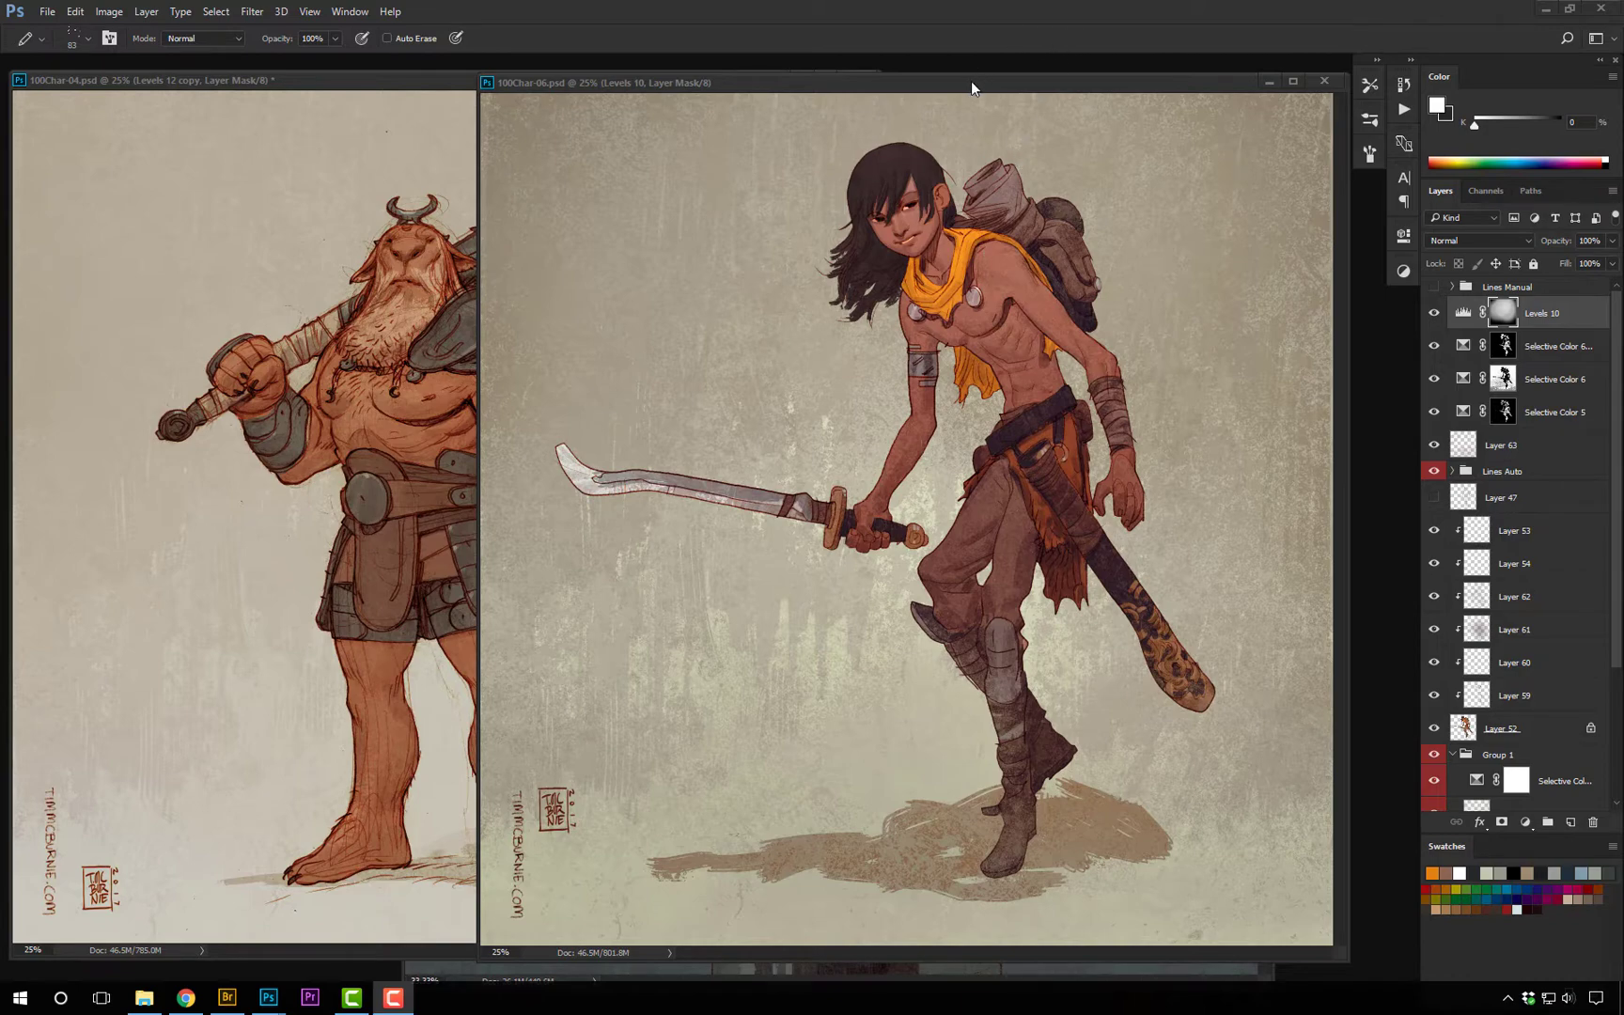
{"action": "mouse_move", "coordinate": [971, 81]}
{"action": "left_mouse_down"}
{"action": "mouse_move", "coordinate": [977, 105]}
{"action": "mouse_move", "coordinate": [967, 75]}
{"action": "mouse_move", "coordinate": [964, 98]}
{"action": "left_mouse_up"}
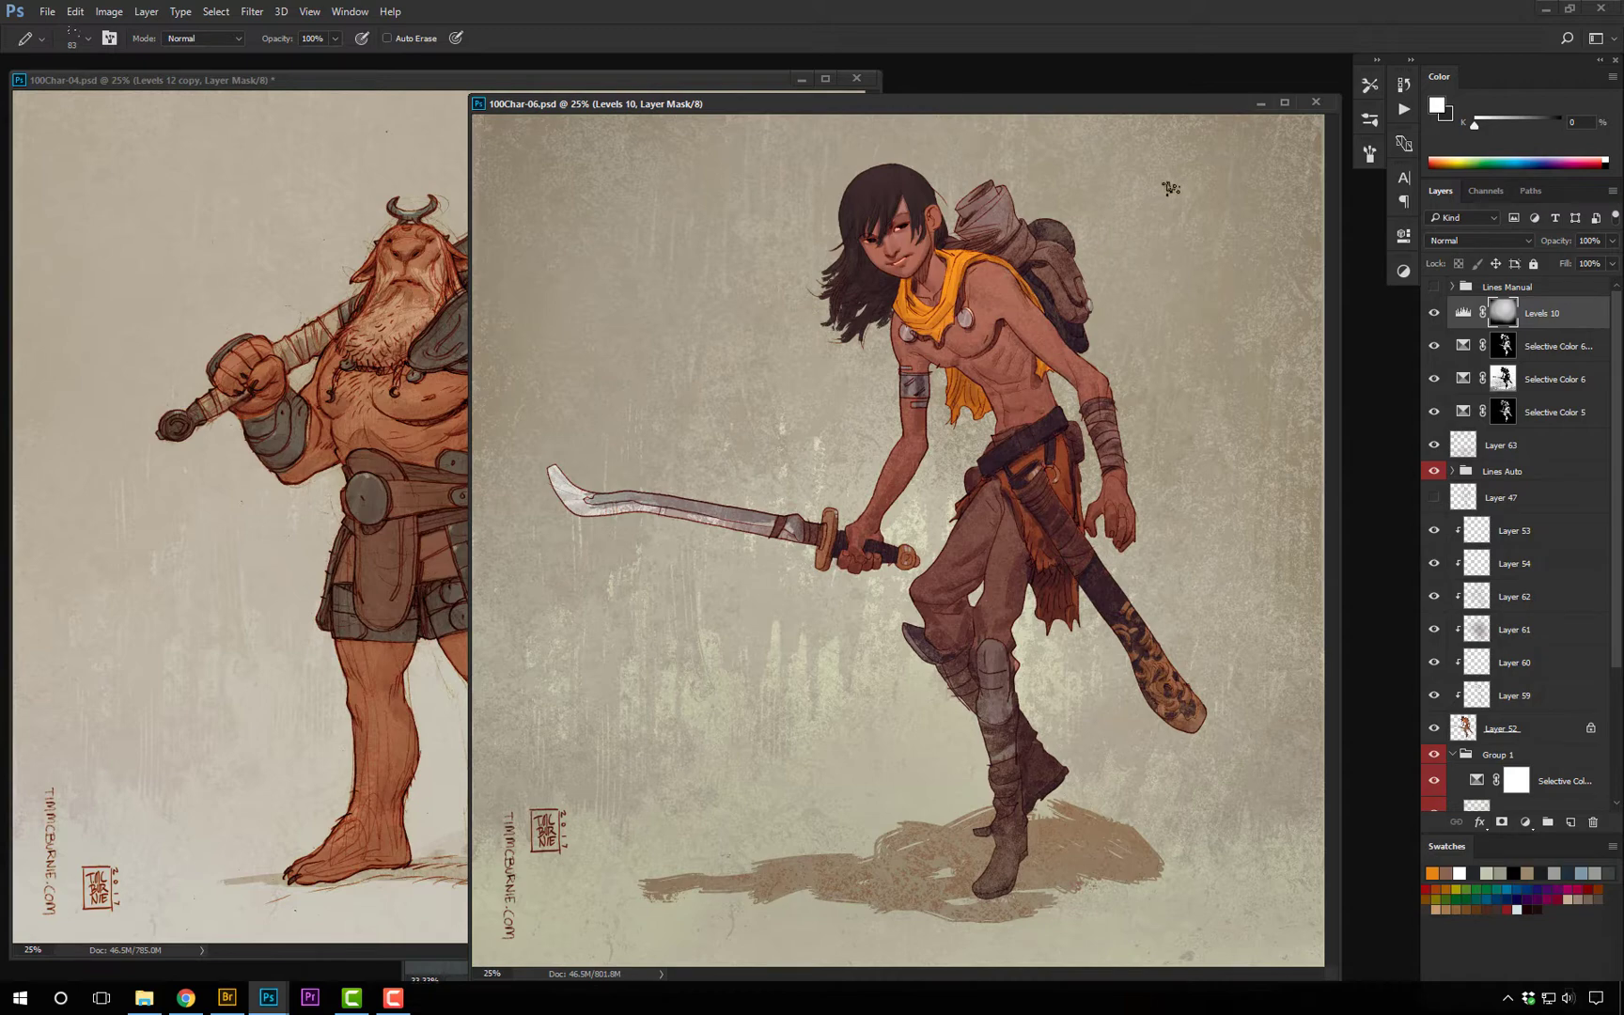
{"action": "left_click_drag", "start_coordinate": [981, 103], "coordinate": [927, 85]}
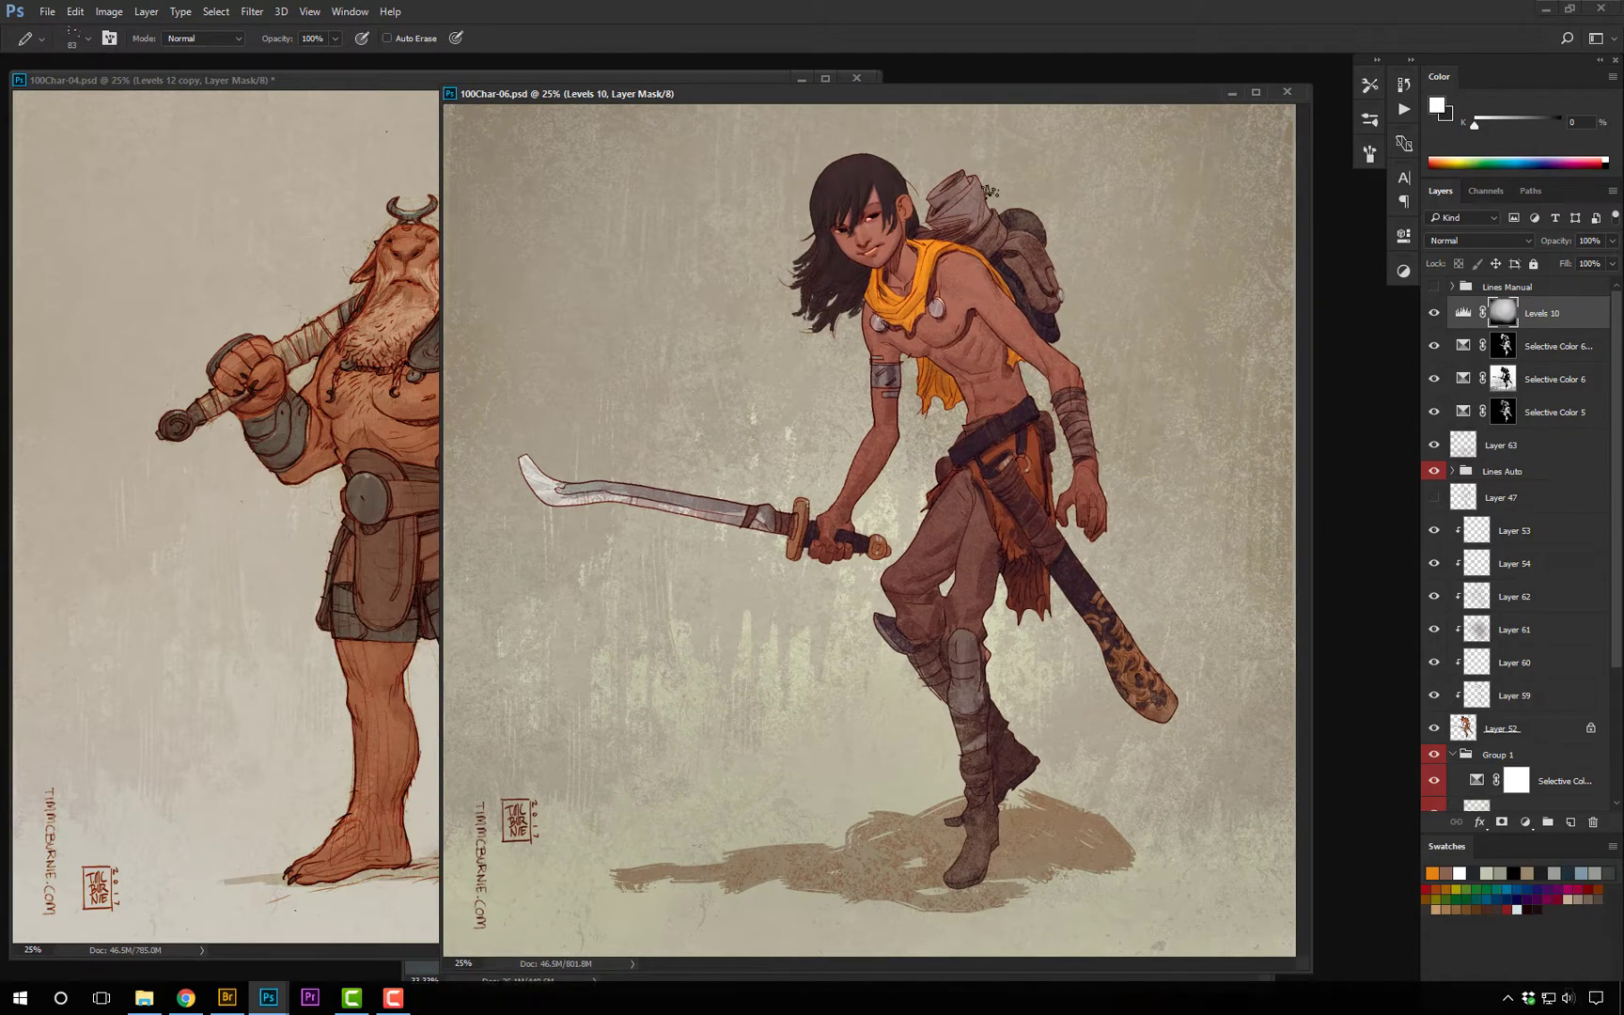
{"action": "mouse_move", "coordinate": [905, 90]}
{"action": "left_mouse_down"}
{"action": "mouse_move", "coordinate": [928, 79]}
{"action": "mouse_move", "coordinate": [914, 78]}
{"action": "left_mouse_up"}
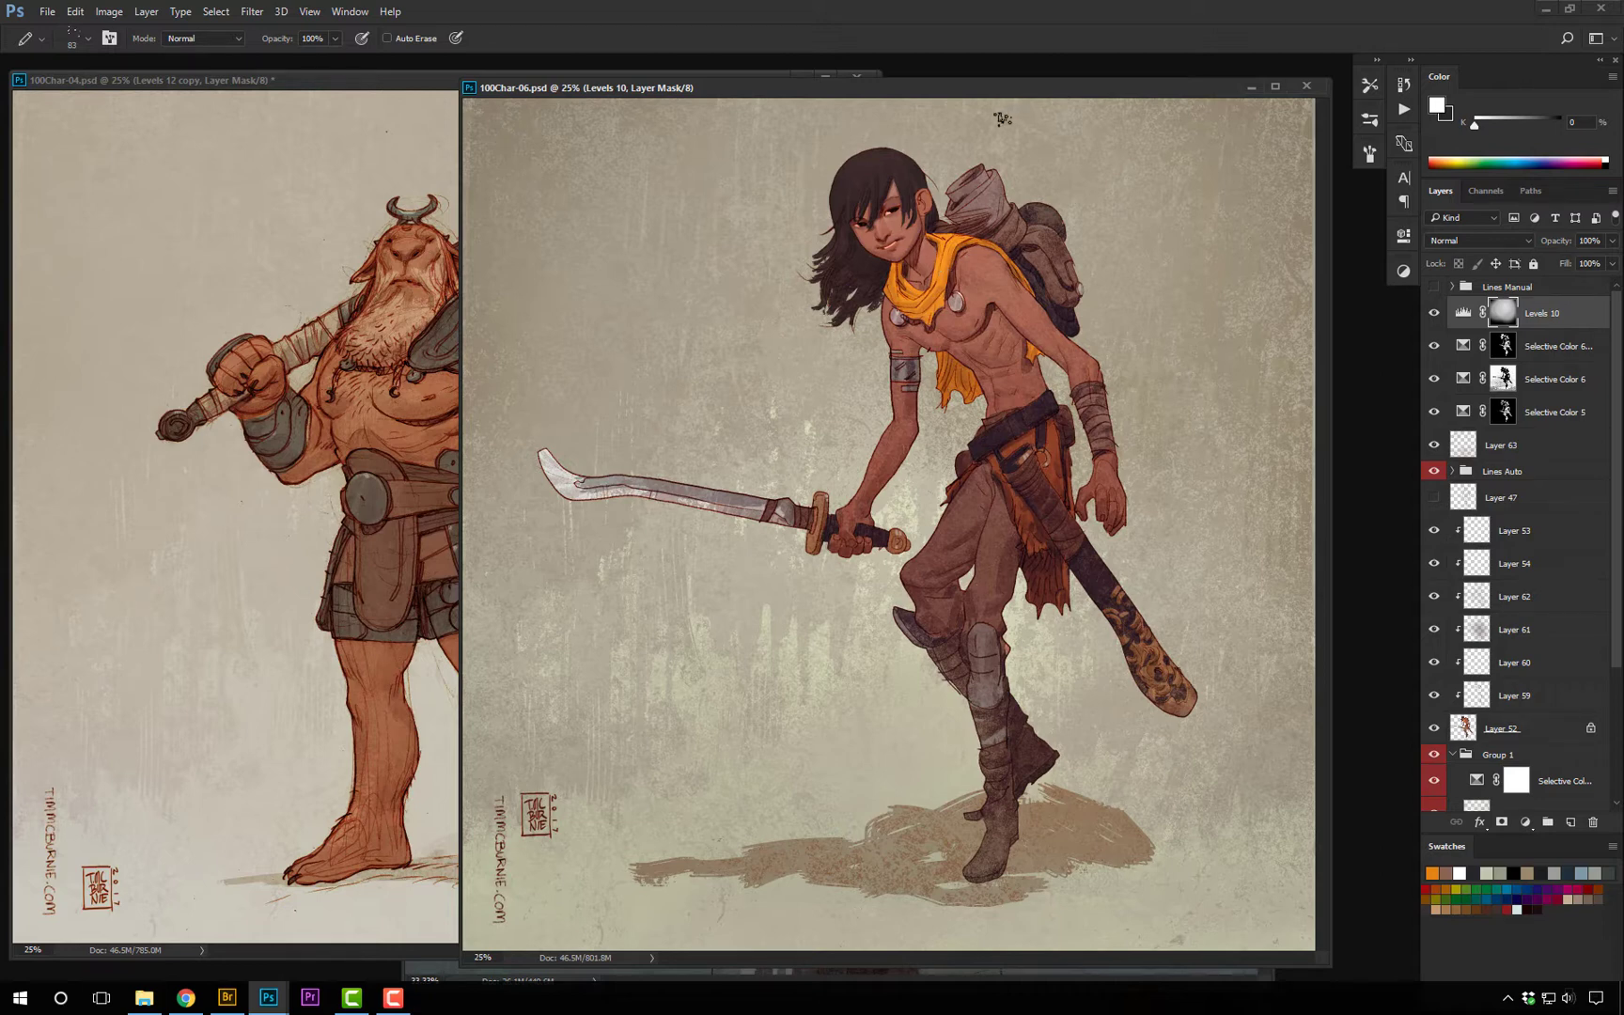
{"action": "left_click_drag", "start_coordinate": [943, 91], "coordinate": [888, 85]}
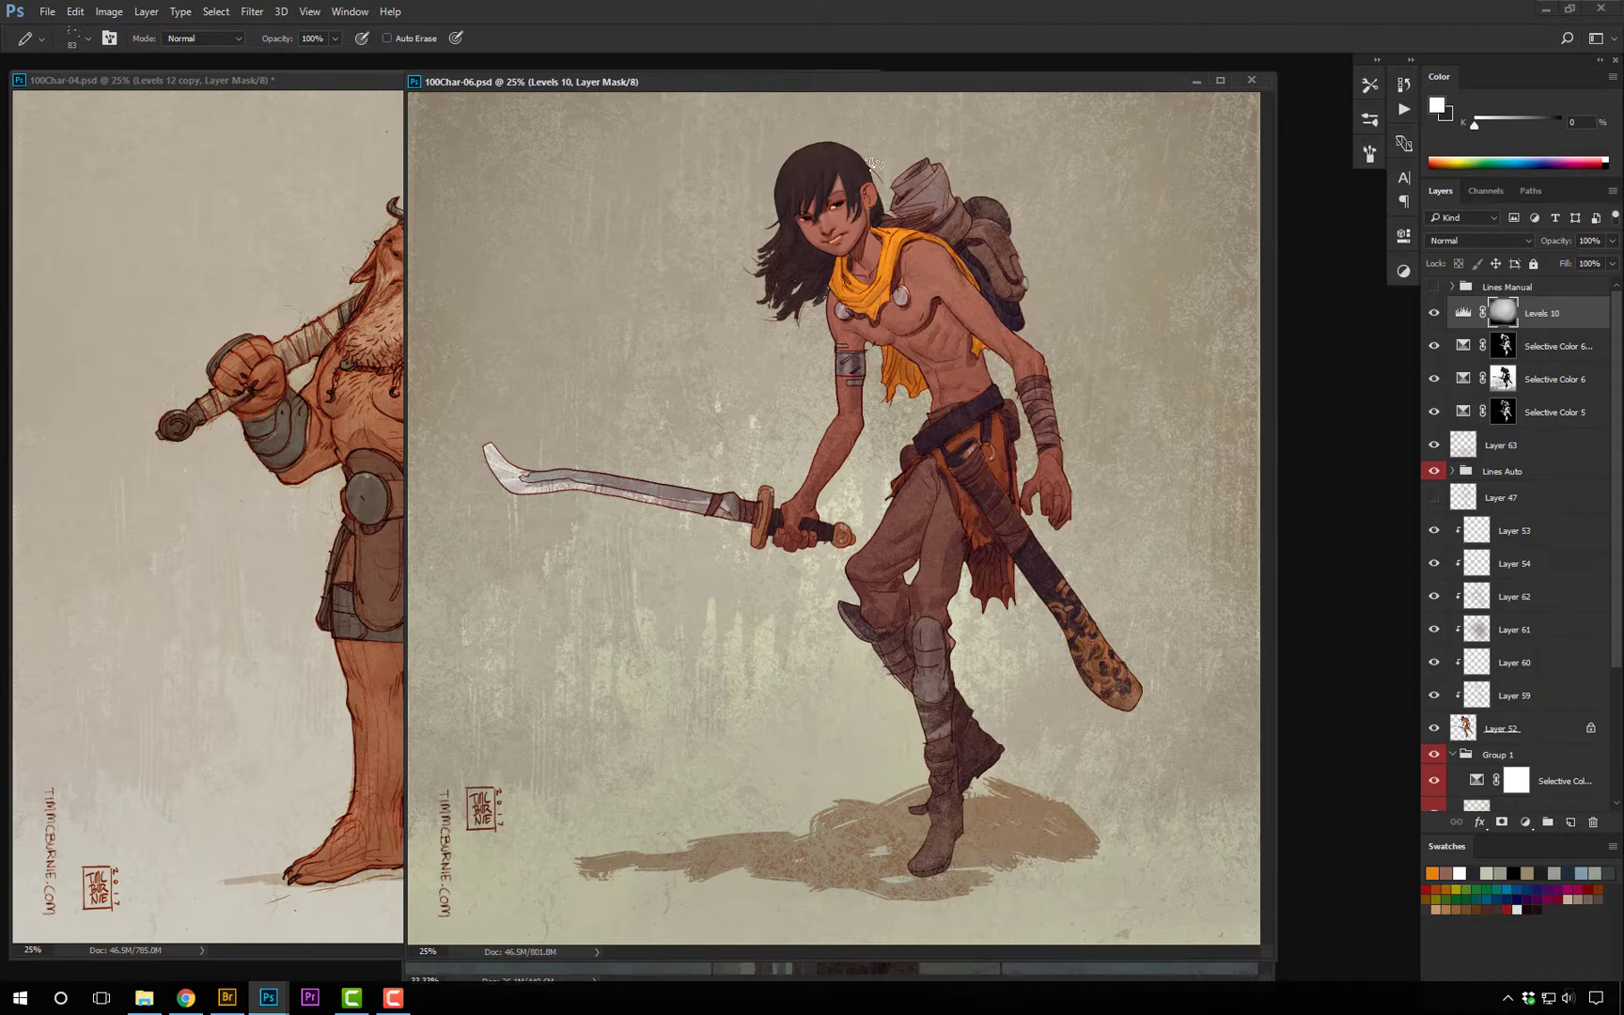
{"action": "left_click_drag", "start_coordinate": [918, 91], "coordinate": [949, 90]}
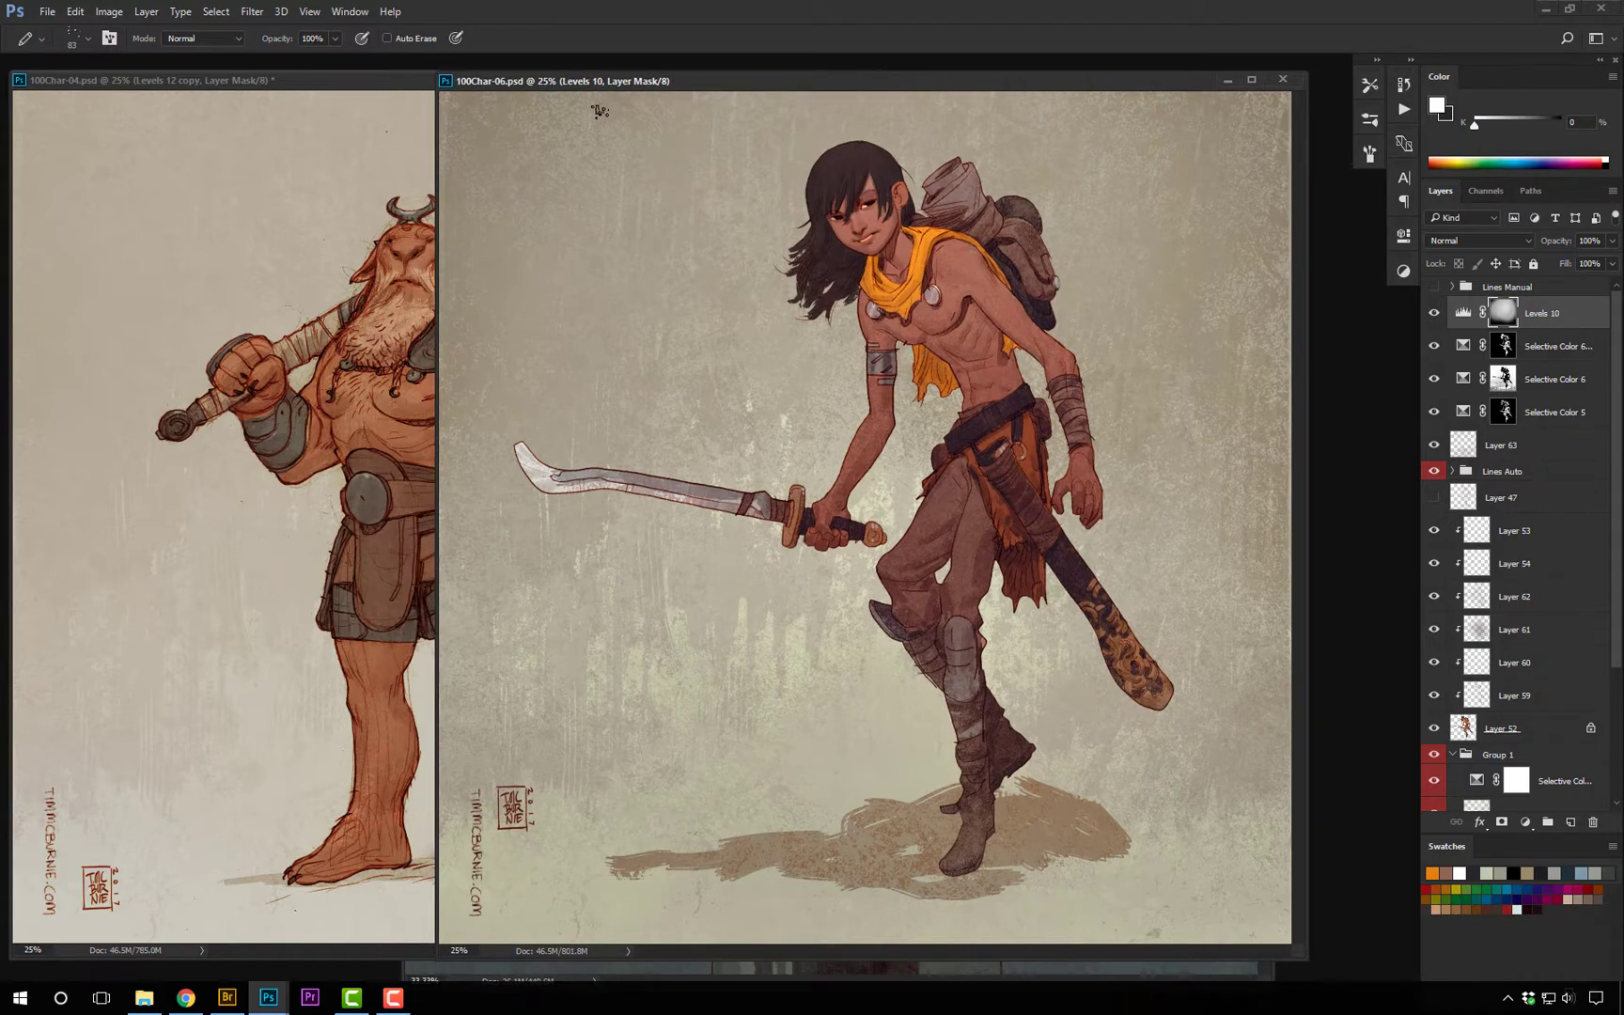
{"action": "left_click_drag", "start_coordinate": [606, 84], "coordinate": [616, 84]}
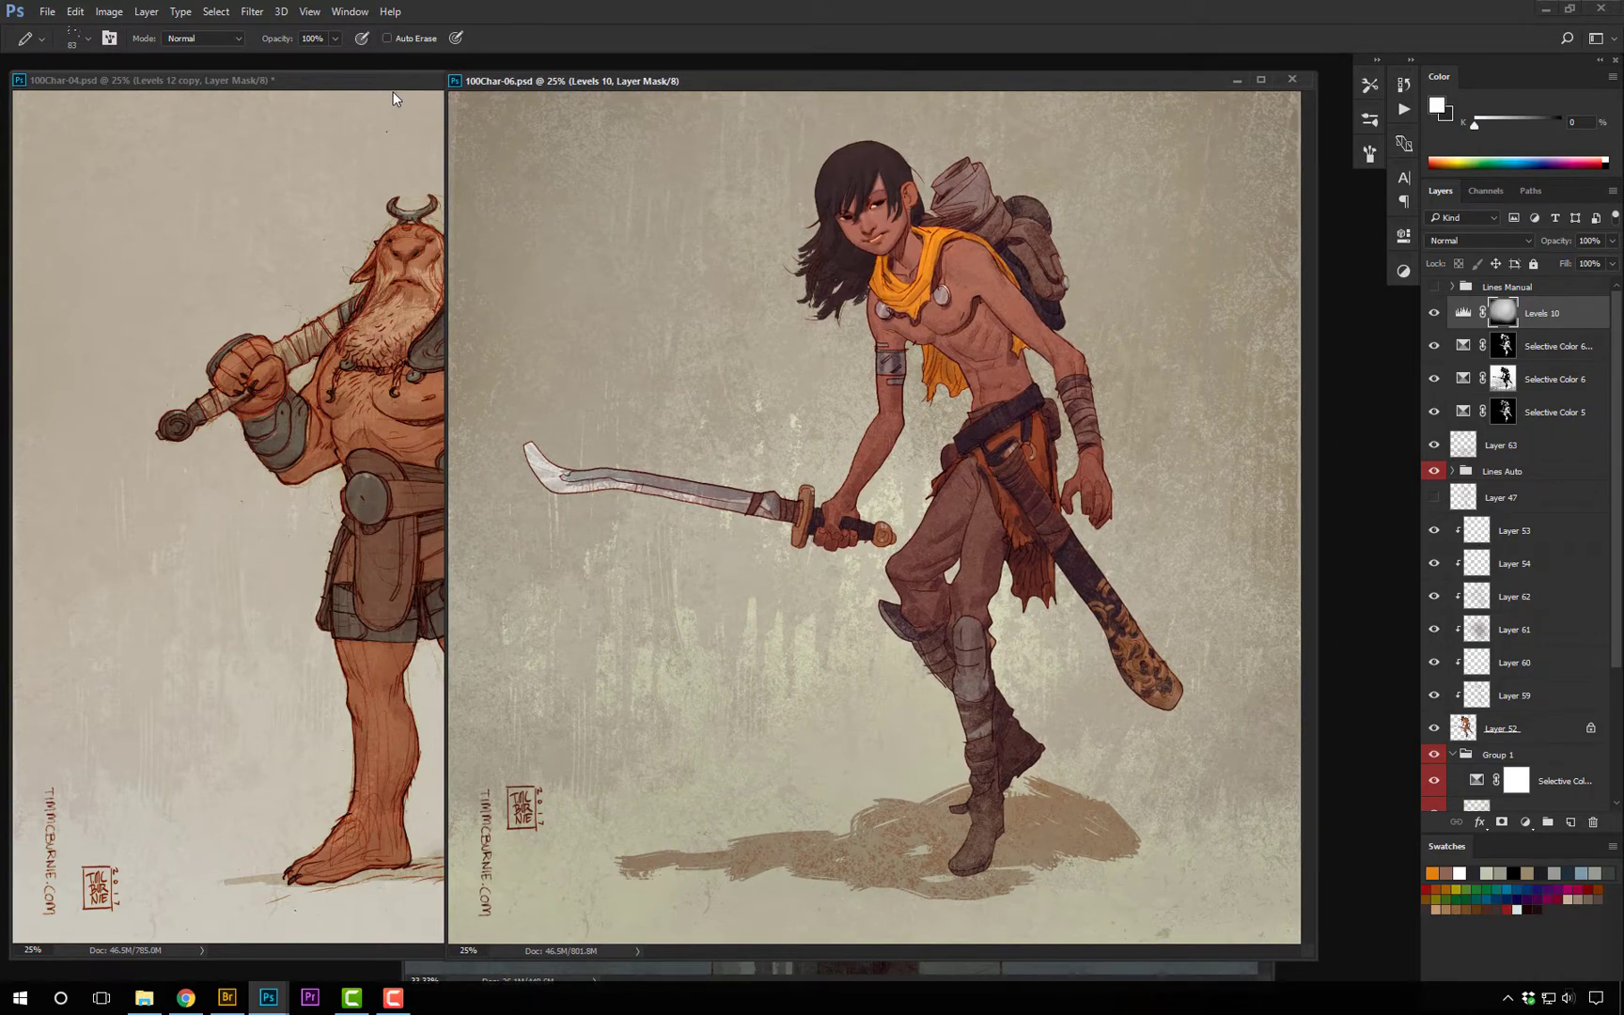
In 100Char-04.psd, show only the Lines Auto group and enlarge the document to a full-screen view.
{"action": "left_click_drag", "start_coordinate": [388, 85], "coordinate": [393, 88]}
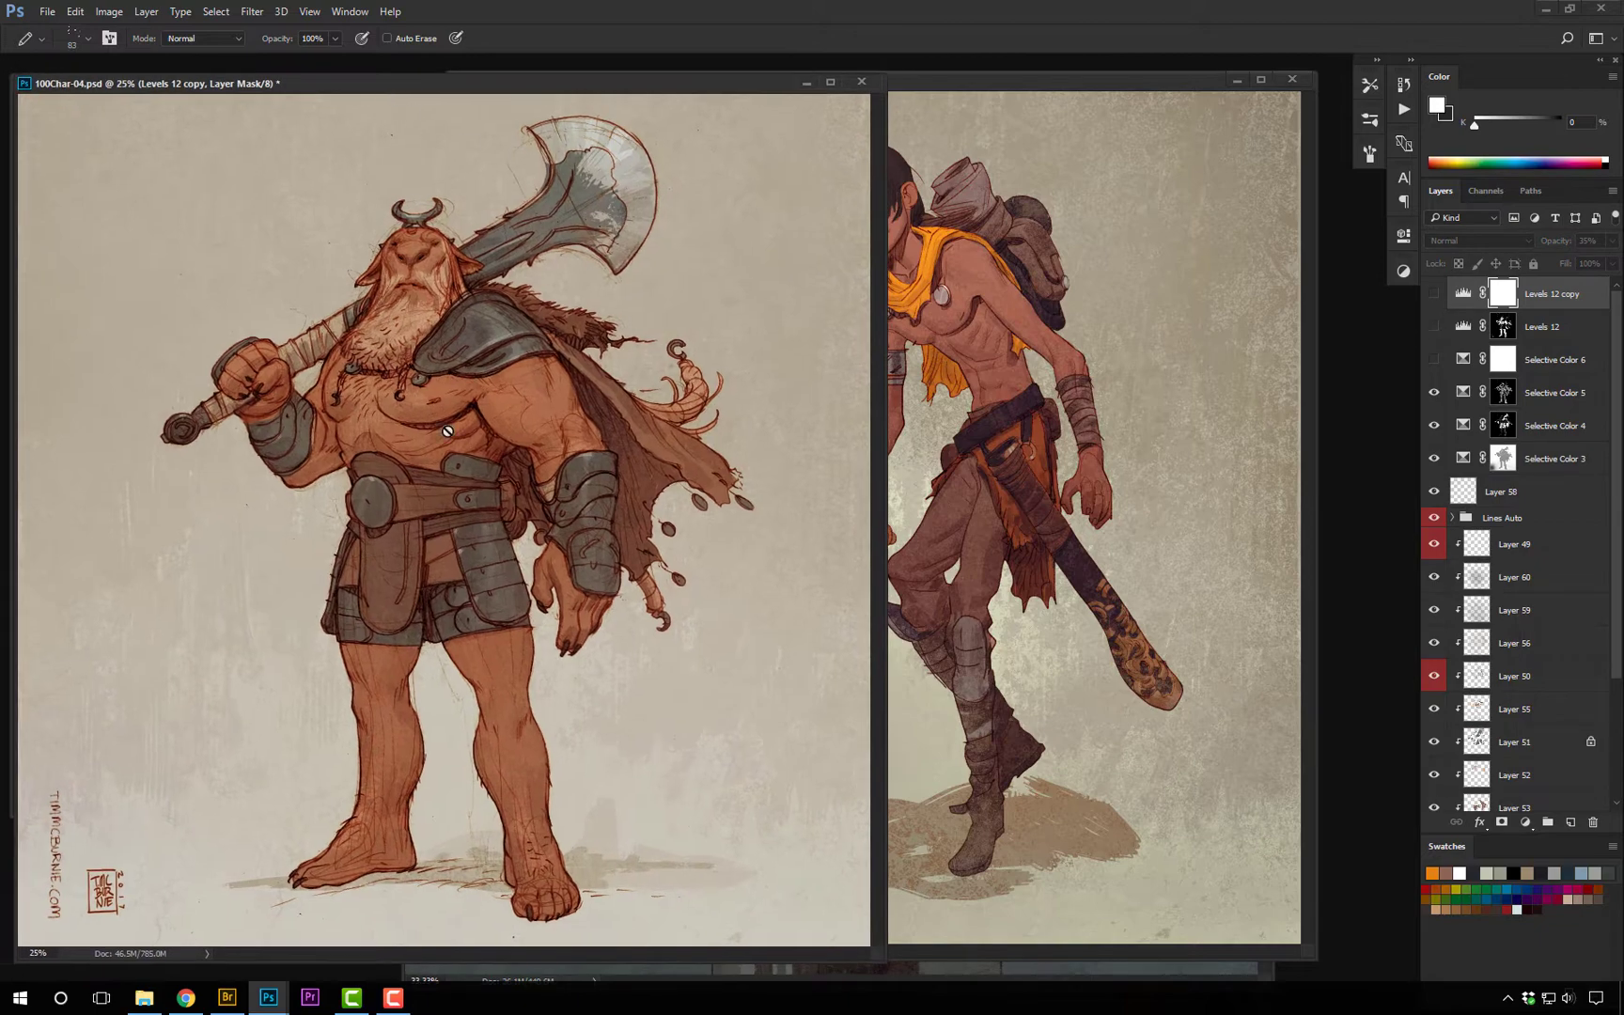
{"action": "left_click", "coordinate": [442, 379]}
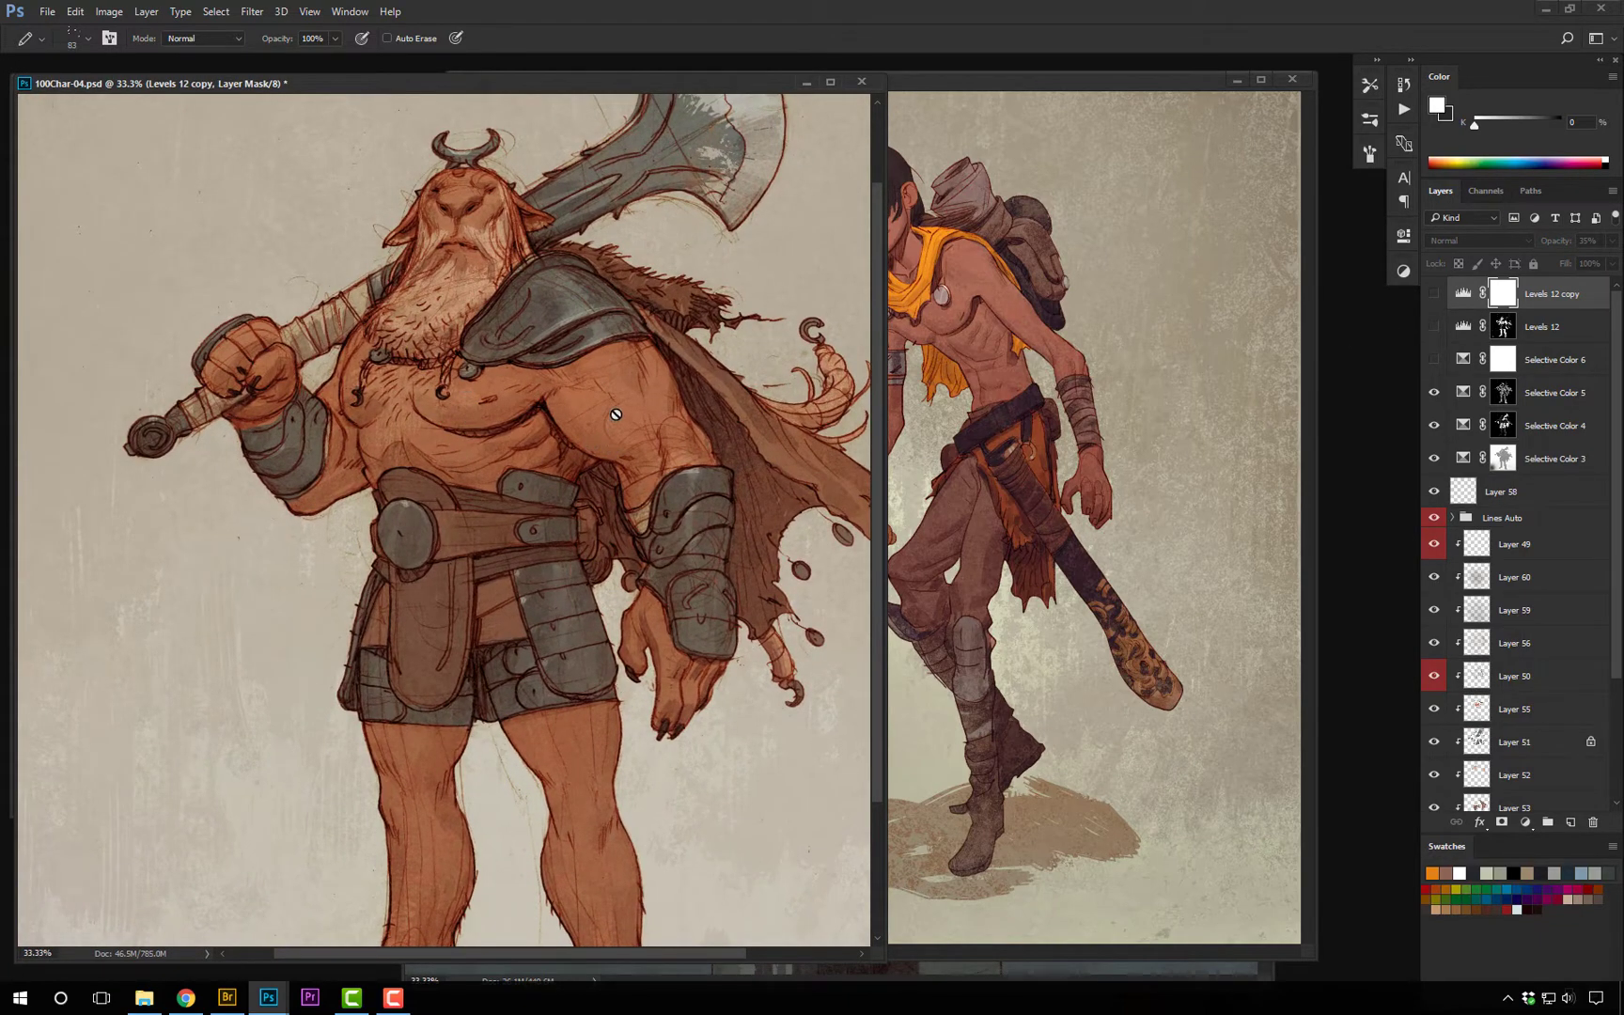
{"action": "left_click", "coordinate": [1433, 517], "text": "alt"}
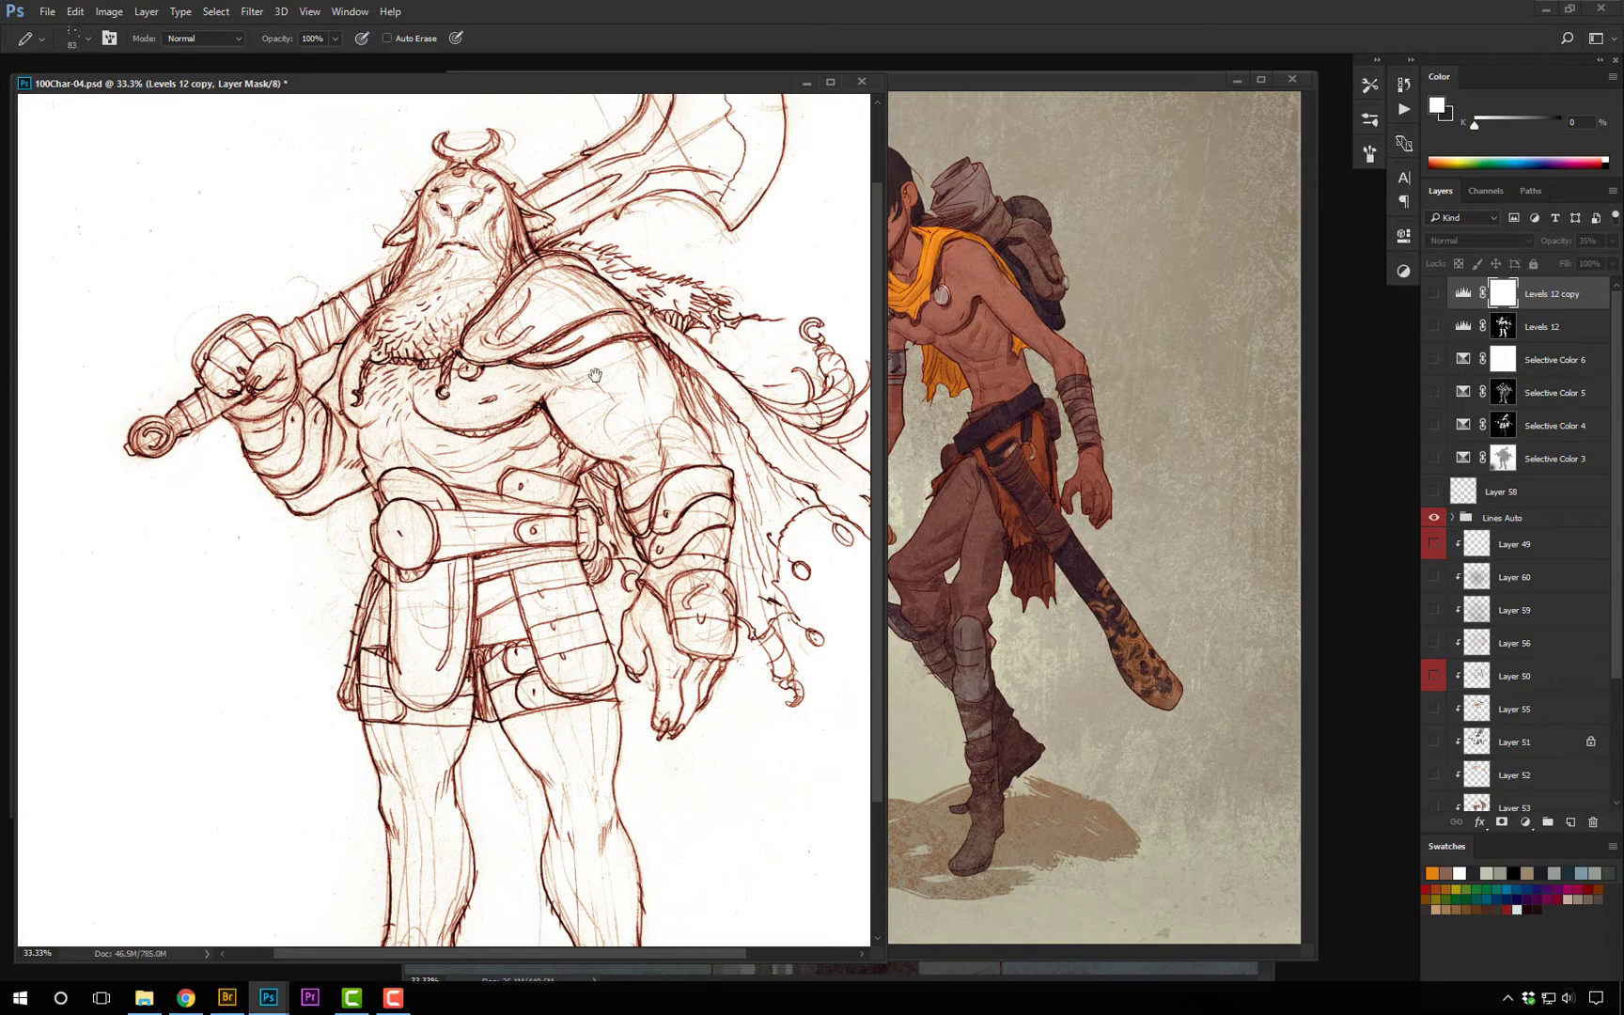
{"action": "left_click", "coordinate": [514, 298], "text": "ctrl"}
{"action": "key", "text": "f"}
{"action": "left_click_drag", "start_coordinate": [591, 373], "coordinate": [997, 551]}
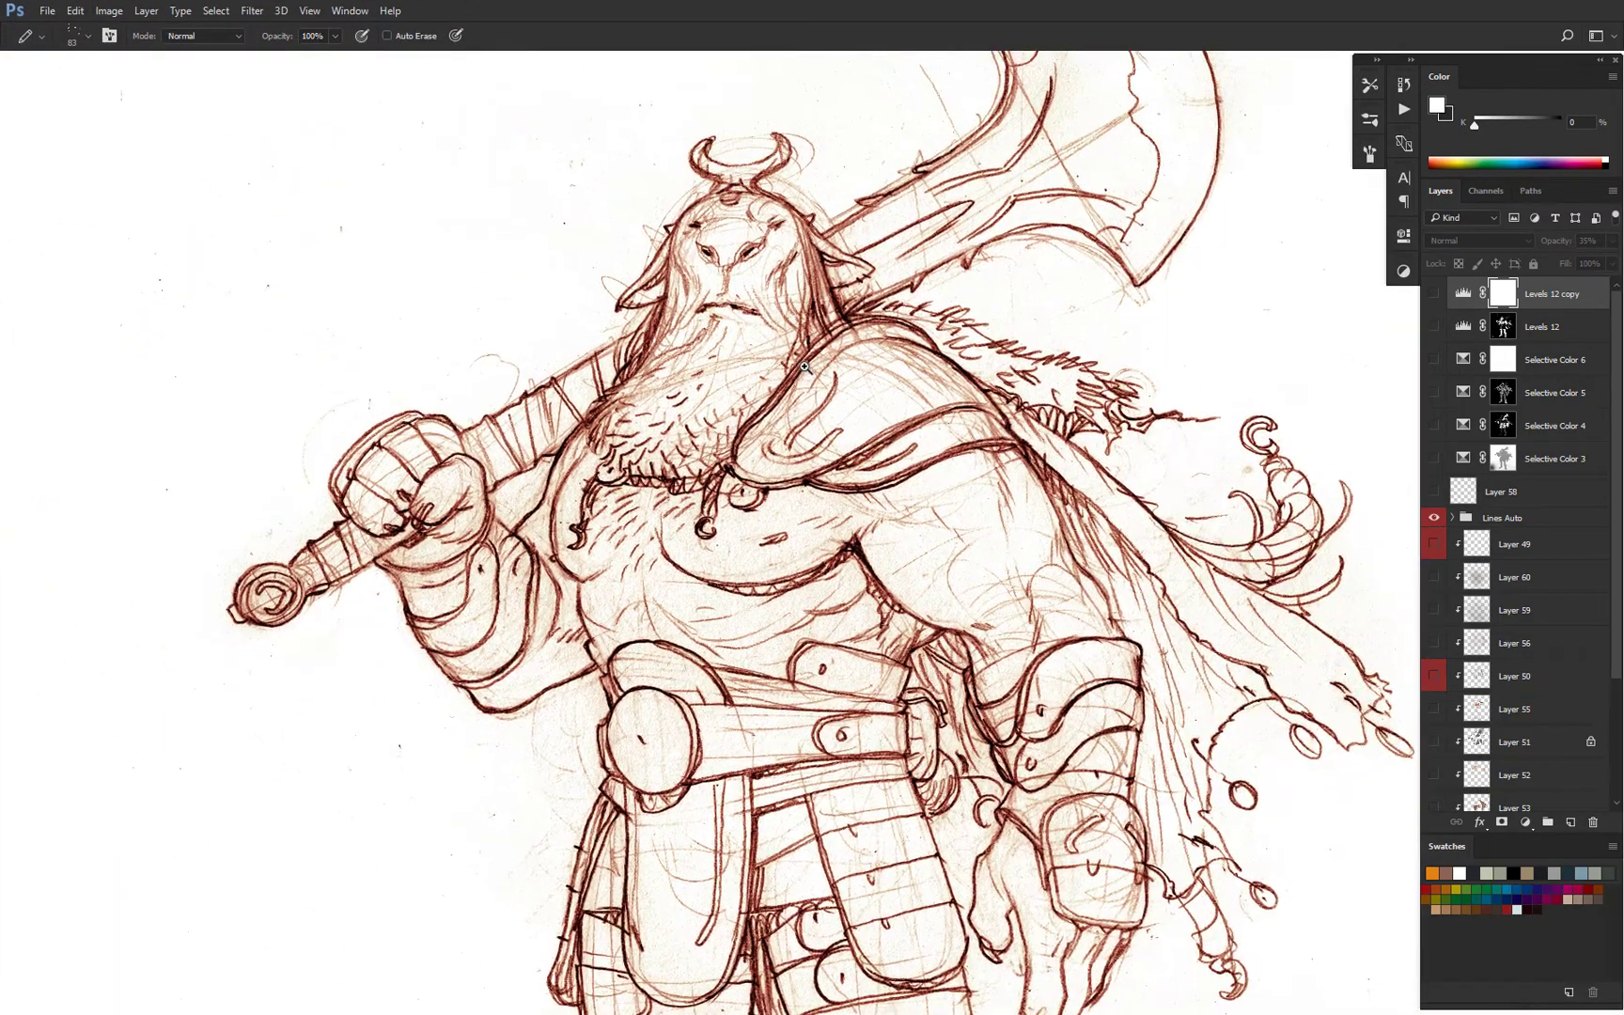
Examine the horned warrior's line art up close around the head, shoulder and chest, and as a whole figure.
{"action": "left_click", "coordinate": [834, 412], "text": "ctrl"}
{"action": "left_click_drag", "start_coordinate": [834, 412], "coordinate": [882, 529]}
{"action": "left_click", "coordinate": [810, 390], "text": "ctrl"}
{"action": "mouse_move", "coordinate": [801, 368]}
{"action": "left_mouse_down"}
{"action": "mouse_move", "coordinate": [824, 534]}
{"action": "mouse_move", "coordinate": [752, 379]}
{"action": "mouse_move", "coordinate": [776, 494]}
{"action": "left_mouse_up"}
{"action": "left_click", "coordinate": [823, 535], "text": "alt"}
{"action": "left_click", "coordinate": [827, 536], "text": "alt"}
{"action": "left_click", "coordinate": [830, 536], "text": "alt"}
{"action": "left_click", "coordinate": [832, 538], "text": "alt"}
{"action": "left_click", "coordinate": [762, 428], "text": "ctrl"}
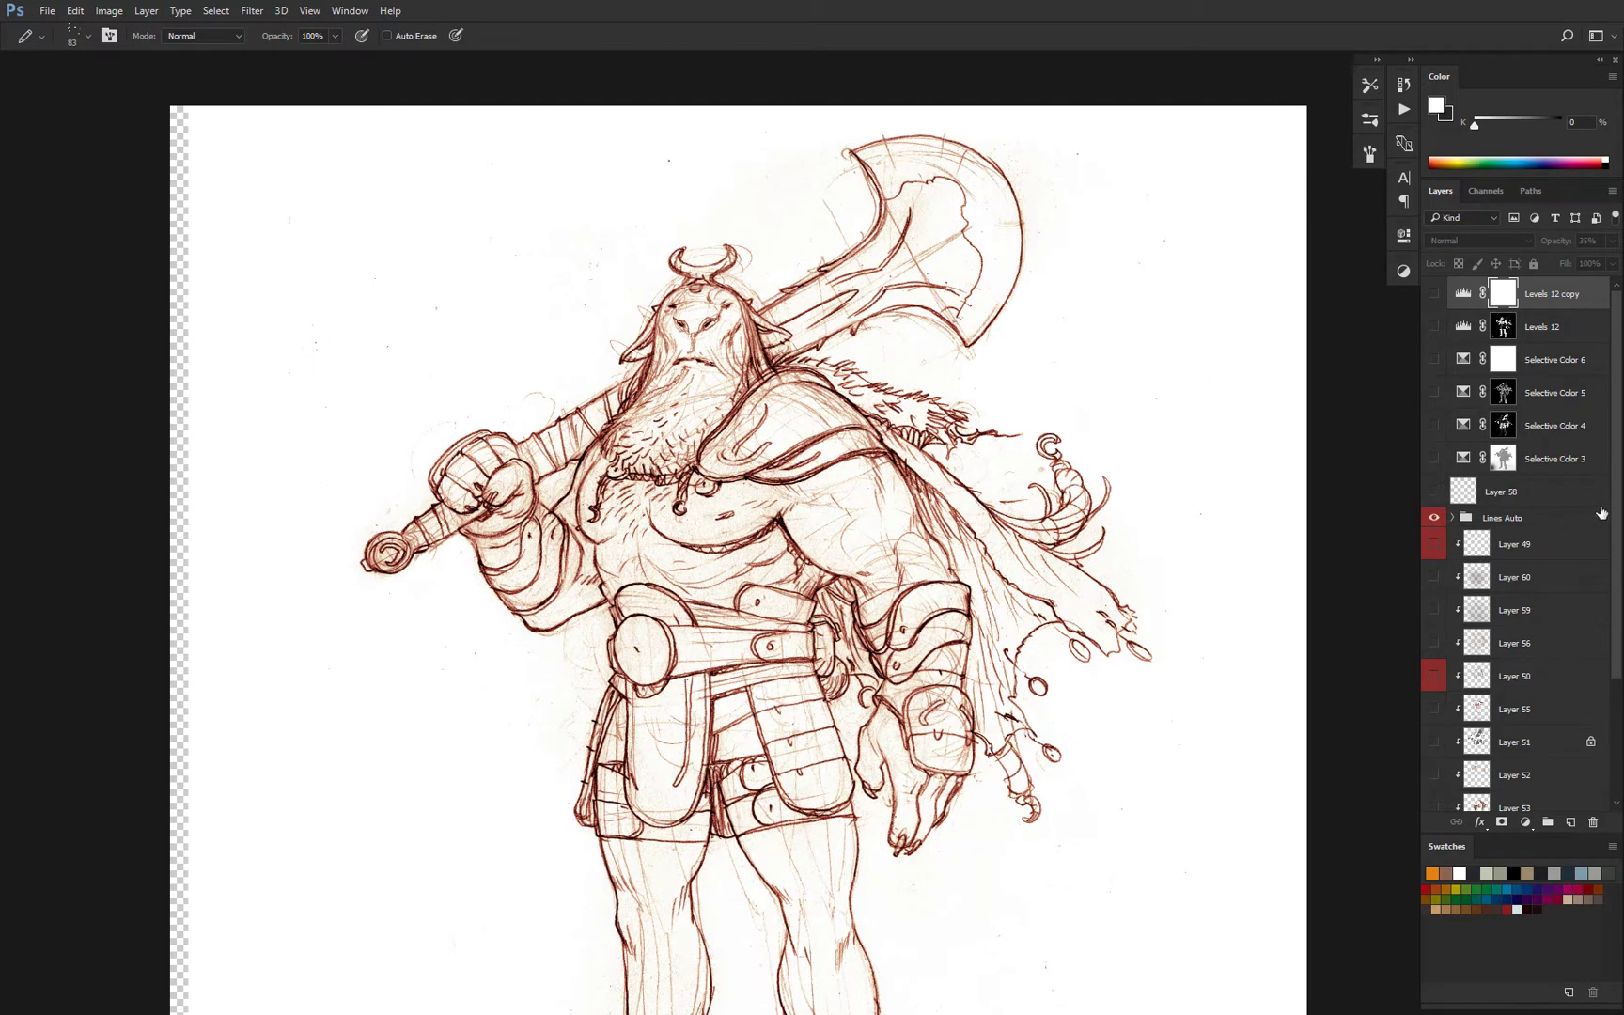
Show the flat silhouette on Layer 48 and the textured background on Layer 0 beneath the line art.
{"action": "left_click_drag", "start_coordinate": [1618, 510], "coordinate": [1610, 644]}
{"action": "left_click", "coordinate": [1477, 609]}
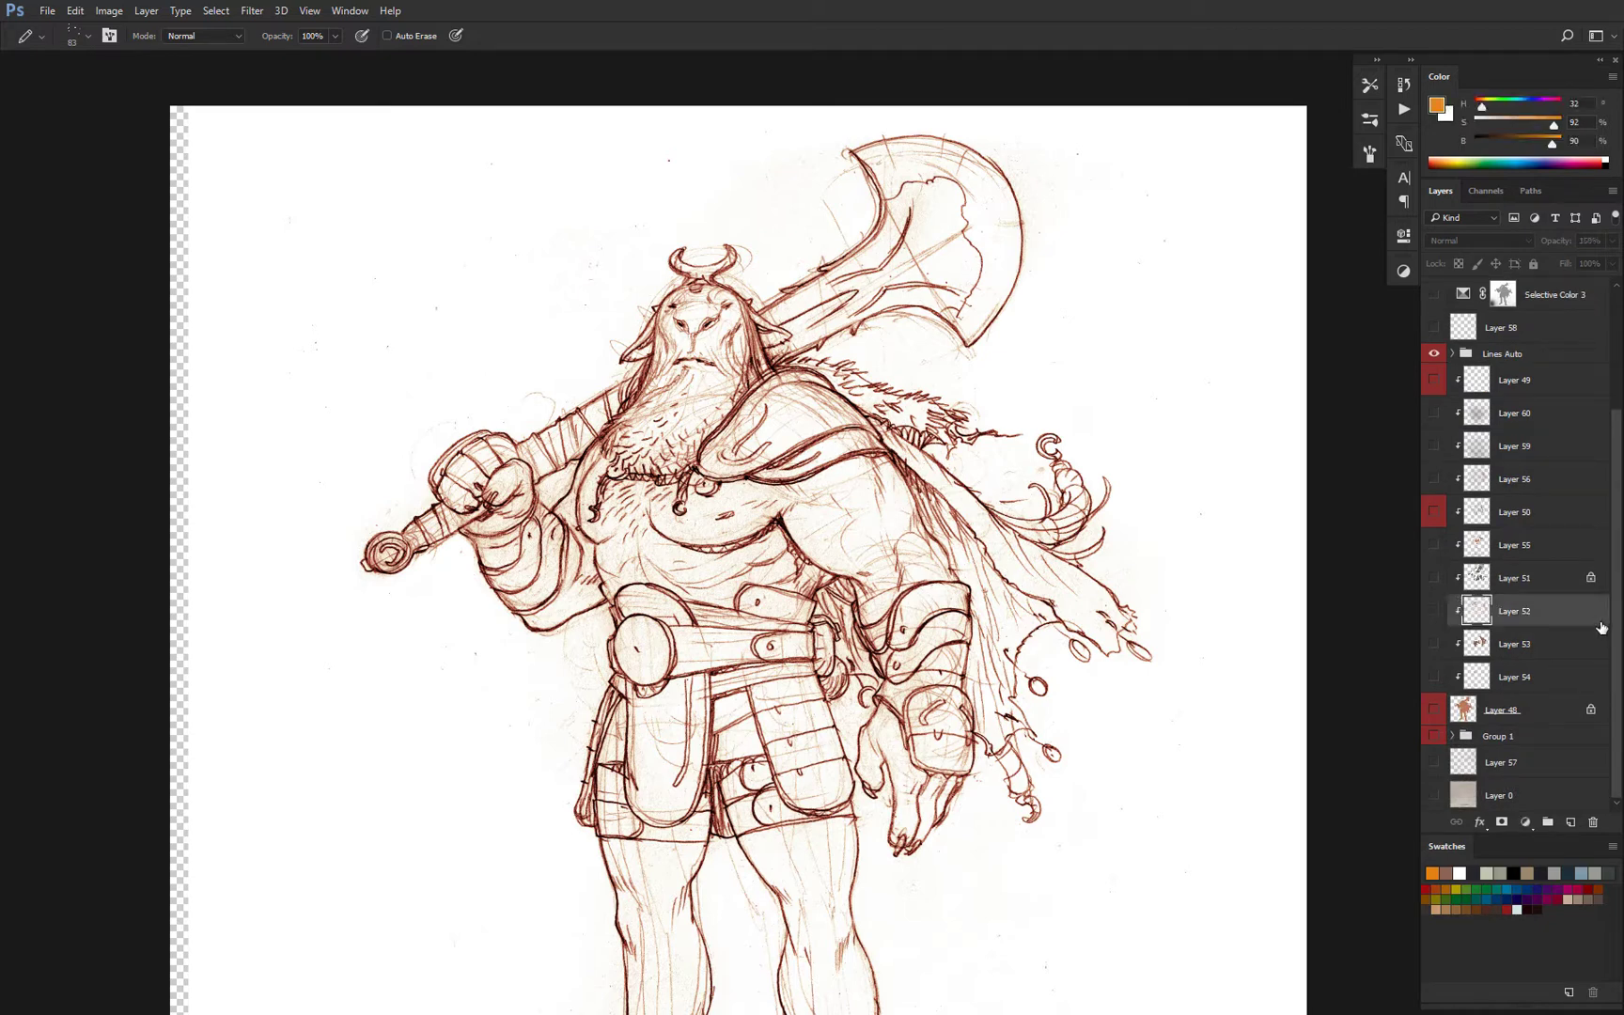
{"action": "left_click", "coordinate": [1434, 712]}
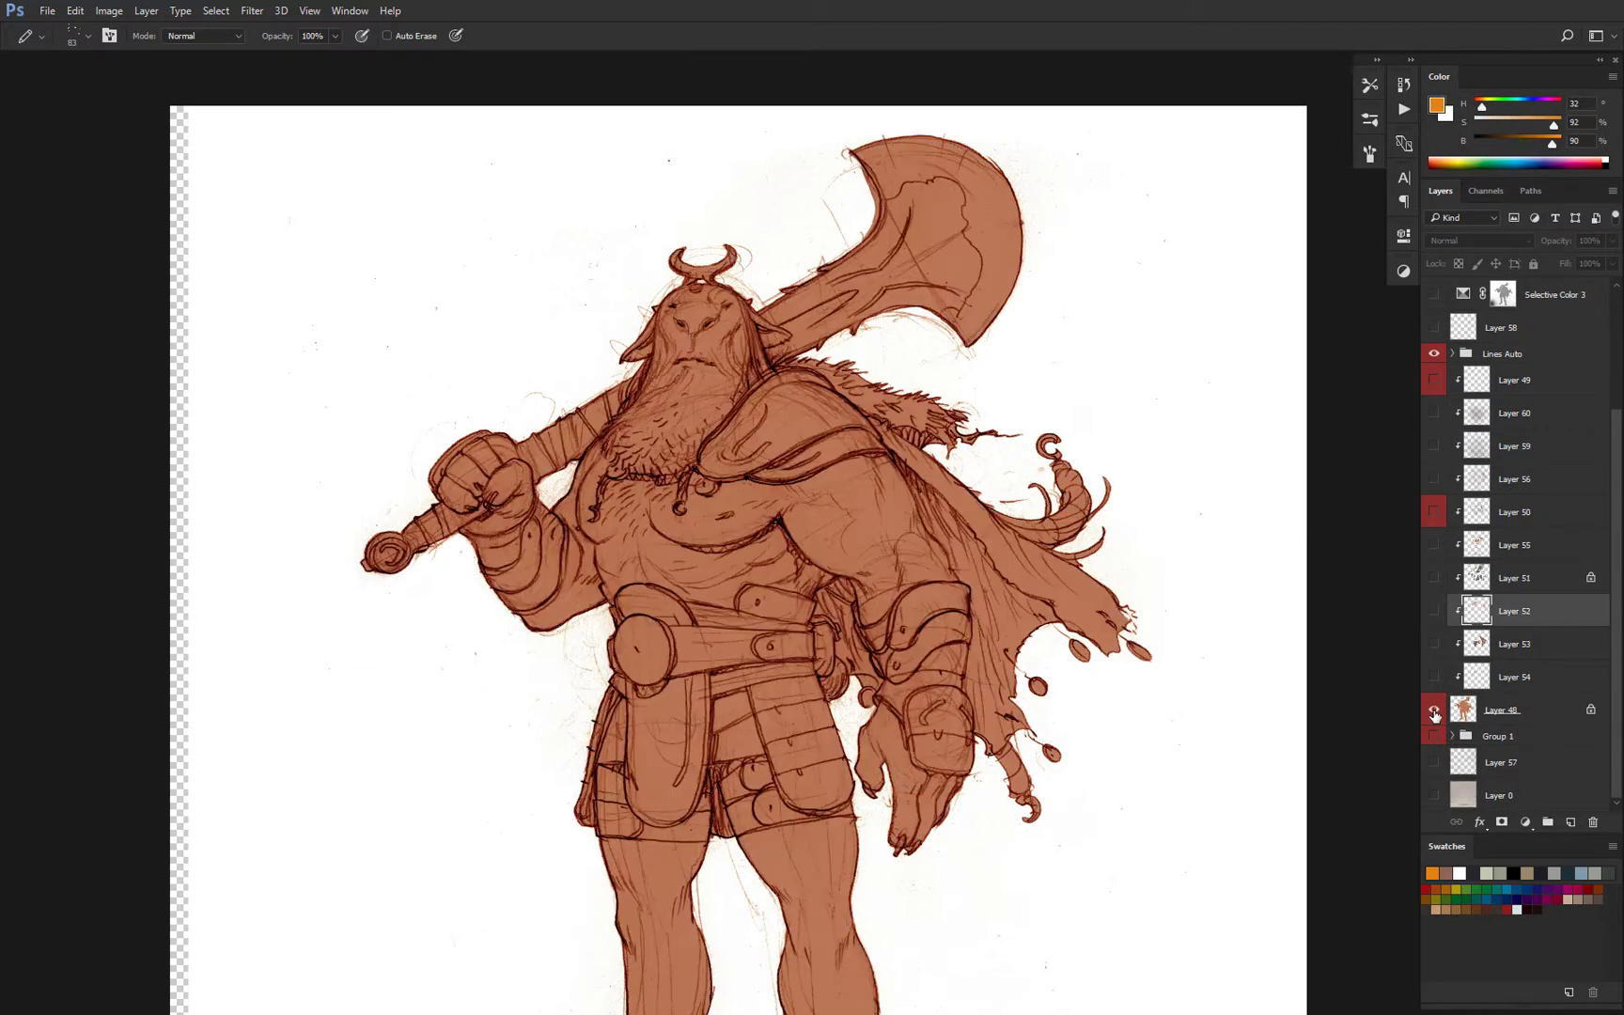
{"action": "left_click_drag", "start_coordinate": [1049, 566], "coordinate": [1063, 490]}
{"action": "left_click", "coordinate": [1064, 490], "text": "alt"}
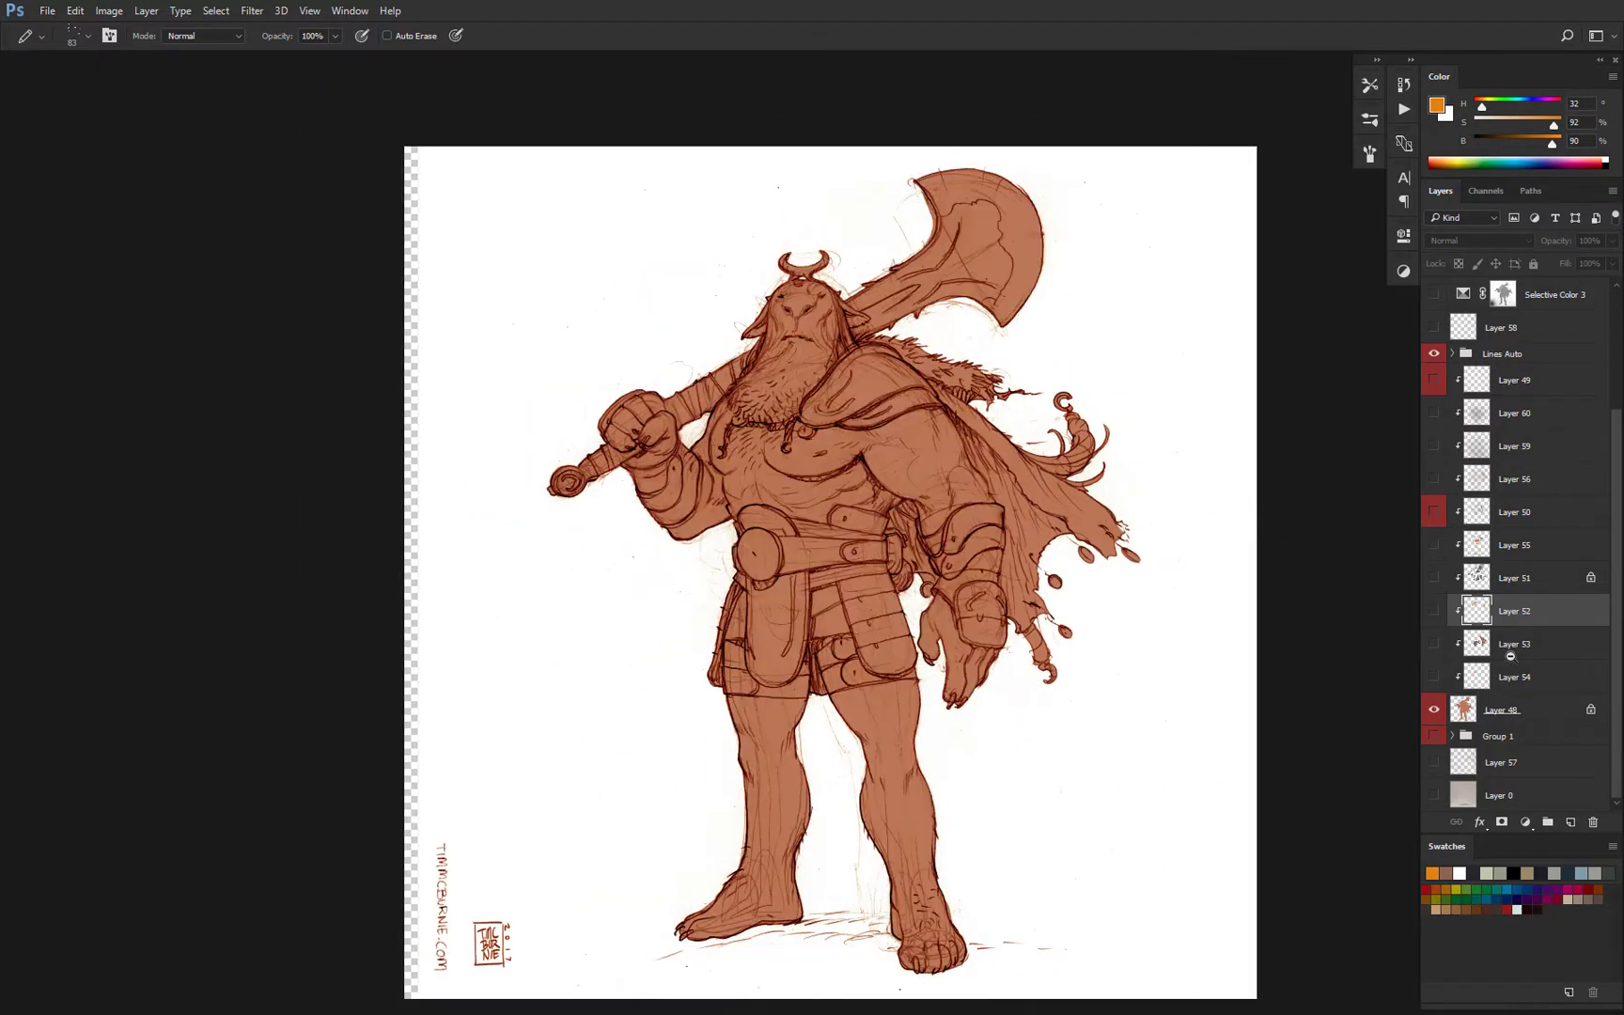
{"action": "left_click", "coordinate": [1434, 795]}
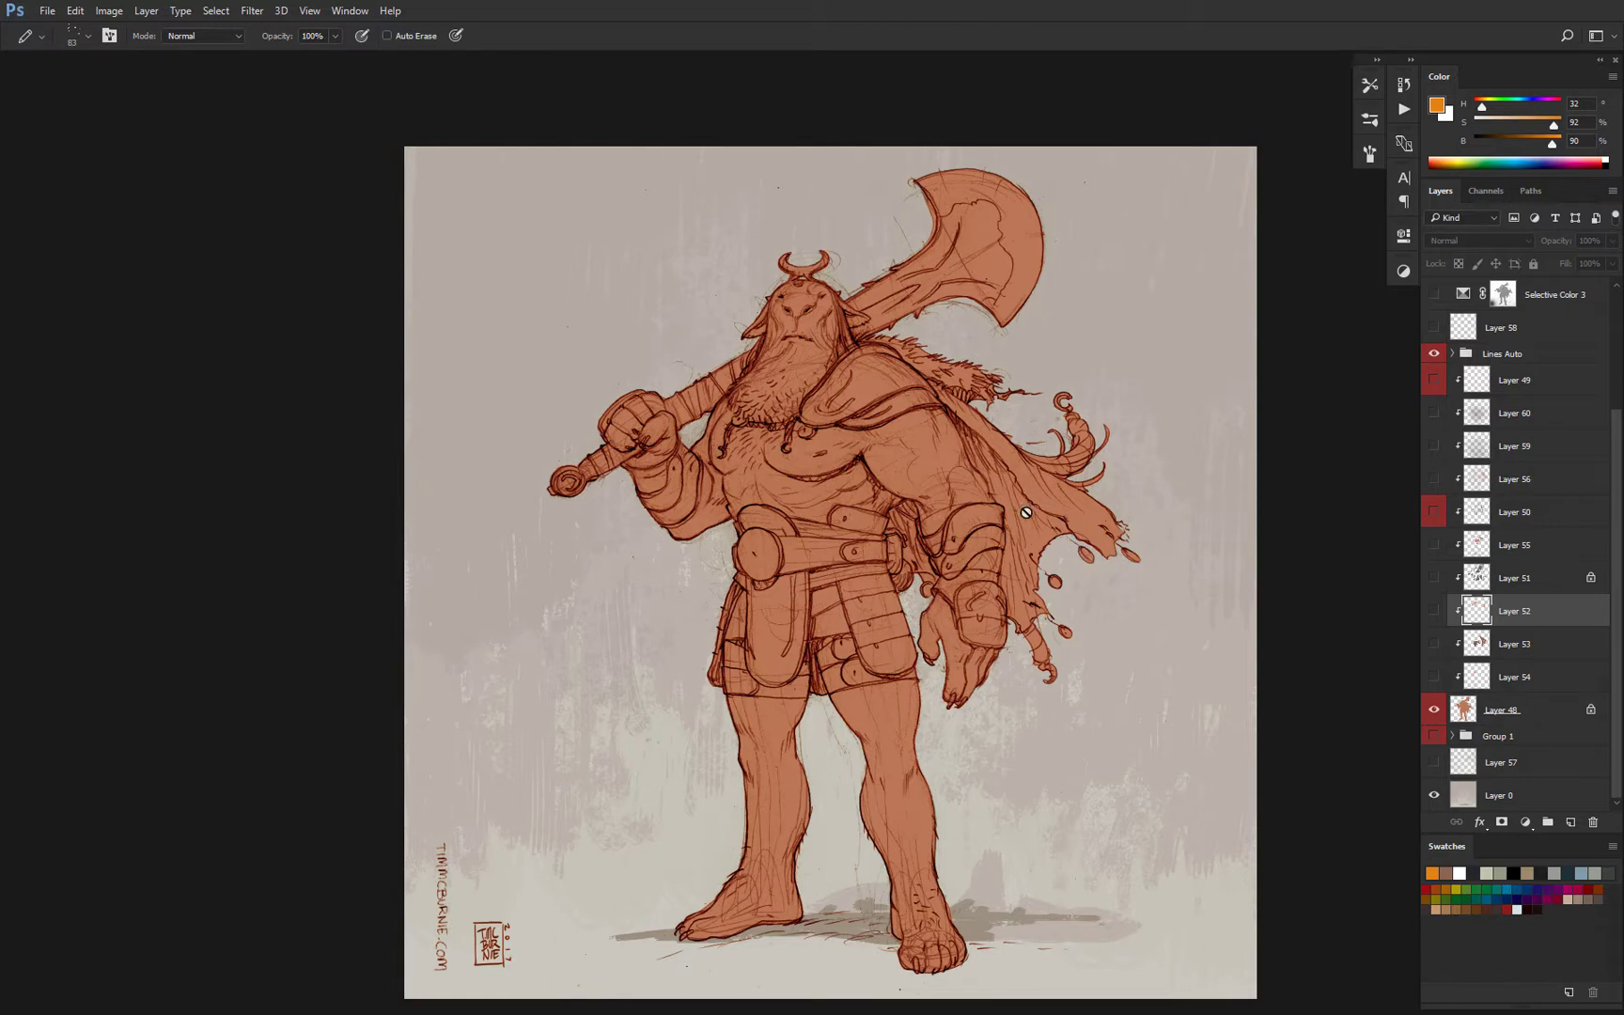
Show the clipped local colour layers above the silhouette: Layers 54, 53, 52, 51 and 55.
{"action": "left_click", "coordinate": [1434, 677]}
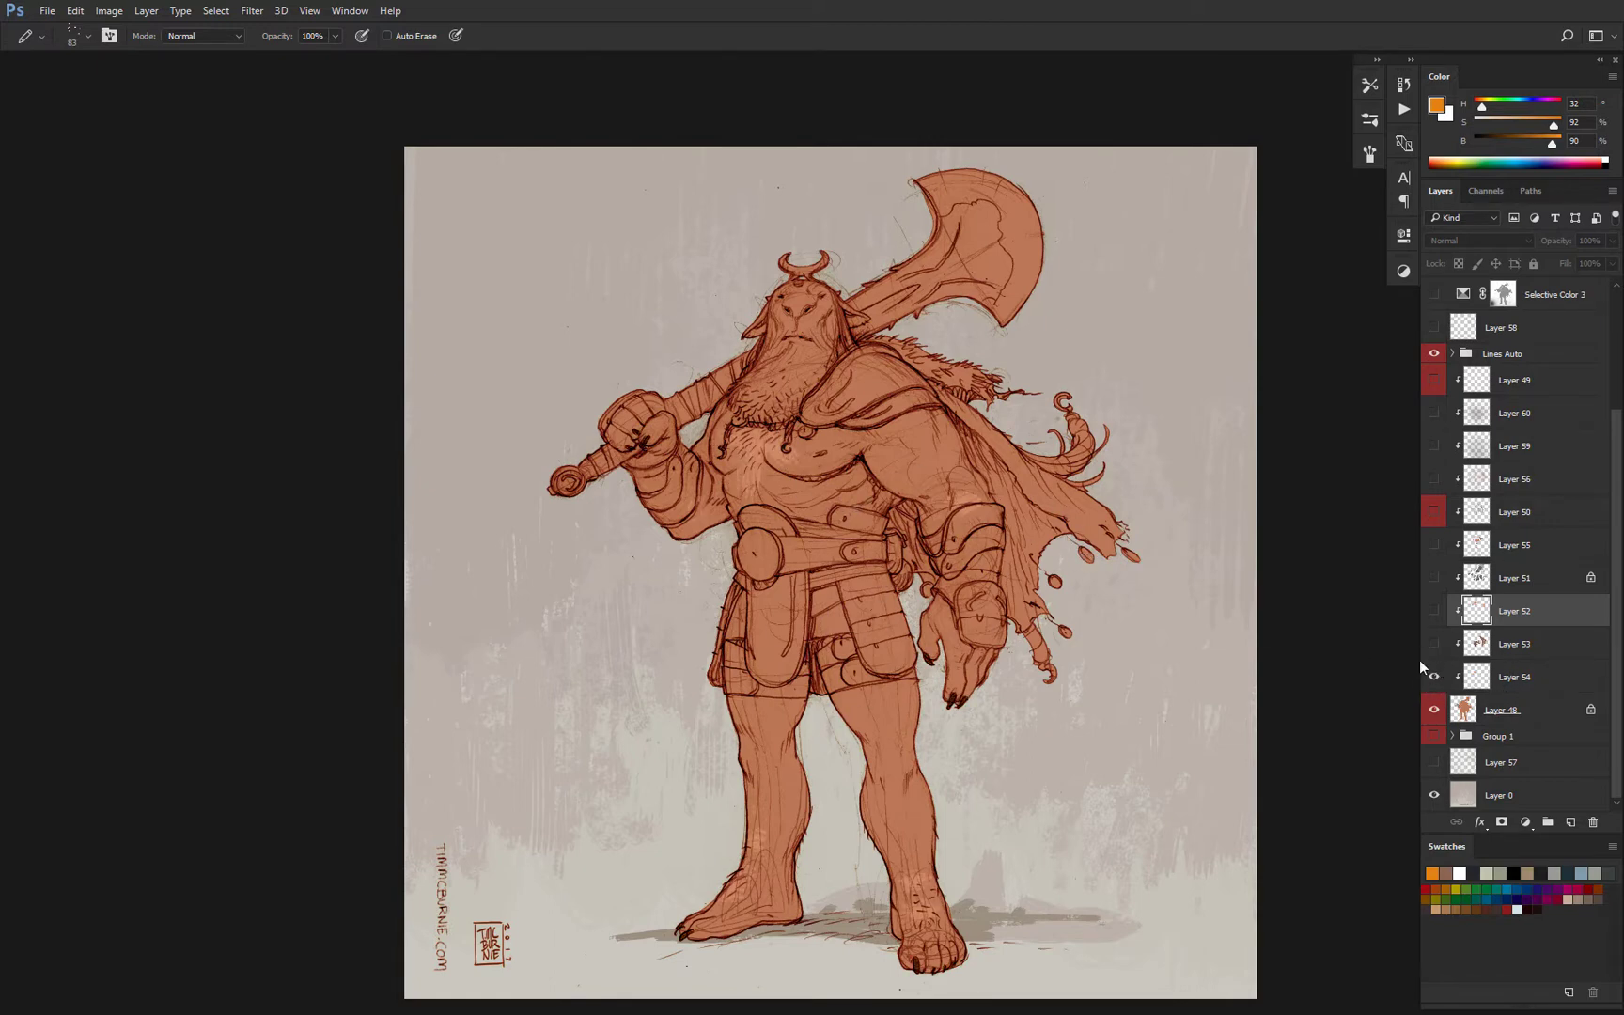
{"action": "left_click", "coordinate": [1433, 645]}
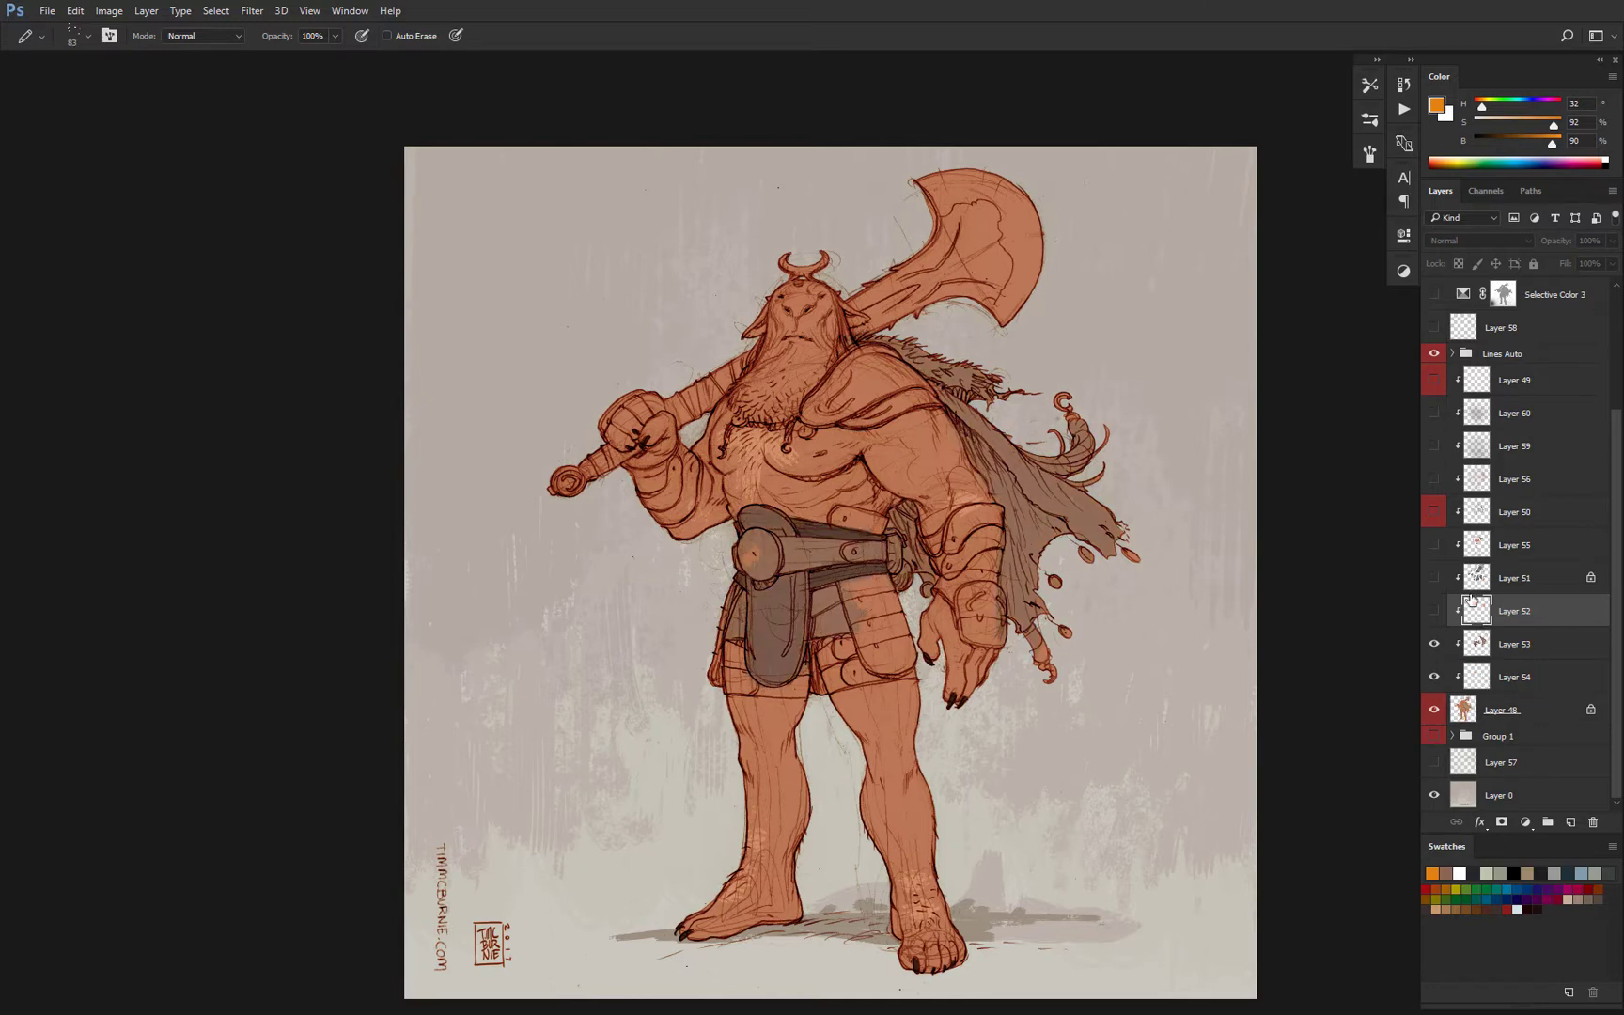
{"action": "left_click", "coordinate": [1433, 577]}
{"action": "left_click", "coordinate": [1434, 611]}
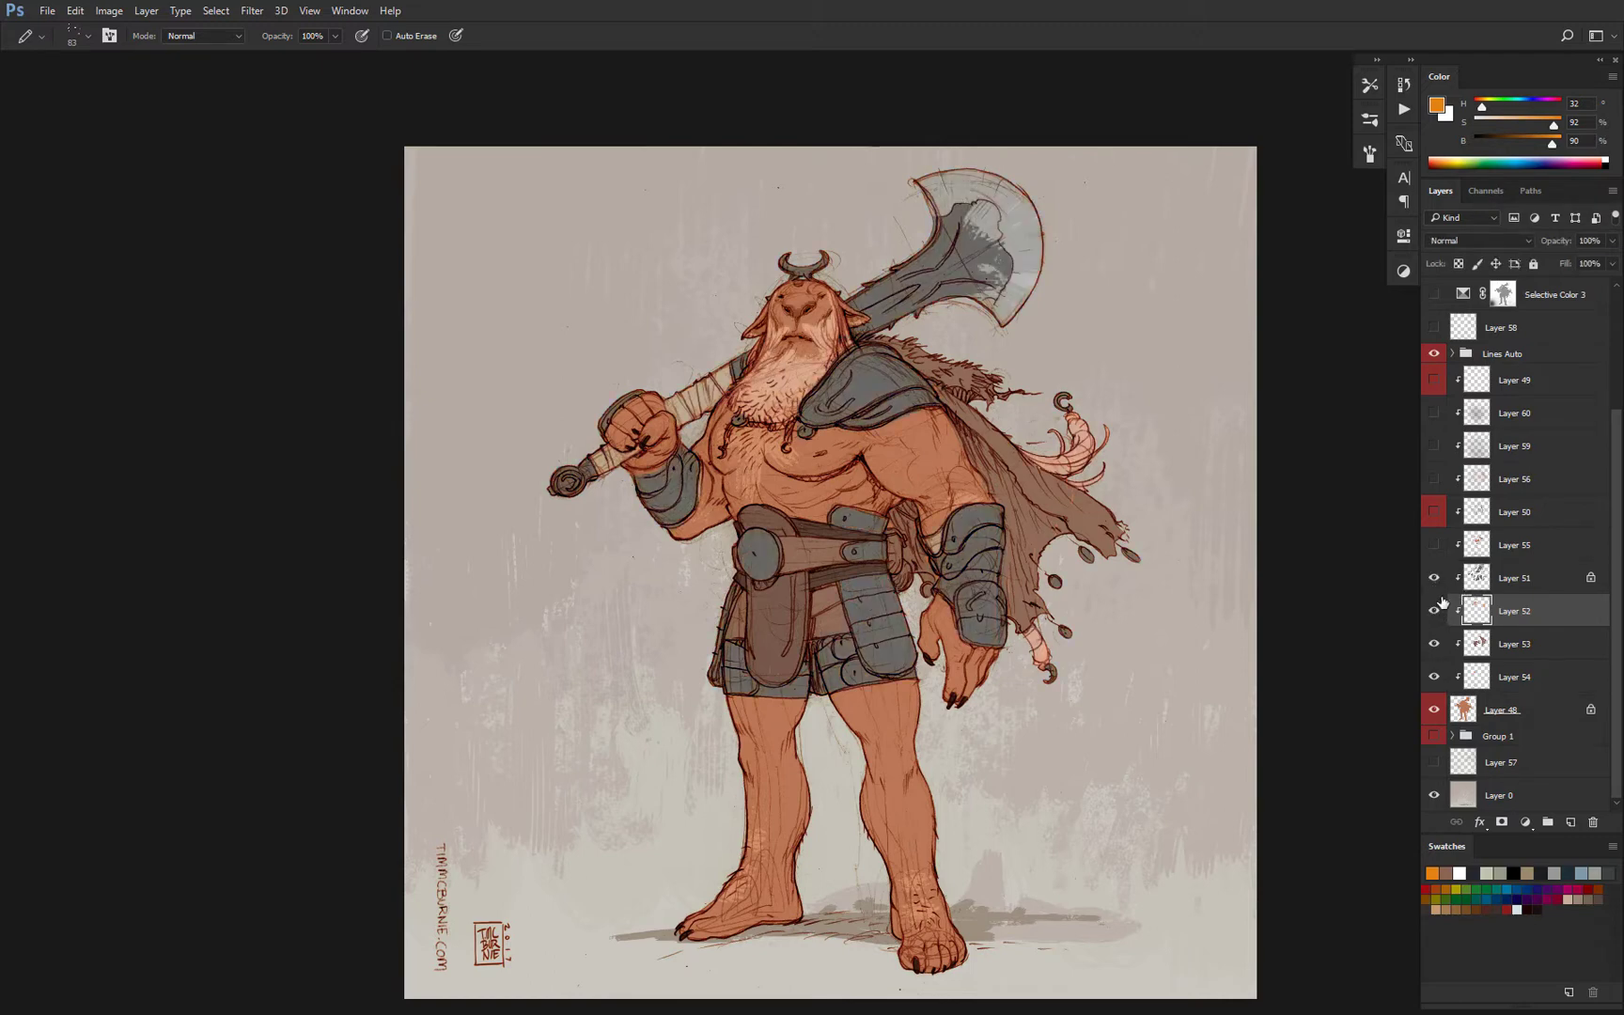
{"action": "left_click", "coordinate": [1433, 545]}
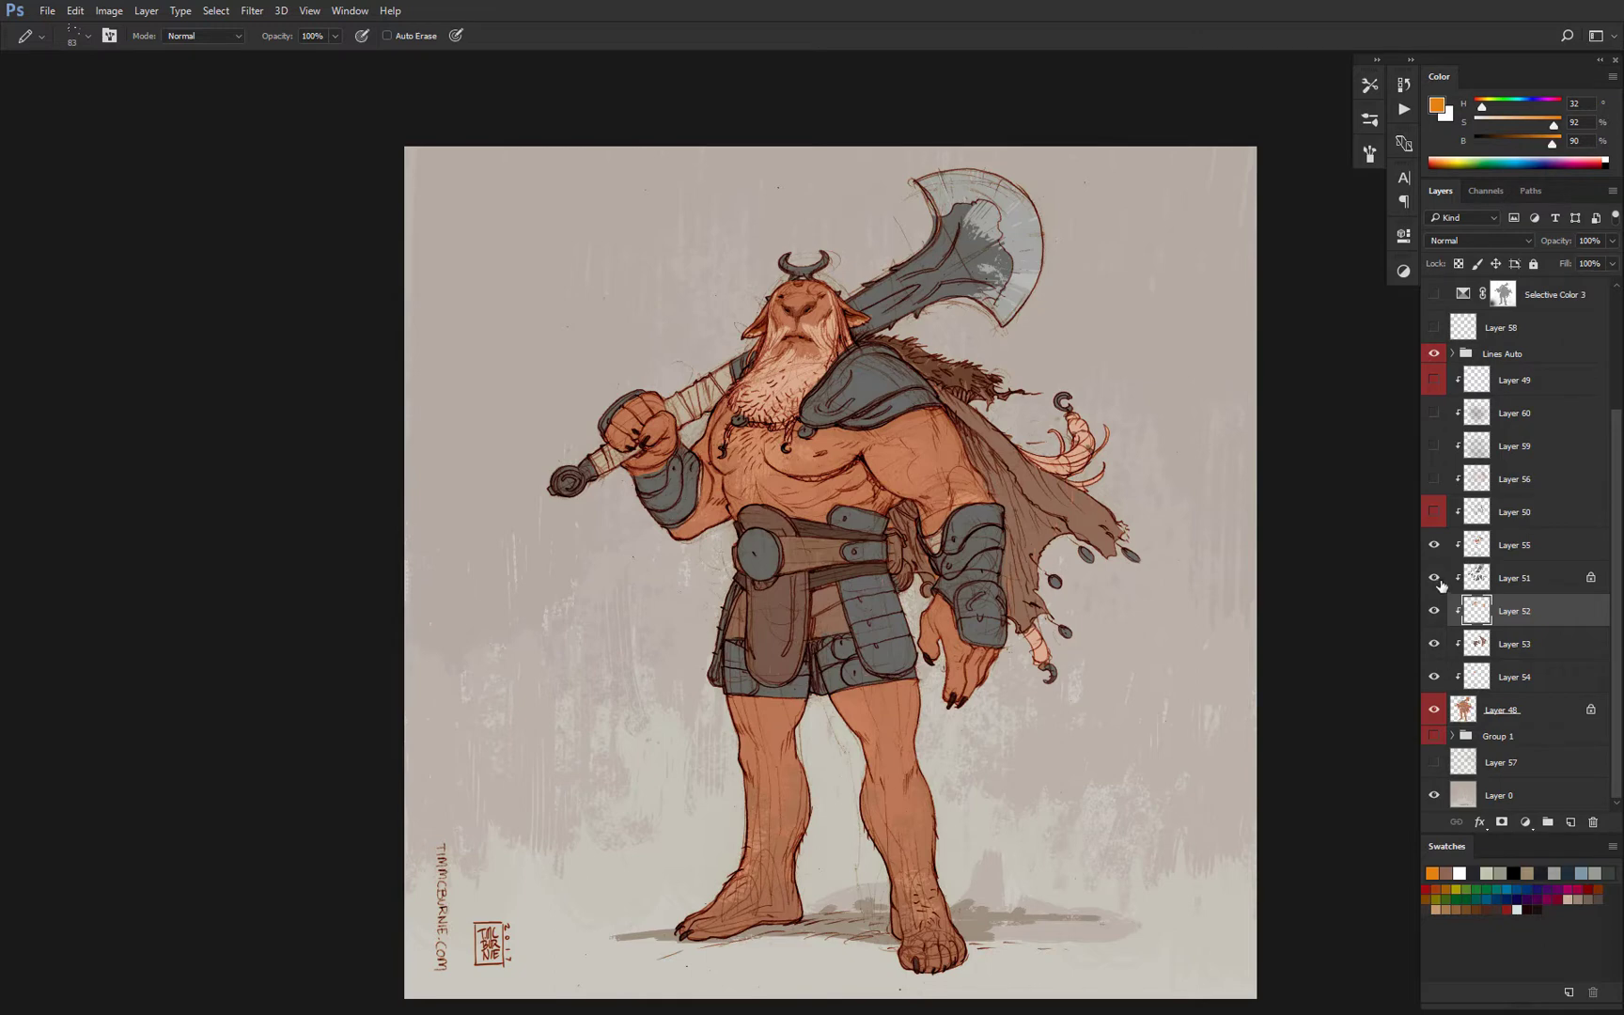
Compare the figure with and without the shading on Layer 50, leave the layer shown and select it.
{"action": "left_click", "coordinate": [1434, 515]}
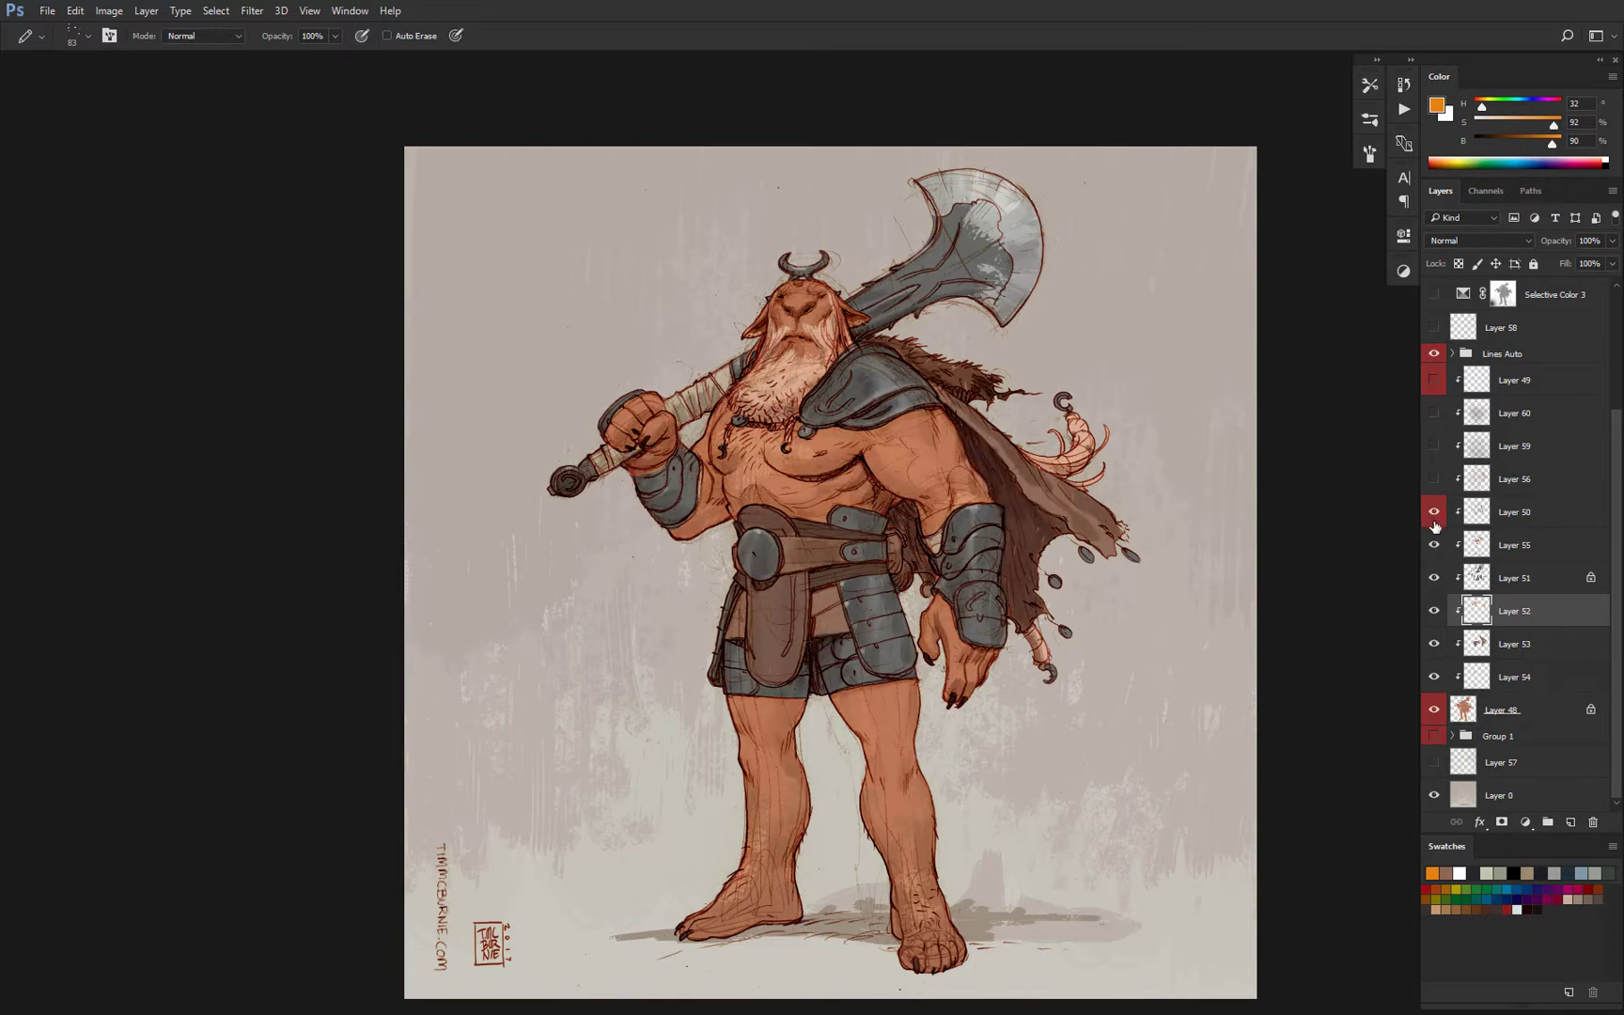
{"action": "left_click", "coordinate": [1434, 517]}
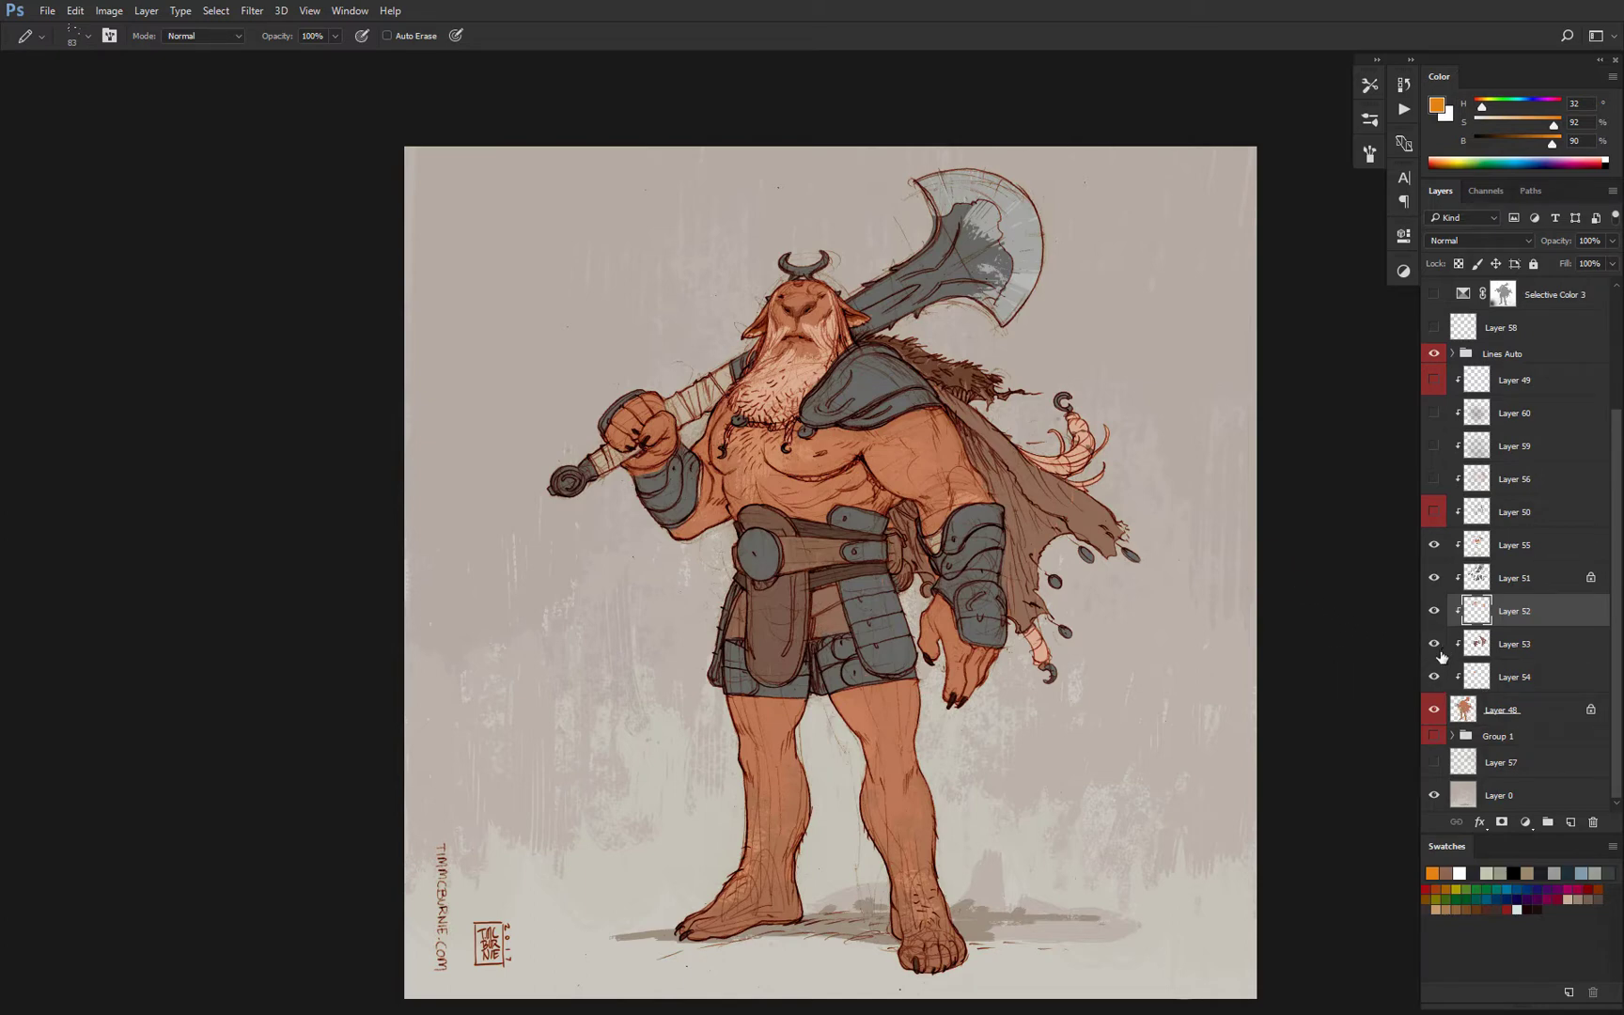
{"action": "left_click", "coordinate": [1433, 512]}
{"action": "left_click", "coordinate": [1499, 512]}
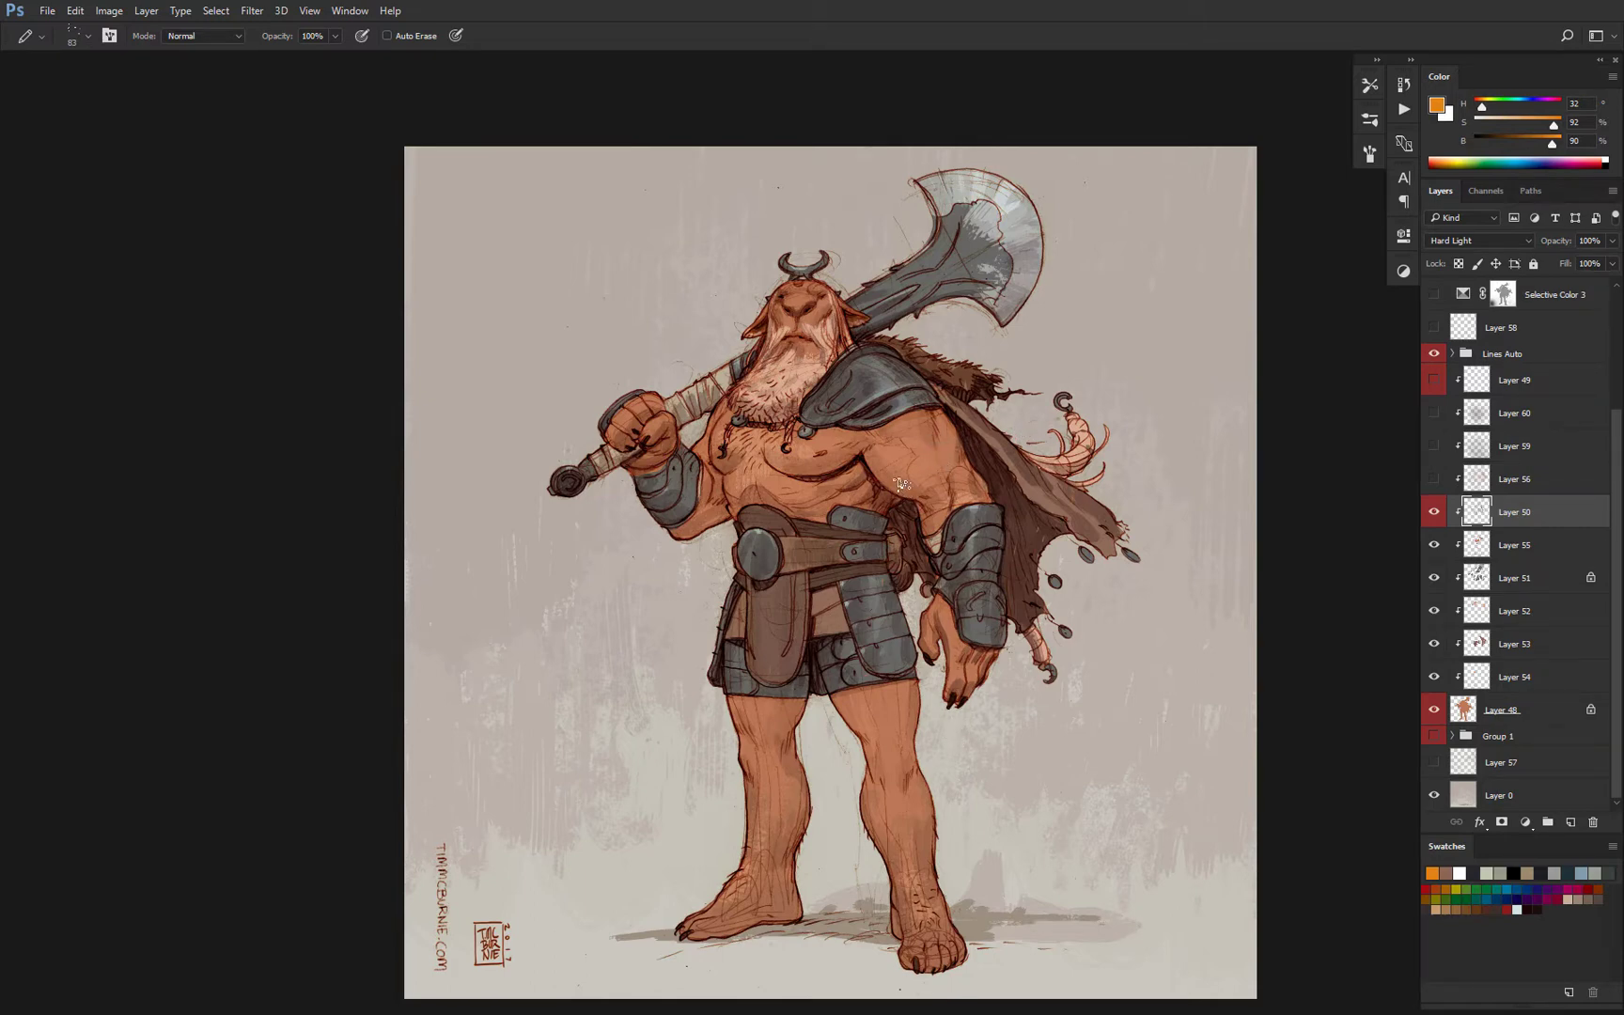
Examine the Hard Light shading on the warrior's skin, beard, armour and cape, both close up and on the whole figure.
{"action": "left_click_drag", "start_coordinate": [897, 453], "coordinate": [996, 474]}
{"action": "left_click_drag", "start_coordinate": [878, 517], "coordinate": [1129, 604]}
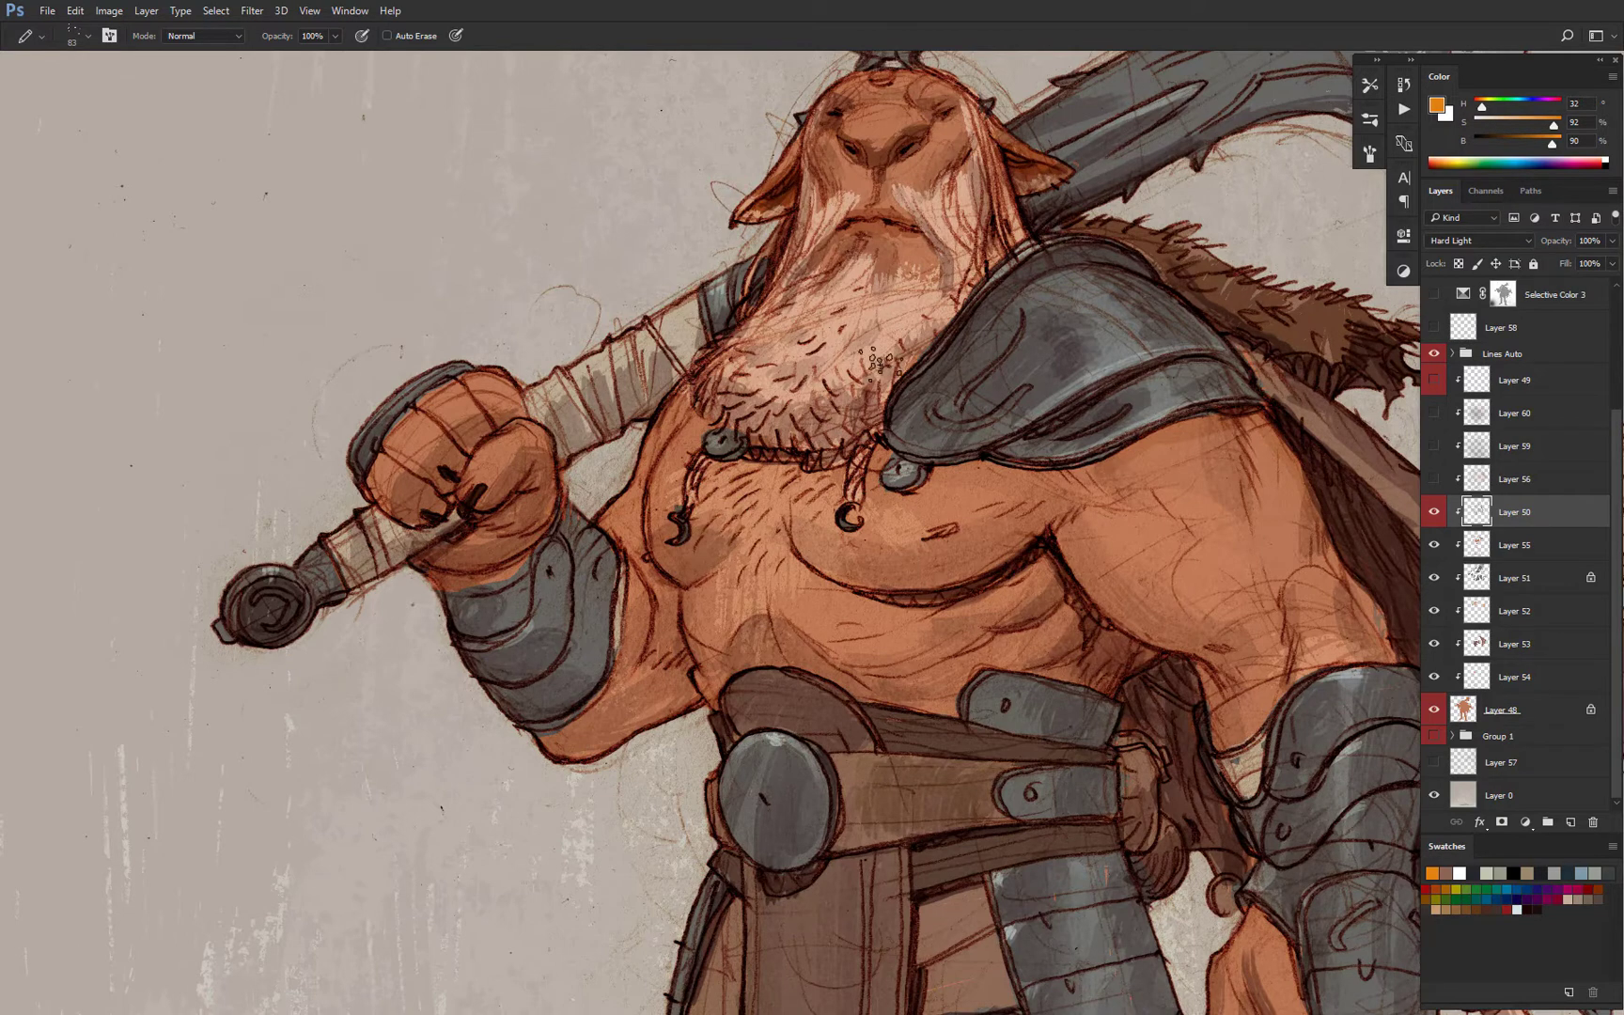
{"action": "left_click_drag", "start_coordinate": [951, 388], "coordinate": [942, 429]}
{"action": "left_click", "coordinate": [902, 430], "text": "alt"}
{"action": "left_click", "coordinate": [904, 430], "text": "alt"}
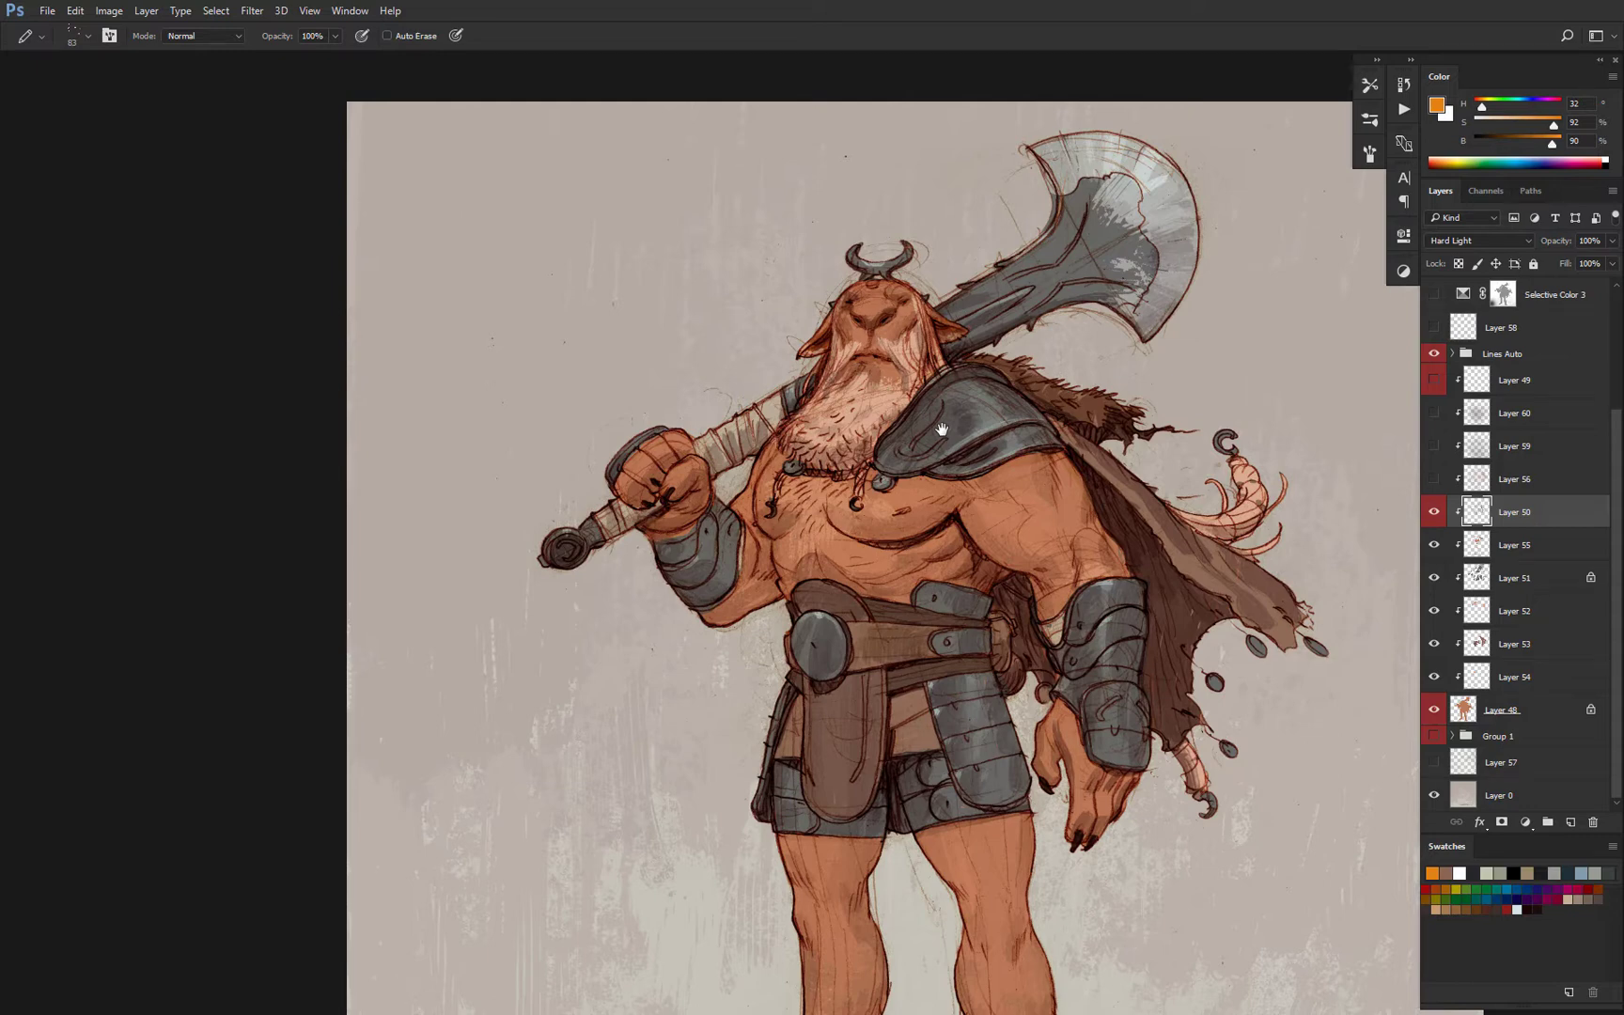
{"action": "scroll", "coordinate": [1032, 404], "scroll_direction": "down", "scroll_amount": 4}
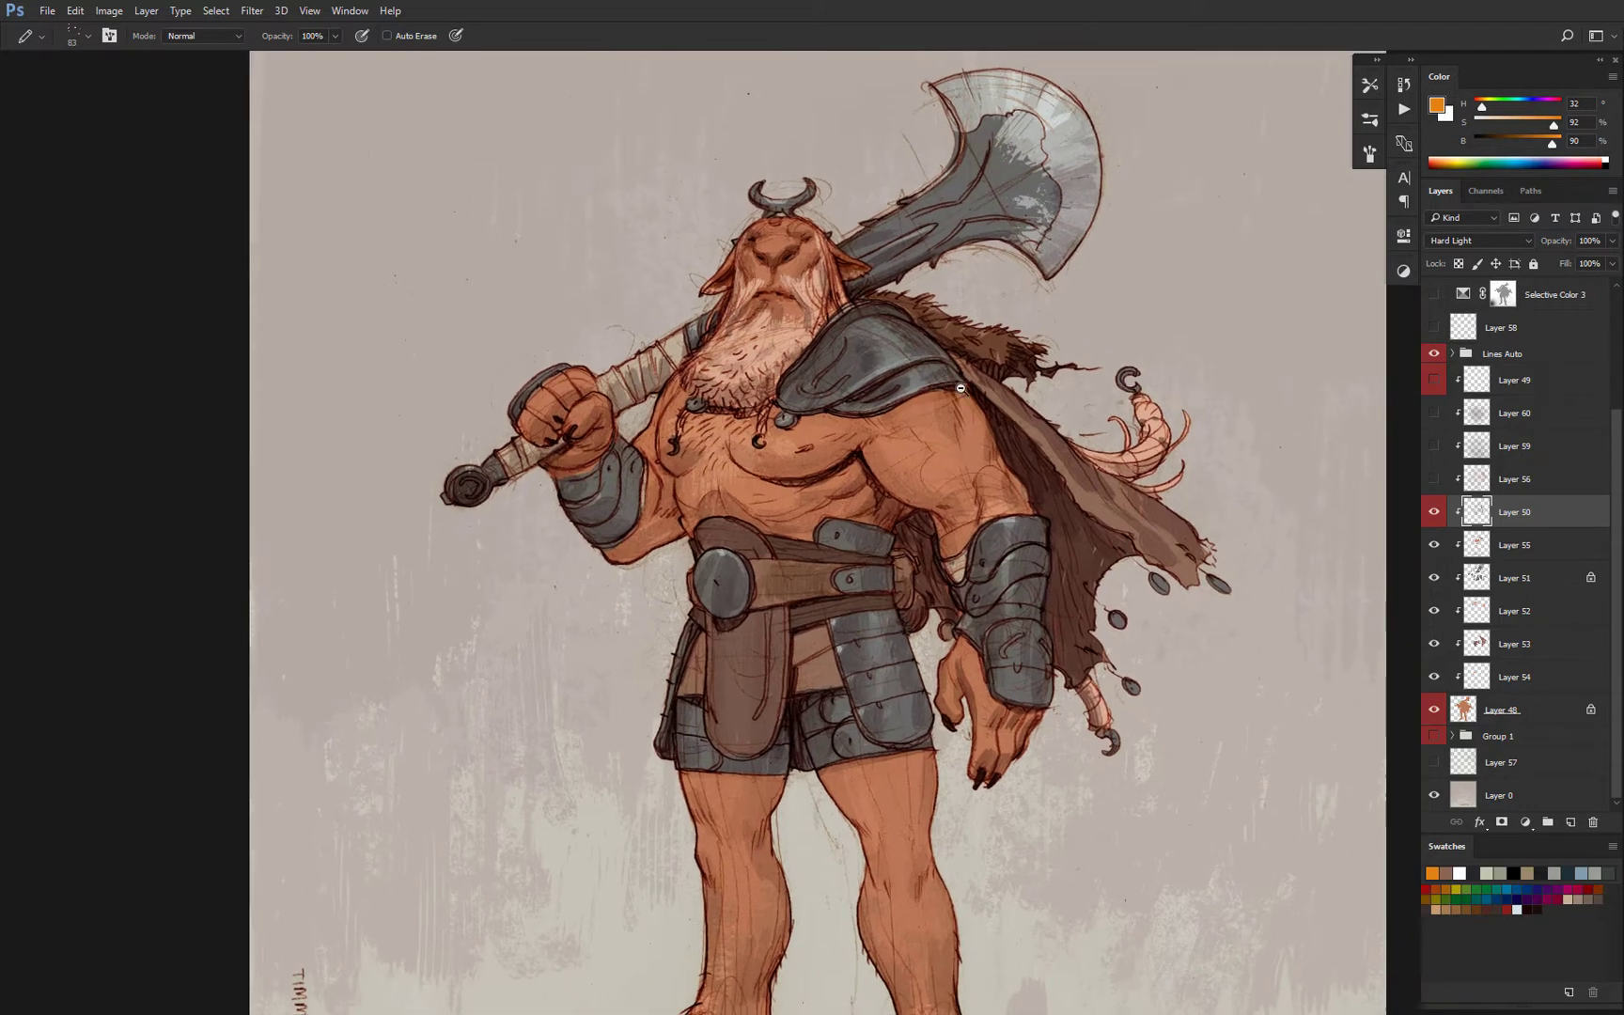
{"action": "scroll", "coordinate": [1033, 404], "scroll_direction": "up", "scroll_amount": 4}
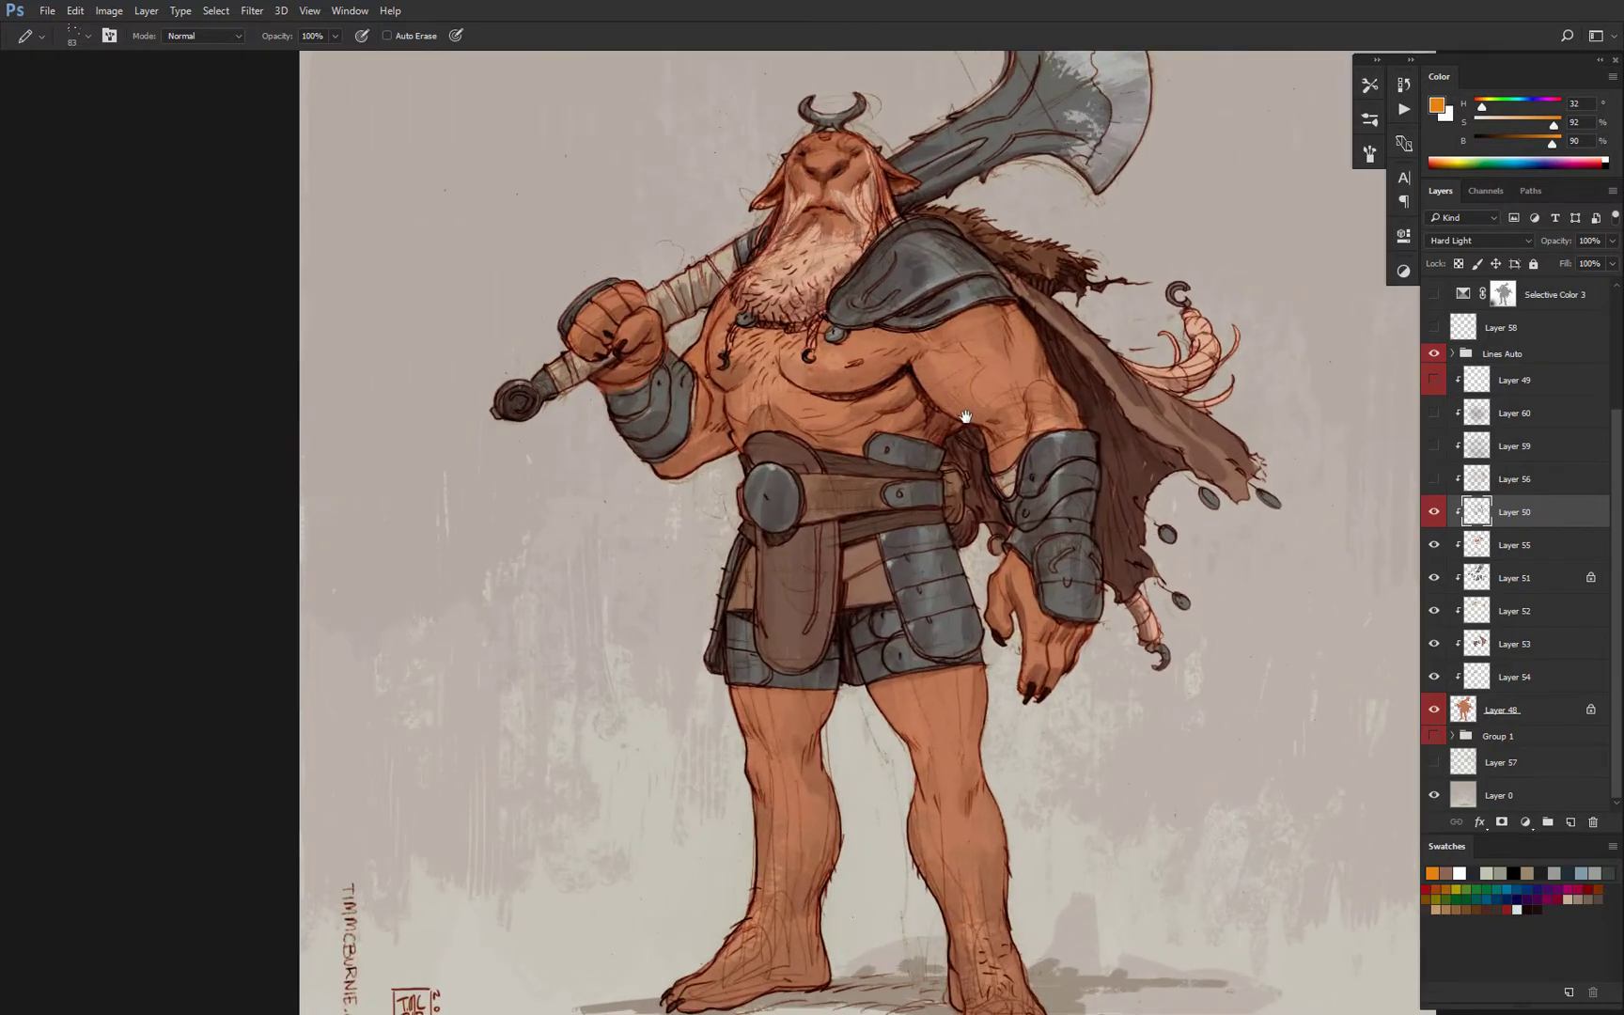
{"action": "left_click_drag", "start_coordinate": [919, 386], "coordinate": [1013, 459]}
{"action": "scroll", "coordinate": [1029, 437], "scroll_direction": "down", "scroll_amount": 3}
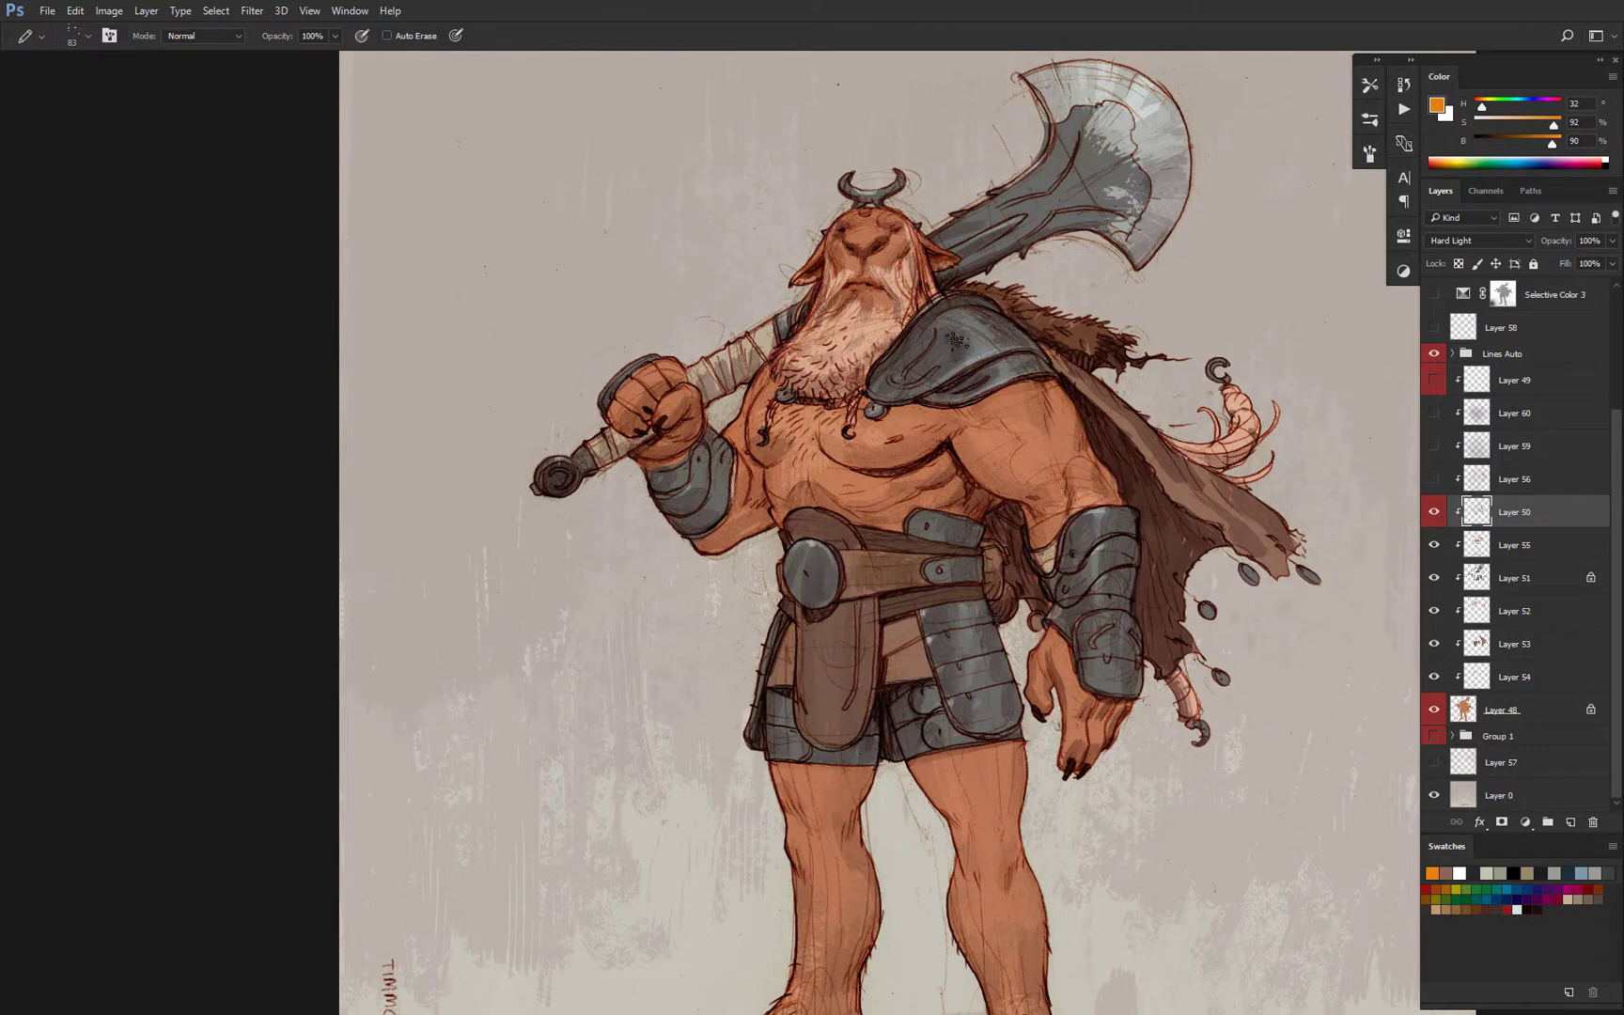
{"action": "mouse_move", "coordinate": [1063, 337]}
{"action": "left_mouse_down"}
{"action": "mouse_move", "coordinate": [1043, 314]}
{"action": "mouse_move", "coordinate": [1046, 338]}
{"action": "left_mouse_up"}
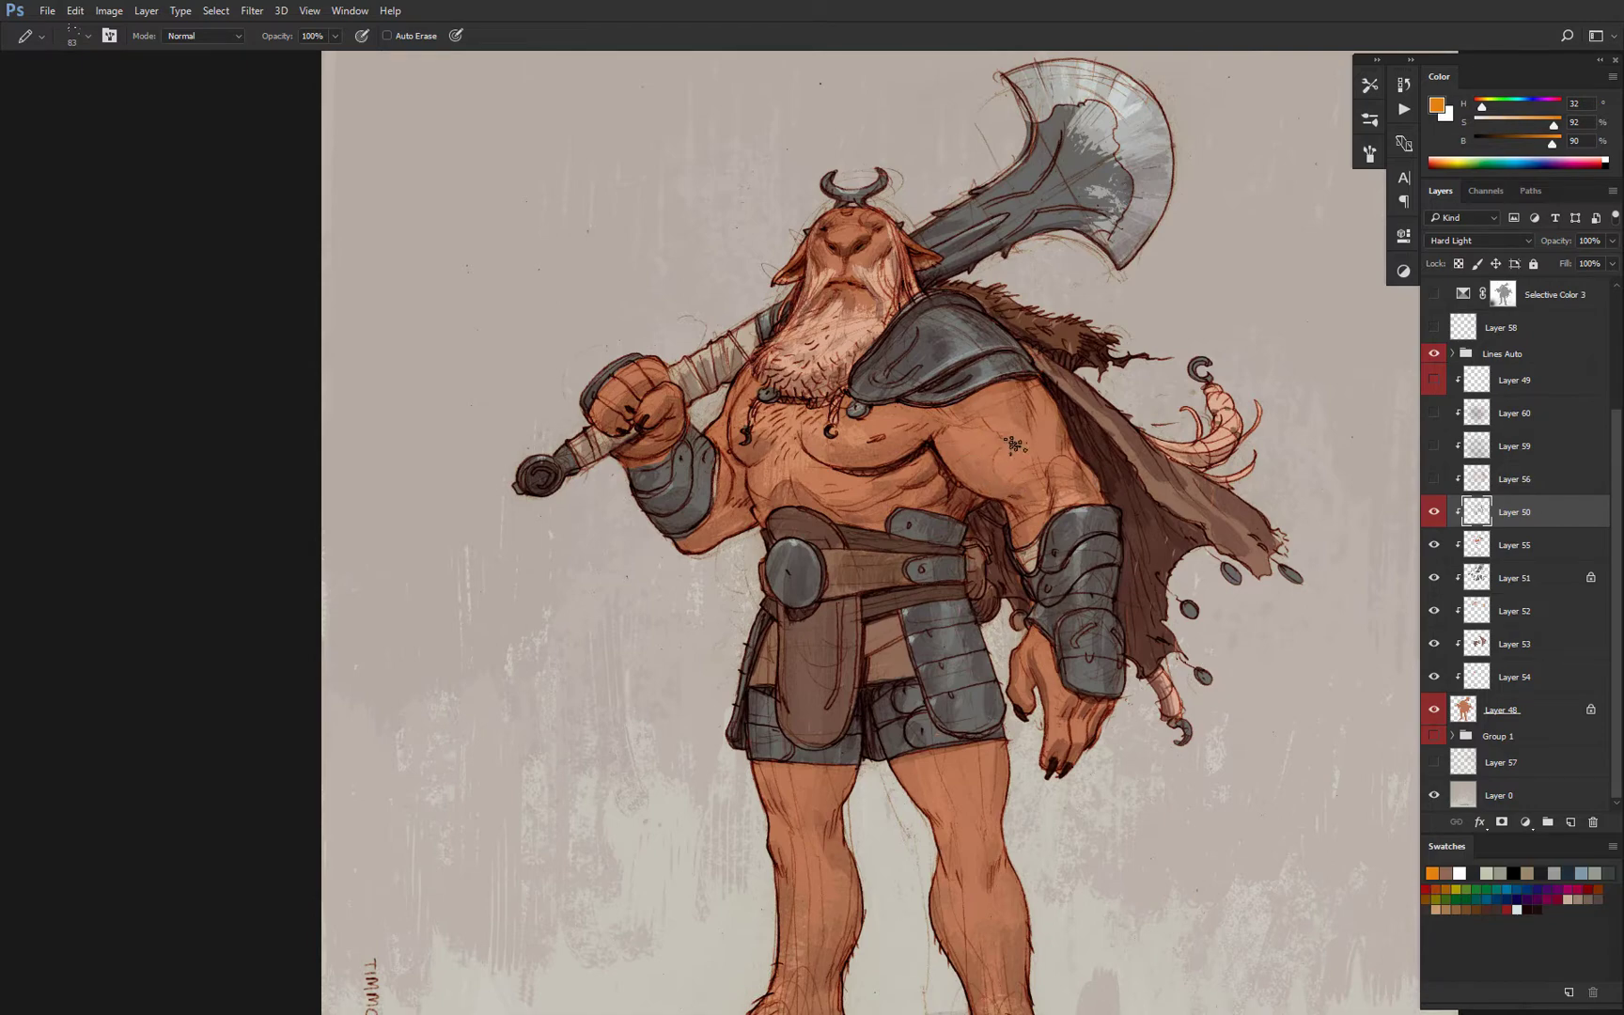
{"action": "scroll", "coordinate": [1034, 526], "scroll_direction": "up", "scroll_amount": 1}
{"action": "scroll", "coordinate": [1045, 526], "scroll_direction": "up", "scroll_amount": 1}
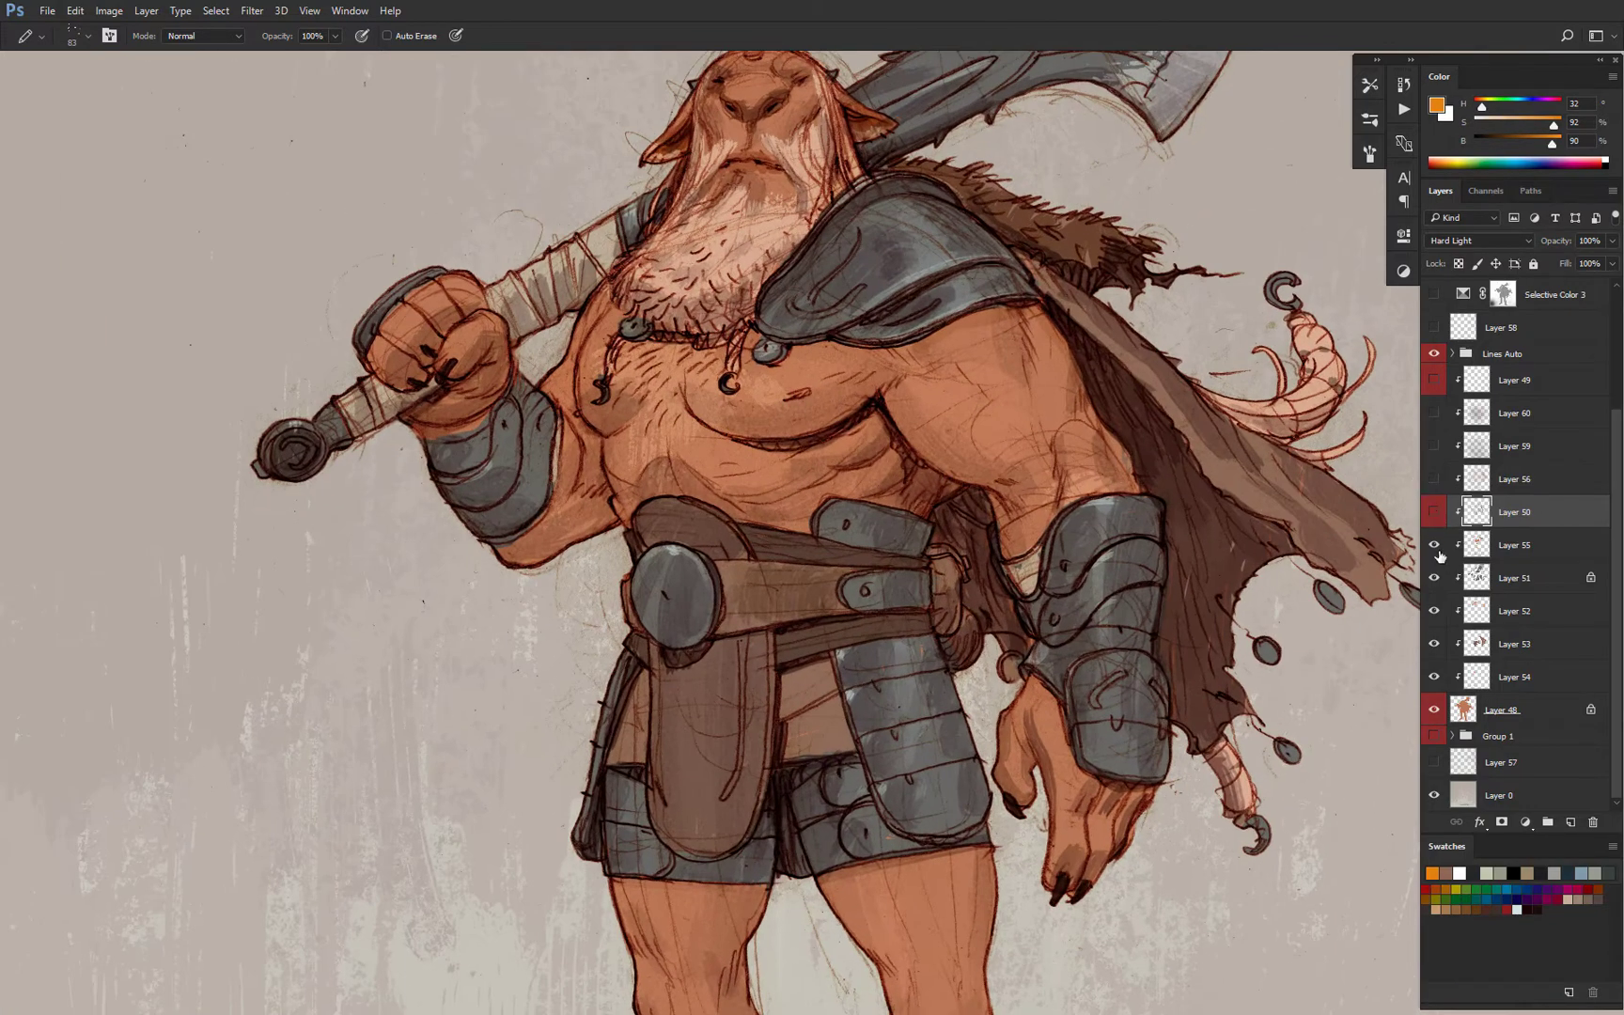
Hide Layers 50, 55, 51 and 52, leaving Layers 53 and 54 shown over the flat silhouette.
{"action": "left_click_drag", "start_coordinate": [1434, 545], "coordinate": [1434, 644]}
{"action": "scroll", "coordinate": [930, 413], "scroll_direction": "up", "scroll_amount": 1}
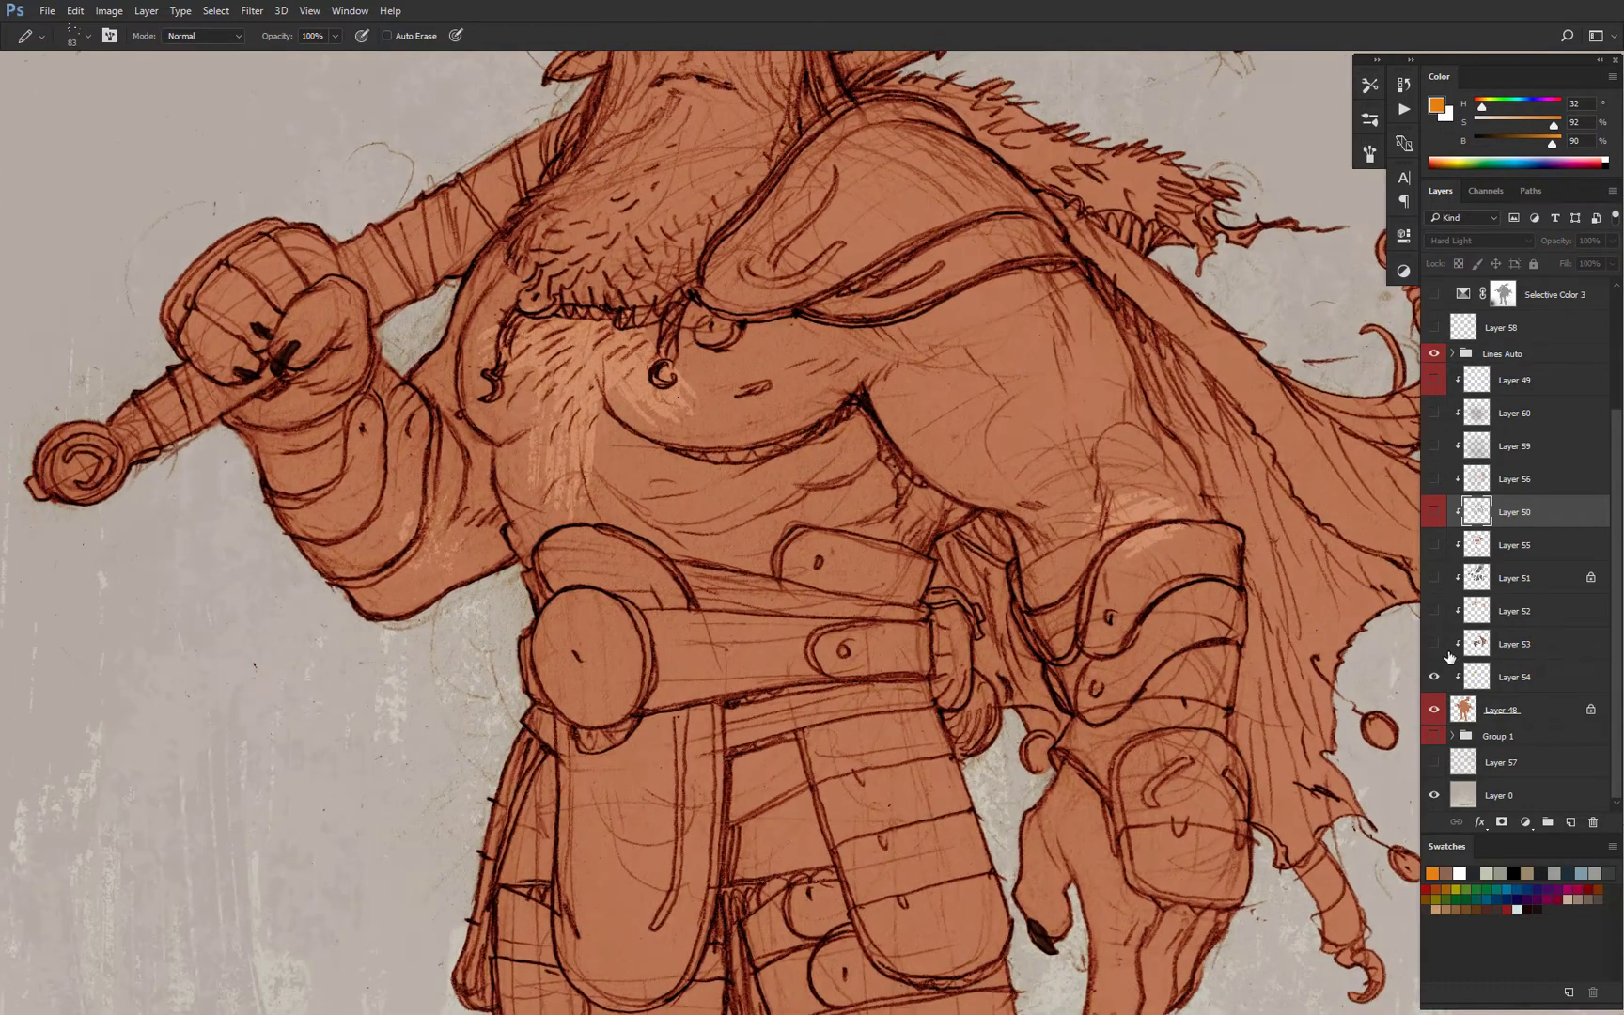
{"action": "left_click_drag", "start_coordinate": [893, 421], "coordinate": [913, 431]}
{"action": "left_click_drag", "start_coordinate": [1100, 442], "coordinate": [996, 455]}
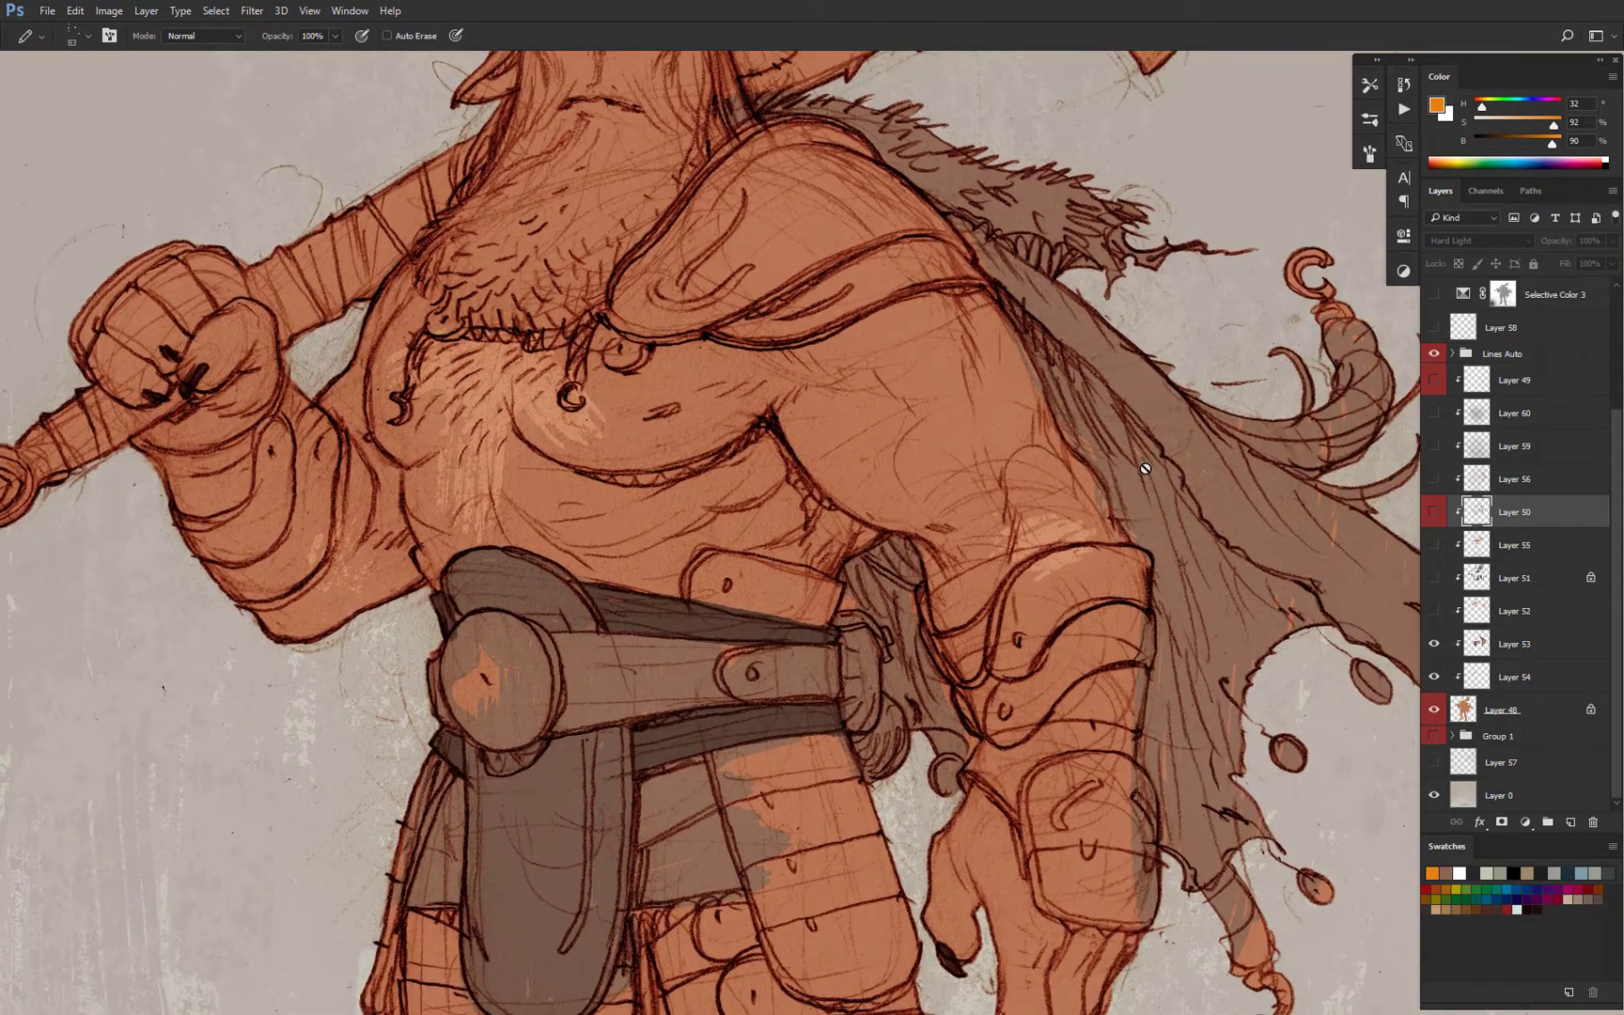
Check the available Pencil tool presets and add a new blank layer directly above Layer 50.
{"action": "left_click", "coordinate": [33, 33]}
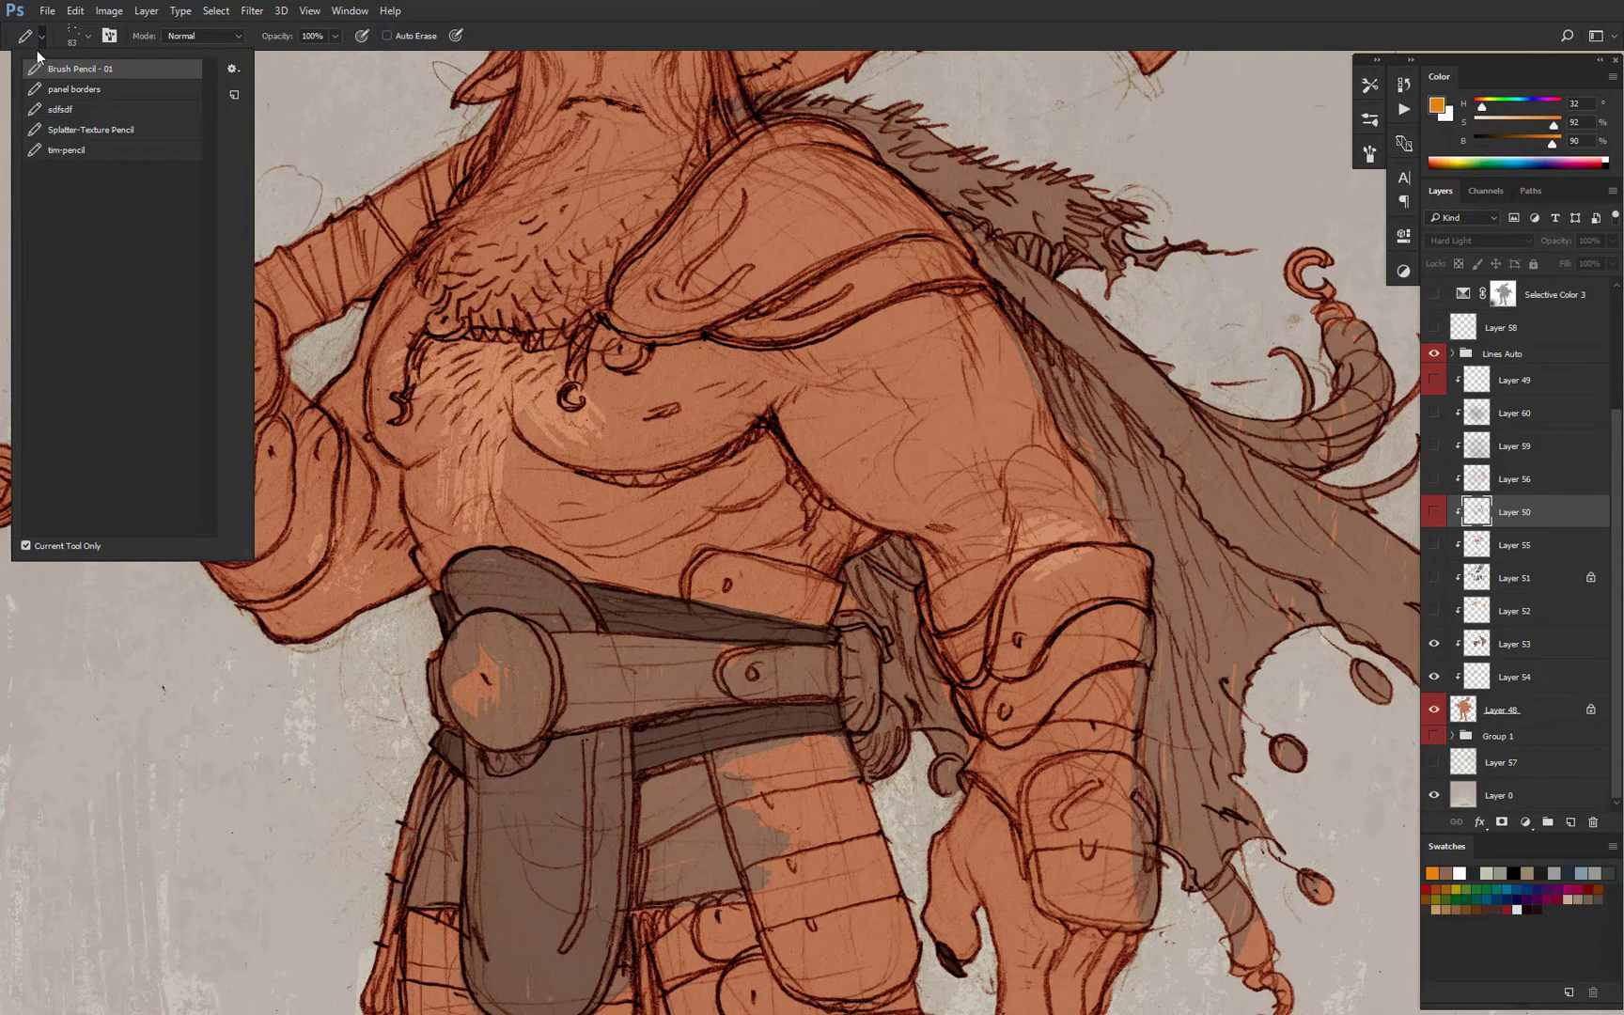
{"action": "left_click", "coordinate": [604, 27]}
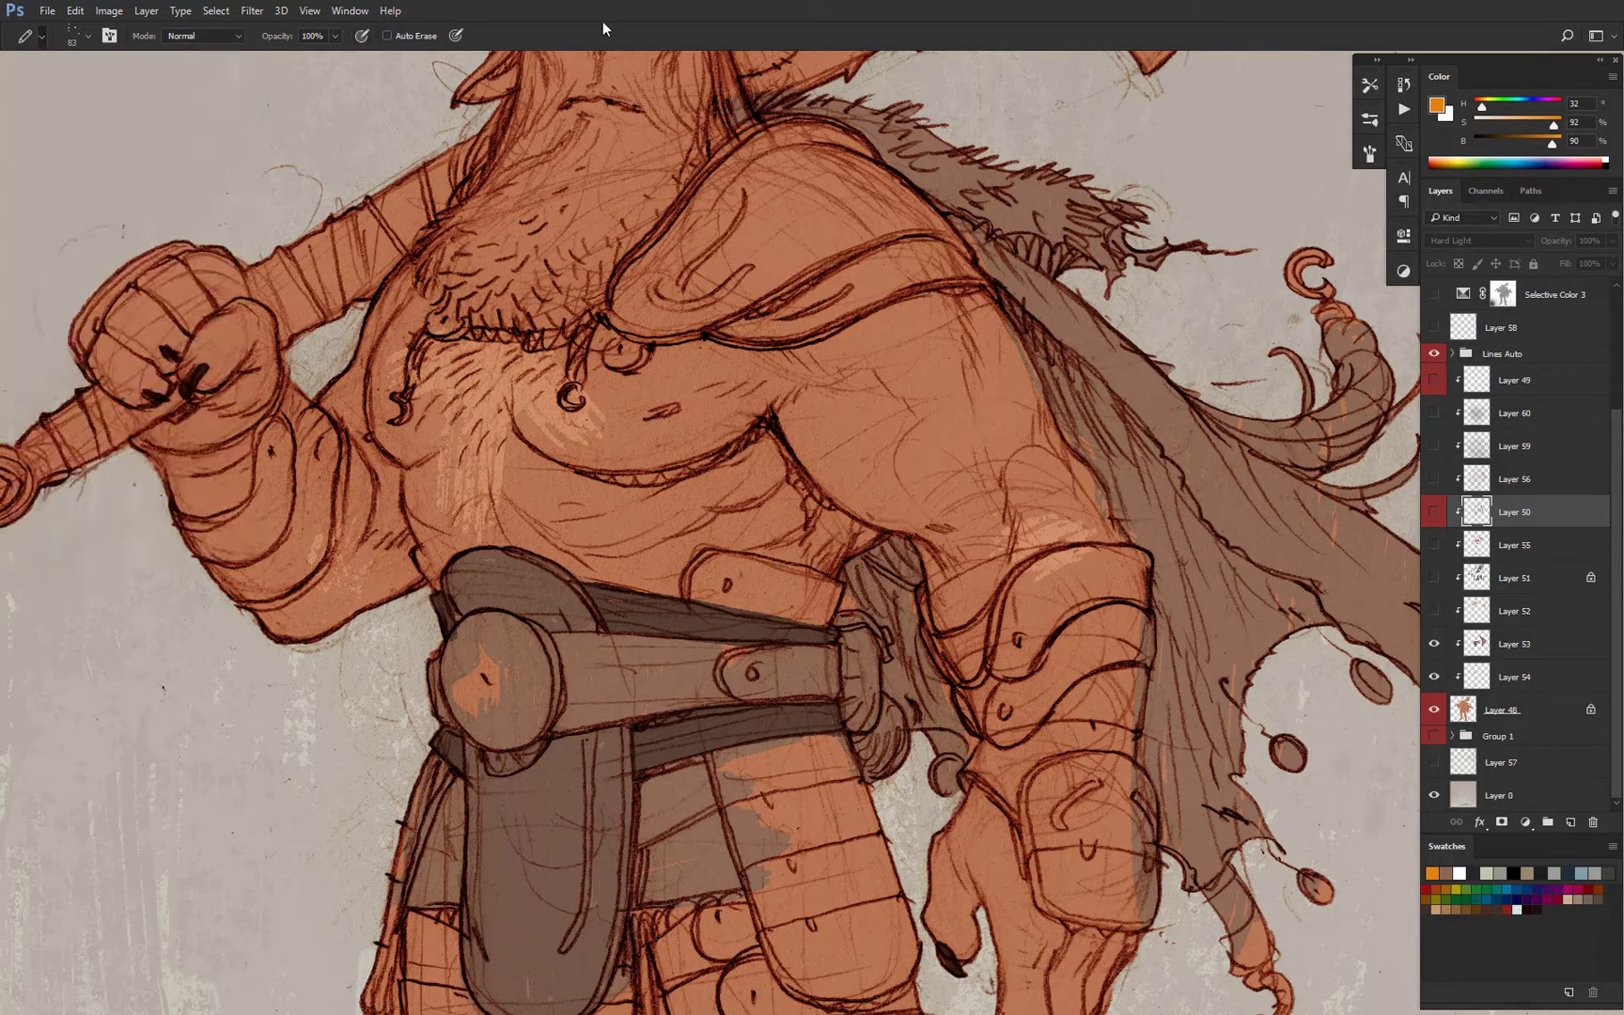
{"action": "left_click", "coordinate": [940, 426]}
{"action": "key", "text": "Return"}
{"action": "key", "text": "ctrl+shift+alt+n"}
Paint a patch of orange strokes over the upper arm with the 83 px textured Pencil brush and open the brush presets.
{"action": "scroll", "coordinate": [940, 376], "scroll_direction": "up", "scroll_amount": 1}
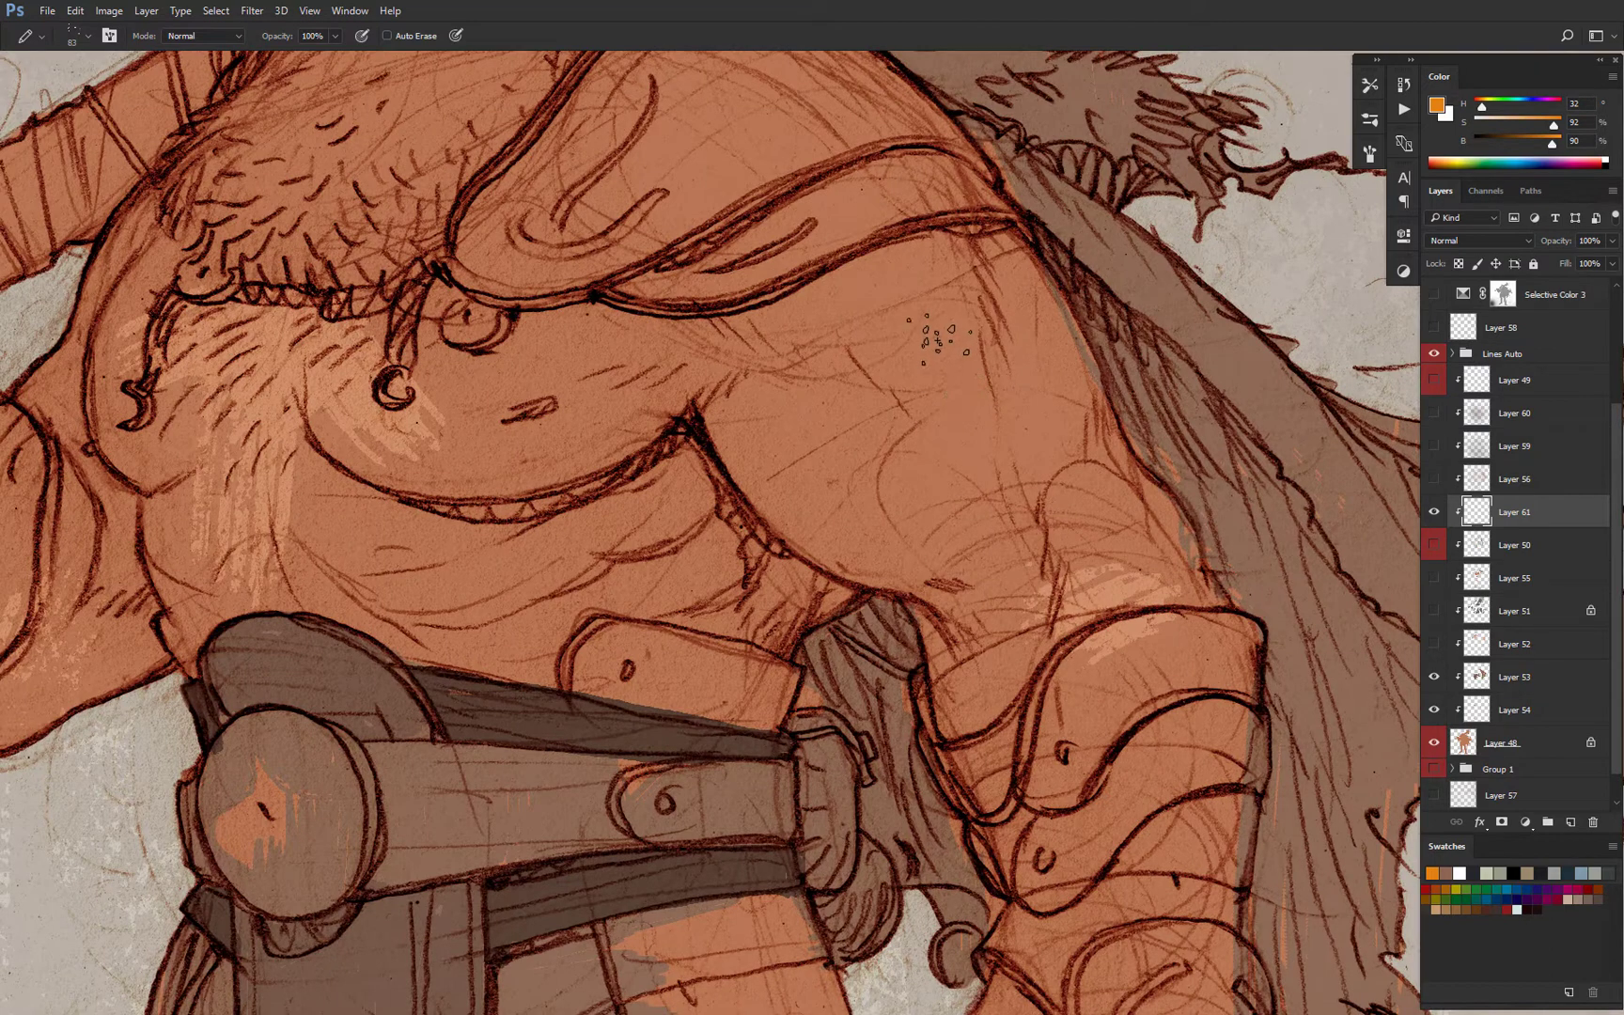
{"action": "mouse_move", "coordinate": [961, 398]}
{"action": "left_mouse_down"}
{"action": "mouse_move", "coordinate": [949, 363]}
{"action": "mouse_move", "coordinate": [914, 489]}
{"action": "mouse_move", "coordinate": [881, 337]}
{"action": "left_mouse_up"}
{"action": "scroll", "coordinate": [897, 396], "scroll_direction": "up", "scroll_amount": 4}
{"action": "mouse_move", "coordinate": [738, 380]}
{"action": "left_mouse_down"}
{"action": "mouse_move", "coordinate": [702, 665]}
{"action": "mouse_move", "coordinate": [683, 442]}
{"action": "mouse_move", "coordinate": [732, 216]}
{"action": "mouse_move", "coordinate": [452, 599]}
{"action": "mouse_move", "coordinate": [689, 768]}
{"action": "mouse_move", "coordinate": [893, 808]}
{"action": "mouse_move", "coordinate": [490, 282]}
{"action": "mouse_move", "coordinate": [639, 216]}
{"action": "left_mouse_up"}
{"action": "left_click", "coordinate": [1362, 117]}
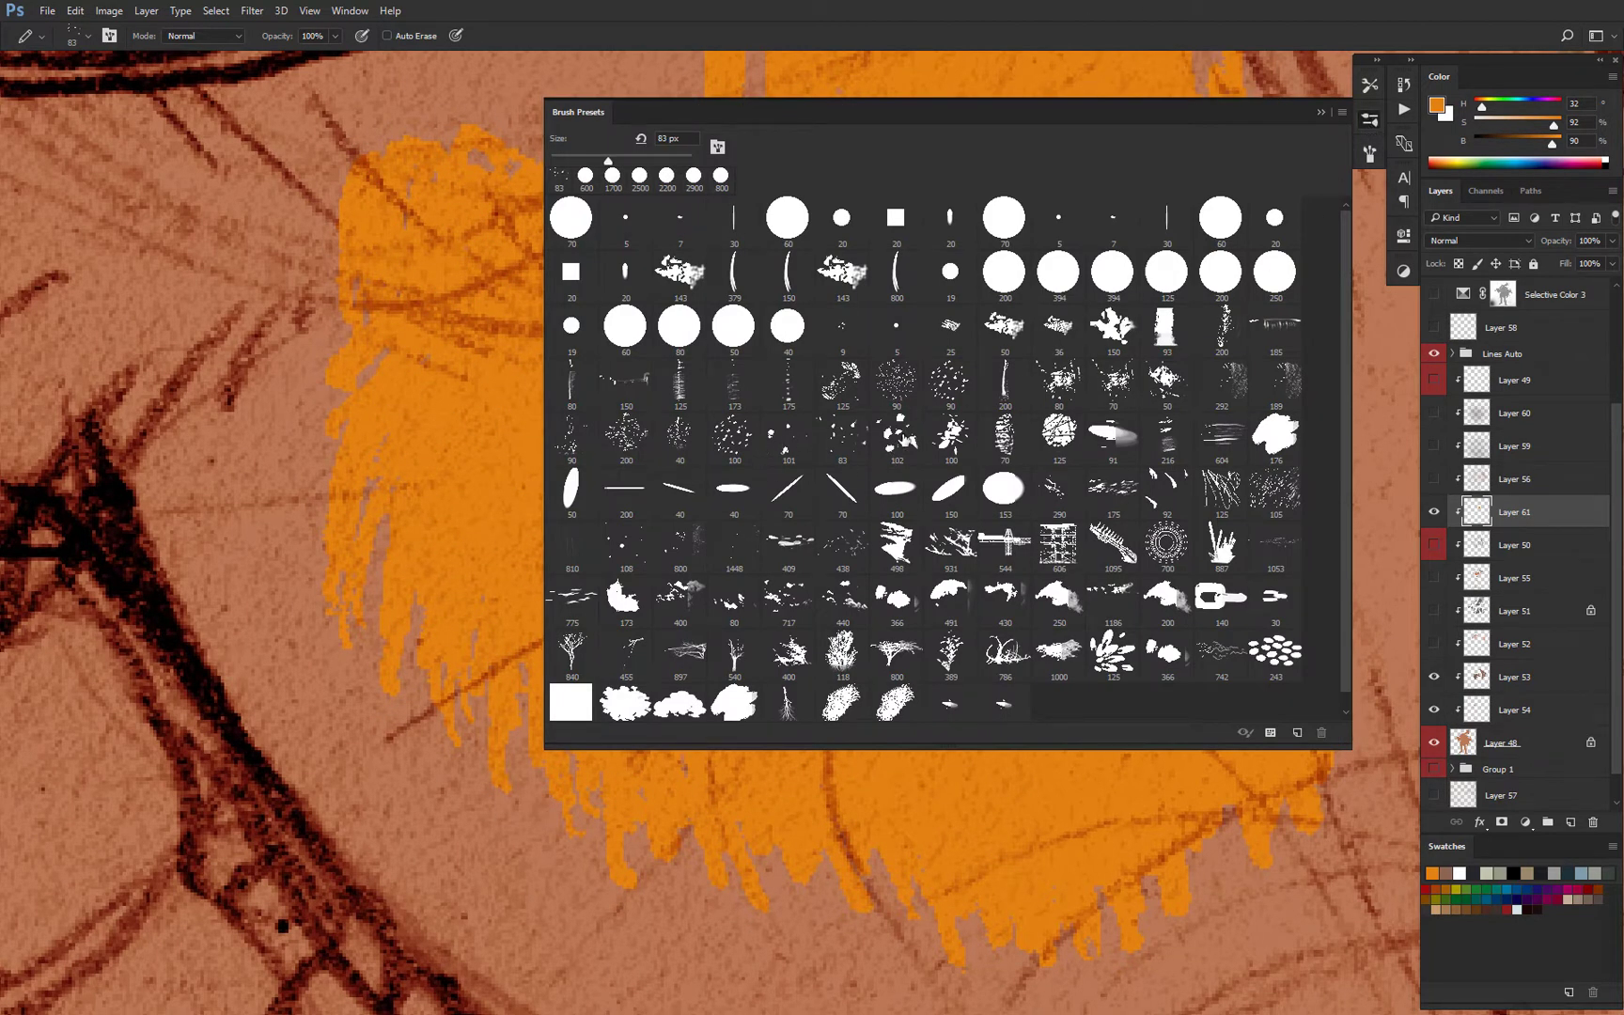
Choose the 100 px splatter brush preset and extend the orange patch on the upper arm with it.
{"action": "left_click", "coordinate": [897, 435]}
{"action": "left_click", "coordinate": [413, 442]}
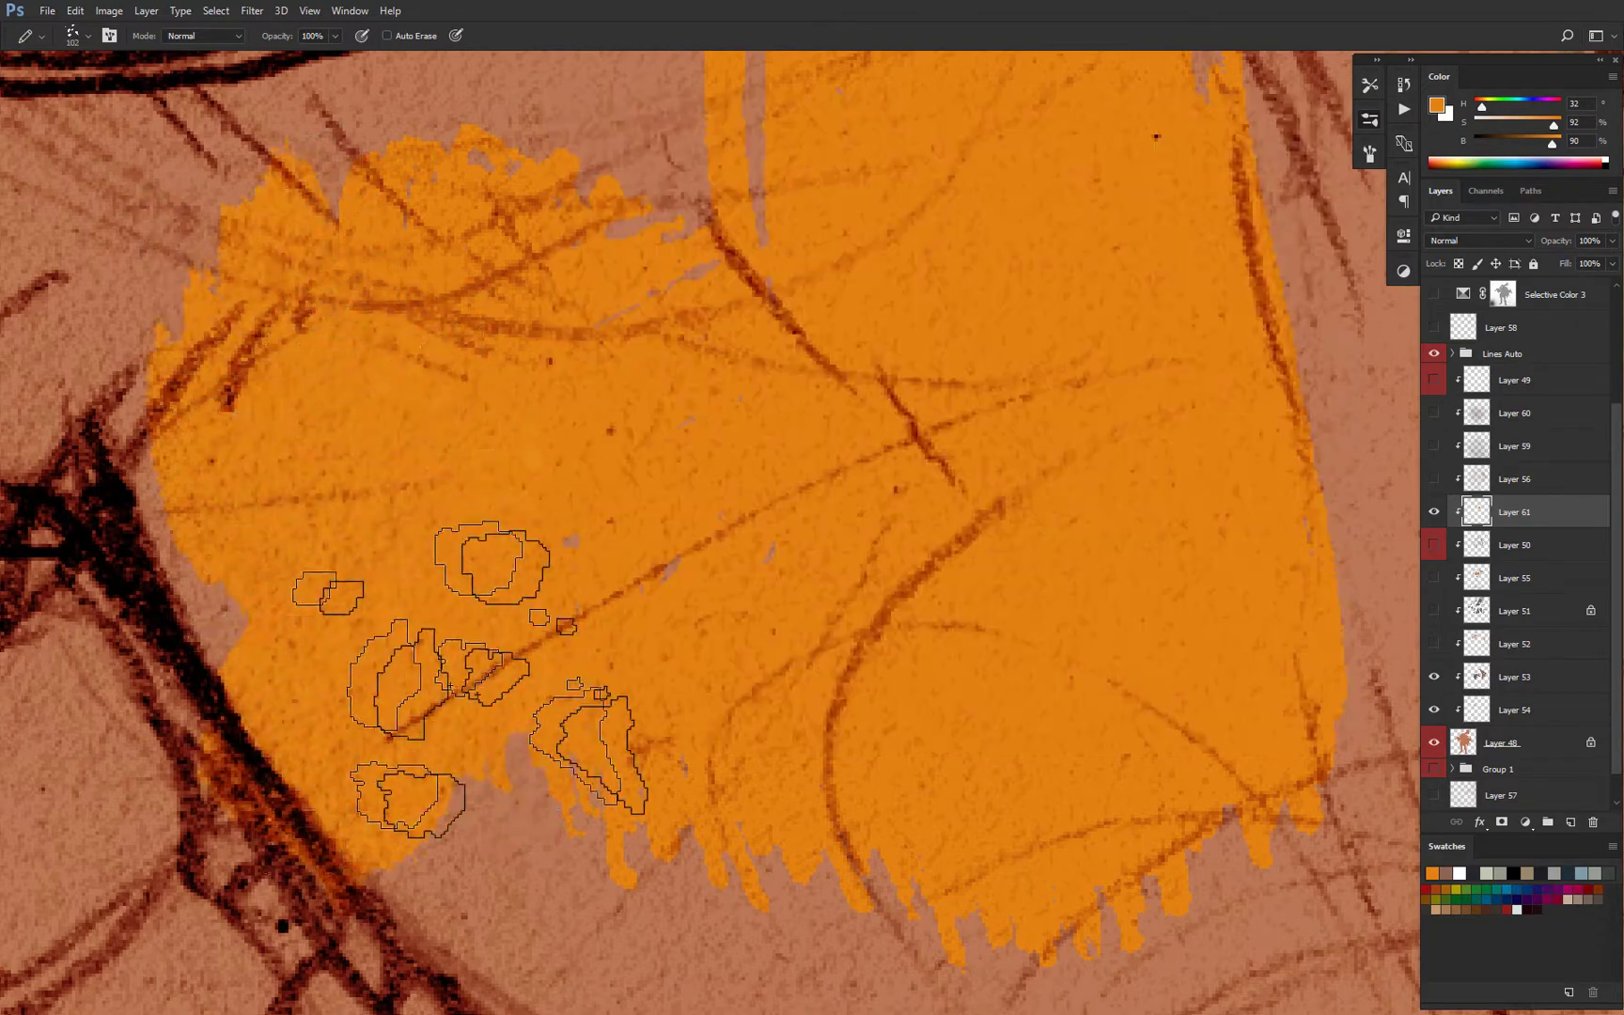
{"action": "left_click_drag", "start_coordinate": [477, 694], "coordinate": [554, 789]}
{"action": "left_click_drag", "start_coordinate": [580, 544], "coordinate": [554, 214]}
{"action": "scroll", "coordinate": [564, 482], "scroll_direction": "up", "scroll_amount": 3}
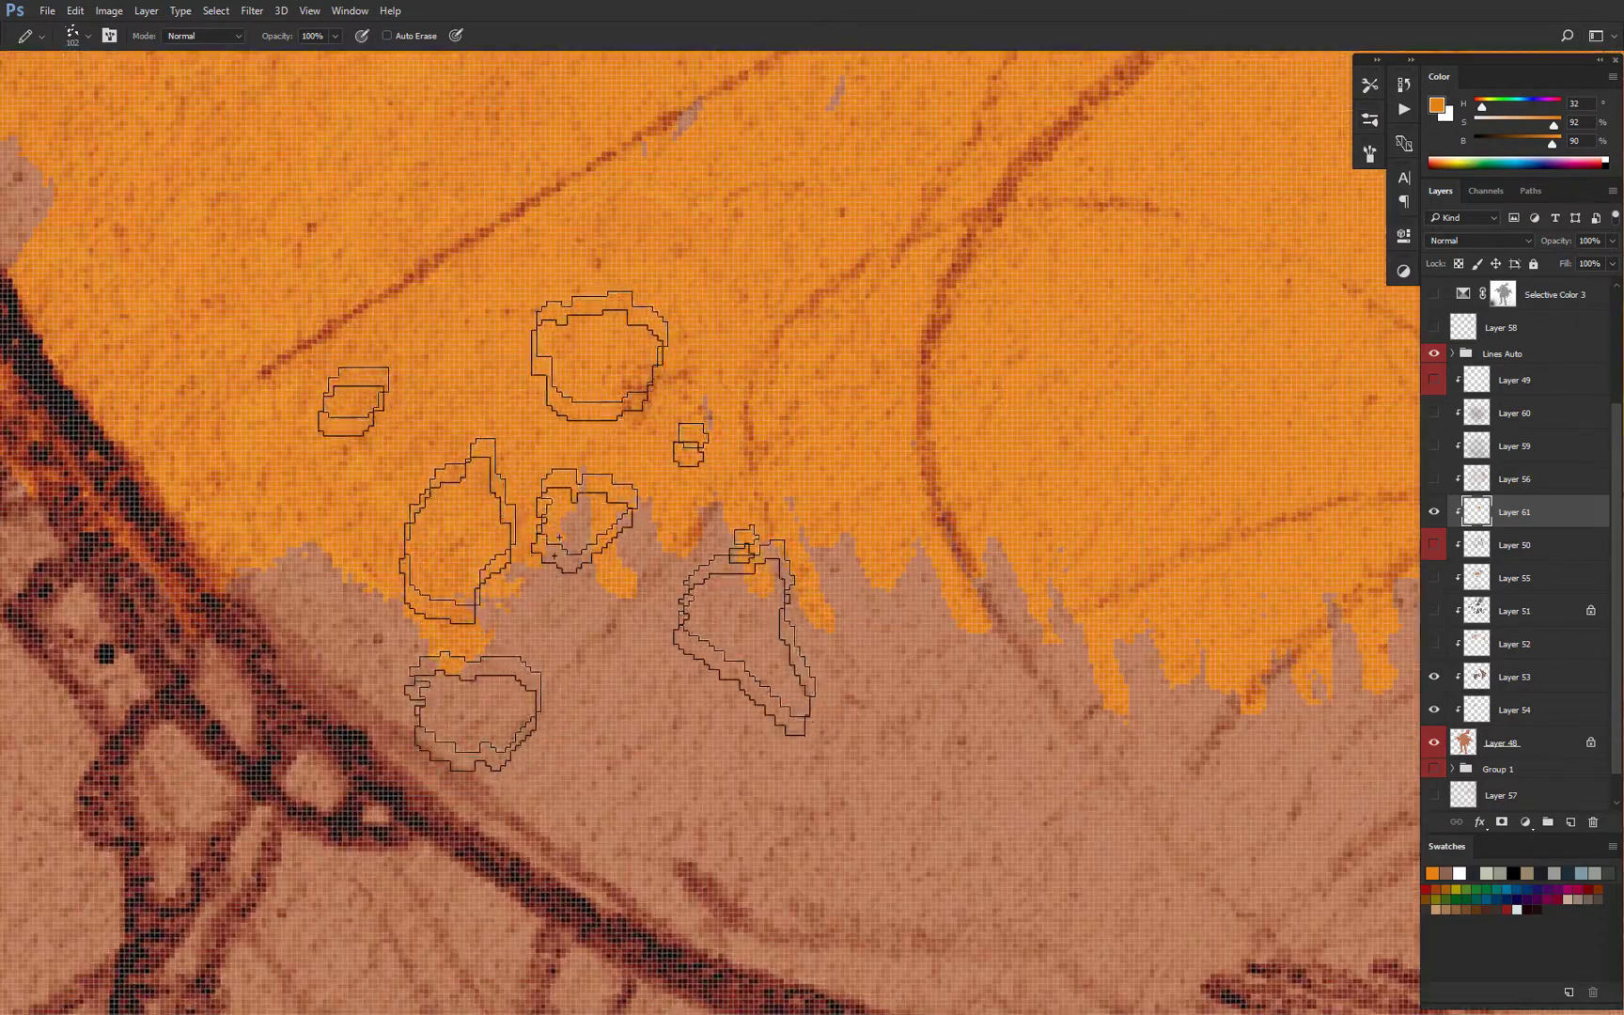
{"action": "scroll", "coordinate": [559, 537], "scroll_direction": "down", "scroll_amount": 5}
Switch to the Brush tool, load a Painting Brush tool preset and paint orange strokes below the existing patch.
{"action": "key", "text": "b"}
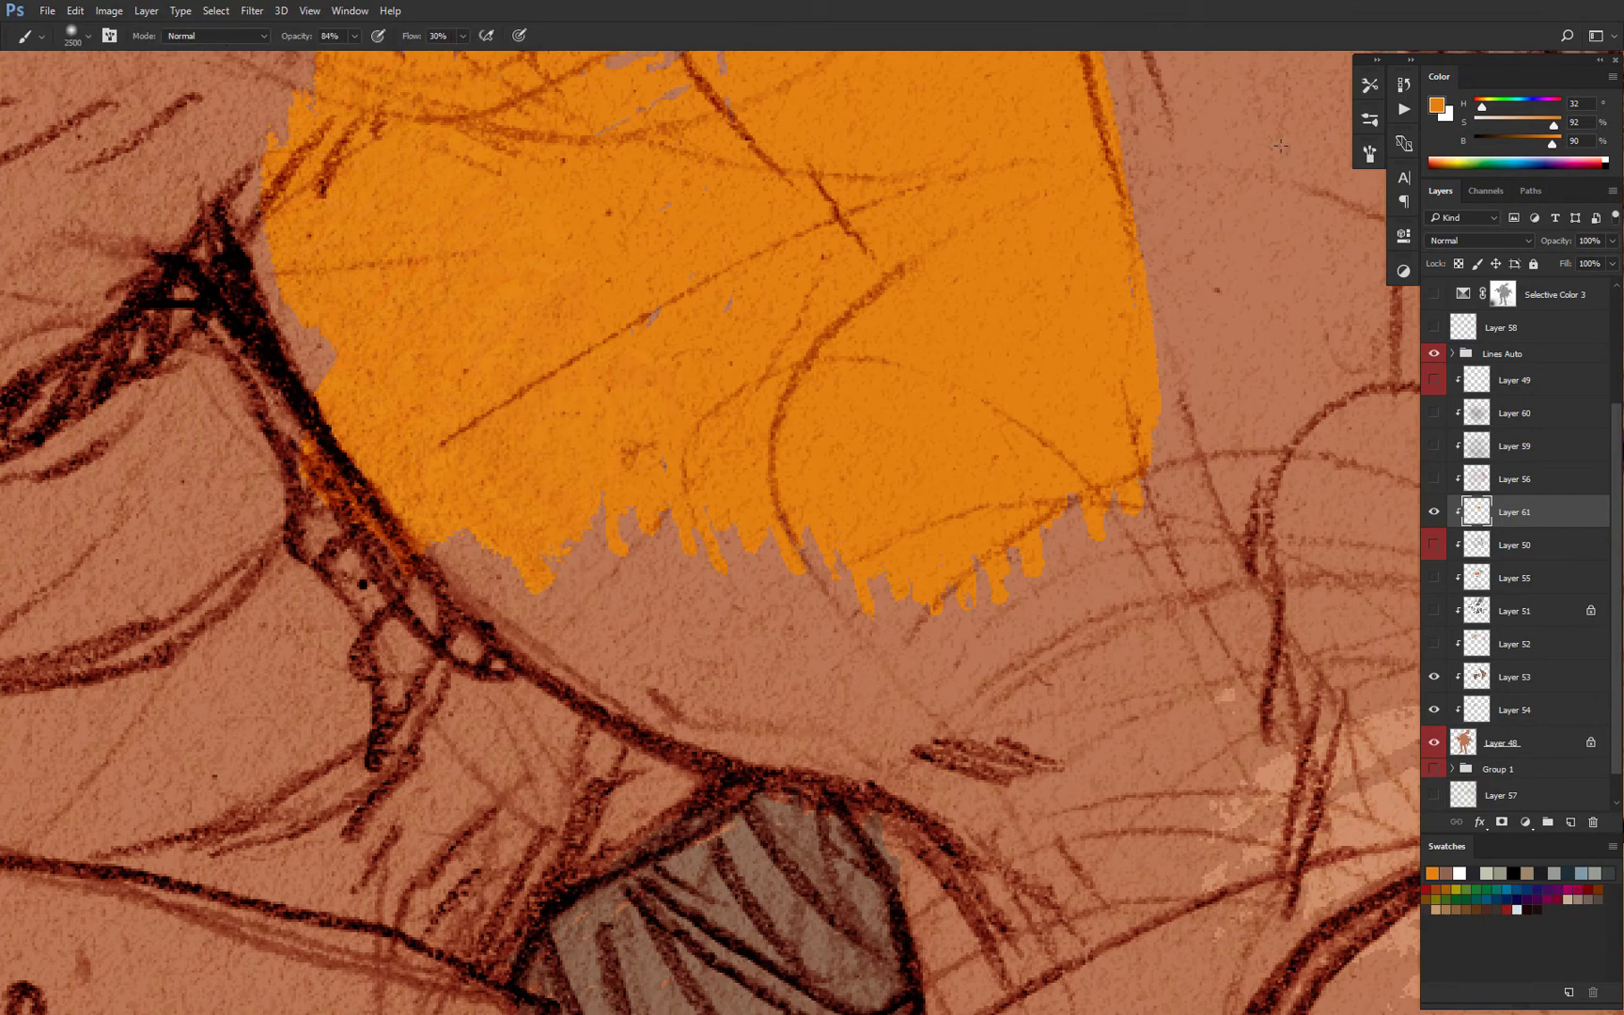
{"action": "left_click", "coordinate": [1372, 85]}
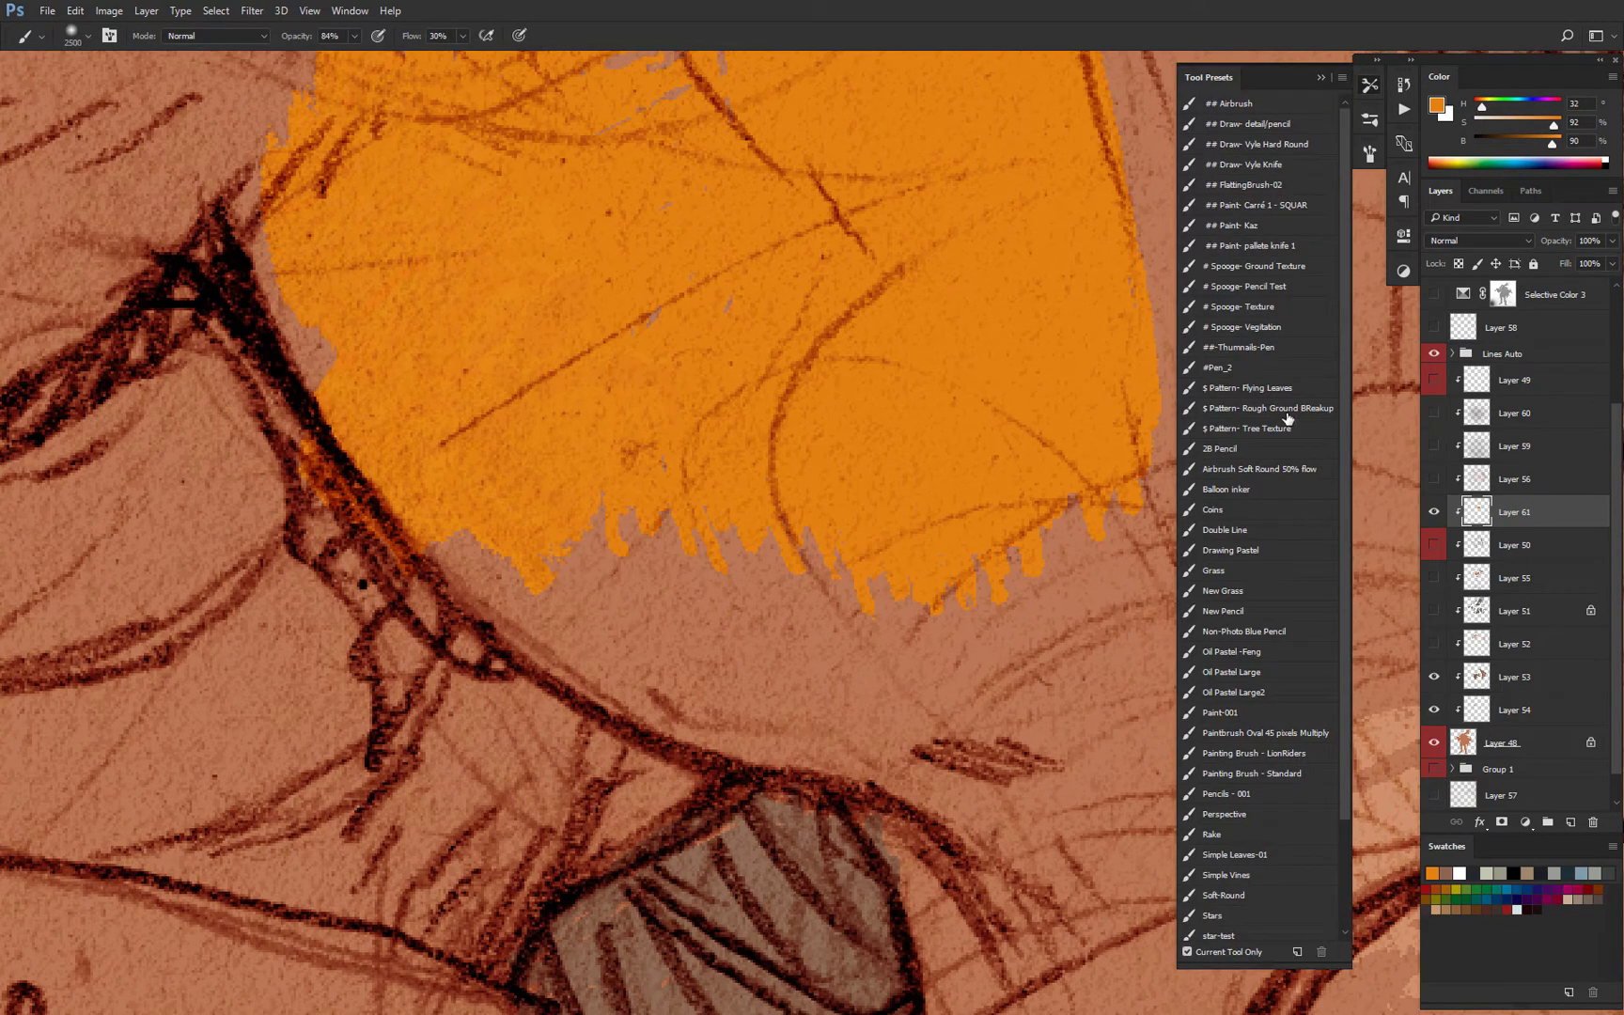
{"action": "left_click", "coordinate": [1273, 763]}
{"action": "mouse_move", "coordinate": [730, 551]}
{"action": "left_mouse_down"}
{"action": "mouse_move", "coordinate": [723, 658]}
{"action": "mouse_move", "coordinate": [752, 531]}
{"action": "mouse_move", "coordinate": [874, 686]}
{"action": "mouse_move", "coordinate": [949, 620]}
{"action": "mouse_move", "coordinate": [836, 639]}
{"action": "mouse_move", "coordinate": [902, 611]}
{"action": "left_mouse_up"}
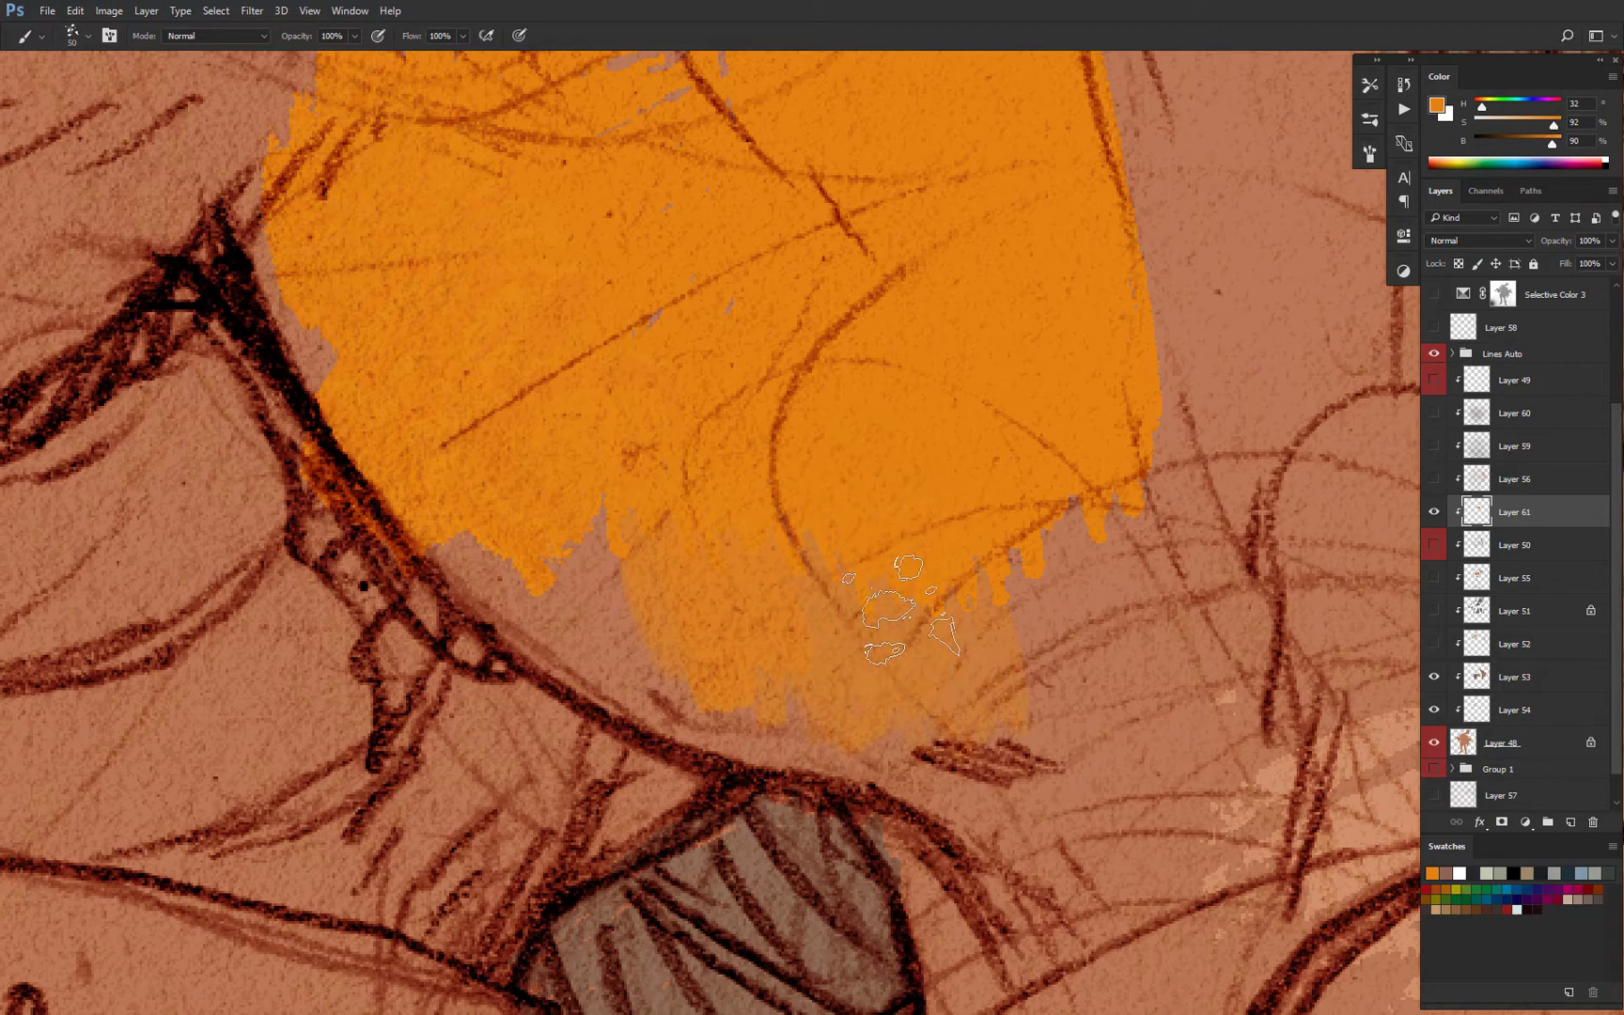
Return to the Pencil tool with the 102 px textured brush and spread solid orange strokes across the rest of the arm.
{"action": "key", "text": "shift+b"}
{"action": "key", "text": "shift+b"}
{"action": "key", "text": "shift+b"}
{"action": "key", "text": "shift+b"}
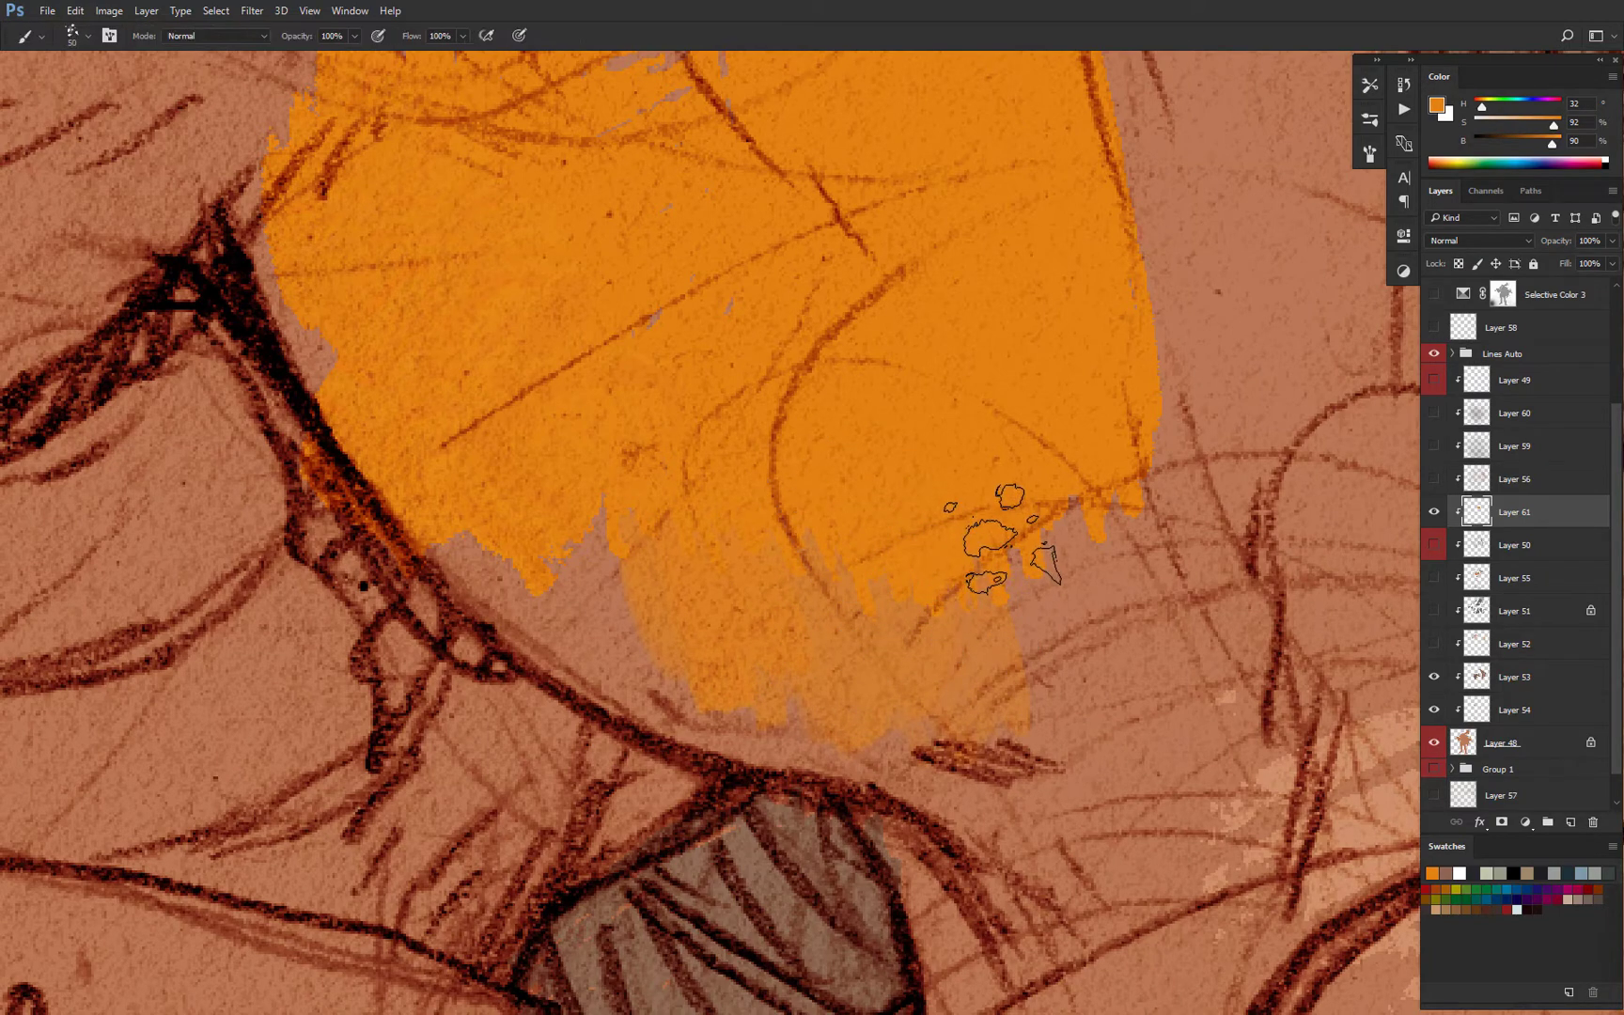
{"action": "key", "text": "shift+b"}
{"action": "mouse_move", "coordinate": [973, 540]}
{"action": "left_mouse_down"}
{"action": "mouse_move", "coordinate": [963, 521]}
{"action": "mouse_move", "coordinate": [1134, 463]}
{"action": "mouse_move", "coordinate": [1173, 352]}
{"action": "left_mouse_up"}
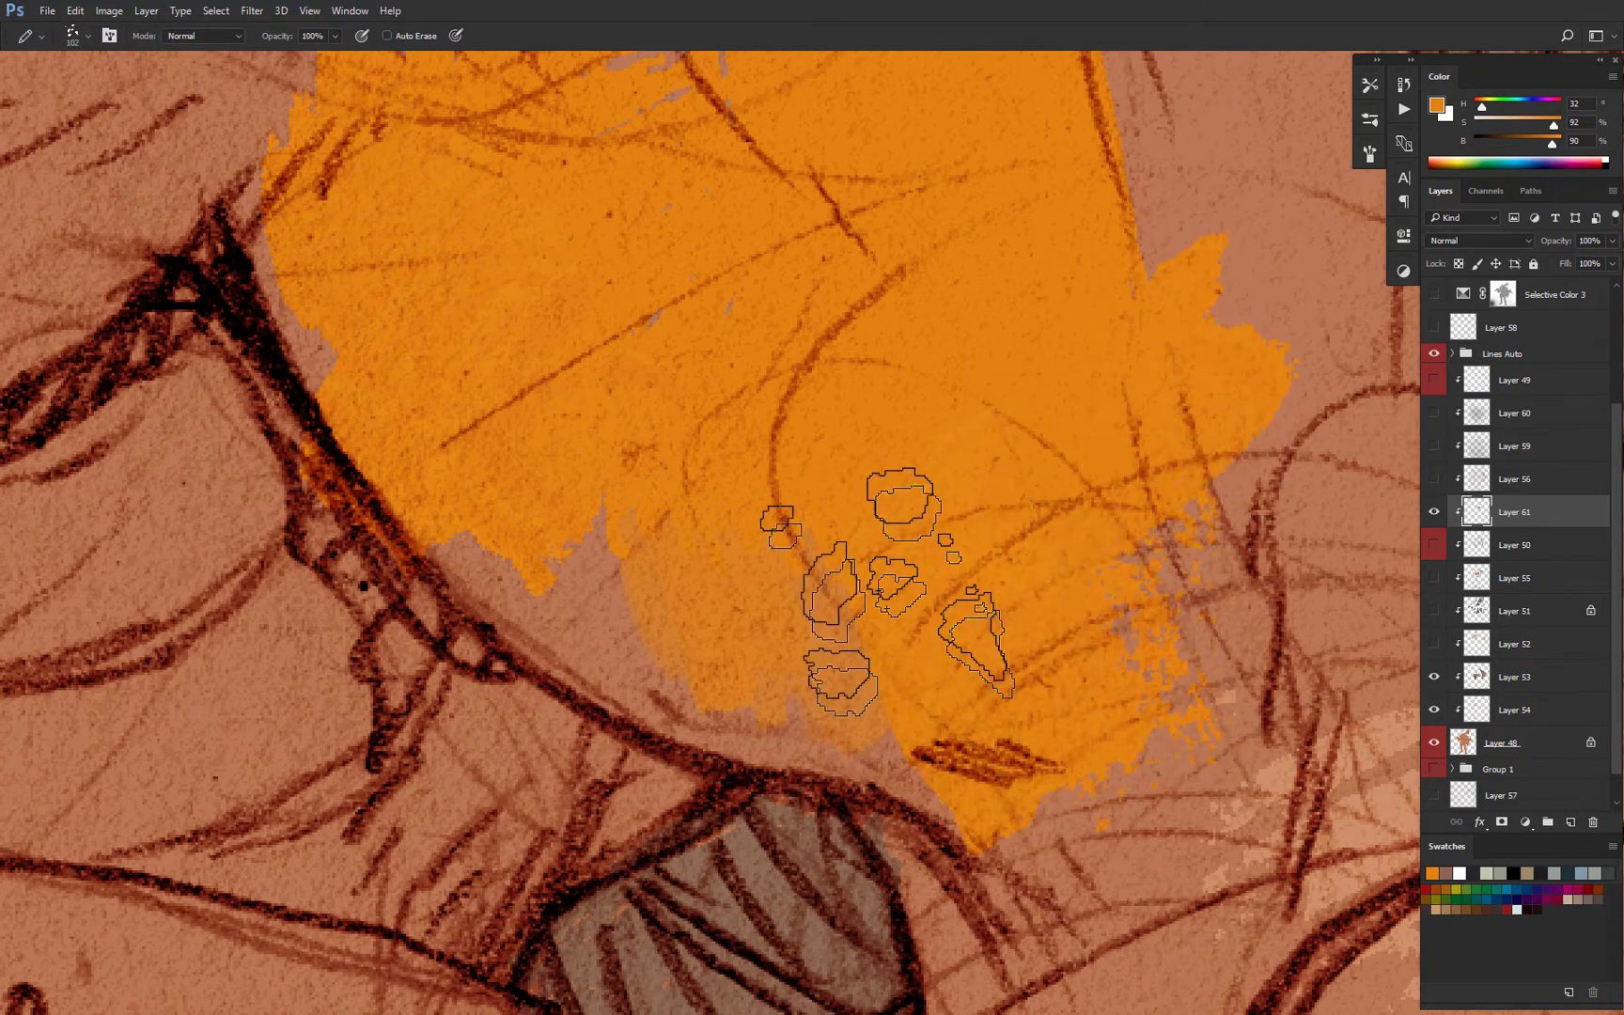
{"action": "mouse_move", "coordinate": [888, 592]}
{"action": "left_mouse_down"}
{"action": "mouse_move", "coordinate": [1160, 580]}
{"action": "mouse_move", "coordinate": [1304, 507]}
{"action": "mouse_move", "coordinate": [1250, 394]}
{"action": "left_mouse_up"}
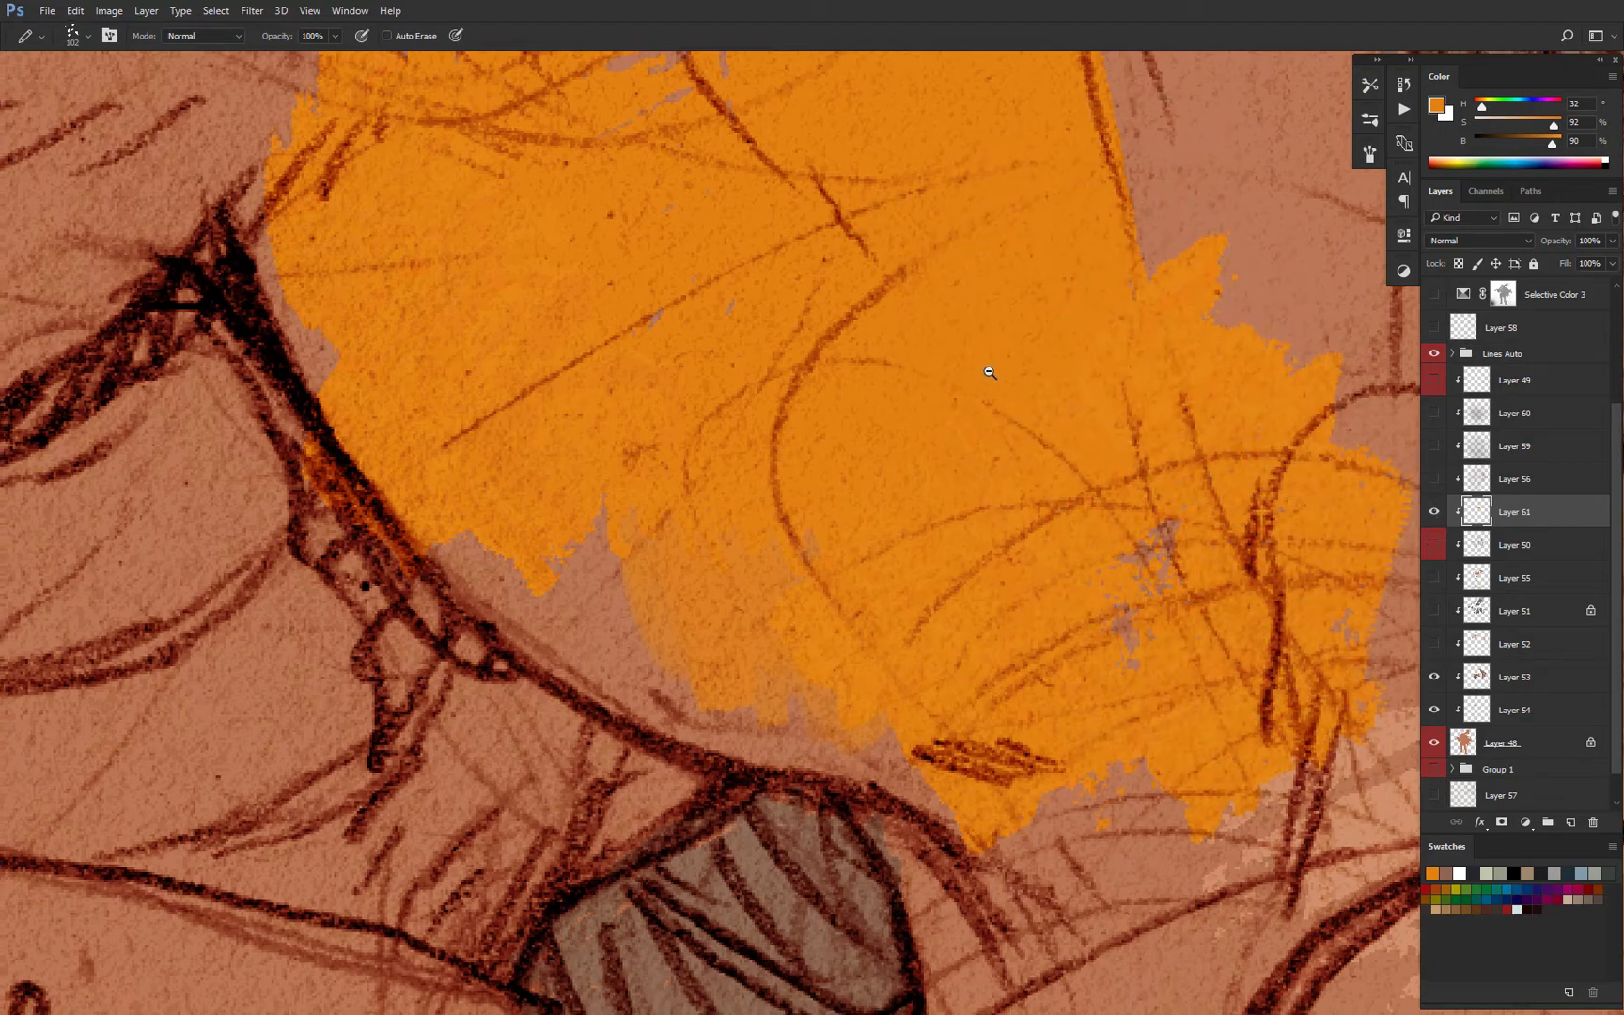
Undo all of the orange test strokes on the upper arm, leaving Layer 61 blank.
{"action": "left_click", "coordinate": [994, 377], "text": "alt"}
{"action": "left_click_drag", "start_coordinate": [1026, 434], "coordinate": [1055, 558]}
{"action": "key", "text": "ctrl+alt+z"}
{"action": "key", "text": "ctrl+alt+z"}
{"action": "key", "text": "ctrl+alt+z"}
{"action": "key", "text": "ctrl+alt+z"}
{"action": "key", "text": "ctrl+alt+z"}
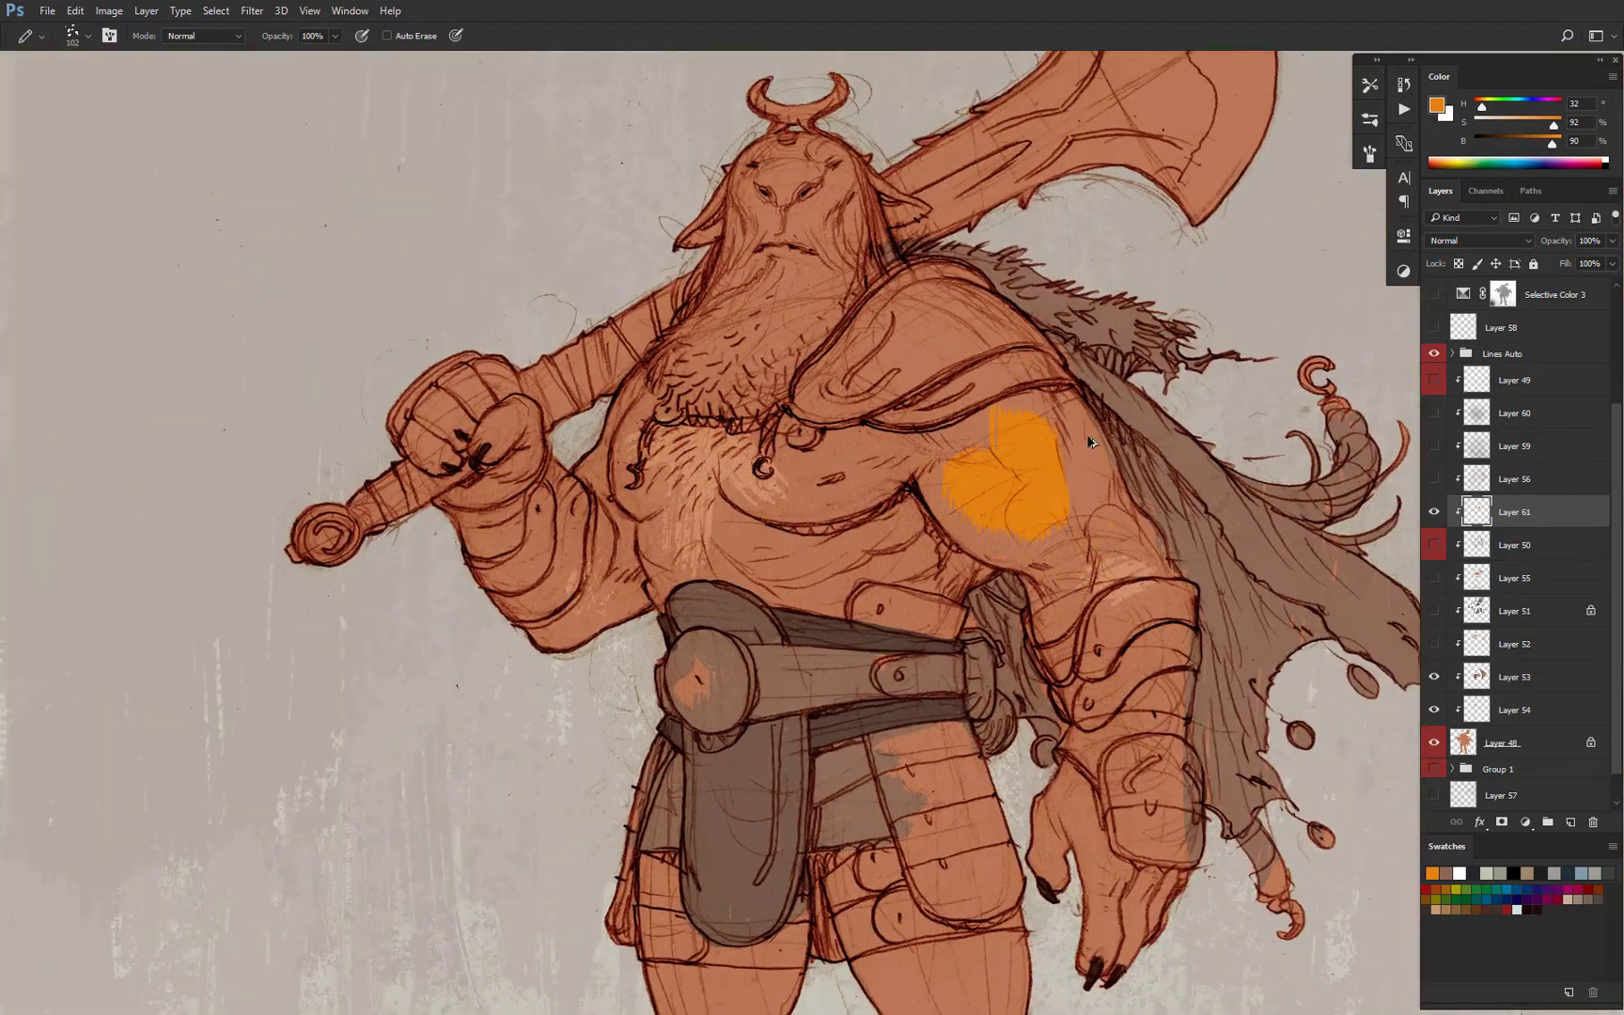
{"action": "key", "text": "ctrl+alt+z"}
{"action": "key", "text": "ctrl+alt+z"}
{"action": "key", "text": "ctrl+alt+z"}
{"action": "key", "text": "ctrl+alt+z"}
{"action": "key", "text": "ctrl+alt+z"}
{"action": "key", "text": "ctrl+alt+z"}
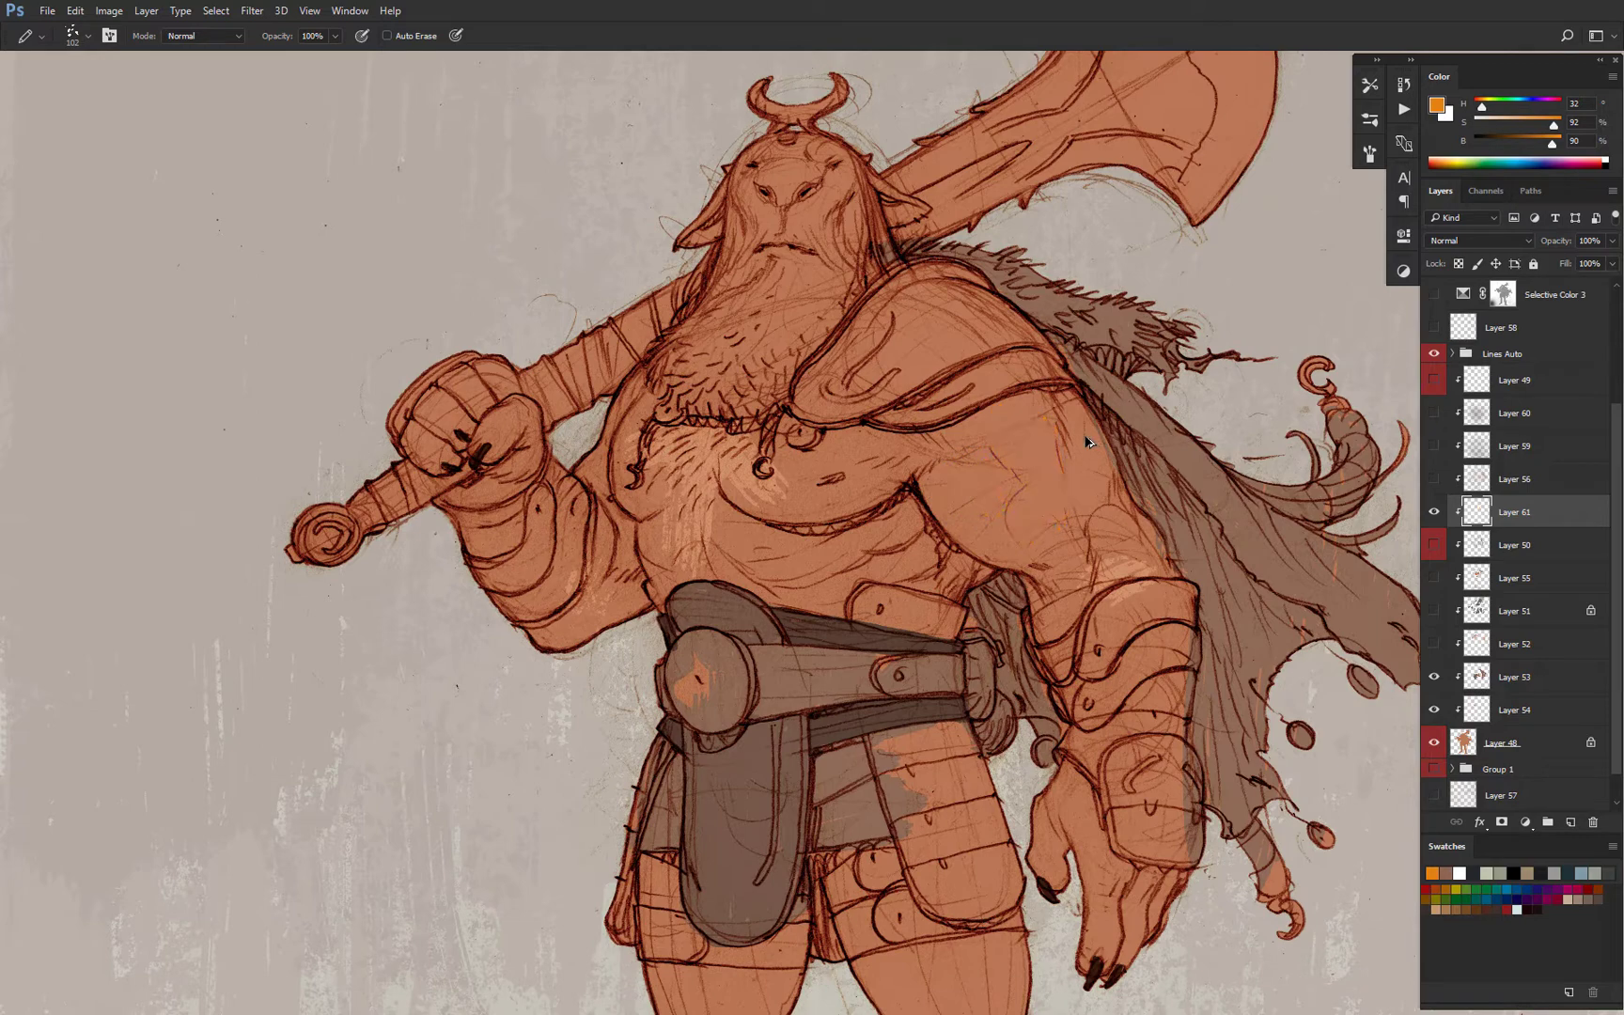
{"action": "key", "text": "ctrl+shift+z"}
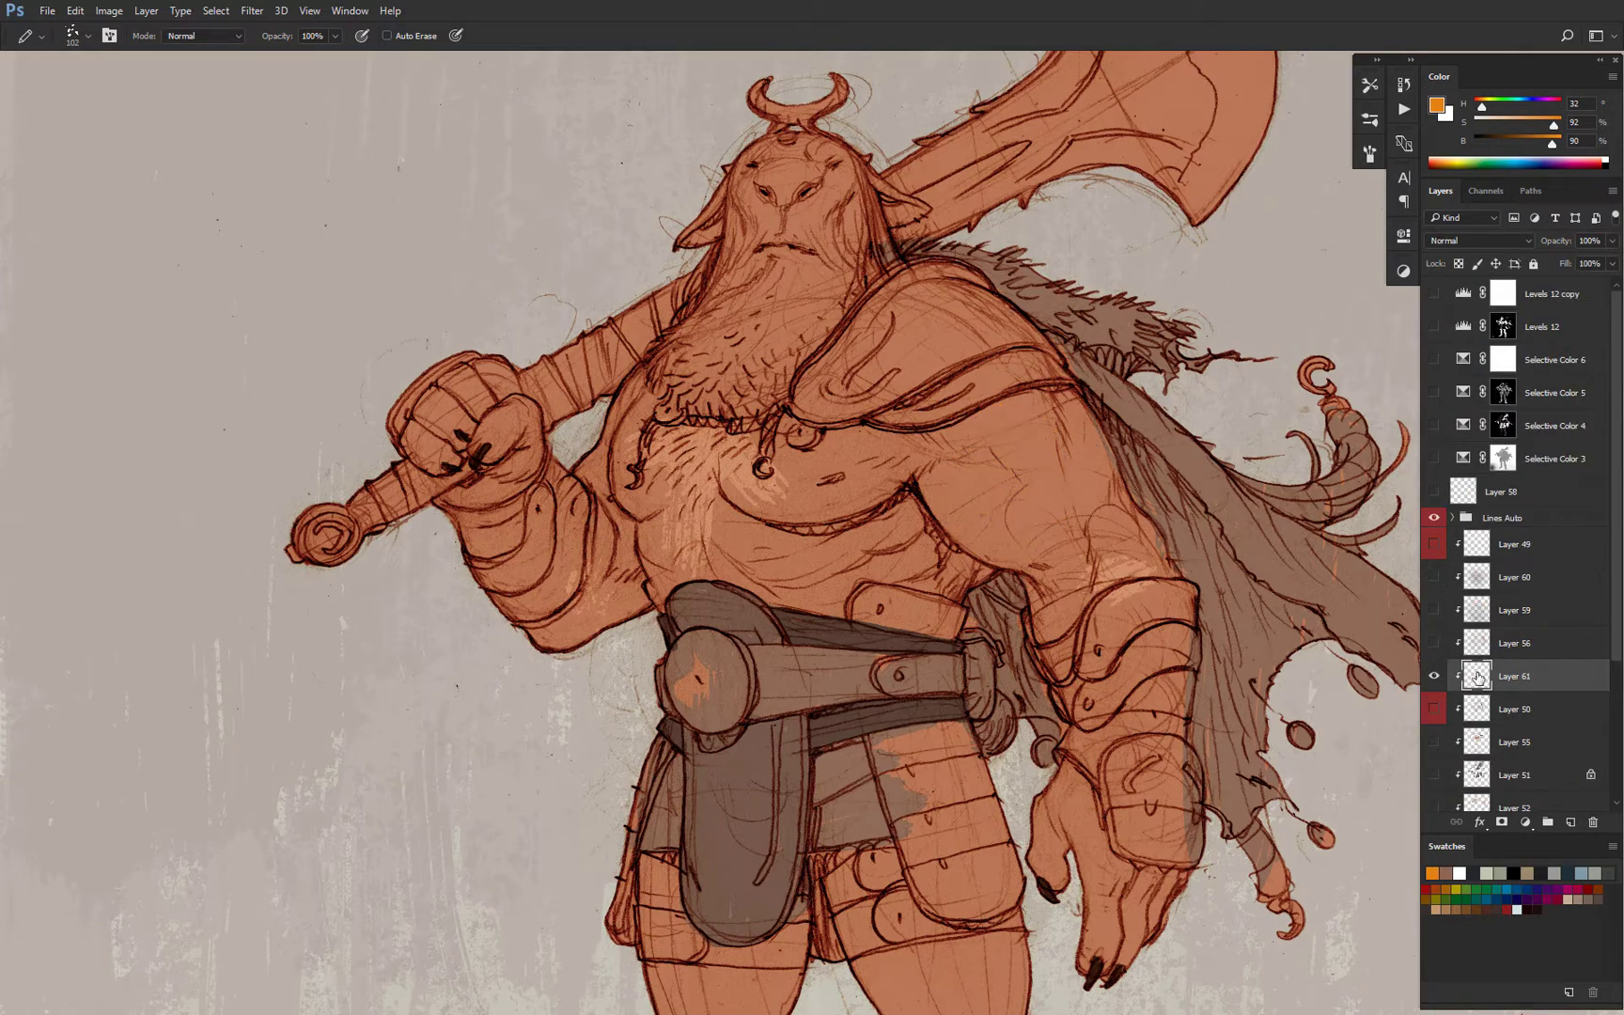
Make Layers 52, 51, 55 and 50 visible again over the warrior's flat silhouette.
{"action": "scroll", "coordinate": [1503, 714], "scroll_direction": "down", "scroll_amount": 3}
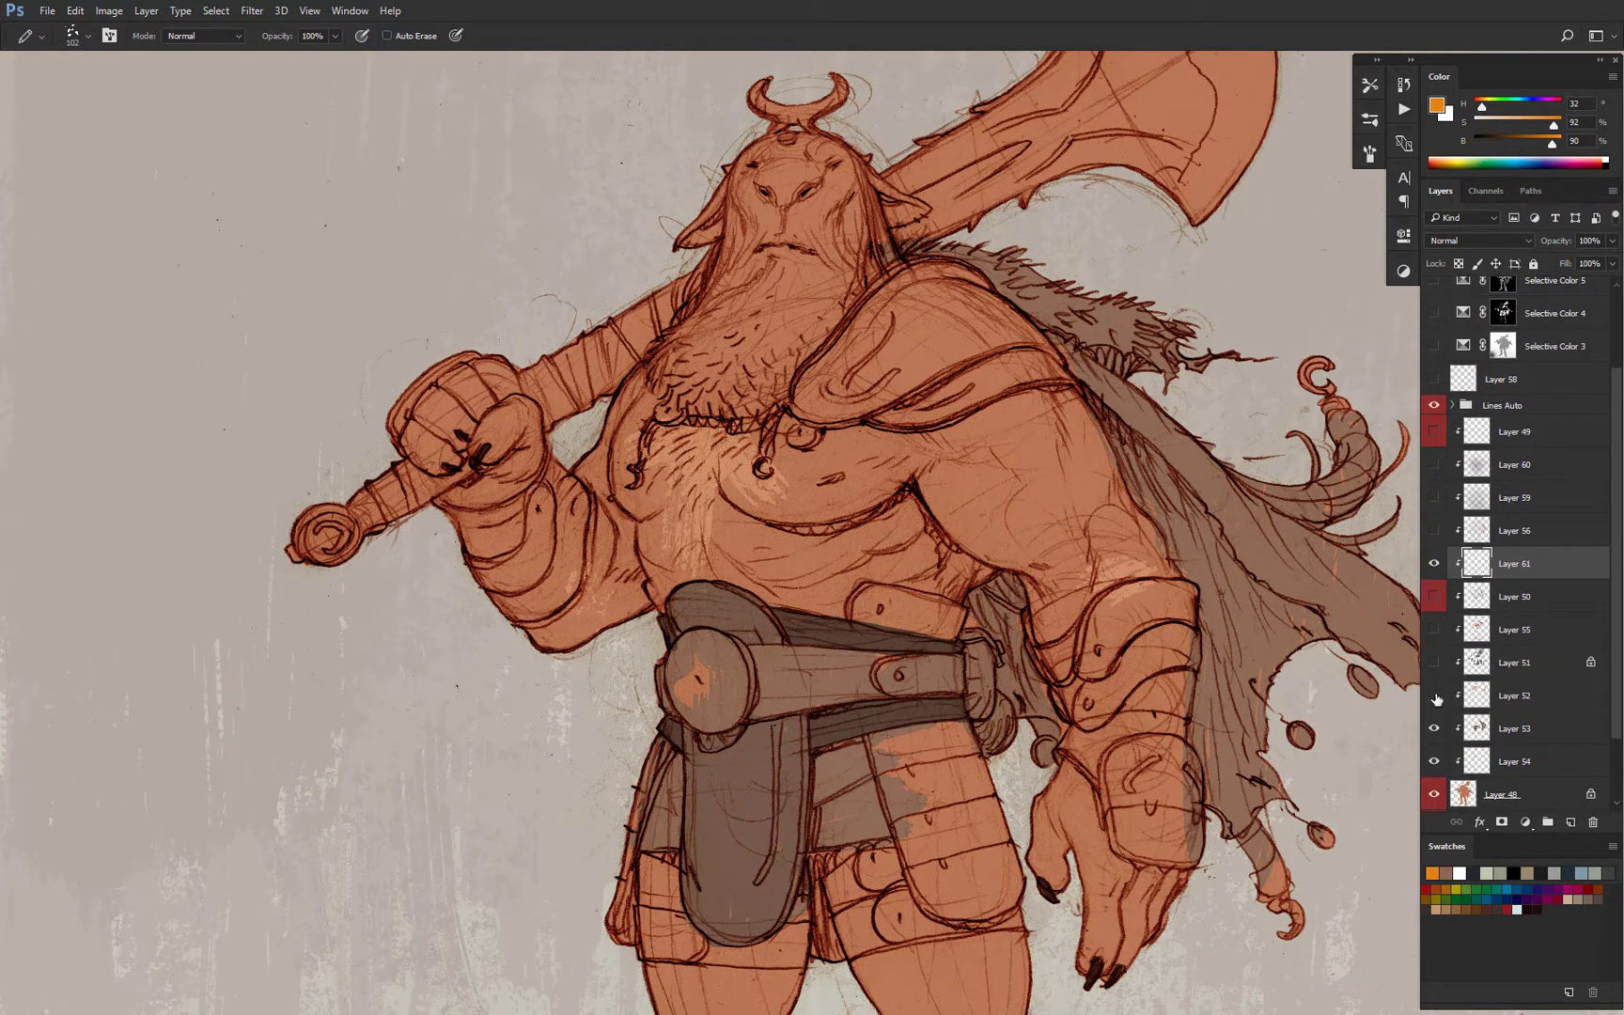
{"action": "left_click_drag", "start_coordinate": [1436, 699], "coordinate": [1450, 526]}
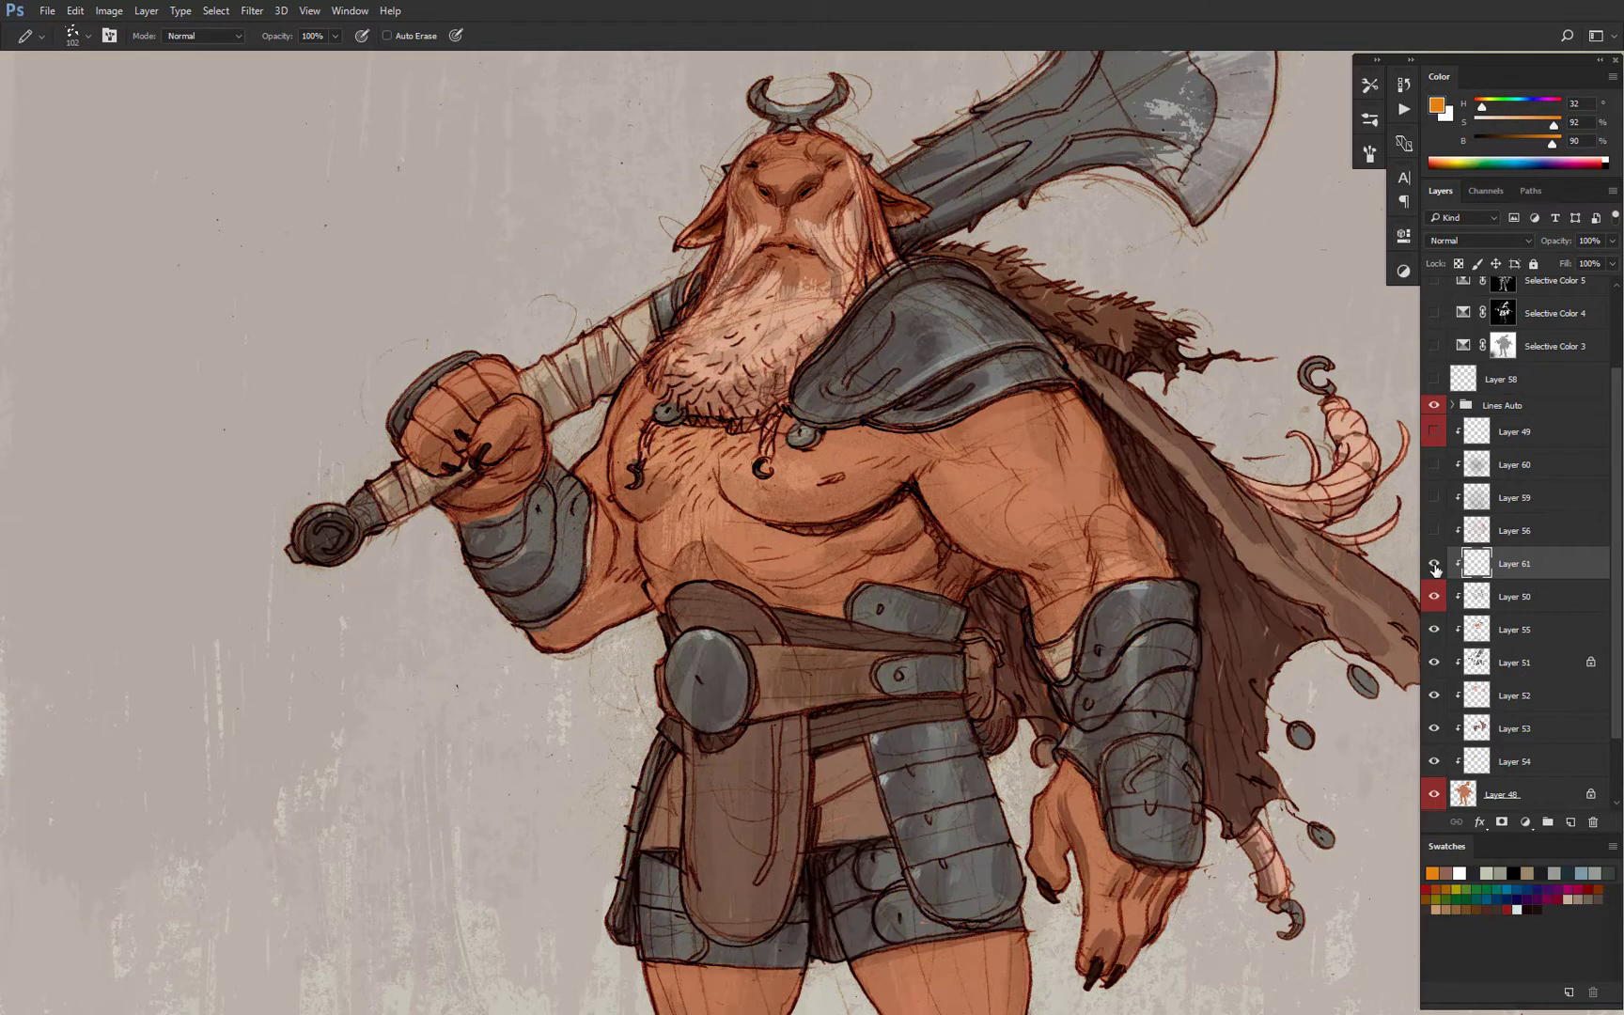
{"action": "left_click", "coordinate": [1431, 563]}
Examine the local colours and textured shading on the warrior's head, shoulder armour and cape, up close and as a whole.
{"action": "left_click_drag", "start_coordinate": [855, 461], "coordinate": [998, 493]}
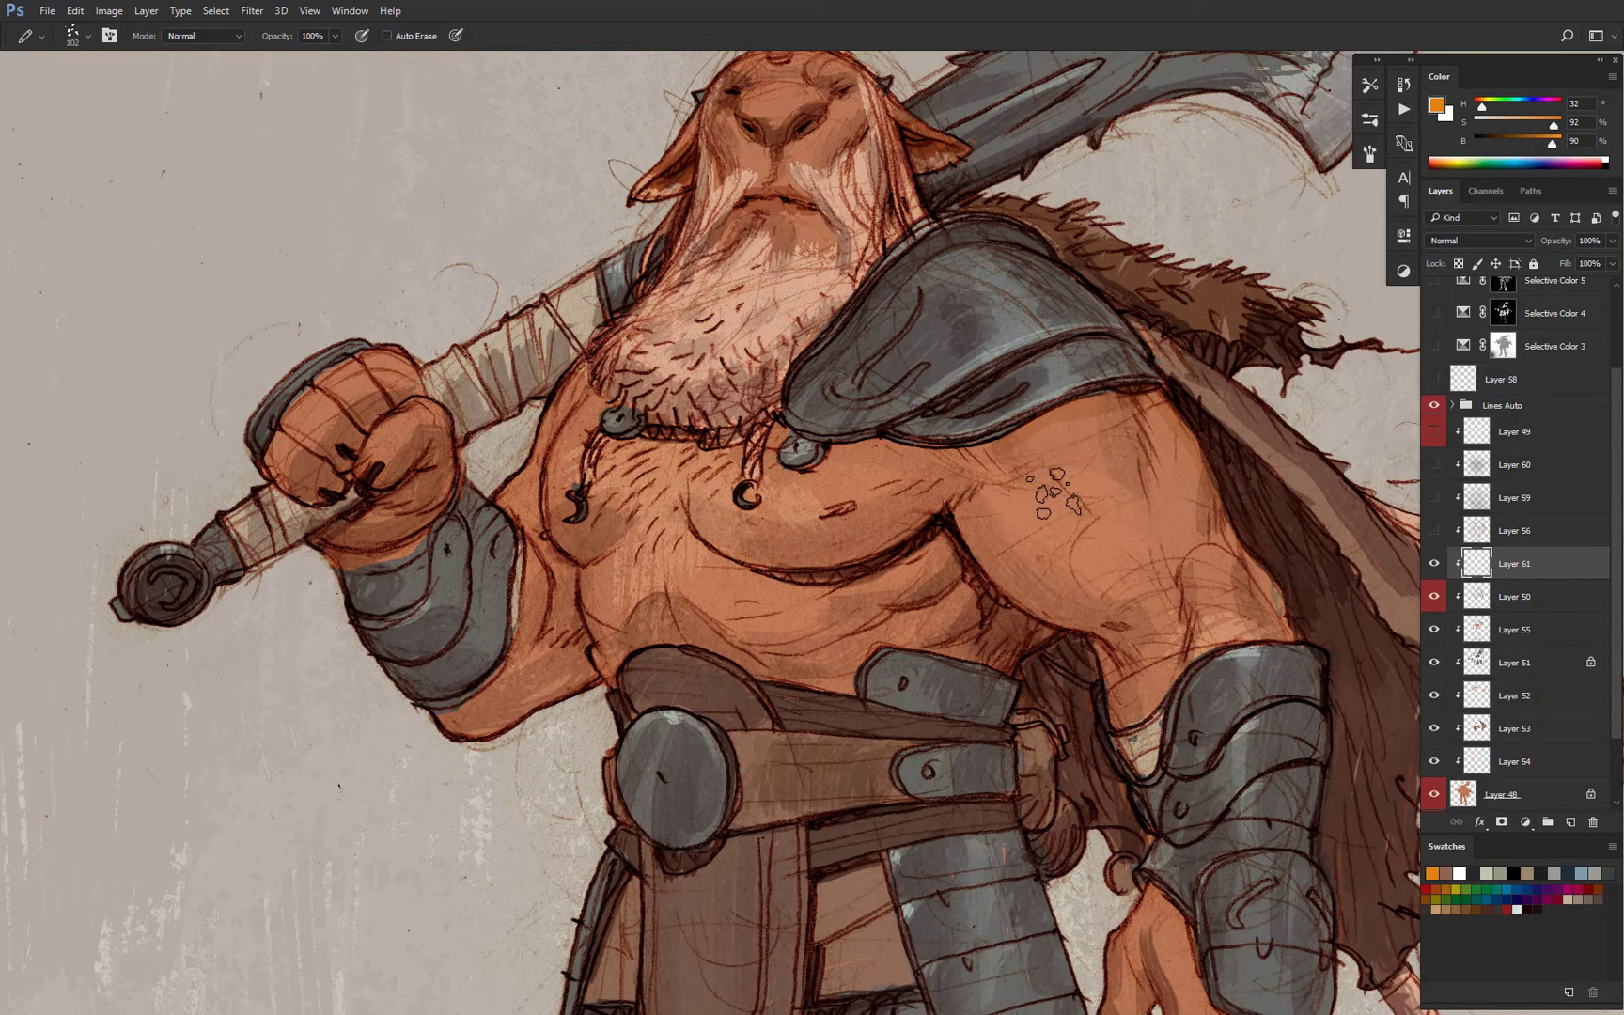
{"action": "mouse_move", "coordinate": [1155, 491]}
{"action": "left_mouse_down"}
{"action": "mouse_move", "coordinate": [1062, 528]}
{"action": "mouse_move", "coordinate": [1098, 564]}
{"action": "mouse_move", "coordinate": [1081, 616]}
{"action": "mouse_move", "coordinate": [1167, 482]}
{"action": "mouse_move", "coordinate": [1153, 464]}
{"action": "left_mouse_up"}
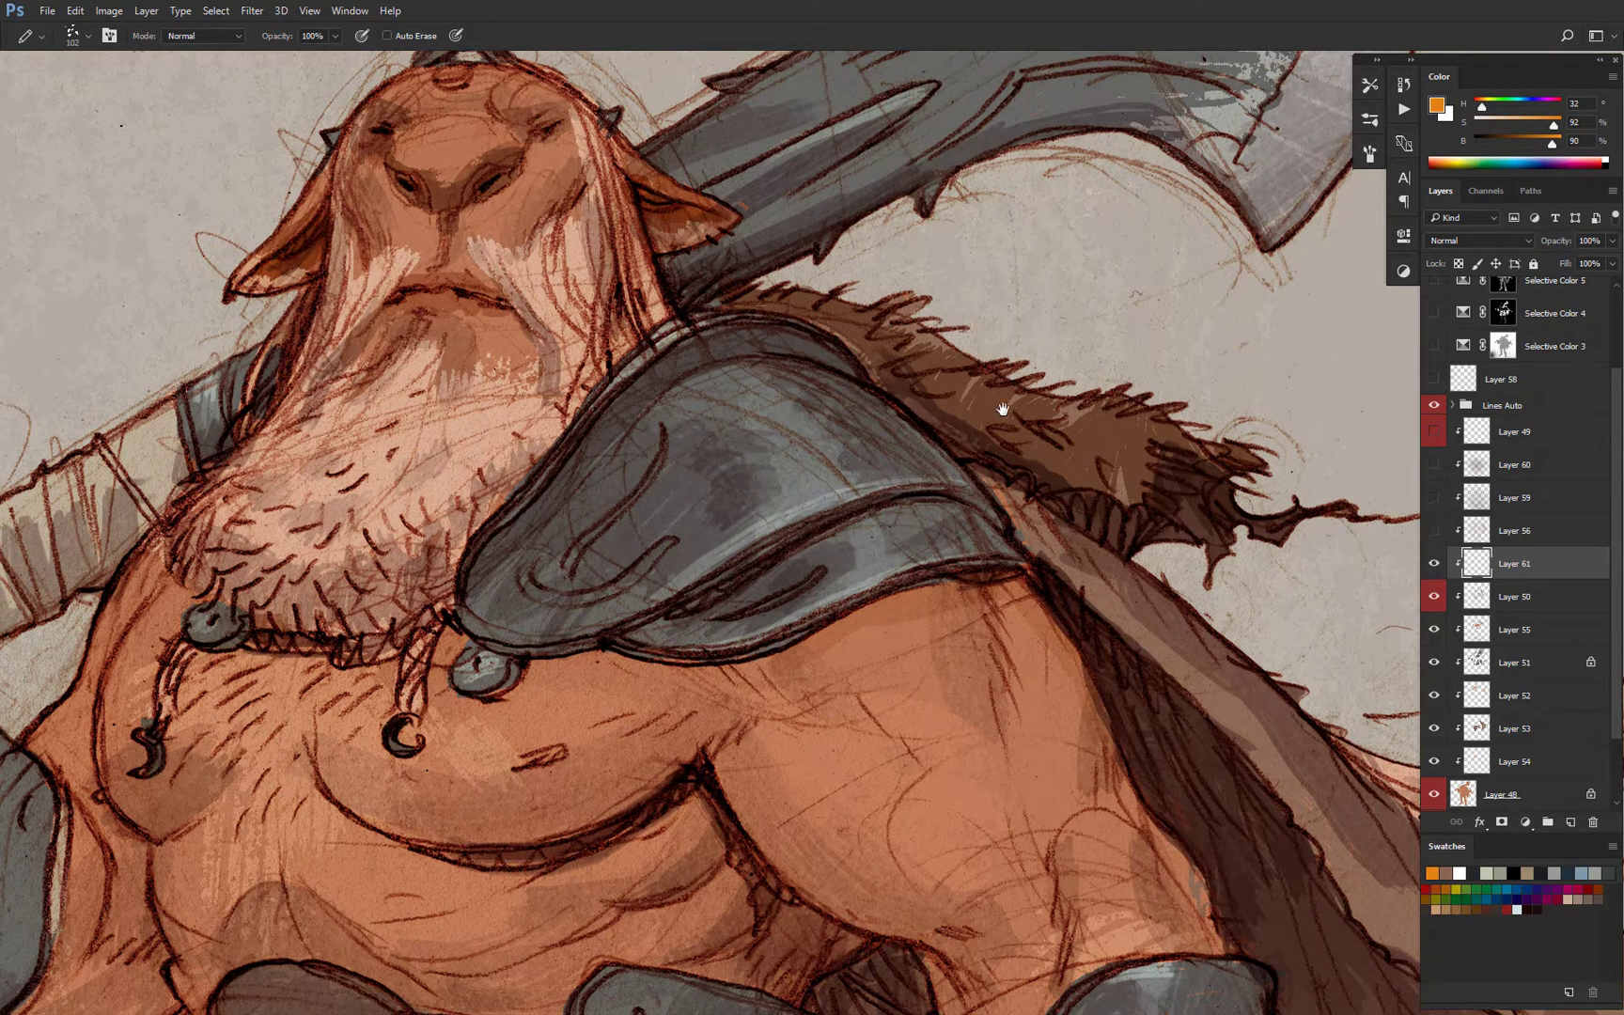
{"action": "left_click_drag", "start_coordinate": [968, 322], "coordinate": [983, 358]}
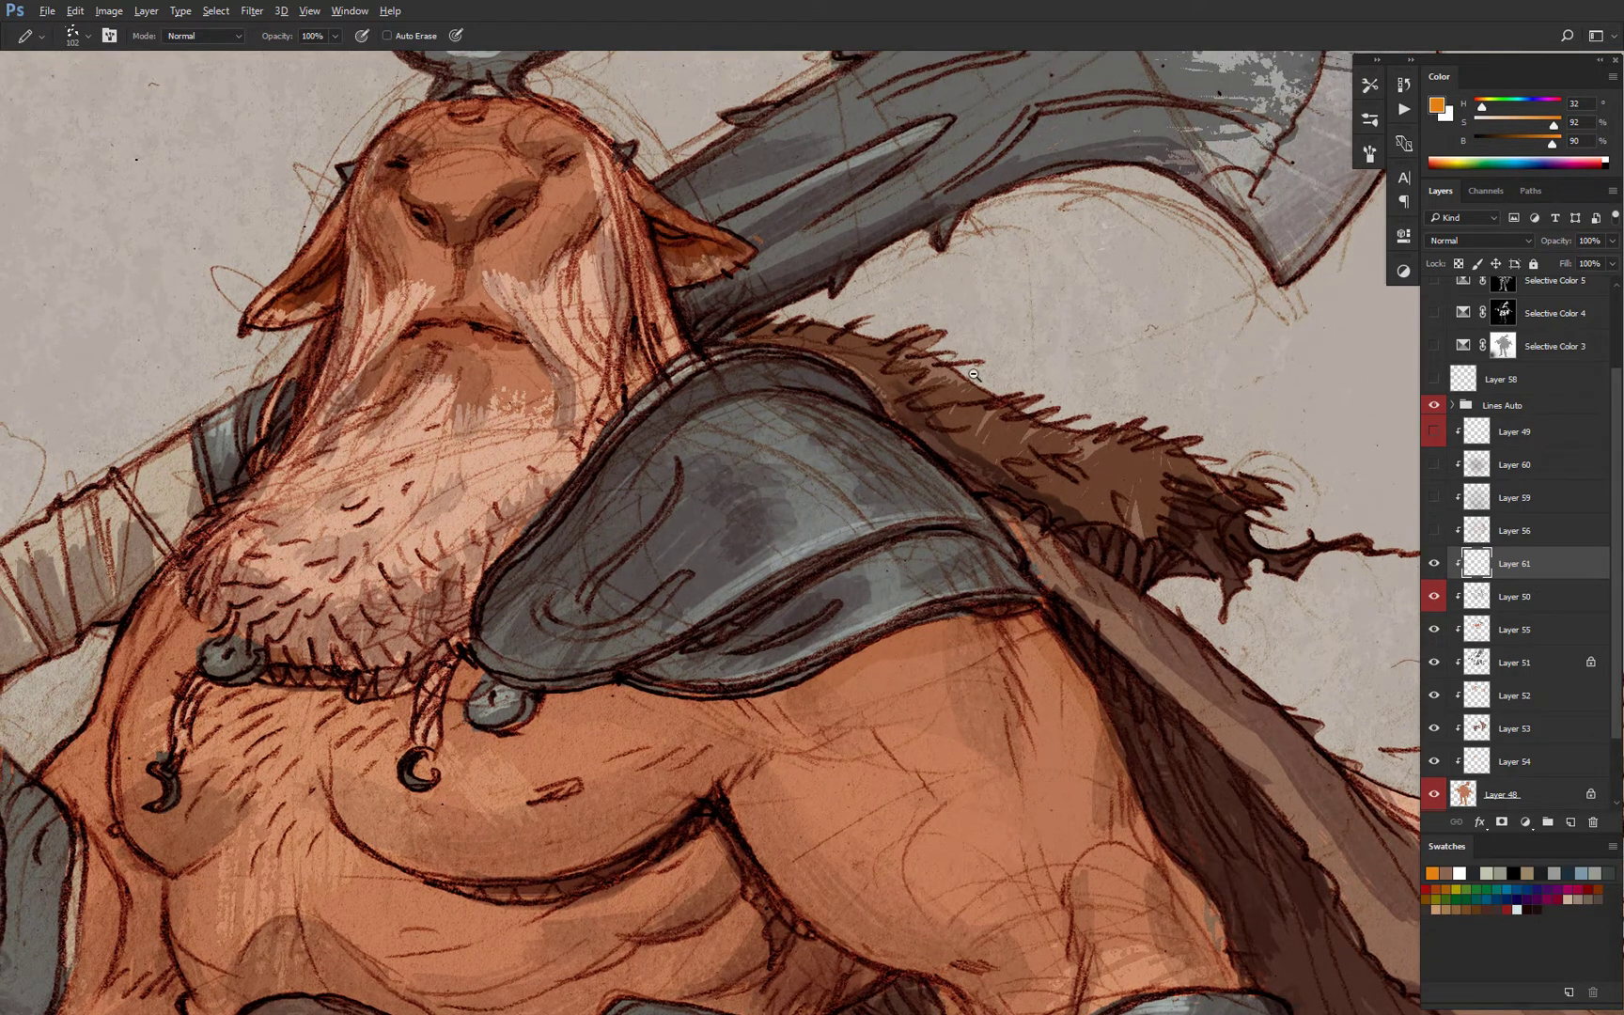
{"action": "scroll", "coordinate": [987, 376], "scroll_direction": "down", "scroll_amount": 6}
{"action": "left_click_drag", "start_coordinate": [1020, 460], "coordinate": [1048, 384]}
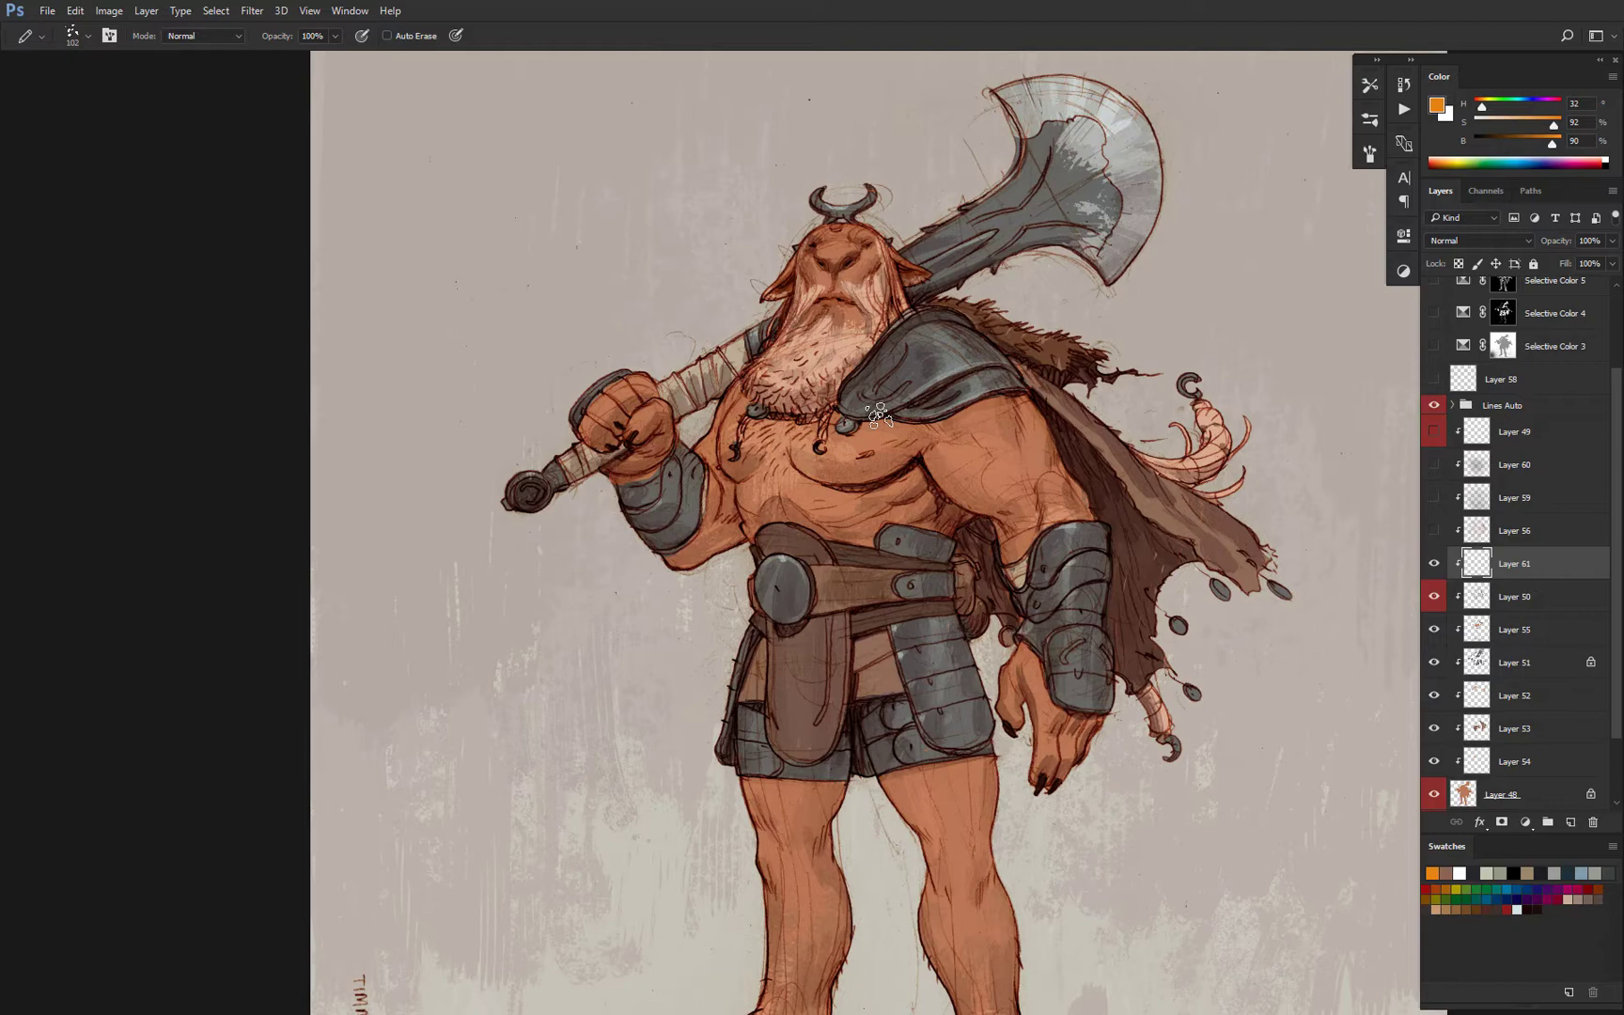
{"action": "scroll", "coordinate": [893, 404], "scroll_direction": "down", "scroll_amount": 5}
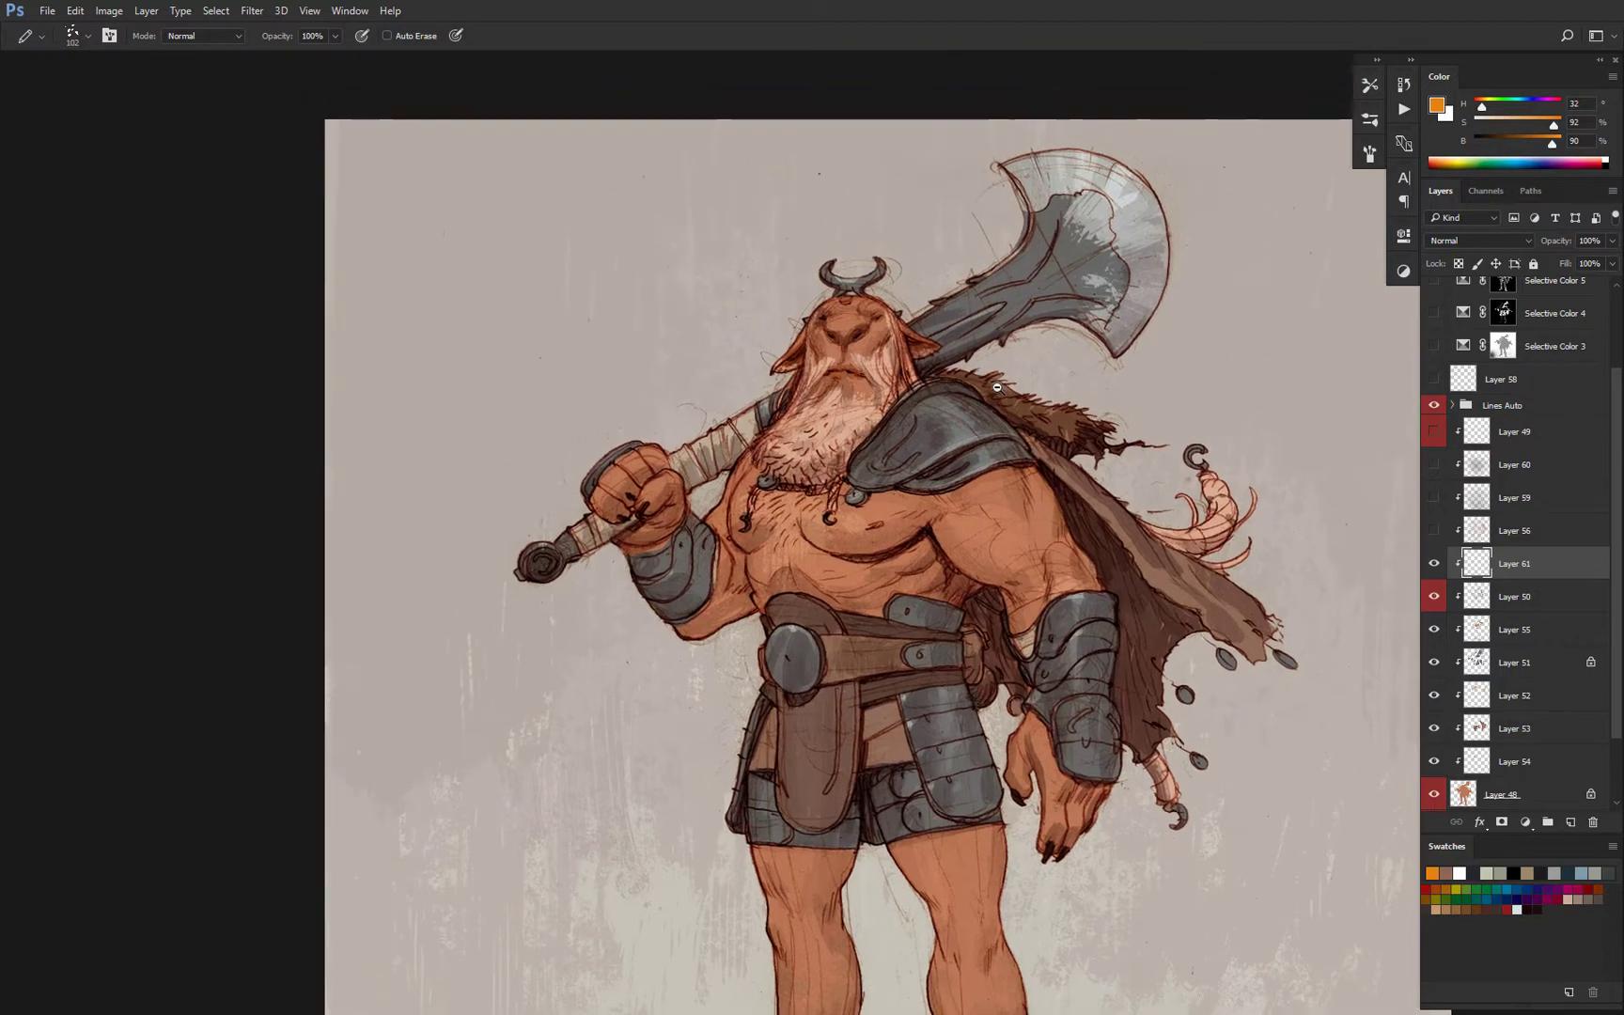
{"action": "scroll", "coordinate": [952, 397], "scroll_direction": "up", "scroll_amount": 4}
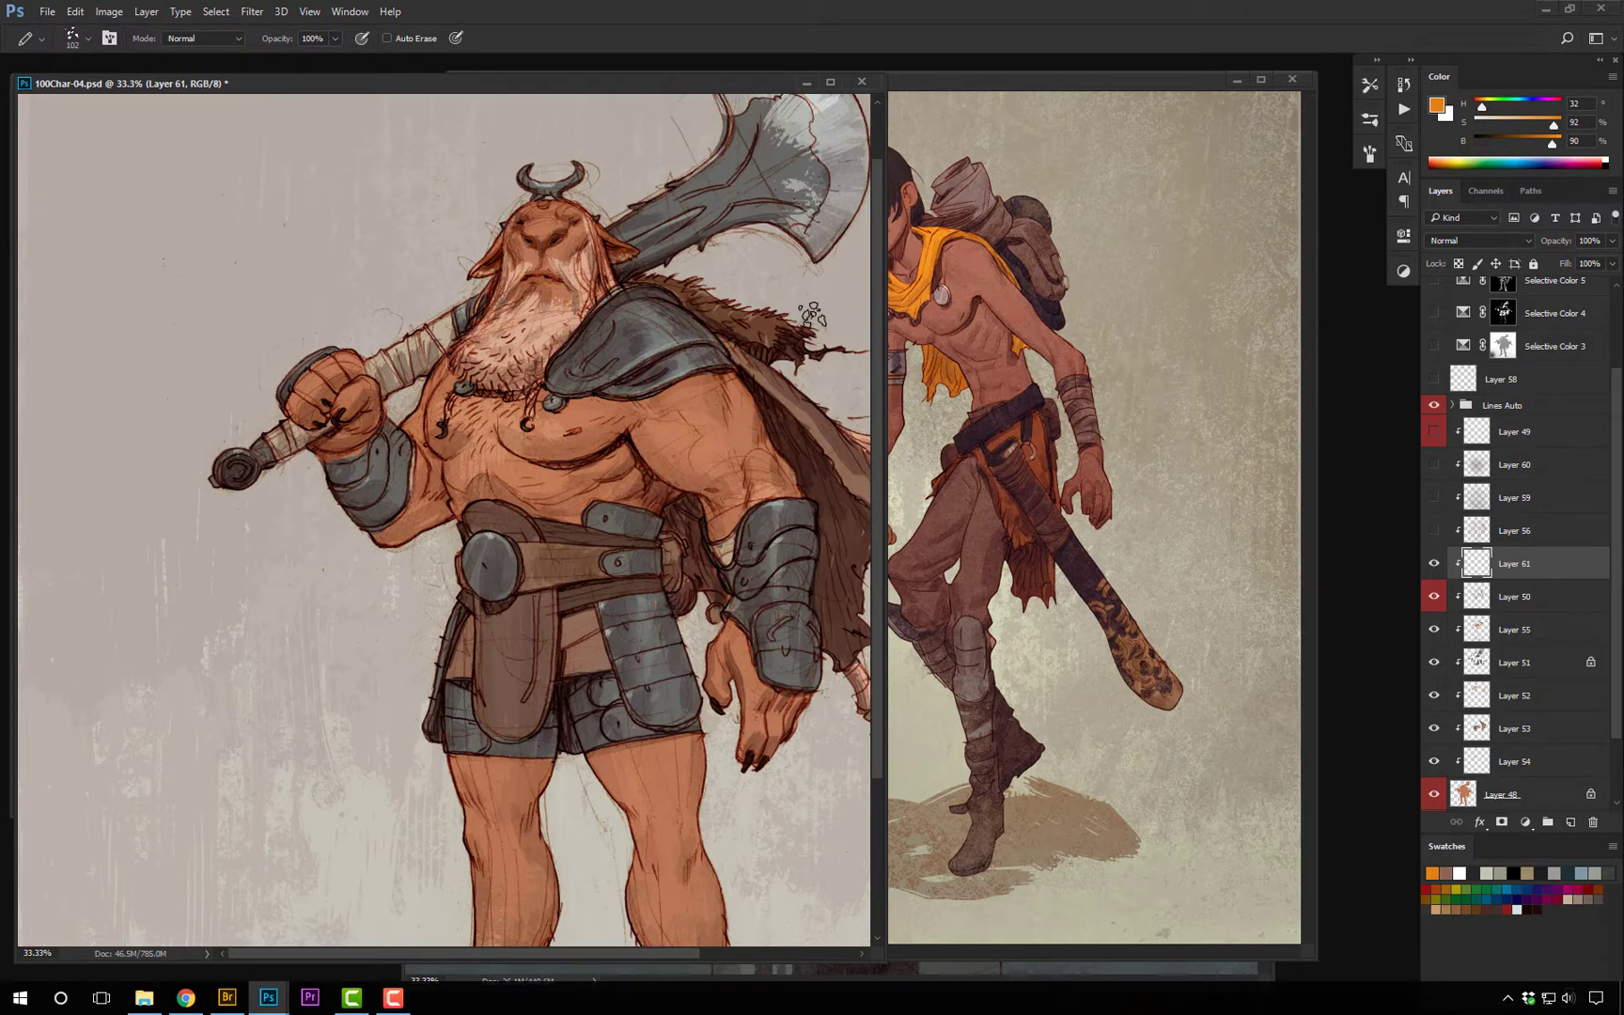
Show the clipped shading Layers 56, 59, 60 and 49 on the warrior.
{"action": "left_click", "coordinate": [1433, 531]}
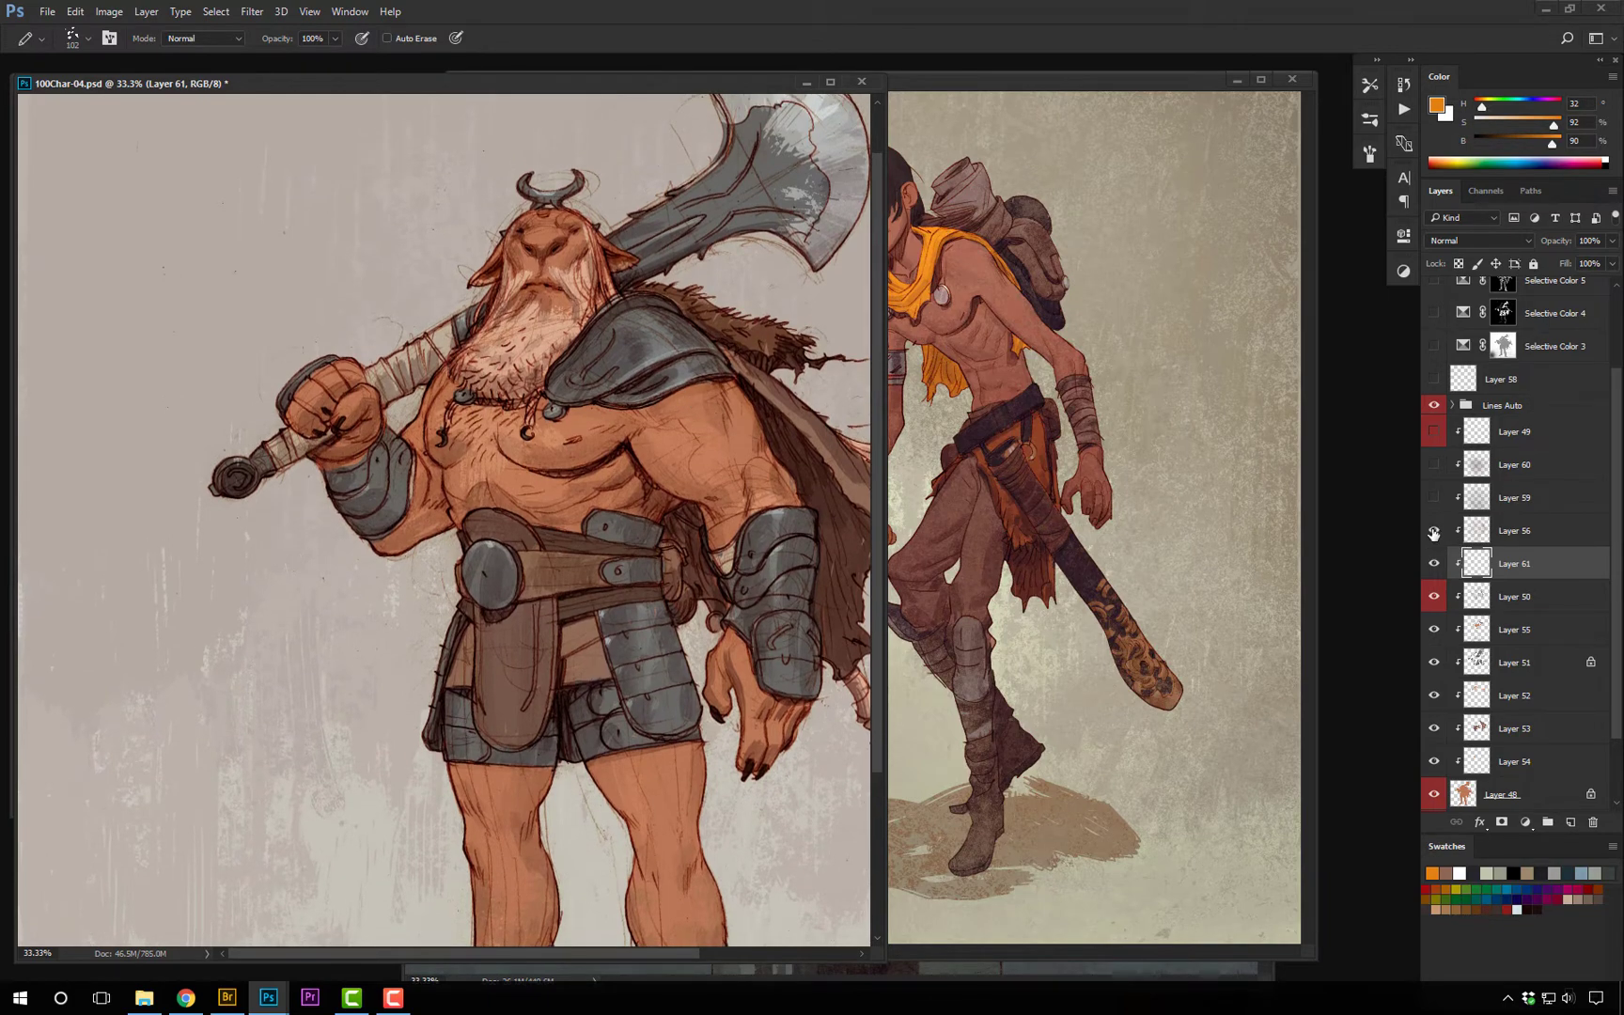
{"action": "left_click", "coordinate": [1433, 533]}
{"action": "left_click", "coordinate": [1433, 498]}
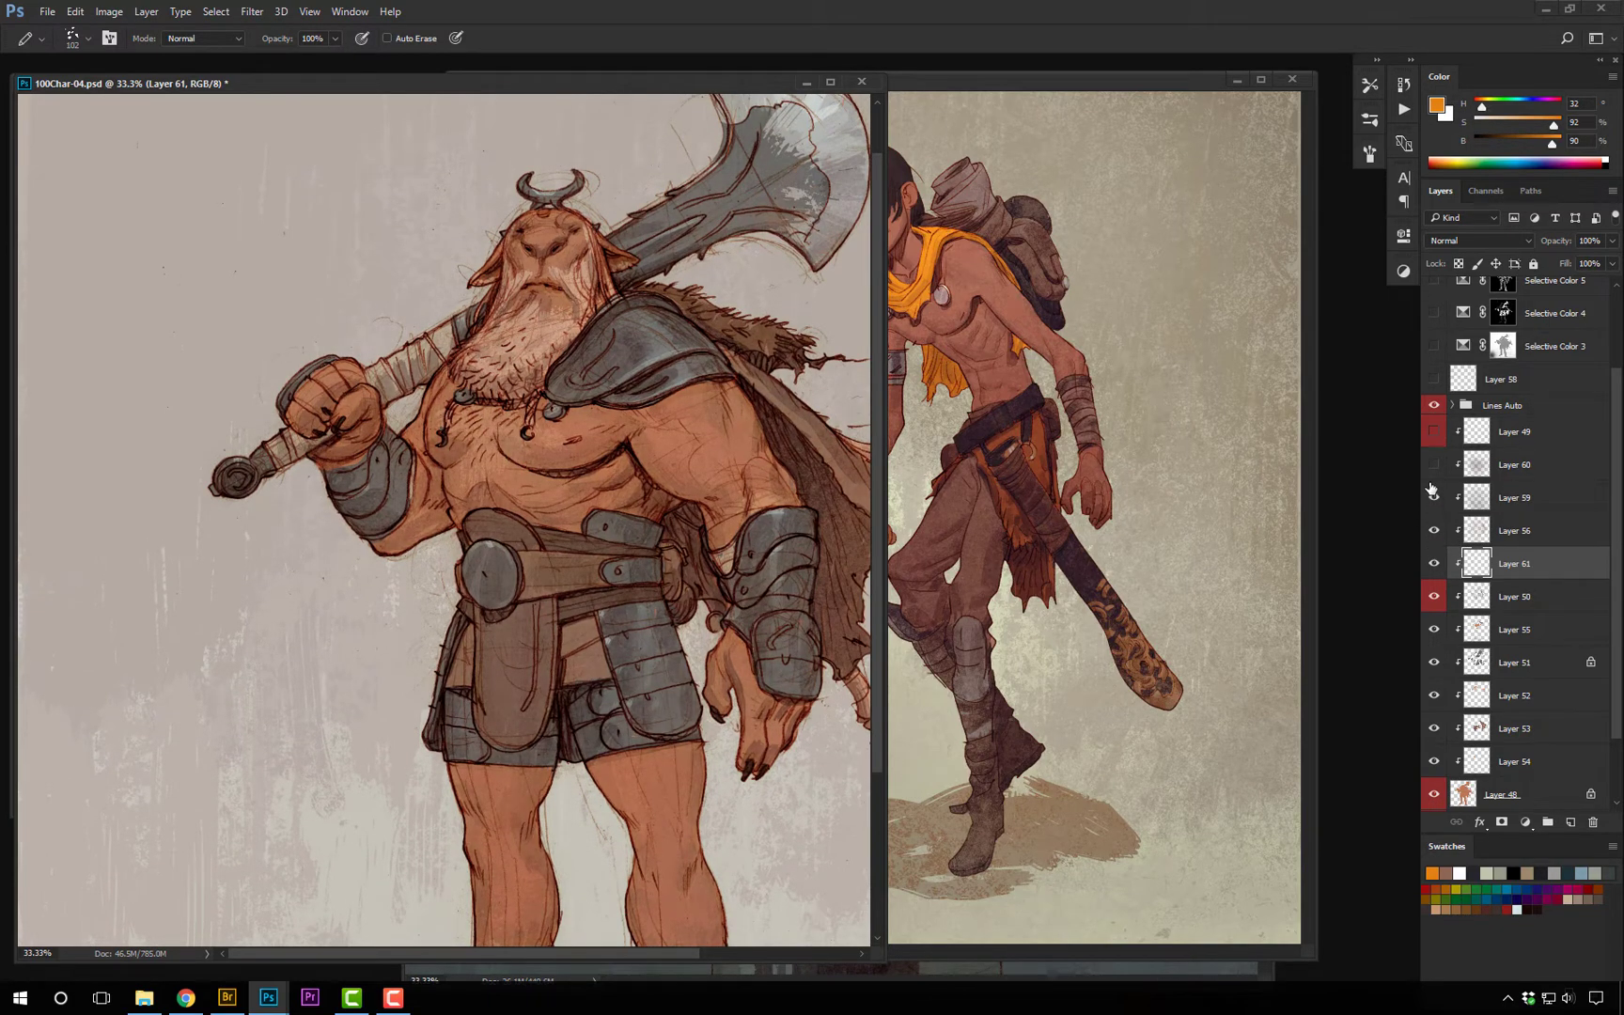
{"action": "left_click", "coordinate": [1432, 465]}
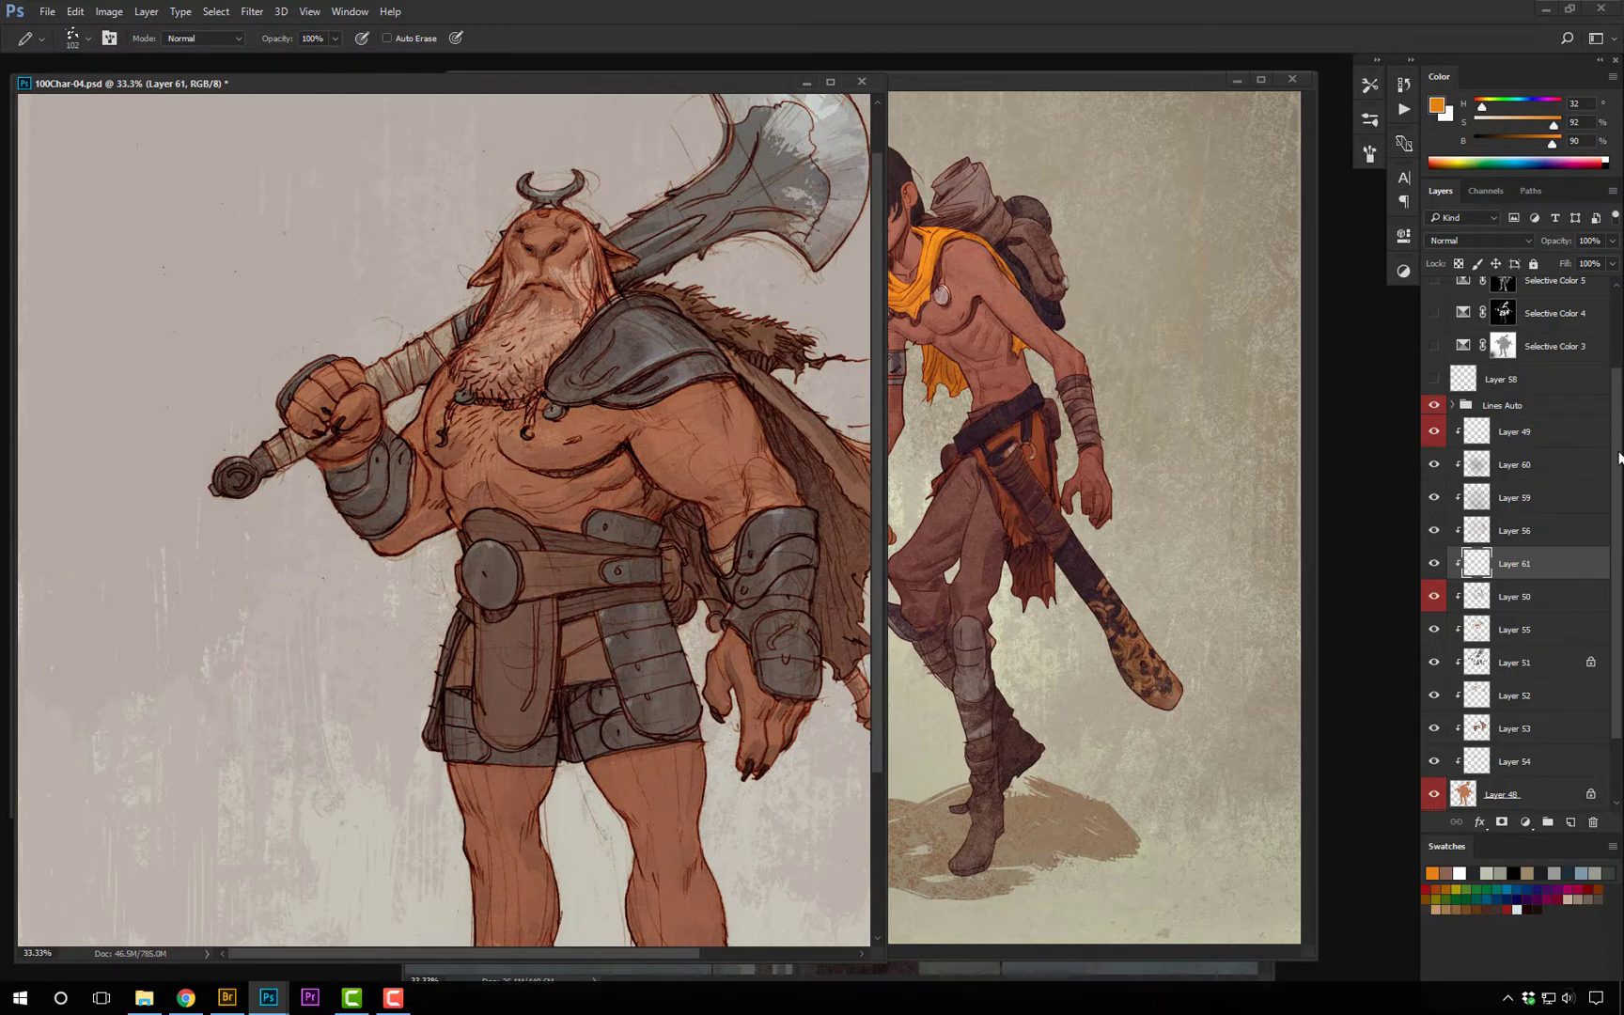
Toggle Layers 60, 59 and 56 off and on to compare the warrior with and without this shading.
{"action": "scroll", "coordinate": [1609, 437], "scroll_direction": "up", "scroll_amount": 2}
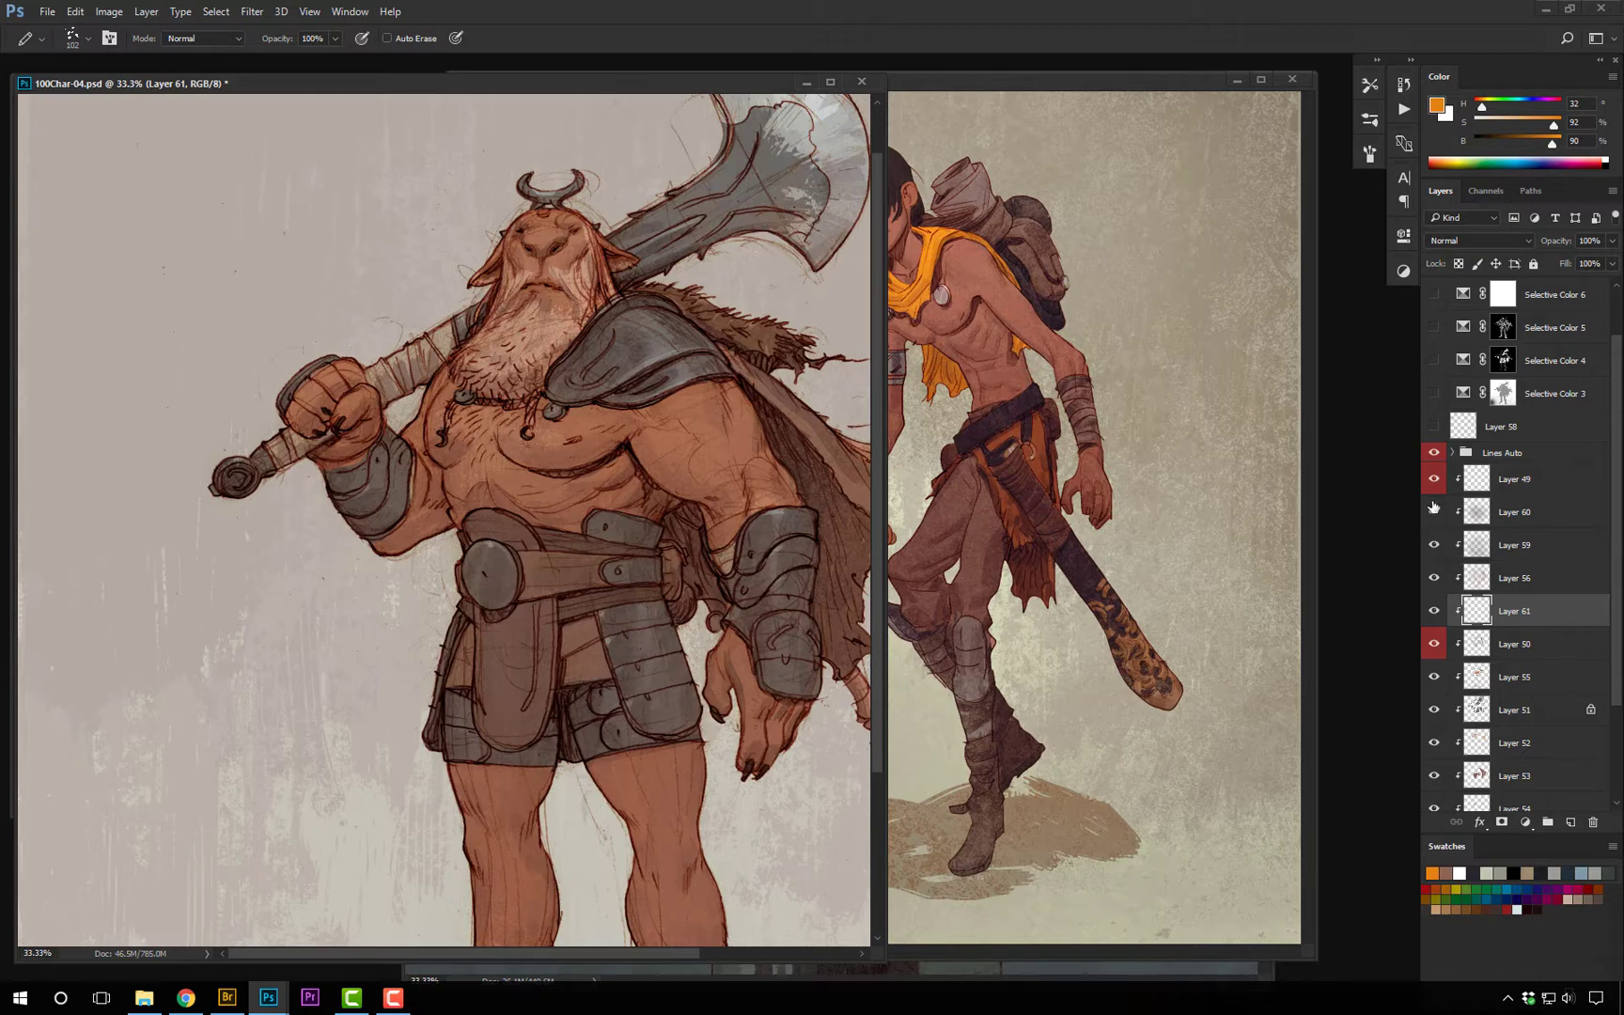
{"action": "left_click_drag", "start_coordinate": [1433, 508], "coordinate": [1434, 583]}
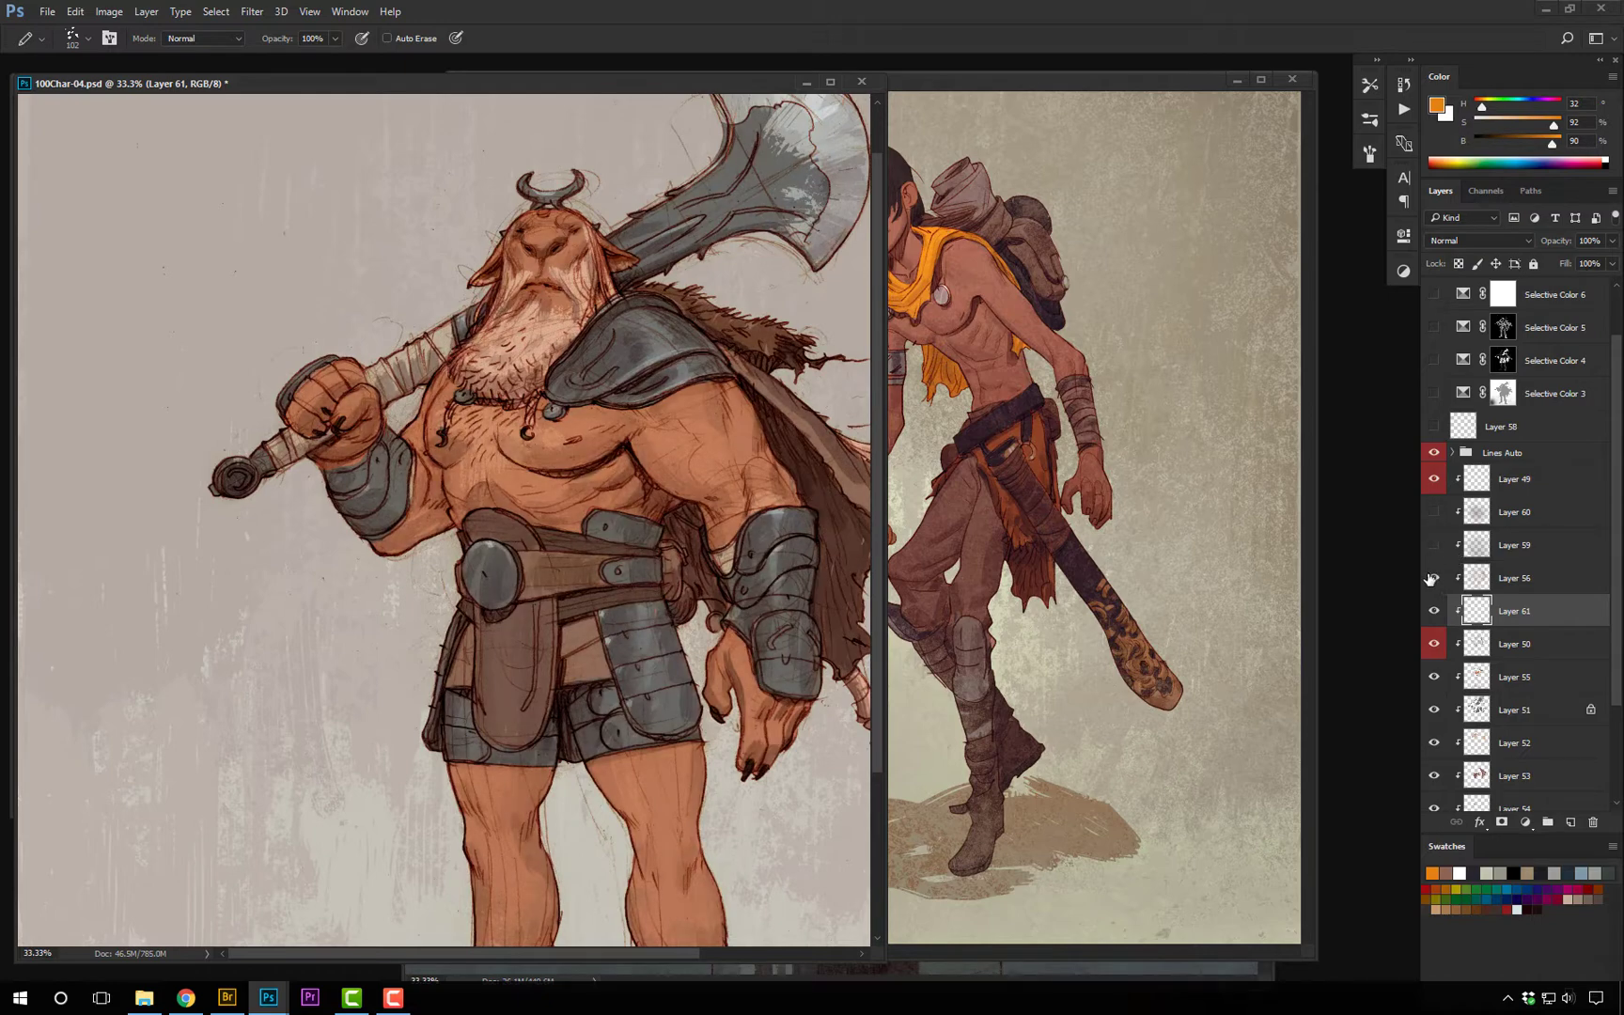
{"action": "left_click", "coordinate": [1431, 578]}
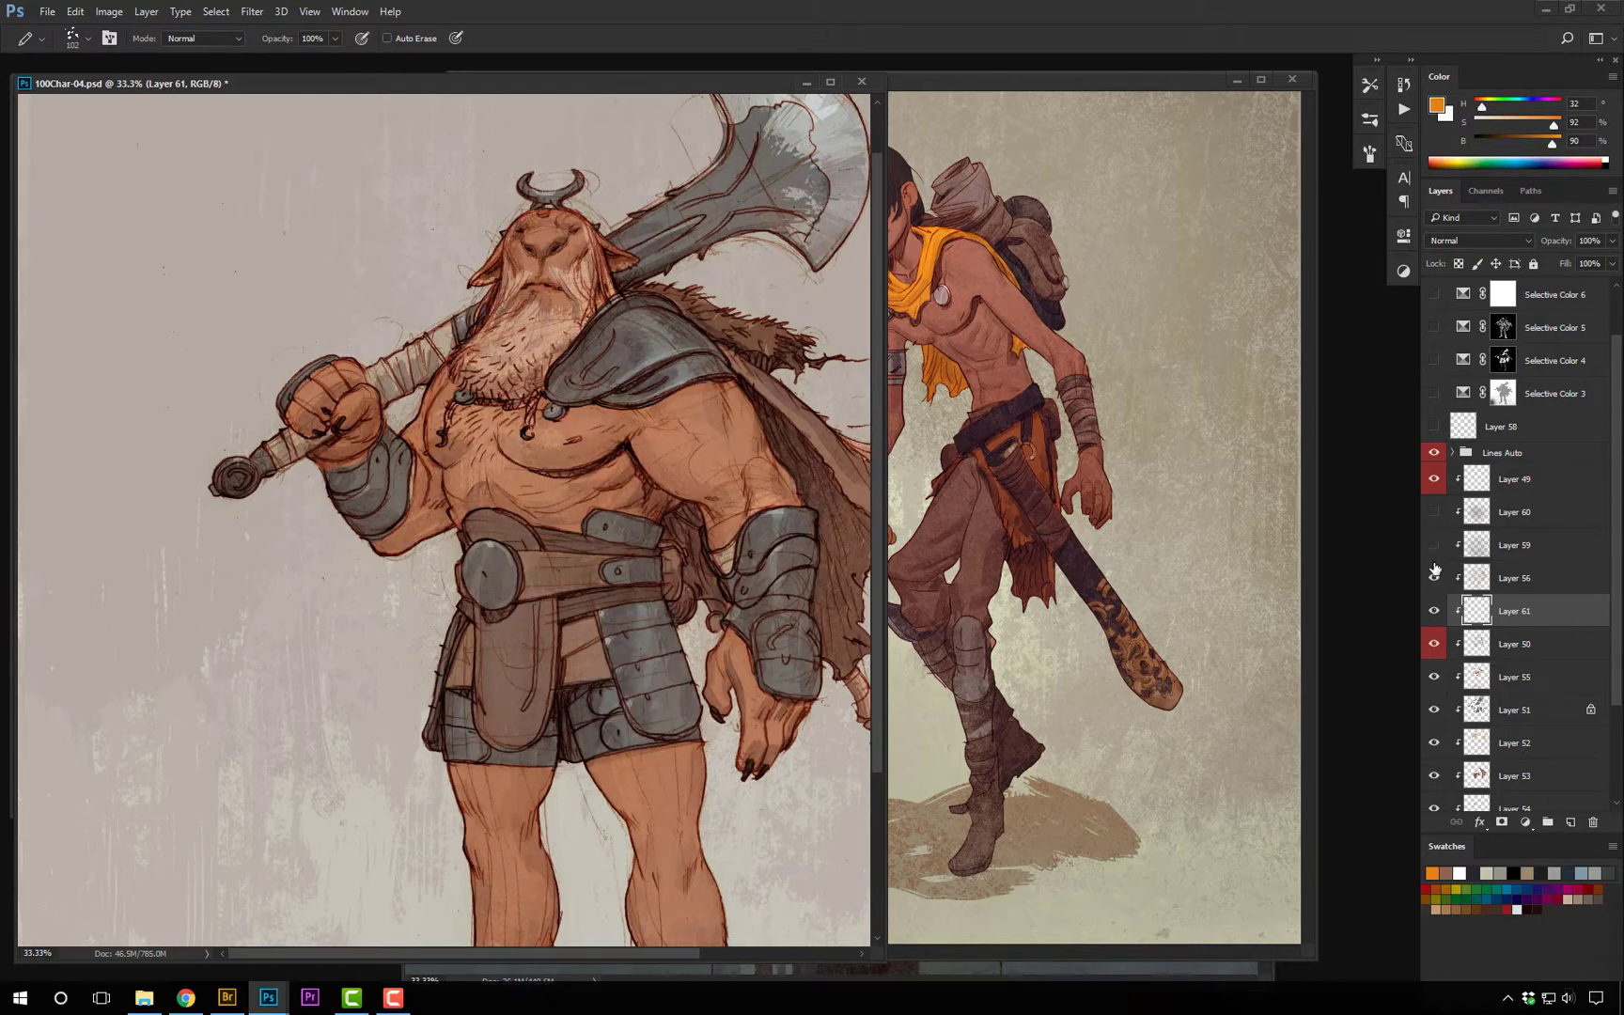
{"action": "left_click", "coordinate": [1433, 513]}
Show Layer 58 and the adjustment layers Selective Color 3 to 6, Levels 12 and Levels 12 copy.
{"action": "left_click_drag", "start_coordinate": [1618, 563], "coordinate": [1616, 520]}
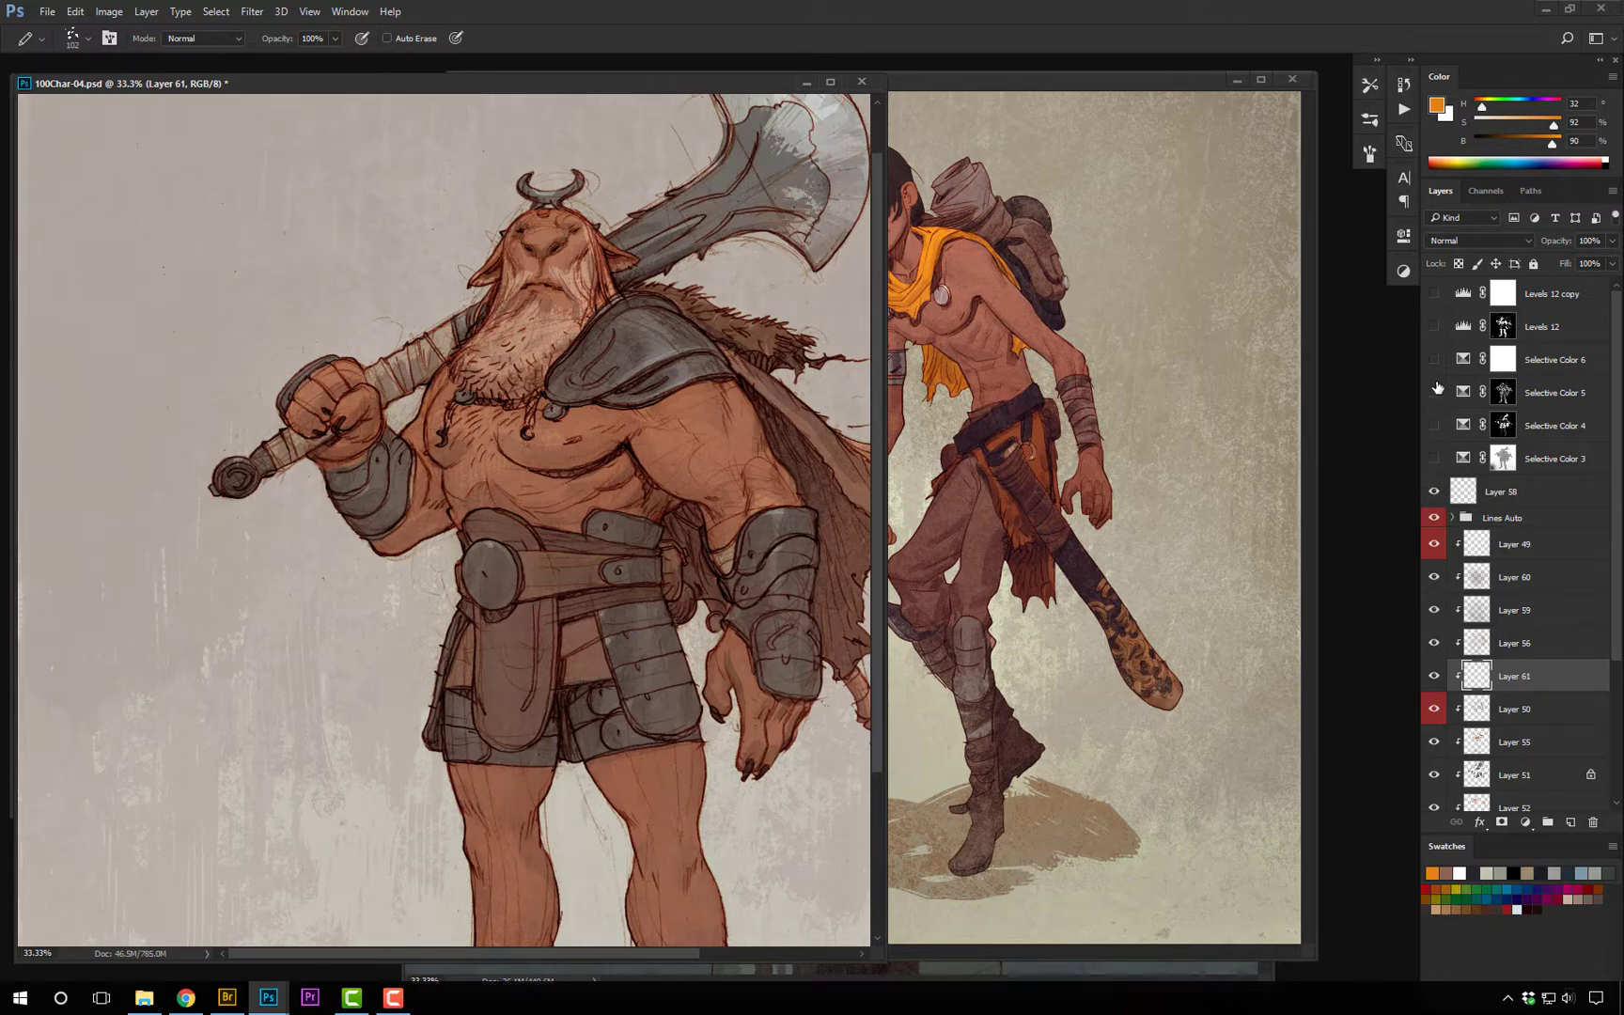
{"action": "left_click", "coordinate": [1433, 459]}
{"action": "left_click_drag", "start_coordinate": [1433, 420], "coordinate": [1435, 361]}
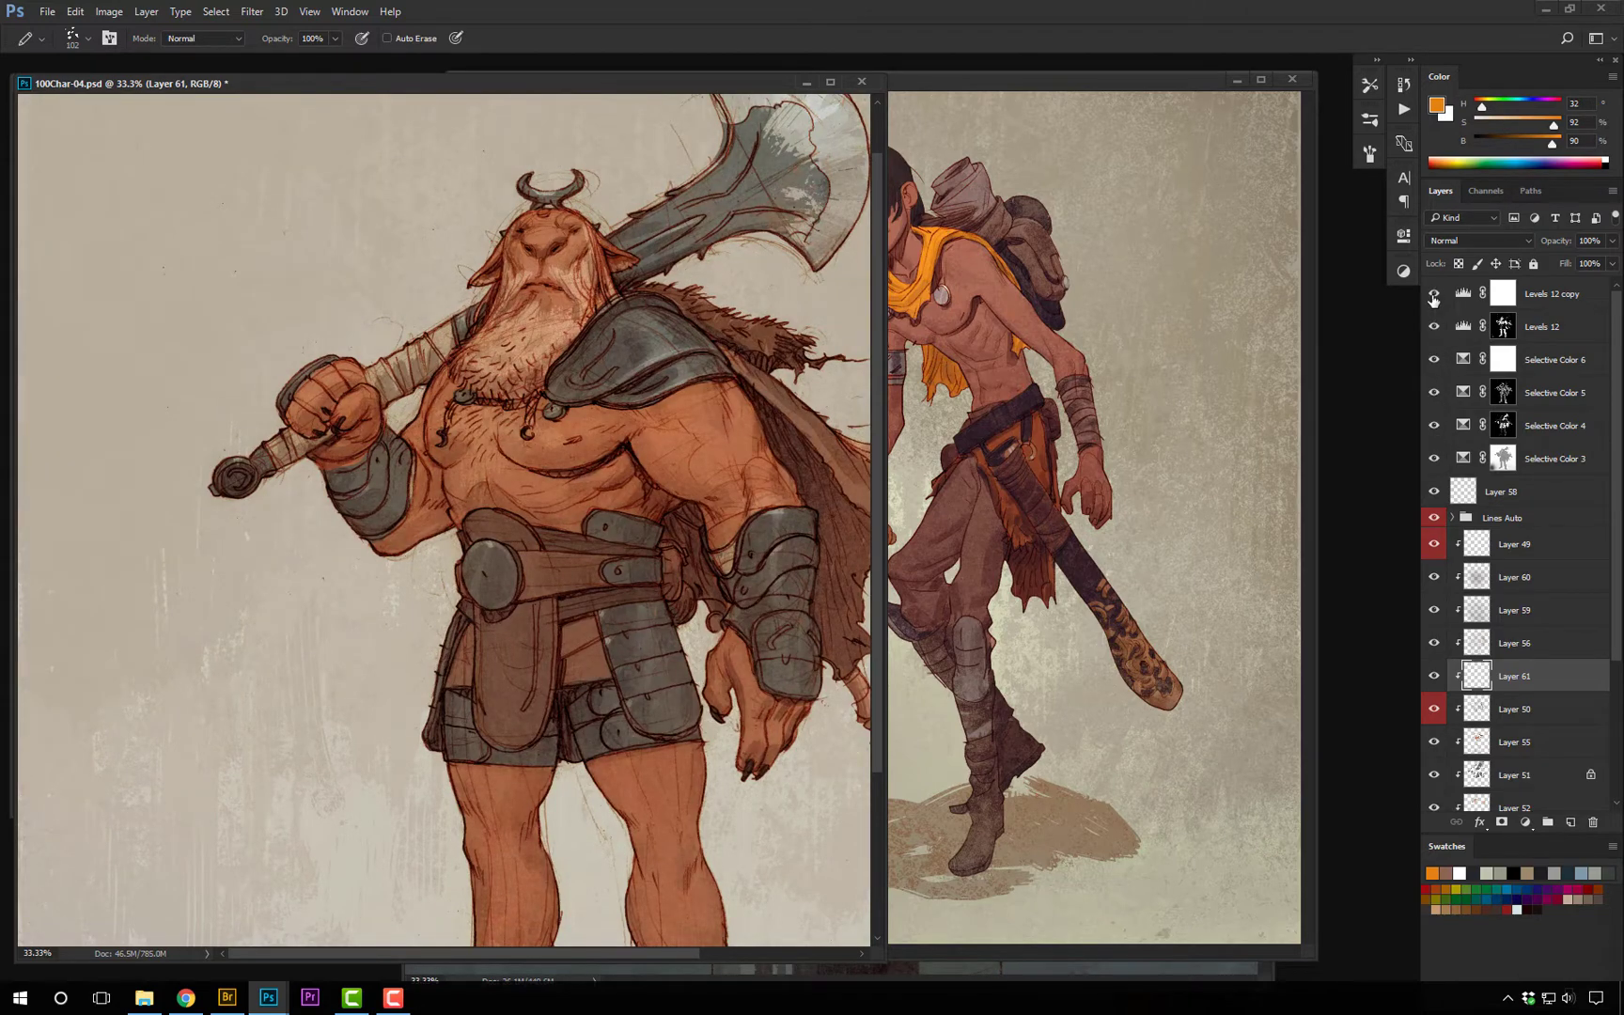
{"action": "left_click", "coordinate": [1433, 294]}
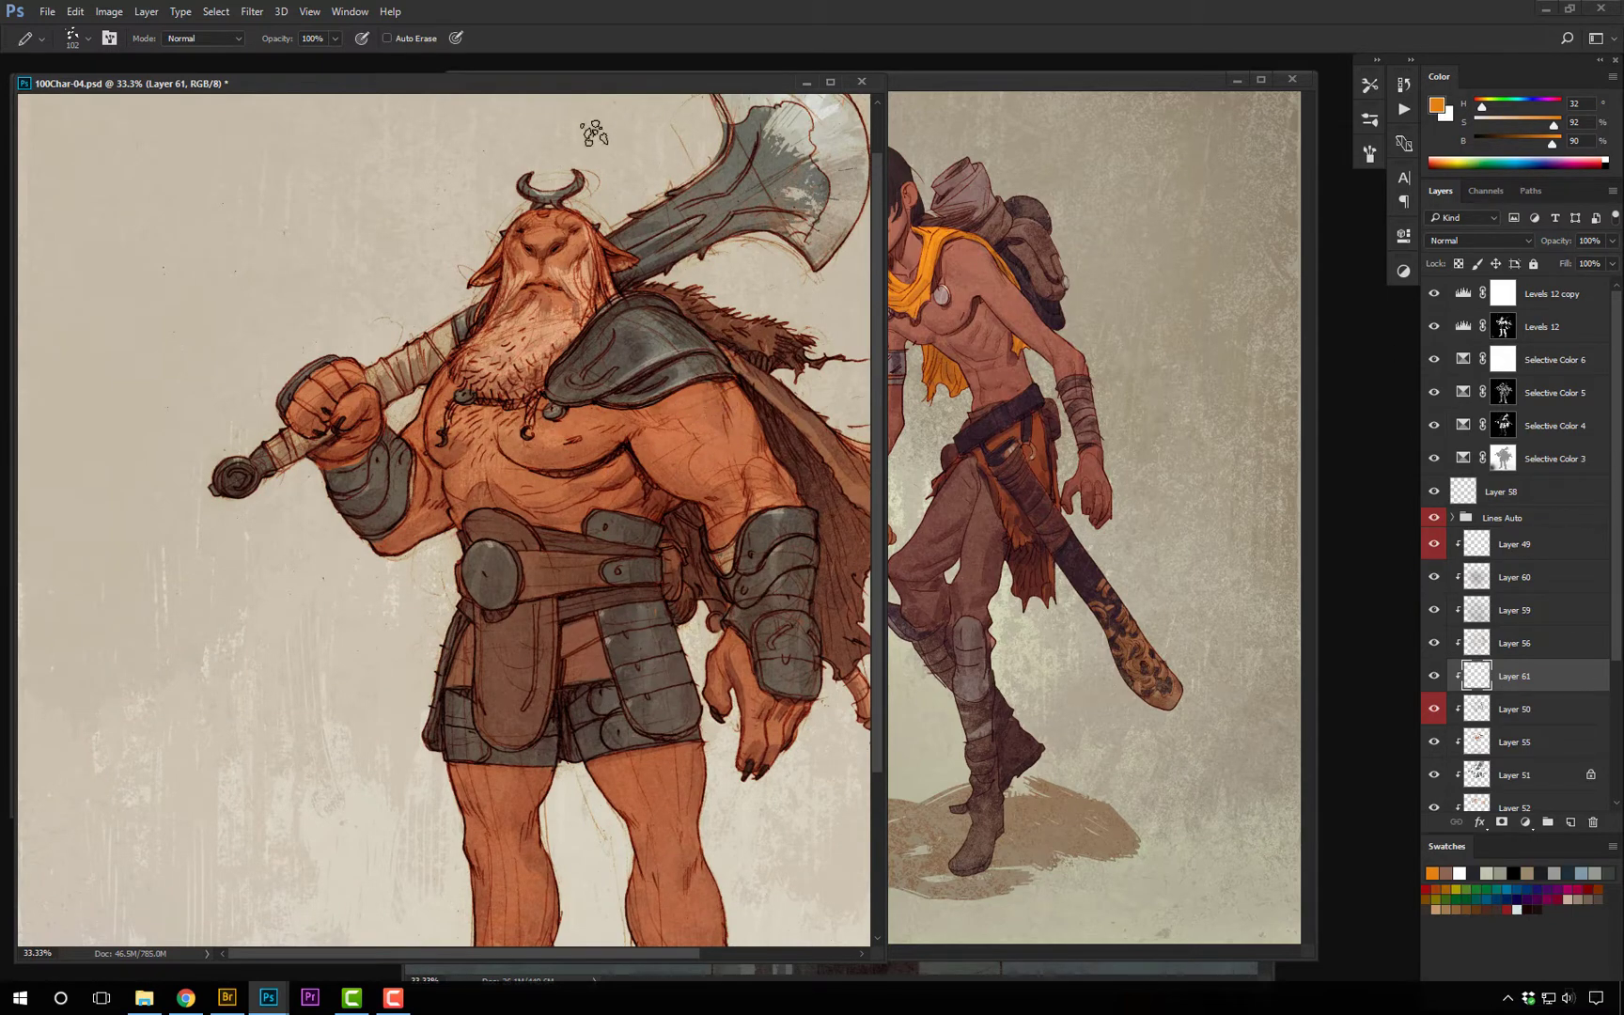
Switch to the 100Char-06.psd document and view the sword-carrying figure.
{"action": "left_click_drag", "start_coordinate": [578, 91], "coordinate": [526, 92]}
{"action": "left_click", "coordinate": [938, 81]}
{"action": "left_click", "coordinate": [974, 357], "text": "ctrl"}
{"action": "left_click", "coordinate": [986, 362], "text": "ctrl"}
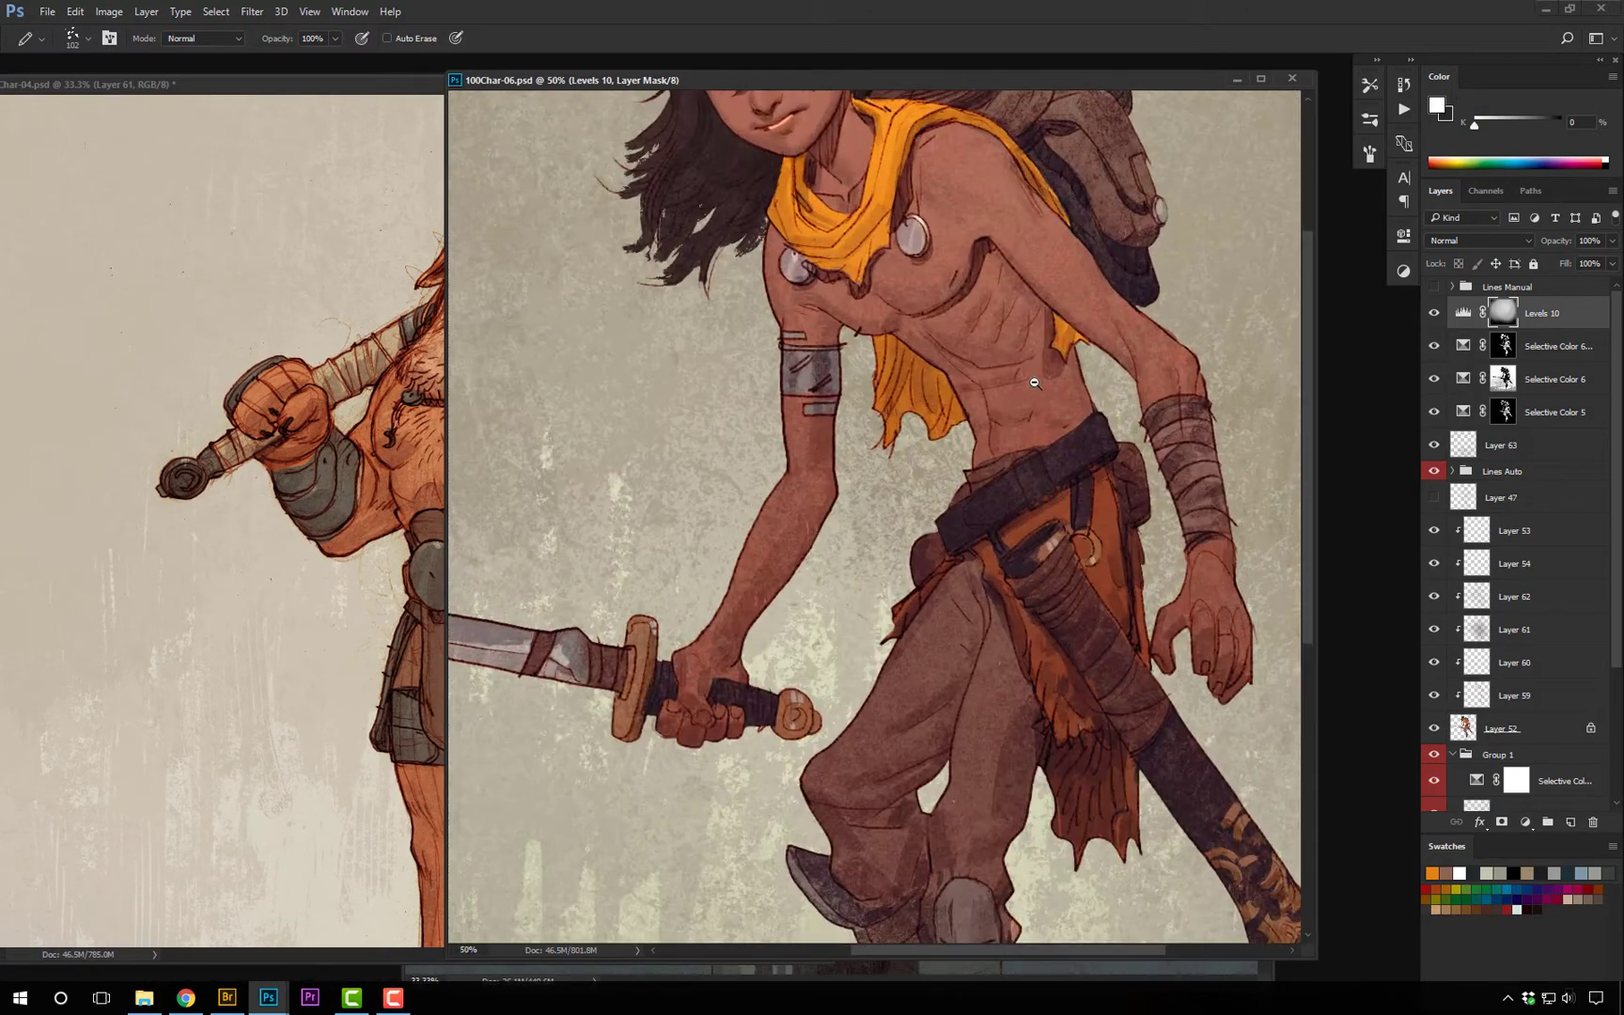
{"action": "left_click", "coordinate": [1036, 378], "text": "alt"}
Isolate the Lines Auto group to inspect the figure's line art, and restore the visibility of the other layers.
{"action": "left_click", "coordinate": [1433, 471], "text": "alt"}
{"action": "scroll", "coordinate": [989, 376], "scroll_direction": "up", "scroll_amount": 1}
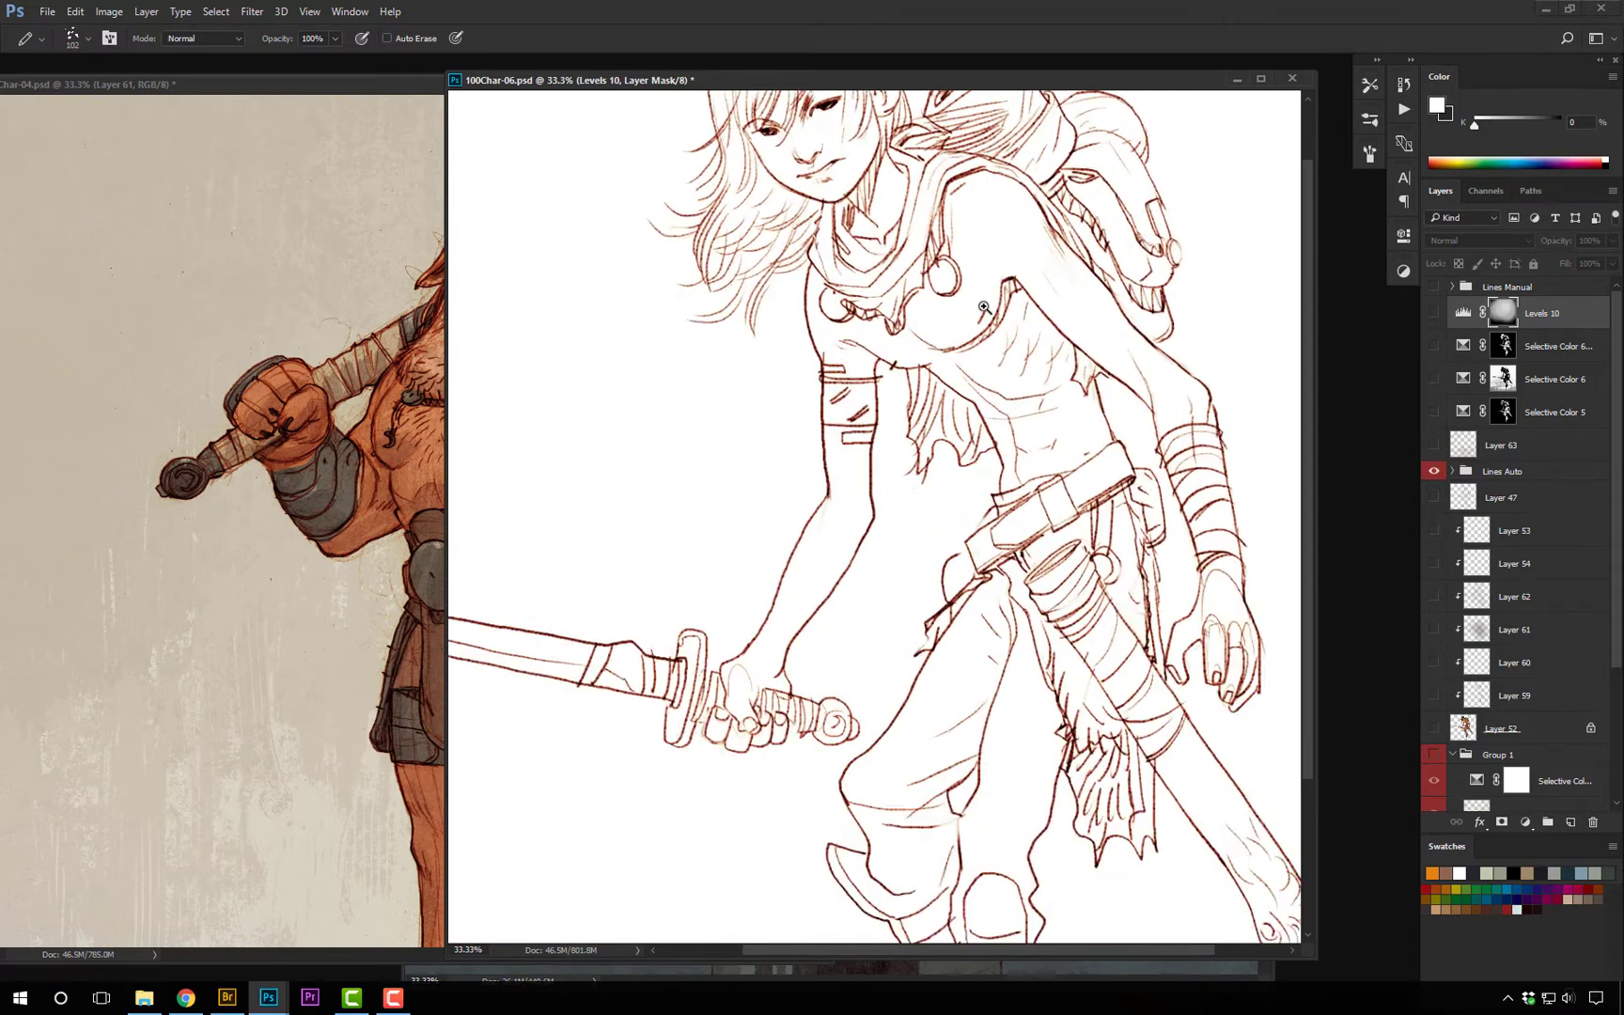
{"action": "left_click_drag", "start_coordinate": [987, 282], "coordinate": [989, 375]}
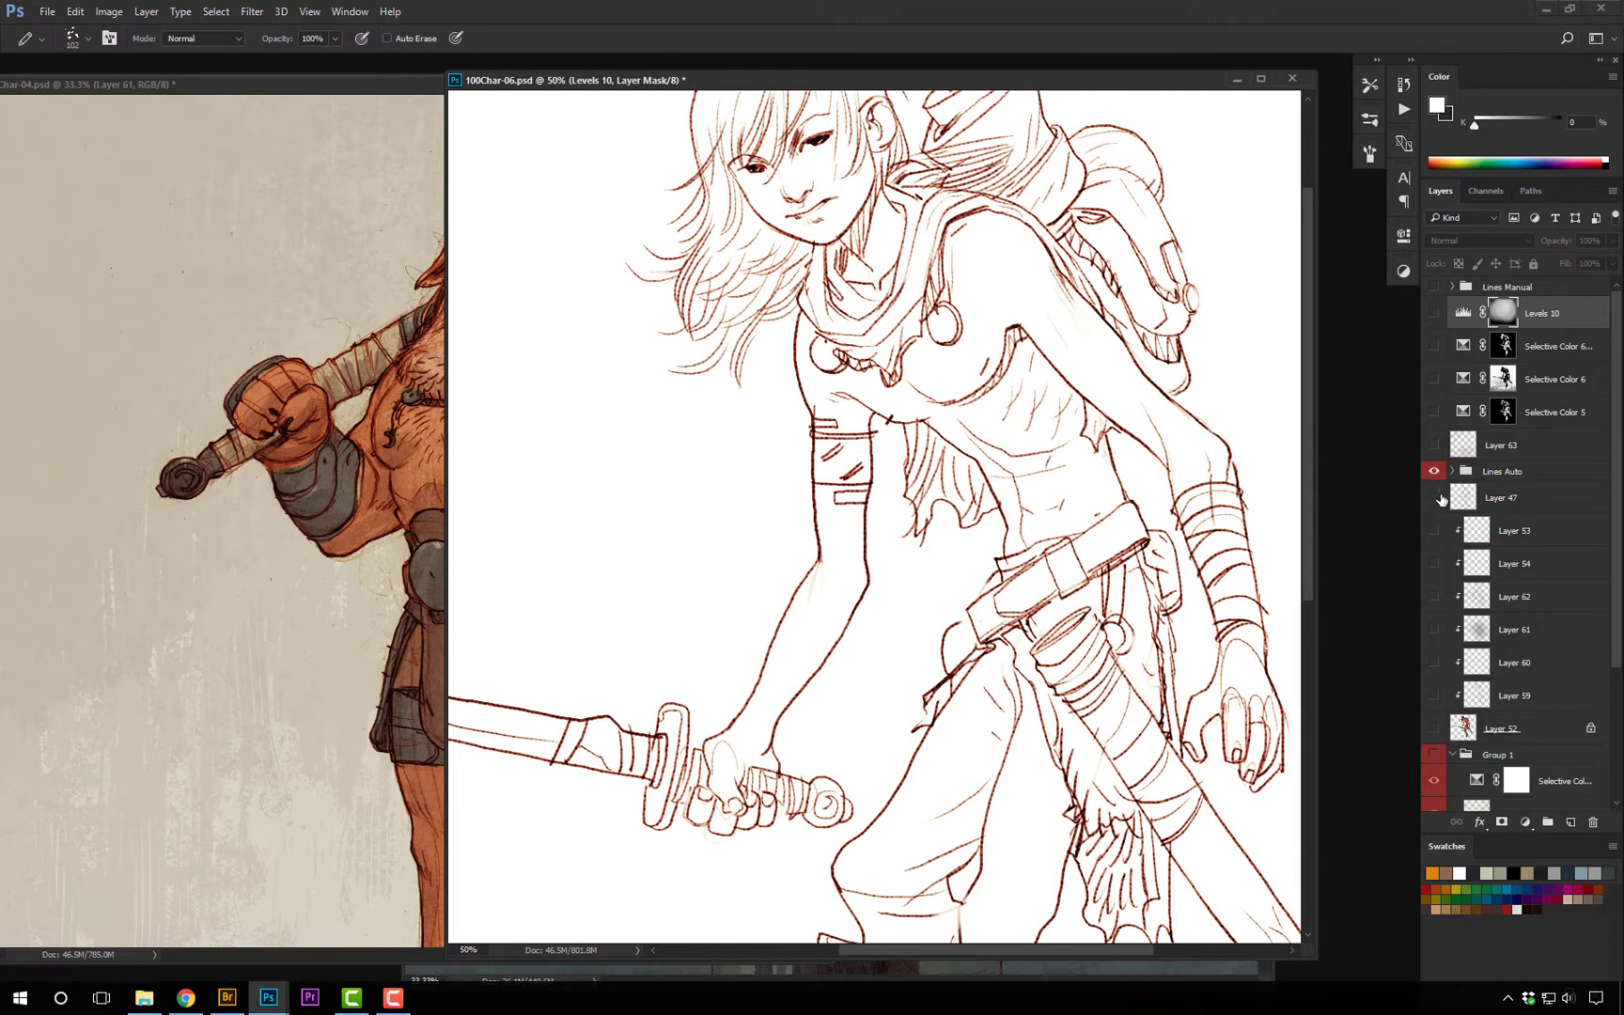
{"action": "left_click", "coordinate": [1424, 471], "text": "alt"}
Move the two character windows aside and bring up the hooded figure illustration in full-screen view.
{"action": "left_click_drag", "start_coordinate": [393, 83], "coordinate": [431, 110]}
{"action": "left_click_drag", "start_coordinate": [741, 80], "coordinate": [686, 162]}
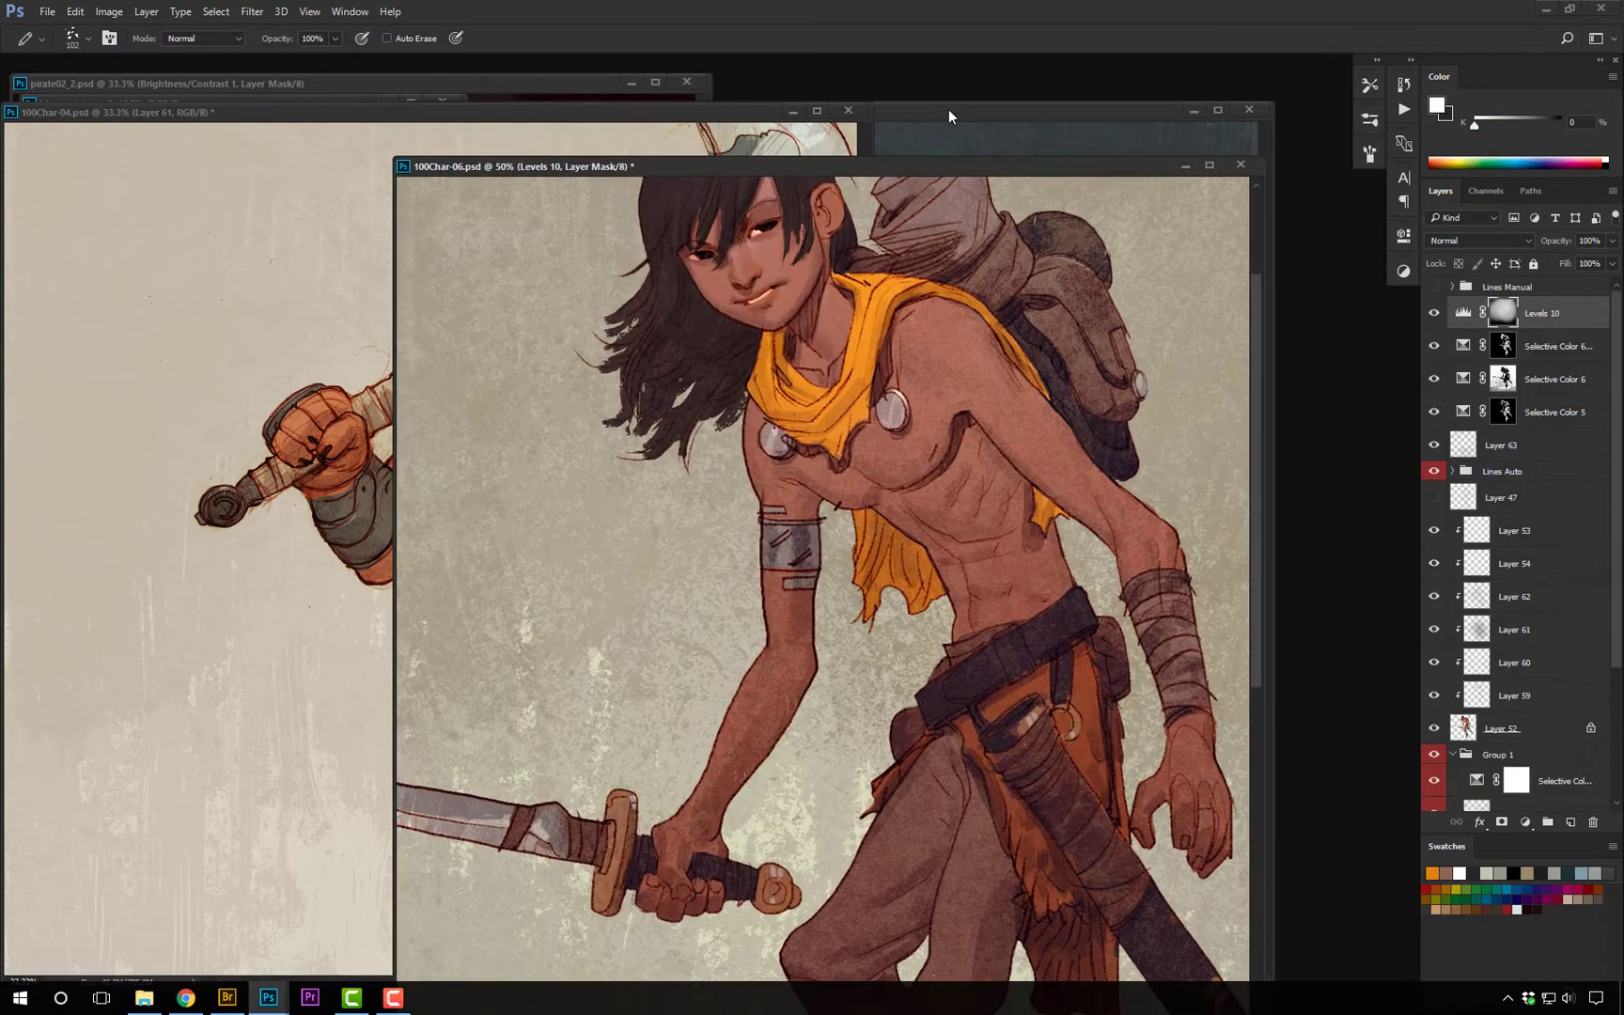
{"action": "left_click", "coordinate": [947, 110]}
{"action": "key", "text": "f"}
{"action": "left_click_drag", "start_coordinate": [944, 481], "coordinate": [931, 445]}
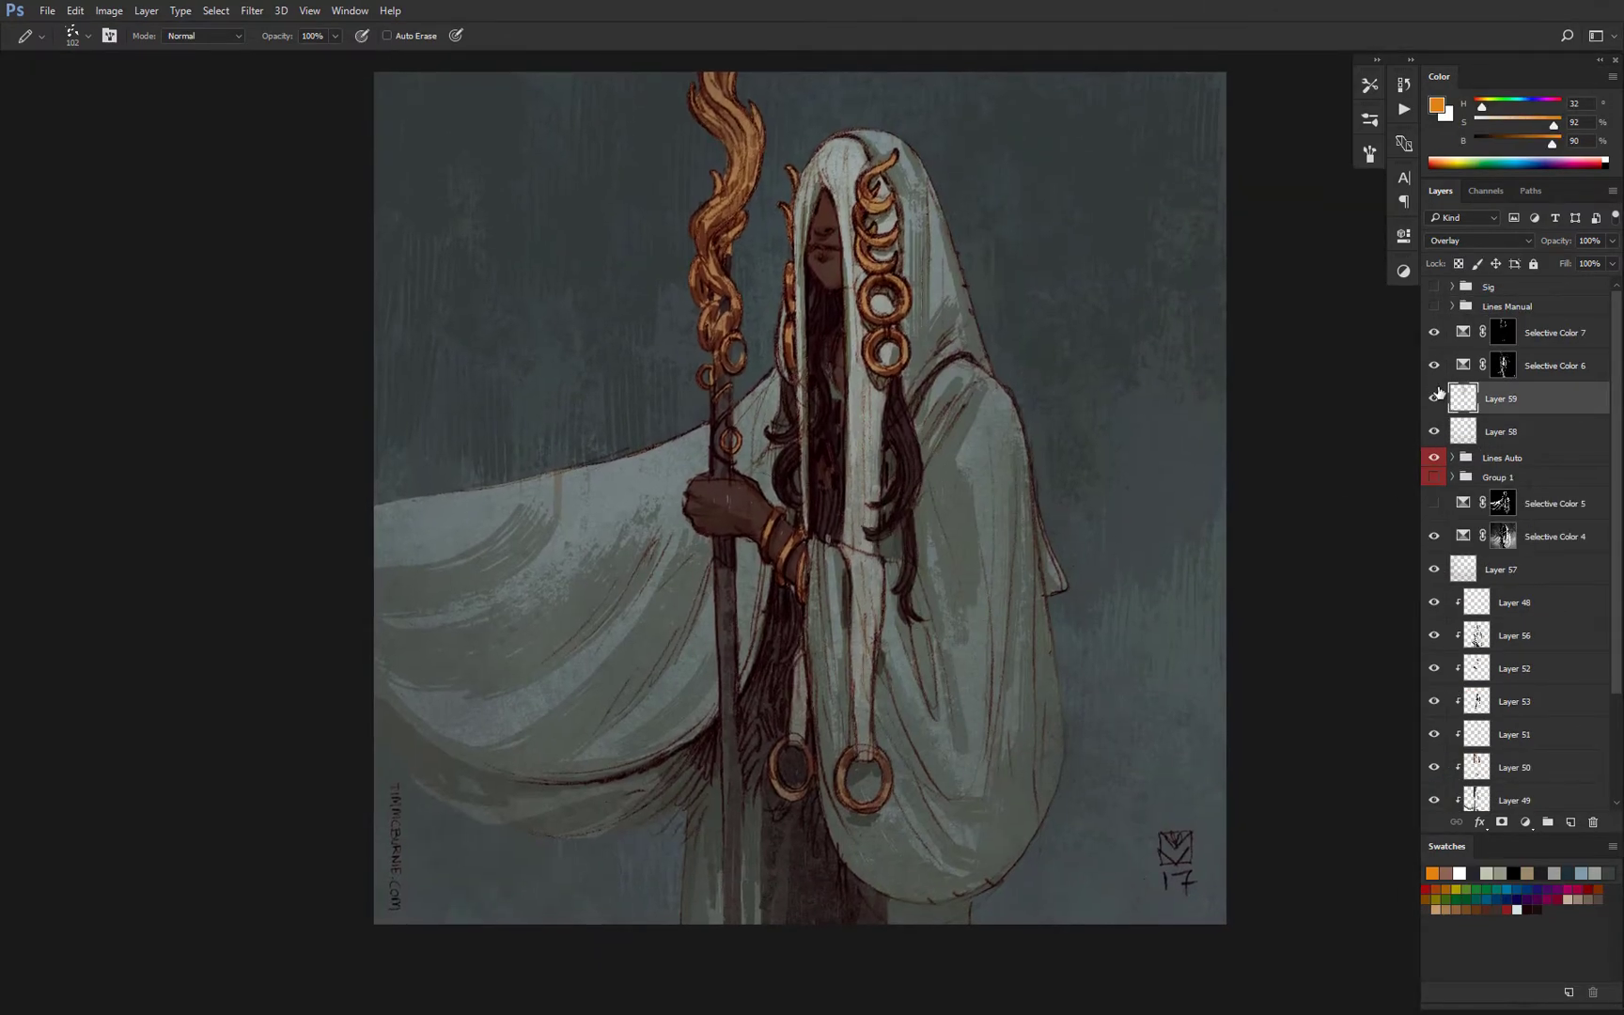
Hide every visible layer from Selective Color 7 down to Layer 54, except the Lines Auto group and Layer 47.
{"action": "left_click_drag", "start_coordinate": [1435, 336], "coordinate": [1434, 434]}
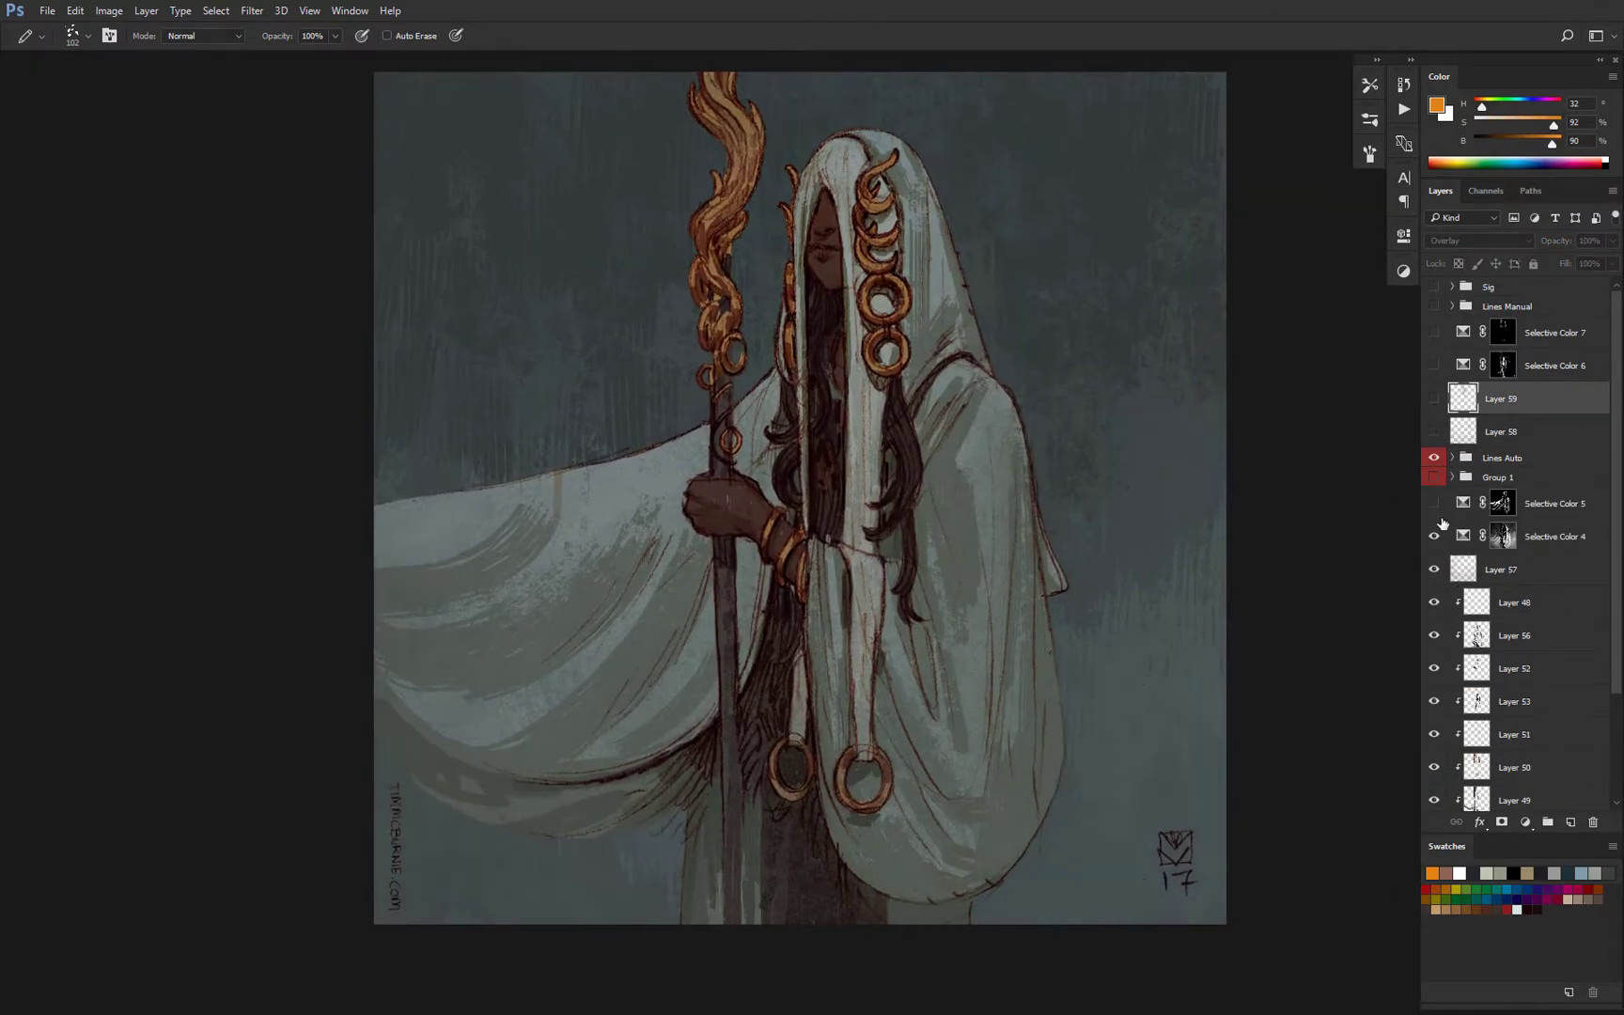
{"action": "left_click", "coordinate": [1433, 569]}
{"action": "scroll", "coordinate": [1617, 593], "scroll_direction": "down", "scroll_amount": 3}
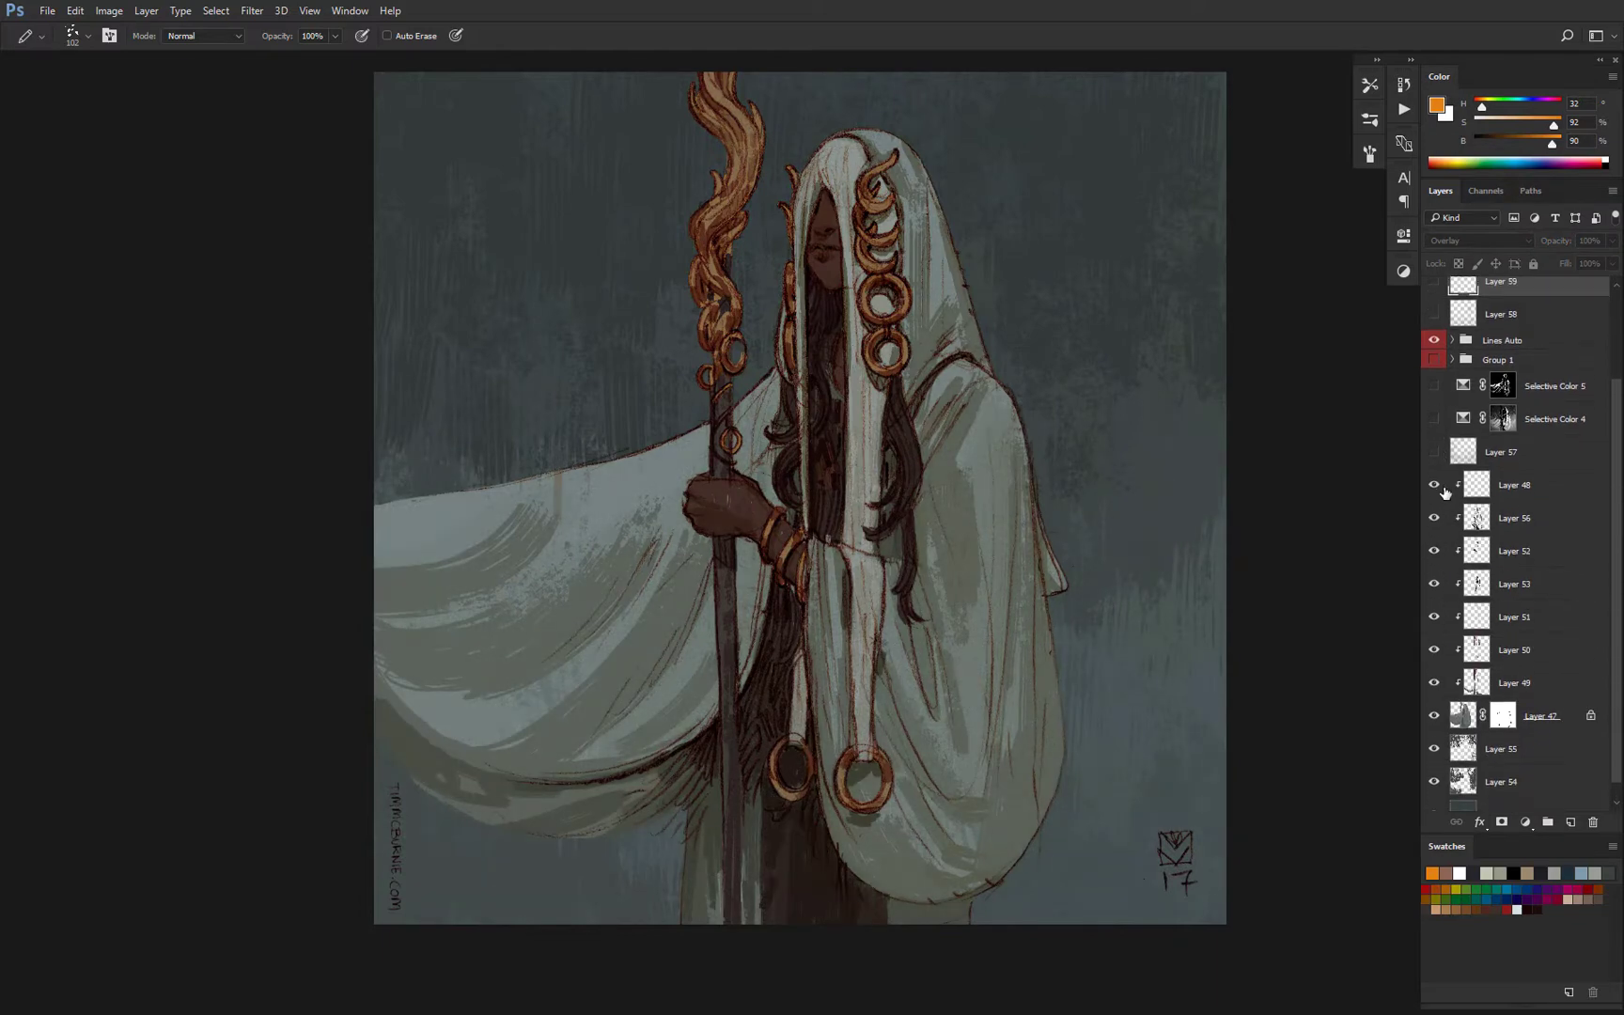
{"action": "left_click_drag", "start_coordinate": [1434, 484], "coordinate": [1436, 684]}
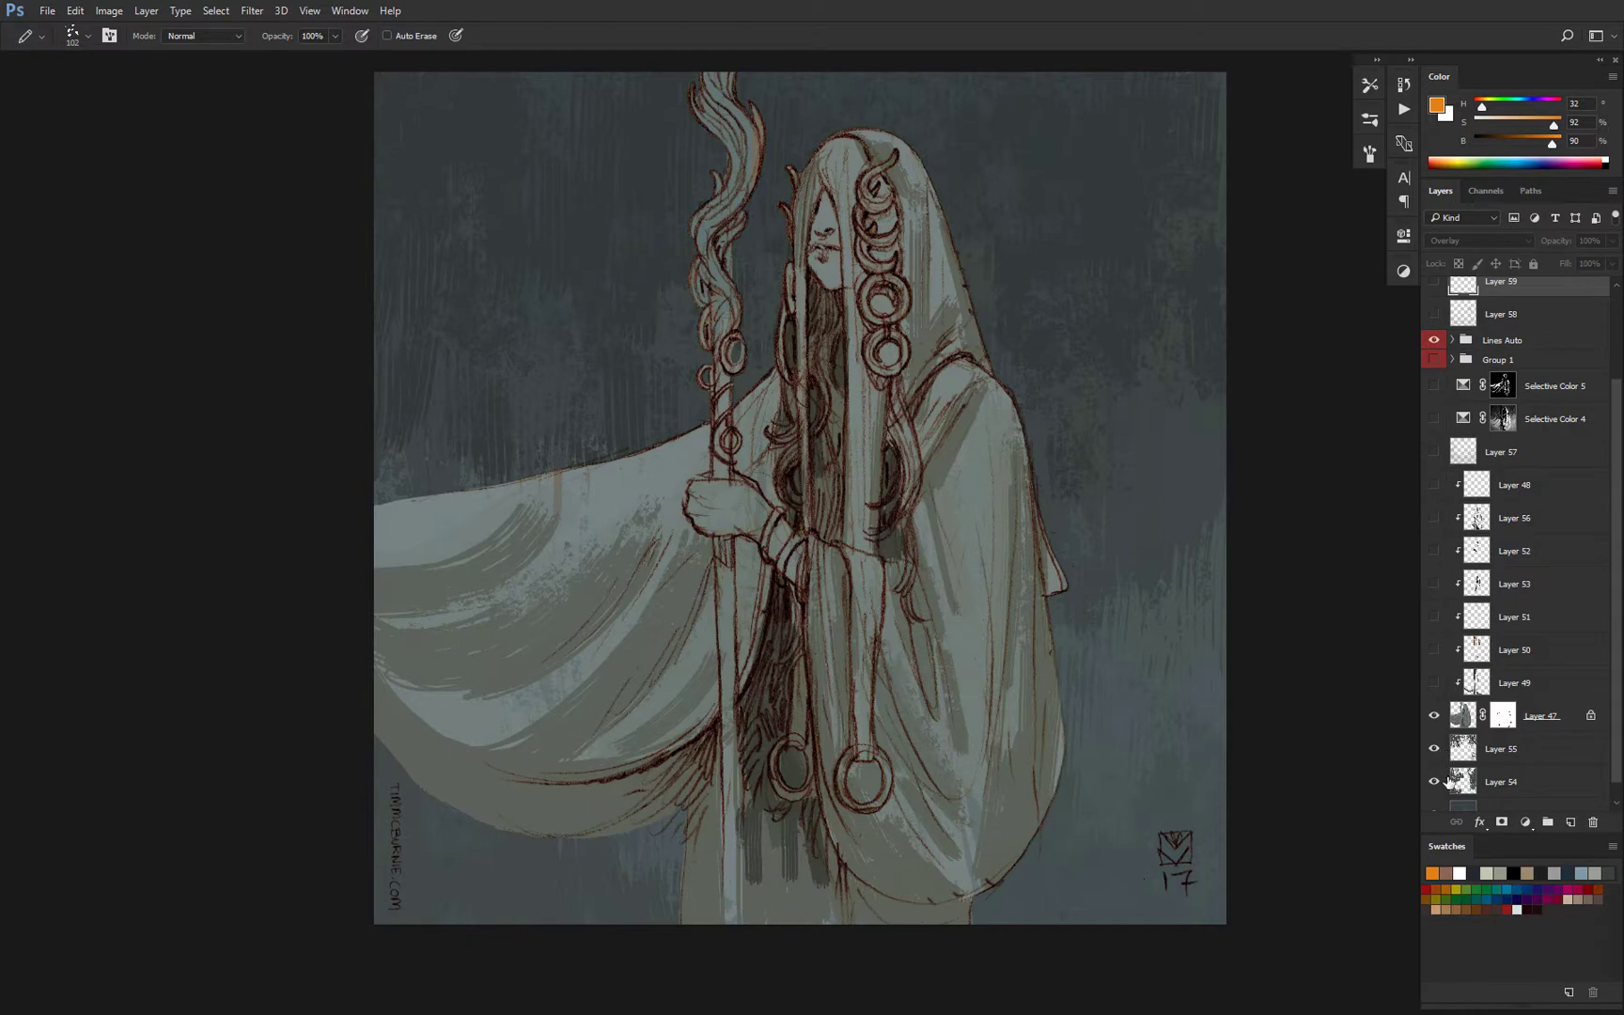
{"action": "left_click_drag", "start_coordinate": [1434, 781], "coordinate": [1434, 749]}
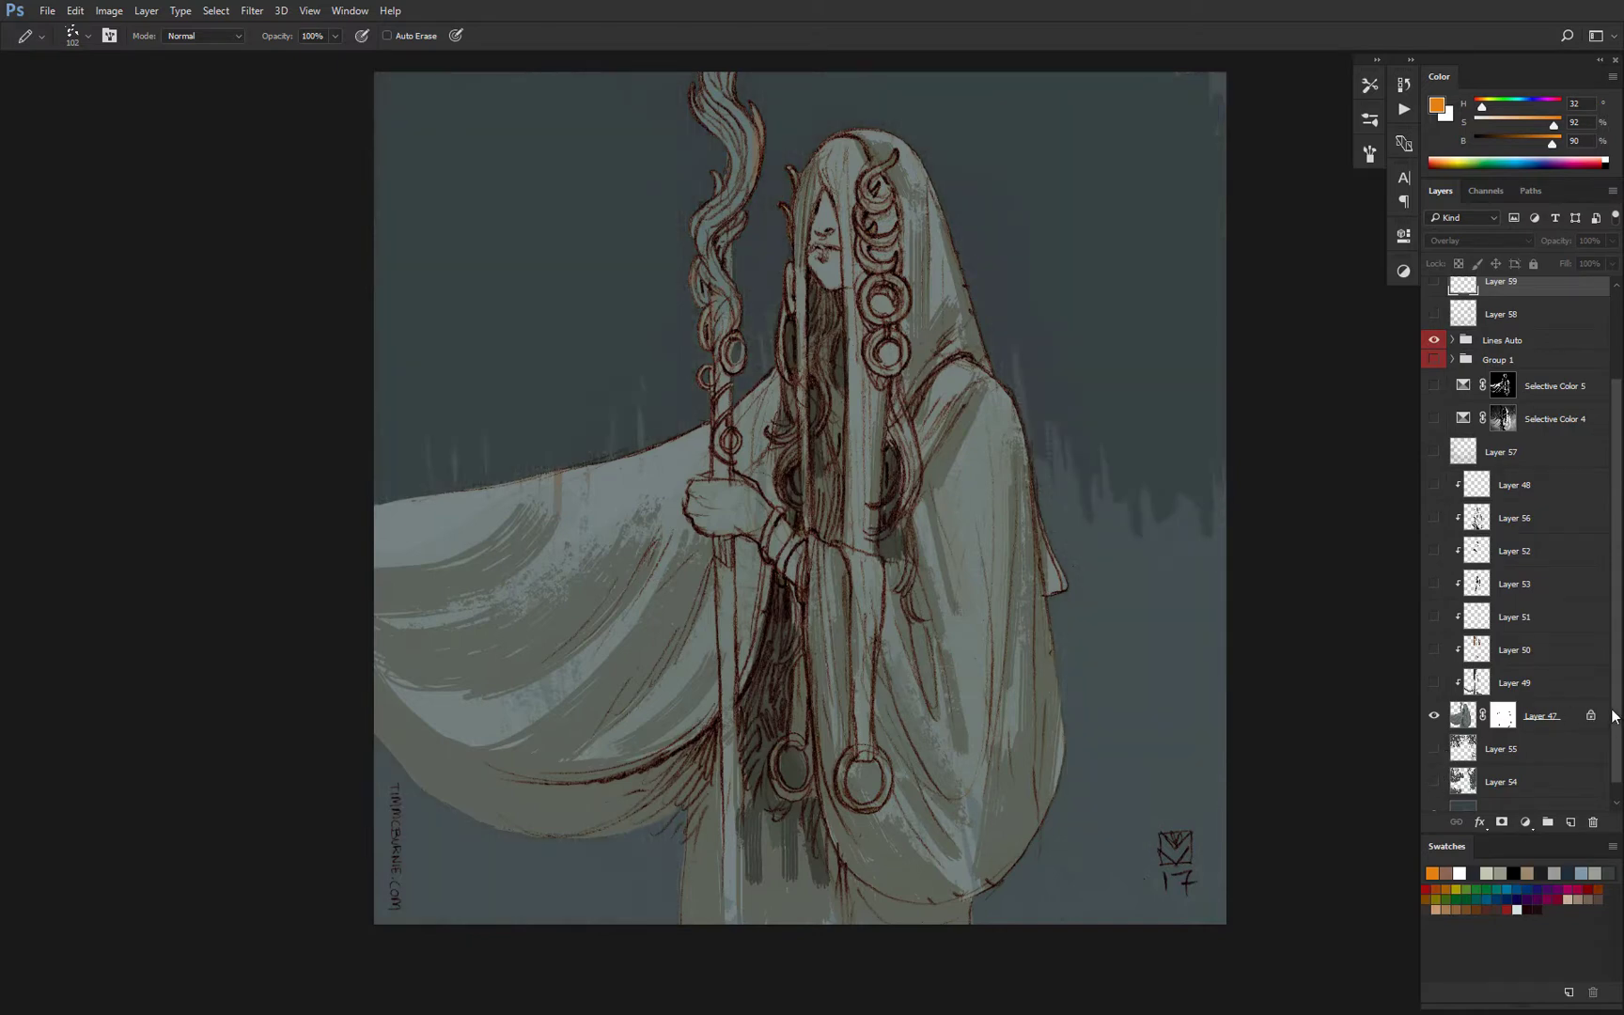
Isolate the Lines Auto group to inspect the line art, restore the other layers, and compare the figure without and with Layer 47.
{"action": "scroll", "coordinate": [1522, 573], "scroll_direction": "up", "scroll_amount": 2}
{"action": "left_click", "coordinate": [1435, 425]}
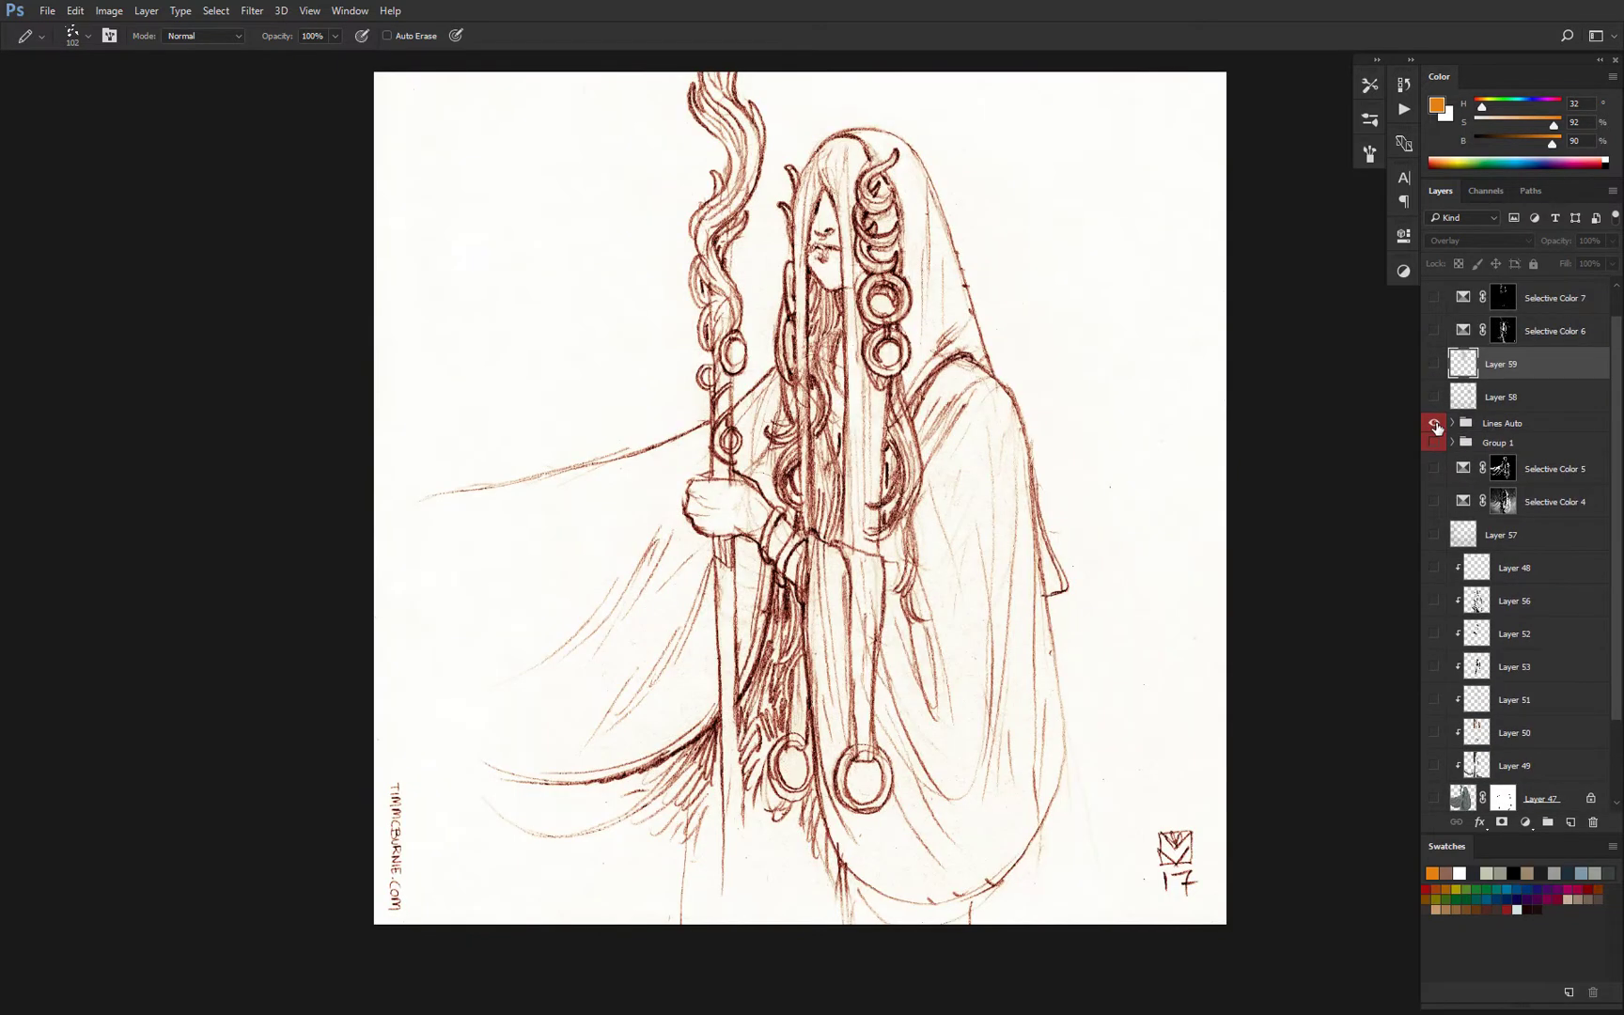
{"action": "left_click", "coordinate": [1433, 426], "text": "alt"}
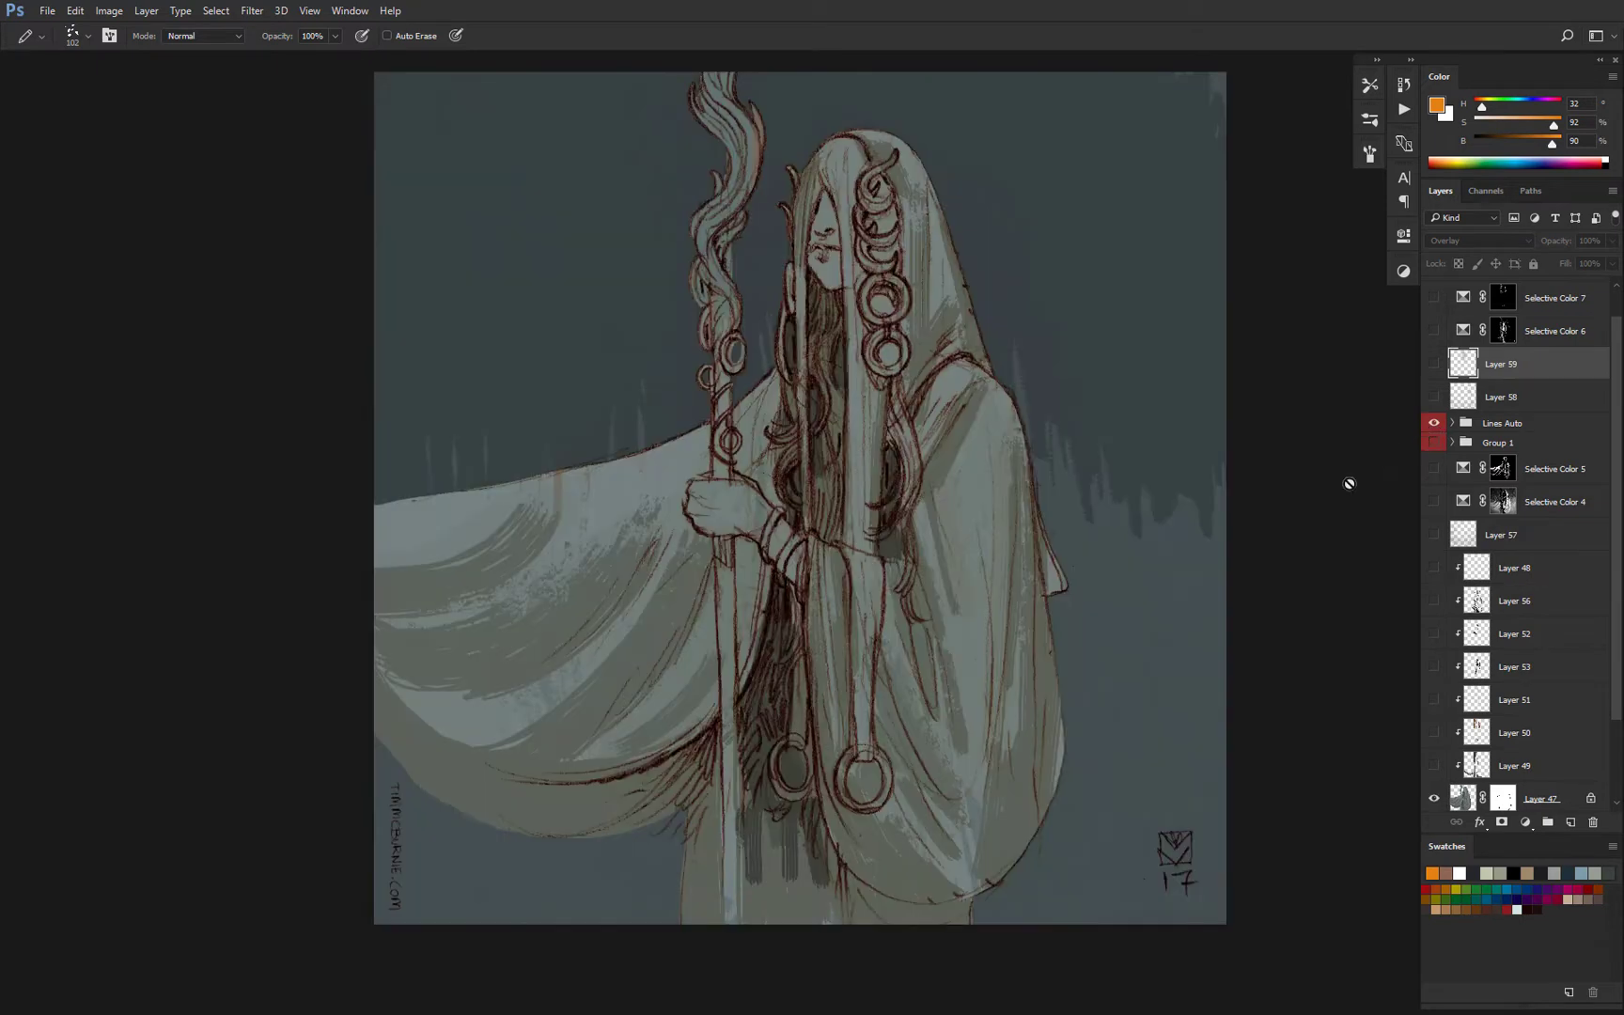
{"action": "left_click", "coordinate": [1433, 799]}
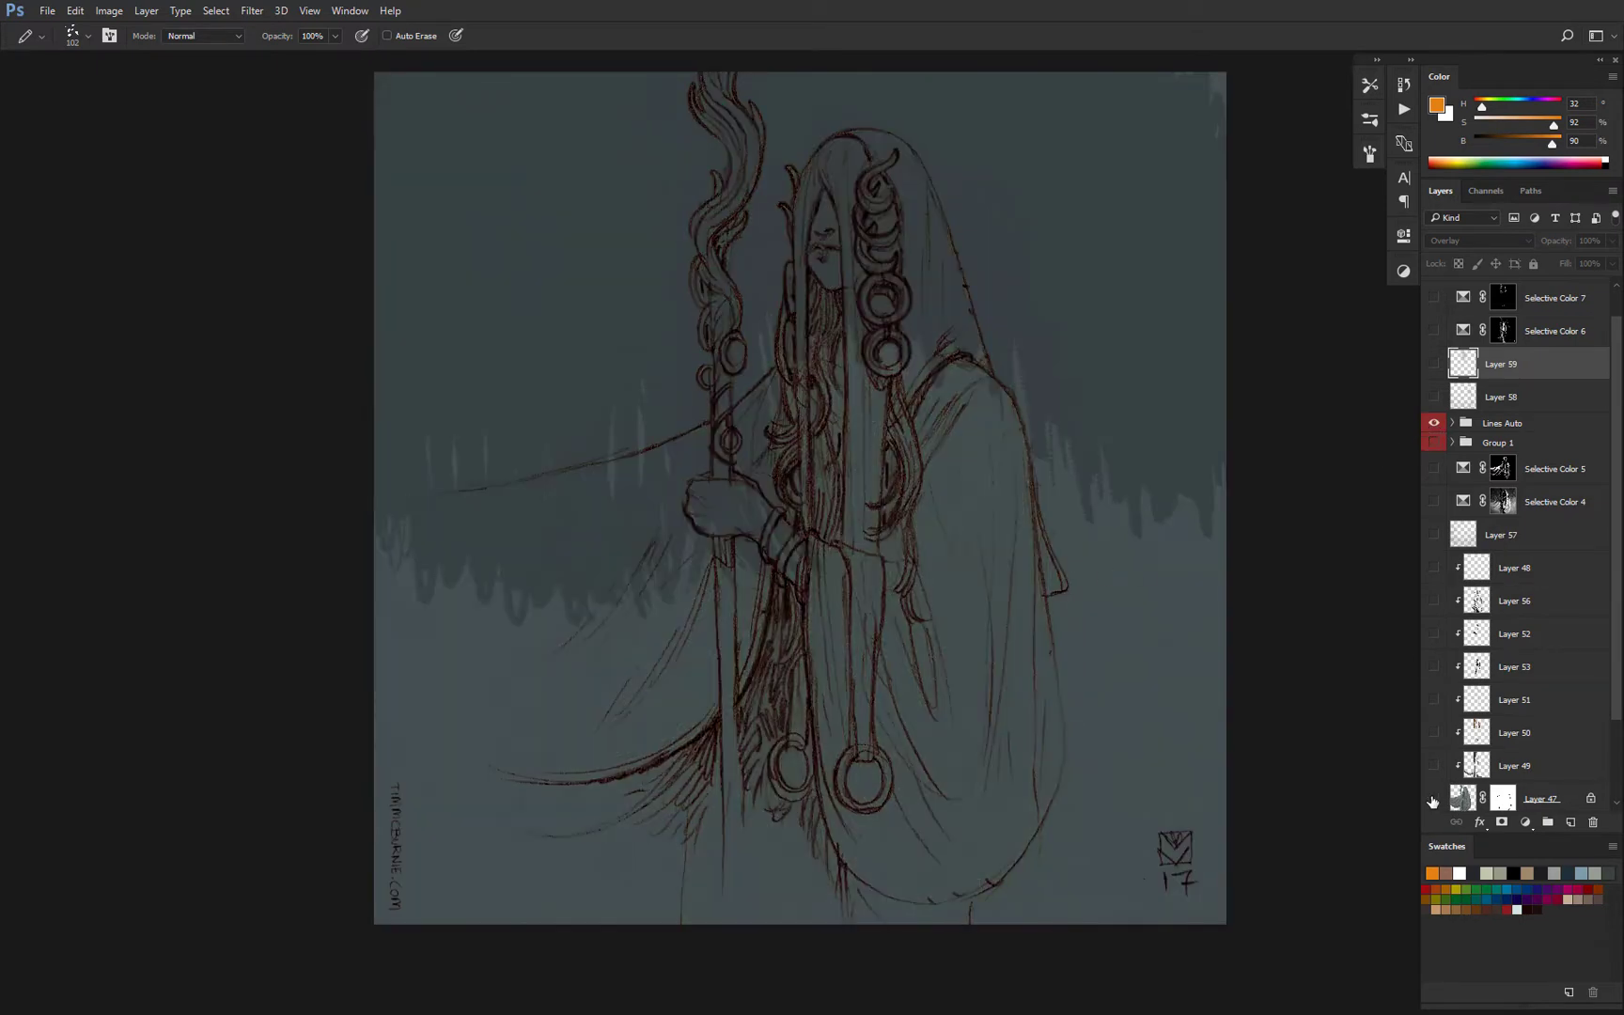
{"action": "left_click", "coordinate": [1434, 799]}
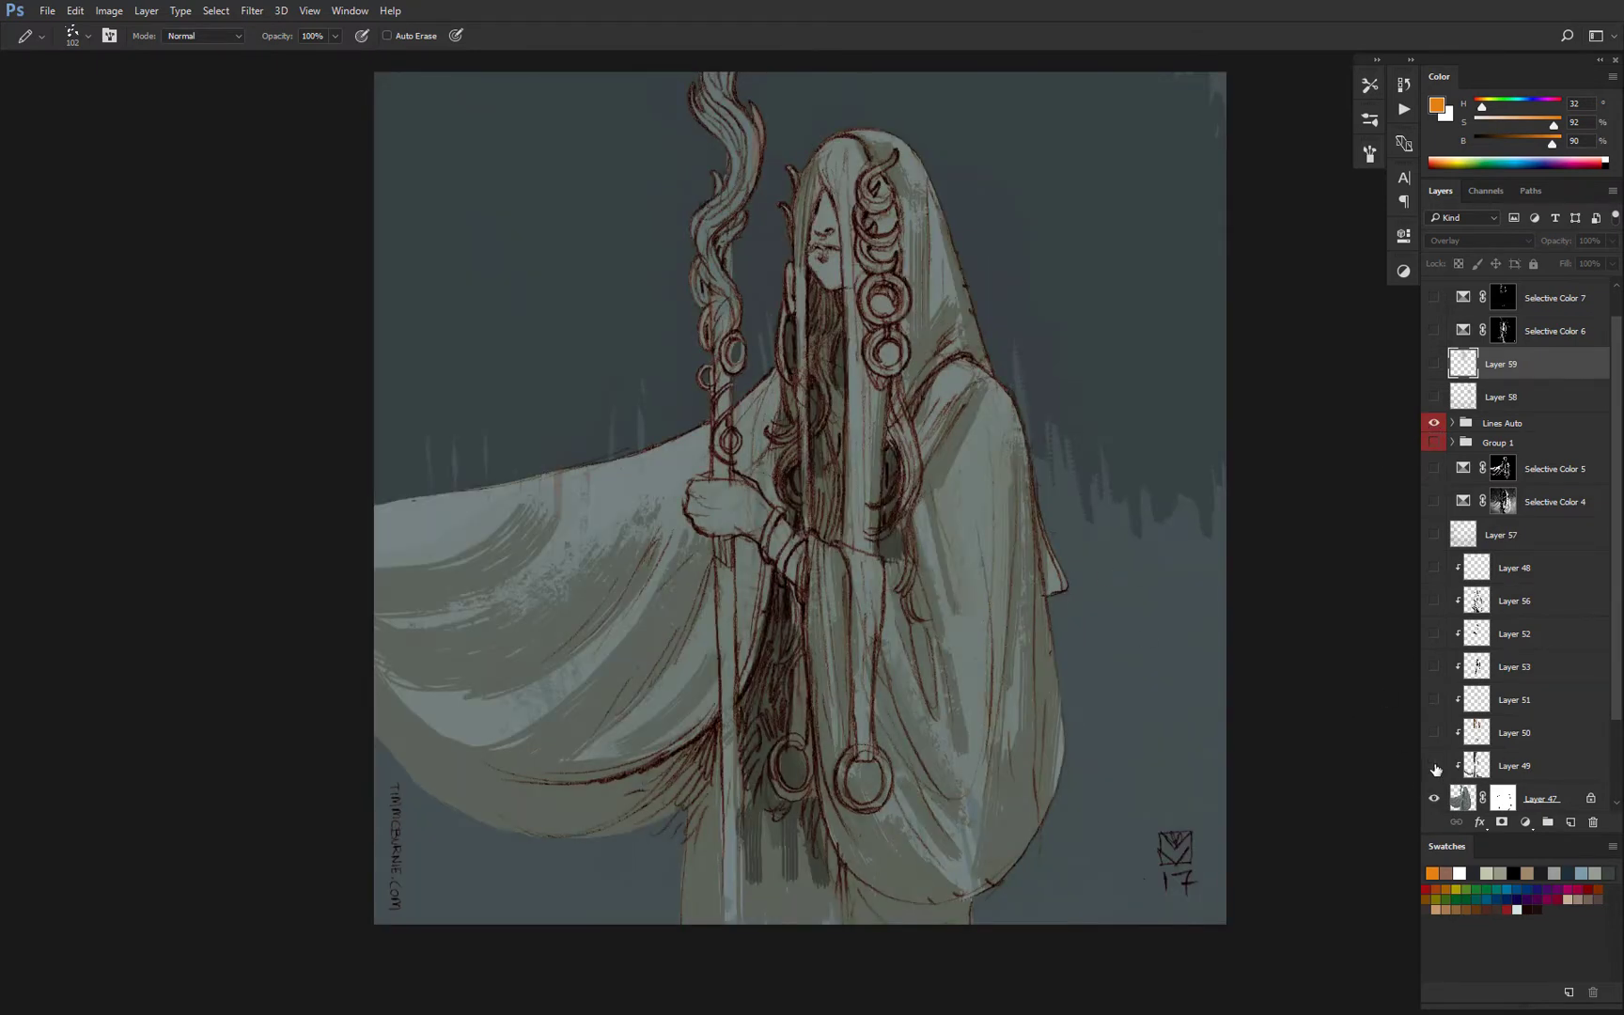
Show Layers 49, 50 and 51 and inspect the colours on the staff, rings and hood up close.
{"action": "left_click", "coordinate": [1433, 766]}
{"action": "left_click", "coordinate": [1434, 732]}
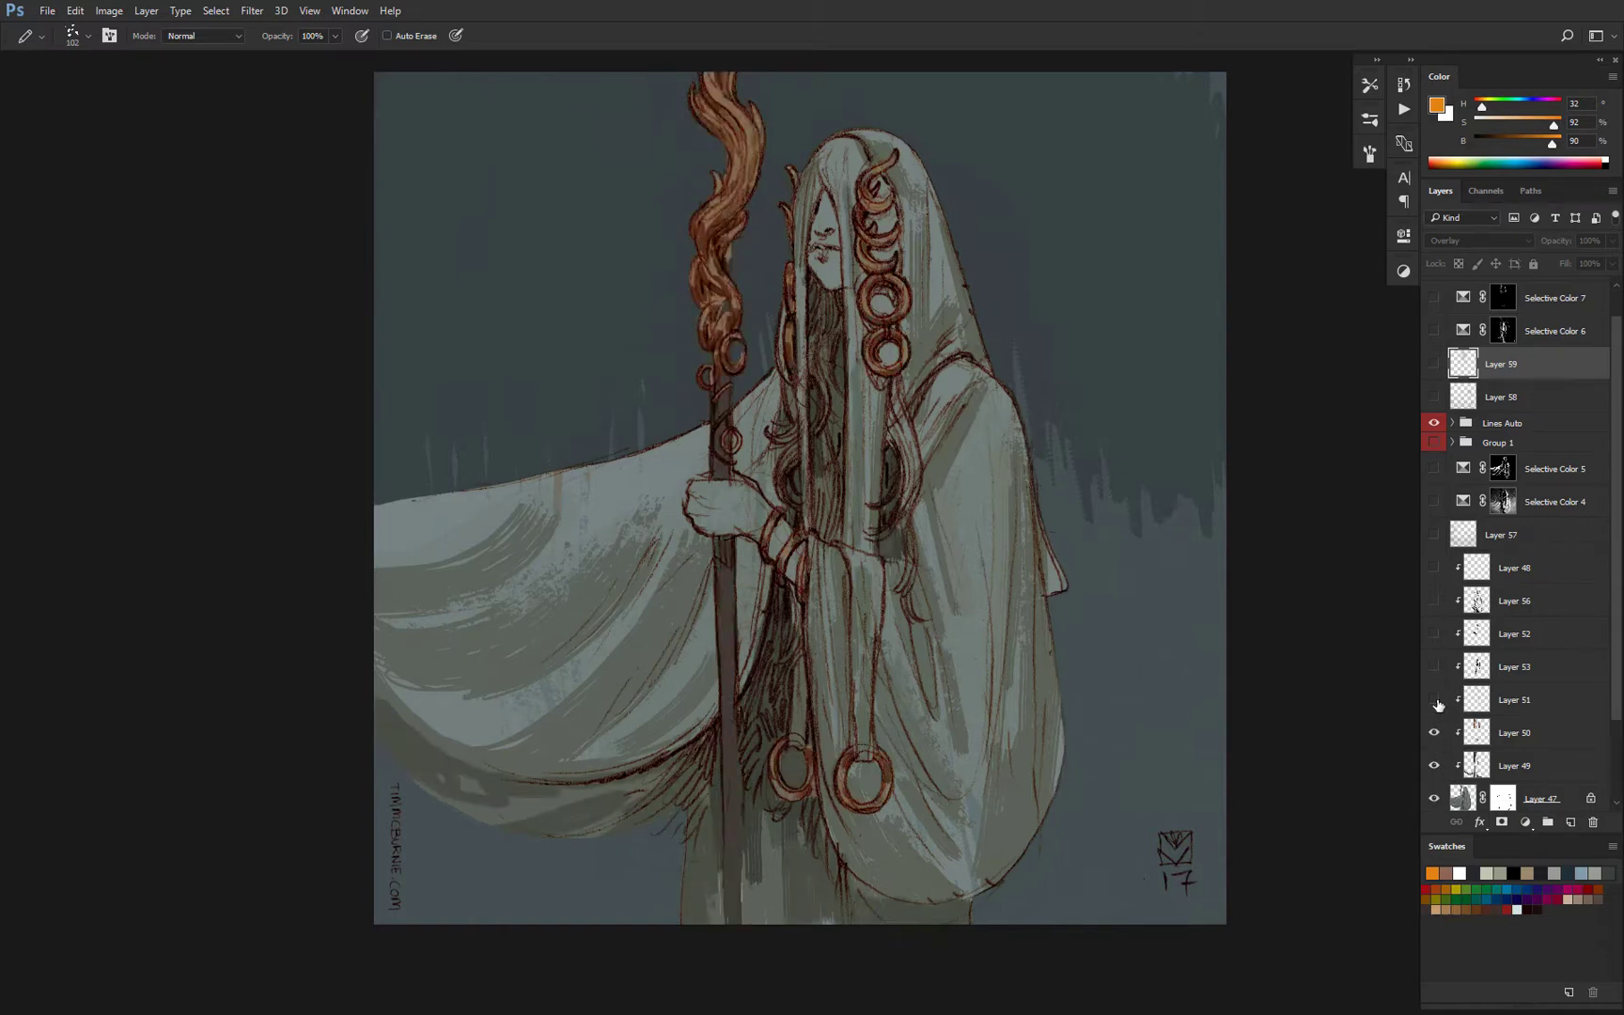
{"action": "left_click", "coordinate": [1434, 700]}
{"action": "left_click", "coordinate": [808, 449], "text": "ctrl"}
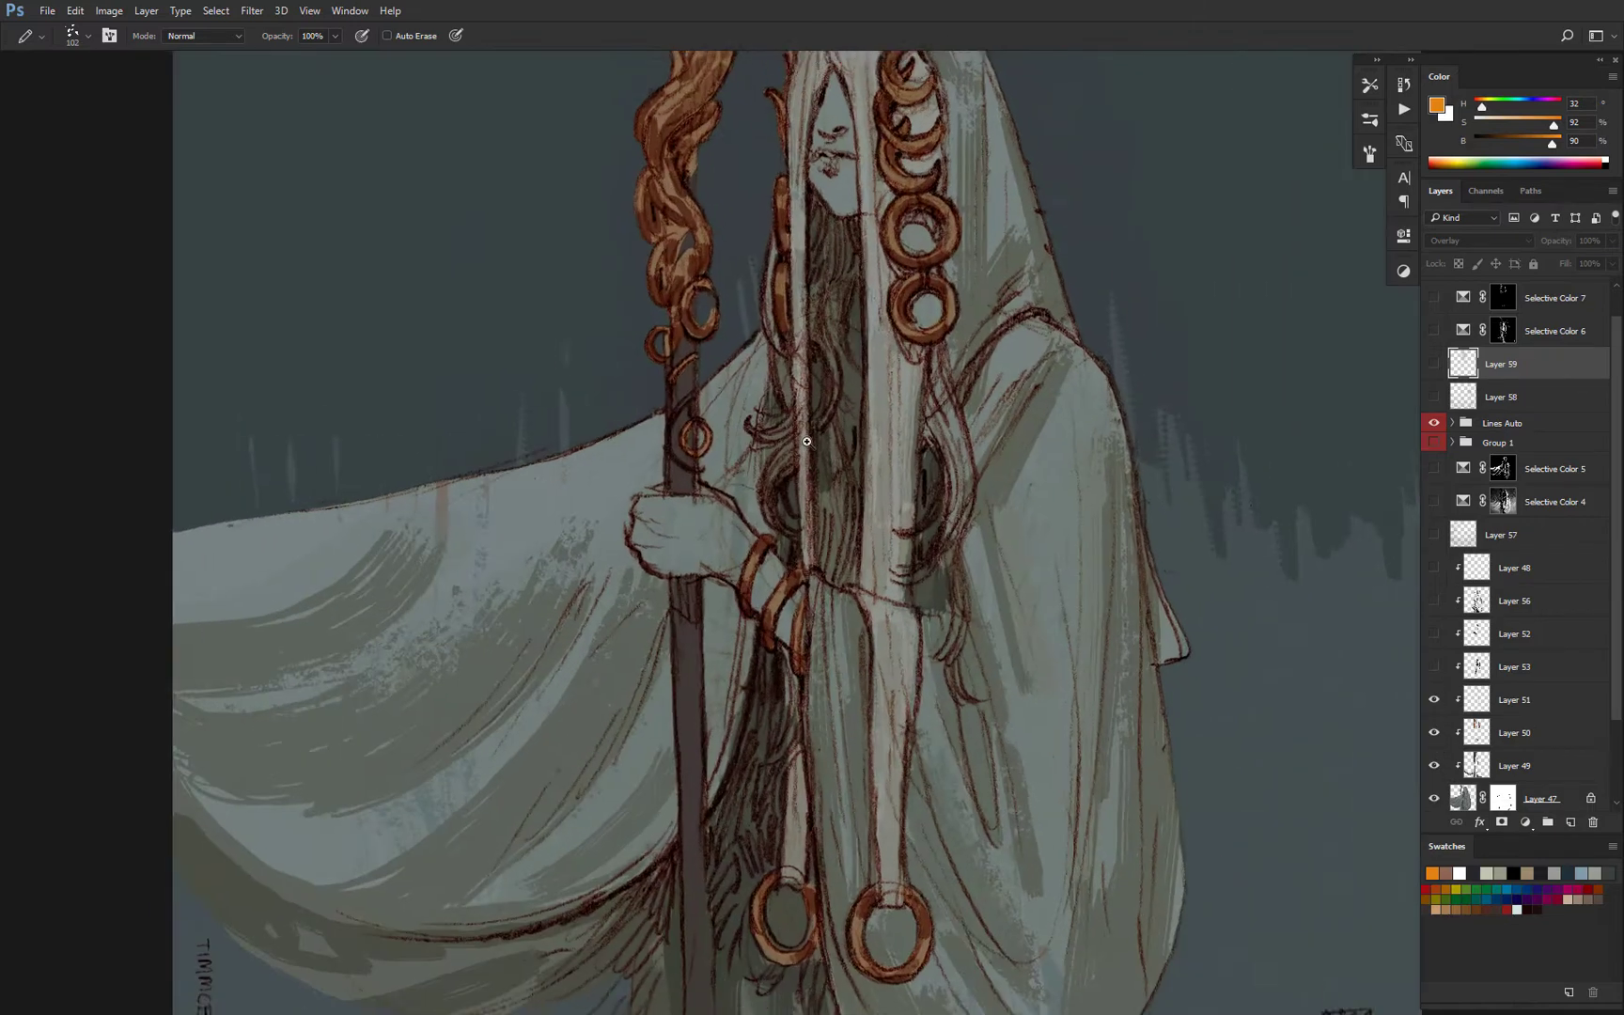
{"action": "left_click_drag", "start_coordinate": [810, 458], "coordinate": [876, 650]}
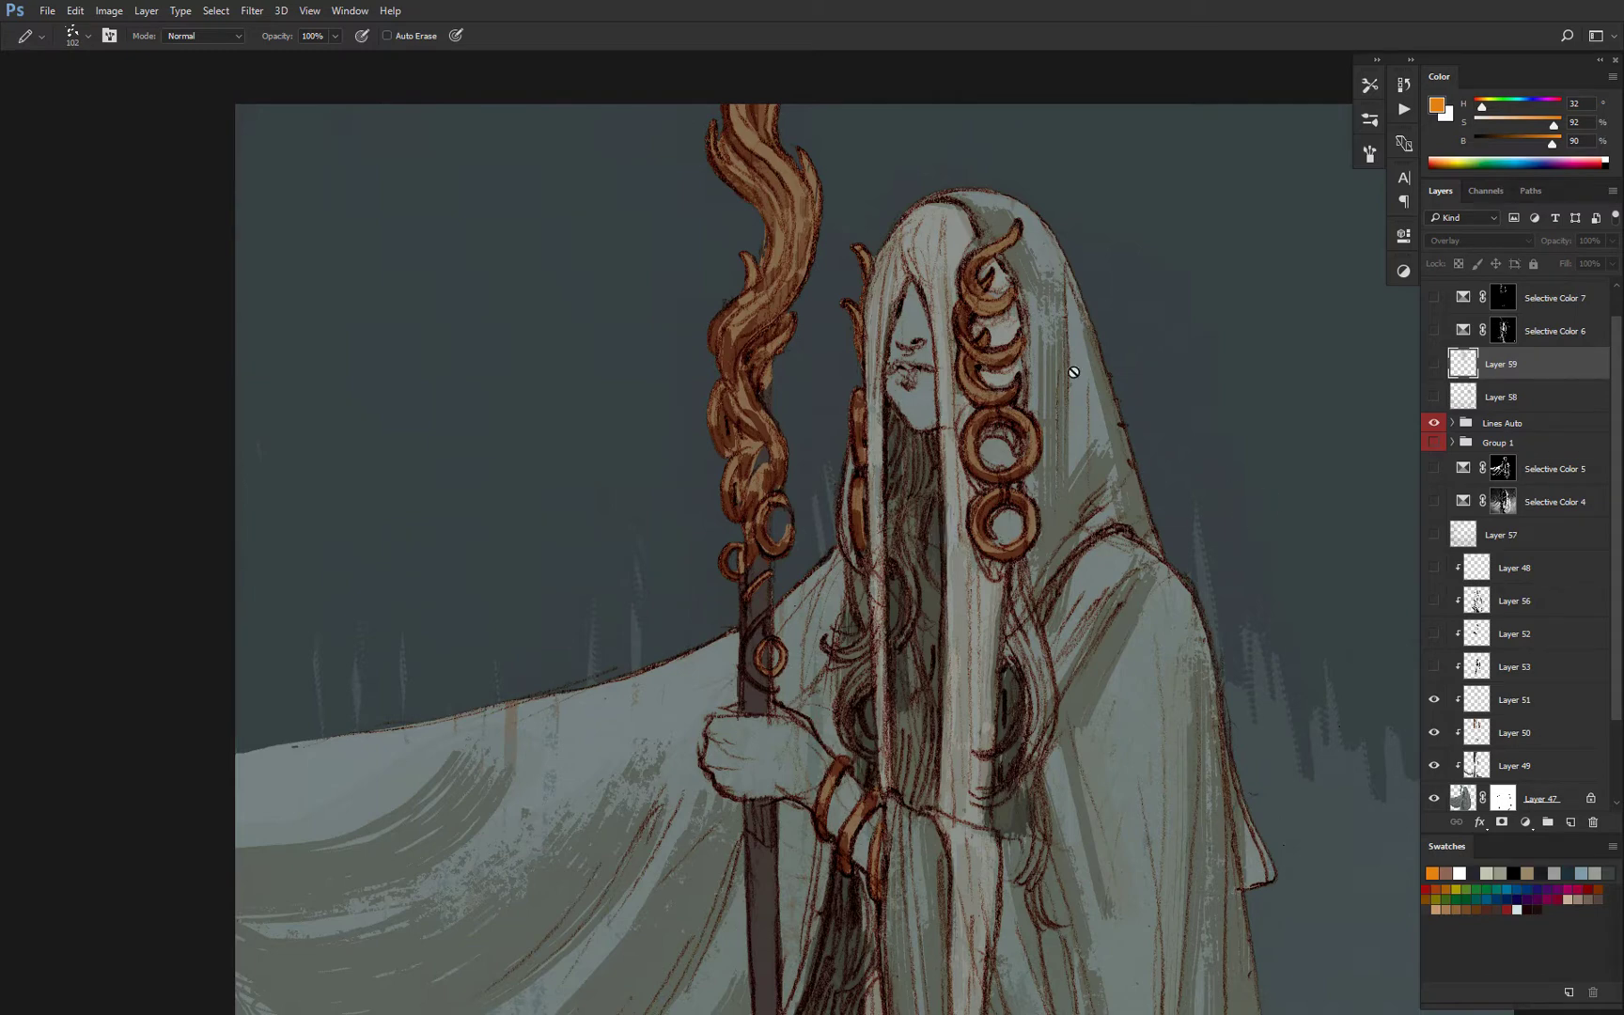
{"action": "left_click_drag", "start_coordinate": [999, 507], "coordinate": [1124, 435]}
{"action": "left_click", "coordinate": [1048, 524], "text": "alt"}
{"action": "left_click", "coordinate": [1101, 461], "text": "ctrl"}
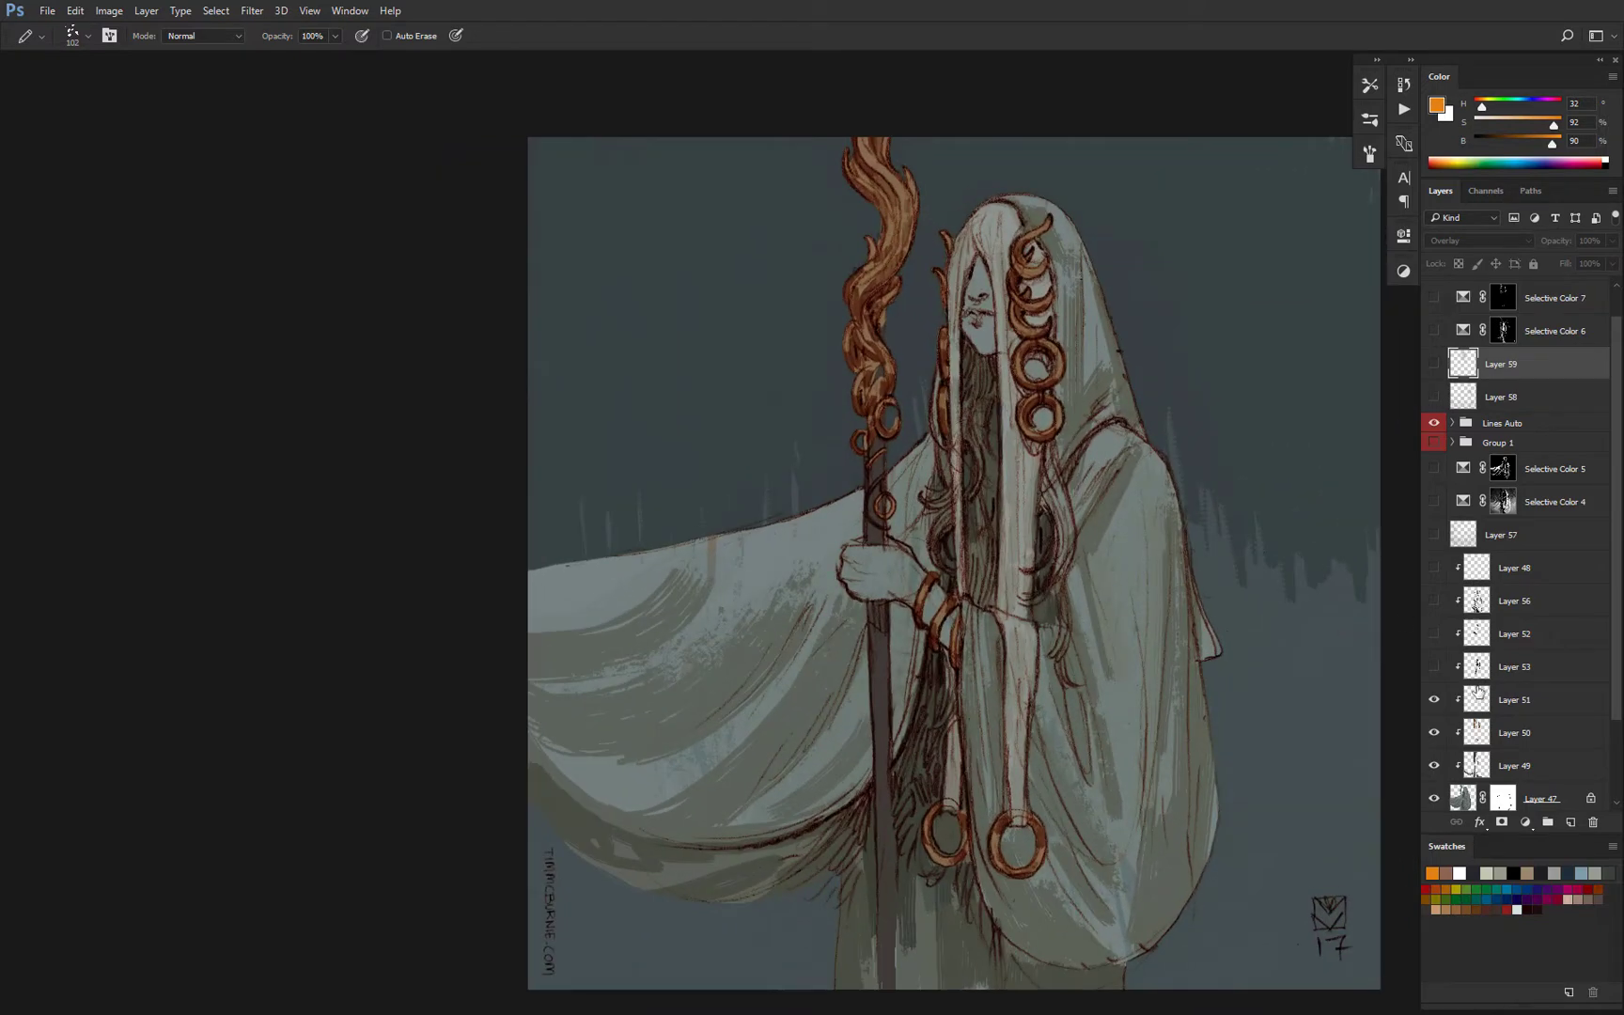
Show Layers 53, 52, 56, 48 and 57, Selective Color 5, Layers 58 and 59, and Selective Color 6 and 7.
{"action": "left_click", "coordinate": [1432, 568]}
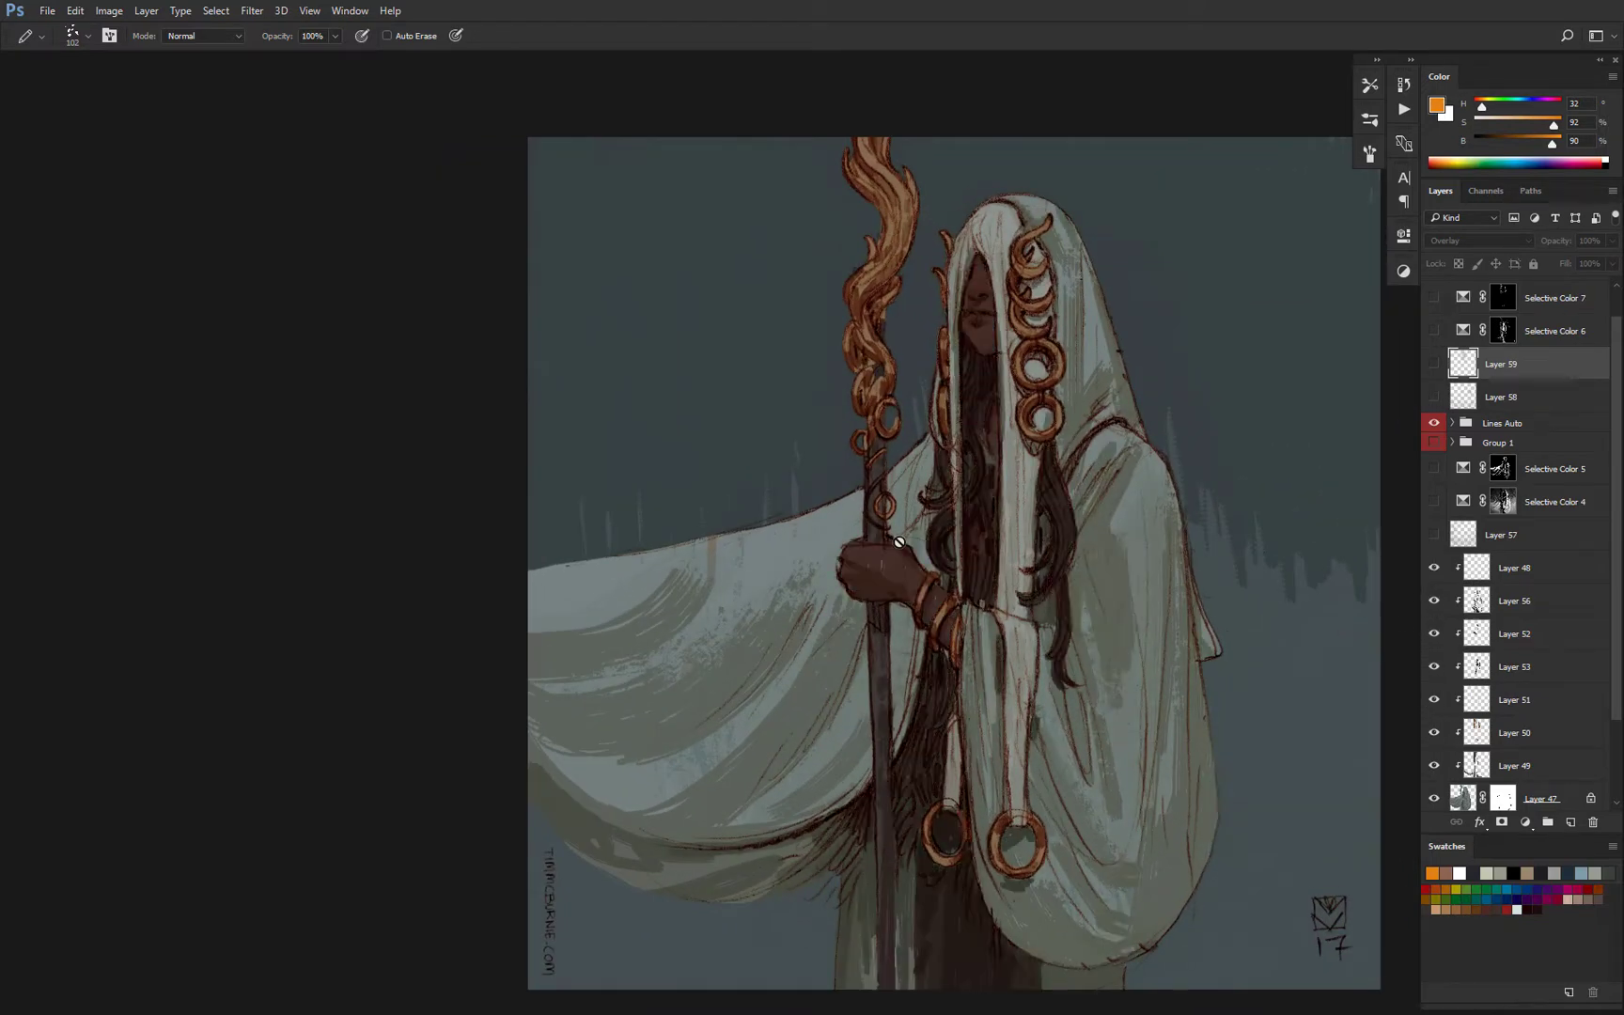
{"action": "left_click", "coordinate": [1434, 536]}
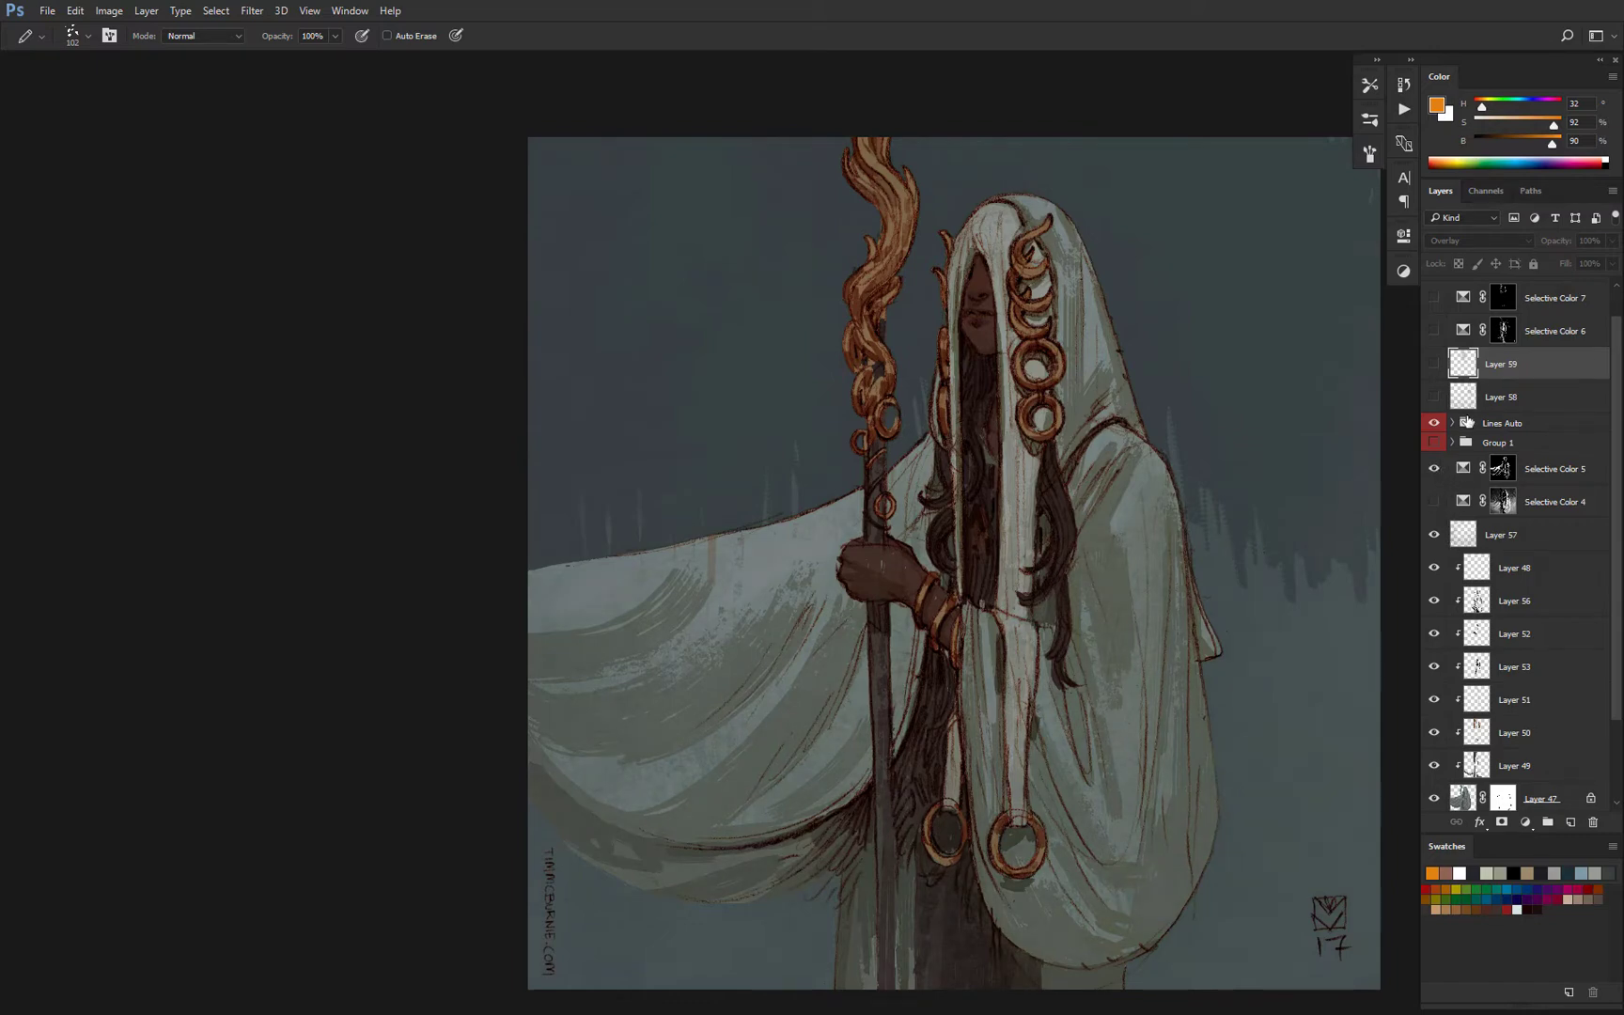
{"action": "left_click_drag", "start_coordinate": [1435, 401], "coordinate": [1433, 297]}
Leave full-screen view and close veiledpriestess2-01.psd without saving the changes.
{"action": "key", "text": "f"}
{"action": "key", "text": "f"}
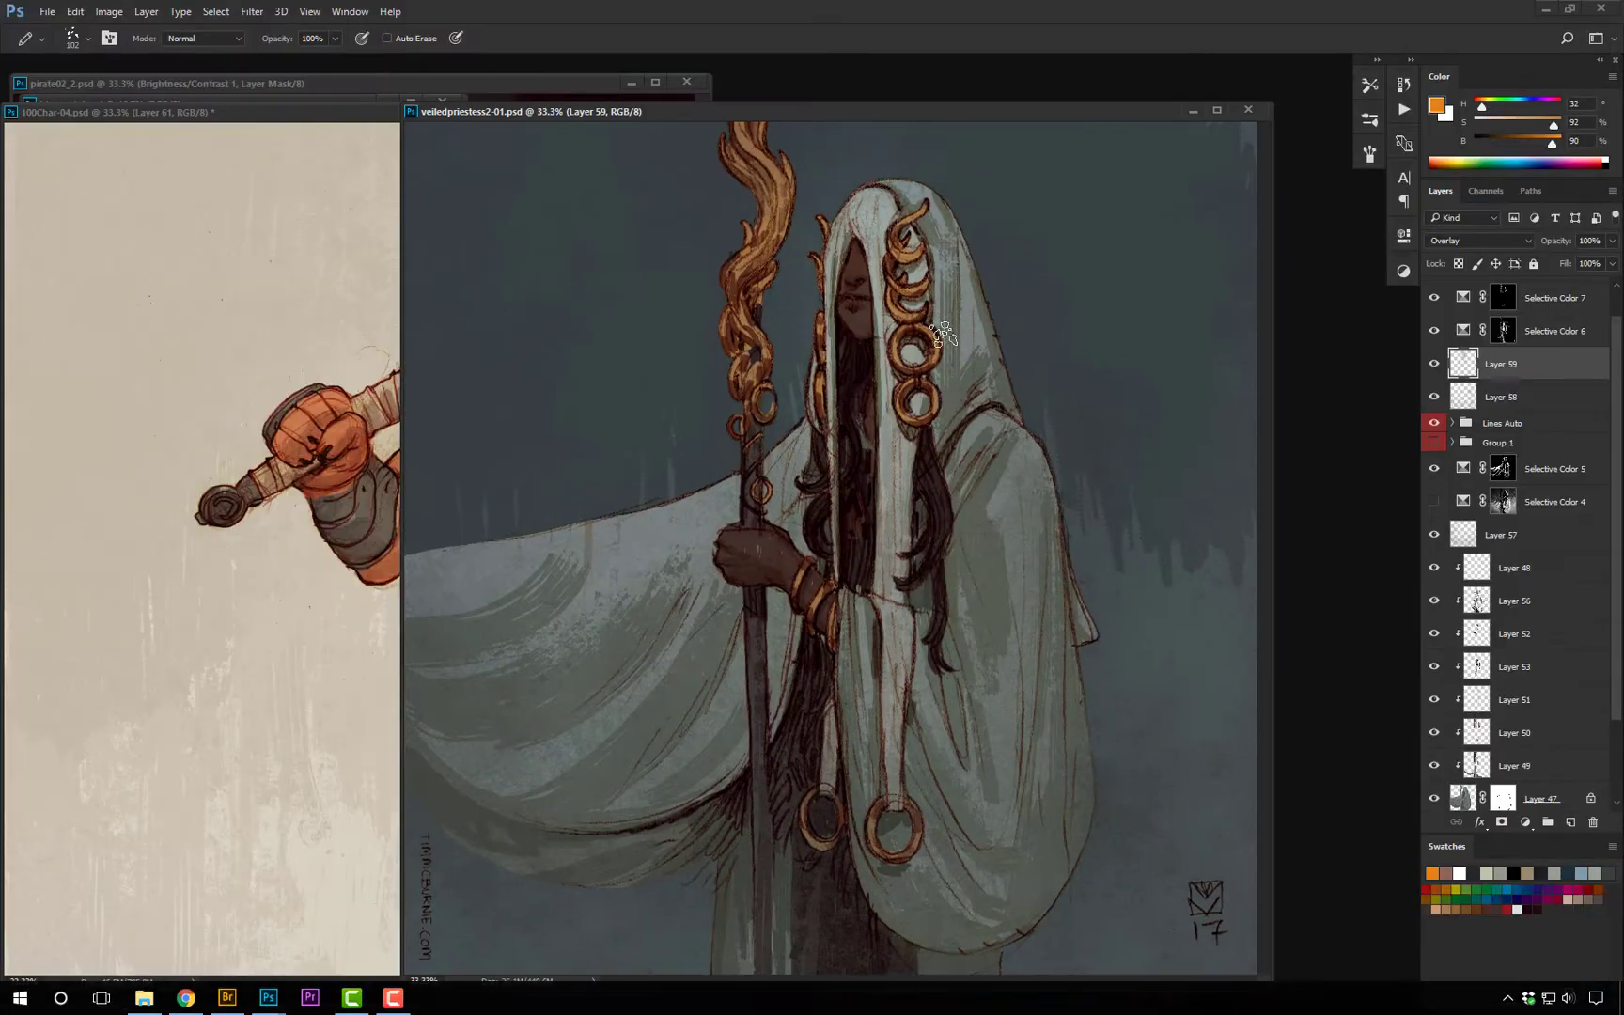
{"action": "left_click", "coordinate": [1248, 110]}
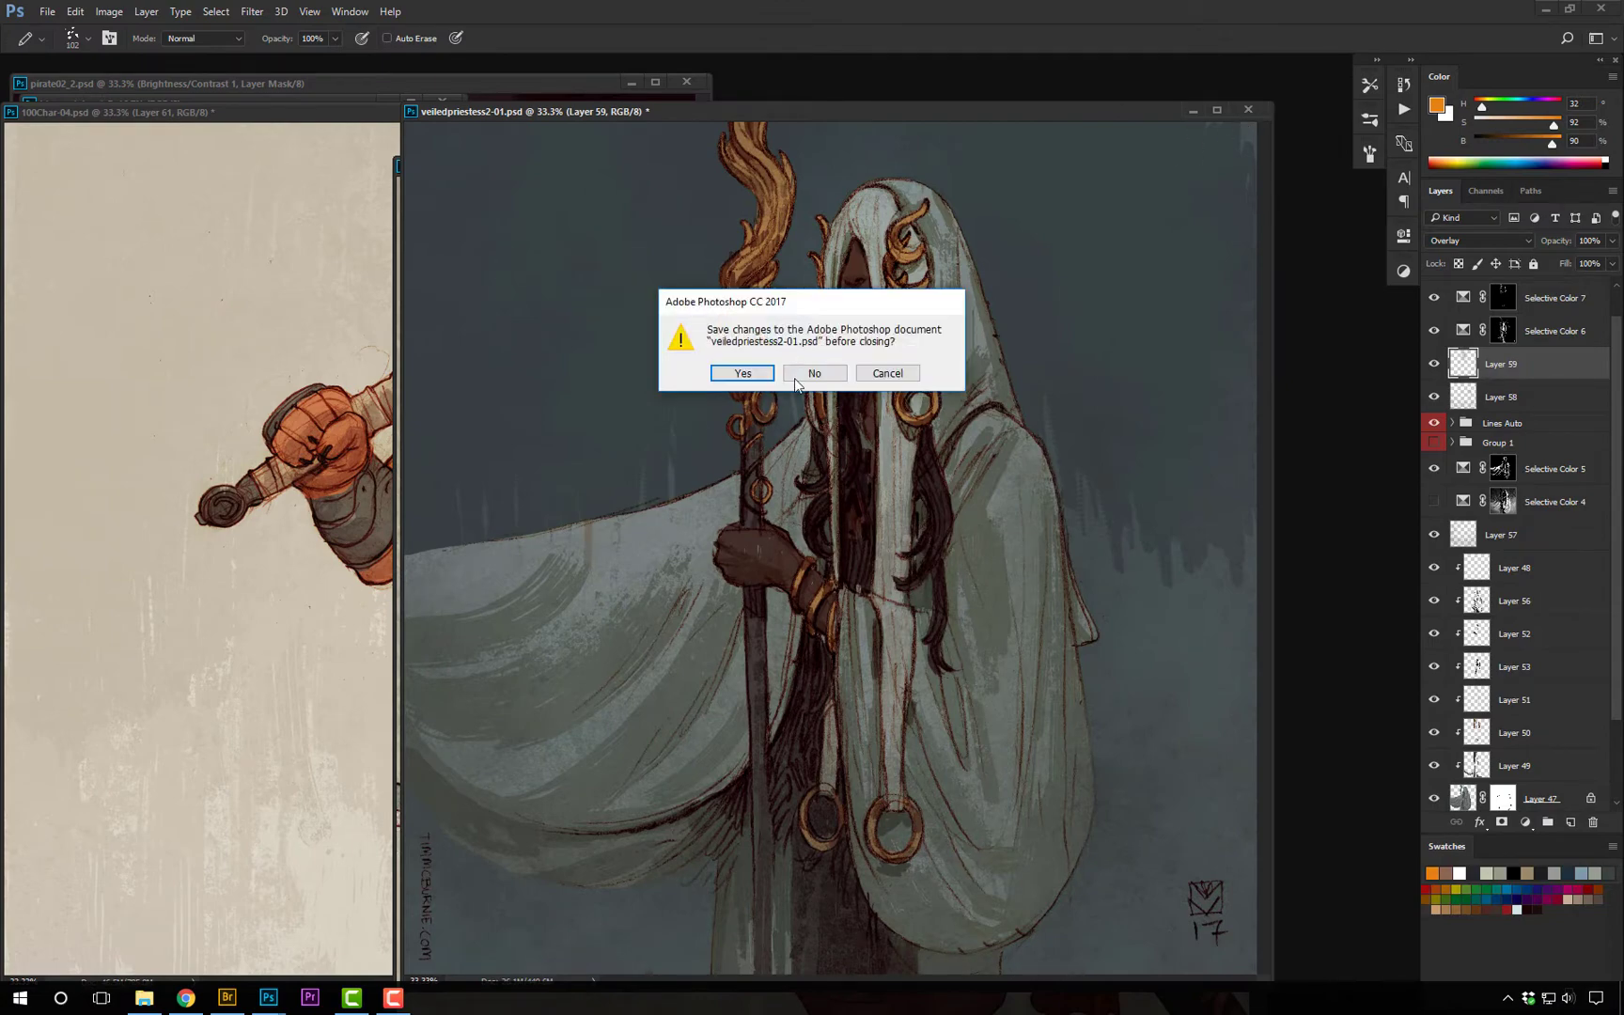
{"action": "left_click", "coordinate": [815, 374]}
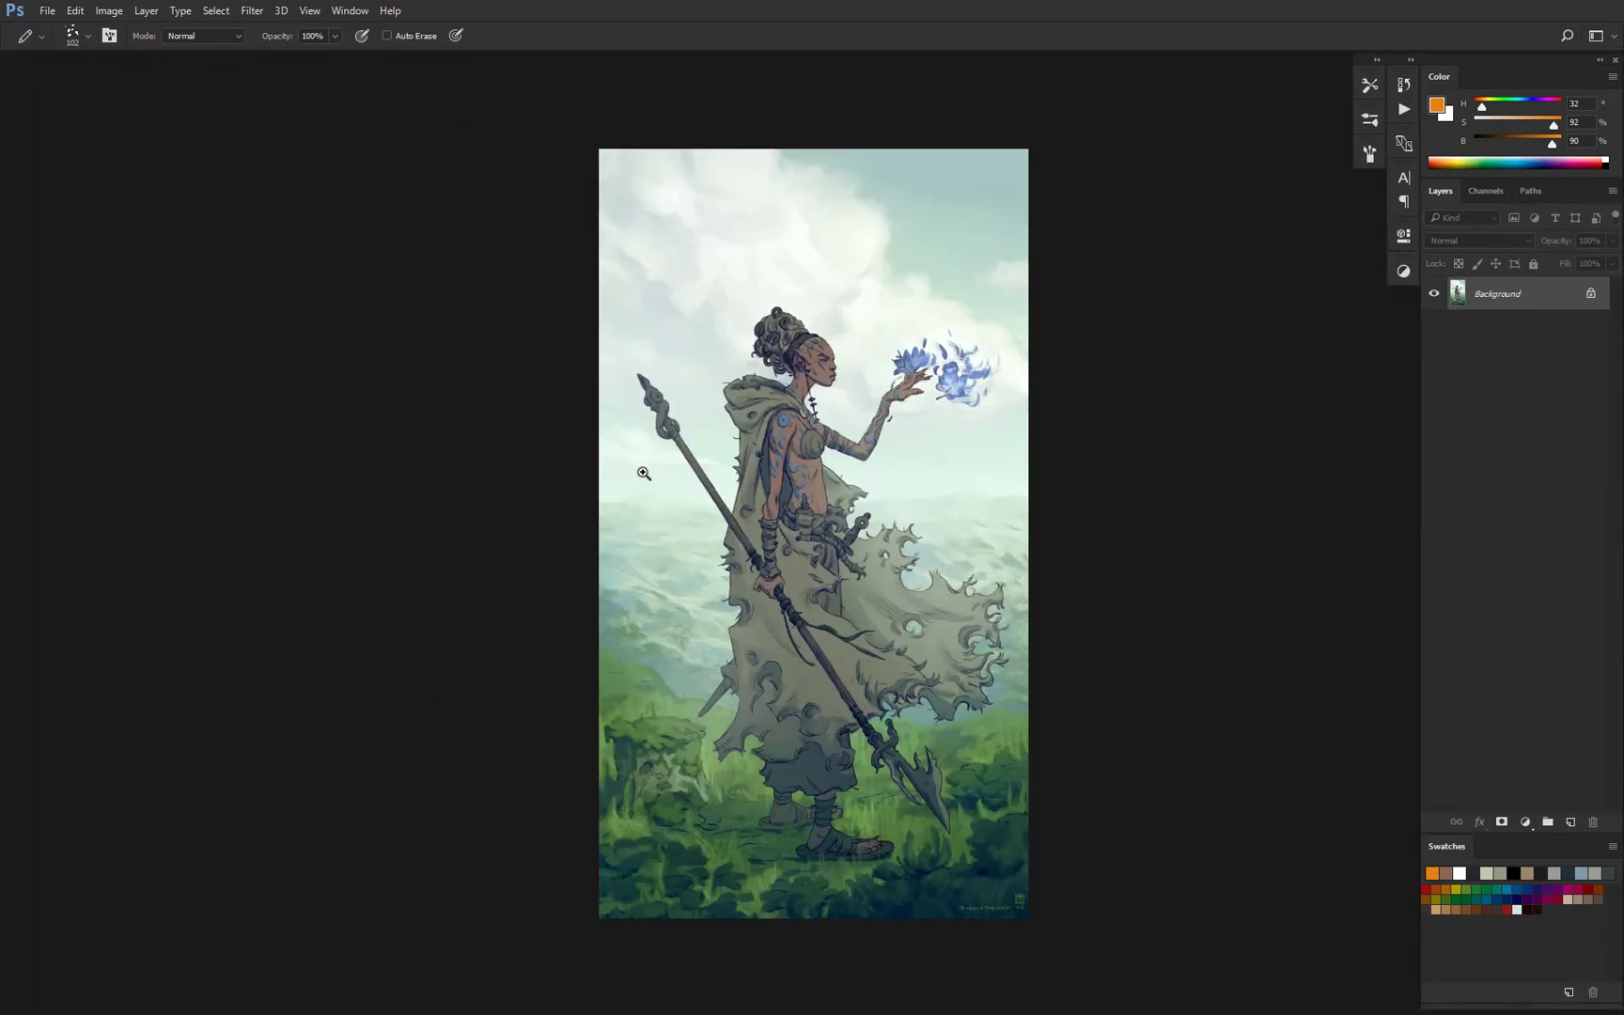
Examine the spear-carrying figure up close, from the grass and tattered cloak to the tattoos and blue flower.
{"action": "key", "text": "ctrl+plus"}
{"action": "left_click_drag", "start_coordinate": [1020, 949], "coordinate": [965, 720]}
{"action": "left_click_drag", "start_coordinate": [964, 541], "coordinate": [1037, 413]}
{"action": "left_click", "coordinate": [850, 359], "text": "ctrl"}
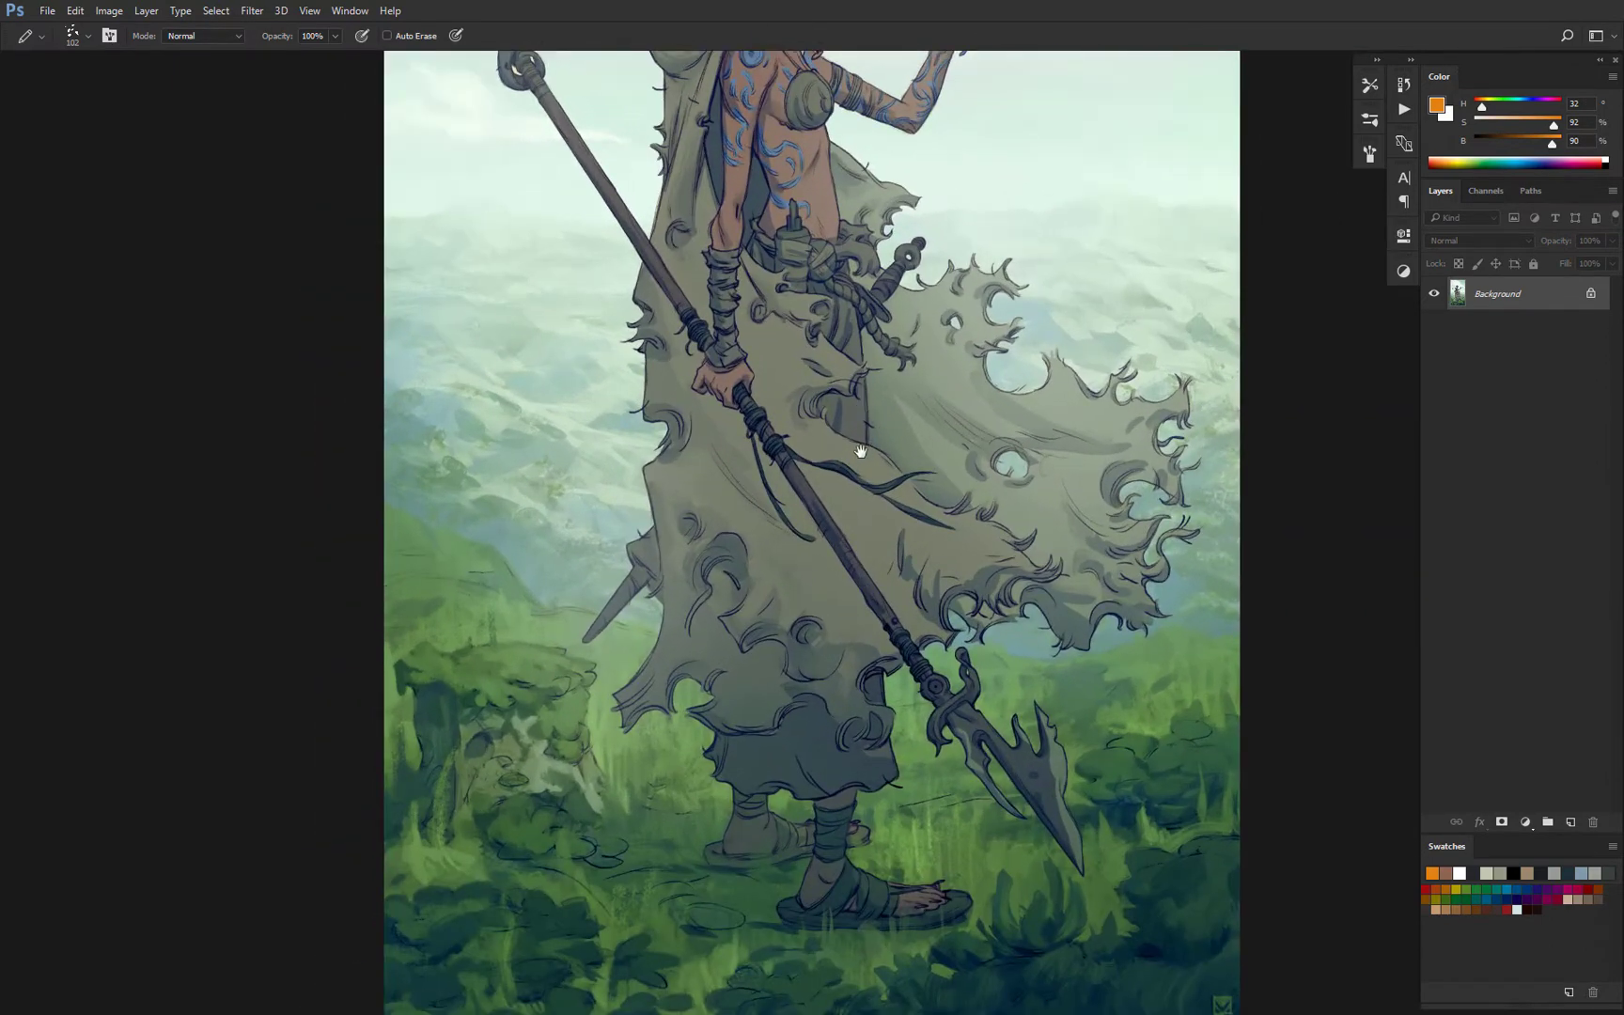
{"action": "left_click_drag", "start_coordinate": [860, 454], "coordinate": [902, 637]}
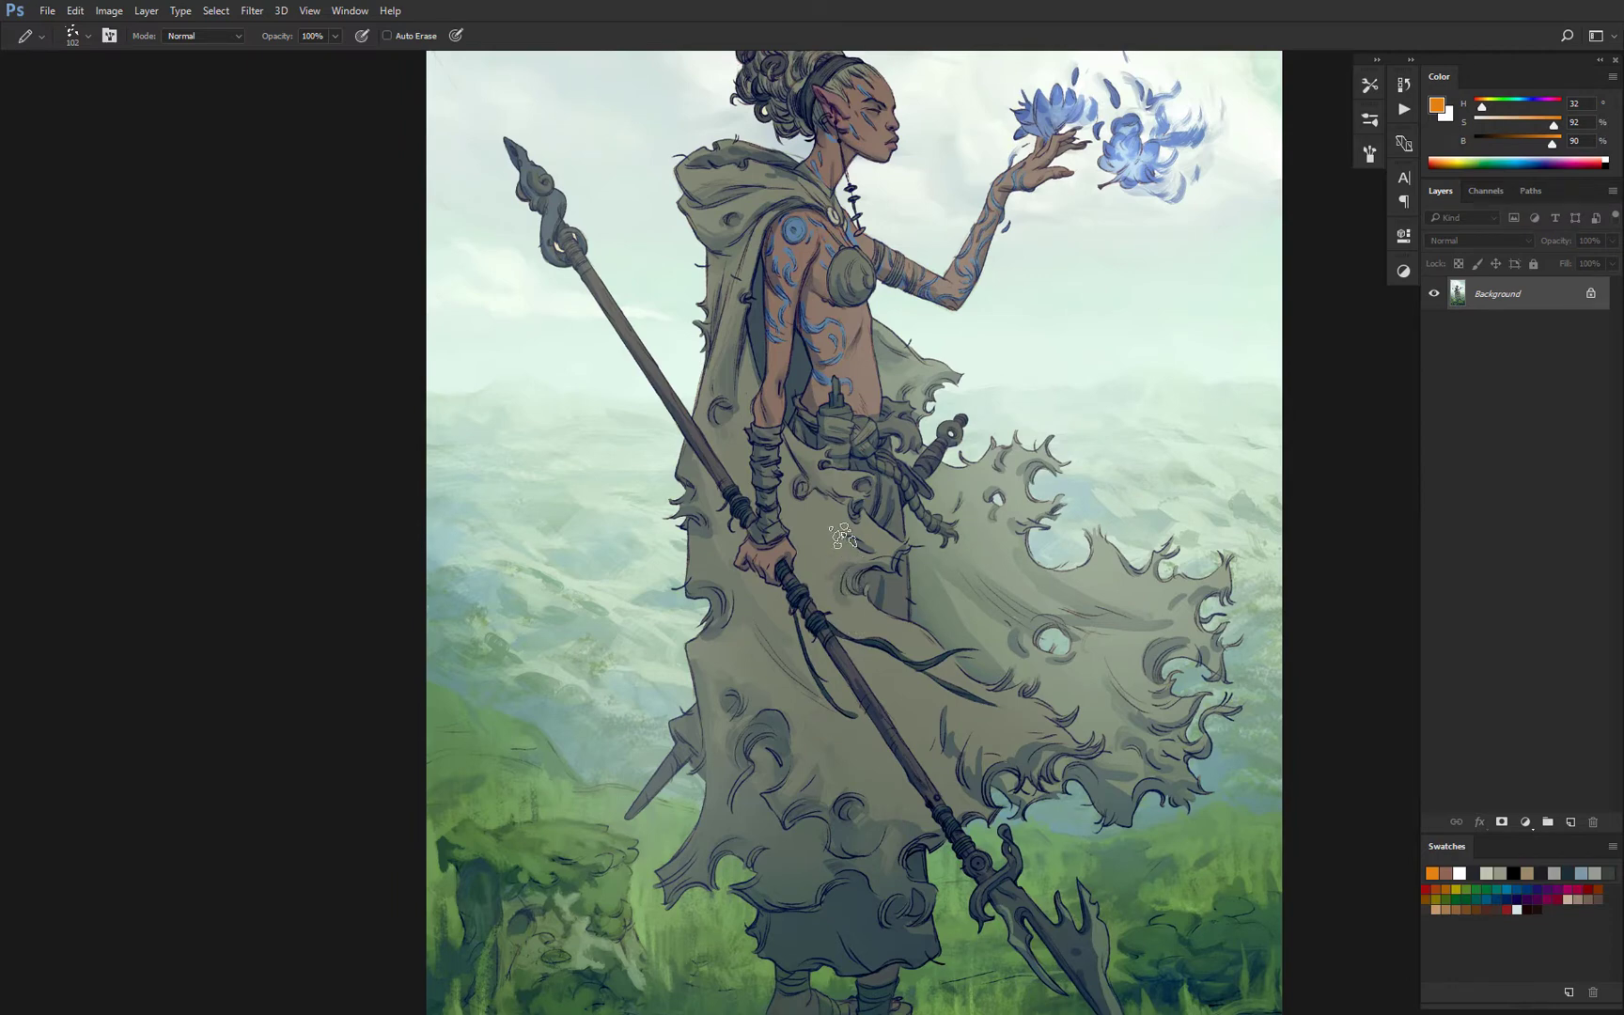
{"action": "left_click_drag", "start_coordinate": [844, 500], "coordinate": [857, 546]}
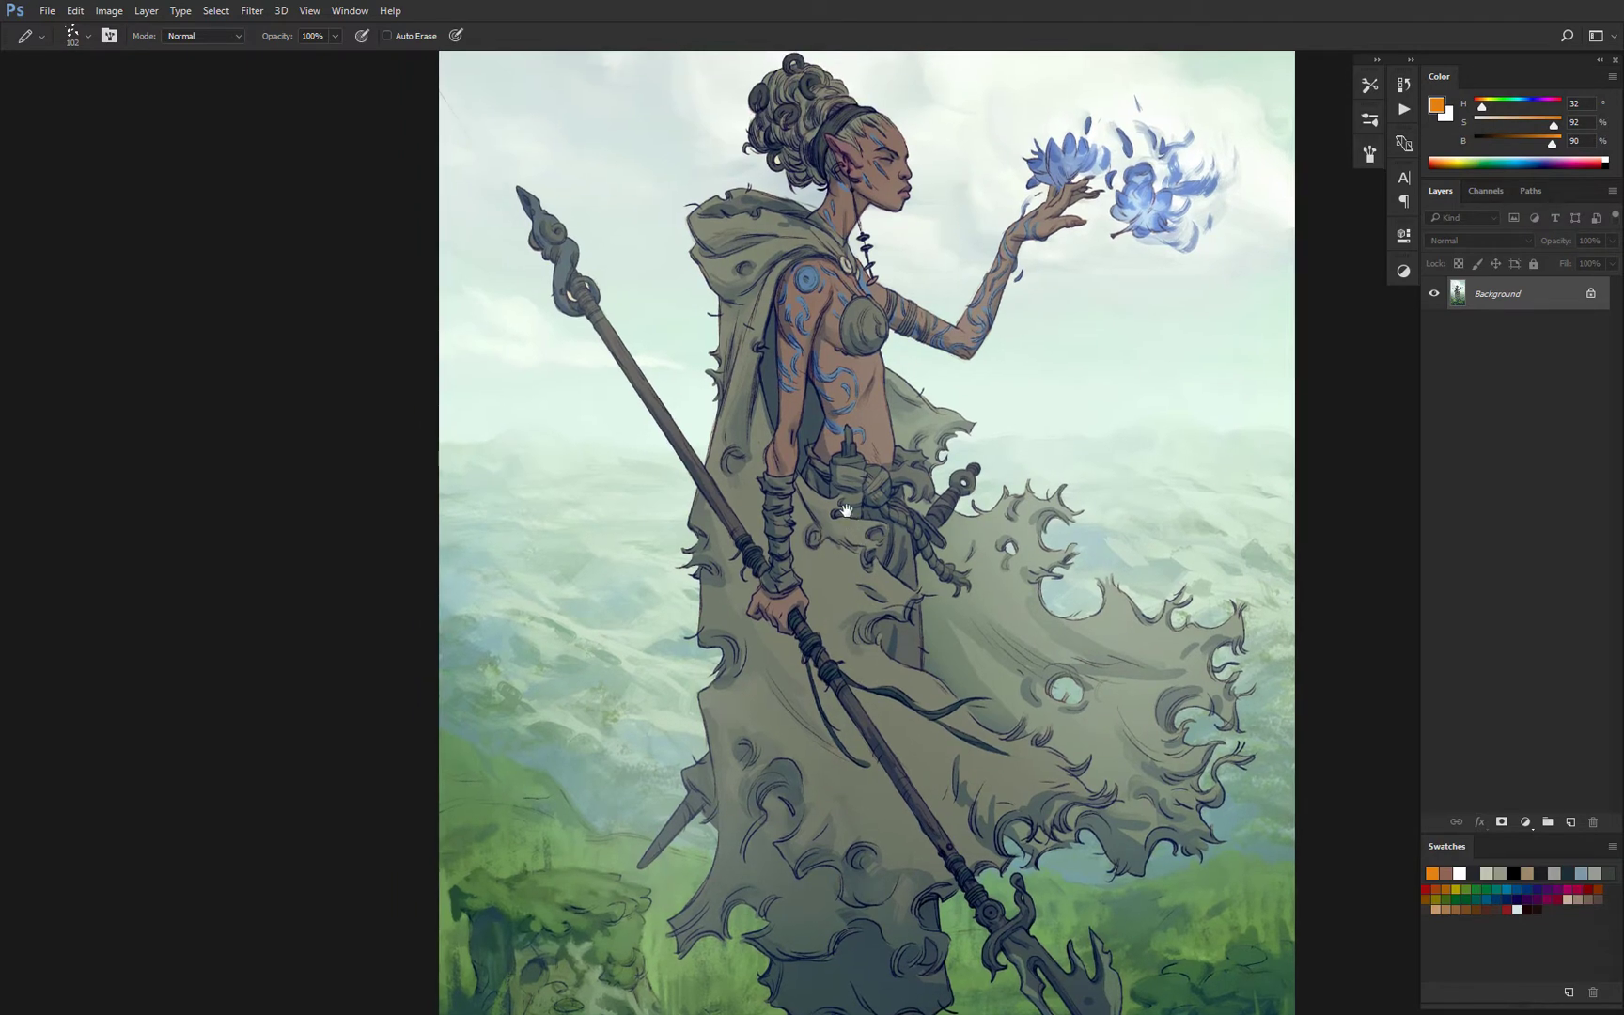
{"action": "left_click_drag", "start_coordinate": [805, 495], "coordinate": [806, 387]}
{"action": "left_click_drag", "start_coordinate": [765, 498], "coordinate": [777, 592]}
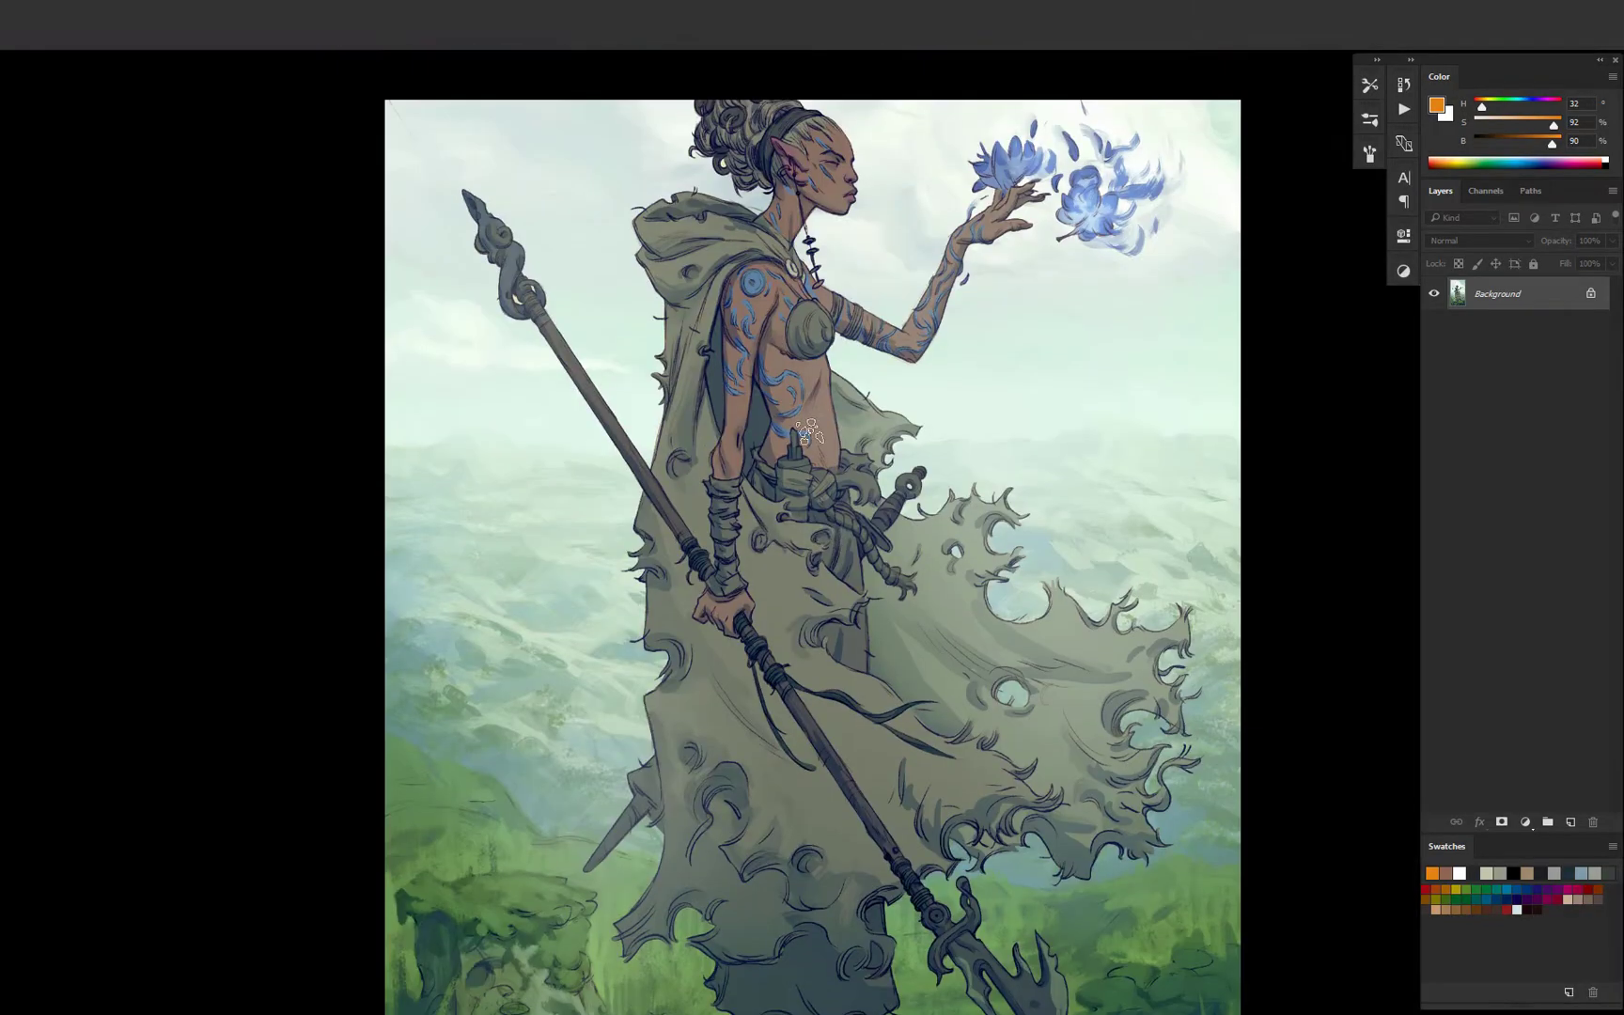
Return blue-petal.psd to a floating window and move it over the 100Char-04.psd window.
{"action": "key", "text": "Tab"}
{"action": "key", "text": "r"}
{"action": "left_click_drag", "start_coordinate": [647, 369], "coordinate": [658, 437]}
{"action": "key", "text": "Escape"}
{"action": "key", "text": "f"}
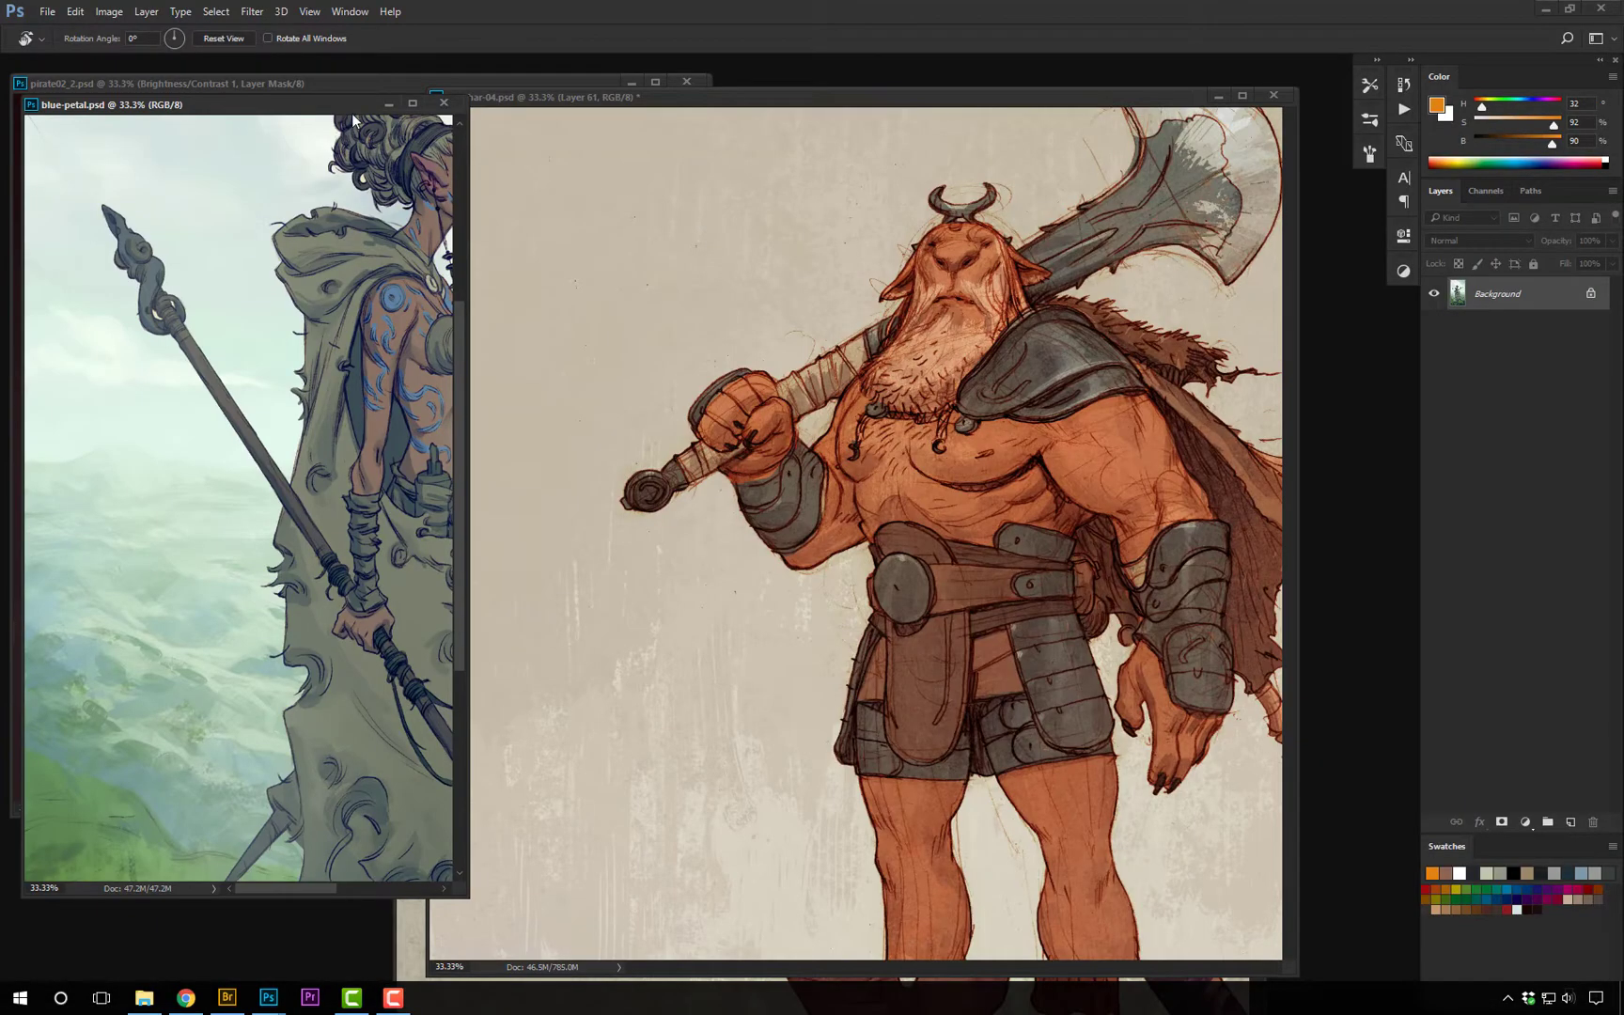
{"action": "left_click_drag", "start_coordinate": [350, 107], "coordinate": [742, 128]}
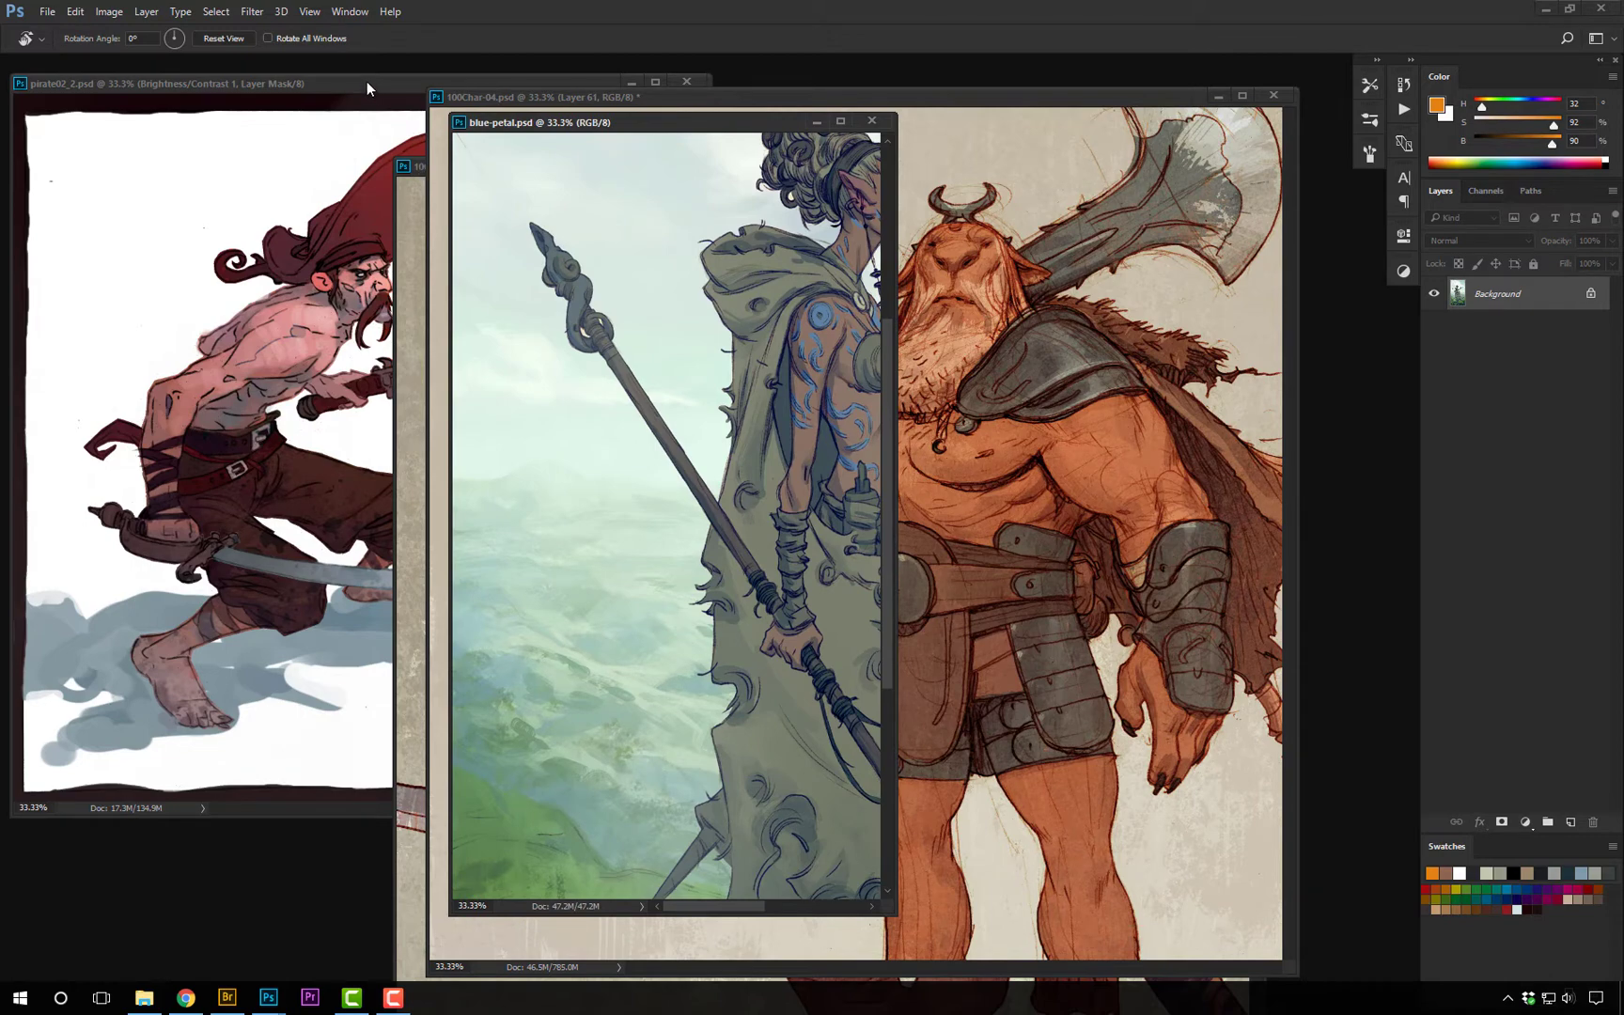
Bring pirate02_2.psd forward in full-screen view and frame the whole pirate figure.
{"action": "left_click_drag", "start_coordinate": [366, 88], "coordinate": [558, 117]}
{"action": "key", "text": "ctrl+plus"}
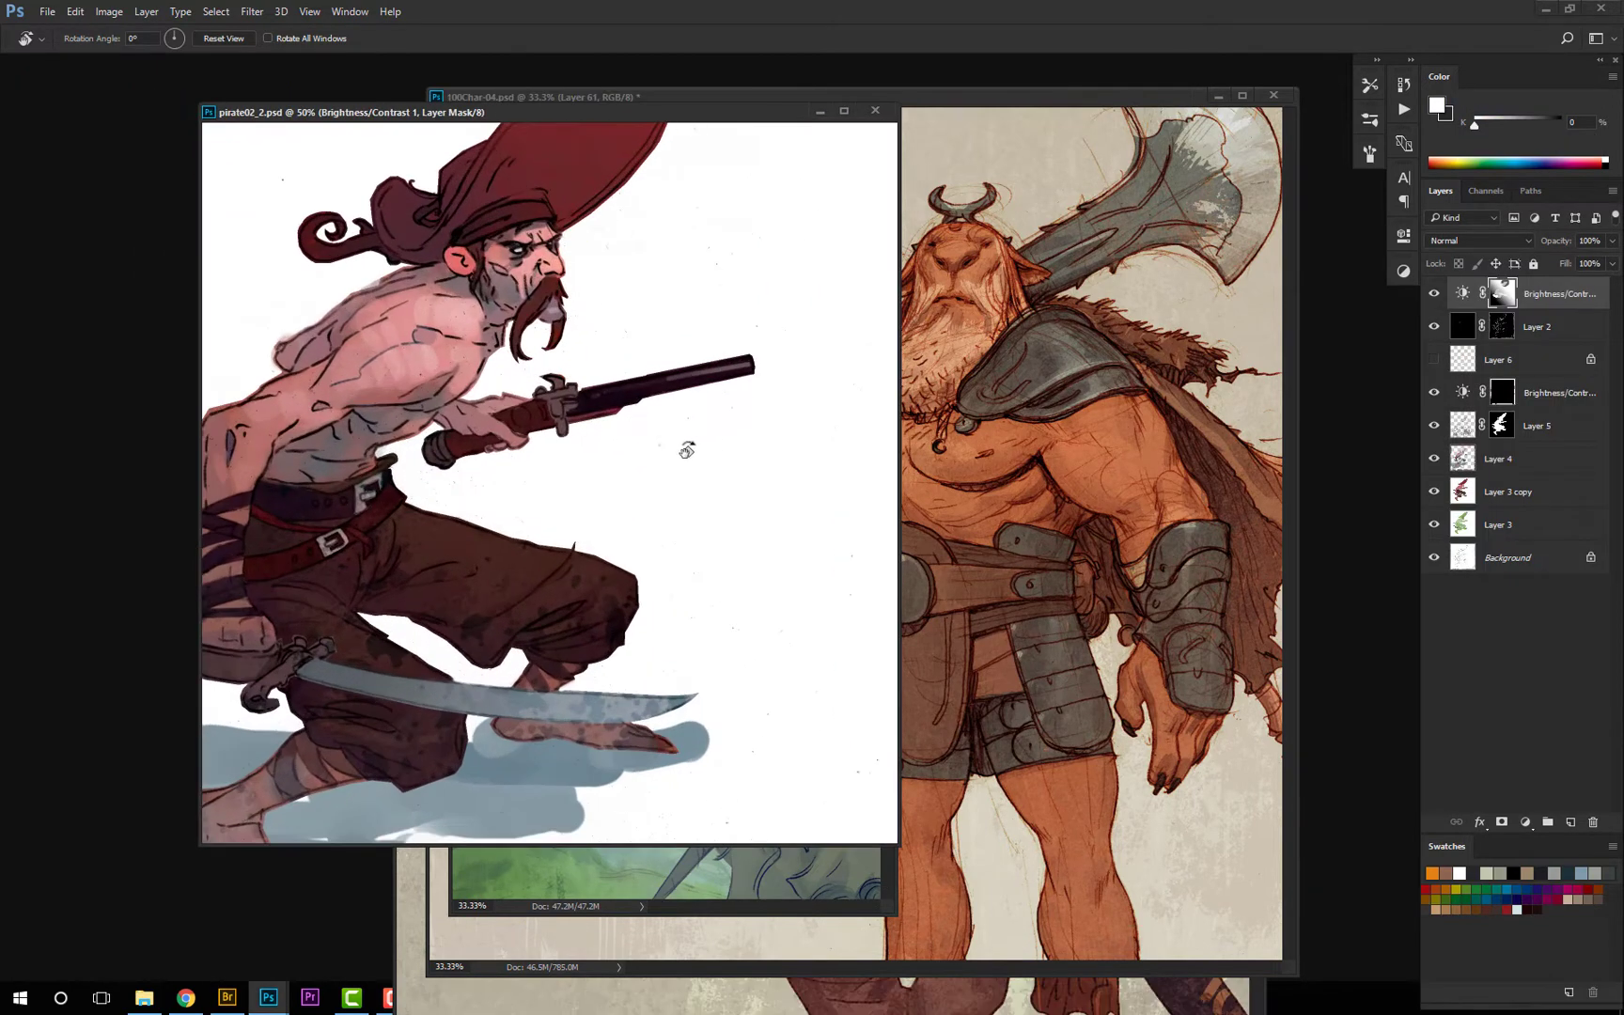
{"action": "key", "text": "f"}
{"action": "key", "text": "ctrl+minus"}
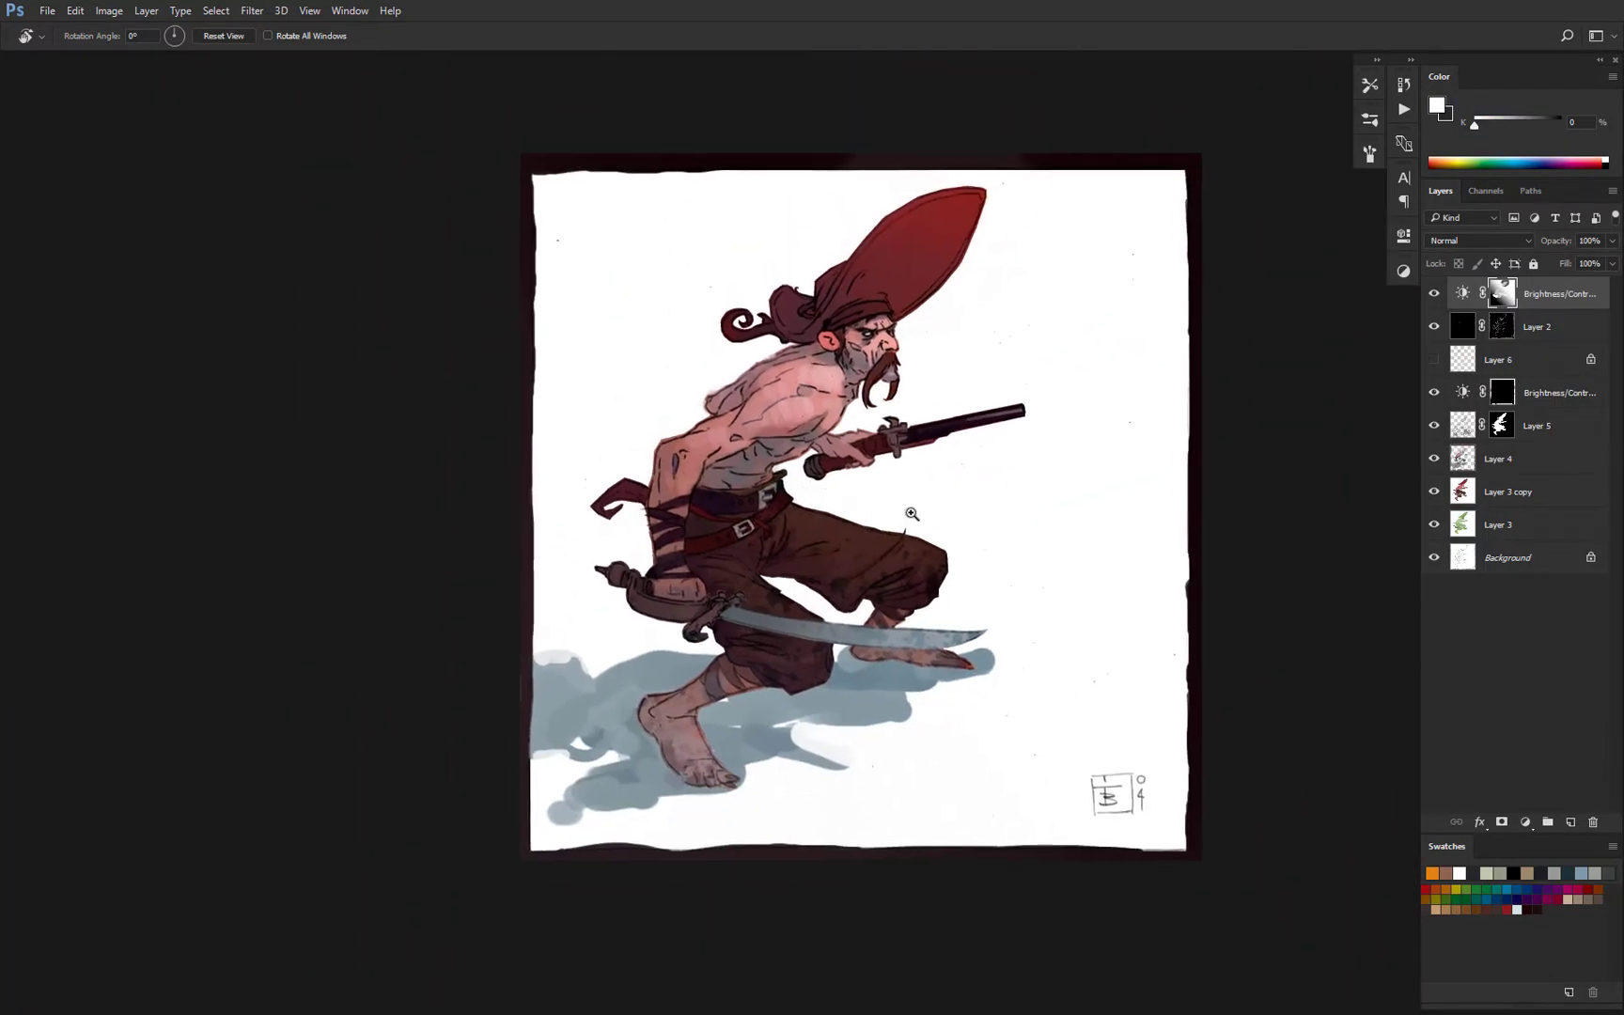
{"action": "left_click", "coordinate": [911, 514], "text": "ctrl"}
{"action": "left_click_drag", "start_coordinate": [896, 468], "coordinate": [918, 546]}
{"action": "left_click", "coordinate": [908, 486], "text": "alt"}
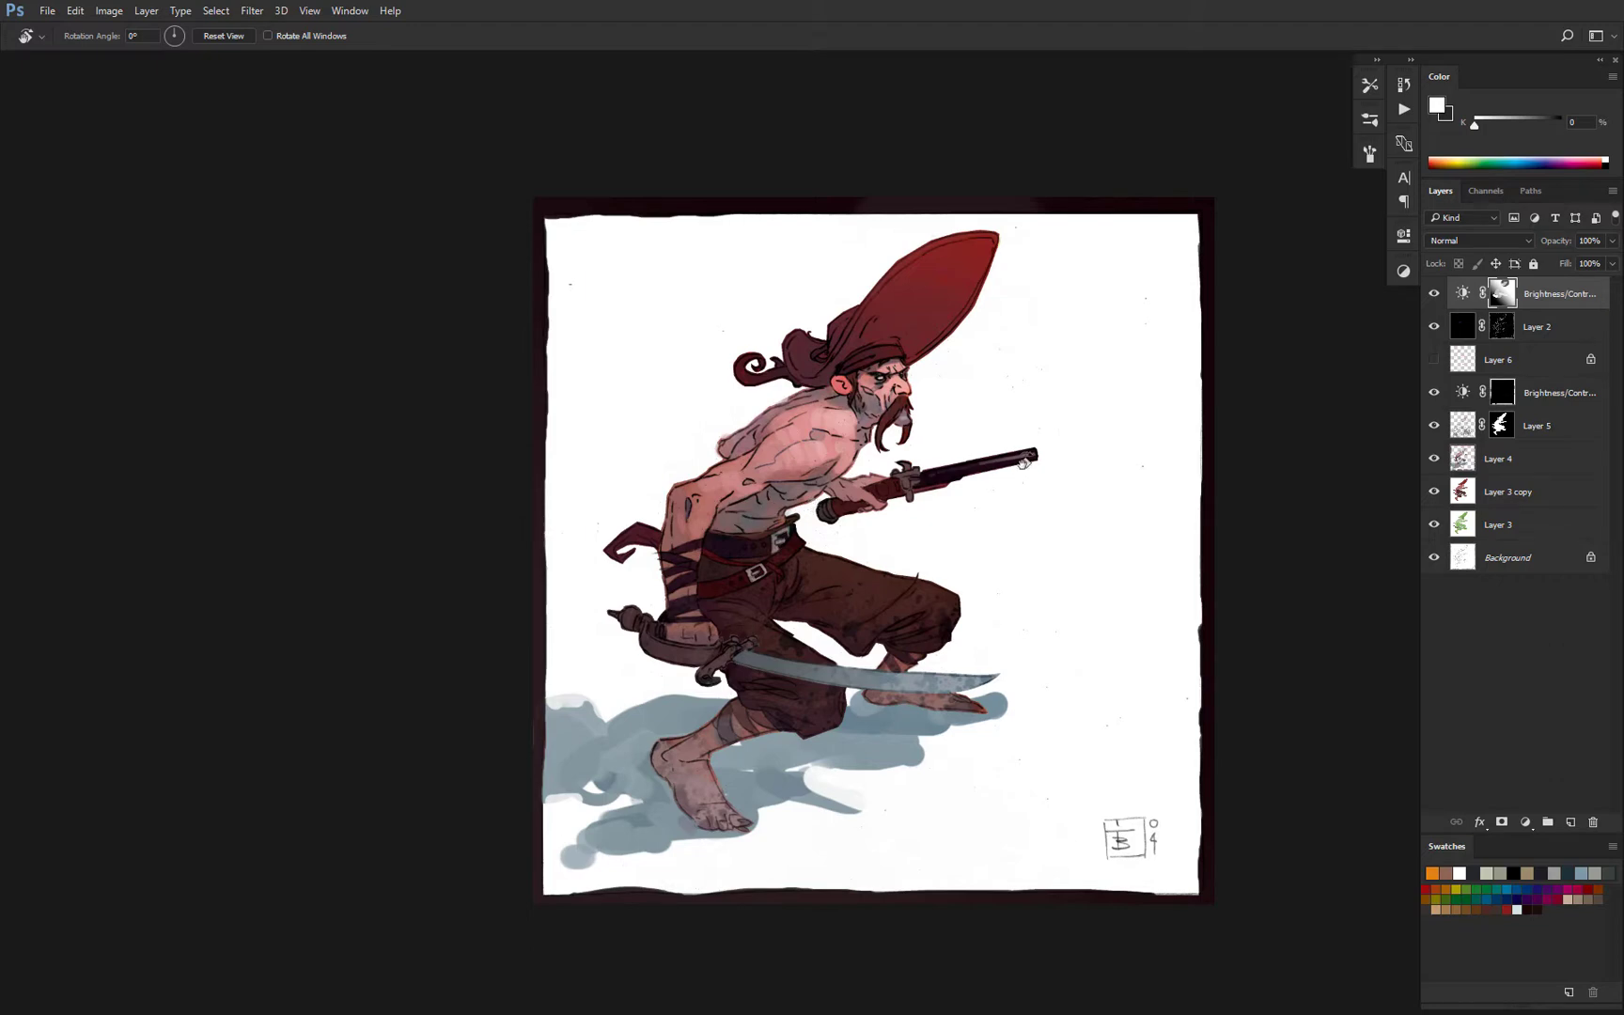
Hide the topmost Brightness/Contrast layer, inspect the Layer 2 mask on its own, and look up that mask among the channels.
{"action": "left_click", "coordinate": [1435, 294]}
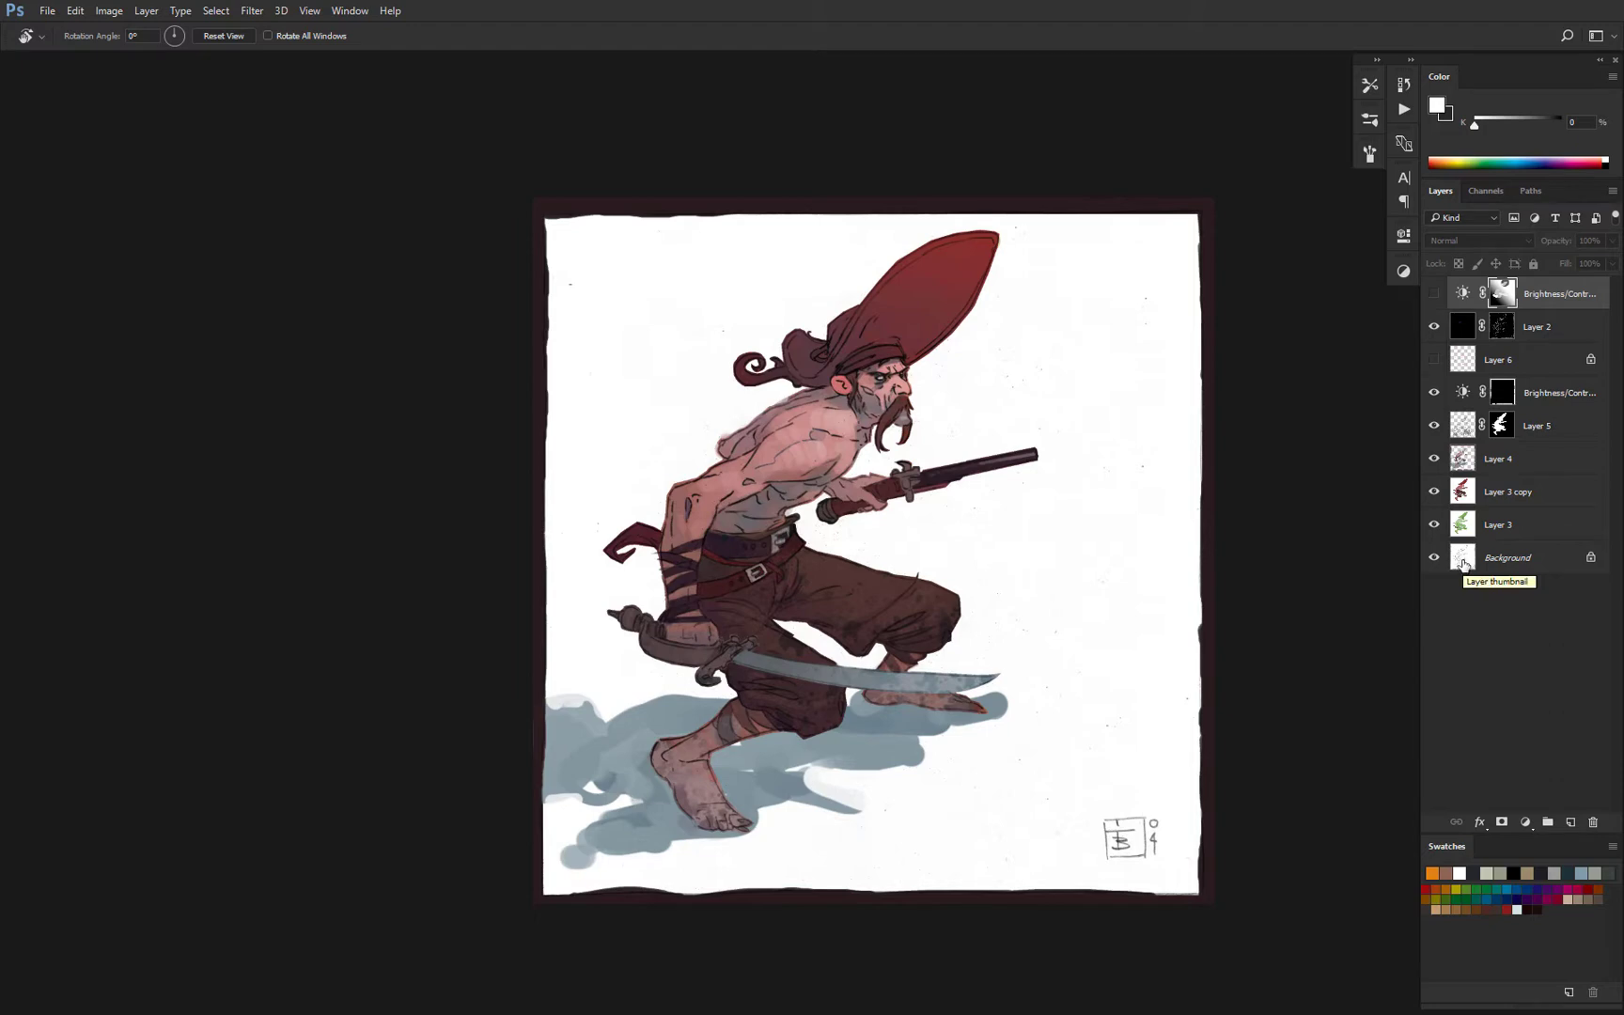
{"action": "left_click", "coordinate": [1501, 329], "text": "alt"}
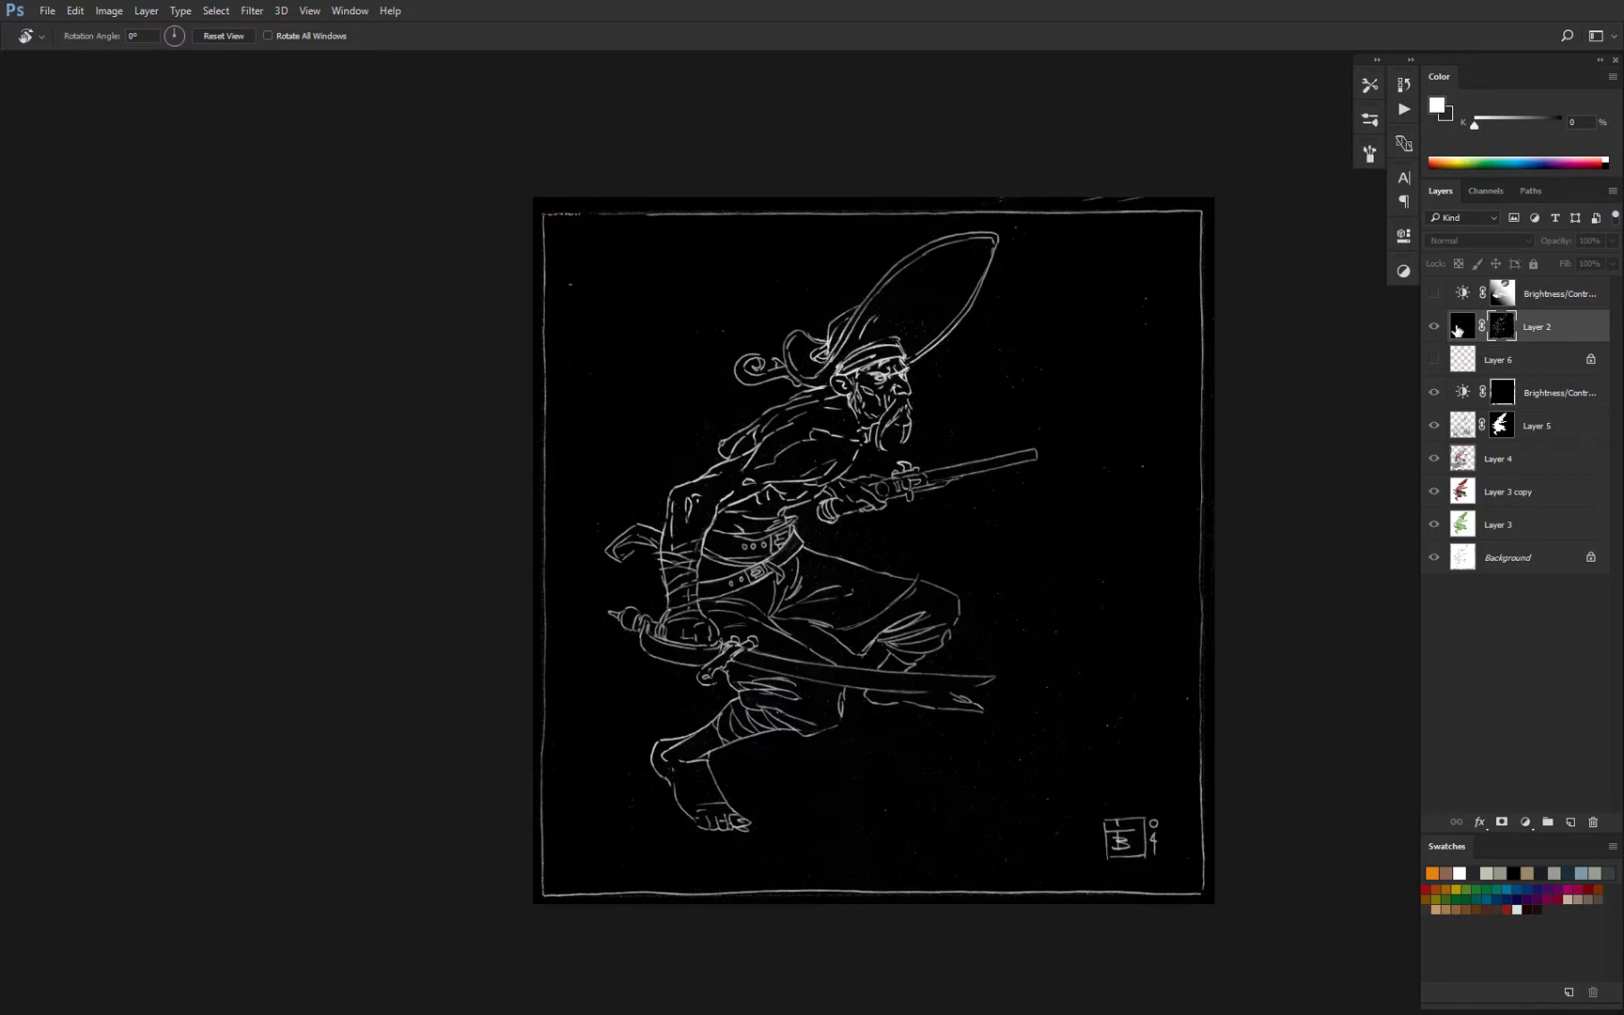
{"action": "left_click", "coordinate": [1512, 331], "text": "alt"}
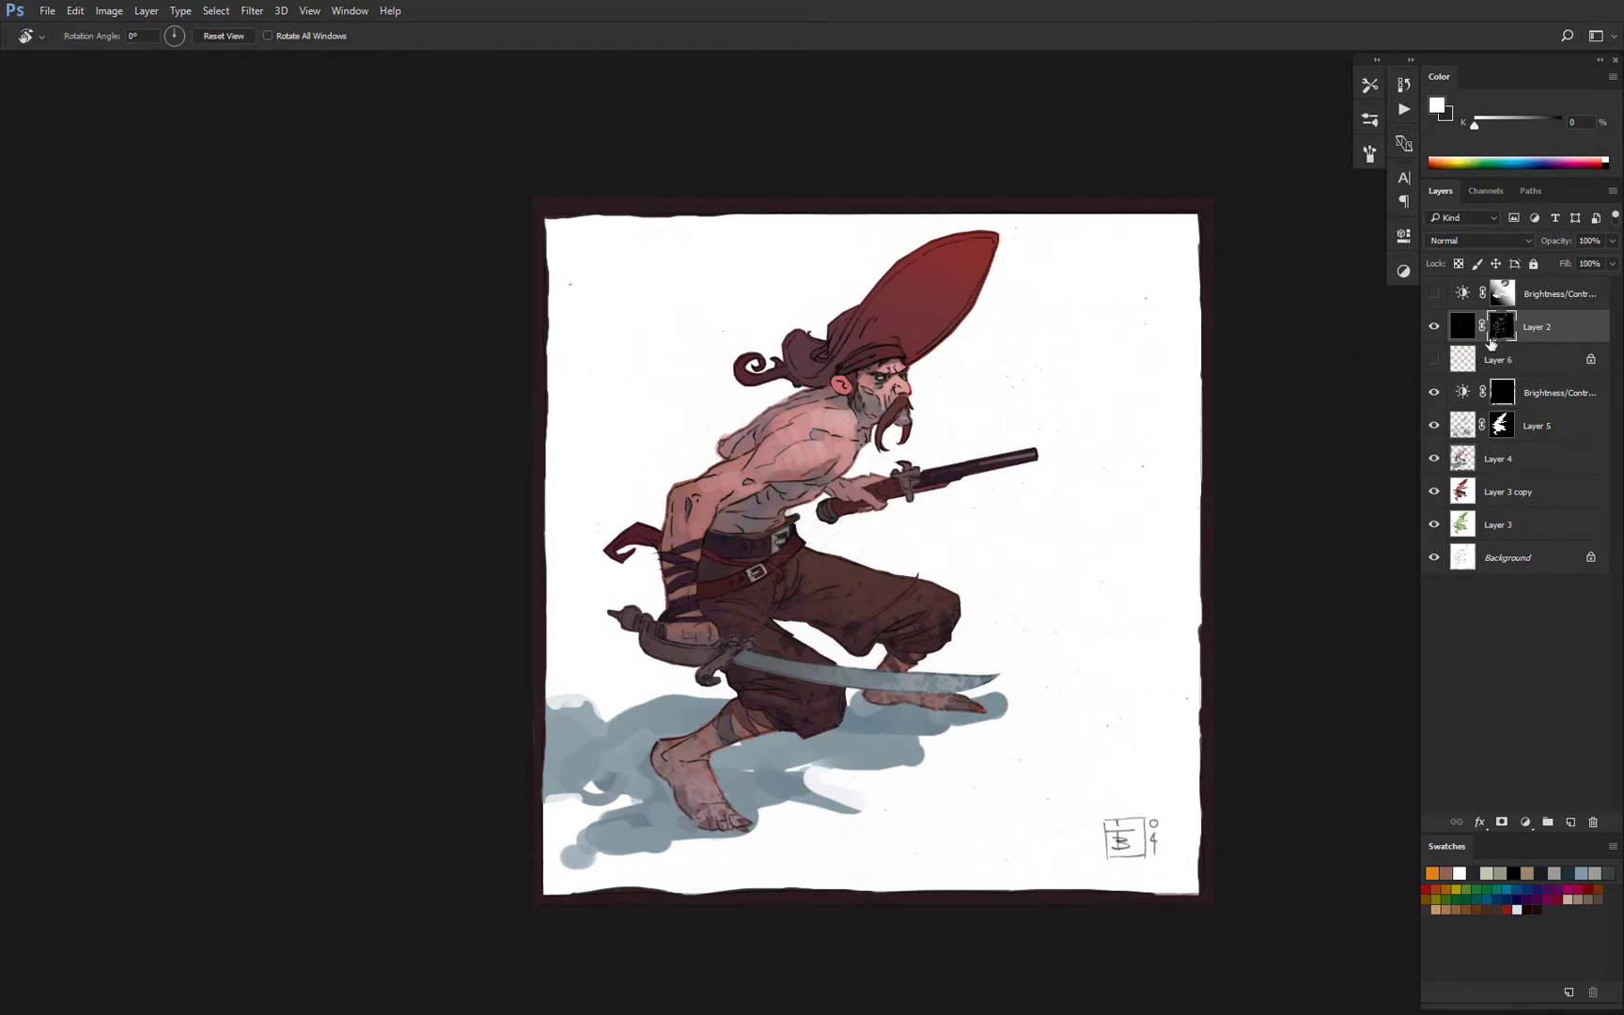
{"action": "left_click", "coordinate": [1483, 192]}
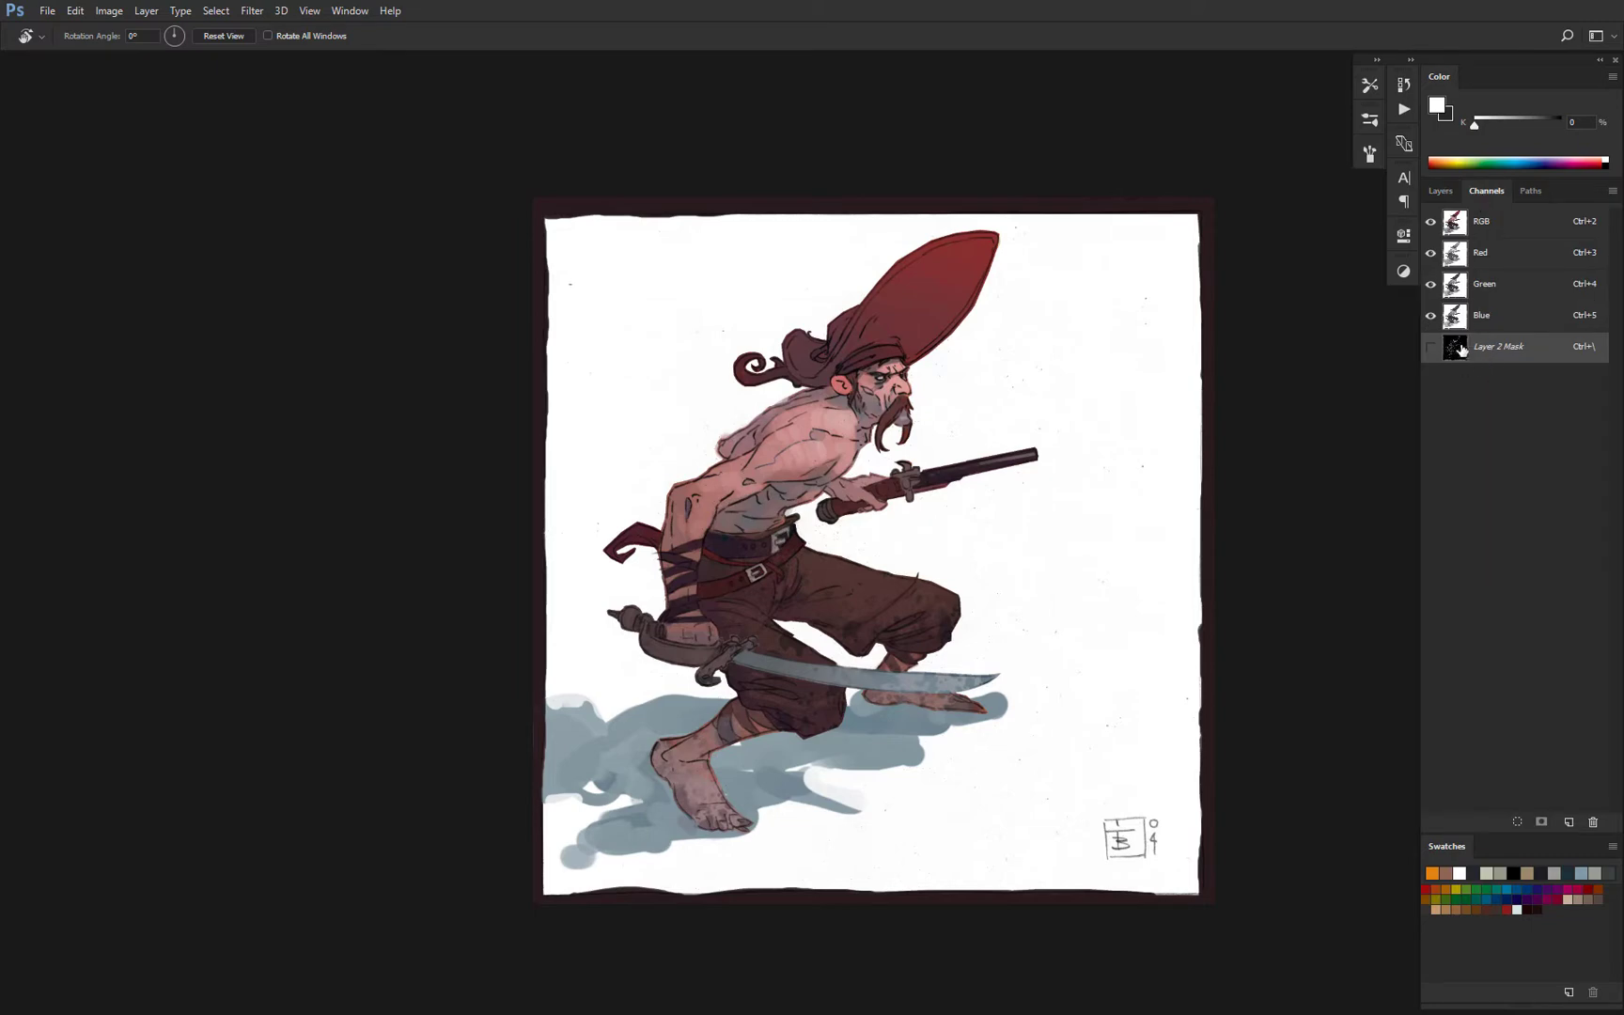
{"action": "left_click", "coordinate": [1434, 188]}
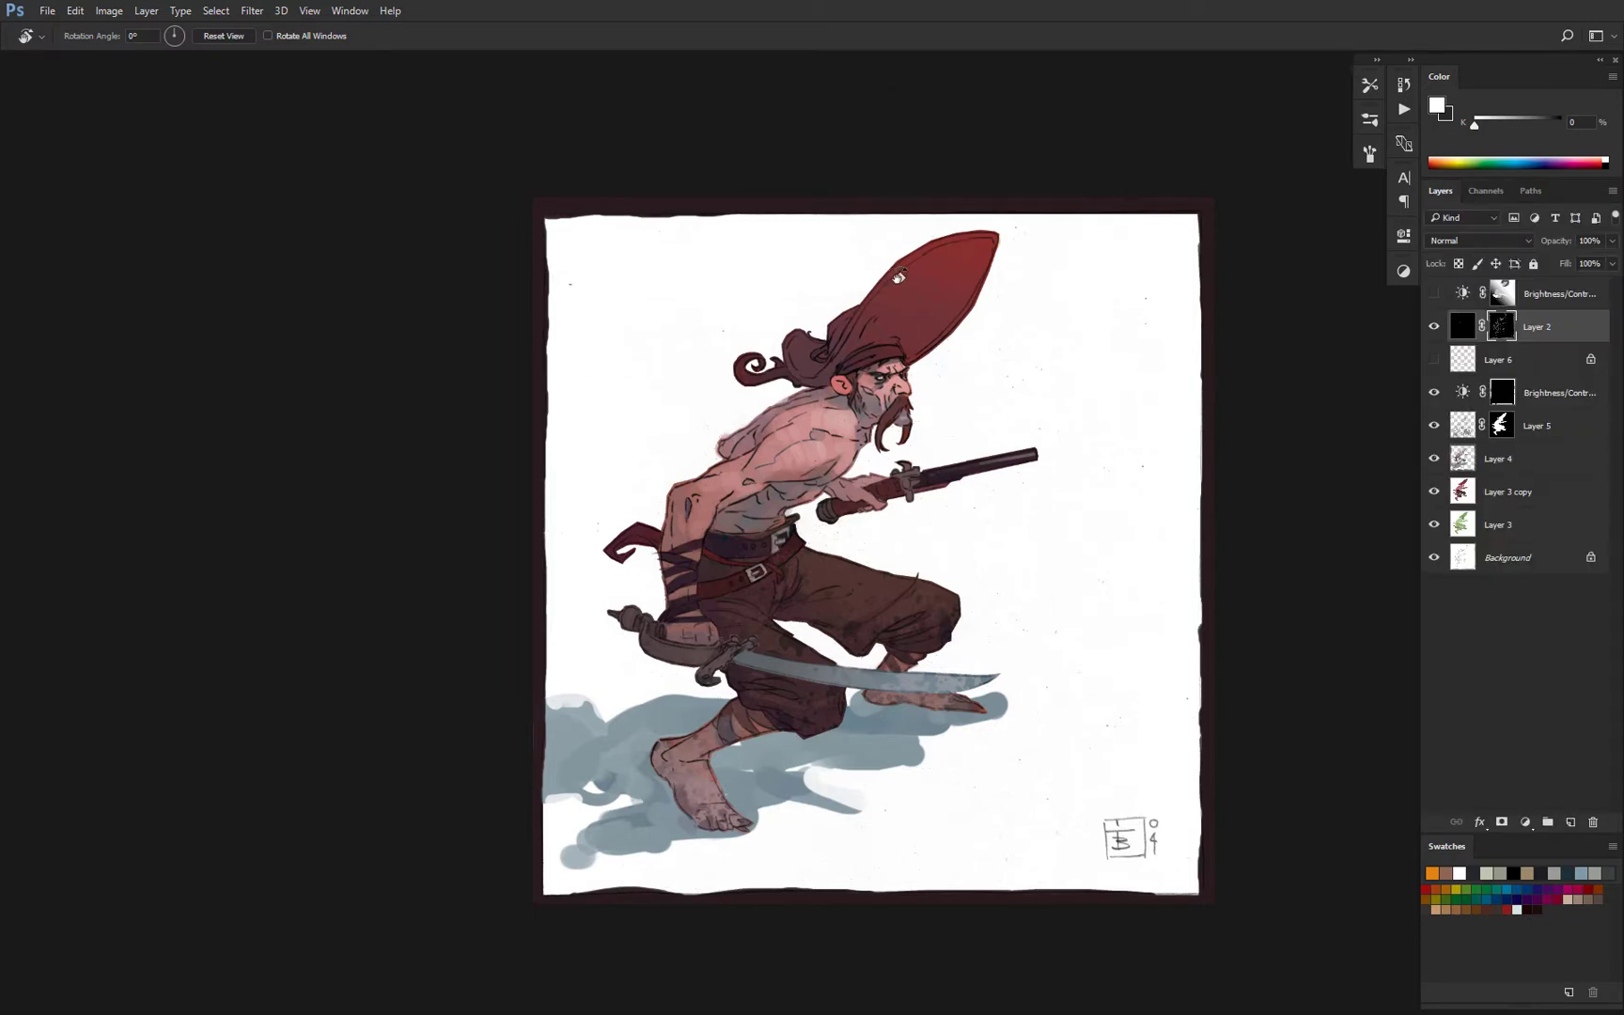
Return pirate02_2.psd to a floating window and close it without saving, and close blue-petal.psd as well.
{"action": "key", "text": "f"}
{"action": "key", "text": "f"}
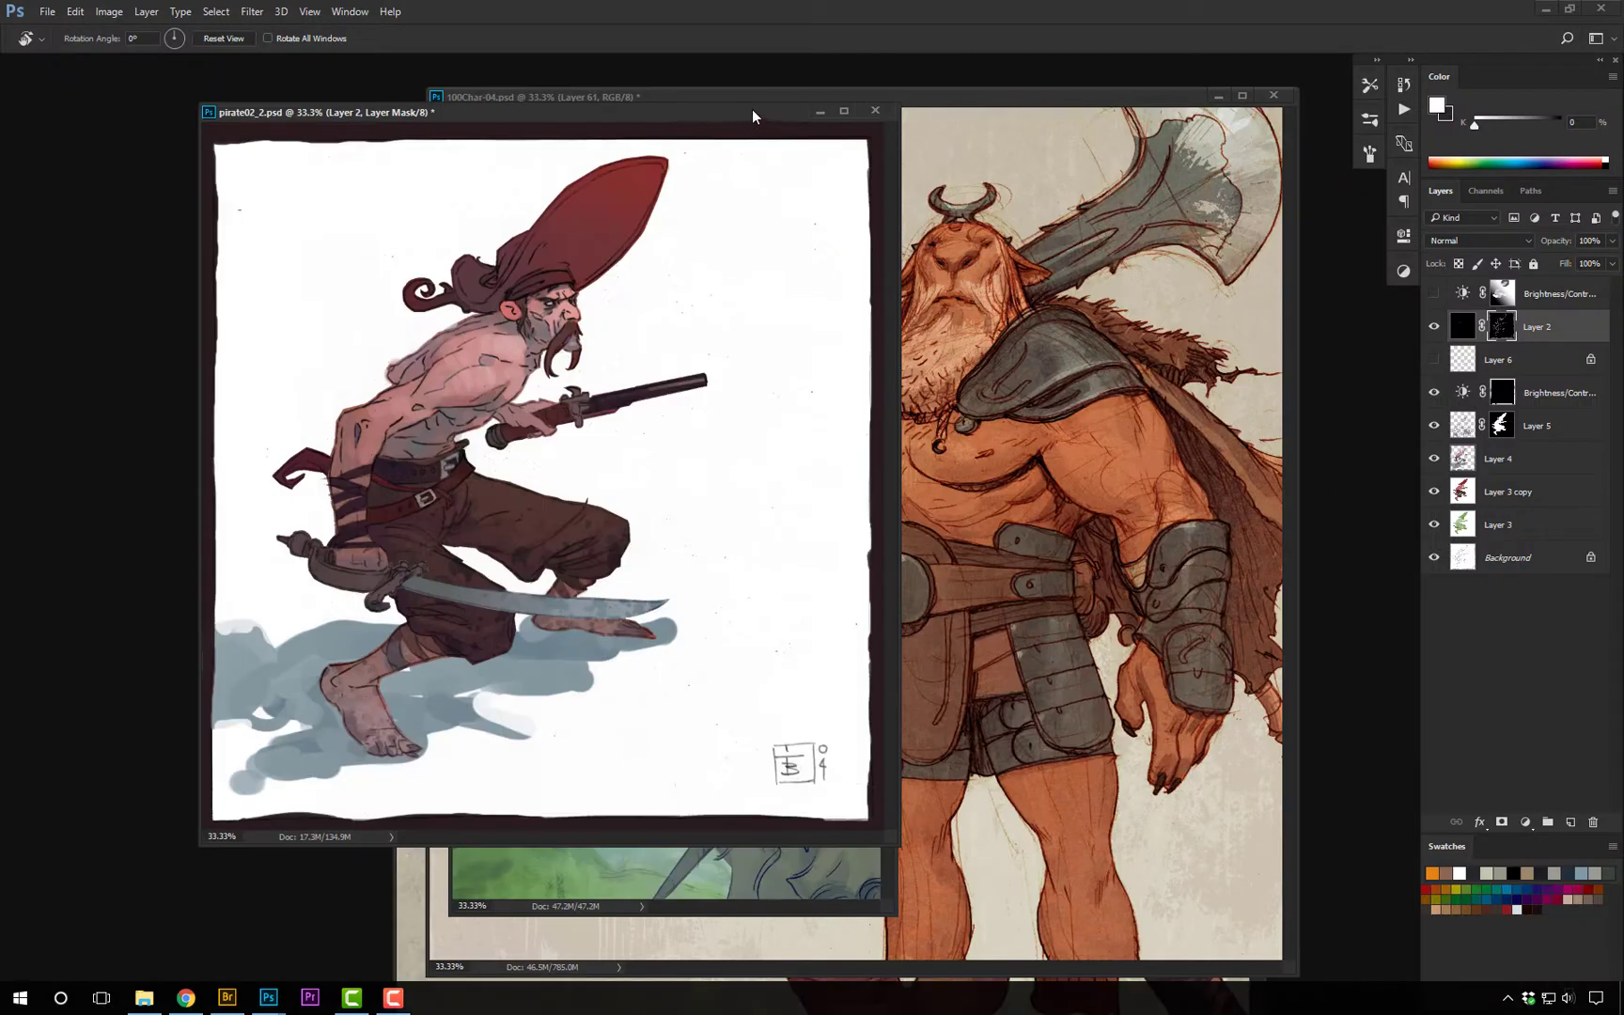
{"action": "left_click_drag", "start_coordinate": [752, 109], "coordinate": [1155, 108]}
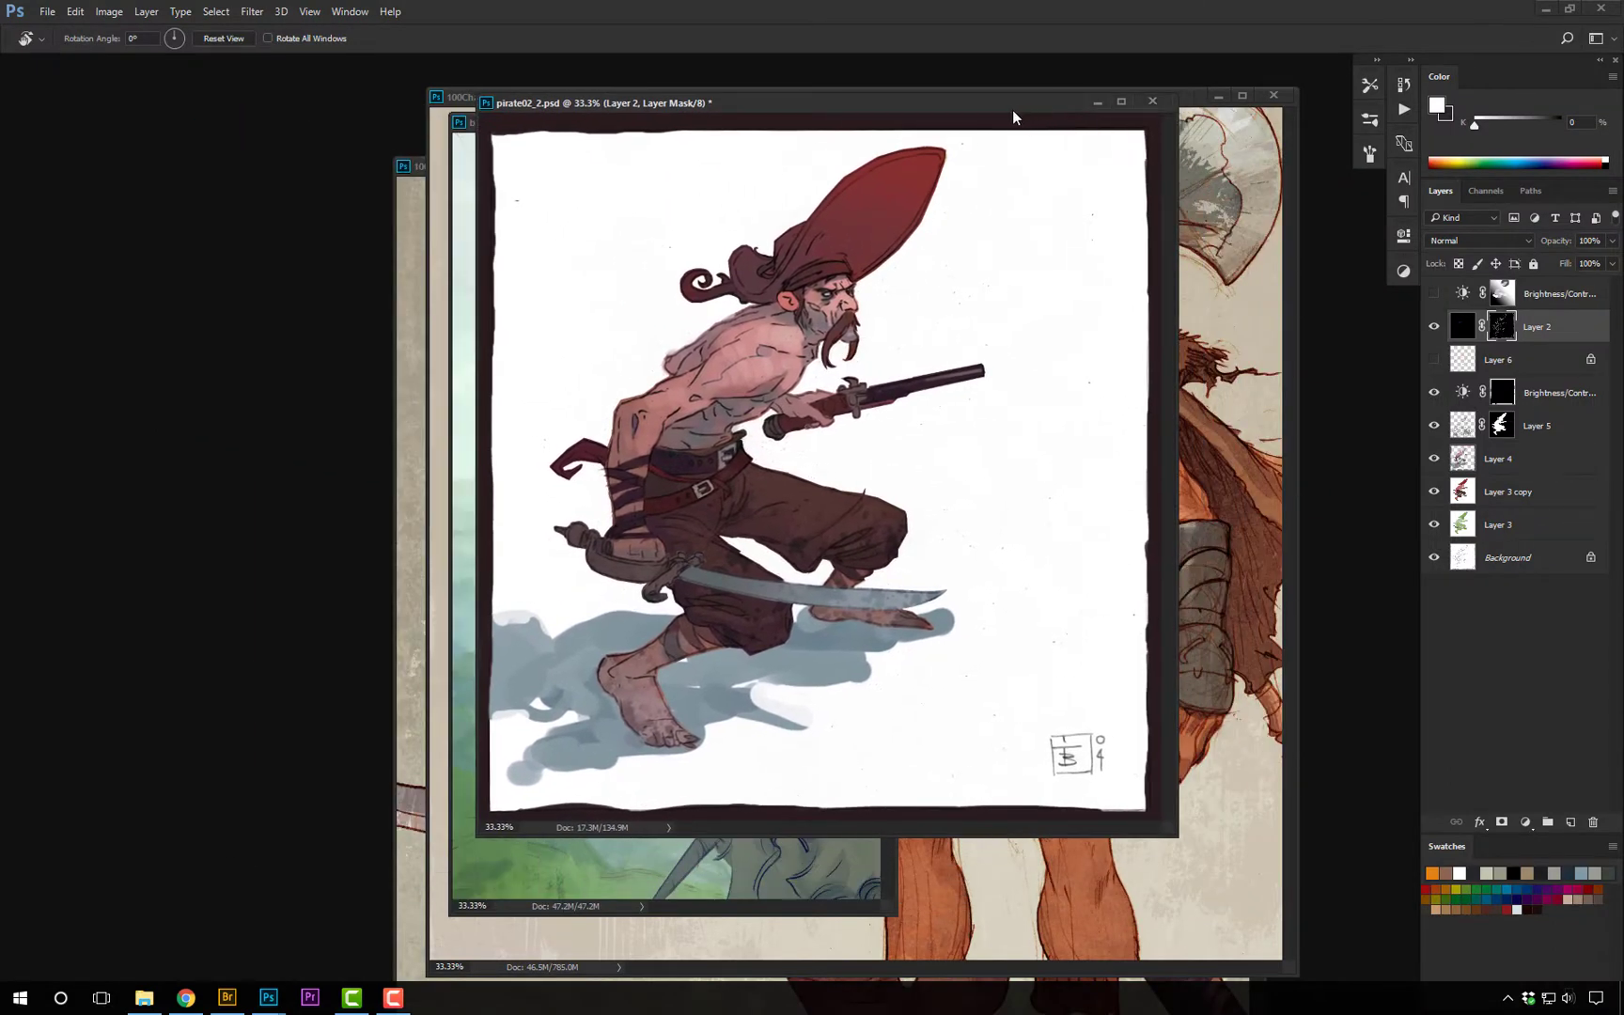
{"action": "left_click_drag", "start_coordinate": [1011, 110], "coordinate": [1139, 173]}
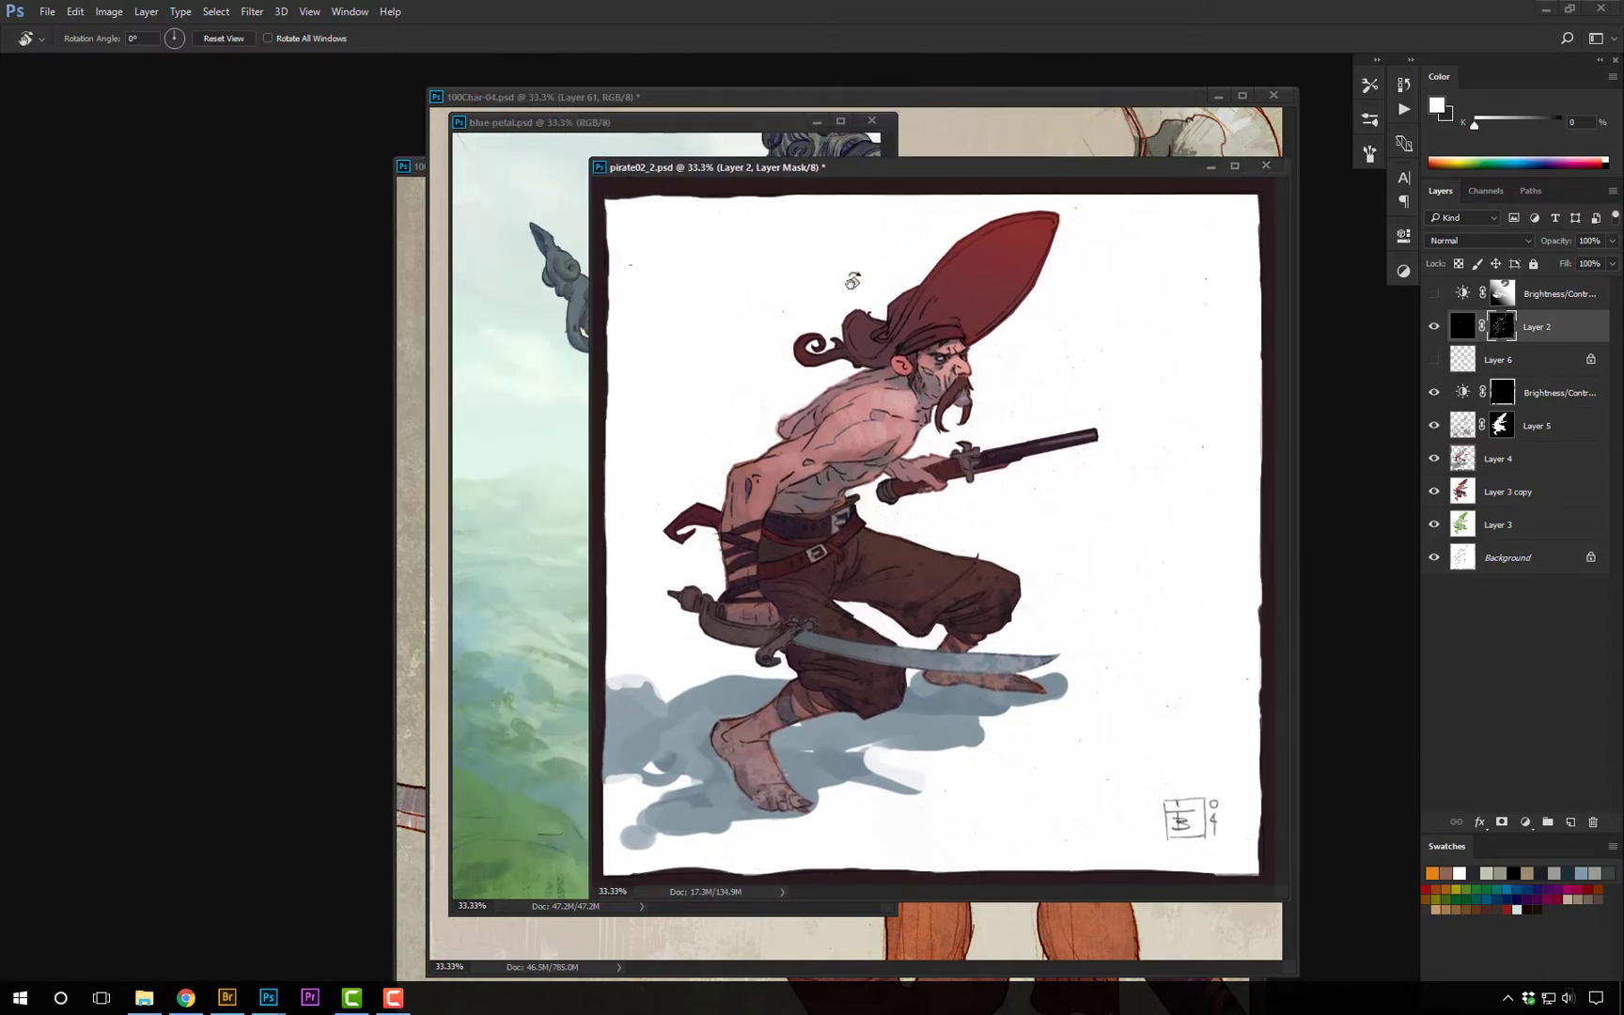
{"action": "left_click", "coordinate": [1264, 167]}
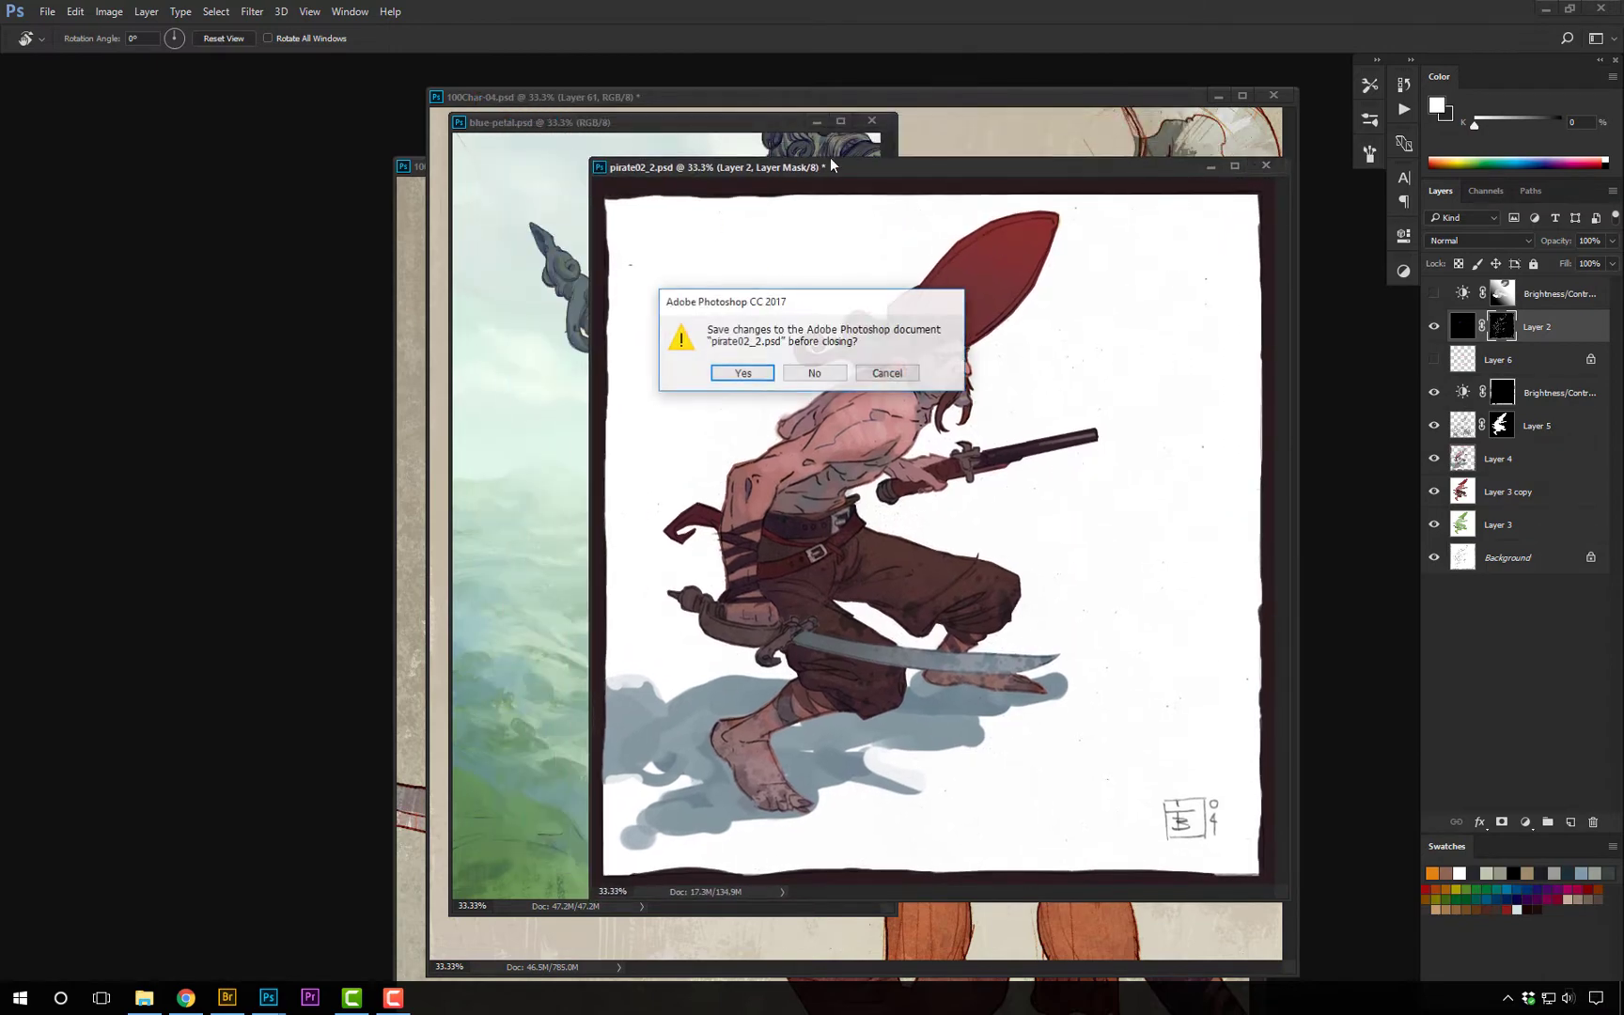
{"action": "left_click", "coordinate": [819, 371]}
{"action": "left_click_drag", "start_coordinate": [649, 132], "coordinate": [807, 132]}
{"action": "left_click", "coordinate": [1031, 120]}
Place 100Char-04.psd and 100Char-06.psd side by side and examine the scarf-wearing swordsman in 100Char-06.psd up close.
{"action": "left_click_drag", "start_coordinate": [972, 95], "coordinate": [589, 88]}
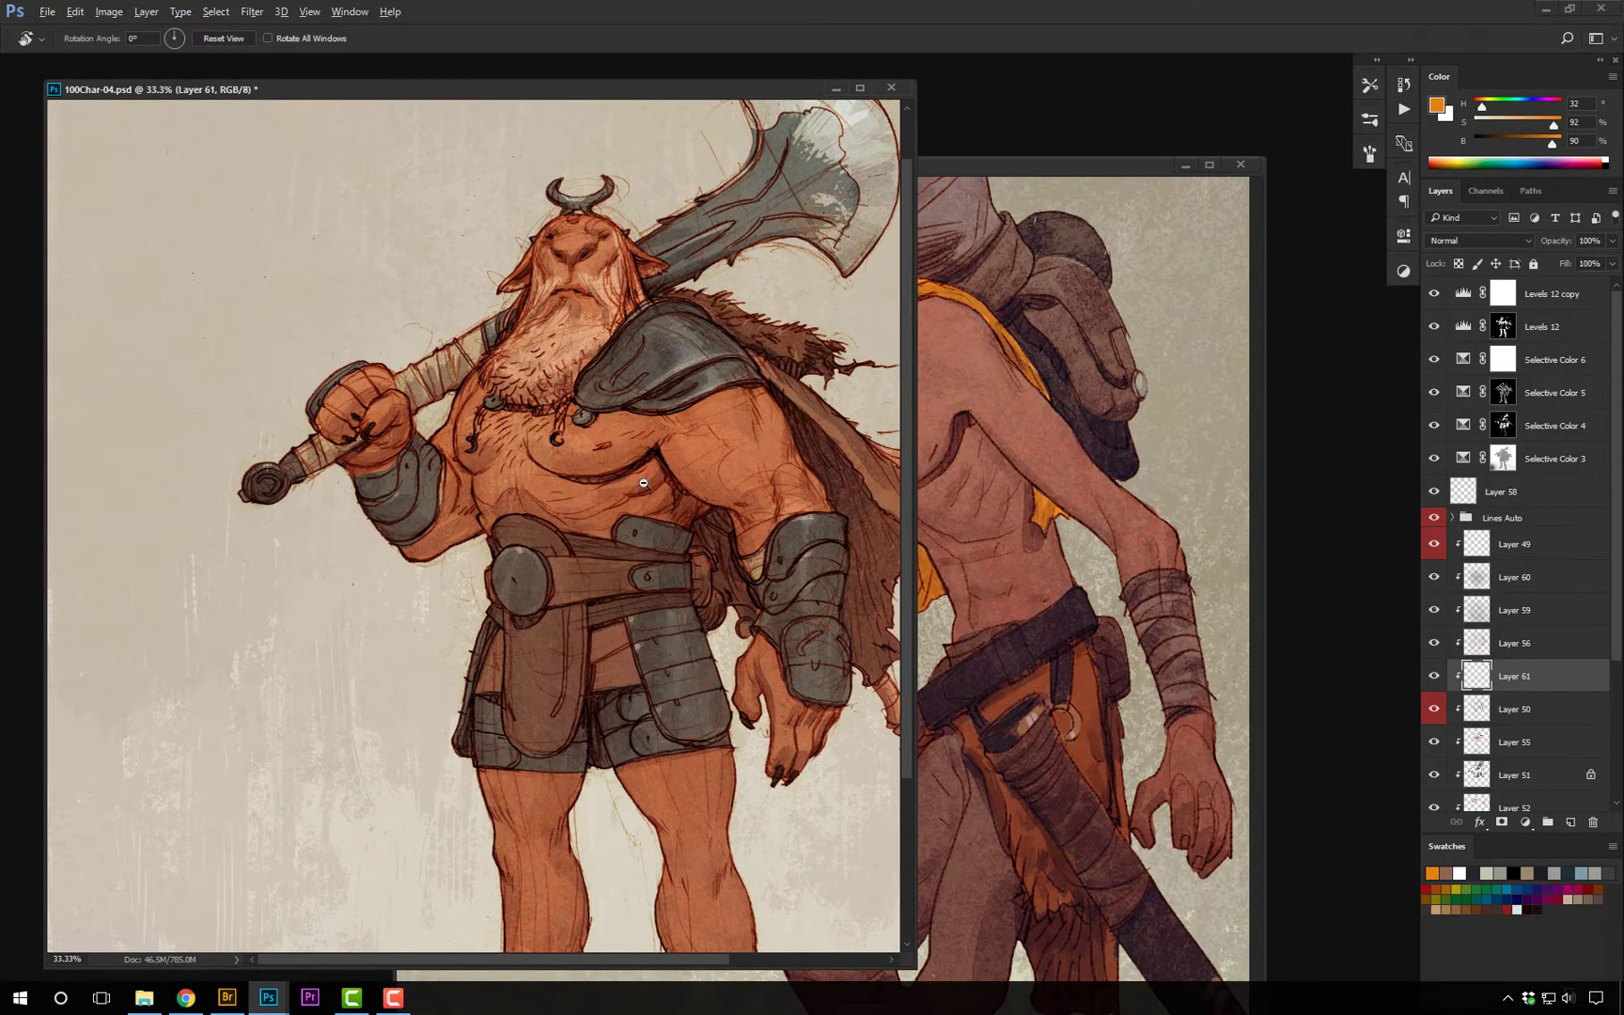
{"action": "left_click_drag", "start_coordinate": [1032, 164], "coordinate": [1121, 81]}
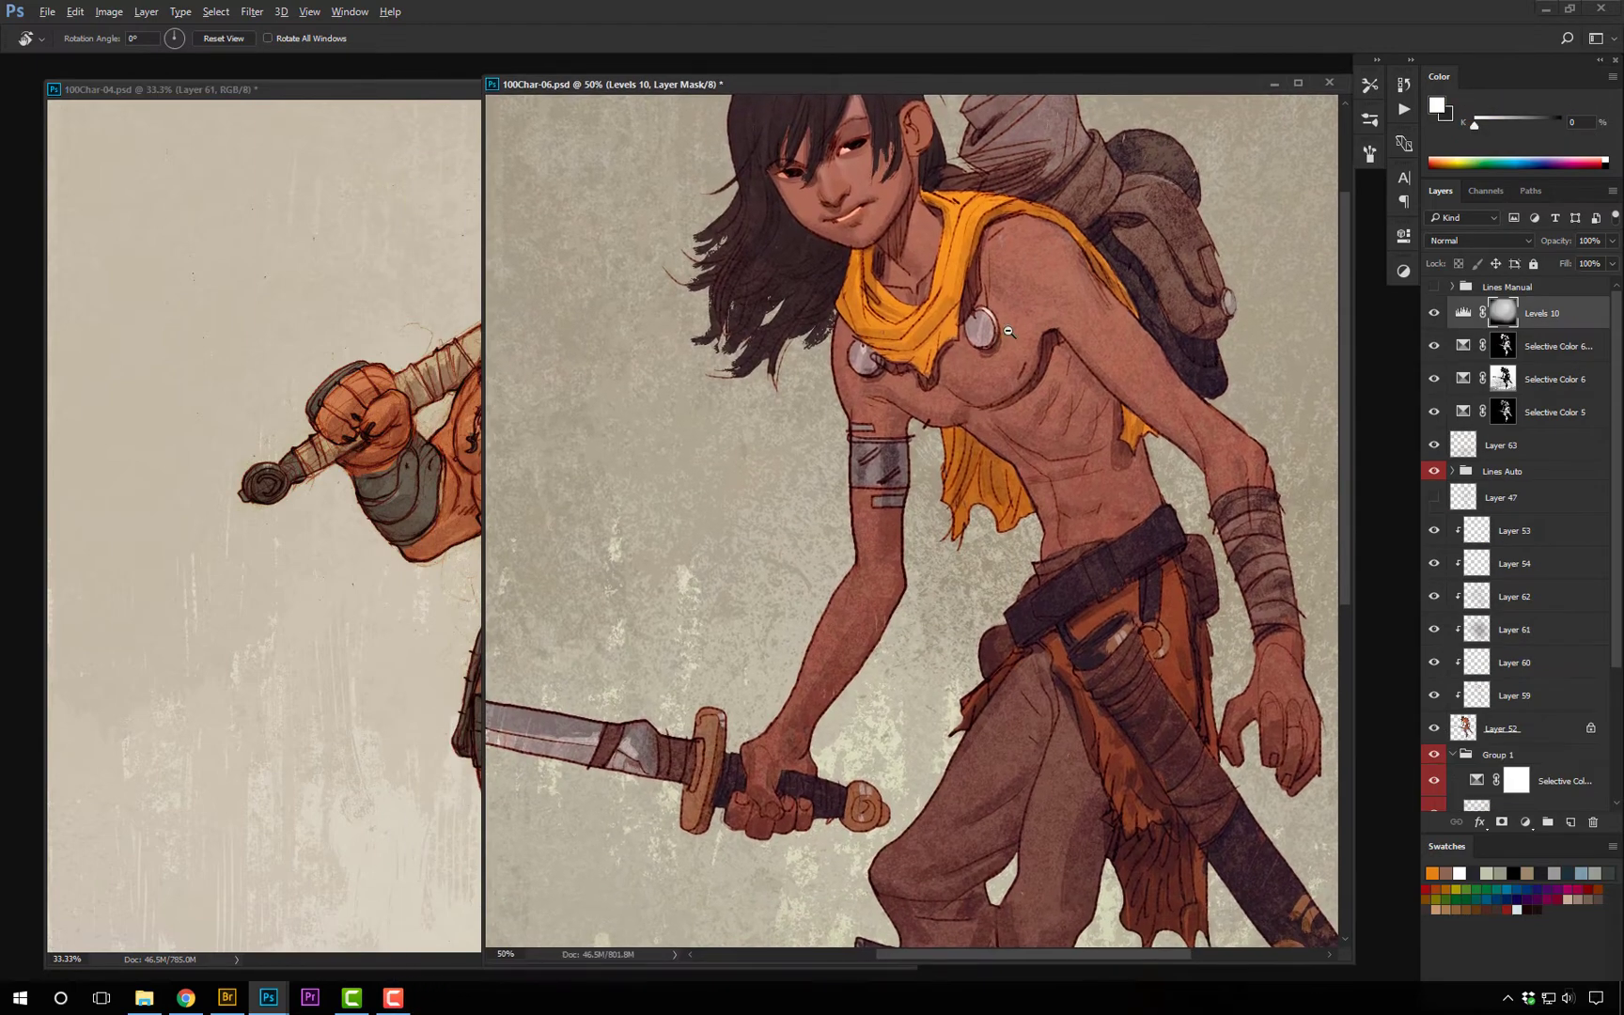
{"action": "left_click", "coordinate": [1019, 382], "text": "alt"}
{"action": "left_click", "coordinate": [1017, 383], "text": "ctrl+alt"}
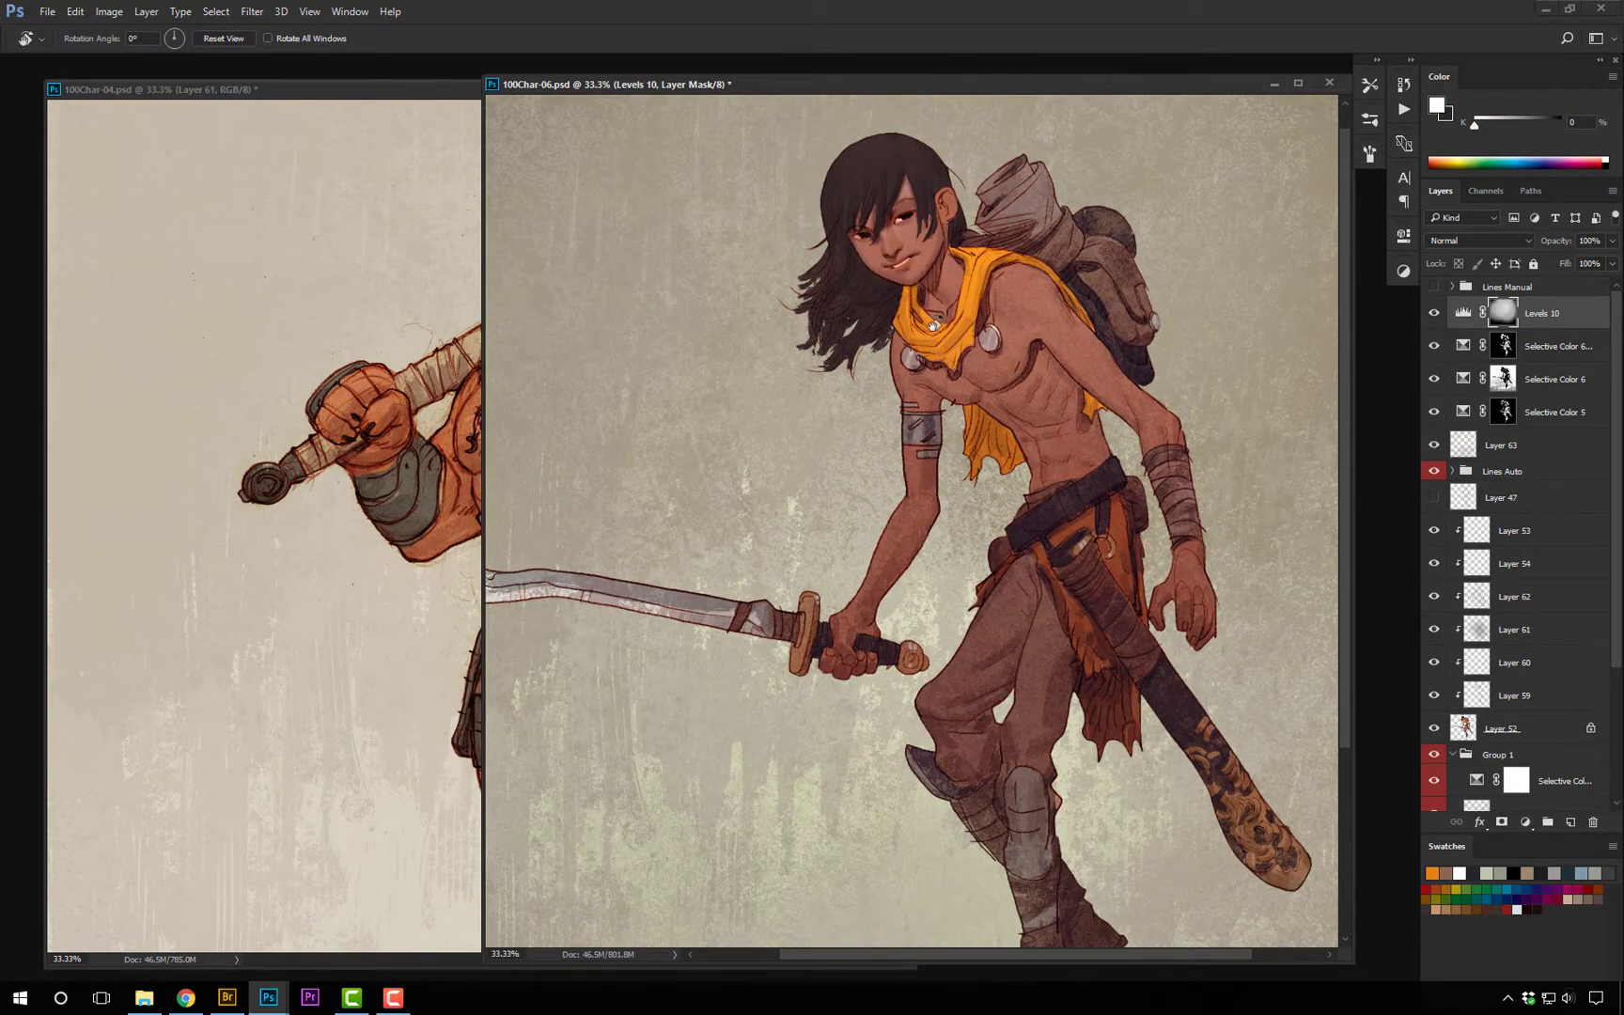
{"action": "left_click", "coordinate": [1037, 393], "text": "ctrl"}
{"action": "left_click", "coordinate": [1036, 393], "text": "ctrl"}
{"action": "left_click_drag", "start_coordinate": [1041, 395], "coordinate": [1047, 475]}
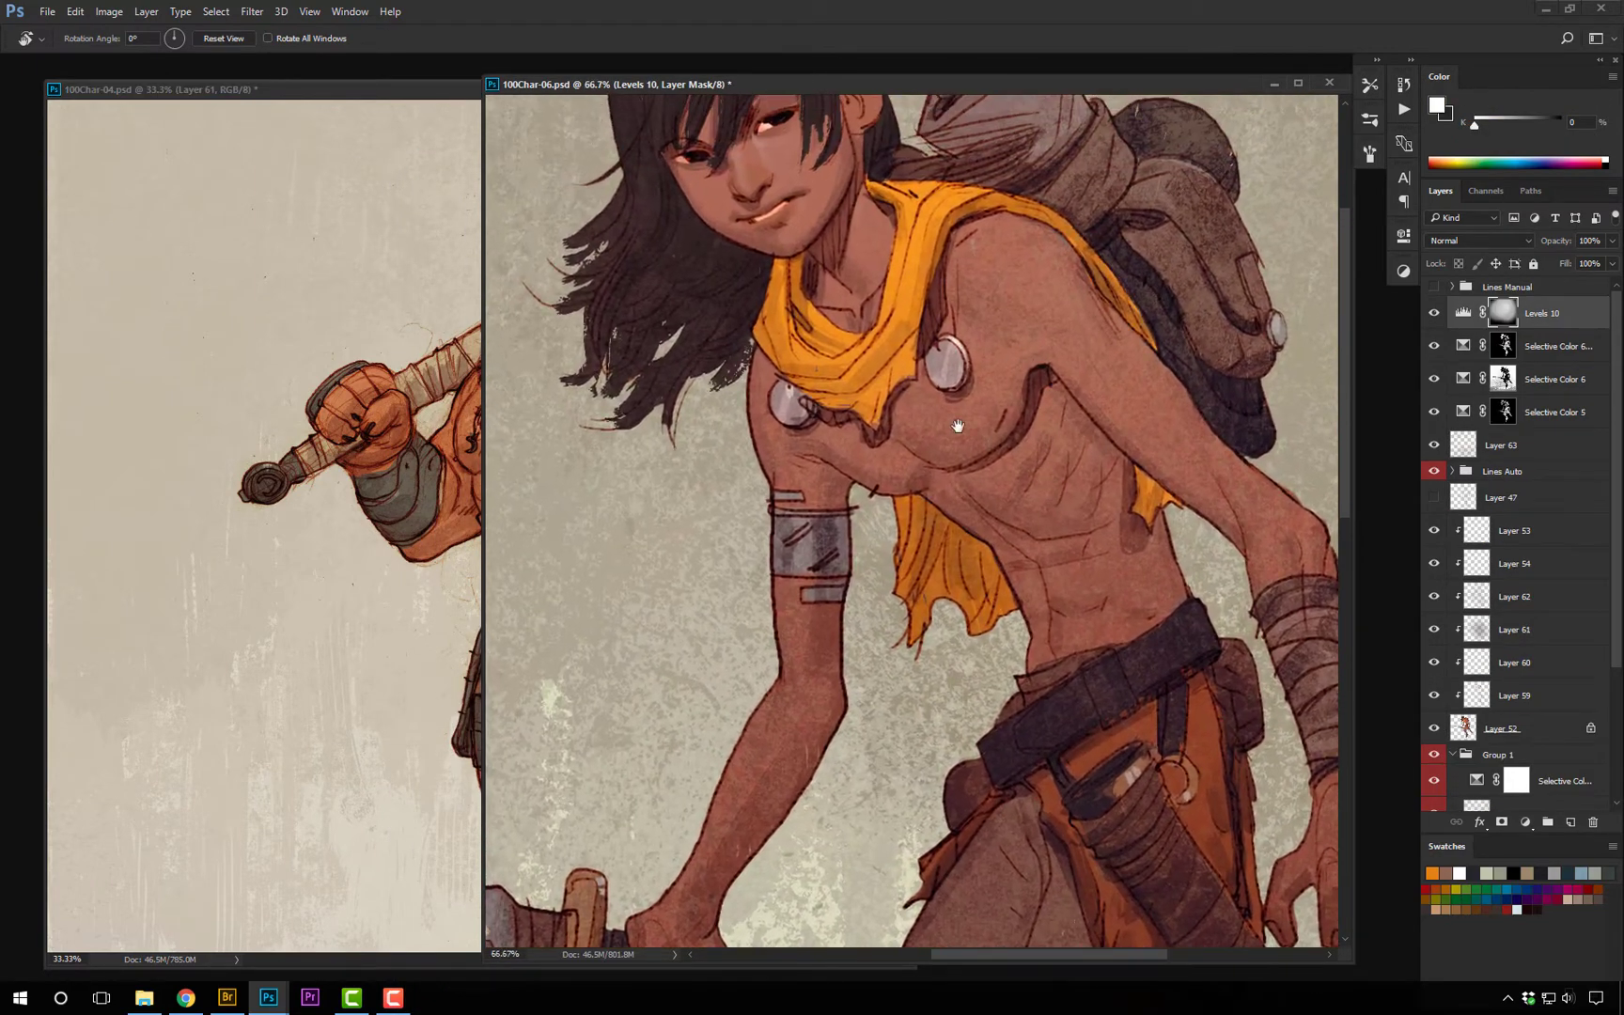
{"action": "left_click_drag", "start_coordinate": [806, 462], "coordinate": [808, 559]}
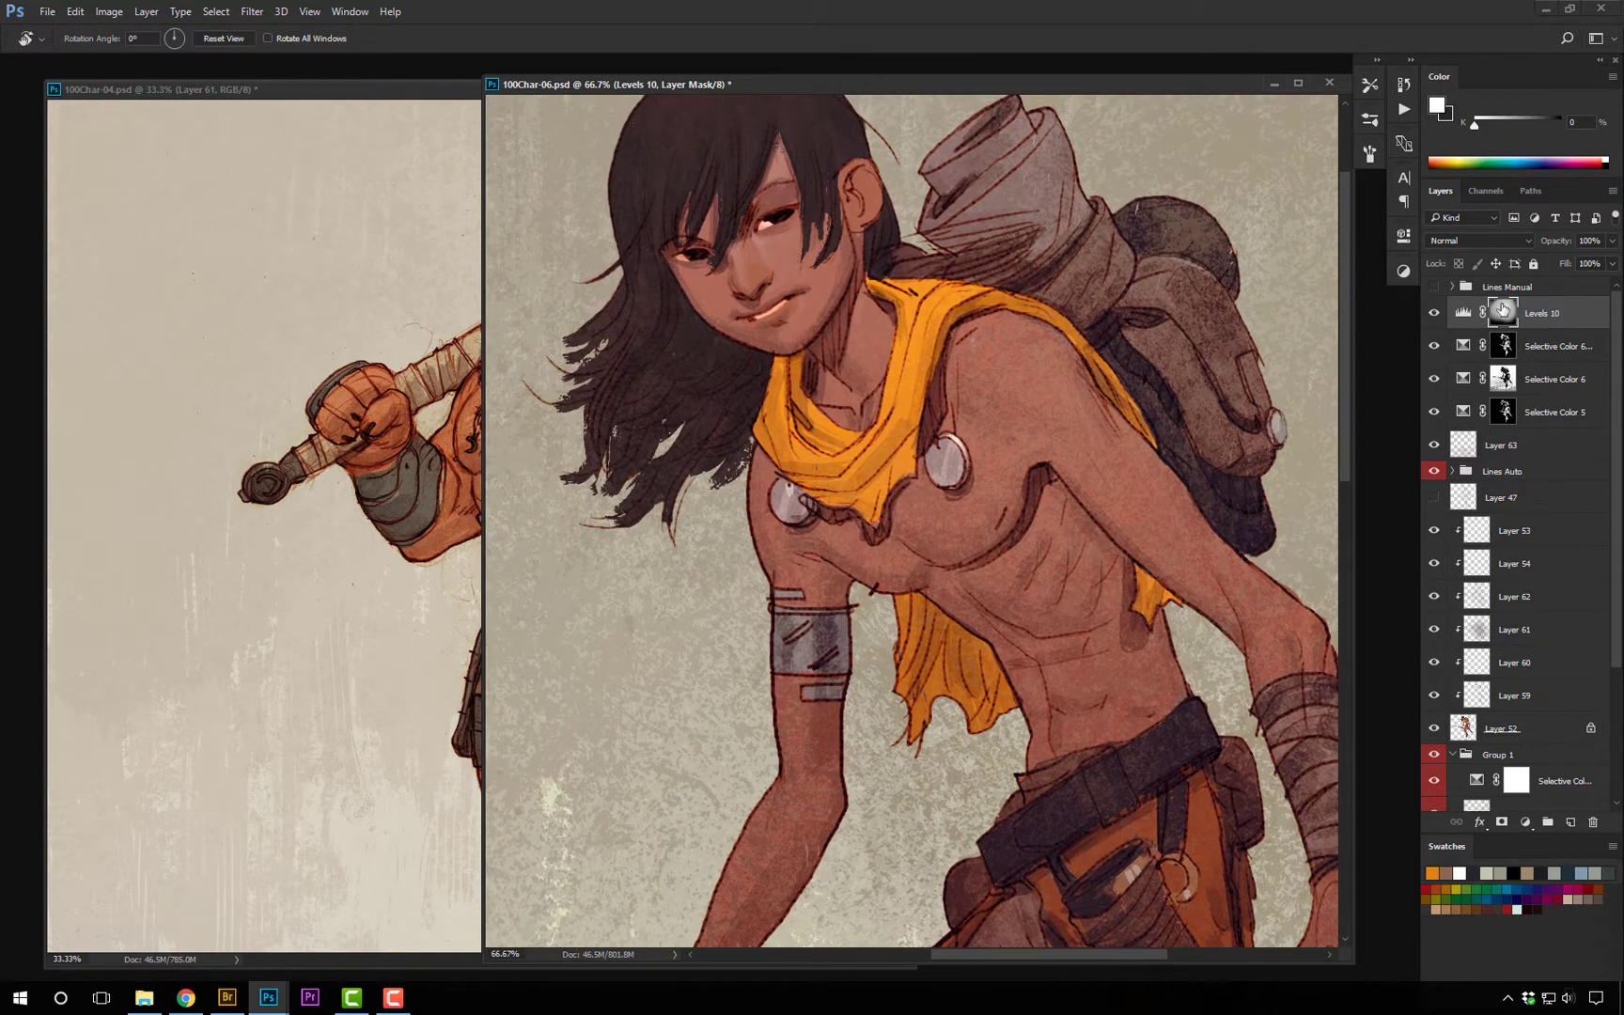
{"action": "left_click_drag", "start_coordinate": [1617, 327], "coordinate": [1615, 270]}
{"action": "mouse_move", "coordinate": [624, 93]}
{"action": "left_mouse_down"}
{"action": "mouse_move", "coordinate": [635, 400]}
{"action": "mouse_move", "coordinate": [620, 98]}
{"action": "left_mouse_up"}
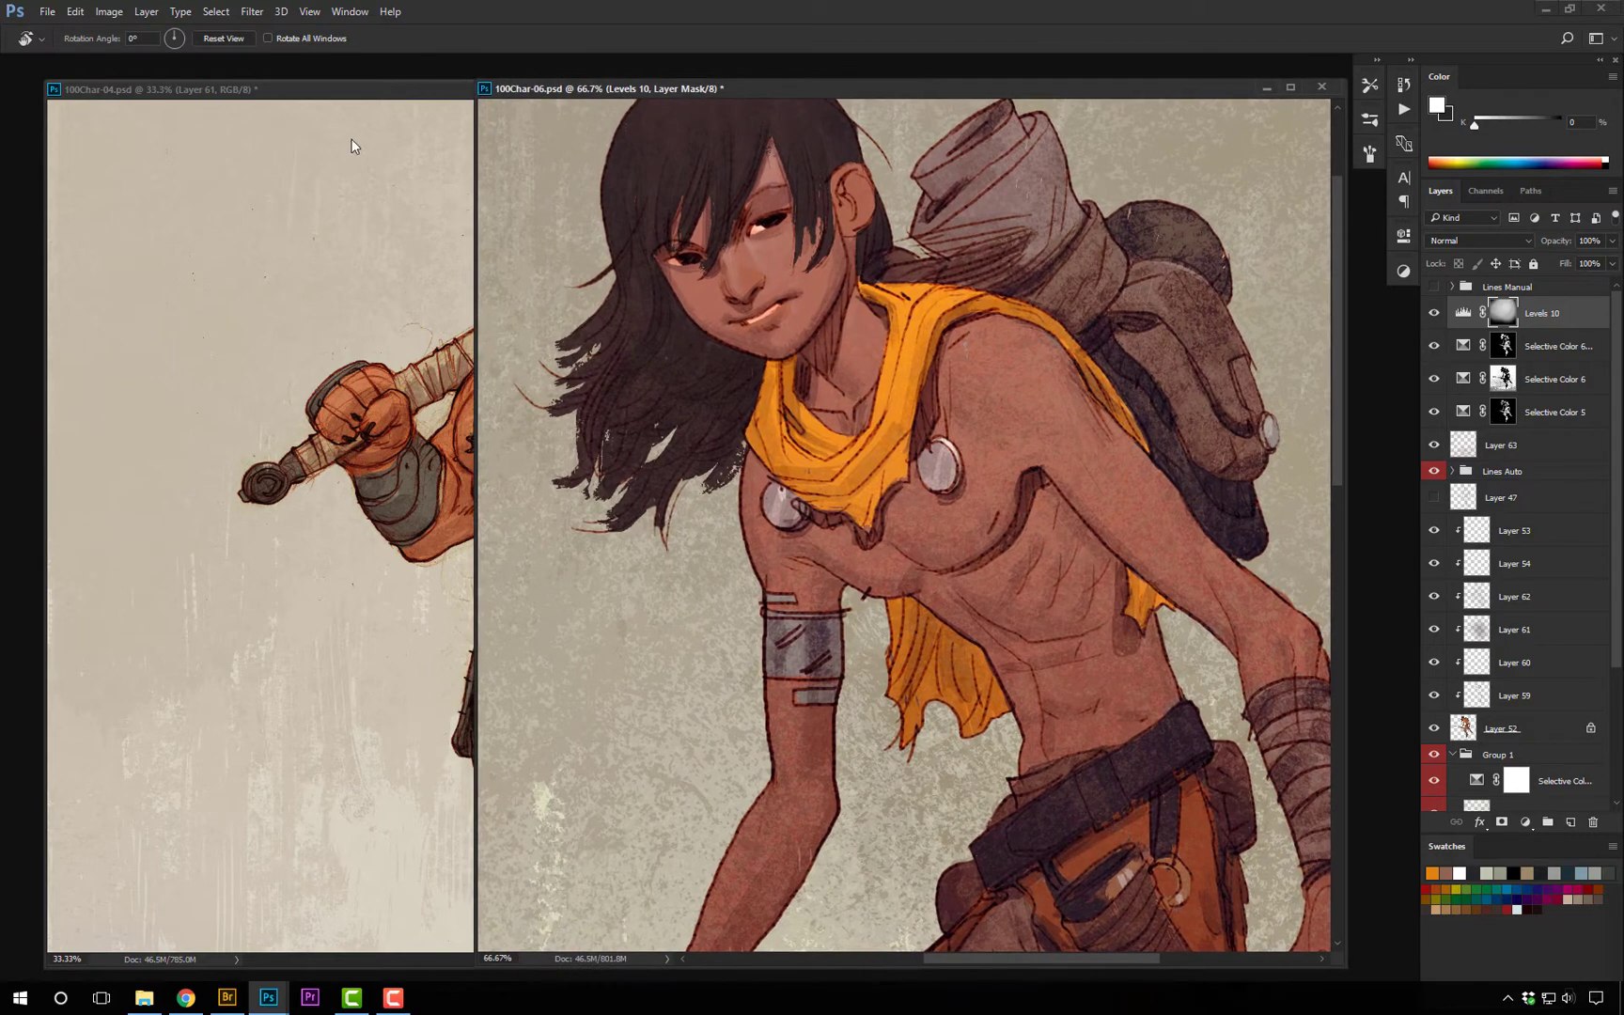
Bring 100Char-04.psd forward and frame the whole axe-carrying figure at 25% zoom.
{"action": "left_click", "coordinate": [375, 90]}
{"action": "left_click_drag", "start_coordinate": [374, 90], "coordinate": [342, 77]}
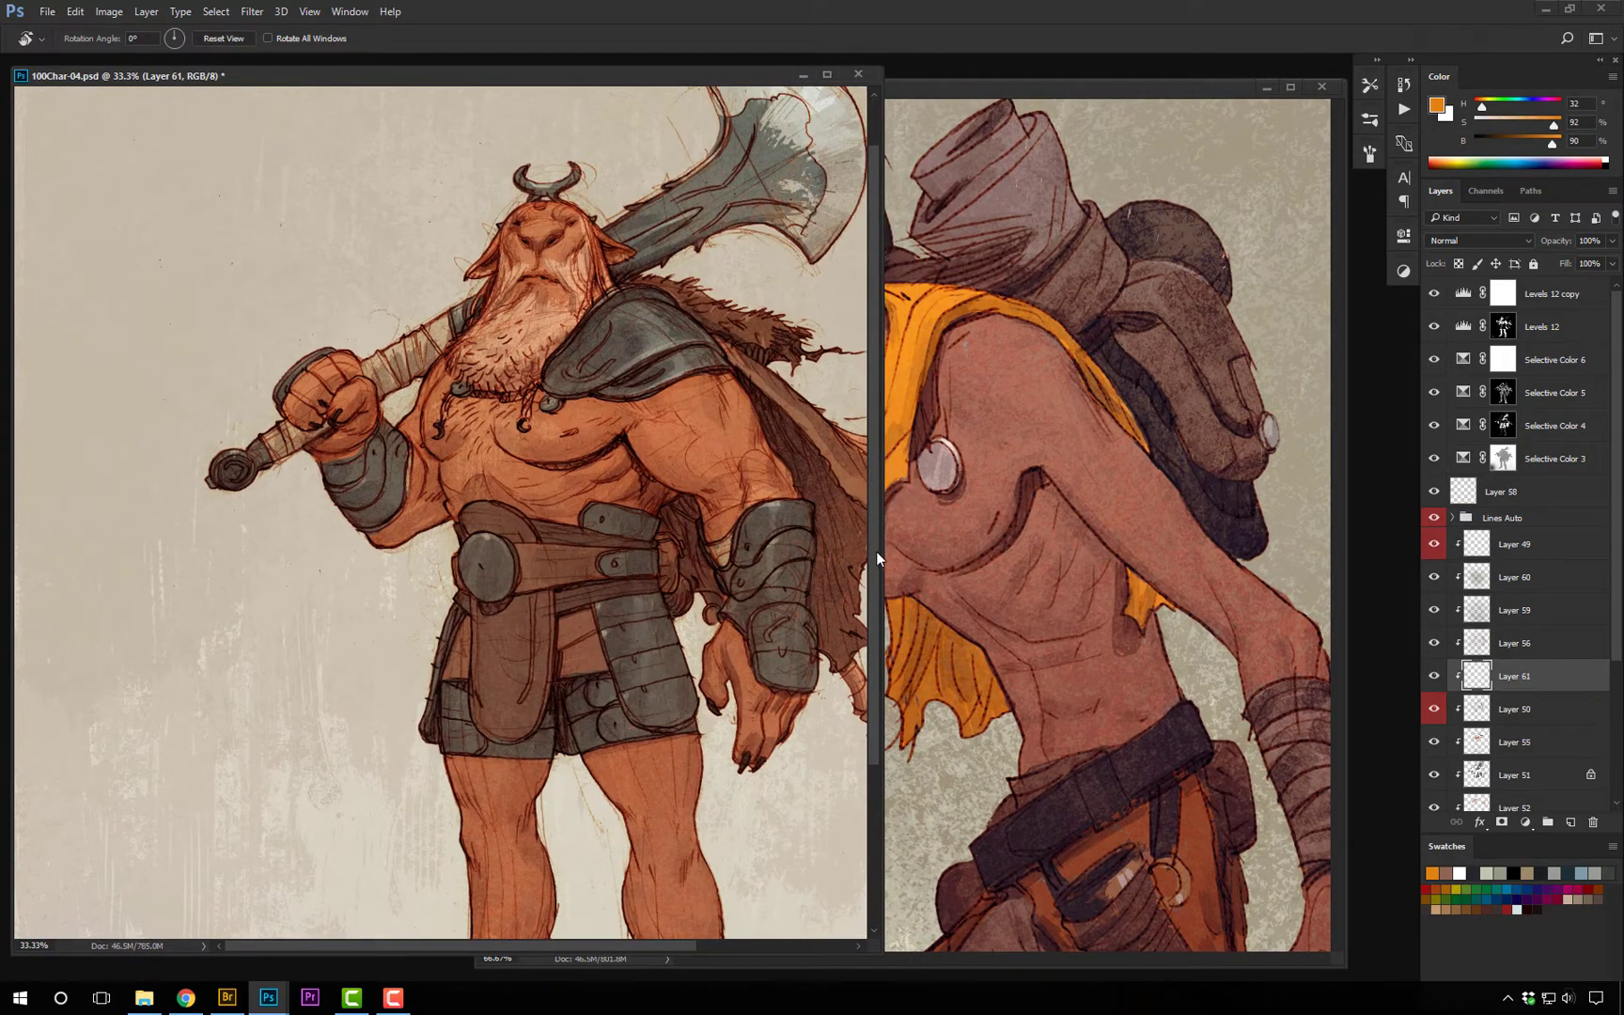
{"action": "left_click", "coordinate": [573, 376], "text": "alt"}
{"action": "left_click", "coordinate": [575, 377], "text": "alt"}
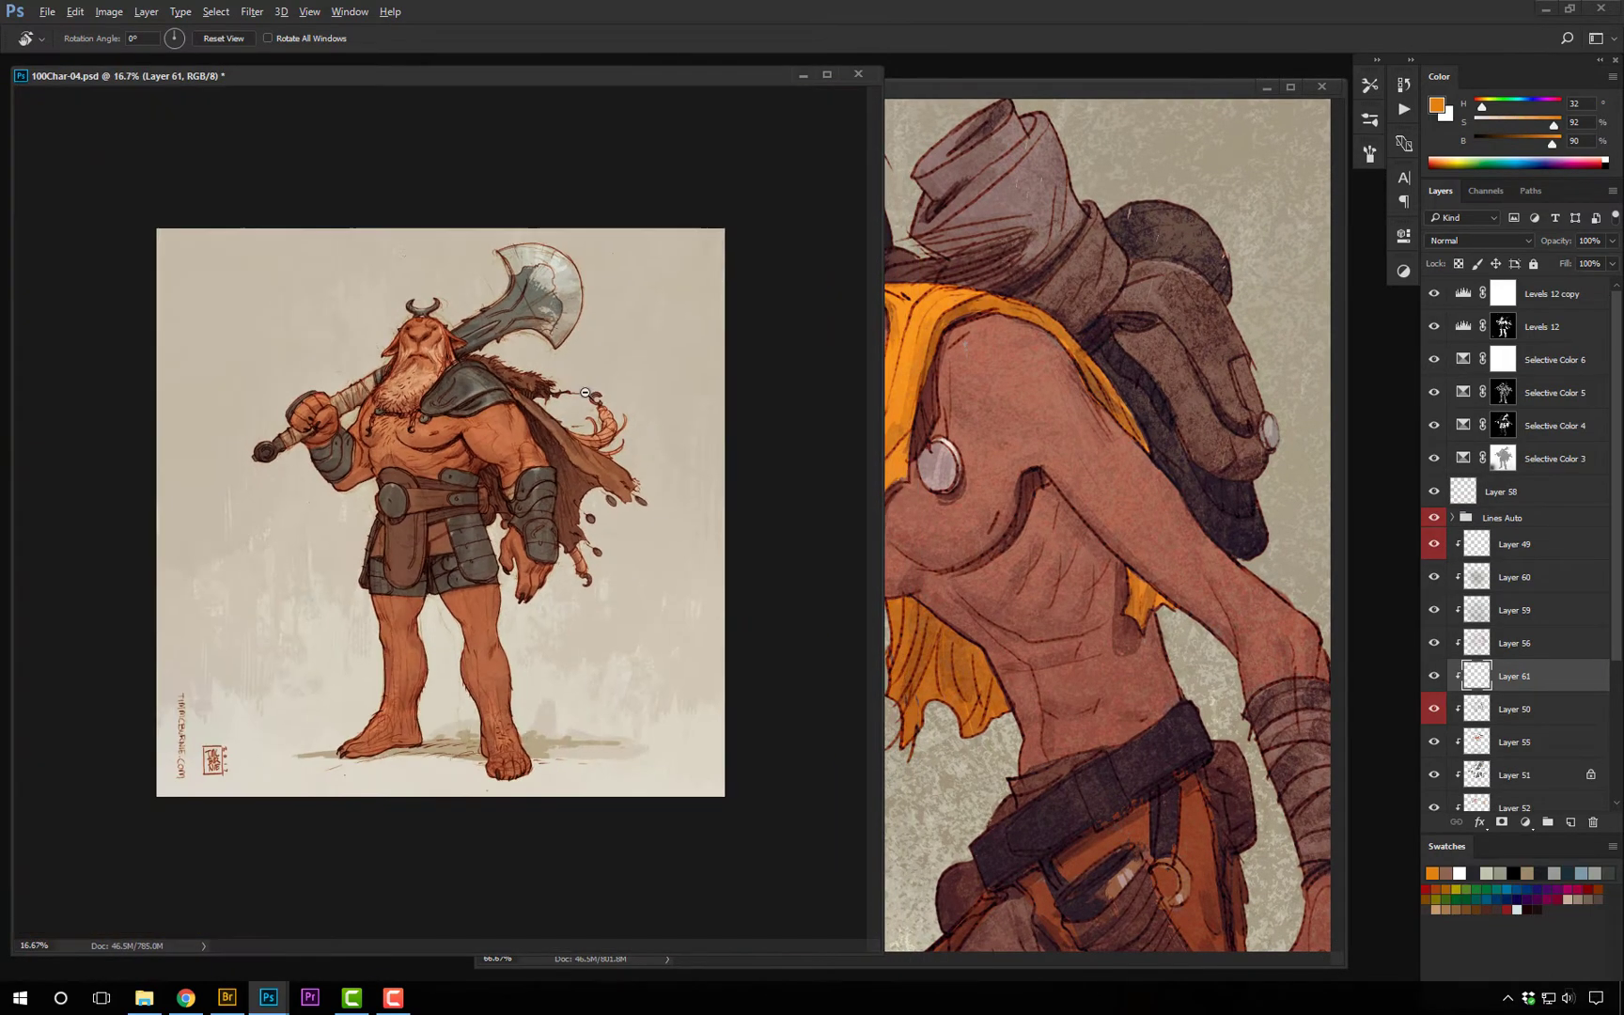
{"action": "left_click", "coordinate": [539, 366], "text": "ctrl"}
{"action": "left_click", "coordinate": [539, 365]}
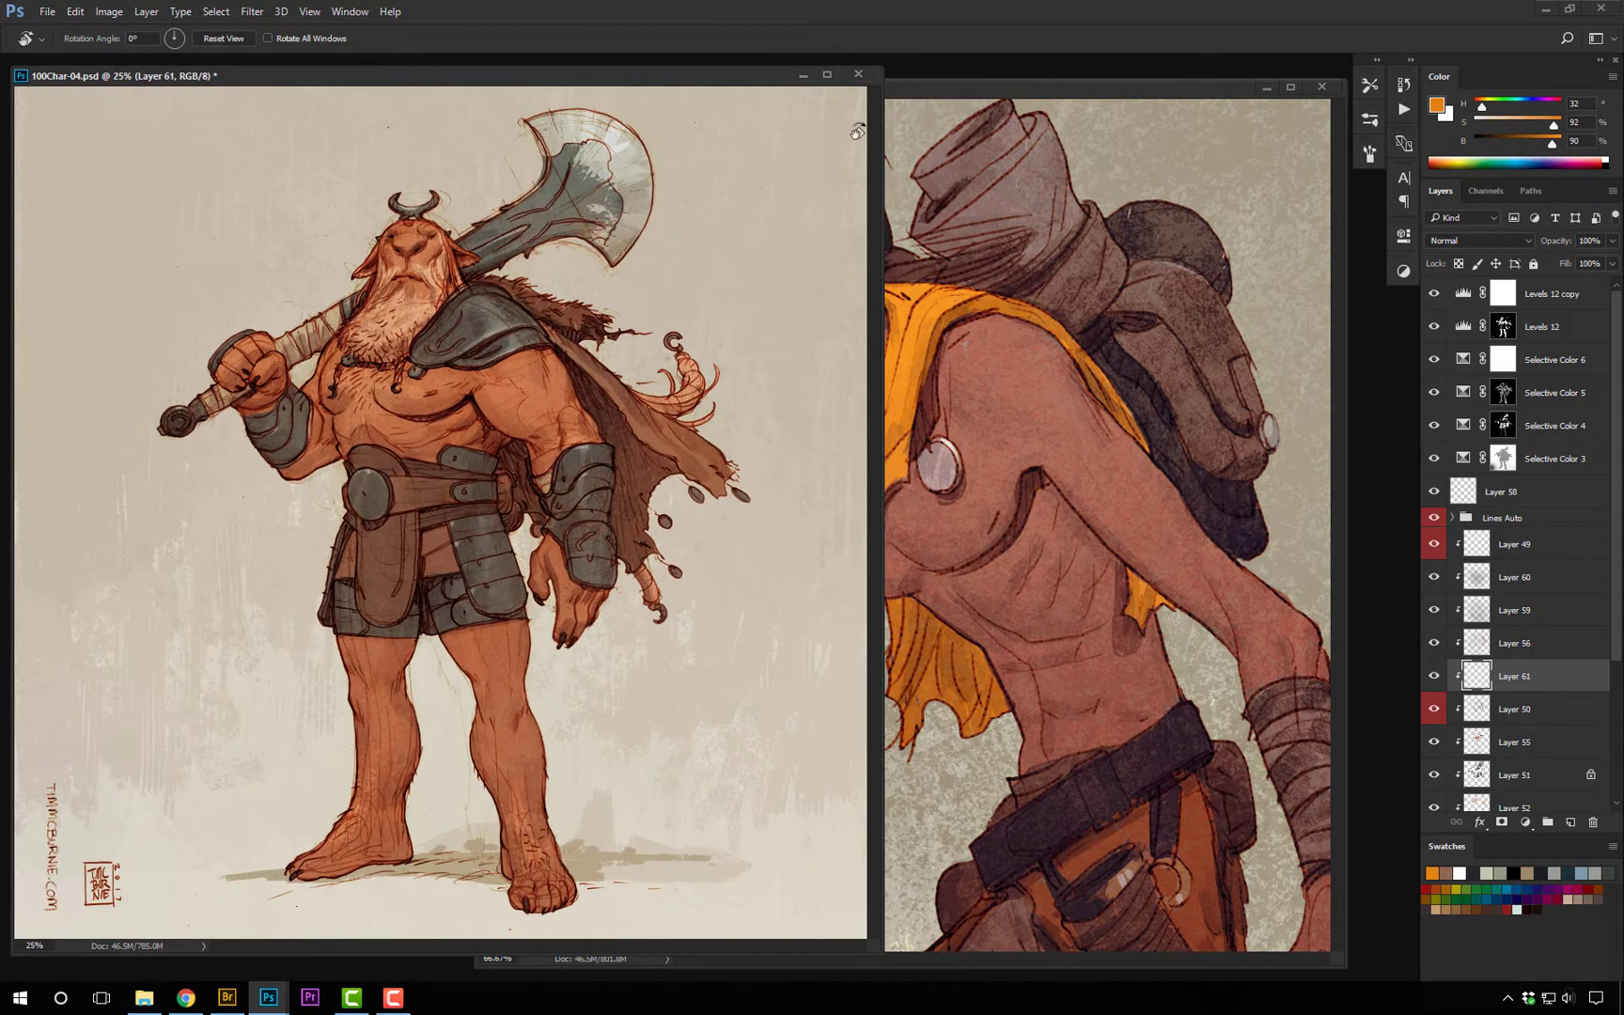
Close 100Char-04.psd and 100Char-06.psd without saving their changes.
{"action": "left_click", "coordinate": [858, 73]}
{"action": "left_click", "coordinate": [813, 373]}
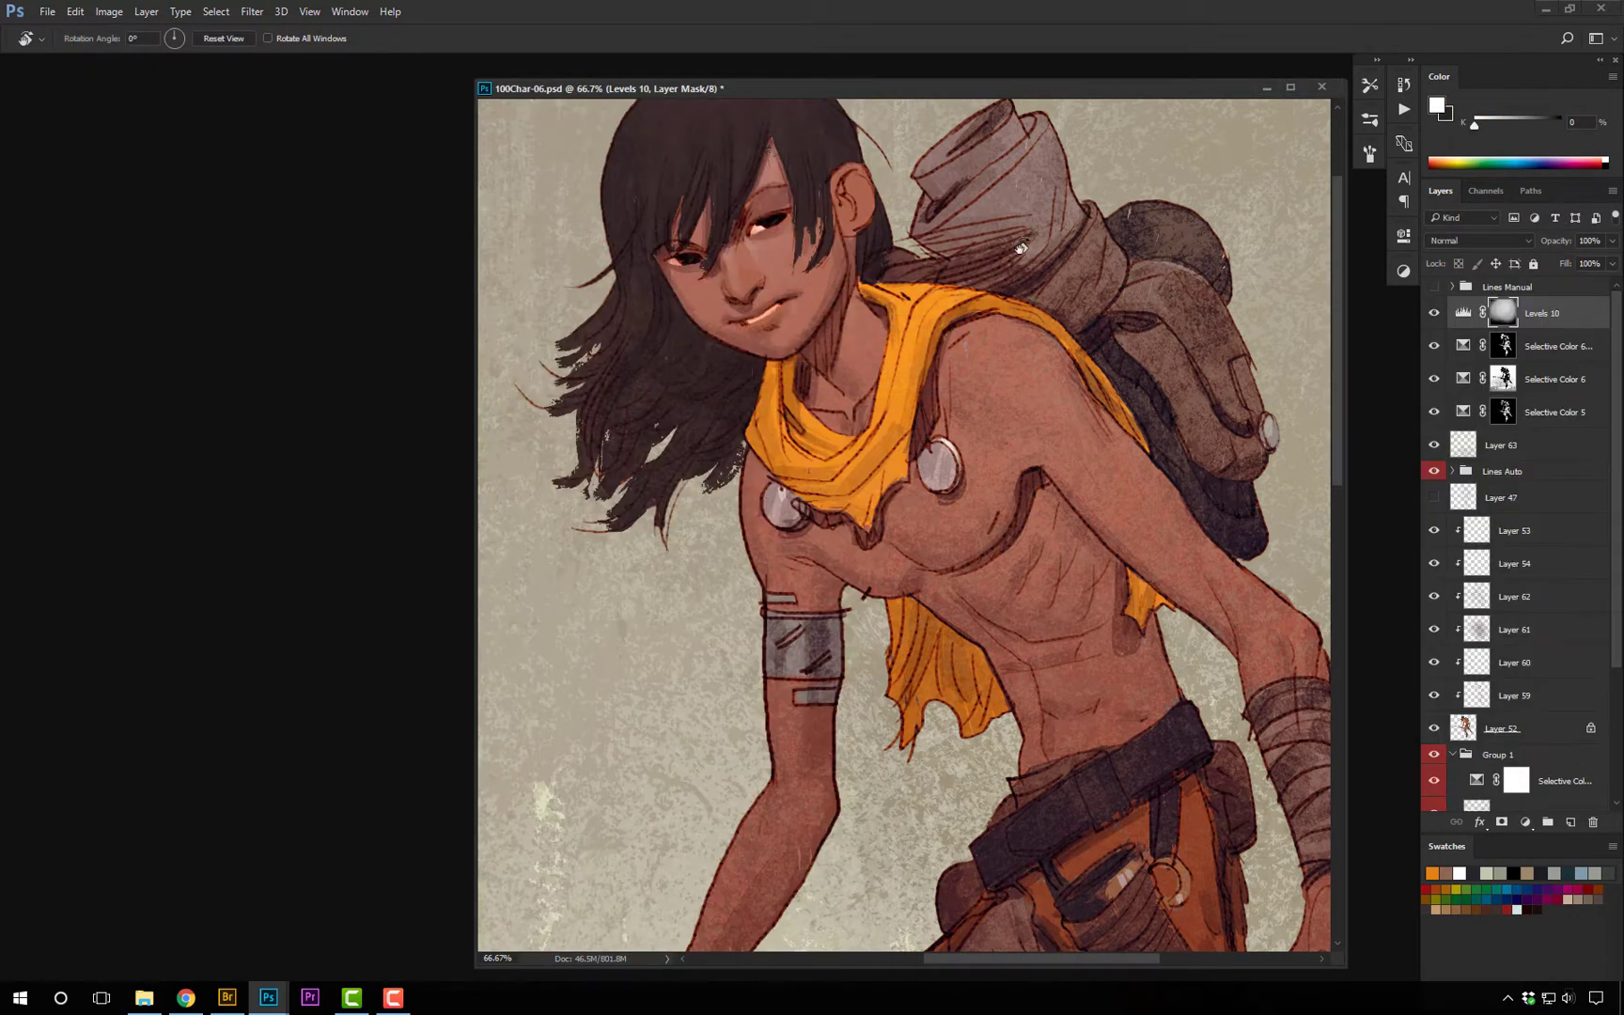
{"action": "left_click", "coordinate": [1321, 88]}
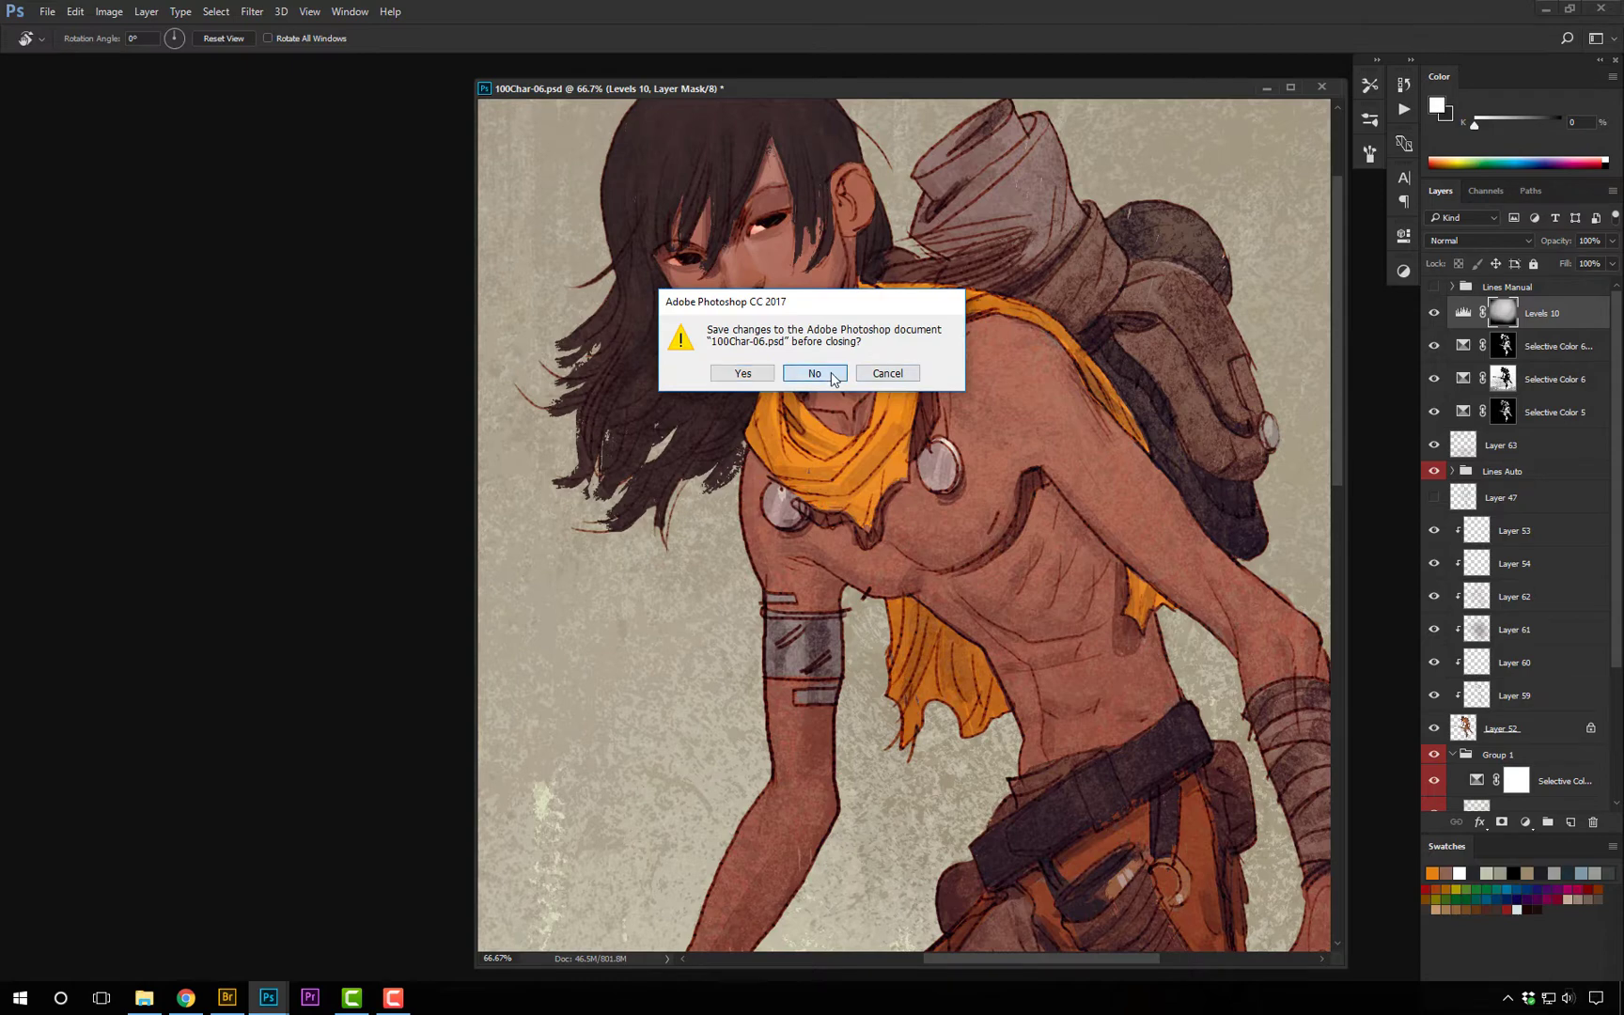
{"action": "left_click", "coordinate": [814, 373]}
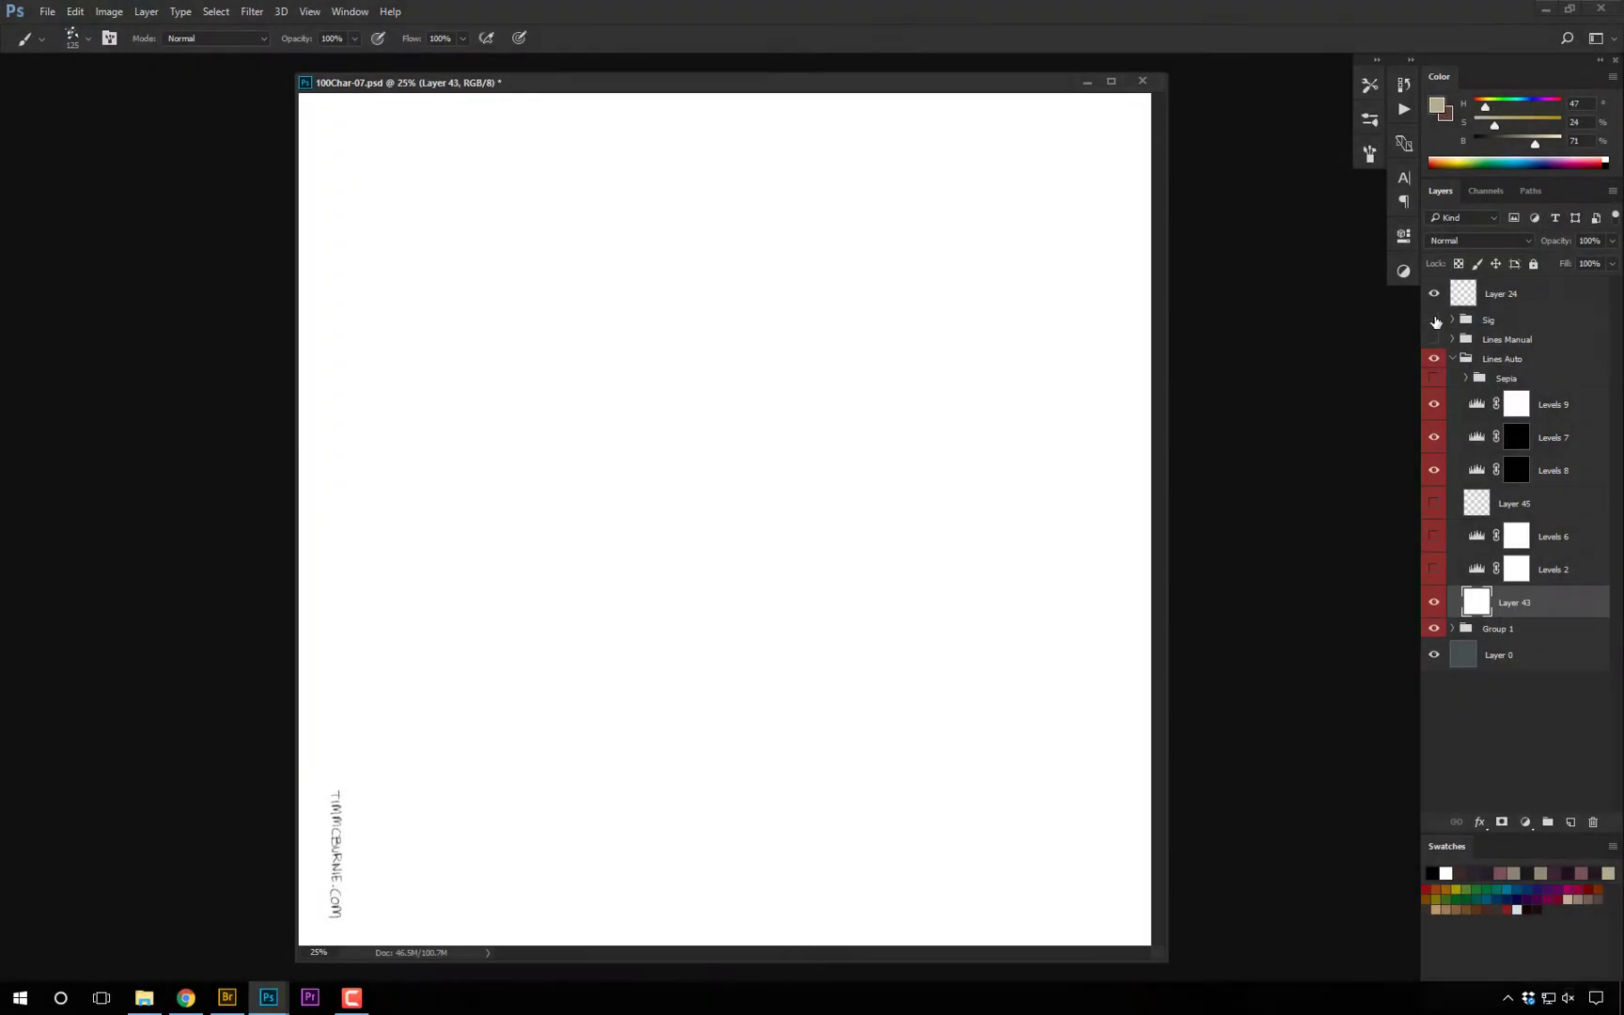
Move Layer 24 and the Sig group into the Lines Auto group.
{"action": "left_click_drag", "start_coordinate": [1464, 308], "coordinate": [1497, 359]}
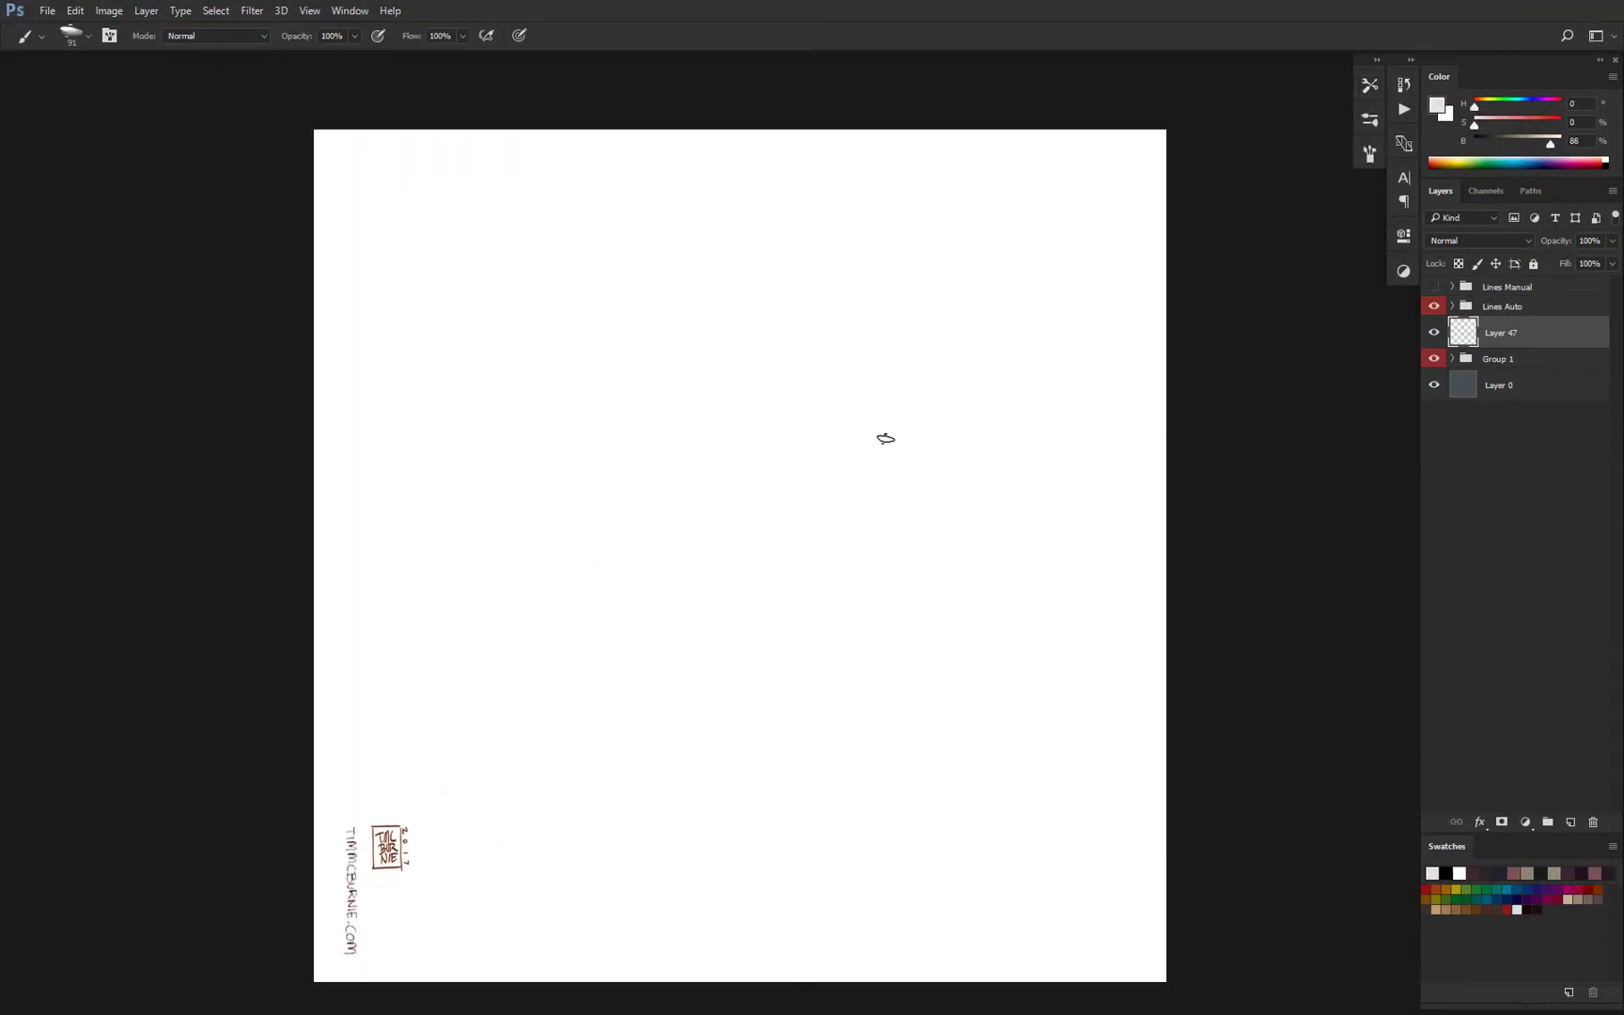
Rough in a figure's torso, hips and striding legs in light grey on Layer 47, softening strokes with the eraser.
{"action": "mouse_move", "coordinate": [886, 438]}
{"action": "left_mouse_down"}
{"action": "mouse_move", "coordinate": [754, 337]}
{"action": "mouse_move", "coordinate": [950, 645]}
{"action": "mouse_move", "coordinate": [829, 623]}
{"action": "mouse_move", "coordinate": [703, 511]}
{"action": "mouse_move", "coordinate": [671, 699]}
{"action": "mouse_move", "coordinate": [740, 627]}
{"action": "mouse_move", "coordinate": [677, 347]}
{"action": "mouse_move", "coordinate": [769, 336]}
{"action": "left_mouse_up"}
{"action": "key", "text": "e"}
{"action": "mouse_move", "coordinate": [829, 363]}
{"action": "left_mouse_down"}
{"action": "mouse_move", "coordinate": [681, 423]}
{"action": "mouse_move", "coordinate": [776, 388]}
{"action": "left_mouse_up"}
{"action": "key", "text": "b"}
{"action": "key", "text": "e"}
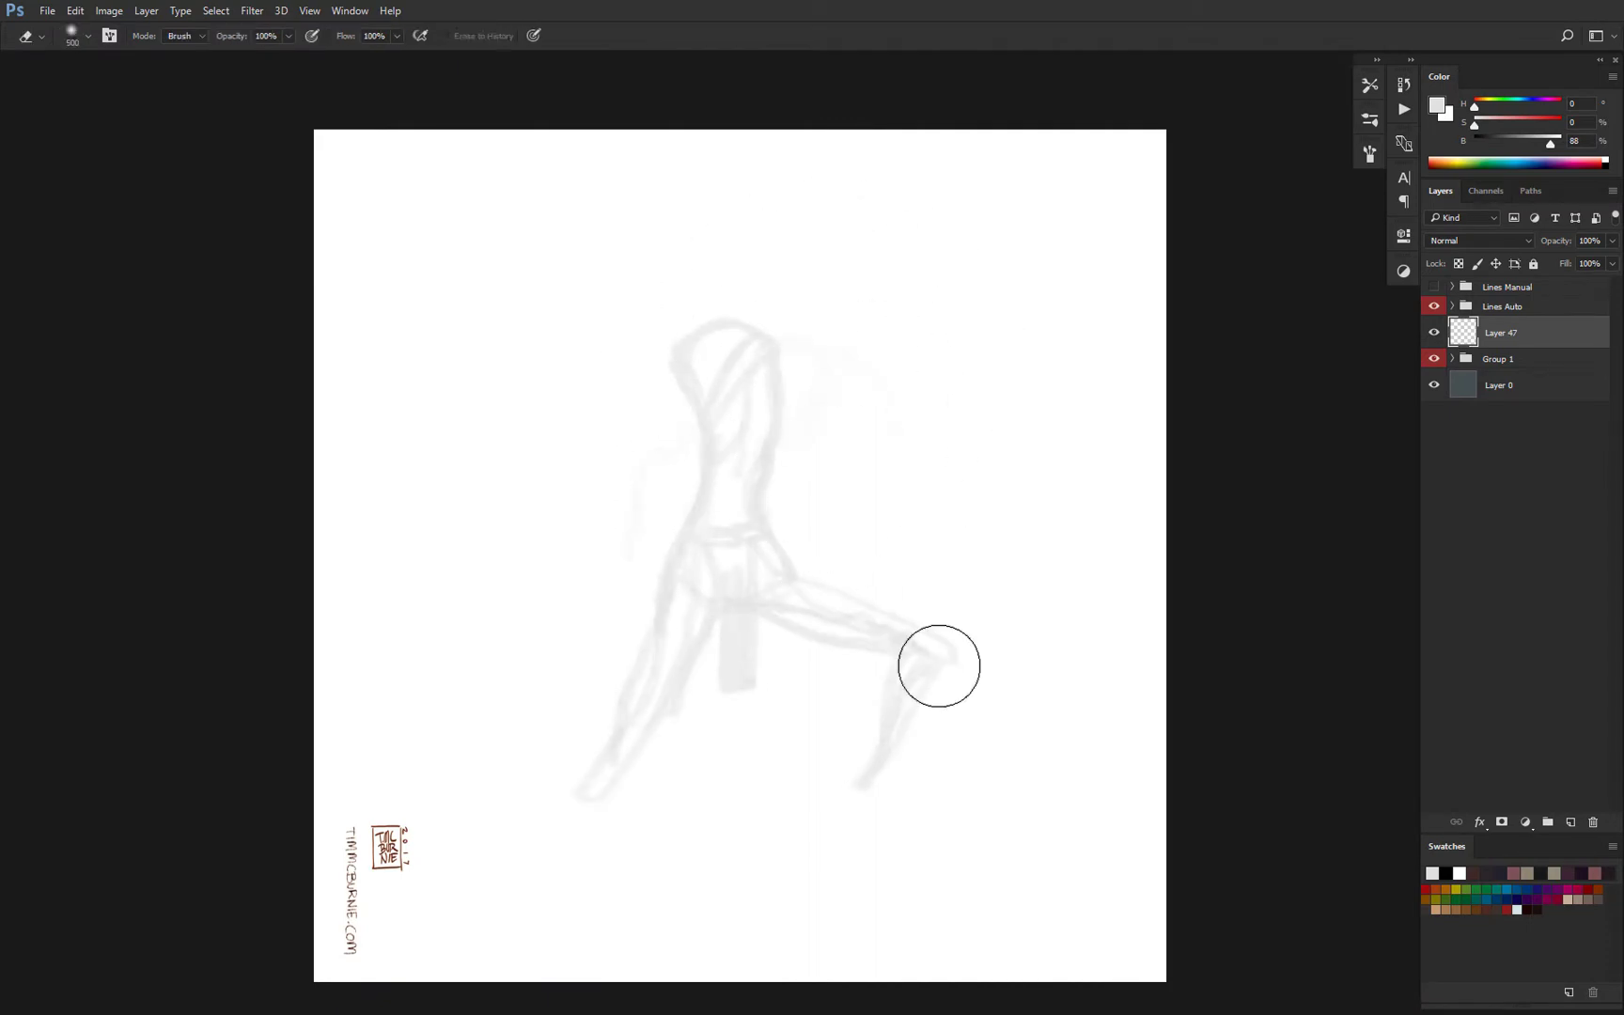
Rework both lower legs of the sketch, deleting the lassoed front shin, repainting the thigh and rear leg, and erasing leftovers.
{"action": "key", "text": "b"}
{"action": "mouse_move", "coordinate": [939, 644]}
{"action": "left_mouse_down"}
{"action": "mouse_move", "coordinate": [835, 606]}
{"action": "mouse_move", "coordinate": [823, 648]}
{"action": "left_mouse_up"}
{"action": "key", "text": "l"}
{"action": "left_click_drag", "start_coordinate": [902, 665], "coordinate": [875, 653]}
{"action": "key", "text": "Delete"}
{"action": "key", "text": "ctrl+d"}
{"action": "key", "text": "b"}
{"action": "mouse_move", "coordinate": [827, 575]}
{"action": "left_mouse_down"}
{"action": "mouse_move", "coordinate": [927, 623]}
{"action": "mouse_move", "coordinate": [877, 652]}
{"action": "mouse_move", "coordinate": [921, 631]}
{"action": "mouse_move", "coordinate": [817, 620]}
{"action": "left_mouse_up"}
{"action": "key", "text": "ctrl+minus"}
{"action": "left_click_drag", "start_coordinate": [675, 731], "coordinate": [611, 810]}
{"action": "key", "text": "e"}
{"action": "left_click_drag", "start_coordinate": [878, 661], "coordinate": [874, 751]}
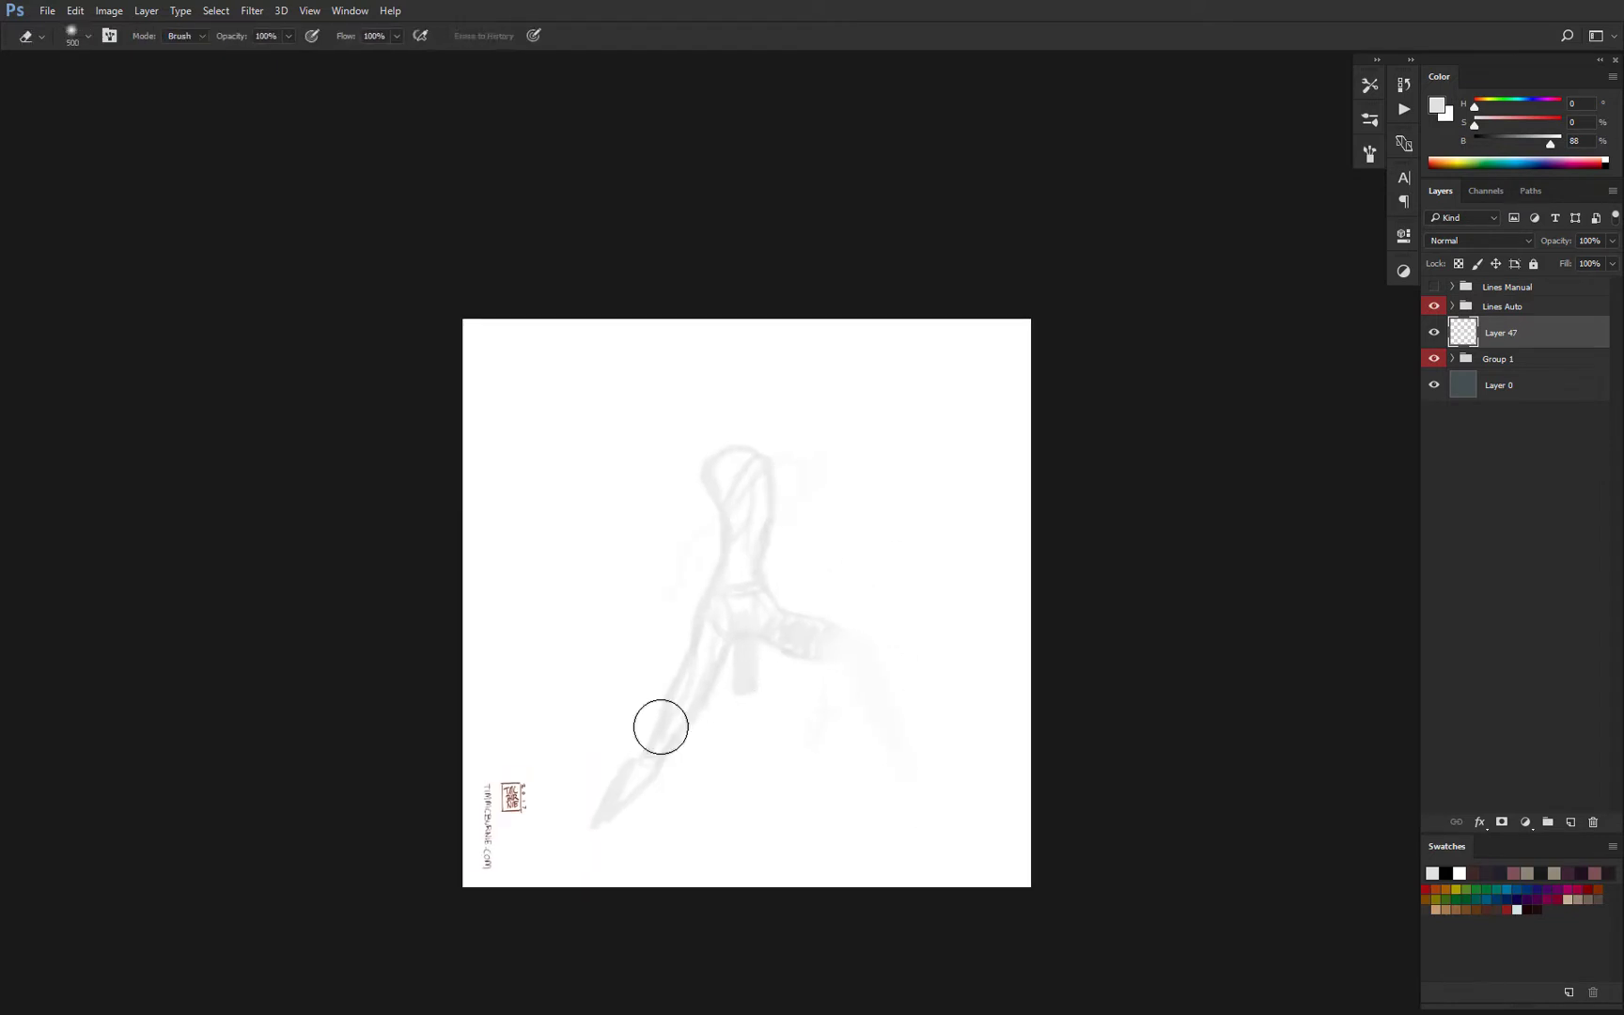
Erase the slanted rear leg and repaint it as a straighter standing leg, repositioning the sketch on the canvas.
{"action": "left_click_drag", "start_coordinate": [660, 725], "coordinate": [609, 810]}
{"action": "key", "text": "b"}
{"action": "left_click_drag", "start_coordinate": [703, 692], "coordinate": [672, 866]}
{"action": "key", "text": "v"}
{"action": "left_click_drag", "start_coordinate": [726, 668], "coordinate": [705, 622]}
{"action": "key", "text": "e"}
{"action": "left_click_drag", "start_coordinate": [660, 719], "coordinate": [659, 831]}
{"action": "key", "text": "b"}
{"action": "left_click_drag", "start_coordinate": [682, 686], "coordinate": [656, 866]}
Sketch the head with long hair, the shoulders and both arms in light grey.
{"action": "mouse_move", "coordinate": [704, 348]}
{"action": "left_mouse_down"}
{"action": "mouse_move", "coordinate": [696, 395]}
{"action": "mouse_move", "coordinate": [706, 385]}
{"action": "mouse_move", "coordinate": [759, 564]}
{"action": "mouse_move", "coordinate": [836, 602]}
{"action": "left_mouse_up"}
{"action": "key", "text": "ctrl+z"}
{"action": "left_click_drag", "start_coordinate": [693, 460], "coordinate": [699, 522]}
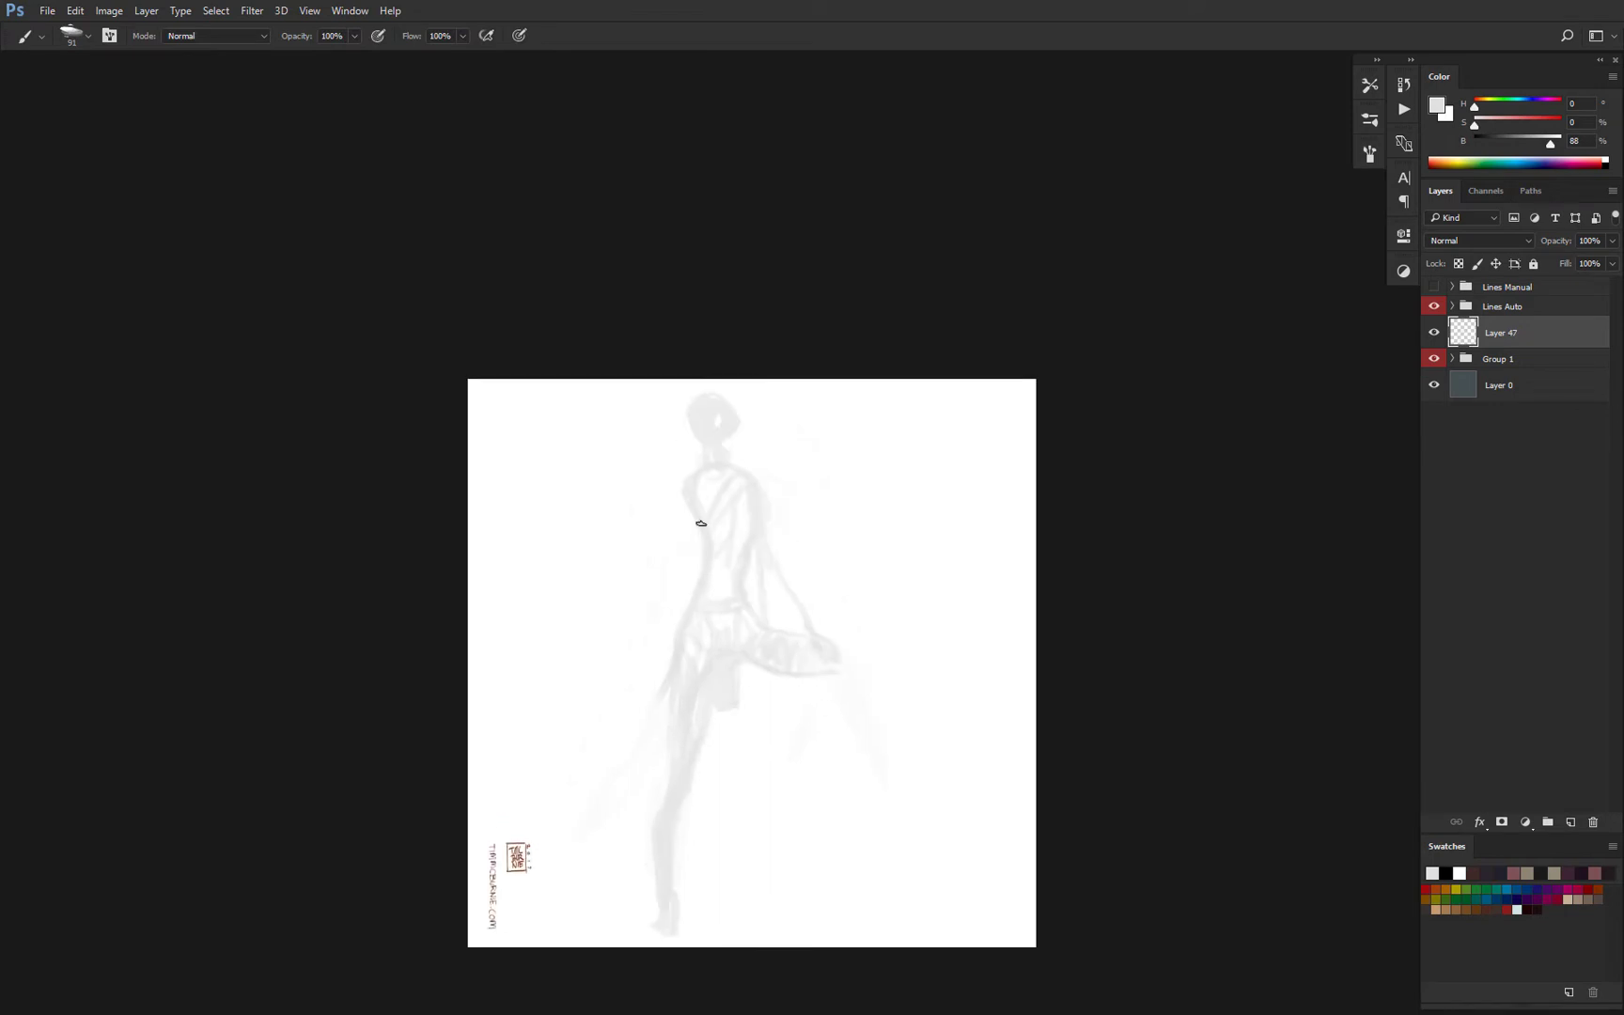
{"action": "left_click_drag", "start_coordinate": [689, 425], "coordinate": [687, 474]}
{"action": "mouse_move", "coordinate": [738, 428]}
{"action": "left_mouse_down"}
{"action": "mouse_move", "coordinate": [745, 481]}
{"action": "mouse_move", "coordinate": [644, 480]}
{"action": "left_mouse_up"}
{"action": "key", "text": "ctrl+plus"}
{"action": "left_click_drag", "start_coordinate": [751, 522], "coordinate": [726, 549]}
{"action": "left_click_drag", "start_coordinate": [657, 486], "coordinate": [616, 629]}
{"action": "left_click_drag", "start_coordinate": [610, 658], "coordinate": [558, 819]}
{"action": "key", "text": "ctrl+minus"}
{"action": "left_click_drag", "start_coordinate": [776, 548], "coordinate": [816, 641]}
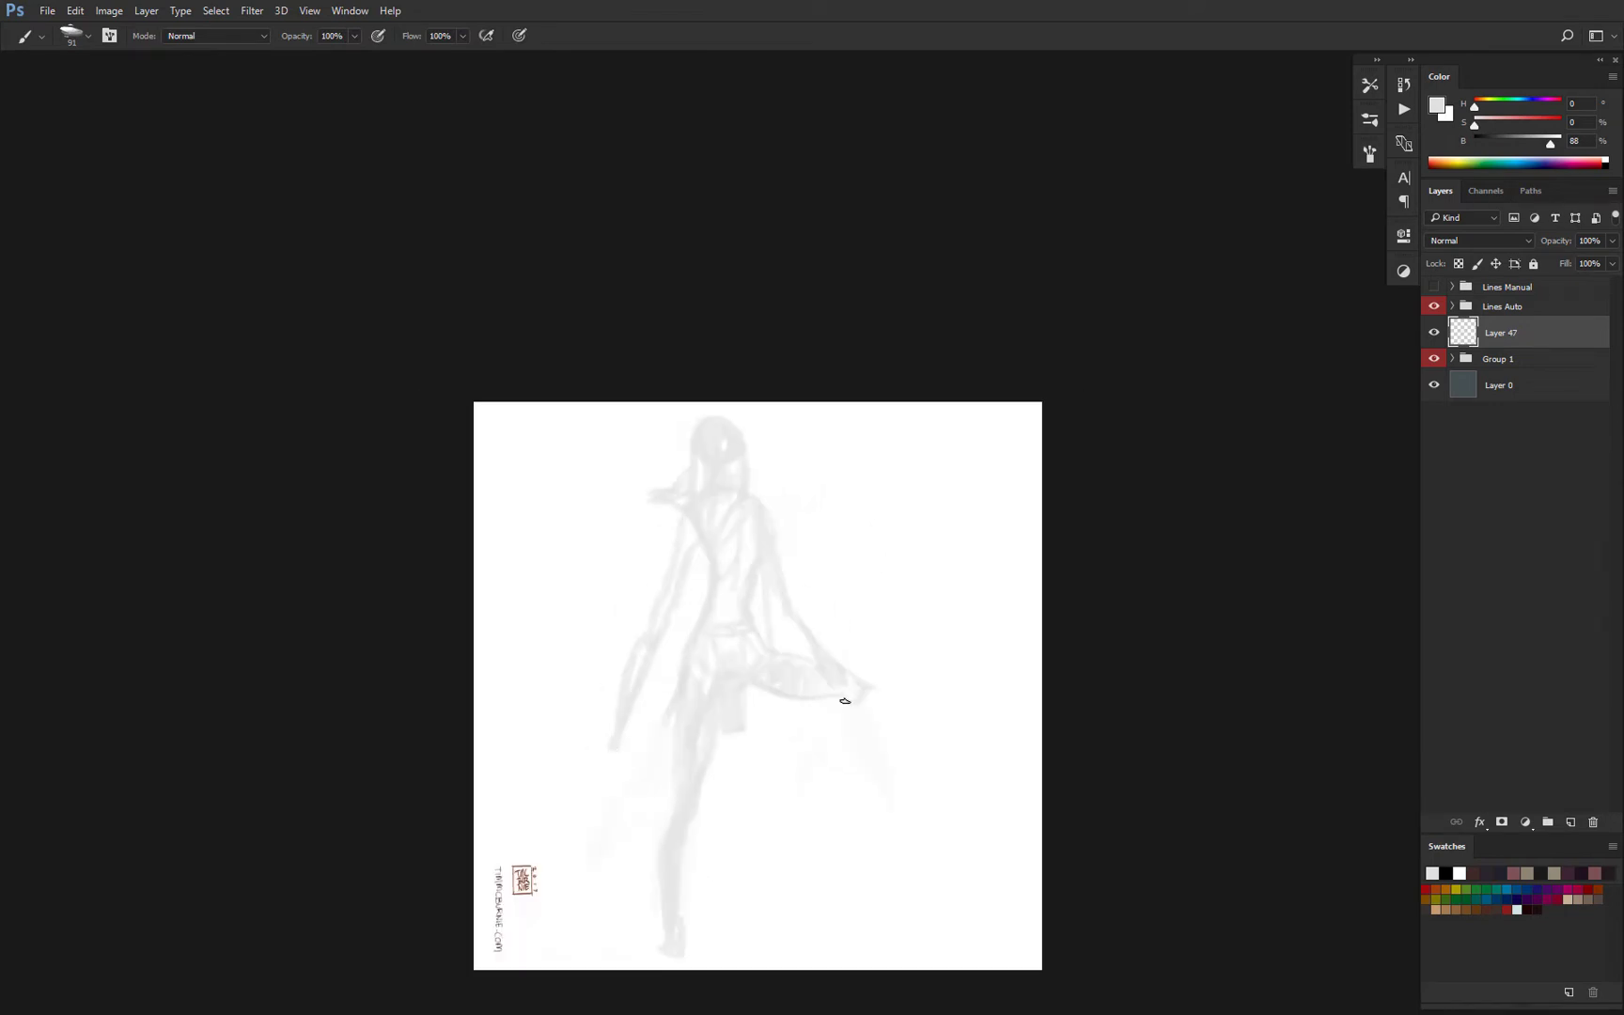
Add the raised leg's knee and shin, strengthen the standing leg, and resize the sketch with Free Transform.
{"action": "left_click_drag", "start_coordinate": [844, 699], "coordinate": [848, 684]}
{"action": "mouse_move", "coordinate": [875, 733]}
{"action": "left_mouse_down"}
{"action": "mouse_move", "coordinate": [896, 810]}
{"action": "mouse_move", "coordinate": [843, 680]}
{"action": "left_mouse_up"}
{"action": "left_click_drag", "start_coordinate": [669, 754], "coordinate": [671, 860]}
{"action": "key", "text": "ctrl+t"}
{"action": "left_click_drag", "start_coordinate": [906, 878], "coordinate": [892, 853]}
{"action": "key", "text": "Return"}
Try several sword strokes around the hips and sketch a long curved blade across the thighs.
{"action": "left_click_drag", "start_coordinate": [736, 540], "coordinate": [781, 545]}
{"action": "mouse_move", "coordinate": [570, 683]}
{"action": "left_mouse_down"}
{"action": "mouse_move", "coordinate": [690, 647]}
{"action": "mouse_move", "coordinate": [850, 720]}
{"action": "left_mouse_up"}
{"action": "key", "text": "ctrl+z"}
{"action": "left_click_drag", "start_coordinate": [761, 694], "coordinate": [857, 729]}
{"action": "key", "text": "ctrl+z"}
{"action": "mouse_move", "coordinate": [674, 645]}
{"action": "left_mouse_down"}
{"action": "mouse_move", "coordinate": [810, 745]}
{"action": "mouse_move", "coordinate": [725, 691]}
{"action": "mouse_move", "coordinate": [771, 640]}
{"action": "left_mouse_up"}
{"action": "key", "text": "ctrl+z"}
{"action": "mouse_move", "coordinate": [621, 602]}
{"action": "left_mouse_down"}
{"action": "mouse_move", "coordinate": [733, 642]}
{"action": "mouse_move", "coordinate": [616, 597]}
{"action": "left_mouse_up"}
{"action": "key", "text": "e"}
{"action": "key", "text": "b"}
{"action": "mouse_move", "coordinate": [602, 553]}
{"action": "left_mouse_down"}
{"action": "mouse_move", "coordinate": [664, 587]}
{"action": "mouse_move", "coordinate": [831, 627]}
{"action": "left_mouse_up"}
Sketch the trailing cloth along the sword arm and the looped shape behind the shoulder, undoing unwanted strokes.
{"action": "mouse_move", "coordinate": [696, 575]}
{"action": "left_mouse_down"}
{"action": "mouse_move", "coordinate": [694, 629]}
{"action": "mouse_move", "coordinate": [673, 639]}
{"action": "left_mouse_up"}
{"action": "scroll", "coordinate": [700, 575], "scroll_direction": "up", "scroll_amount": 3}
{"action": "key", "text": "ctrl+z"}
{"action": "left_click_drag", "start_coordinate": [680, 497], "coordinate": [668, 551]}
{"action": "mouse_move", "coordinate": [744, 295]}
{"action": "left_mouse_down"}
{"action": "mouse_move", "coordinate": [709, 417]}
{"action": "mouse_move", "coordinate": [571, 547]}
{"action": "left_mouse_up"}
{"action": "key", "text": "ctrl+z"}
{"action": "key", "text": "ctrl+z"}
{"action": "key", "text": "ctrl+z"}
{"action": "left_click_drag", "start_coordinate": [701, 351], "coordinate": [664, 490]}
{"action": "left_click_drag", "start_coordinate": [719, 359], "coordinate": [648, 340]}
{"action": "left_click_drag", "start_coordinate": [677, 362], "coordinate": [690, 422]}
Add a pair of outward-curving horns to the head and a horizontal line across the chest.
{"action": "key", "text": "ctrl+plus"}
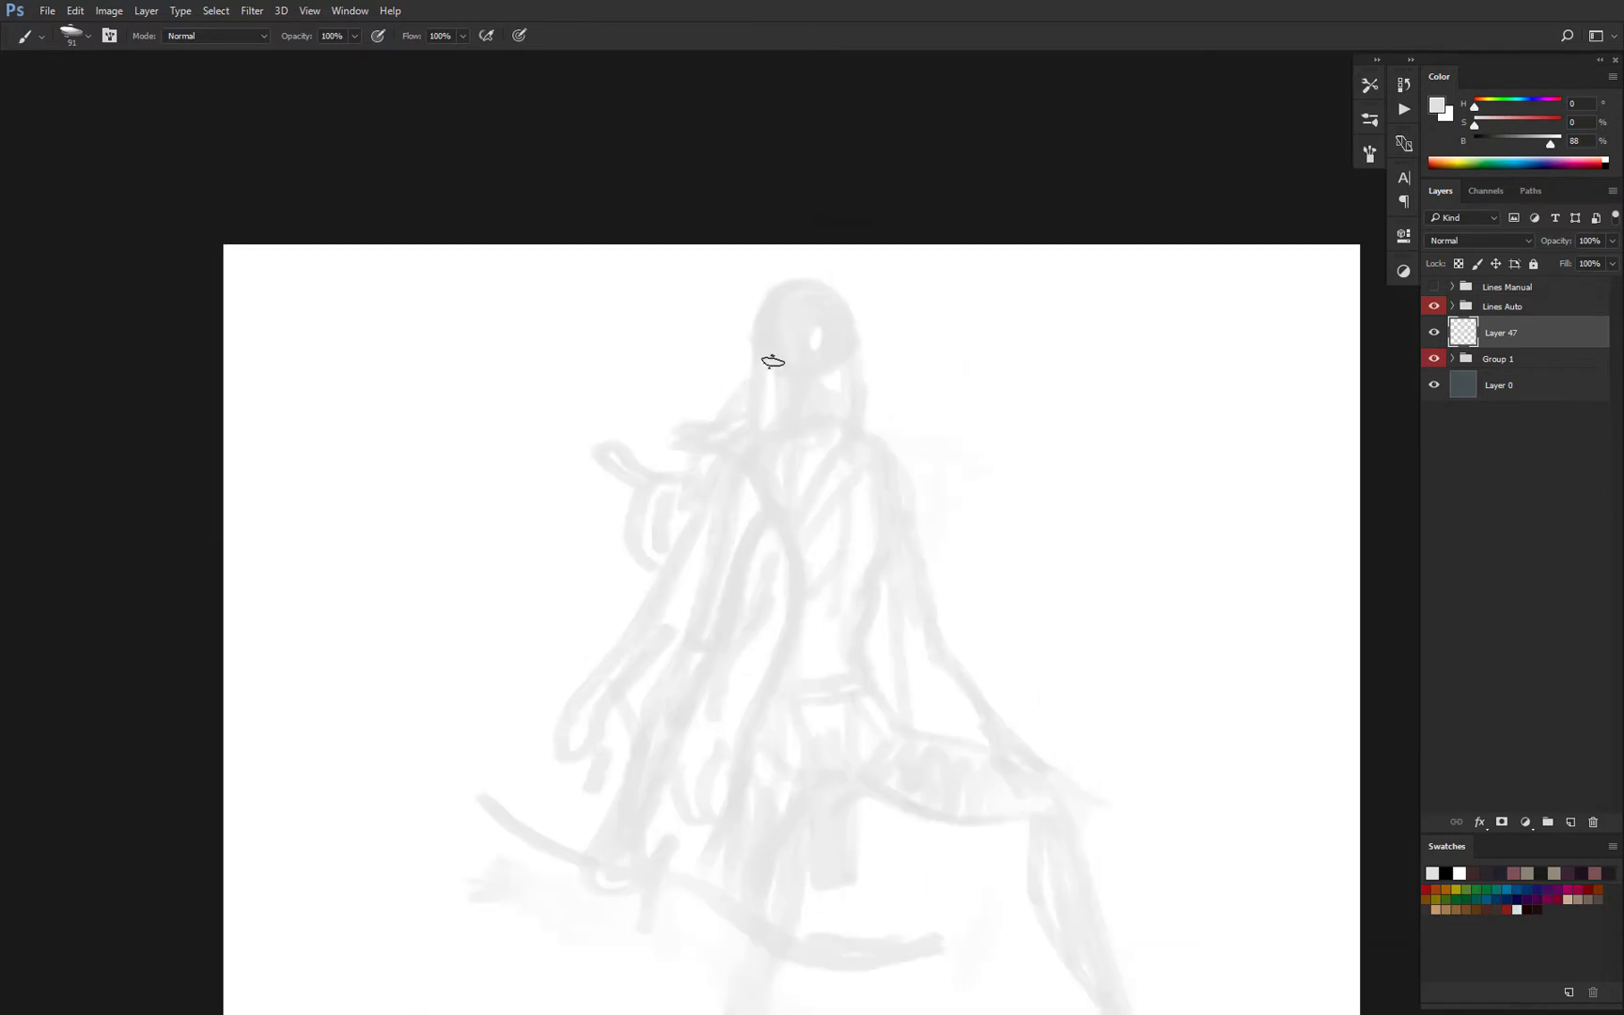
{"action": "left_click_drag", "start_coordinate": [834, 289], "coordinate": [899, 301]}
{"action": "left_click_drag", "start_coordinate": [777, 288], "coordinate": [712, 302]}
{"action": "key", "text": "ctrl+minus"}
{"action": "left_click_drag", "start_coordinate": [820, 401], "coordinate": [902, 399]}
Thicken the standing leg's thigh, calf and foot.
{"action": "left_click_drag", "start_coordinate": [894, 642], "coordinate": [883, 606]}
{"action": "left_click_drag", "start_coordinate": [735, 752], "coordinate": [733, 929]}
{"action": "mouse_move", "coordinate": [763, 737]}
{"action": "left_mouse_down"}
{"action": "mouse_move", "coordinate": [751, 872]}
{"action": "mouse_move", "coordinate": [749, 733]}
{"action": "left_mouse_up"}
{"action": "left_click_drag", "start_coordinate": [731, 797], "coordinate": [716, 928]}
{"action": "mouse_move", "coordinate": [720, 752]}
{"action": "left_mouse_down"}
{"action": "mouse_move", "coordinate": [700, 903]}
{"action": "mouse_move", "coordinate": [679, 835]}
{"action": "left_mouse_up"}
Erase the raised bent leg and repaint it as a second straight standing leg, with ground lines beneath the feet.
{"action": "key", "text": "e"}
{"action": "left_click_drag", "start_coordinate": [1015, 714], "coordinate": [960, 519]}
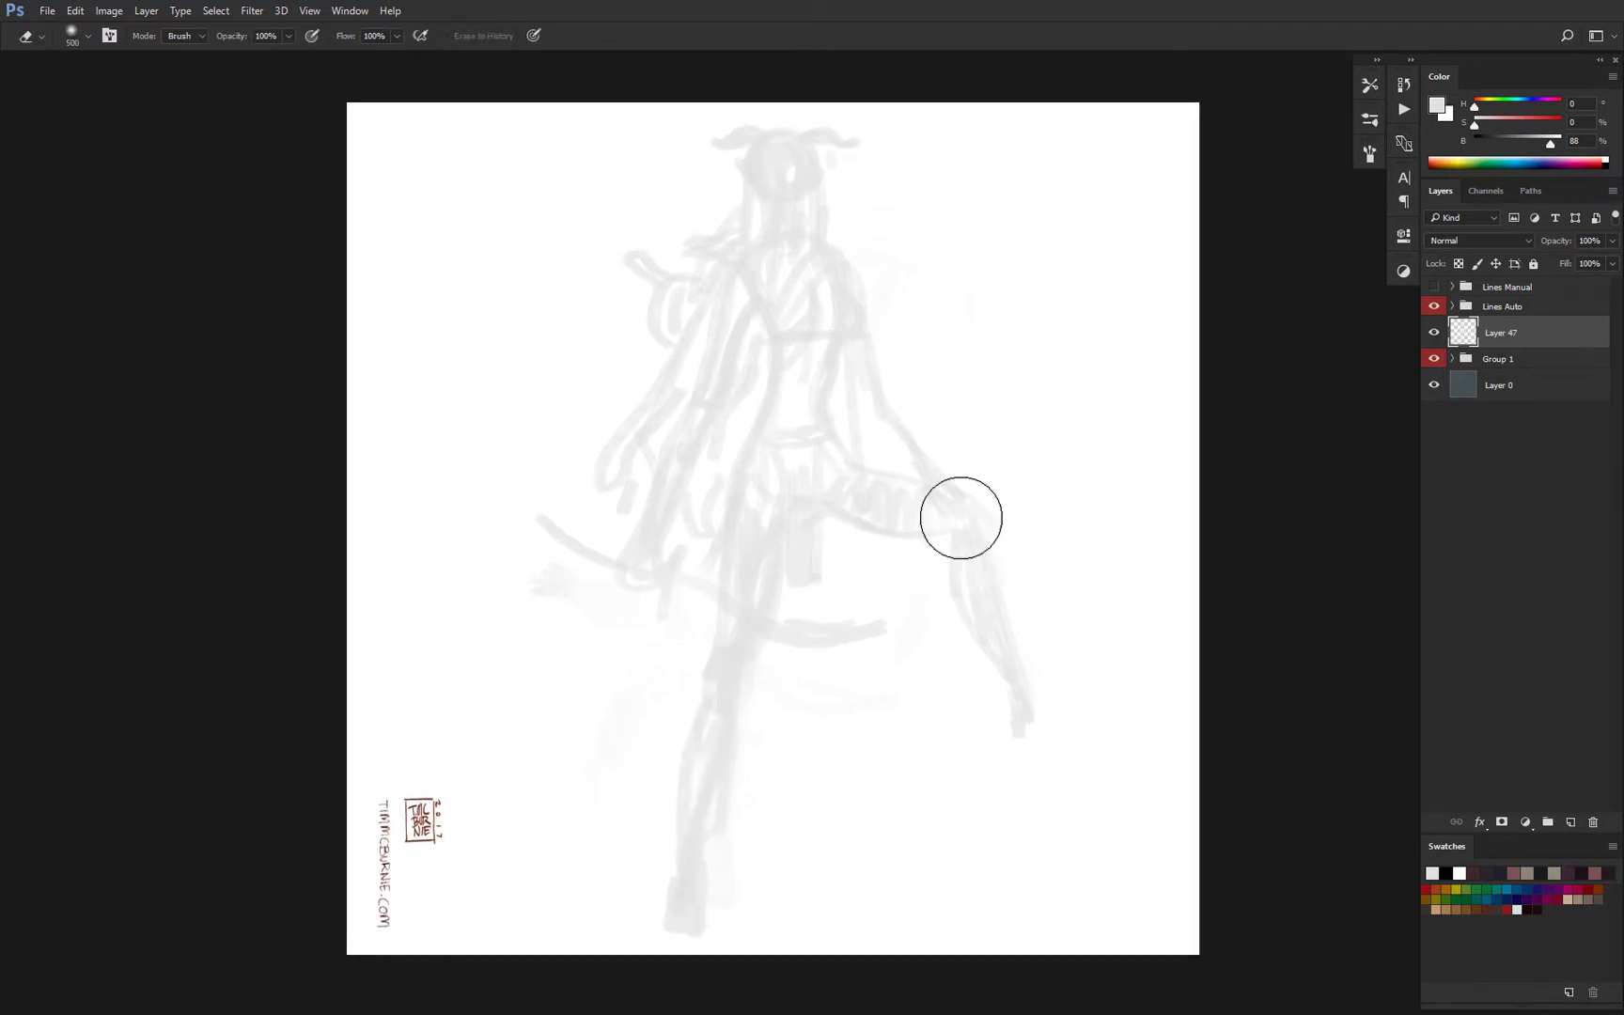
{"action": "key", "text": "b"}
{"action": "left_click_drag", "start_coordinate": [850, 470], "coordinate": [857, 845]}
{"action": "left_click_drag", "start_coordinate": [846, 827], "coordinate": [874, 700]}
{"action": "left_click_drag", "start_coordinate": [725, 784], "coordinate": [957, 801]}
{"action": "left_click_drag", "start_coordinate": [725, 615], "coordinate": [697, 799]}
{"action": "left_click_drag", "start_coordinate": [752, 624], "coordinate": [719, 738]}
{"action": "left_click_drag", "start_coordinate": [840, 618], "coordinate": [864, 791]}
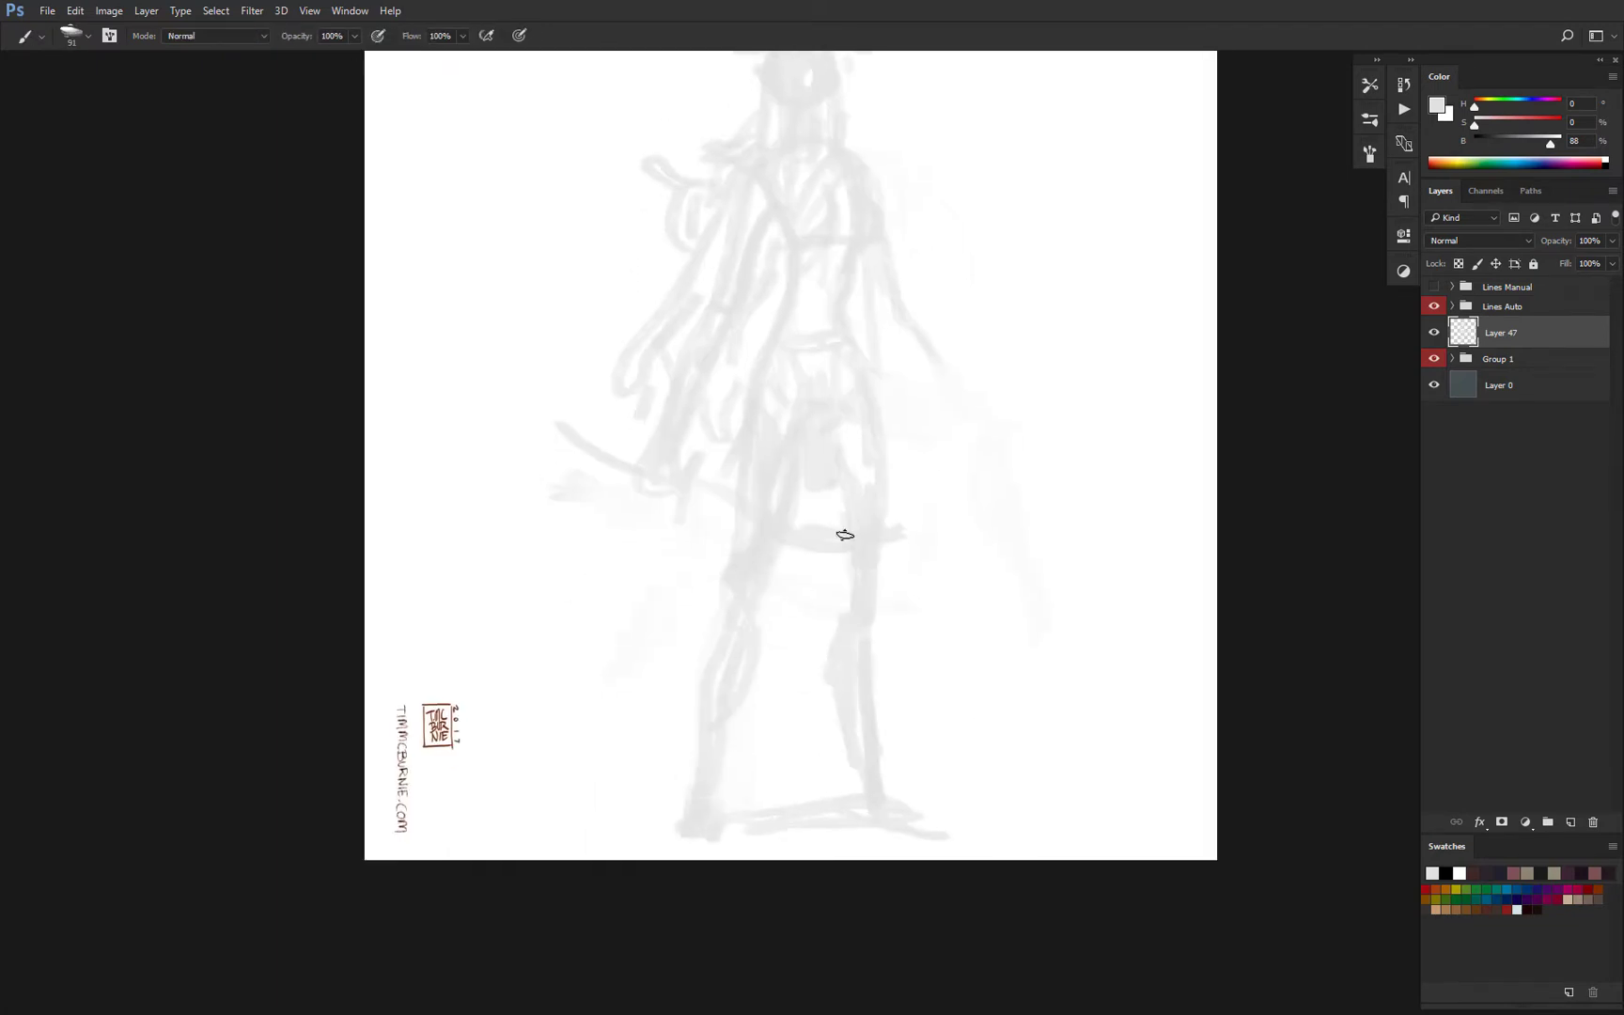
Darken the hip and thigh area and sketch the arm hanging beside the hip on the empty-handed side.
{"action": "left_click_drag", "start_coordinate": [842, 498], "coordinate": [849, 611]}
{"action": "mouse_move", "coordinate": [848, 470]}
{"action": "left_mouse_down"}
{"action": "mouse_move", "coordinate": [833, 625]}
{"action": "mouse_move", "coordinate": [934, 630]}
{"action": "left_mouse_up"}
{"action": "left_click_drag", "start_coordinate": [888, 502], "coordinate": [918, 609]}
{"action": "mouse_move", "coordinate": [827, 529]}
{"action": "left_mouse_down"}
{"action": "mouse_move", "coordinate": [833, 562]}
{"action": "mouse_move", "coordinate": [800, 570]}
{"action": "mouse_move", "coordinate": [832, 569]}
{"action": "left_mouse_up"}
Adjust the sketch's proportions with Free Transform, on the figure and on a lassoed part.
{"action": "key", "text": "ctrl+t"}
{"action": "left_click_drag", "start_coordinate": [936, 865], "coordinate": [926, 848]}
{"action": "mouse_move", "coordinate": [855, 711]}
{"action": "left_mouse_down"}
{"action": "mouse_move", "coordinate": [888, 709]}
{"action": "mouse_move", "coordinate": [911, 657]}
{"action": "left_mouse_up"}
{"action": "key", "text": "Return"}
{"action": "key", "text": "l"}
{"action": "key", "text": "ctrl+t"}
{"action": "left_click_drag", "start_coordinate": [834, 905], "coordinate": [833, 919]}
{"action": "key", "text": "Return"}
{"action": "key", "text": "ctrl+t"}
{"action": "key", "text": "Return"}
Lasso the empty-handed arm and shorten it to about 93.5% of its height with Free Transform.
{"action": "key", "text": "b"}
{"action": "key", "text": "ctrl+plus"}
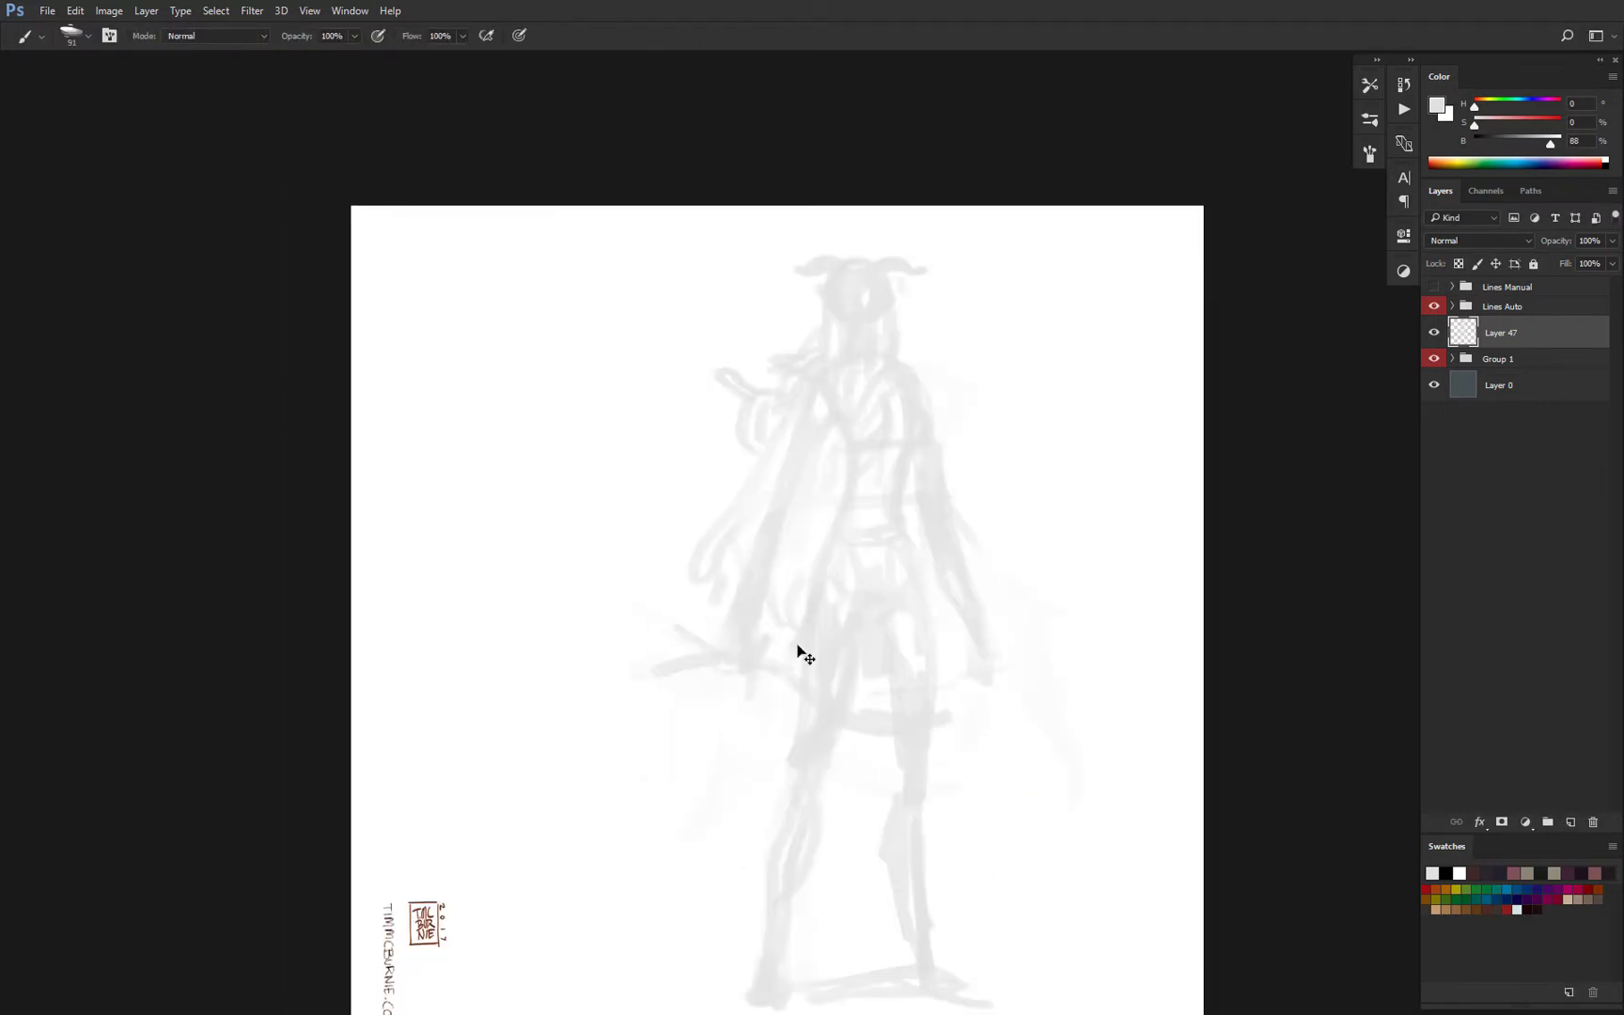
{"action": "key", "text": "ctrl+plus"}
{"action": "key", "text": "ctrl+minus"}
{"action": "key", "text": "l"}
{"action": "key", "text": "ctrl+t"}
{"action": "left_click_drag", "start_coordinate": [1026, 695], "coordinate": [1025, 673]}
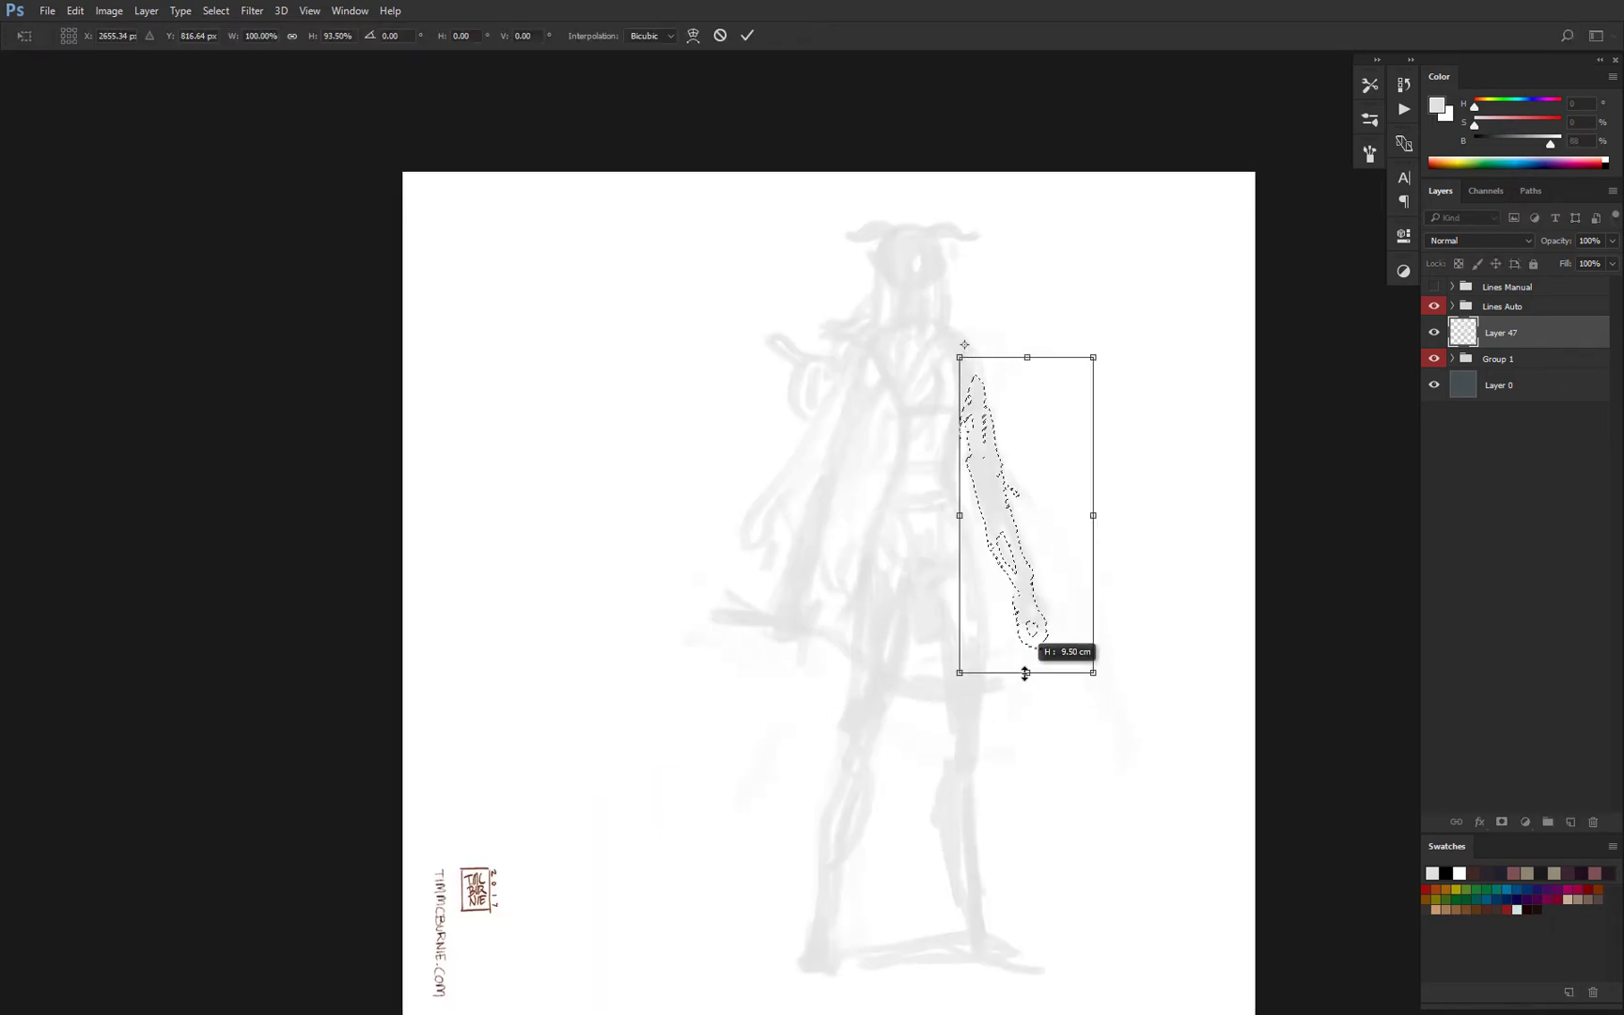
{"action": "key", "text": "Return"}
Lasso the sword area and reshape its placement with Free Transform, clearing the selection.
{"action": "left_click_drag", "start_coordinate": [808, 668], "coordinate": [826, 441]}
{"action": "key", "text": "ctrl+t"}
{"action": "mouse_move", "coordinate": [777, 700]}
{"action": "left_mouse_down"}
{"action": "mouse_move", "coordinate": [778, 680]}
{"action": "mouse_move", "coordinate": [876, 656]}
{"action": "mouse_move", "coordinate": [941, 673]}
{"action": "left_mouse_up"}
{"action": "key", "text": "Return"}
{"action": "key", "text": "ctrl+d"}
Repaint the curved sword blade and the cloth below its hilt, and touch up the belt, hip and foot.
{"action": "key", "text": "b"}
{"action": "left_click_drag", "start_coordinate": [806, 620], "coordinate": [844, 649]}
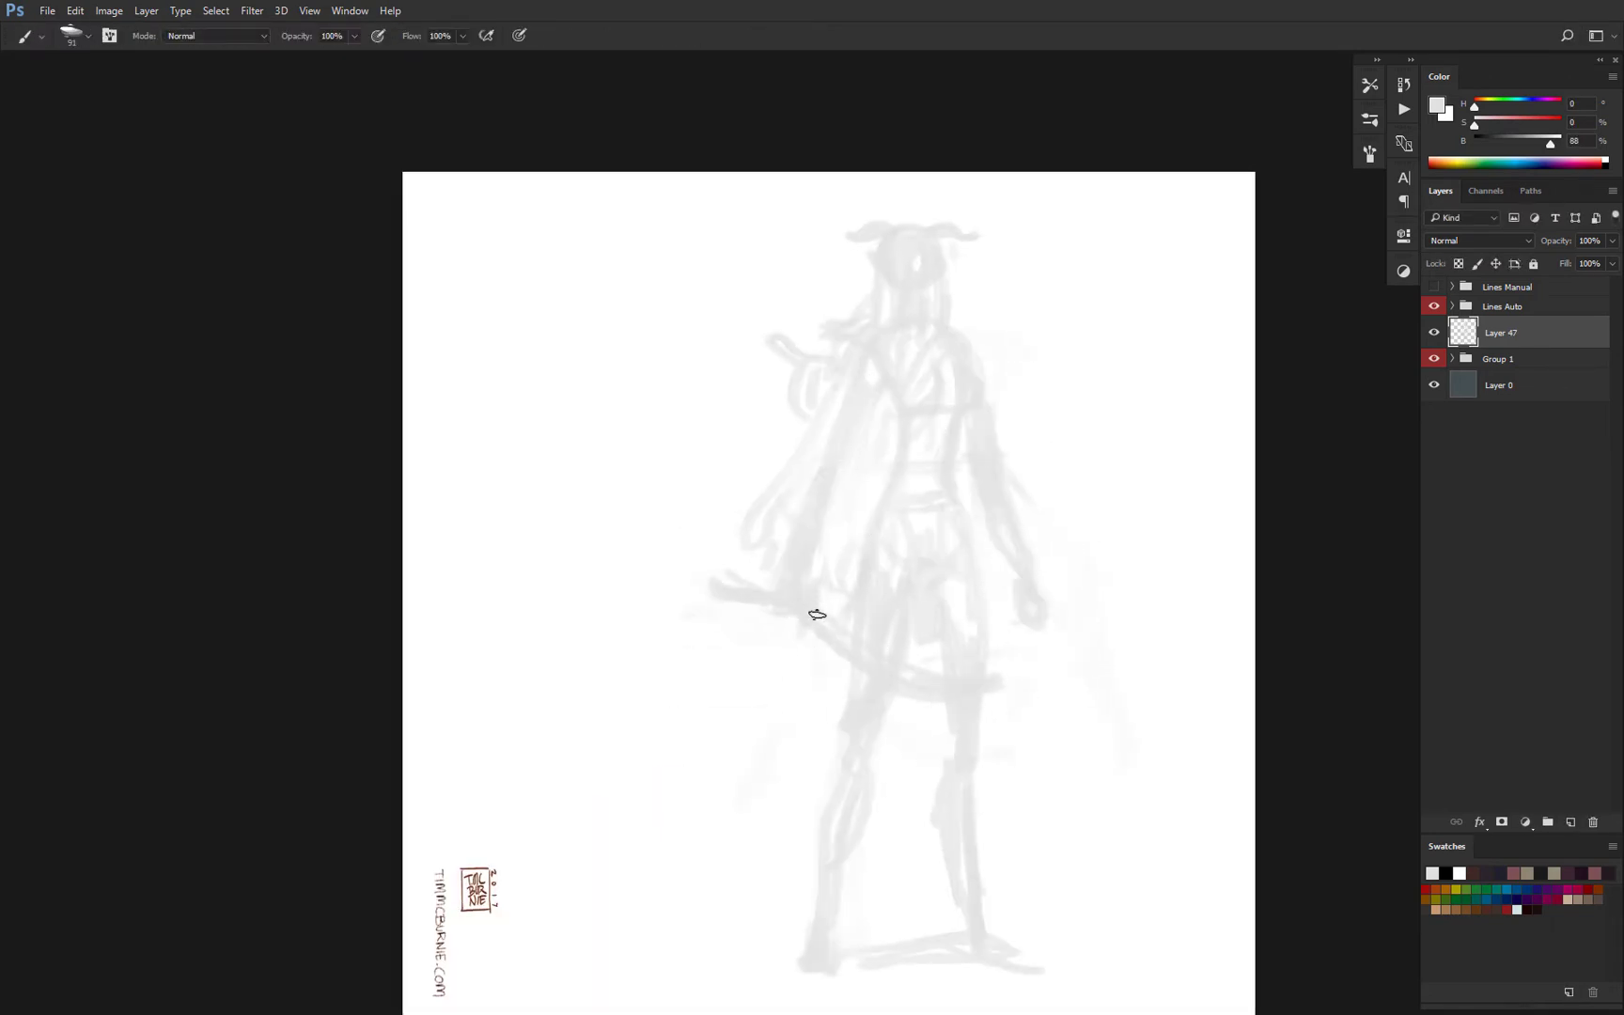
{"action": "mouse_move", "coordinate": [927, 610]}
{"action": "left_mouse_down"}
{"action": "mouse_move", "coordinate": [913, 522]}
{"action": "mouse_move", "coordinate": [845, 488]}
{"action": "left_mouse_up"}
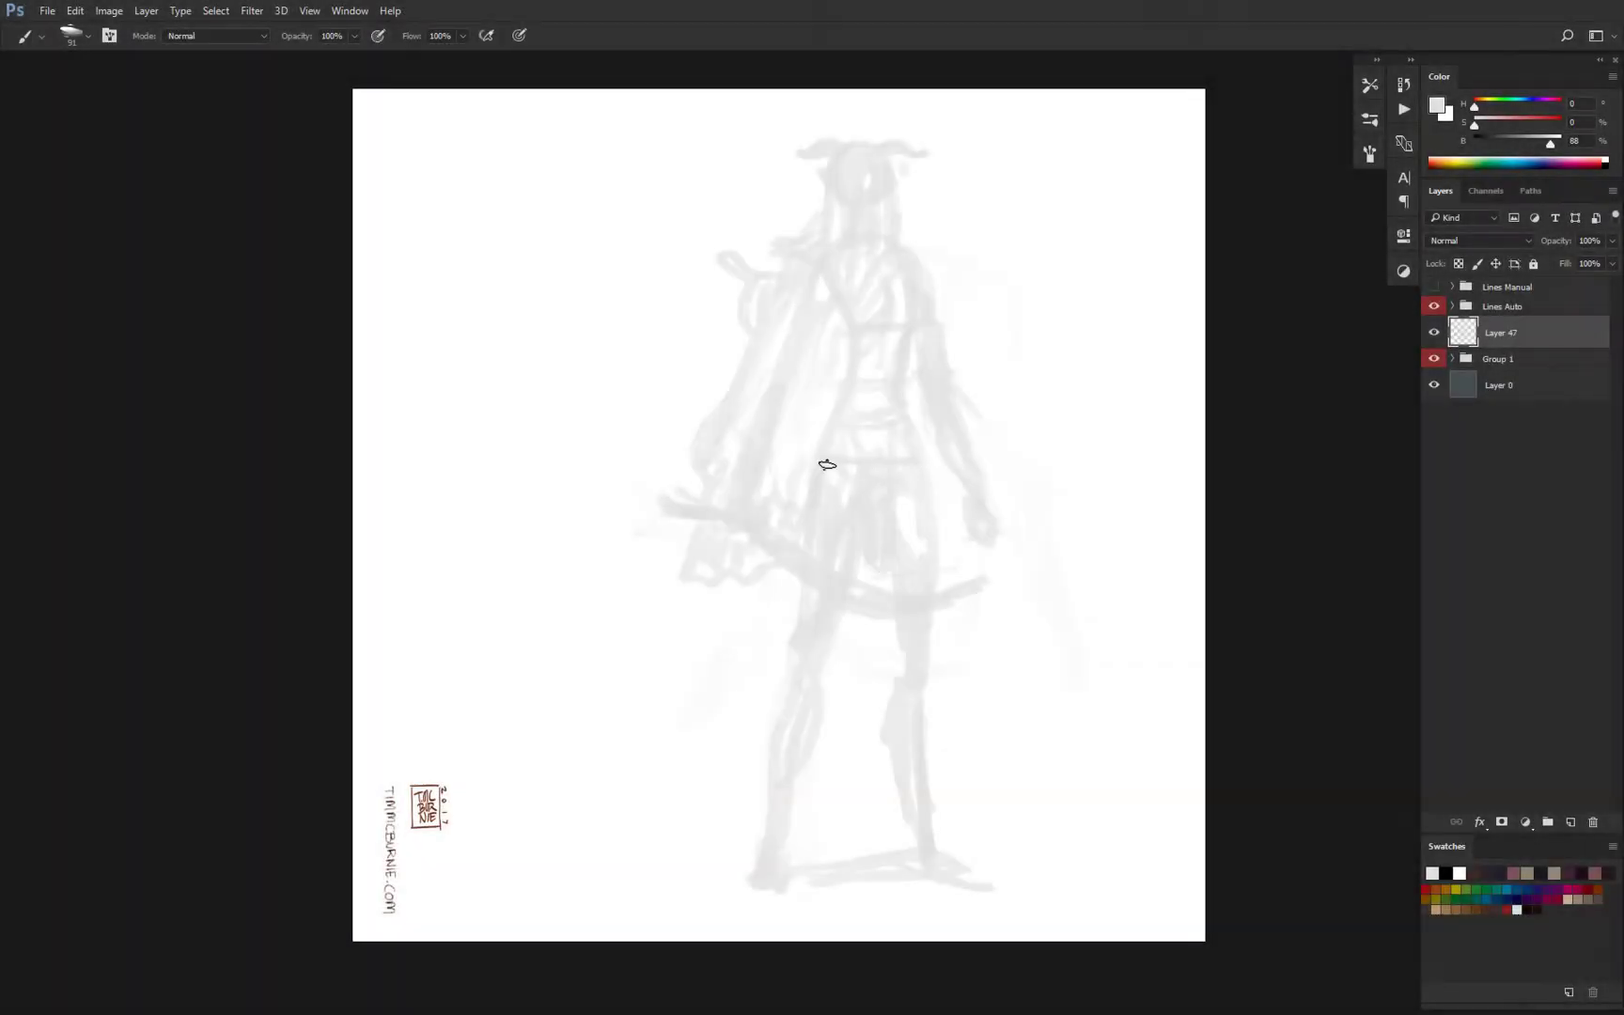
{"action": "left_click_drag", "start_coordinate": [814, 449], "coordinate": [806, 478]}
{"action": "left_click_drag", "start_coordinate": [908, 399], "coordinate": [906, 453]}
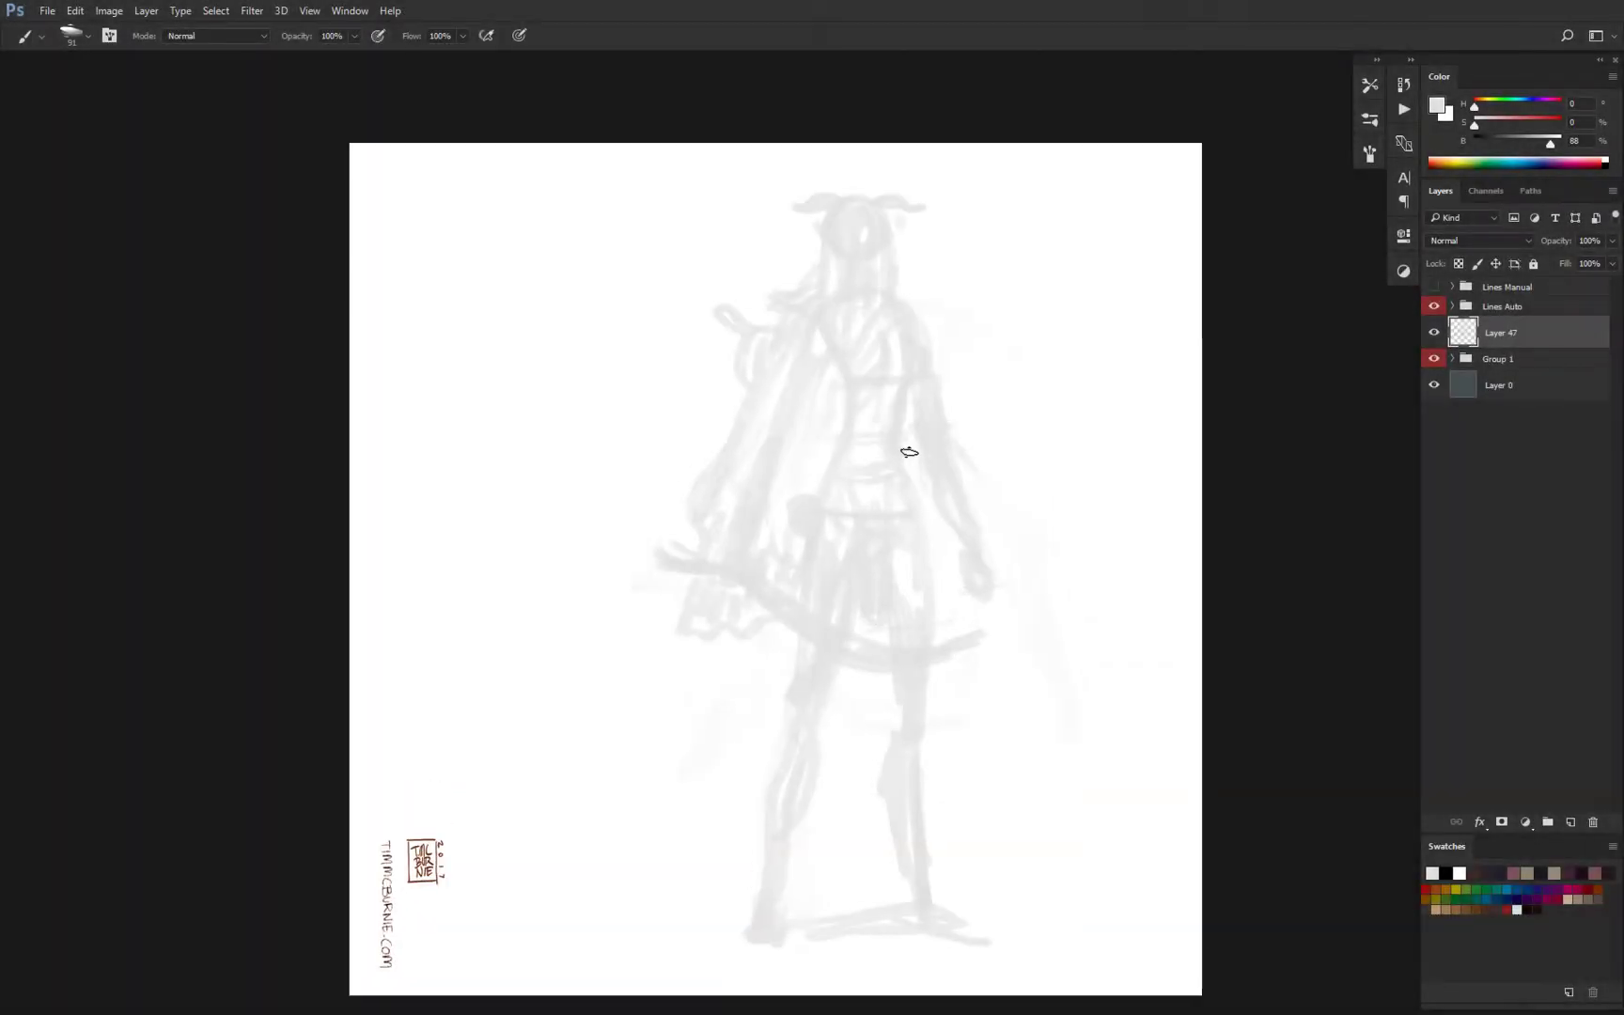
{"action": "left_click_drag", "start_coordinate": [765, 901], "coordinate": [769, 860]}
{"action": "left_click_drag", "start_coordinate": [772, 904], "coordinate": [757, 908]}
Reduce Layer 47's opacity to 35%.
{"action": "left_click_drag", "start_coordinate": [1557, 242], "coordinate": [1513, 243]}
{"action": "key", "text": "ctrl+plus"}
{"action": "left_click_drag", "start_coordinate": [1046, 354], "coordinate": [946, 460]}
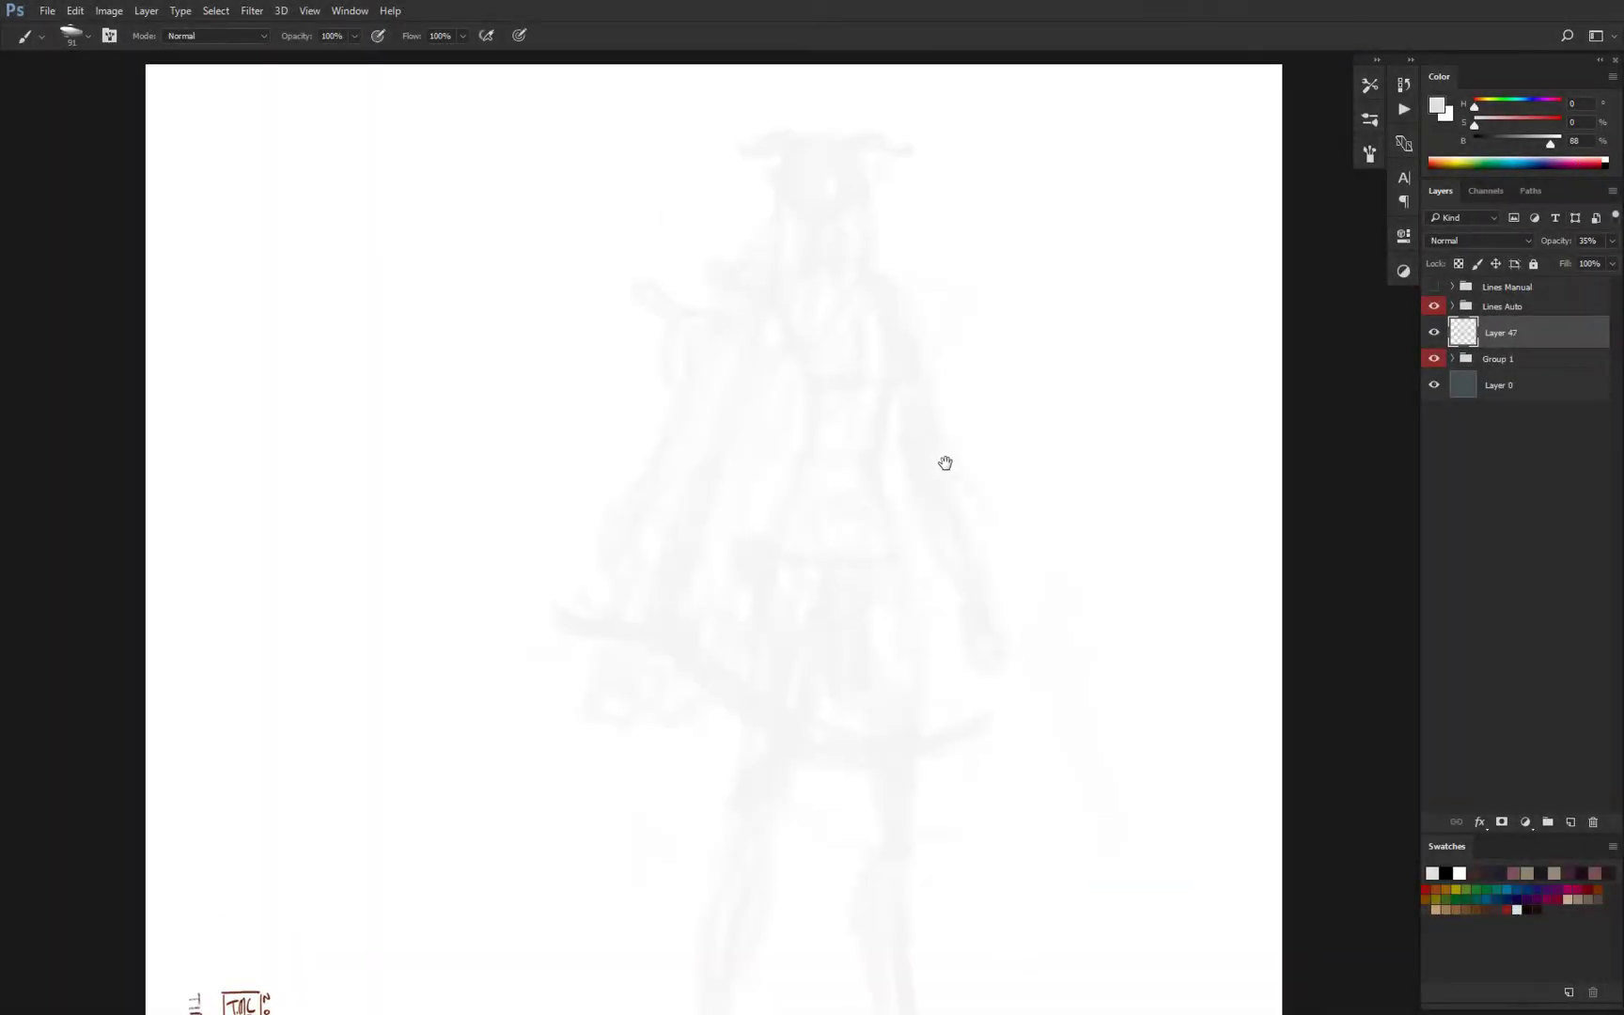
Add a new layer above Layer 43 in the Lines Auto group and set up a fine line brush with default black.
{"action": "left_click", "coordinate": [1502, 306]}
{"action": "left_click", "coordinate": [1453, 307]}
{"action": "left_click", "coordinate": [1494, 353]}
{"action": "left_click", "coordinate": [1503, 504]}
{"action": "left_click", "coordinate": [1503, 603]}
{"action": "left_click", "coordinate": [1369, 86]}
{"action": "key", "text": "d"}
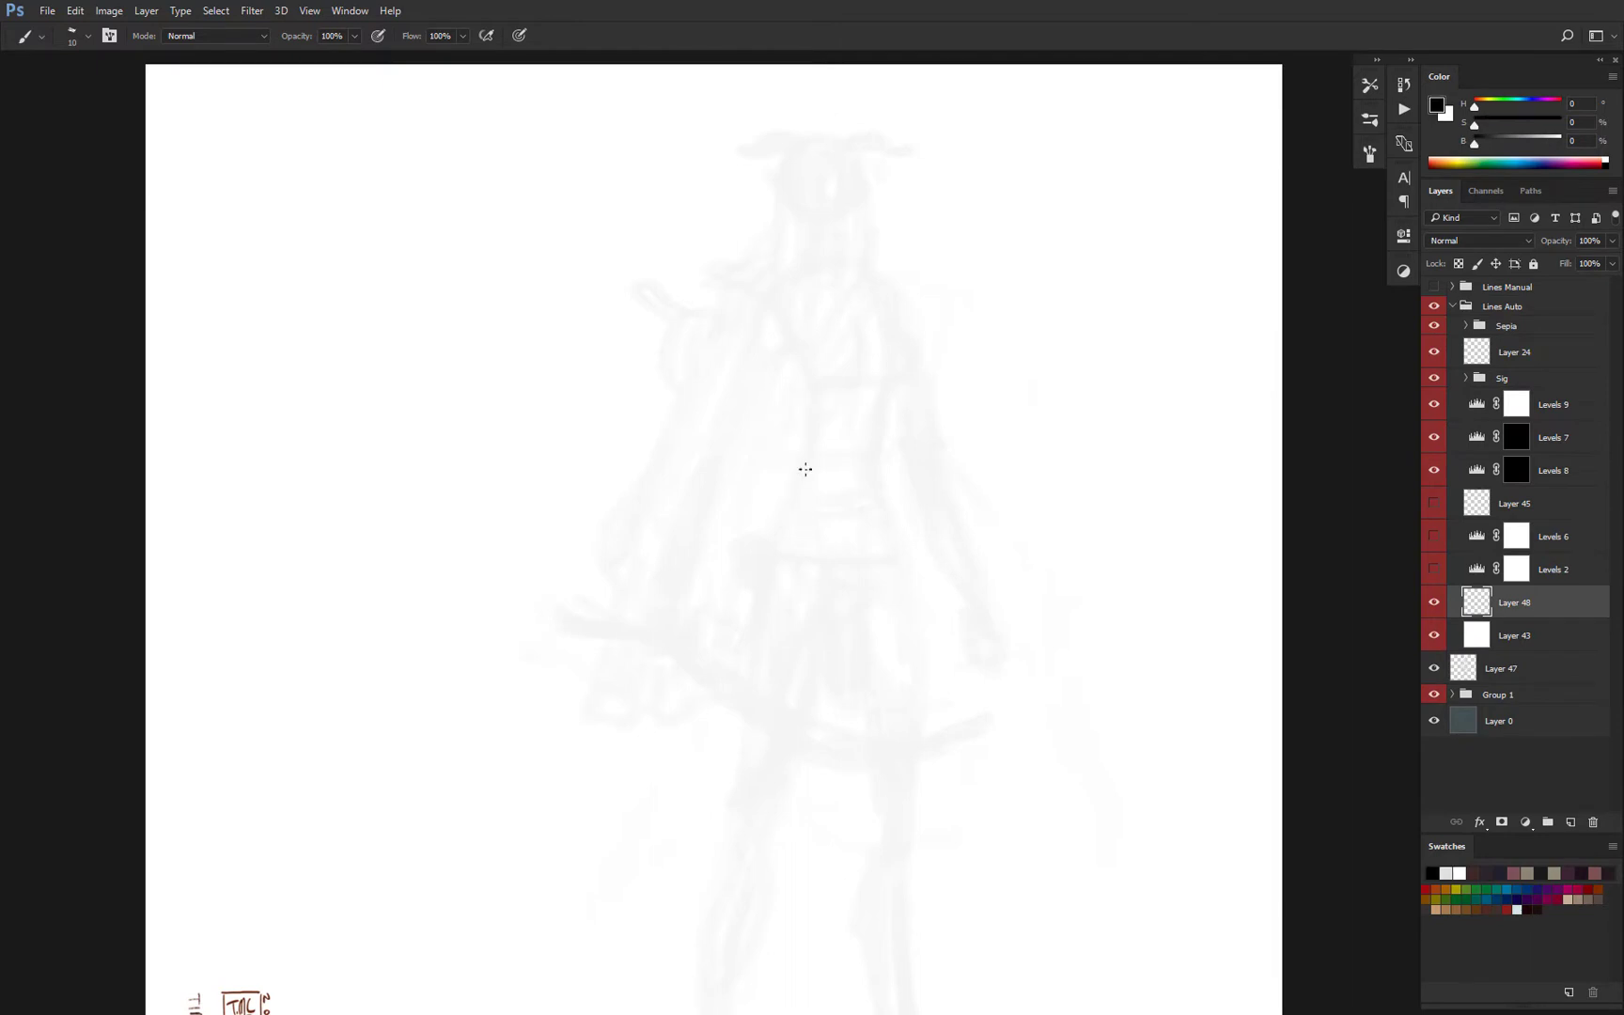
Ink the nose, mouth, oval eye patch and the cheek and jaw contour on Layer 48 over the faint sketch.
{"action": "key", "text": "bracketright"}
{"action": "left_click_drag", "start_coordinate": [824, 442], "coordinate": [837, 279]}
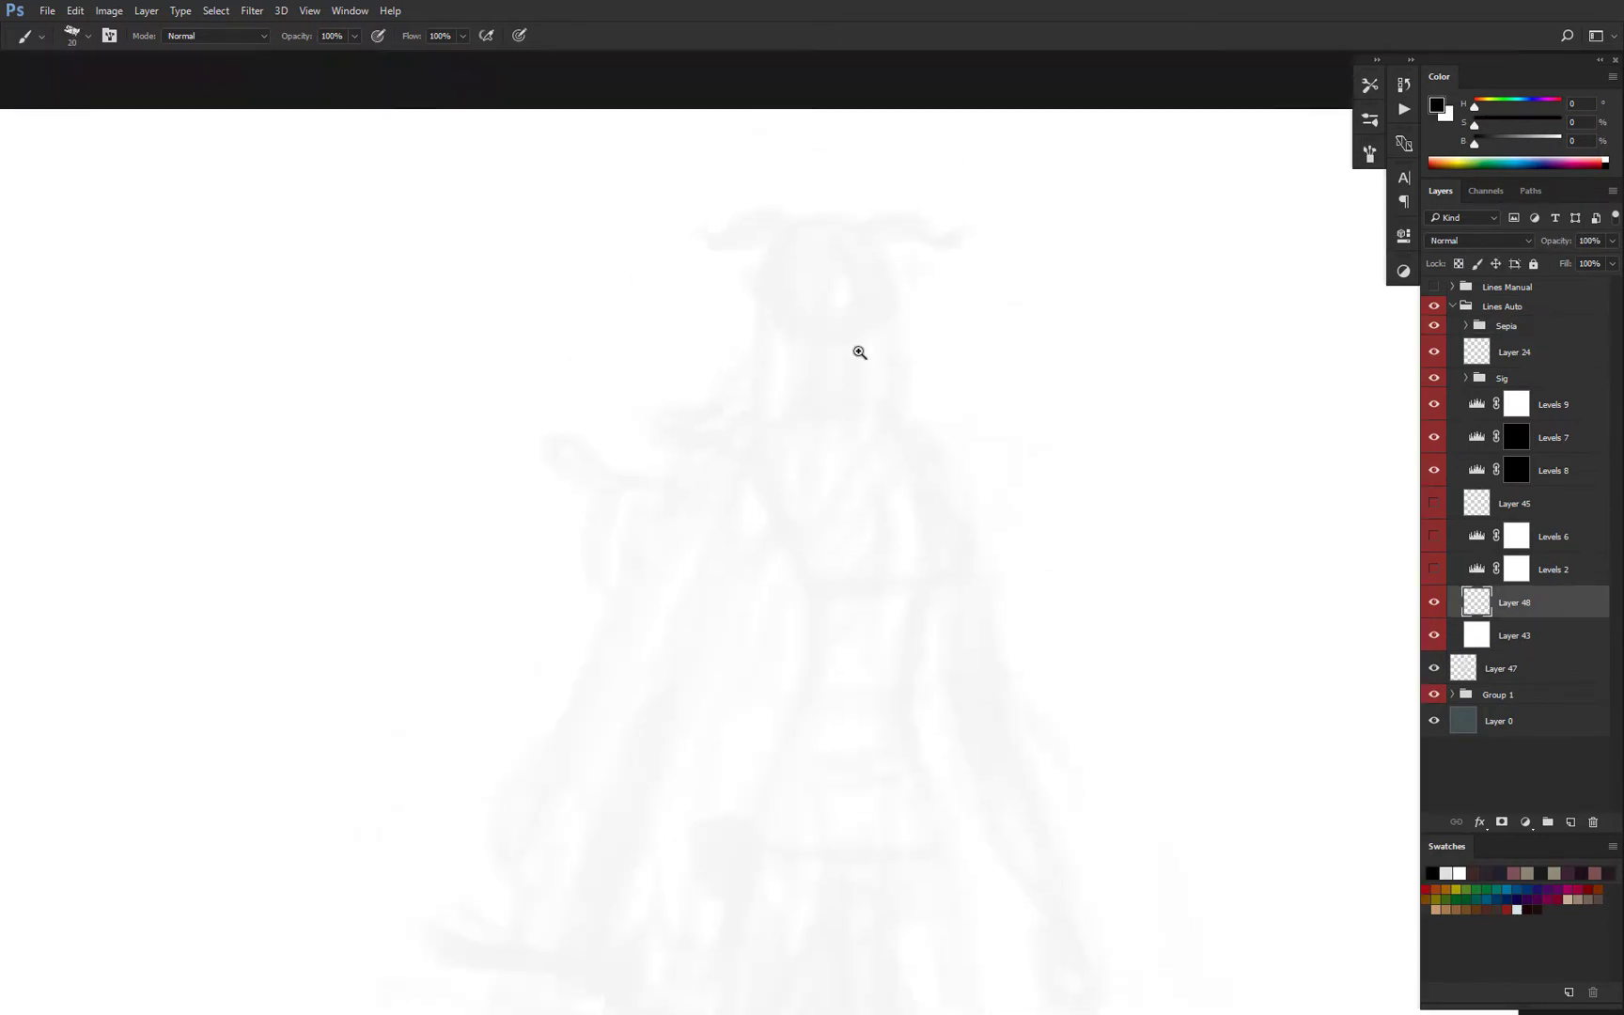
{"action": "left_click_drag", "start_coordinate": [889, 241], "coordinate": [878, 346]}
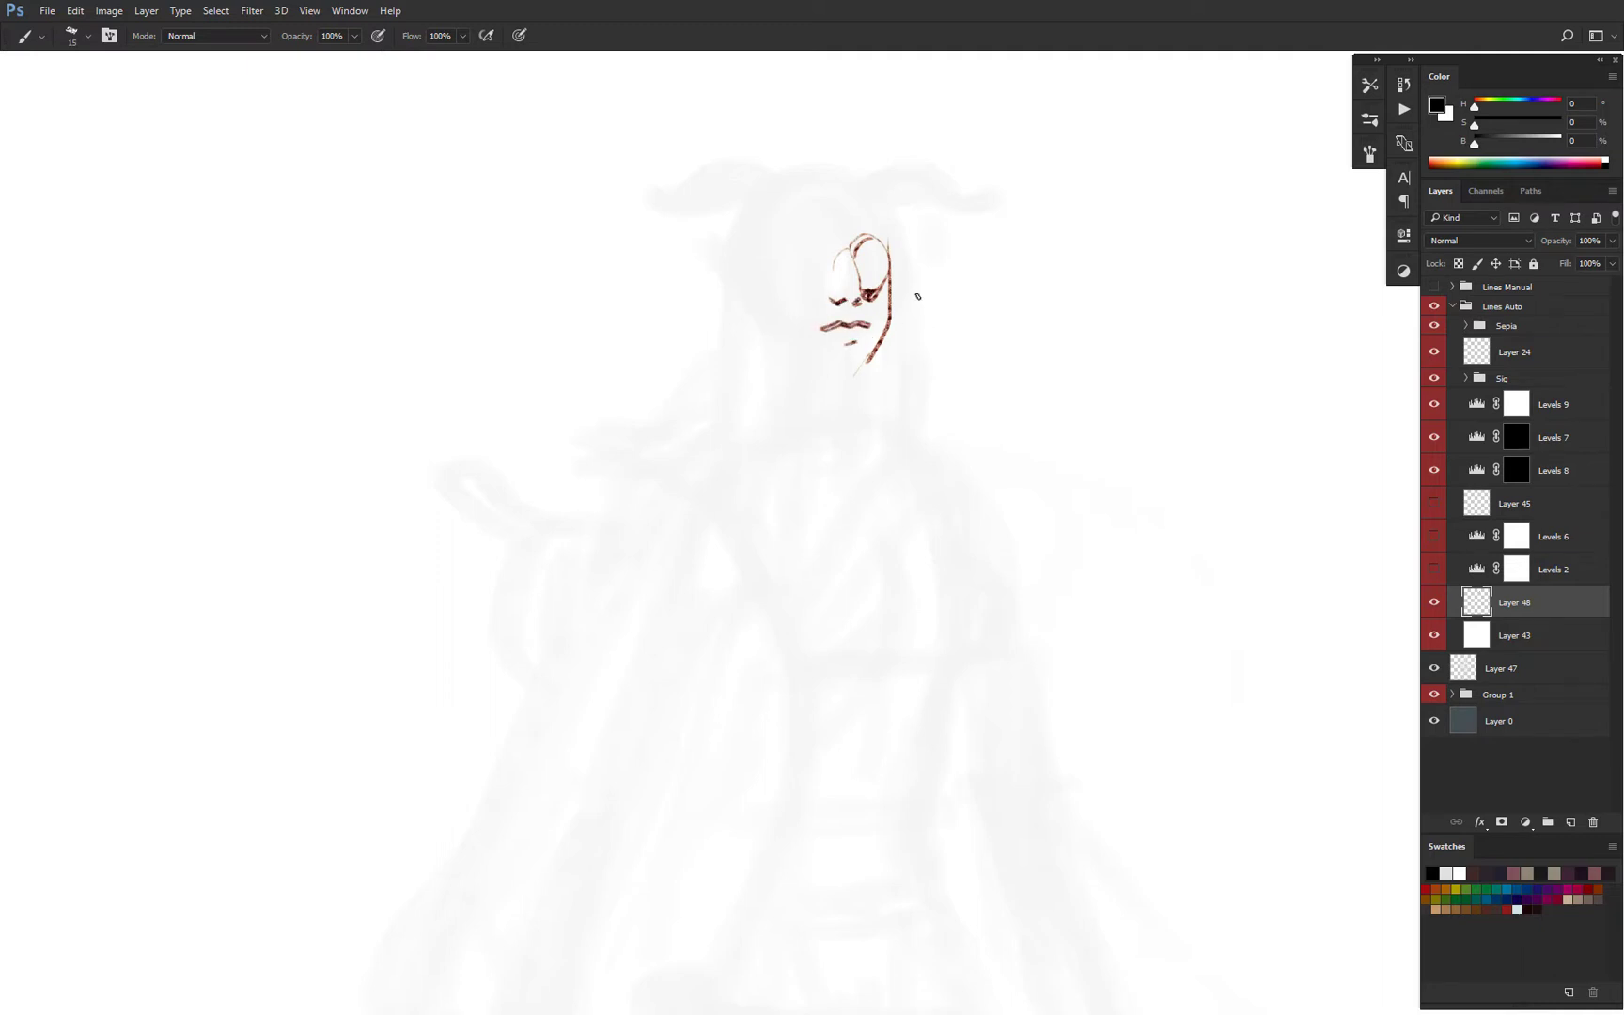
{"action": "key", "text": "e"}
{"action": "left_click_drag", "start_coordinate": [869, 383], "coordinate": [885, 322]}
{"action": "key", "text": "b"}
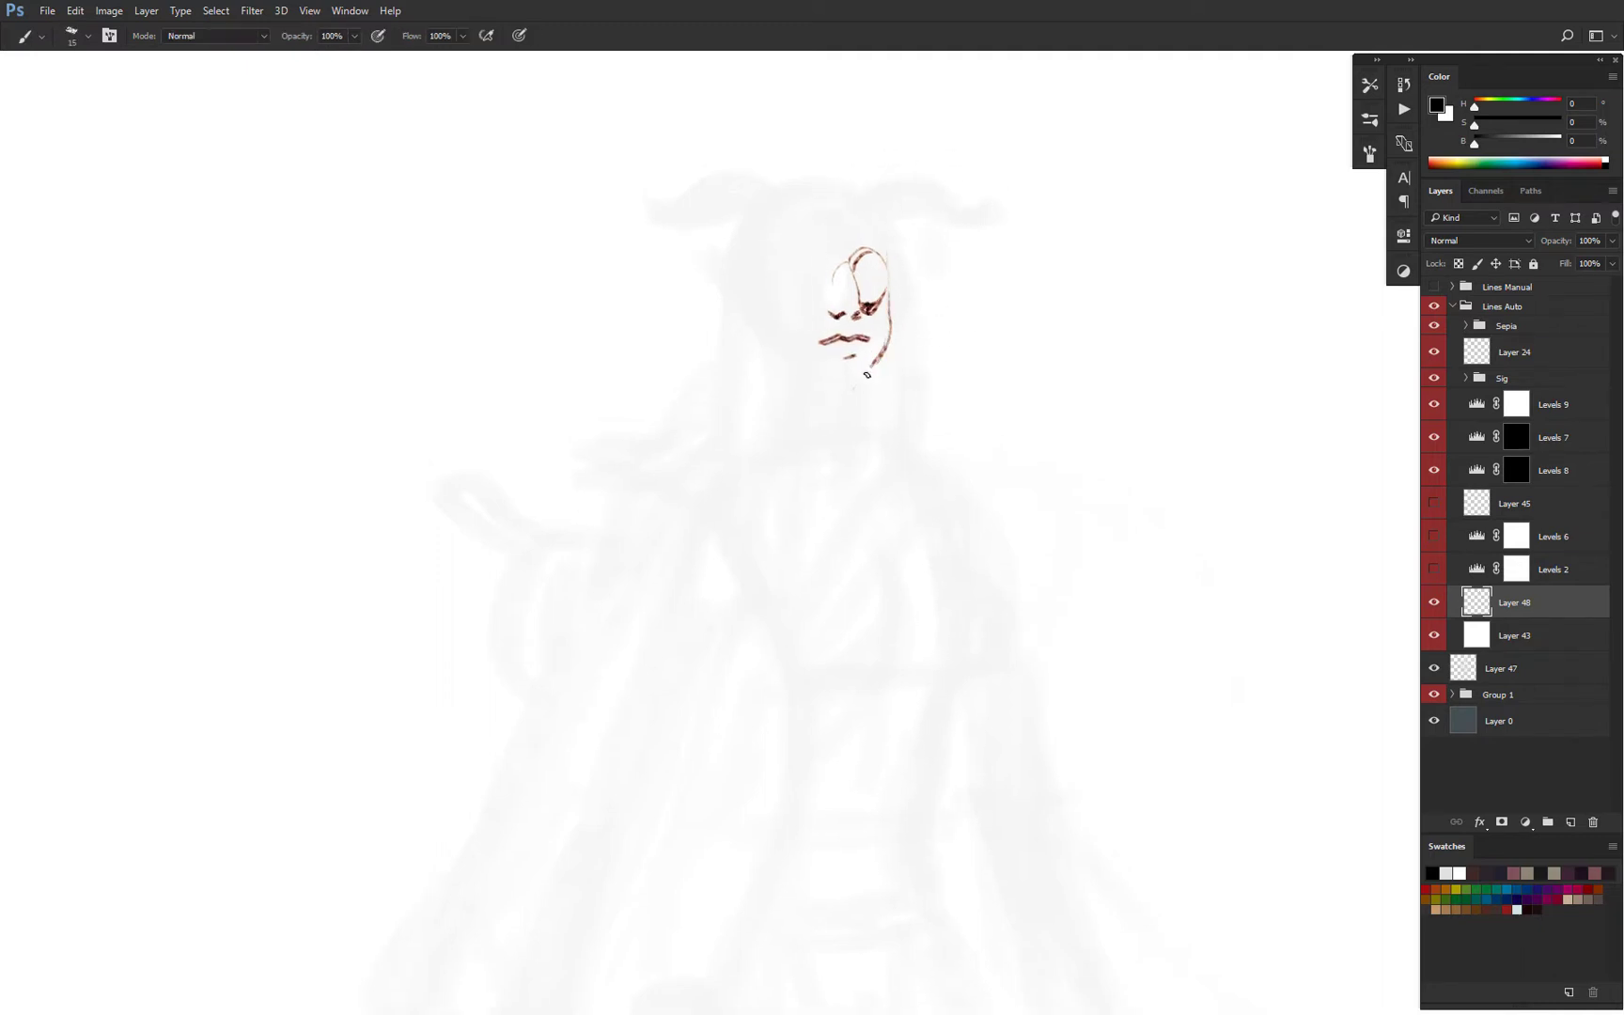
Raise the Sepia group's opacity to shift the line colour, and return to Layer 48.
{"action": "left_click", "coordinate": [1539, 378]}
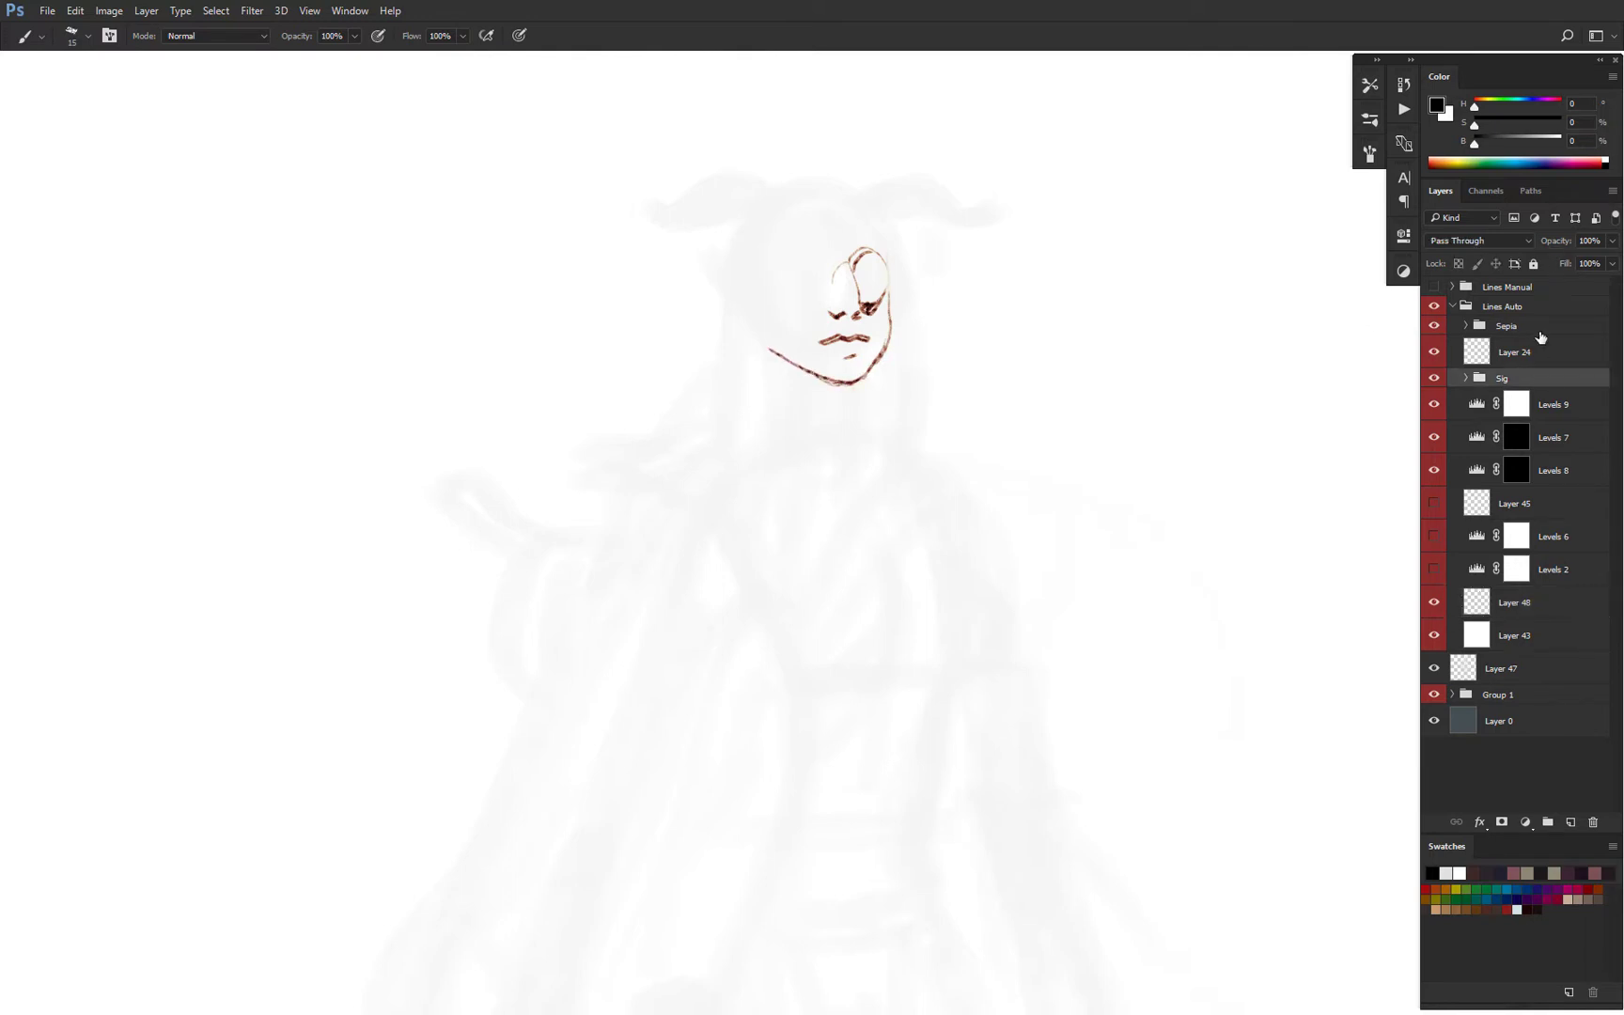
{"action": "left_click", "coordinate": [1541, 328]}
{"action": "left_click_drag", "start_coordinate": [1553, 243], "coordinate": [1577, 245]}
{"action": "left_click", "coordinate": [1519, 602]}
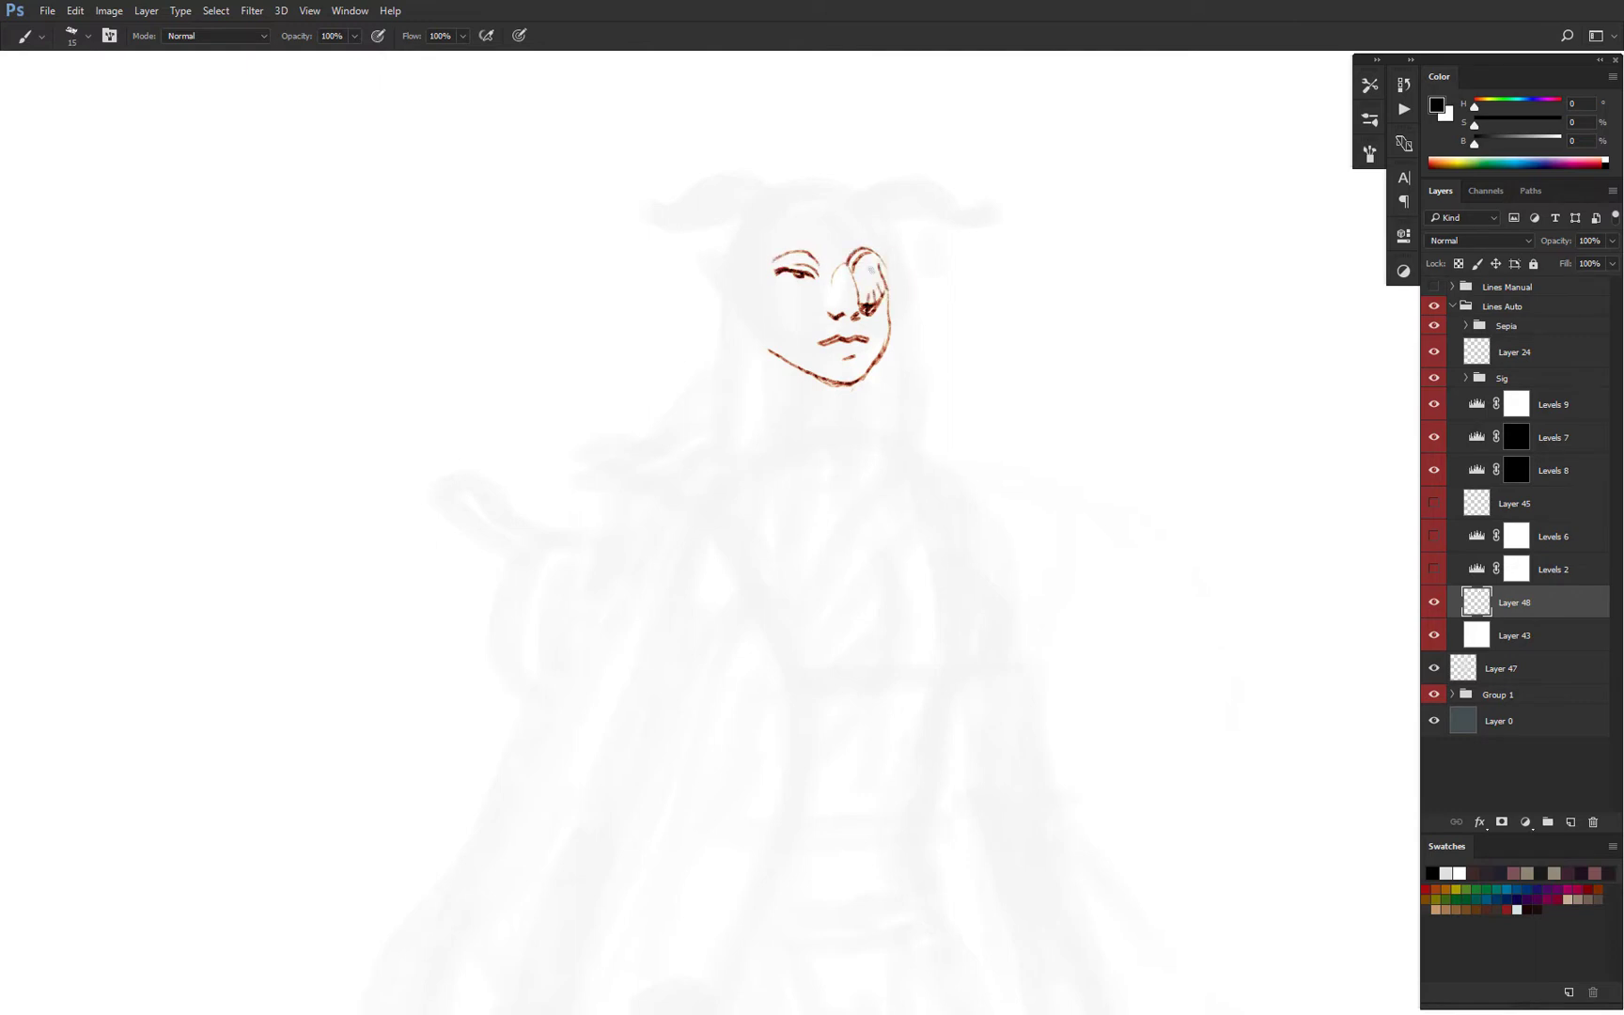
Ink the two curved horns, the near side of the face, the pointed ear and the neck lines.
{"action": "left_click_drag", "start_coordinate": [764, 212], "coordinate": [653, 206]}
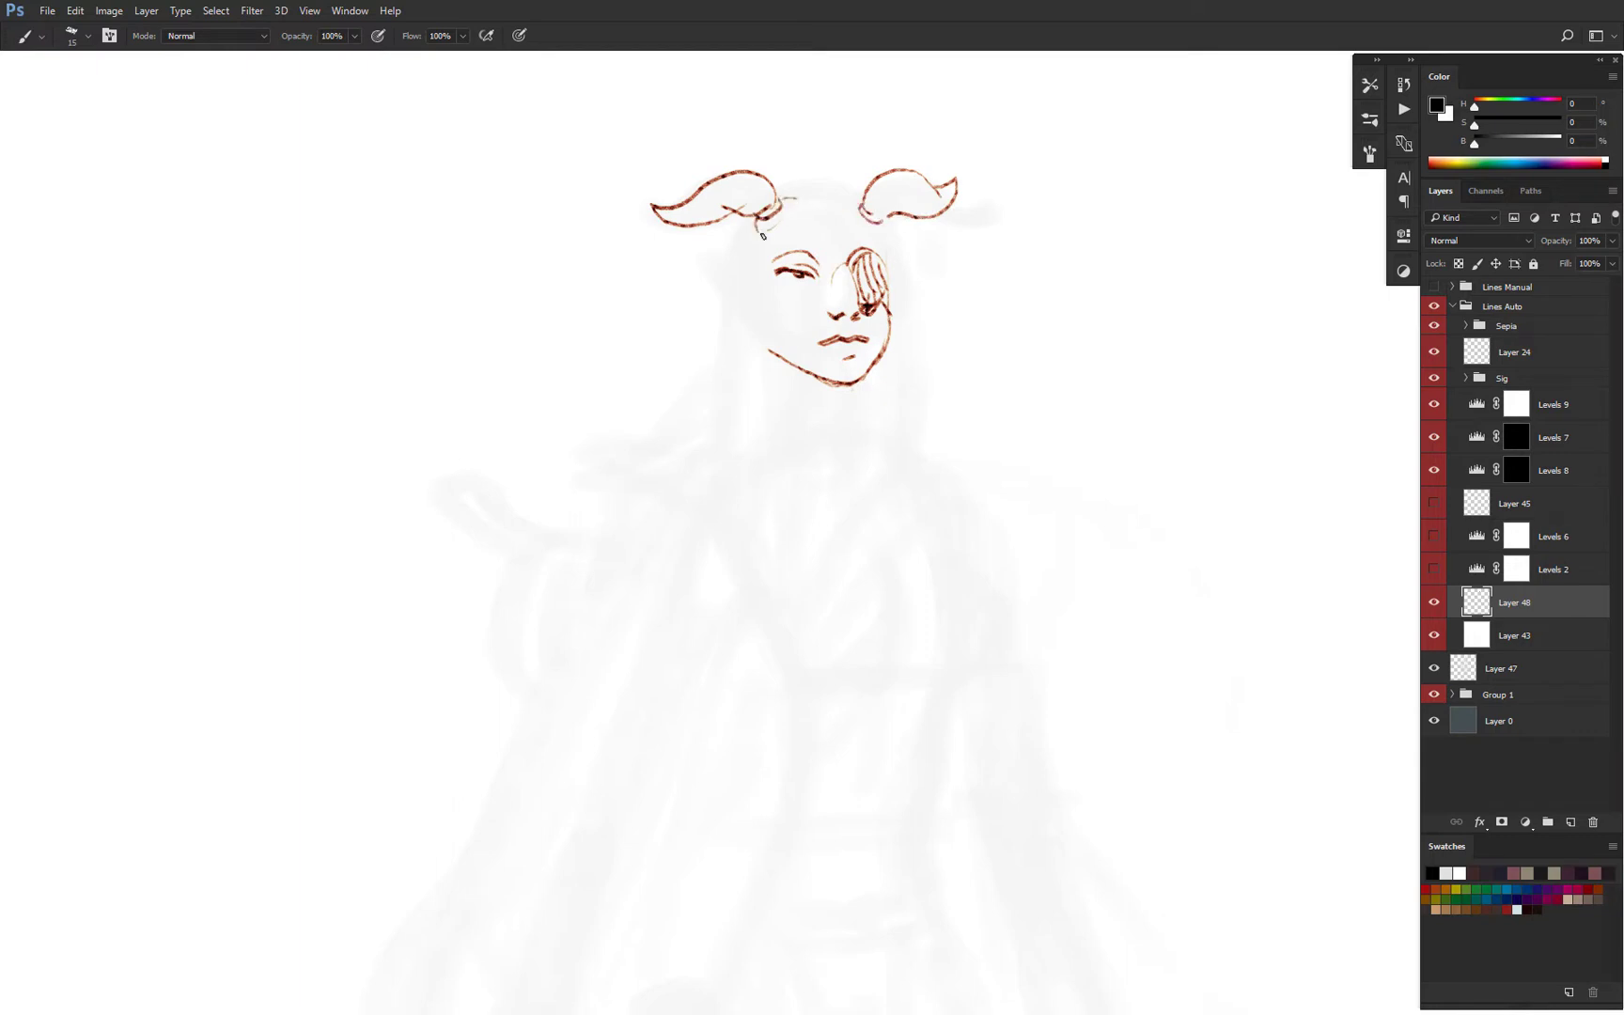
{"action": "left_click_drag", "start_coordinate": [754, 278], "coordinate": [767, 345]}
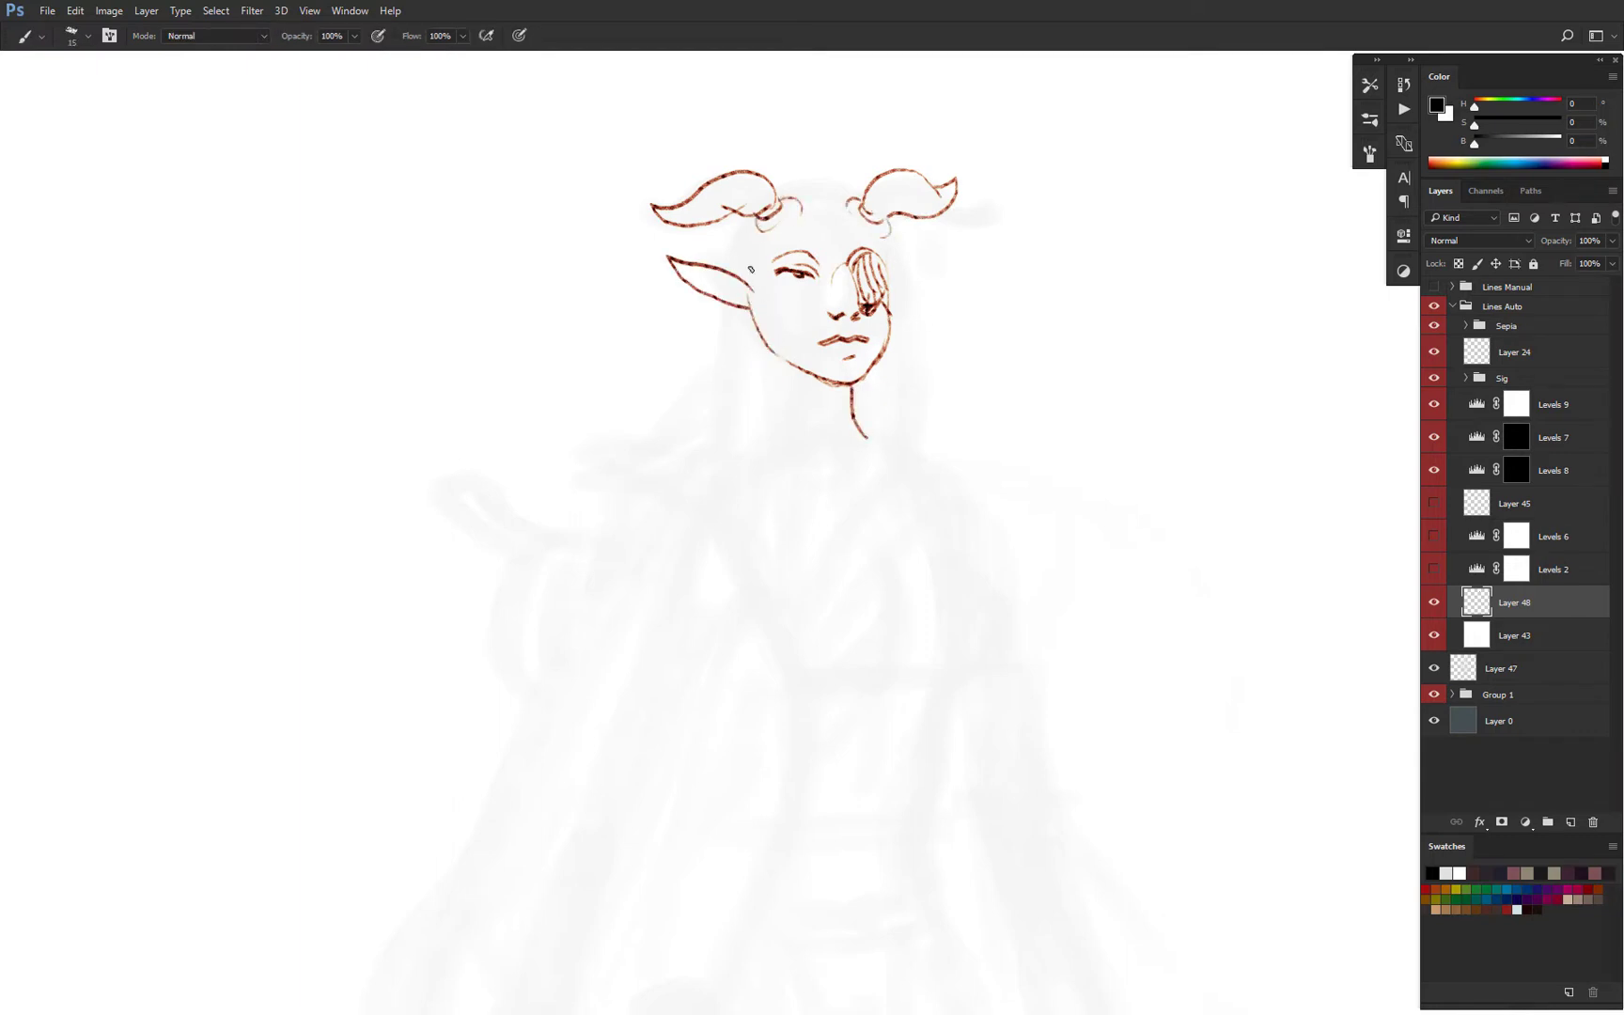
{"action": "key", "text": "ctrl+z"}
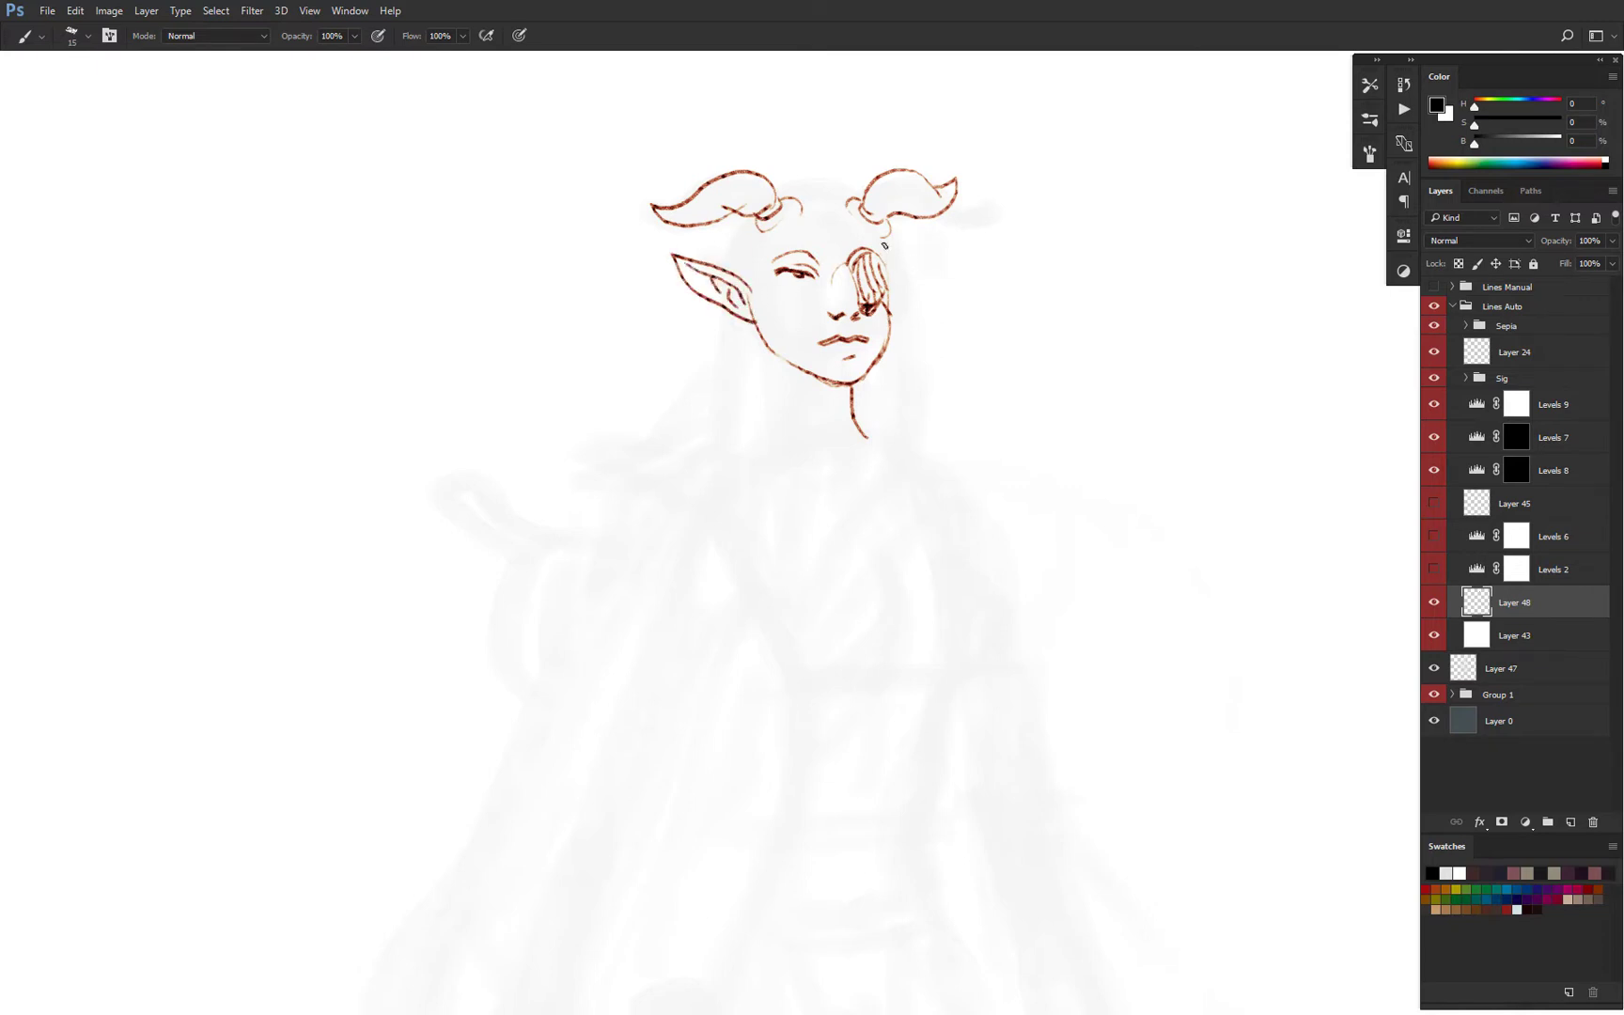
{"action": "left_click_drag", "start_coordinate": [780, 369], "coordinate": [765, 431]}
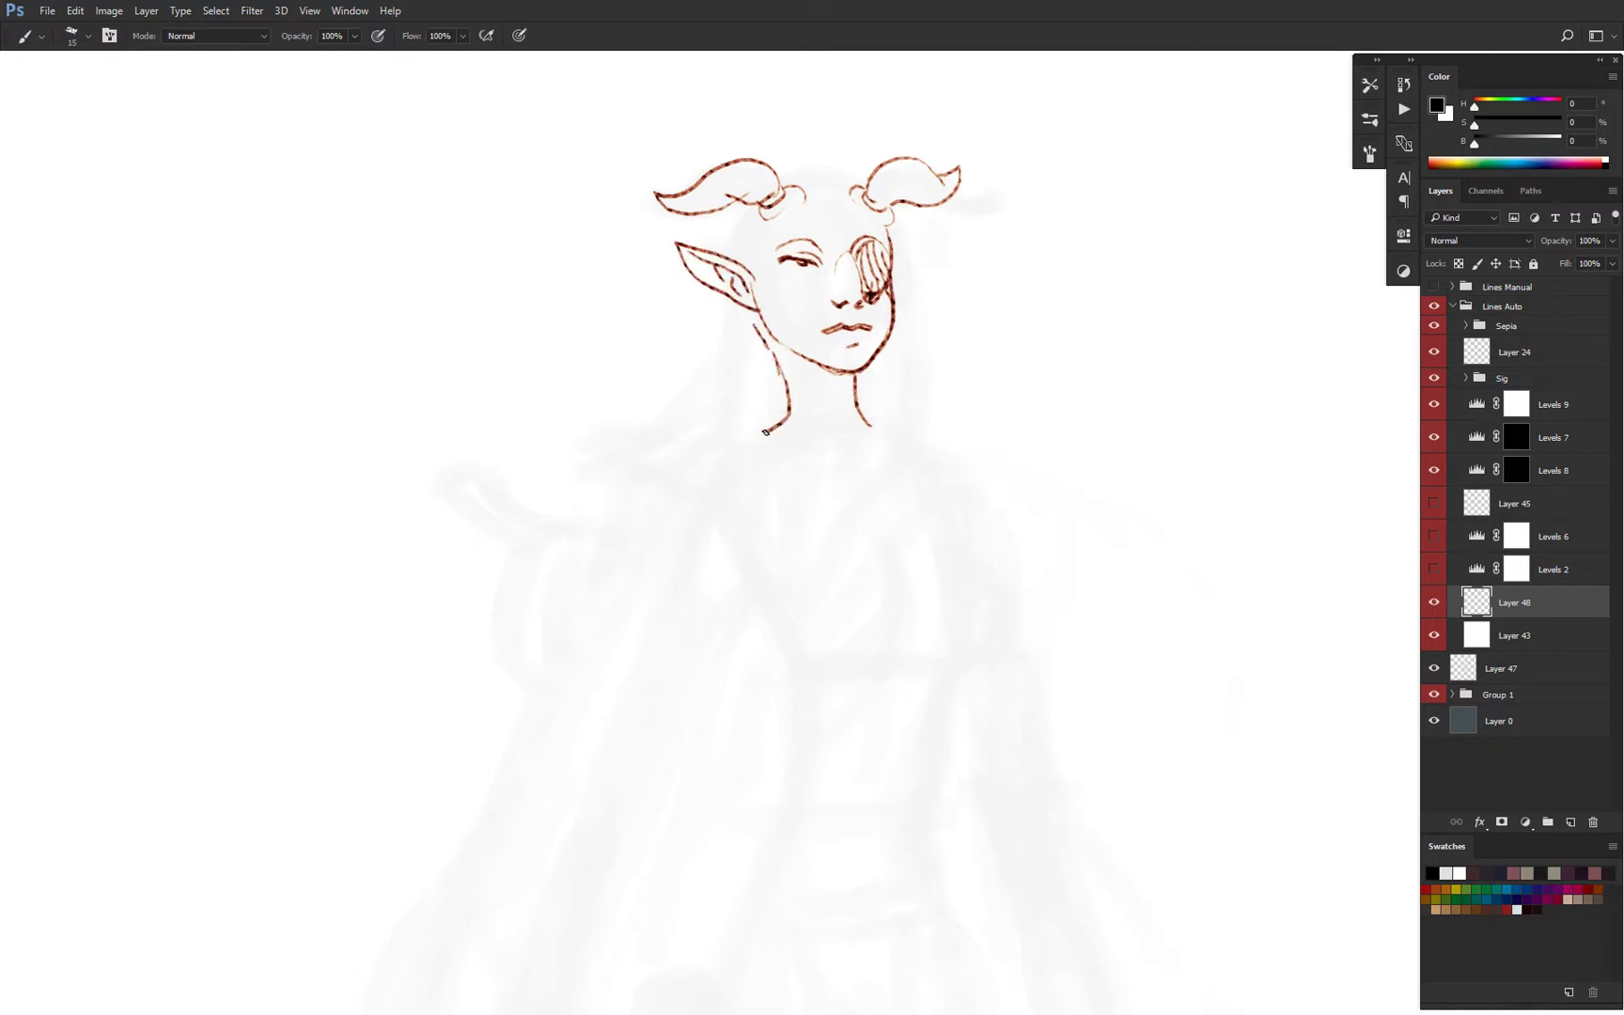
{"action": "key", "text": "ctrl+z"}
{"action": "key", "text": "ctrl+z"}
{"action": "left_click_drag", "start_coordinate": [763, 382], "coordinate": [666, 427]}
{"action": "left_click_drag", "start_coordinate": [738, 436], "coordinate": [817, 478]}
{"action": "left_click_drag", "start_coordinate": [733, 458], "coordinate": [858, 519]}
{"action": "key", "text": "ctrl+z"}
{"action": "key", "text": "ctrl+z"}
{"action": "key", "text": "ctrl+z"}
{"action": "key", "text": "ctrl+z"}
{"action": "key", "text": "ctrl+z"}
{"action": "key", "text": "ctrl+z"}
{"action": "key", "text": "ctrl+z"}
{"action": "key", "text": "ctrl+z"}
Reinforce the temple and horn bases, close the skull outline between the horns, and ink hair strands sweeping behind the ear.
{"action": "mouse_move", "coordinate": [862, 250]}
{"action": "left_mouse_down"}
{"action": "mouse_move", "coordinate": [874, 316]}
{"action": "mouse_move", "coordinate": [905, 292]}
{"action": "left_mouse_up"}
{"action": "key", "text": "e"}
{"action": "key", "text": "b"}
{"action": "left_click_drag", "start_coordinate": [876, 267], "coordinate": [897, 282]}
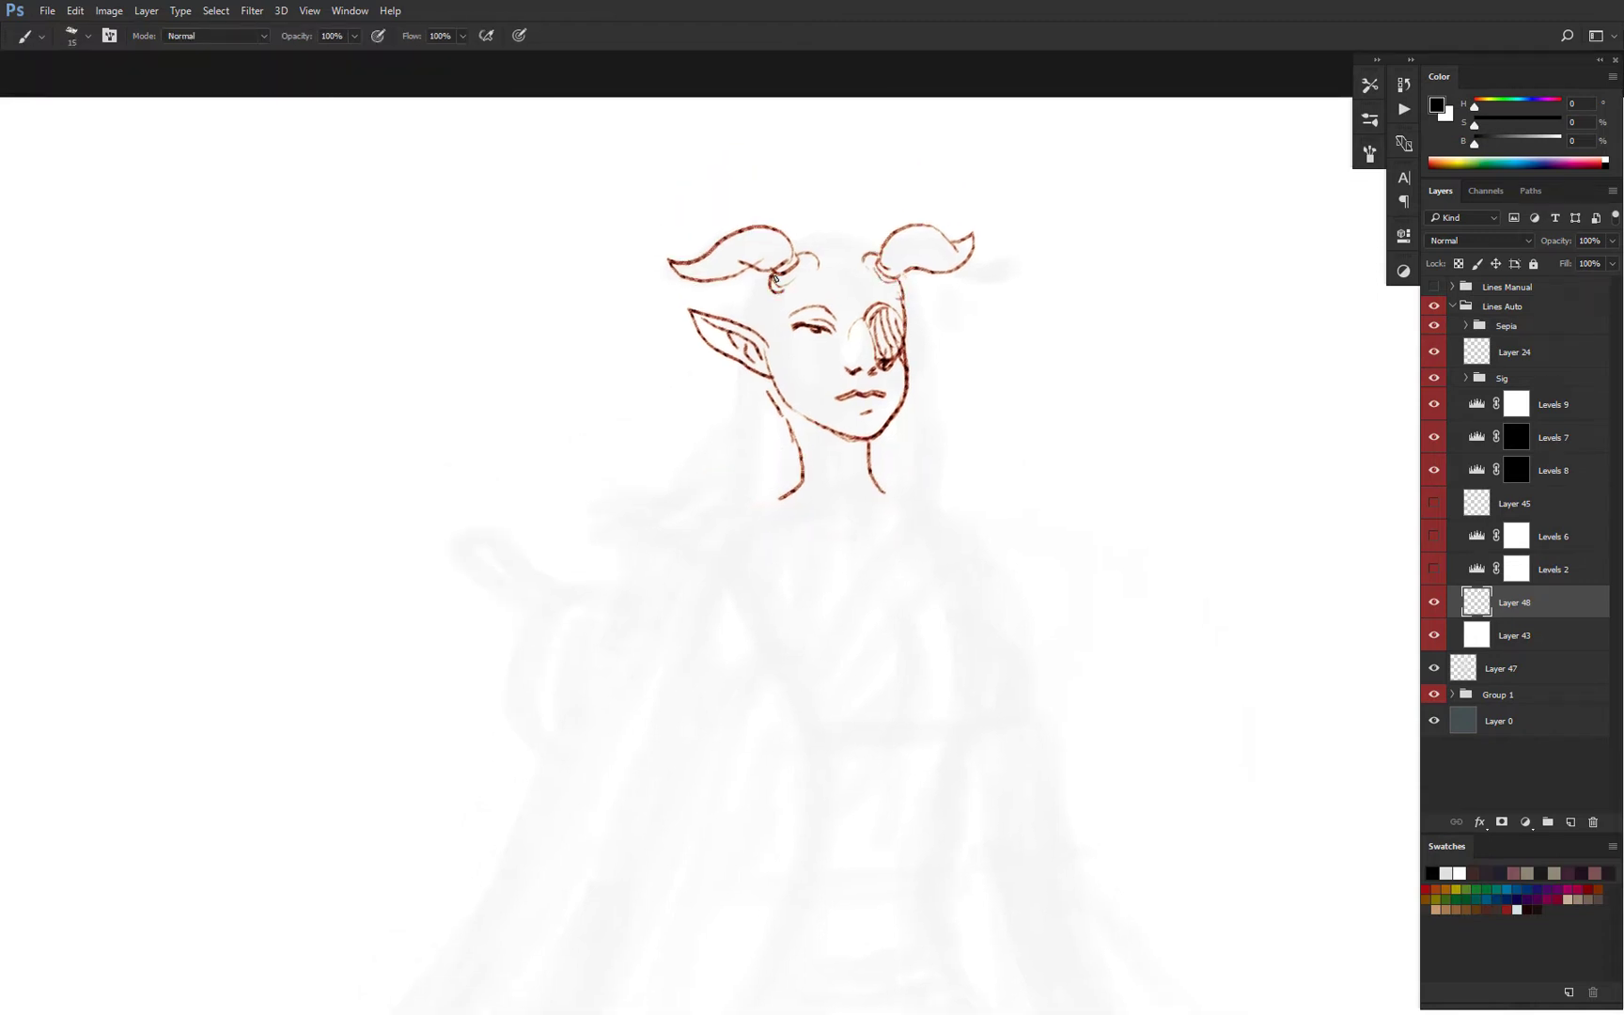
{"action": "left_click_drag", "start_coordinate": [774, 279], "coordinate": [797, 263]}
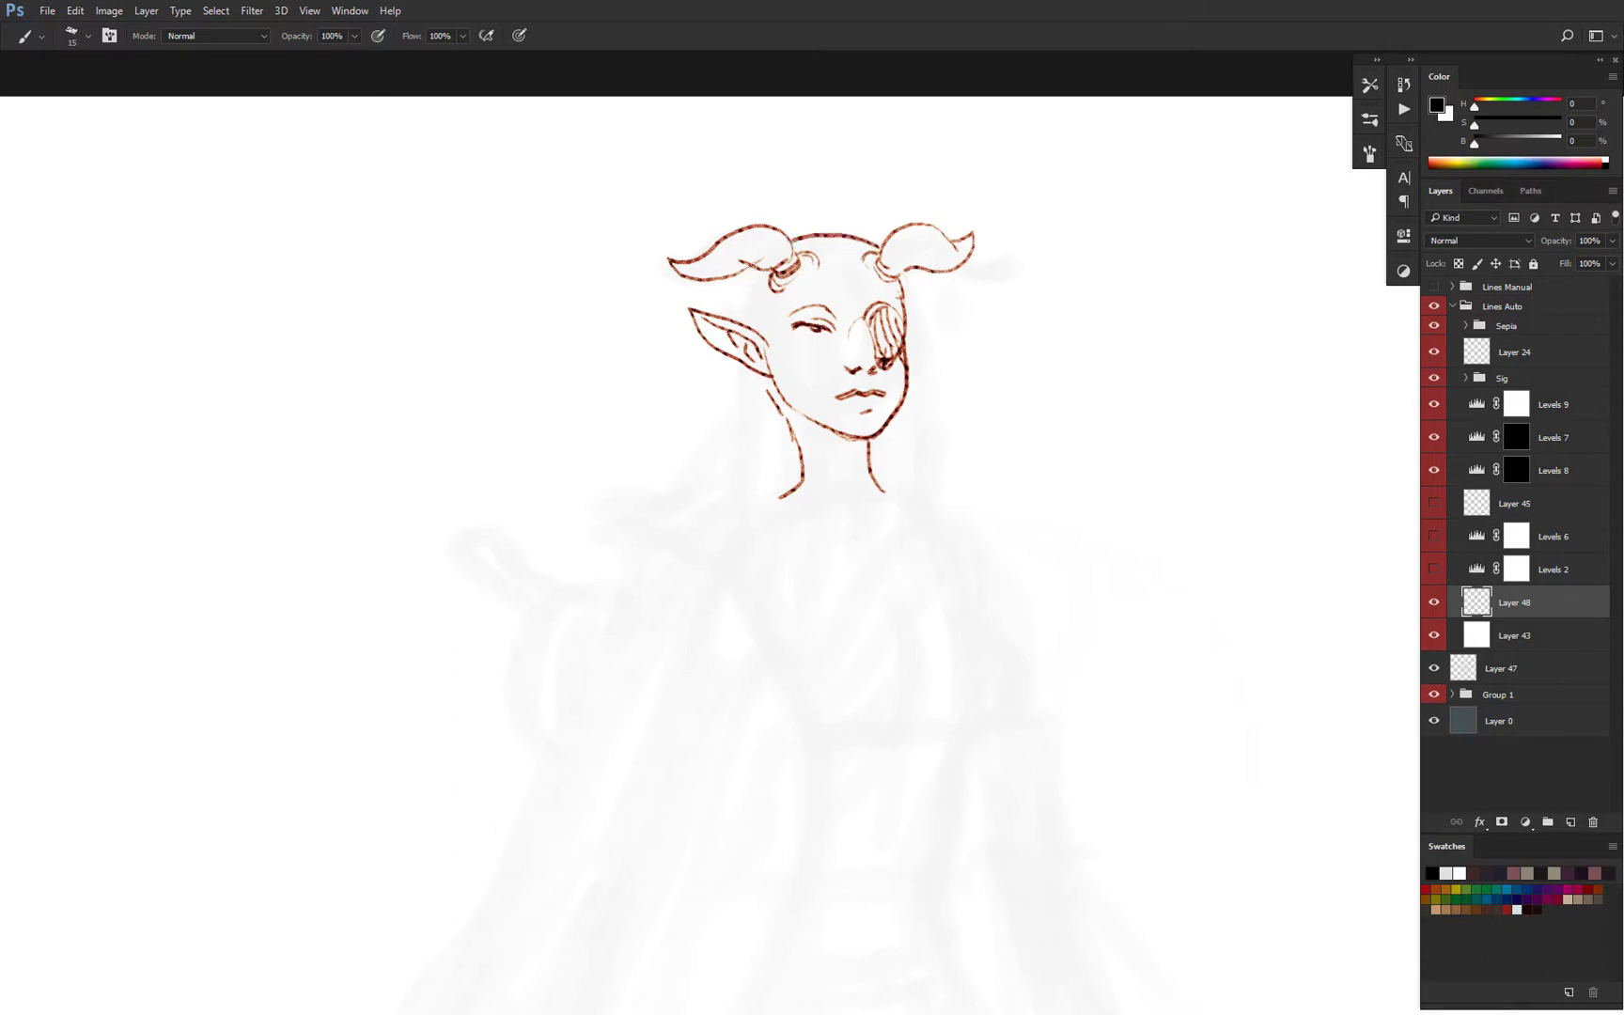
{"action": "key", "text": "ctrl+z"}
{"action": "left_click_drag", "start_coordinate": [664, 431], "coordinate": [725, 413]}
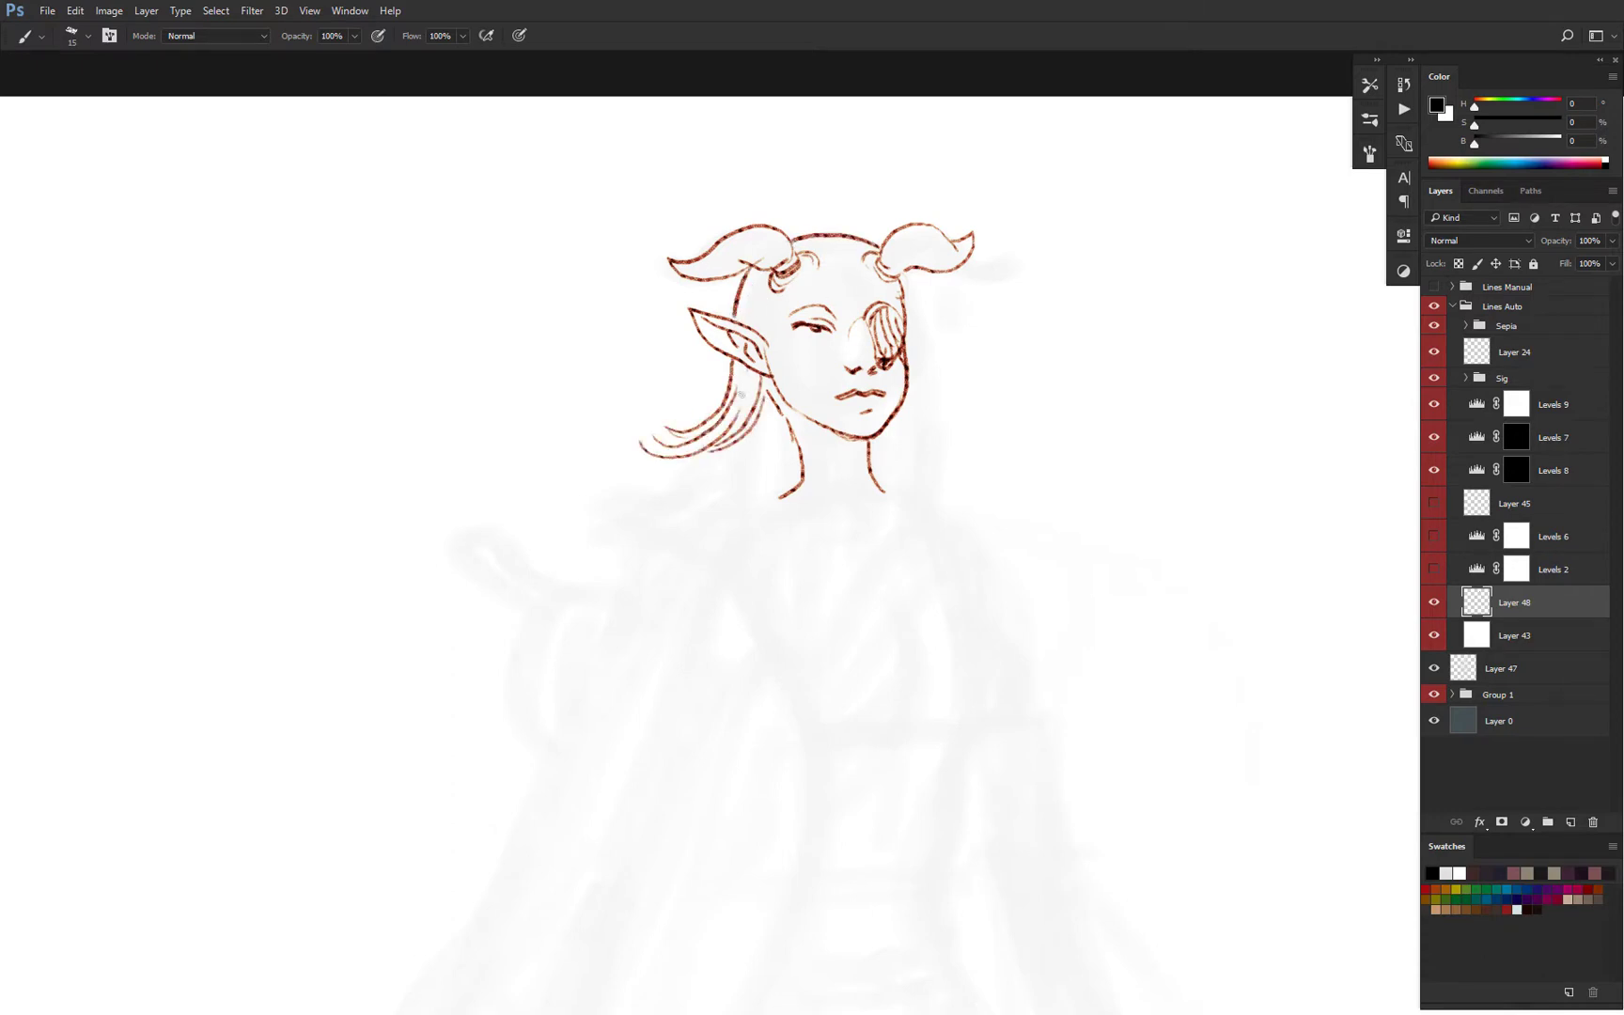
Lasso and delete the mouth, redraw it as a straight closed line, and touch up the visible eye.
{"action": "left_click_drag", "start_coordinate": [764, 317], "coordinate": [777, 366]}
{"action": "key", "text": "ctrl+plus"}
{"action": "mouse_move", "coordinate": [777, 366]}
{"action": "left_mouse_down"}
{"action": "mouse_move", "coordinate": [712, 422]}
{"action": "mouse_move", "coordinate": [791, 461]}
{"action": "mouse_move", "coordinate": [803, 431]}
{"action": "left_mouse_up"}
{"action": "key", "text": "l"}
{"action": "key", "text": "Delete"}
{"action": "key", "text": "ctrl+d"}
{"action": "key", "text": "b"}
{"action": "left_click_drag", "start_coordinate": [824, 372], "coordinate": [829, 395]}
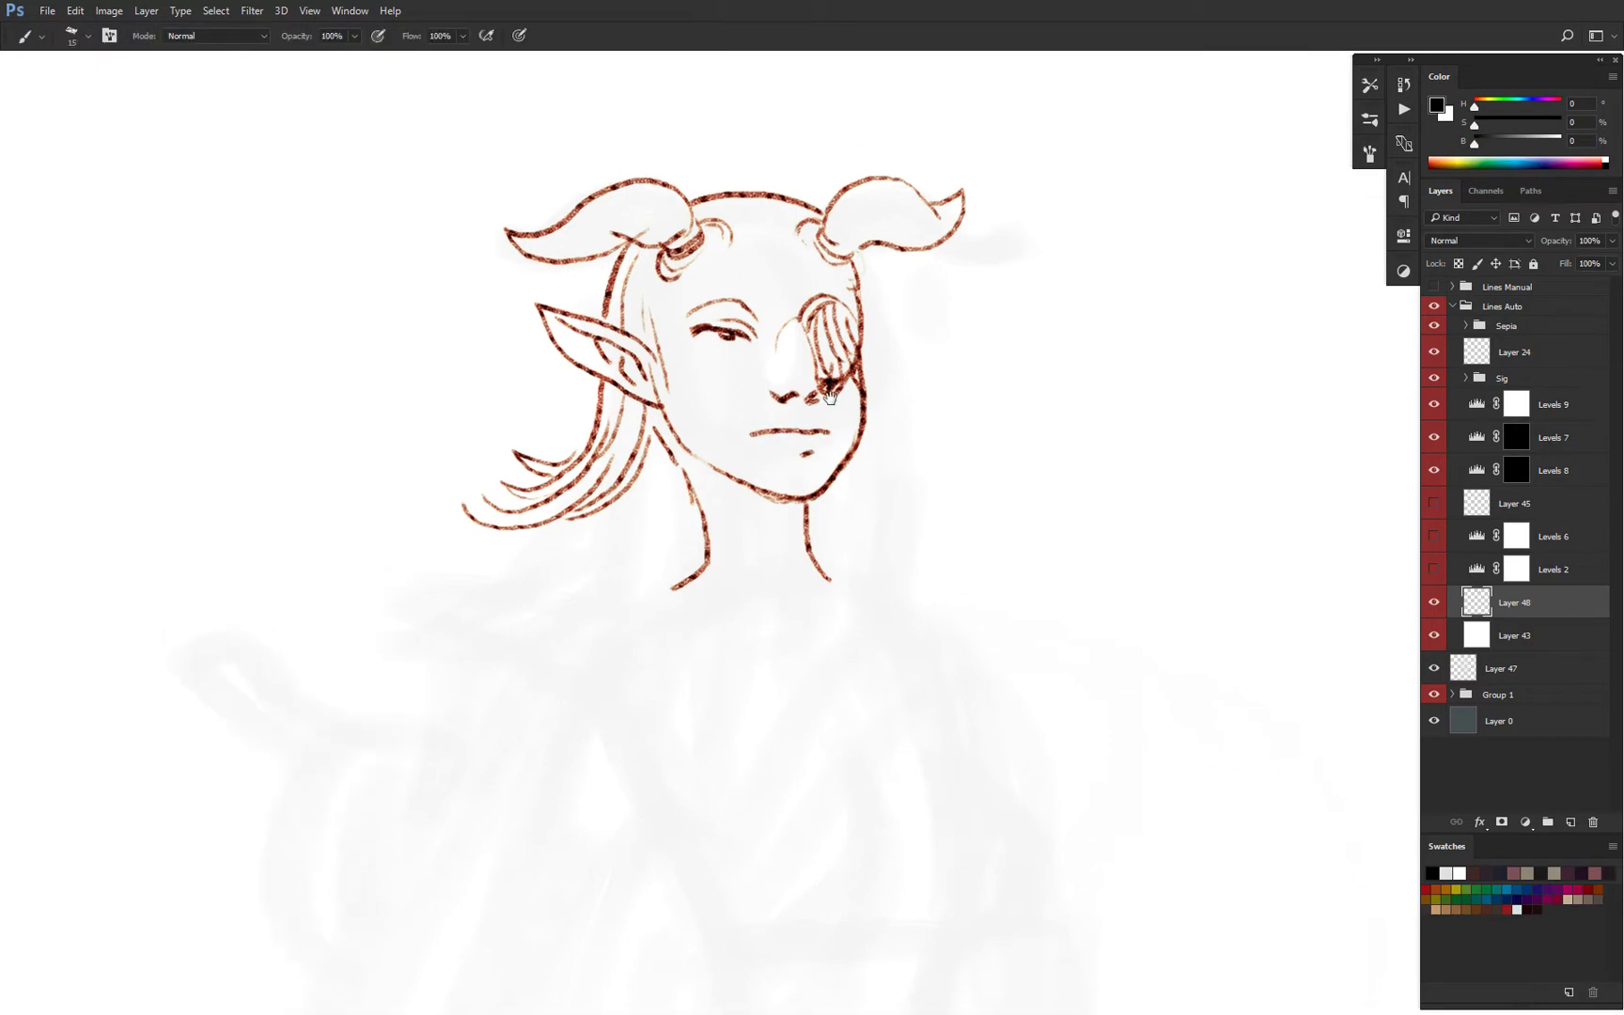
{"action": "left_click_drag", "start_coordinate": [733, 320], "coordinate": [764, 342]}
Lasso and delete both neck lines, and redraw a slimmer neck beneath the chin.
{"action": "mouse_move", "coordinate": [798, 371]}
{"action": "left_mouse_down"}
{"action": "mouse_move", "coordinate": [809, 387]}
{"action": "mouse_move", "coordinate": [806, 260]}
{"action": "left_mouse_up"}
{"action": "key", "text": "l"}
{"action": "left_click_drag", "start_coordinate": [801, 391], "coordinate": [864, 514]}
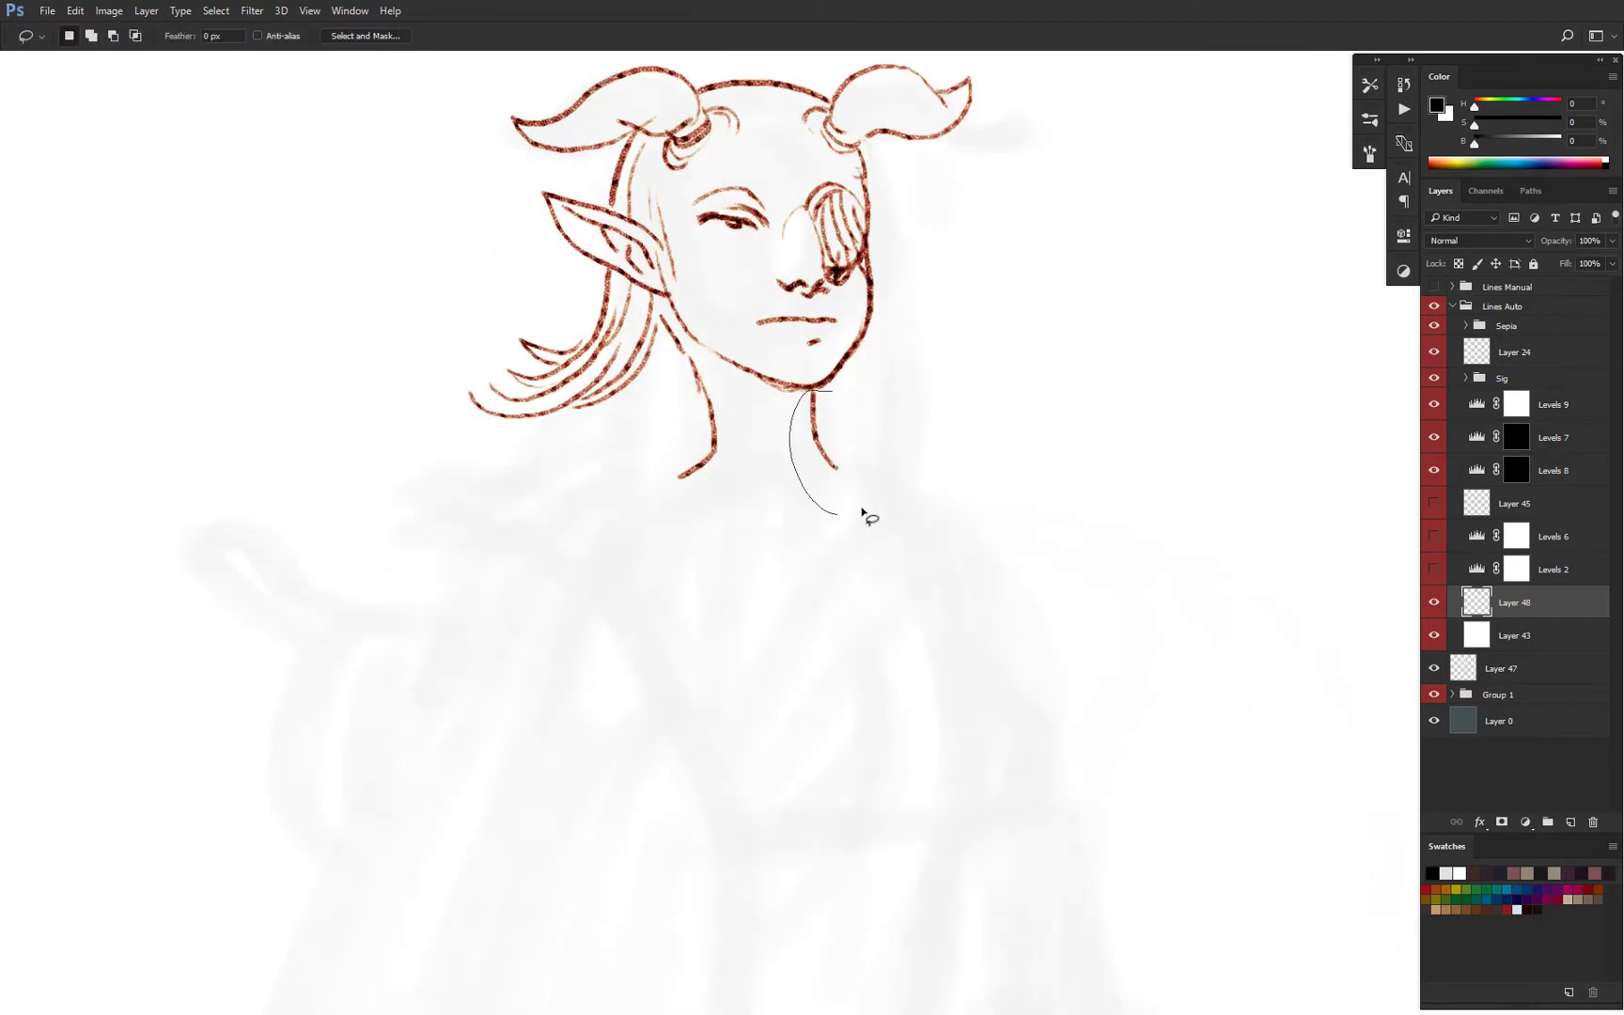
{"action": "key", "text": "Delete"}
{"action": "left_click_drag", "start_coordinate": [663, 315], "coordinate": [723, 520]}
{"action": "left_click_drag", "start_coordinate": [721, 442], "coordinate": [736, 436]}
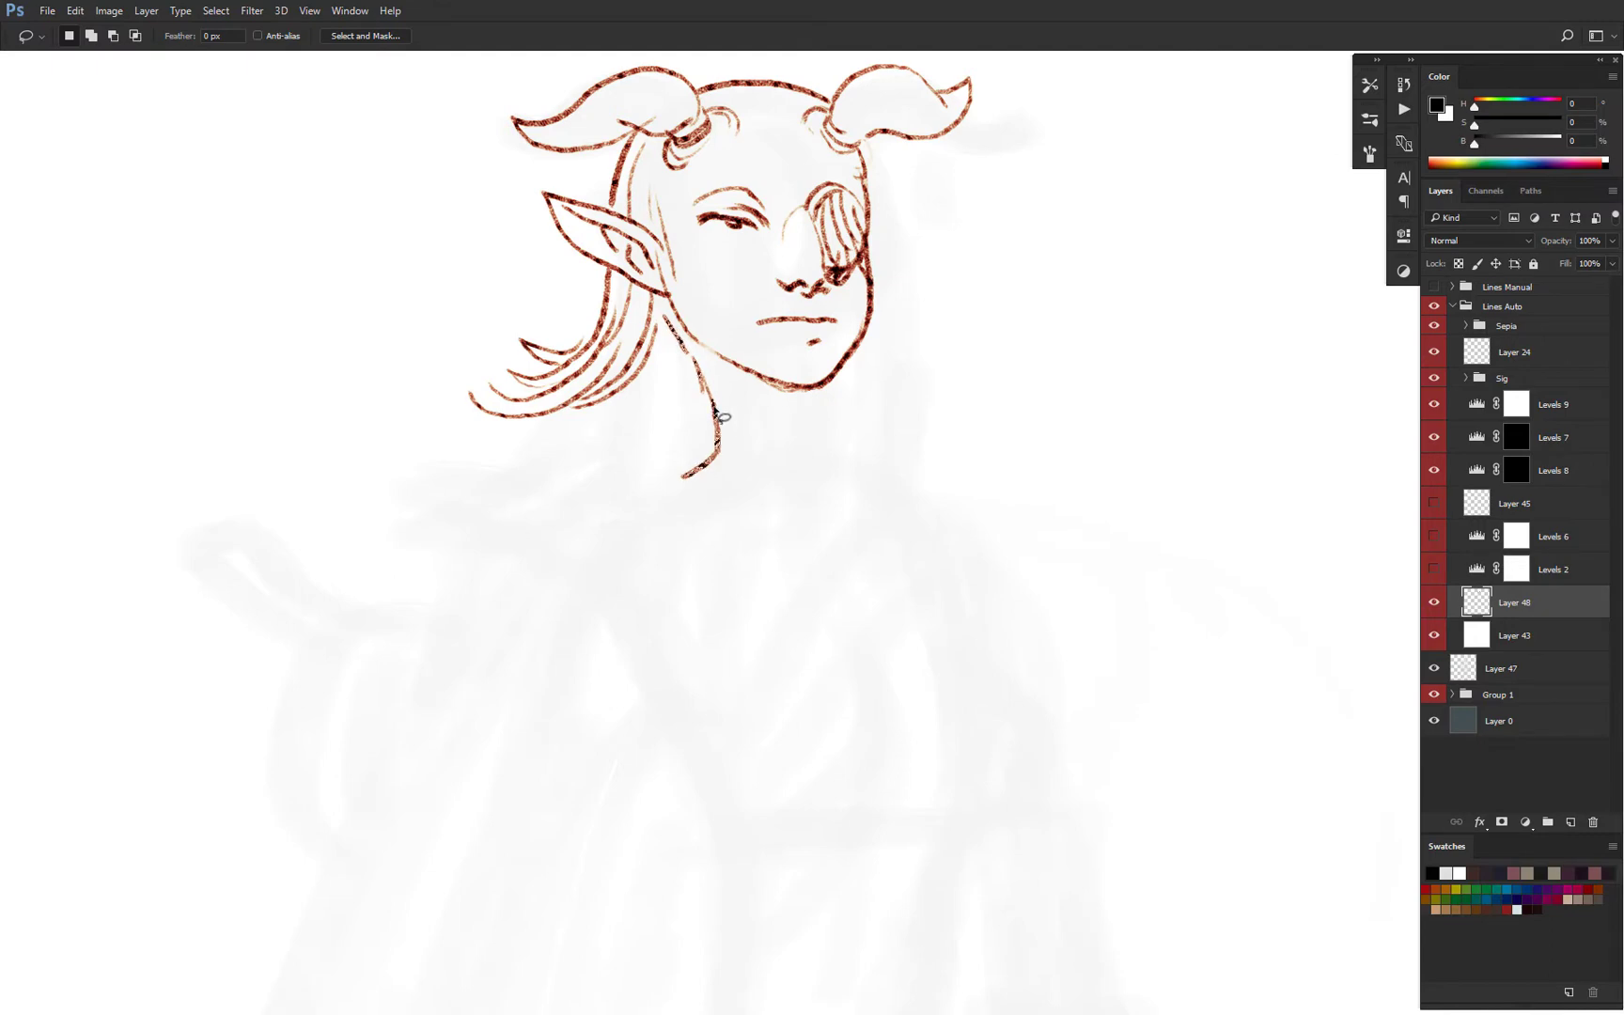
{"action": "key", "text": "Delete"}
{"action": "key", "text": "ctrl+d"}
{"action": "key", "text": "b"}
{"action": "left_click_drag", "start_coordinate": [805, 392], "coordinate": [798, 472]}
{"action": "left_click_drag", "start_coordinate": [669, 323], "coordinate": [662, 463]}
{"action": "left_click_drag", "start_coordinate": [768, 441], "coordinate": [700, 442]}
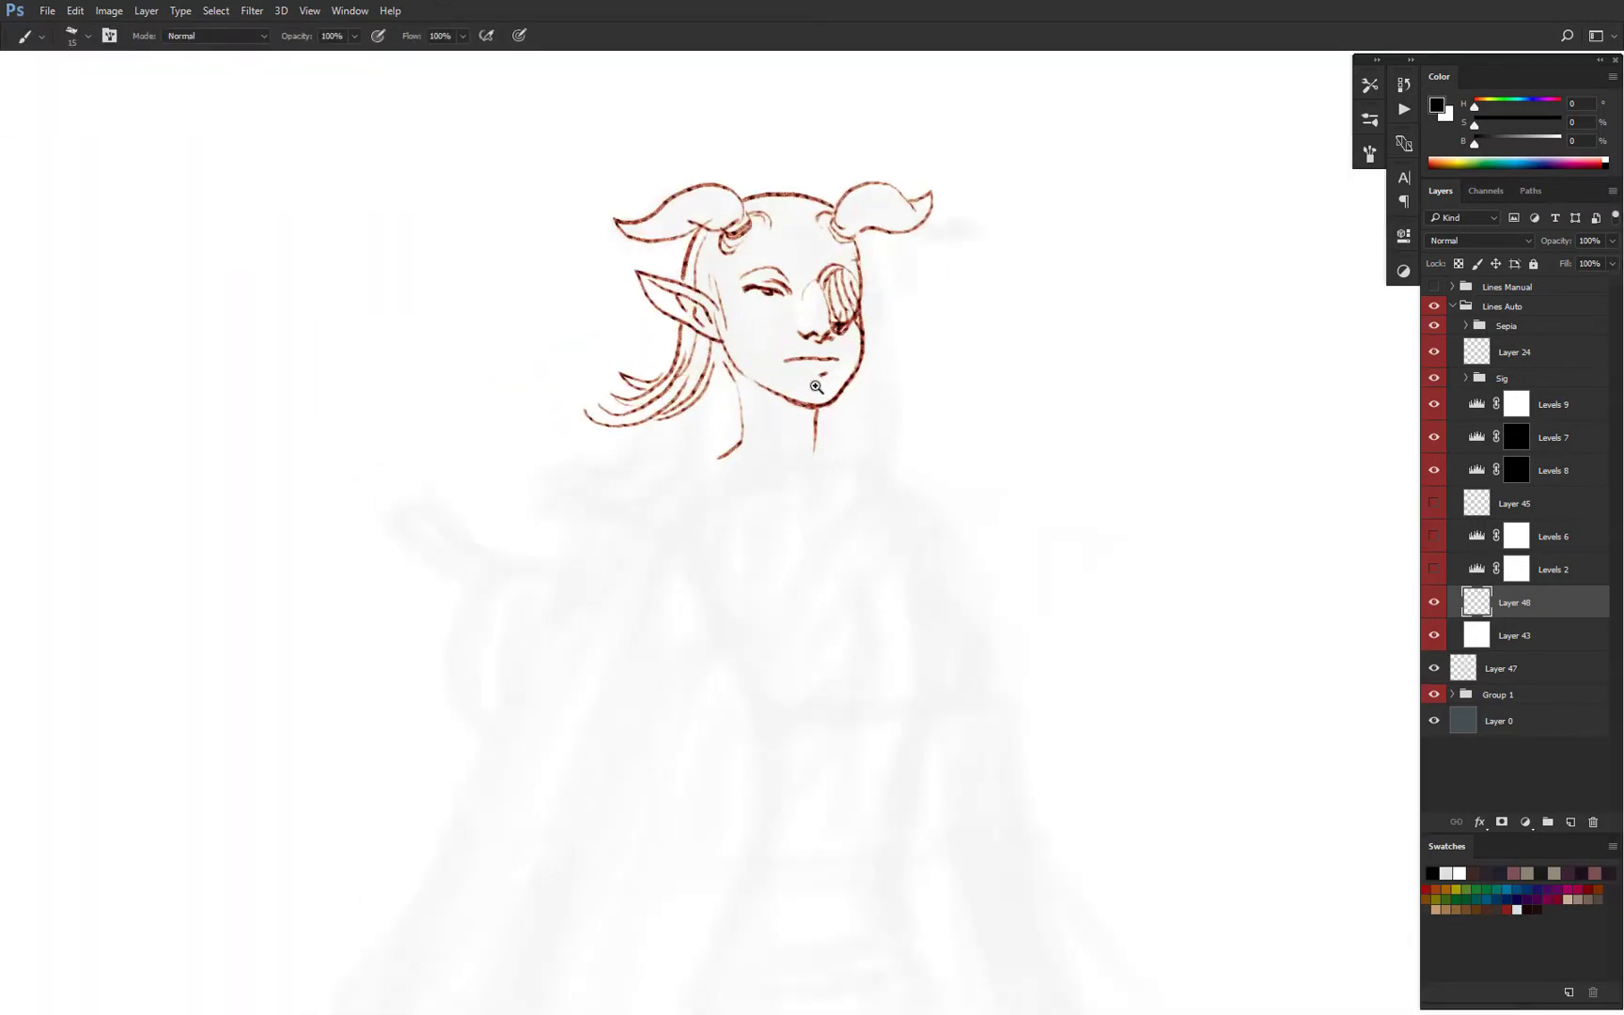
Ink the hairline strands between the horns and add curved contour lines inside both horns.
{"action": "left_click_drag", "start_coordinate": [790, 216], "coordinate": [865, 221]}
{"action": "left_click_drag", "start_coordinate": [989, 227], "coordinate": [938, 261]}
{"action": "mouse_move", "coordinate": [931, 209]}
{"action": "left_mouse_down"}
{"action": "mouse_move", "coordinate": [977, 248]}
{"action": "mouse_move", "coordinate": [933, 223]}
{"action": "left_mouse_up"}
{"action": "left_click_drag", "start_coordinate": [900, 246], "coordinate": [945, 246]}
{"action": "mouse_move", "coordinate": [643, 242]}
{"action": "left_mouse_down"}
{"action": "mouse_move", "coordinate": [558, 284]}
{"action": "mouse_move", "coordinate": [583, 291]}
{"action": "left_mouse_up"}
{"action": "left_click_drag", "start_coordinate": [701, 238], "coordinate": [639, 228]}
{"action": "mouse_move", "coordinate": [752, 254]}
{"action": "left_mouse_down"}
{"action": "mouse_move", "coordinate": [909, 332]}
{"action": "mouse_move", "coordinate": [879, 367]}
{"action": "left_mouse_up"}
Clean up and repaint the eye patch's outer edge and the far cheek and jaw contour.
{"action": "left_click", "coordinate": [906, 376], "text": "alt"}
{"action": "left_click", "coordinate": [813, 526], "text": "ctrl"}
{"action": "key", "text": "e"}
{"action": "key", "text": "b"}
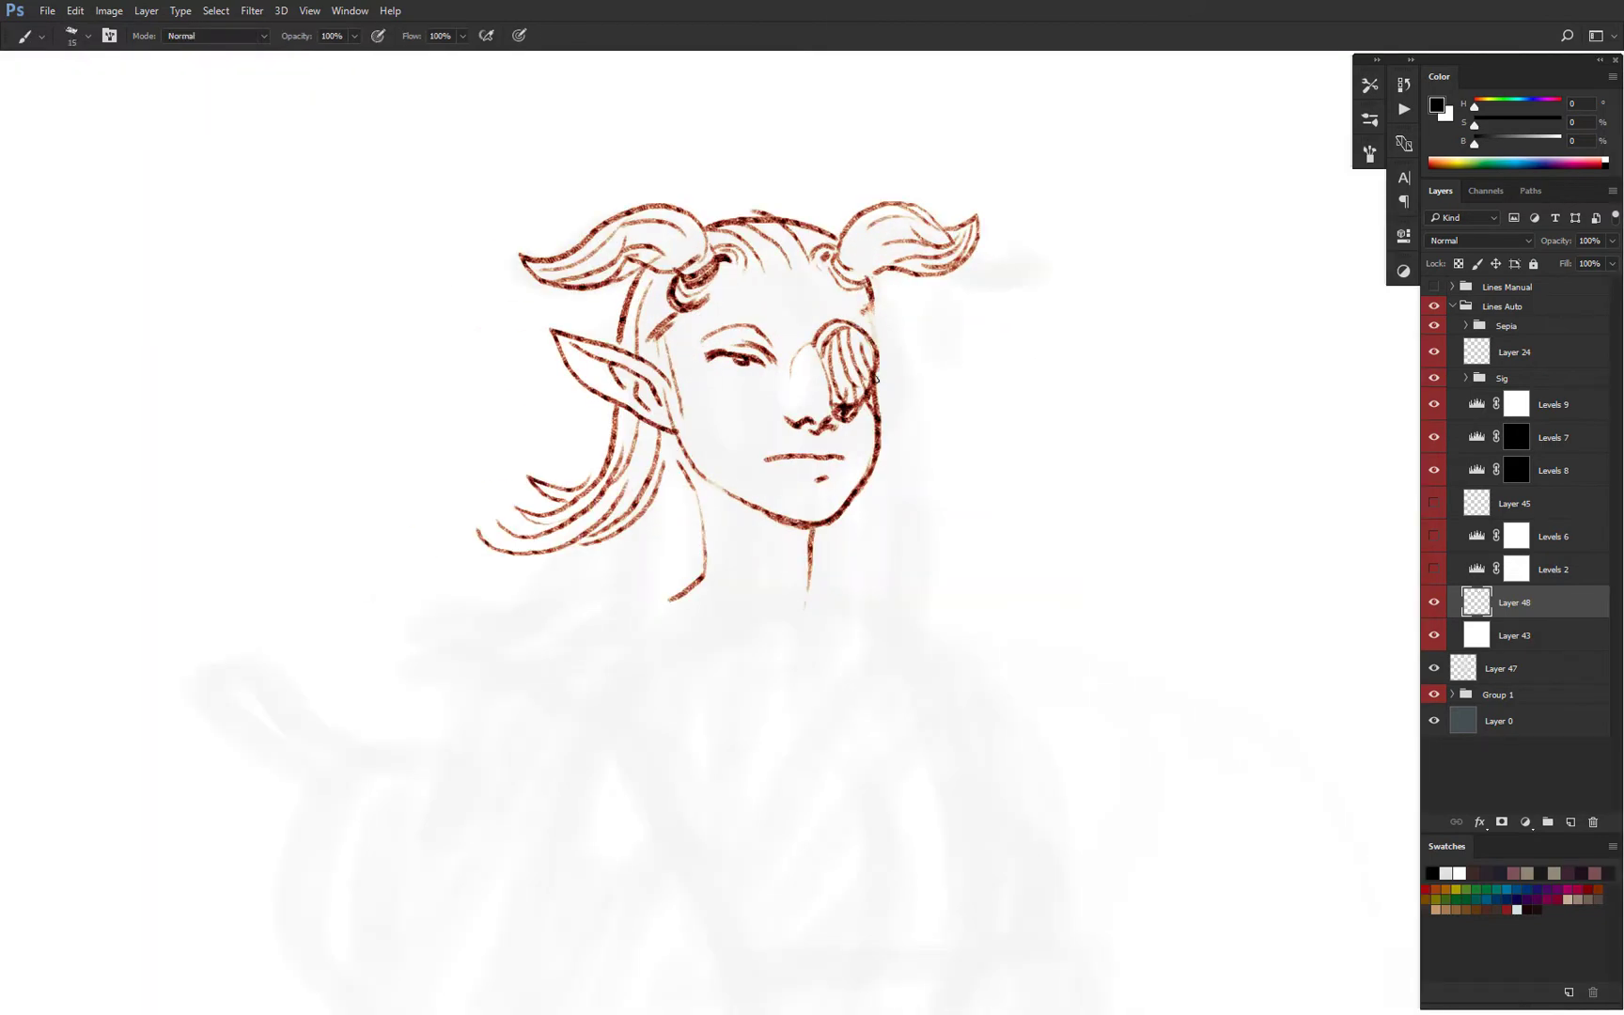
{"action": "mouse_move", "coordinate": [869, 301]}
{"action": "left_mouse_down"}
{"action": "mouse_move", "coordinate": [880, 387]}
{"action": "mouse_move", "coordinate": [855, 275]}
{"action": "mouse_move", "coordinate": [846, 490]}
{"action": "left_mouse_up"}
{"action": "left_click", "coordinate": [907, 383], "text": "alt"}
{"action": "left_click", "coordinate": [911, 402], "text": "ctrl"}
{"action": "key", "text": "e"}
{"action": "key", "text": "b"}
{"action": "key", "text": "e"}
{"action": "left_click_drag", "start_coordinate": [855, 388], "coordinate": [838, 514]}
{"action": "key", "text": "b"}
{"action": "left_click_drag", "start_coordinate": [856, 386], "coordinate": [820, 516]}
Erase and tidy the lines around the visible eye and its eyebrow.
{"action": "scroll", "coordinate": [830, 443], "scroll_direction": "down", "scroll_amount": 5}
{"action": "scroll", "coordinate": [827, 442], "scroll_direction": "up", "scroll_amount": 5}
{"action": "key", "text": "e"}
{"action": "mouse_move", "coordinate": [769, 328]}
{"action": "left_mouse_down"}
{"action": "mouse_move", "coordinate": [728, 381]}
{"action": "mouse_move", "coordinate": [645, 302]}
{"action": "mouse_move", "coordinate": [689, 320]}
{"action": "left_mouse_up"}
{"action": "key", "text": "b"}
{"action": "scroll", "coordinate": [709, 314], "scroll_direction": "down", "scroll_amount": 5}
{"action": "scroll", "coordinate": [789, 359], "scroll_direction": "up", "scroll_amount": 5}
Lasso the inner facial features and adjust their placement on the head with Free Transform.
{"action": "key", "text": "l"}
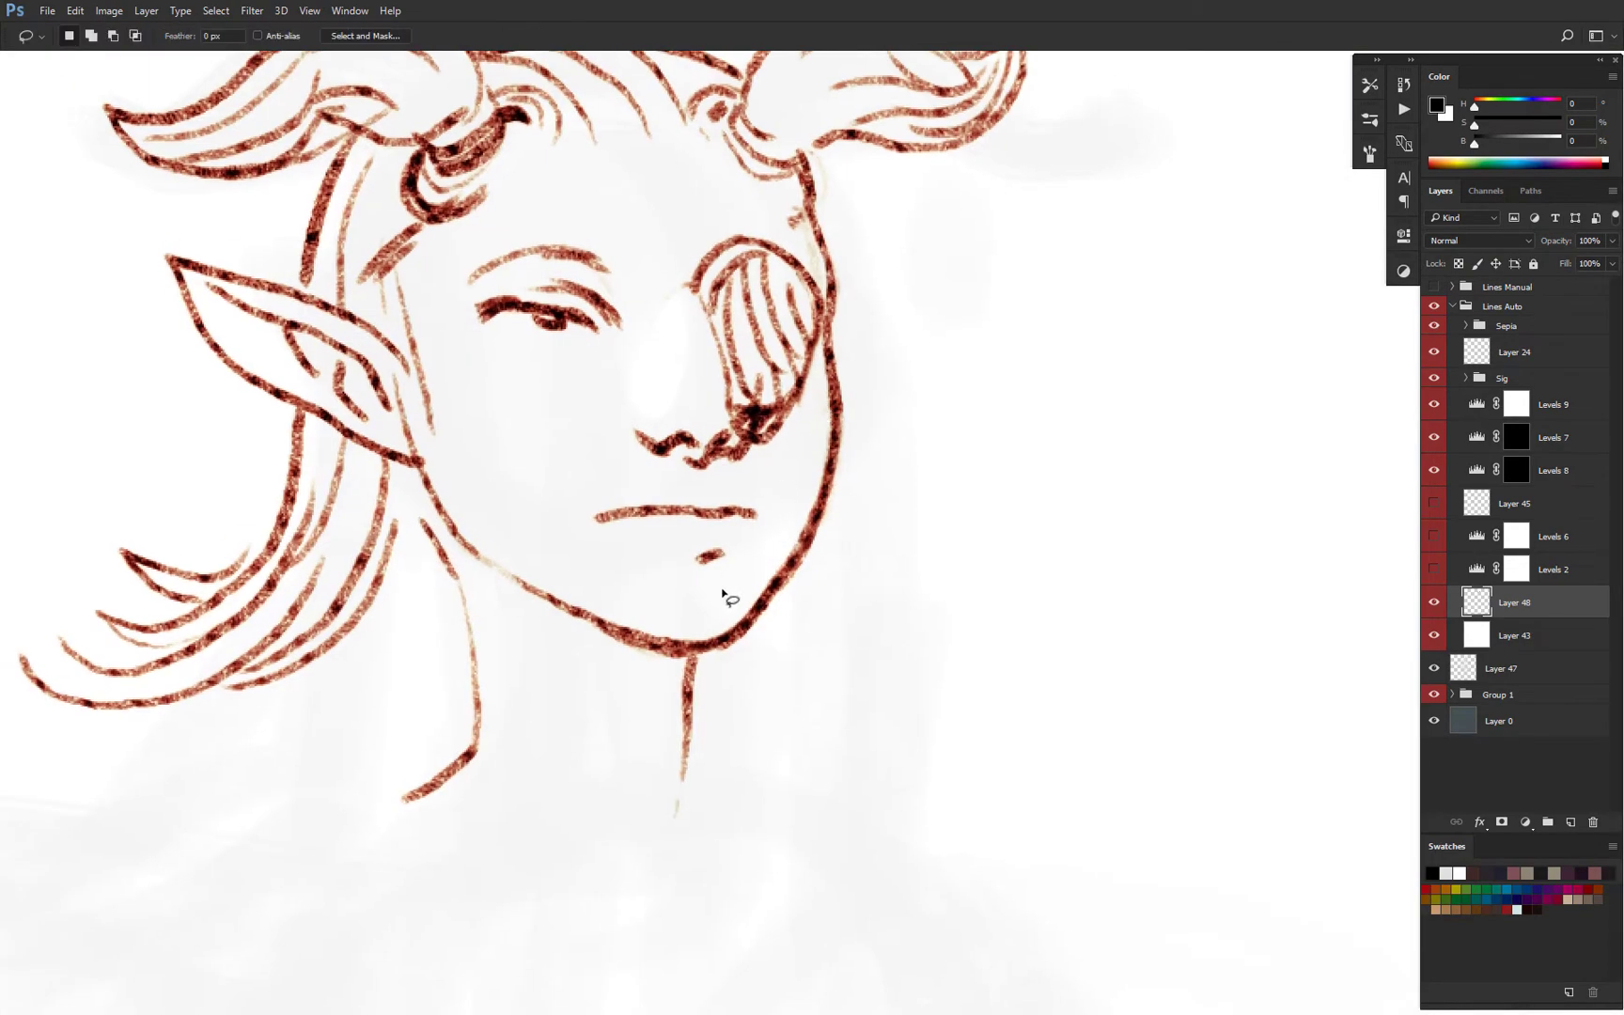
{"action": "mouse_move", "coordinate": [709, 597]}
{"action": "left_mouse_down"}
{"action": "mouse_move", "coordinate": [746, 212]}
{"action": "mouse_move", "coordinate": [649, 601]}
{"action": "left_mouse_up"}
{"action": "key", "text": "ctrl+t"}
{"action": "left_click_drag", "start_coordinate": [827, 207], "coordinate": [799, 236]}
{"action": "mouse_move", "coordinate": [743, 325]}
{"action": "left_mouse_down"}
{"action": "mouse_move", "coordinate": [760, 299]}
{"action": "mouse_move", "coordinate": [794, 344]}
{"action": "mouse_move", "coordinate": [857, 308]}
{"action": "left_mouse_up"}
{"action": "key", "text": "ctrl+h"}
{"action": "scroll", "coordinate": [814, 326], "scroll_direction": "down", "scroll_amount": 5}
{"action": "key", "text": "Return"}
{"action": "key", "text": "b"}
Ink the collar bands around the neck, the chest contour and the side of the torso.
{"action": "mouse_move", "coordinate": [815, 392]}
{"action": "left_mouse_down", "text": "ctrl"}
{"action": "mouse_move", "coordinate": [830, 392]}
{"action": "mouse_move", "coordinate": [814, 366]}
{"action": "left_mouse_up", "text": "ctrl"}
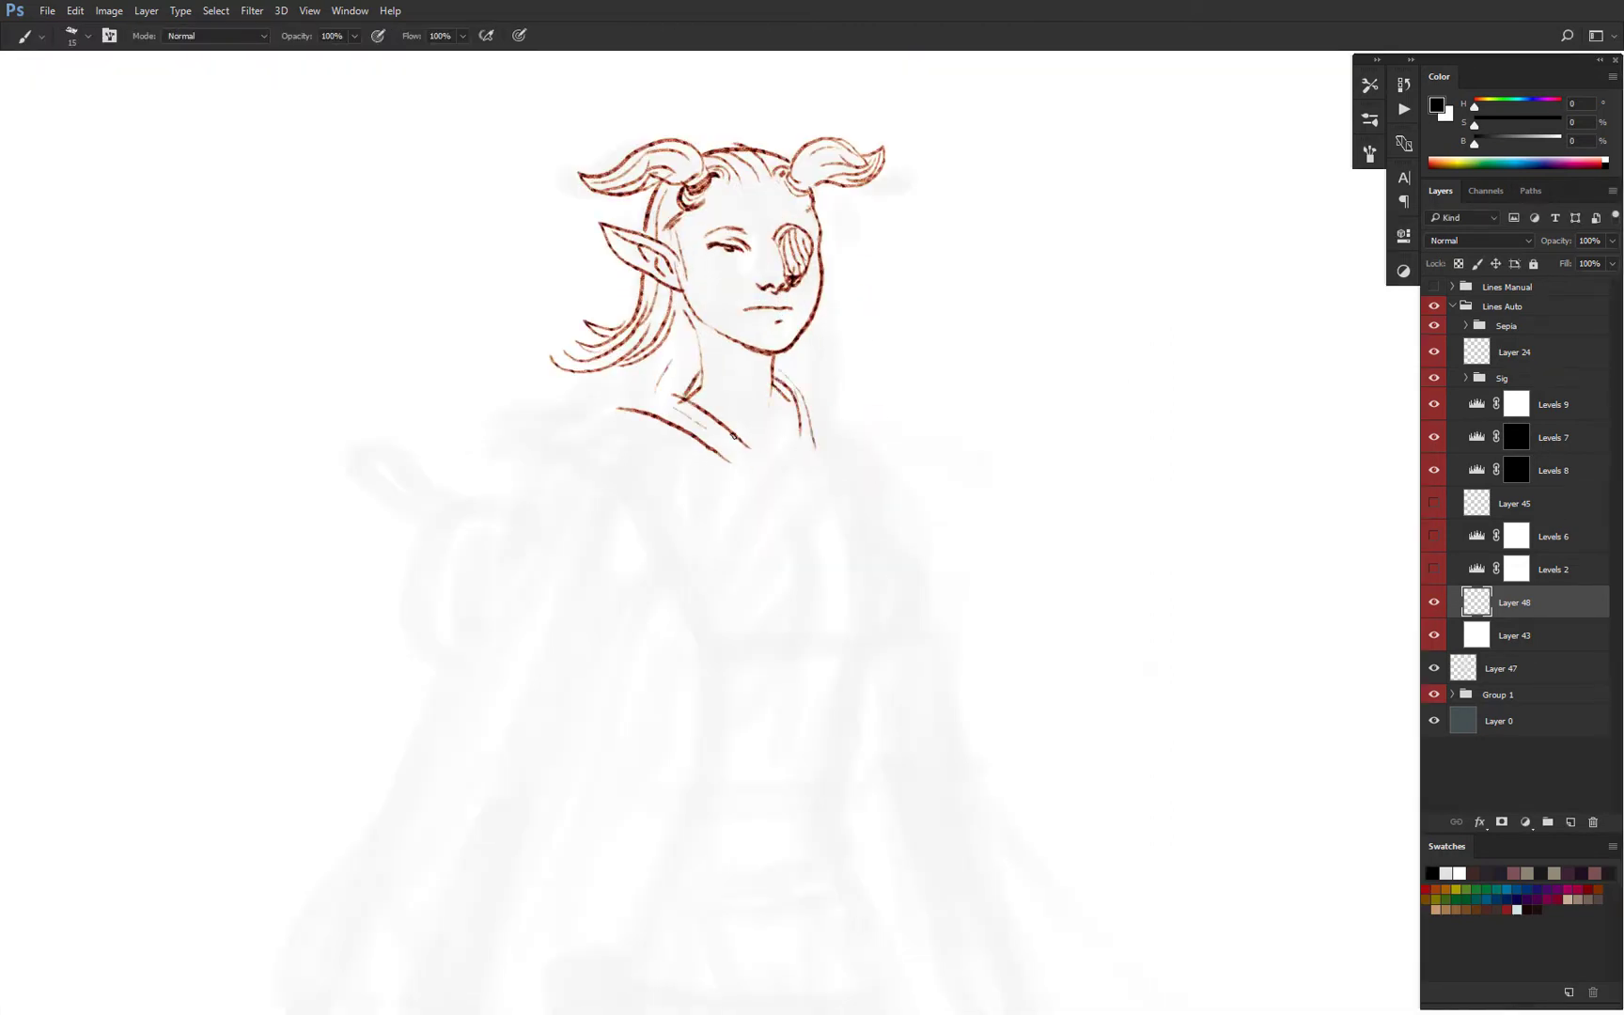
{"action": "left_click_drag", "start_coordinate": [740, 453], "coordinate": [755, 492]}
{"action": "left_click_drag", "start_coordinate": [833, 448], "coordinate": [882, 616]}
{"action": "left_click_drag", "start_coordinate": [643, 539], "coordinate": [694, 618]}
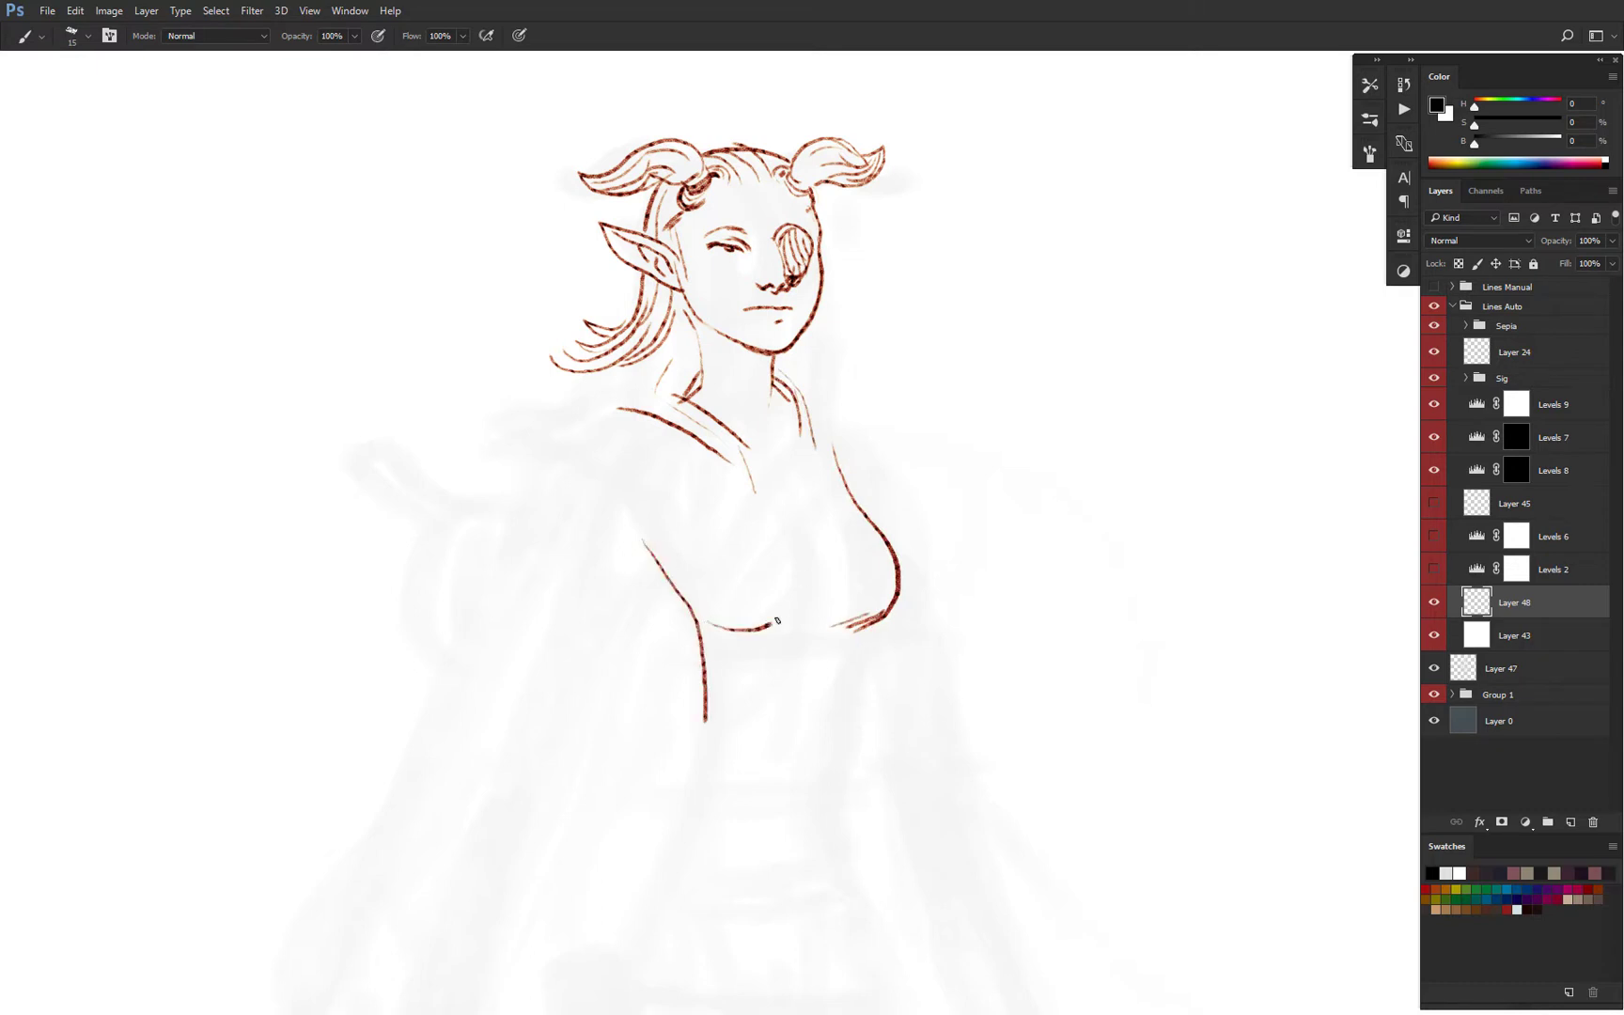
Draw round rings at the lower ends of both collar straps, erasing overlapping lines.
{"action": "mouse_move", "coordinate": [737, 473]}
{"action": "left_mouse_down"}
{"action": "mouse_move", "coordinate": [726, 486]}
{"action": "mouse_move", "coordinate": [739, 439]}
{"action": "mouse_move", "coordinate": [751, 477]}
{"action": "left_mouse_up"}
{"action": "key", "text": "e"}
{"action": "key", "text": "b"}
{"action": "mouse_move", "coordinate": [737, 436]}
{"action": "left_mouse_down"}
{"action": "mouse_move", "coordinate": [759, 474]}
{"action": "mouse_move", "coordinate": [835, 460]}
{"action": "mouse_move", "coordinate": [811, 422]}
{"action": "mouse_move", "coordinate": [812, 453]}
{"action": "left_mouse_up"}
{"action": "key", "text": "e"}
{"action": "key", "text": "b"}
Ink the eye patch strap running diagonally across the forehead and sharpen the eyebrow.
{"action": "left_click", "coordinate": [752, 295], "text": "ctrl"}
{"action": "left_click_drag", "start_coordinate": [737, 199], "coordinate": [753, 212]}
{"action": "left_click_drag", "start_coordinate": [763, 218], "coordinate": [783, 289]}
{"action": "left_click", "coordinate": [862, 406], "text": "alt"}
{"action": "mouse_move", "coordinate": [705, 202]}
{"action": "left_mouse_down"}
{"action": "mouse_move", "coordinate": [927, 354]}
{"action": "mouse_move", "coordinate": [891, 284]}
{"action": "mouse_move", "coordinate": [853, 344]}
{"action": "mouse_move", "coordinate": [912, 398]}
{"action": "mouse_move", "coordinate": [874, 297]}
{"action": "left_mouse_up"}
Lasso and delete the far horn, and redraw it curling down around the side of the head.
{"action": "left_click", "coordinate": [913, 351], "text": "ctrl"}
{"action": "key", "text": "l"}
{"action": "key", "text": "Delete"}
{"action": "key", "text": "ctrl+d"}
{"action": "key", "text": "e"}
{"action": "key", "text": "b"}
{"action": "mouse_move", "coordinate": [909, 368]}
{"action": "left_mouse_down"}
{"action": "mouse_move", "coordinate": [900, 326]}
{"action": "mouse_move", "coordinate": [886, 346]}
{"action": "left_mouse_up"}
{"action": "left_click_drag", "start_coordinate": [904, 465], "coordinate": [917, 473]}
{"action": "left_click", "coordinate": [920, 417], "text": "alt"}
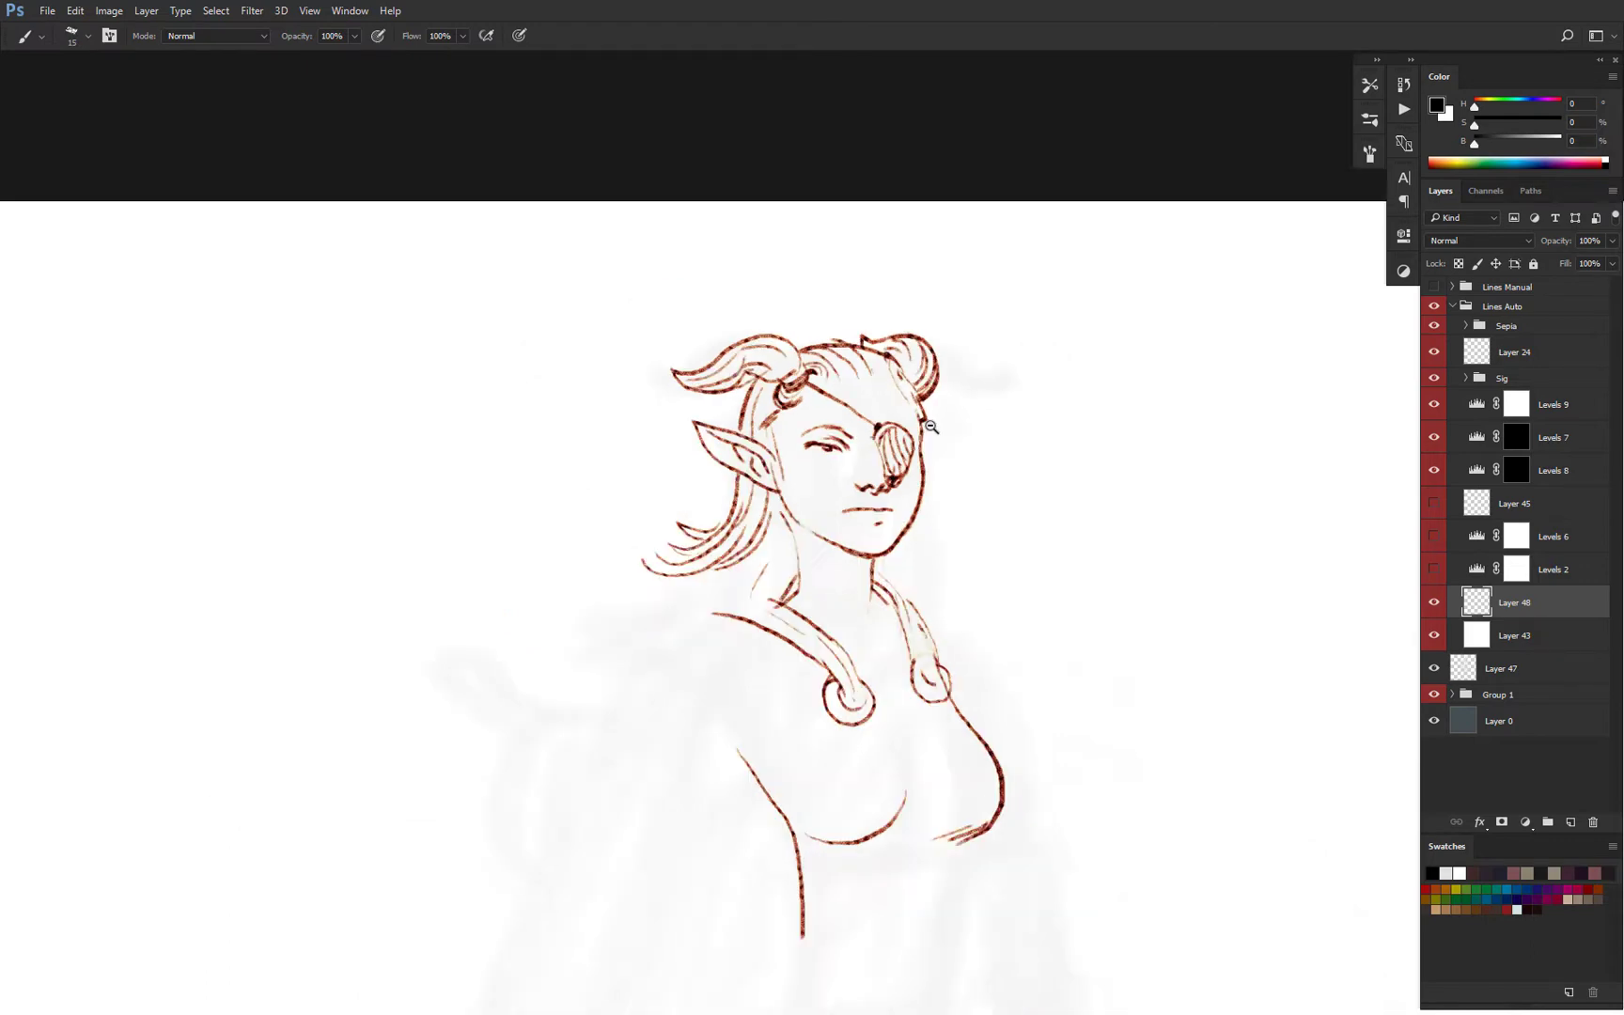
Lasso the eye patch, shift it toward the far edge of the face, and clear the selection.
{"action": "left_click", "coordinate": [896, 465], "text": "ctrl"}
{"action": "left_click", "coordinate": [941, 465], "text": "alt"}
{"action": "left_click", "coordinate": [930, 467], "text": "ctrl"}
{"action": "key", "text": "l"}
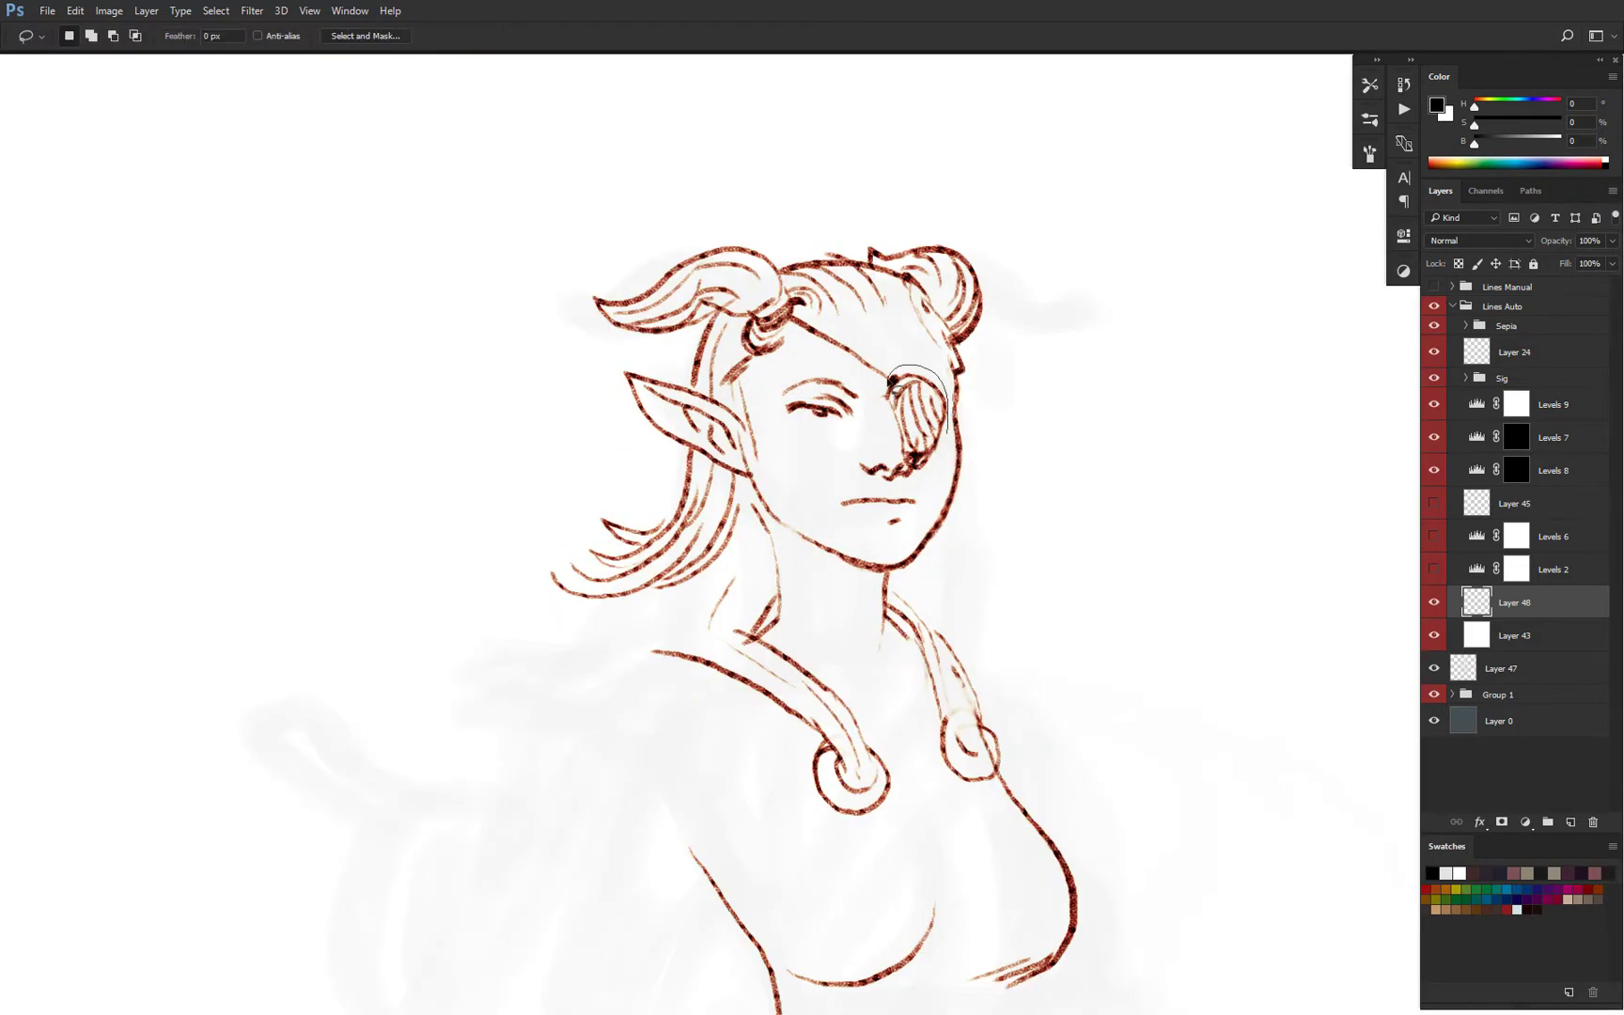
{"action": "key", "text": "Delete"}
{"action": "key", "text": "ctrl+d"}
{"action": "key", "text": "b"}
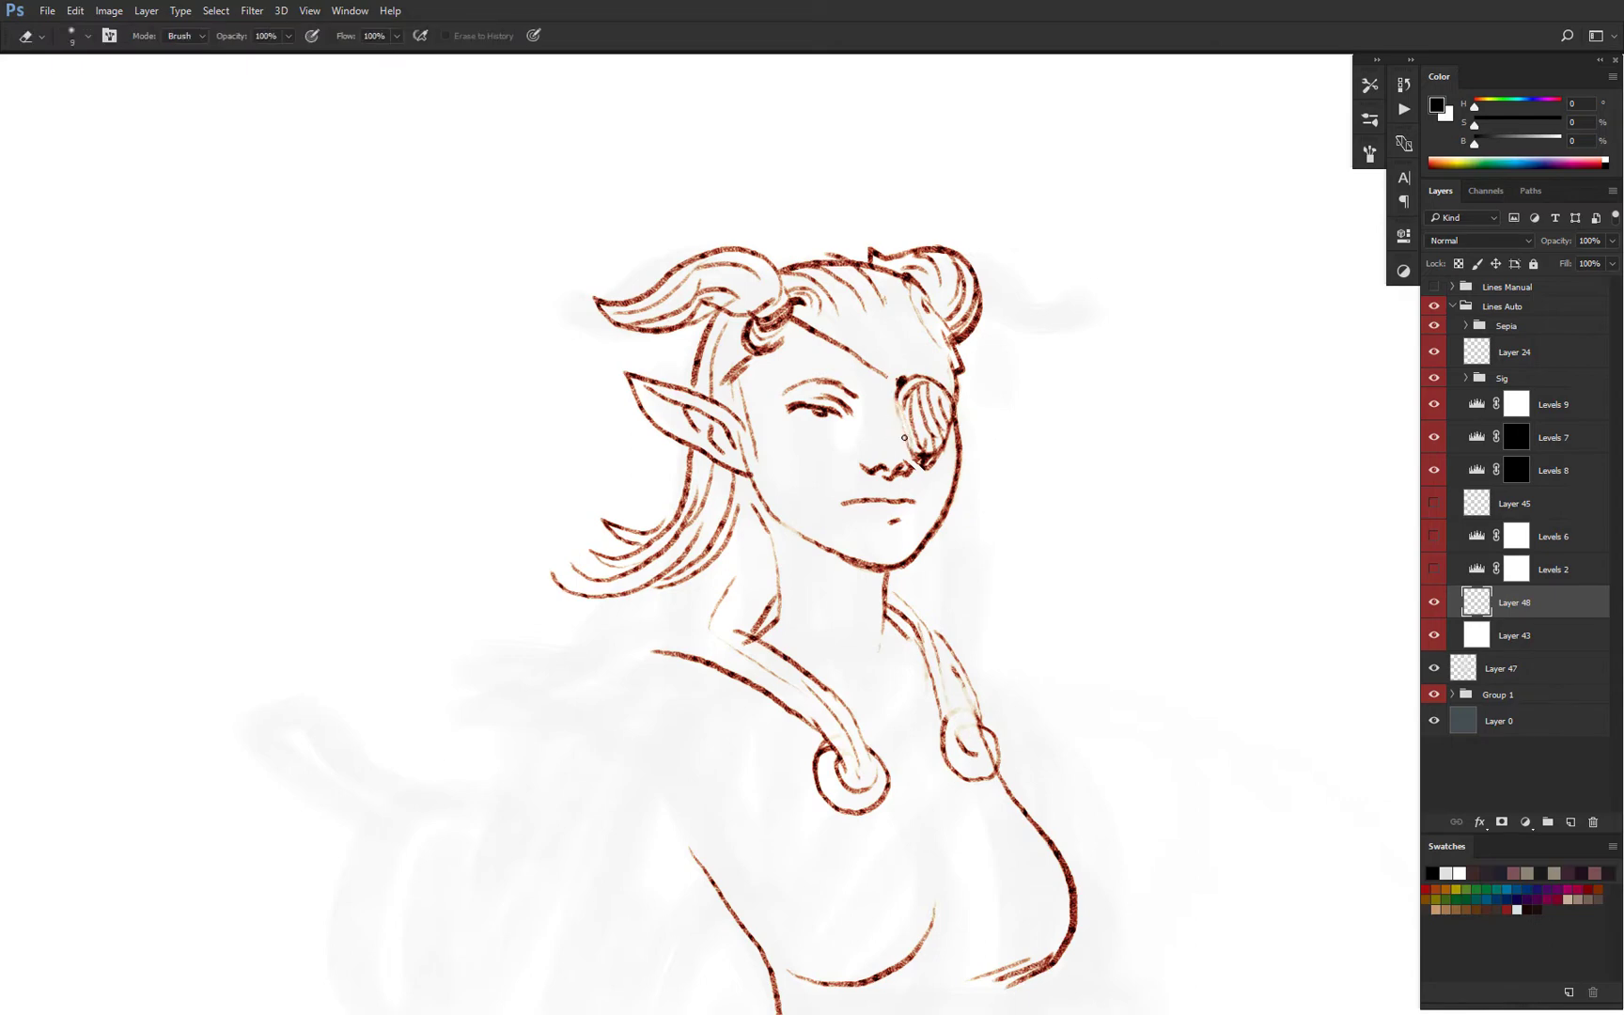
Ink the rounded shoulders, the near upper arm and both waist contours down to the hips.
{"action": "scroll", "coordinate": [924, 470], "scroll_direction": "down", "scroll_amount": 2}
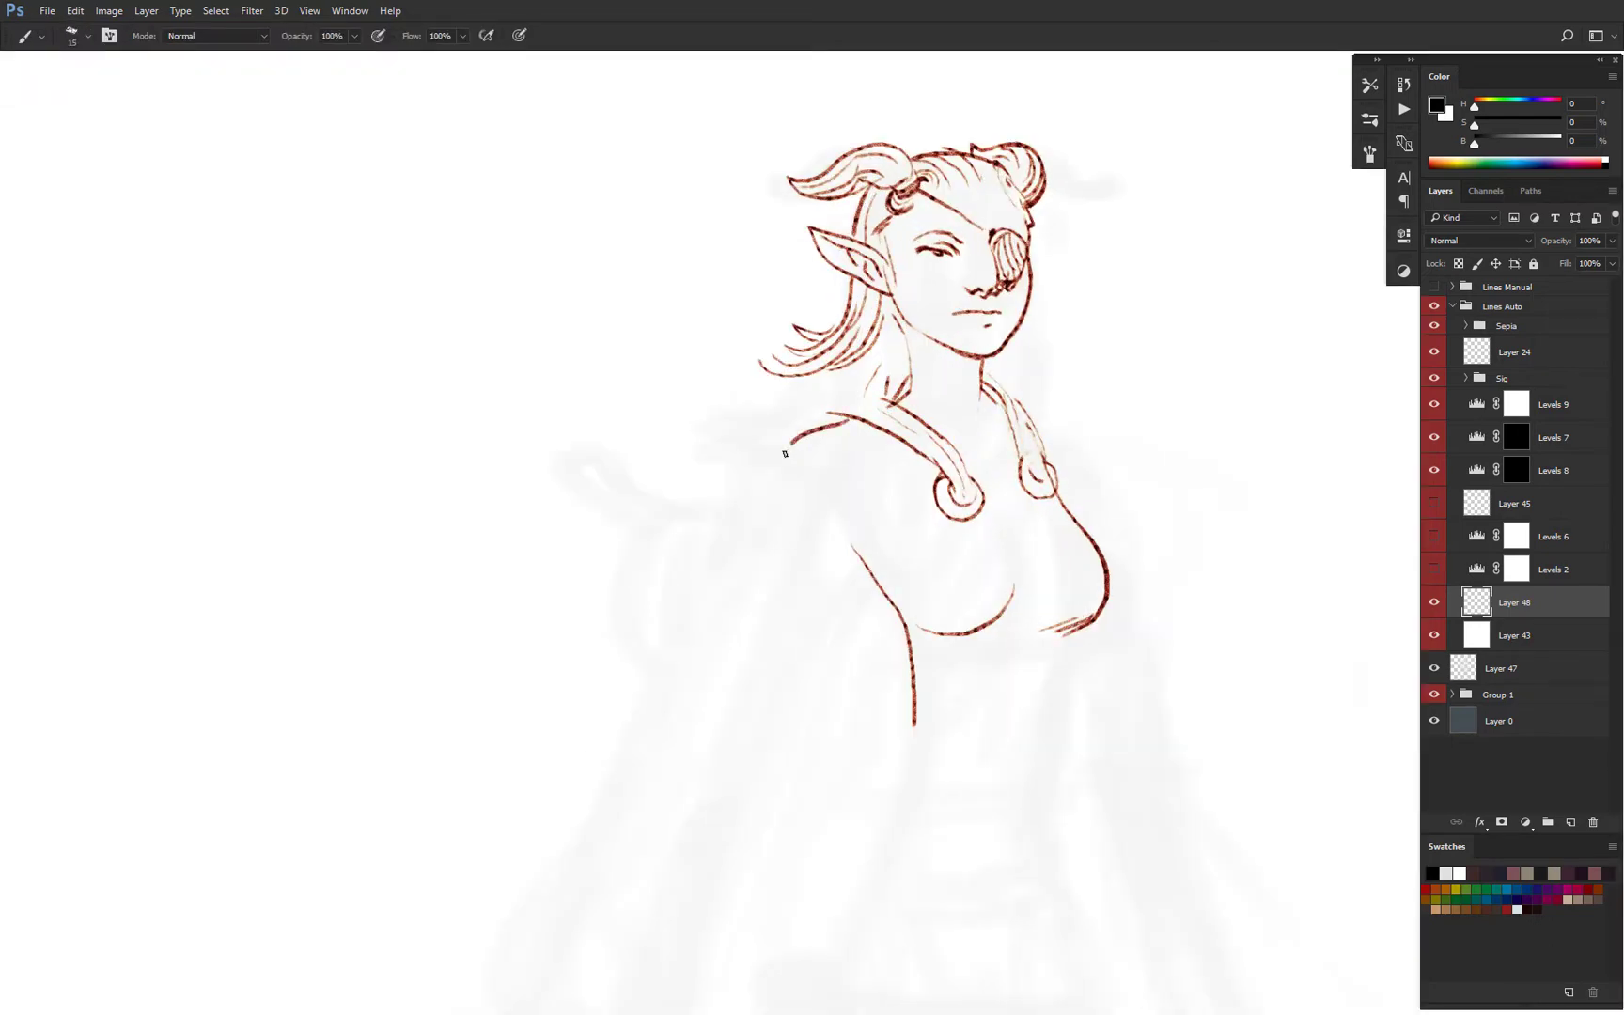
{"action": "left_click_drag", "start_coordinate": [785, 453], "coordinate": [742, 637]}
{"action": "key", "text": "ctrl+z"}
{"action": "mouse_move", "coordinate": [848, 419]}
{"action": "left_mouse_down"}
{"action": "mouse_move", "coordinate": [792, 508]}
{"action": "mouse_move", "coordinate": [772, 622]}
{"action": "left_mouse_up"}
{"action": "left_click_drag", "start_coordinate": [862, 533], "coordinate": [819, 660]}
{"action": "left_click_drag", "start_coordinate": [1049, 475], "coordinate": [947, 394]}
{"action": "mouse_move", "coordinate": [929, 332]}
{"action": "left_mouse_down"}
{"action": "mouse_move", "coordinate": [987, 399]}
{"action": "mouse_move", "coordinate": [1002, 448]}
{"action": "mouse_move", "coordinate": [990, 625]}
{"action": "left_mouse_up"}
Lasso and remove the torso line below the armpit, redraw it more smoothly, and add a light ribcage line.
{"action": "scroll", "coordinate": [1014, 440], "scroll_direction": "down", "scroll_amount": 3}
{"action": "scroll", "coordinate": [1015, 502], "scroll_direction": "up", "scroll_amount": 2}
{"action": "key", "text": "e"}
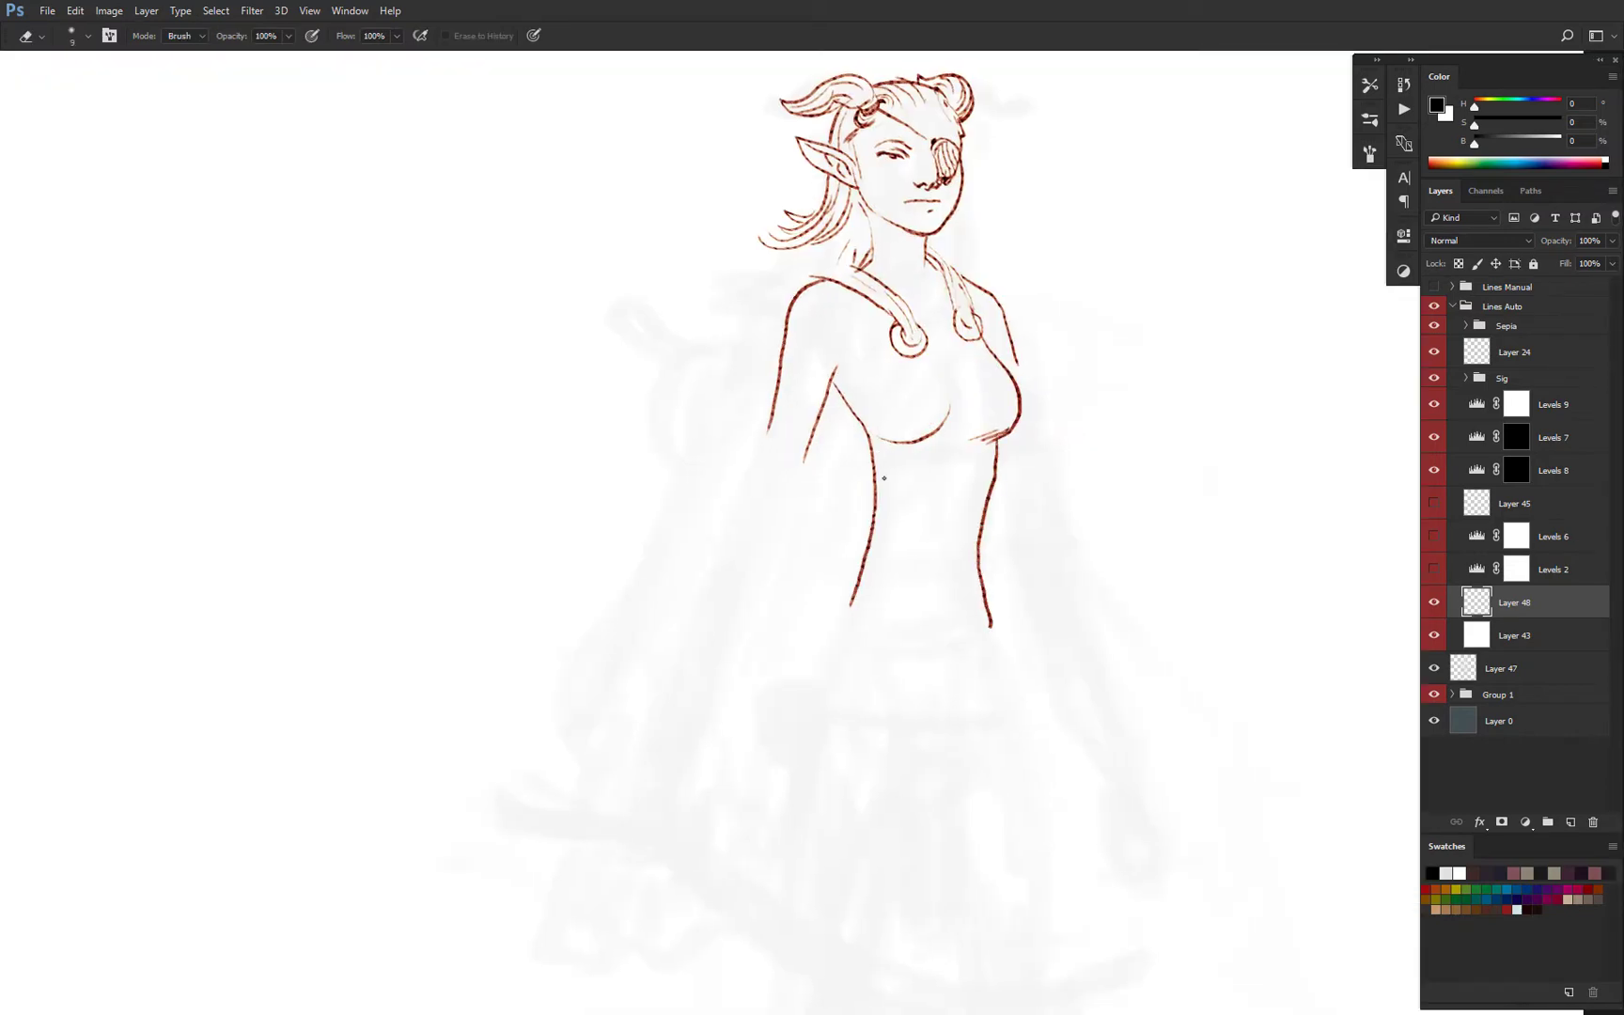
{"action": "key", "text": "l"}
{"action": "key", "text": "Delete"}
{"action": "mouse_move", "coordinate": [880, 476]}
{"action": "left_mouse_down"}
{"action": "mouse_move", "coordinate": [887, 500]}
{"action": "mouse_move", "coordinate": [843, 430]}
{"action": "left_mouse_up"}
{"action": "key", "text": "ctrl+d"}
{"action": "key", "text": "b"}
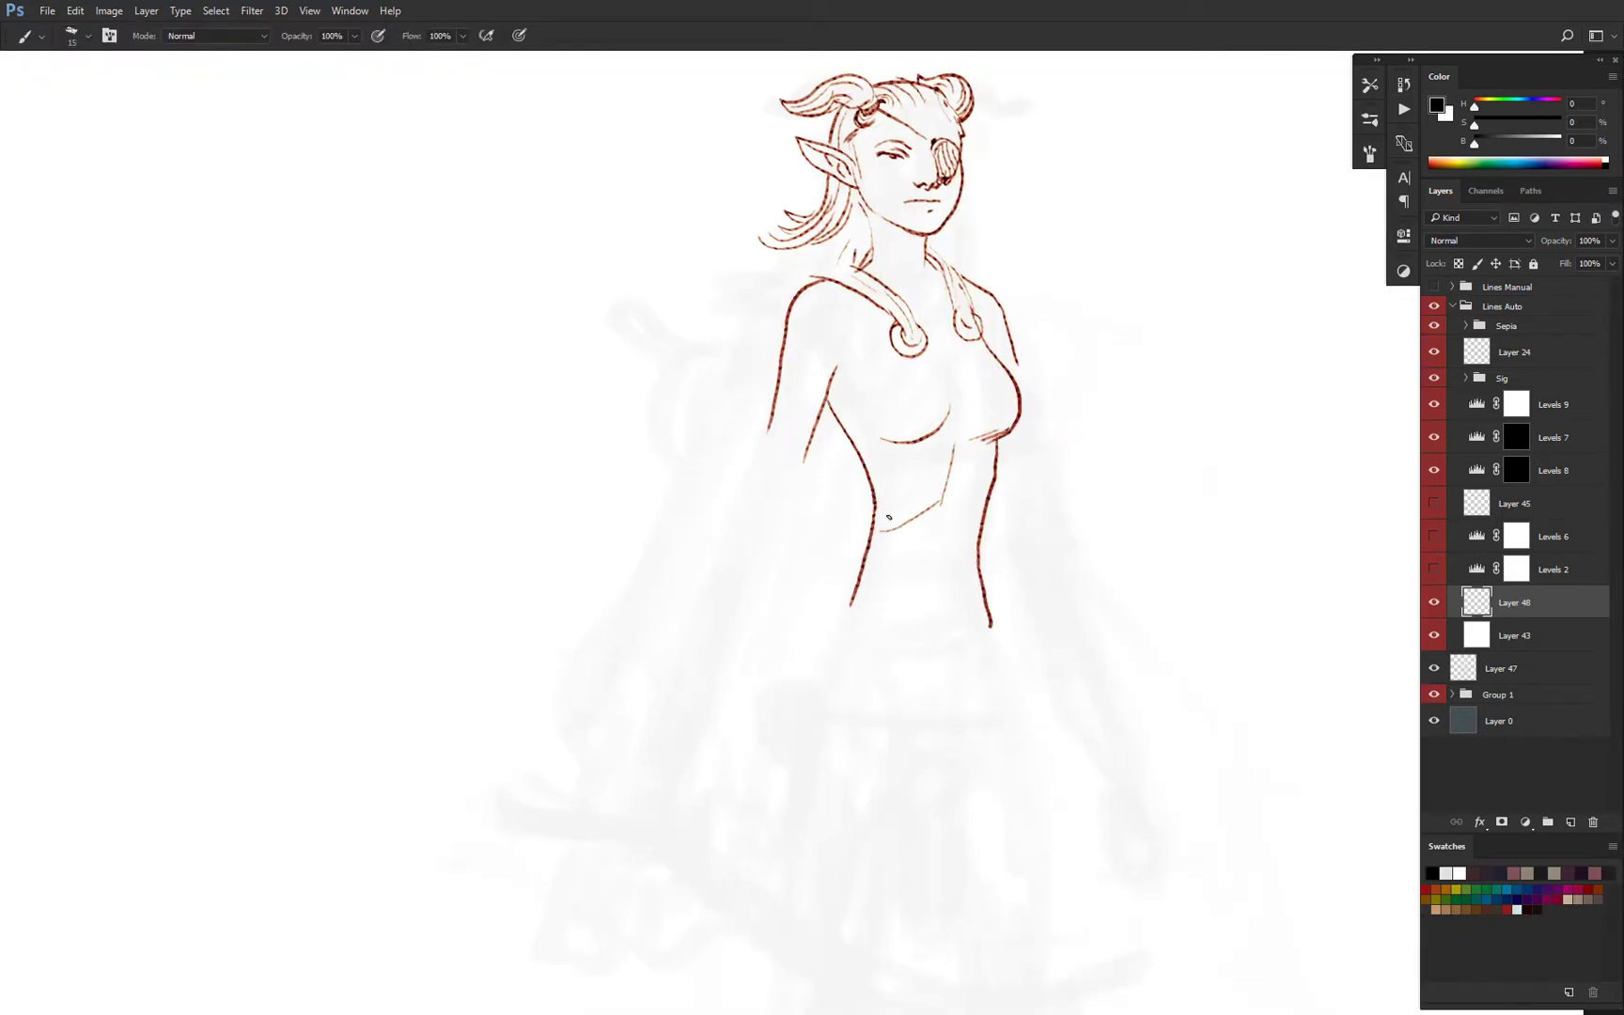
Ink the pleated bikini top with its chest band and join it to the ringed straps.
{"action": "left_click_drag", "start_coordinate": [839, 430], "coordinate": [863, 422]}
{"action": "mouse_move", "coordinate": [965, 432]}
{"action": "left_mouse_down"}
{"action": "mouse_move", "coordinate": [996, 435]}
{"action": "mouse_move", "coordinate": [1007, 401]}
{"action": "left_mouse_up"}
{"action": "left_click_drag", "start_coordinate": [931, 436], "coordinate": [923, 394]}
{"action": "left_click_drag", "start_coordinate": [910, 443], "coordinate": [898, 393]}
{"action": "left_click_drag", "start_coordinate": [874, 438], "coordinate": [884, 394]}
{"action": "left_click", "coordinate": [924, 345]}
{"action": "key", "text": "e"}
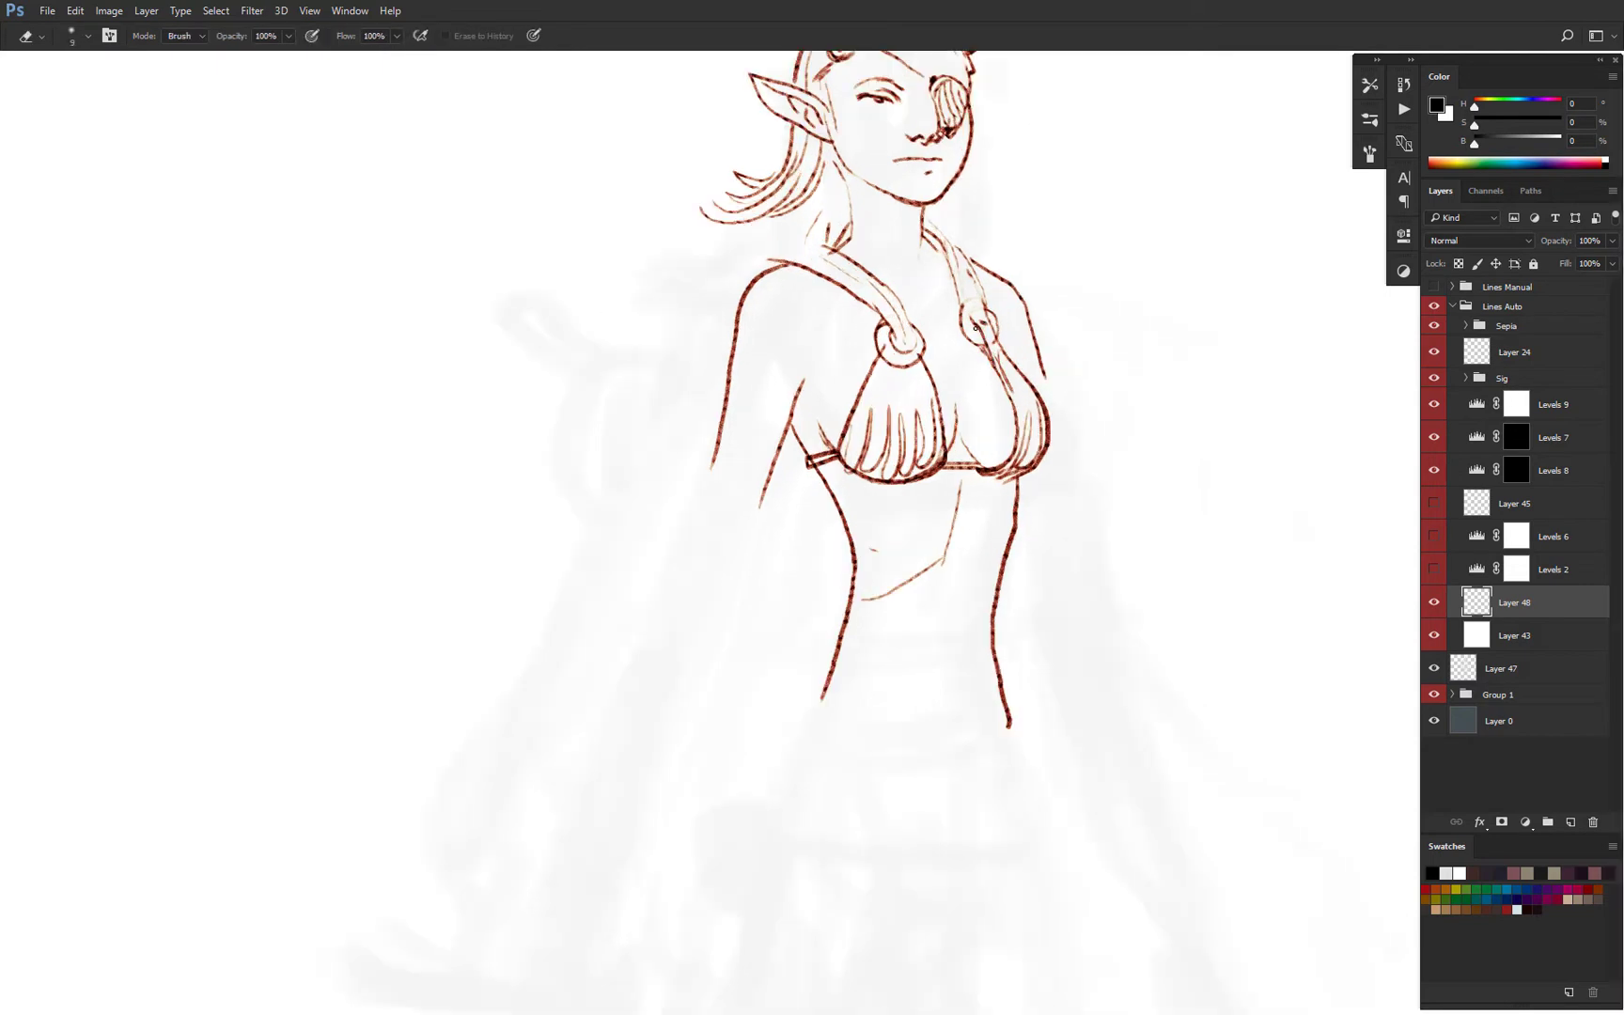
{"action": "key", "text": "b"}
{"action": "mouse_move", "coordinate": [960, 304]}
{"action": "left_mouse_down"}
{"action": "mouse_move", "coordinate": [1015, 412]}
{"action": "mouse_move", "coordinate": [1047, 427]}
{"action": "left_mouse_up"}
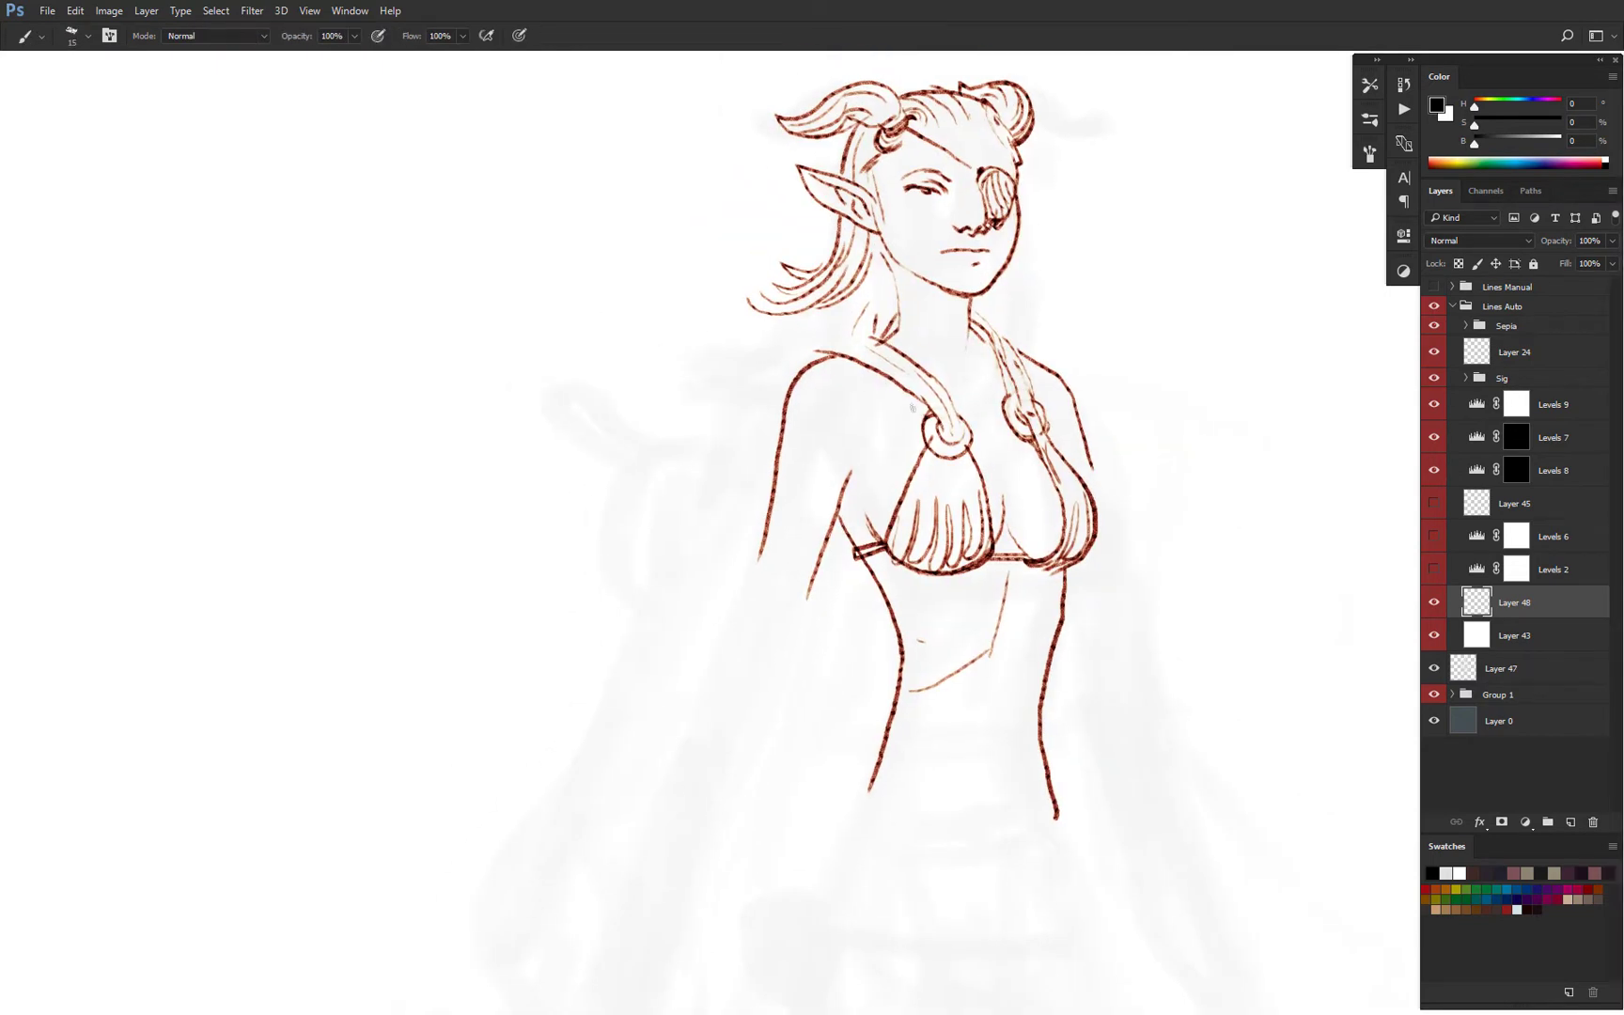
Add a second contour line to the band over the near shoulder and lasso away the hair ends behind the neck.
{"action": "left_click_drag", "start_coordinate": [804, 368], "coordinate": [926, 416]}
{"action": "left_click_drag", "start_coordinate": [1036, 404], "coordinate": [1019, 342]}
{"action": "mouse_move", "coordinate": [939, 358]}
{"action": "left_mouse_down"}
{"action": "mouse_move", "coordinate": [963, 390]}
{"action": "mouse_move", "coordinate": [868, 349]}
{"action": "mouse_move", "coordinate": [763, 385]}
{"action": "left_mouse_up"}
{"action": "key", "text": "l"}
{"action": "key", "text": "Delete"}
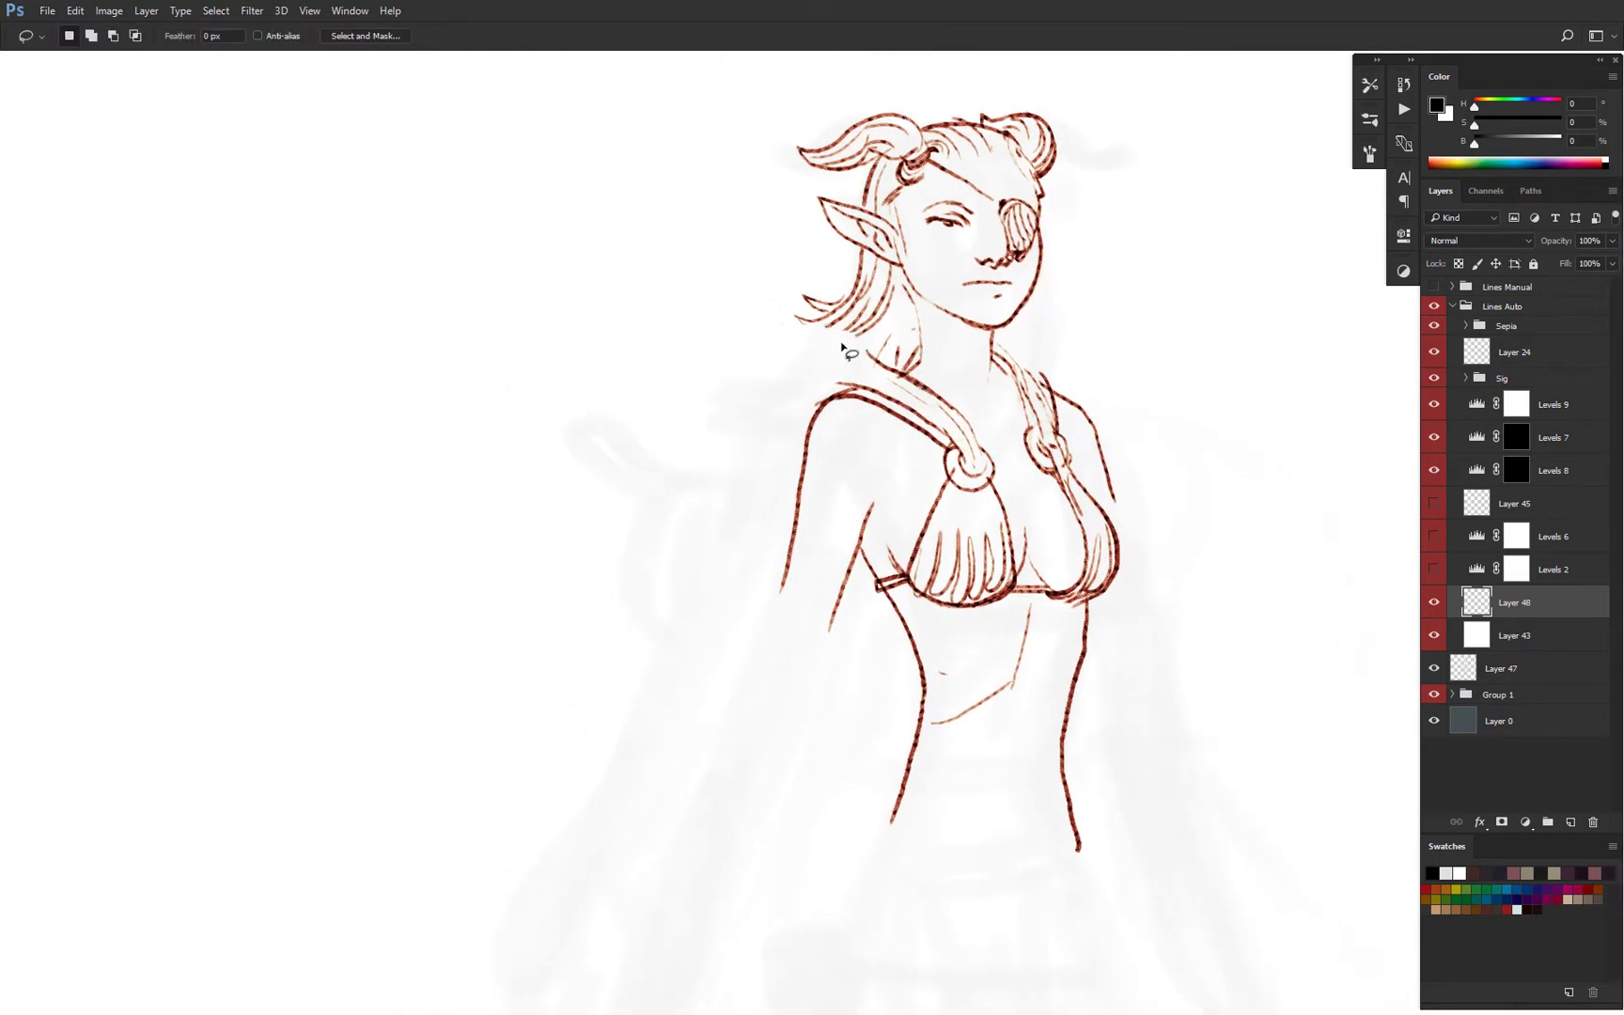
Ink the shaggy fur collar over the near shoulder with short outward tufts and a second contour along the upper arm.
{"action": "key", "text": "b"}
{"action": "mouse_move", "coordinate": [904, 381]}
{"action": "left_mouse_down"}
{"action": "mouse_move", "coordinate": [816, 323]}
{"action": "mouse_move", "coordinate": [745, 335]}
{"action": "left_mouse_up"}
{"action": "left_click_drag", "start_coordinate": [827, 388], "coordinate": [756, 411]}
{"action": "left_click_drag", "start_coordinate": [756, 343], "coordinate": [724, 364]}
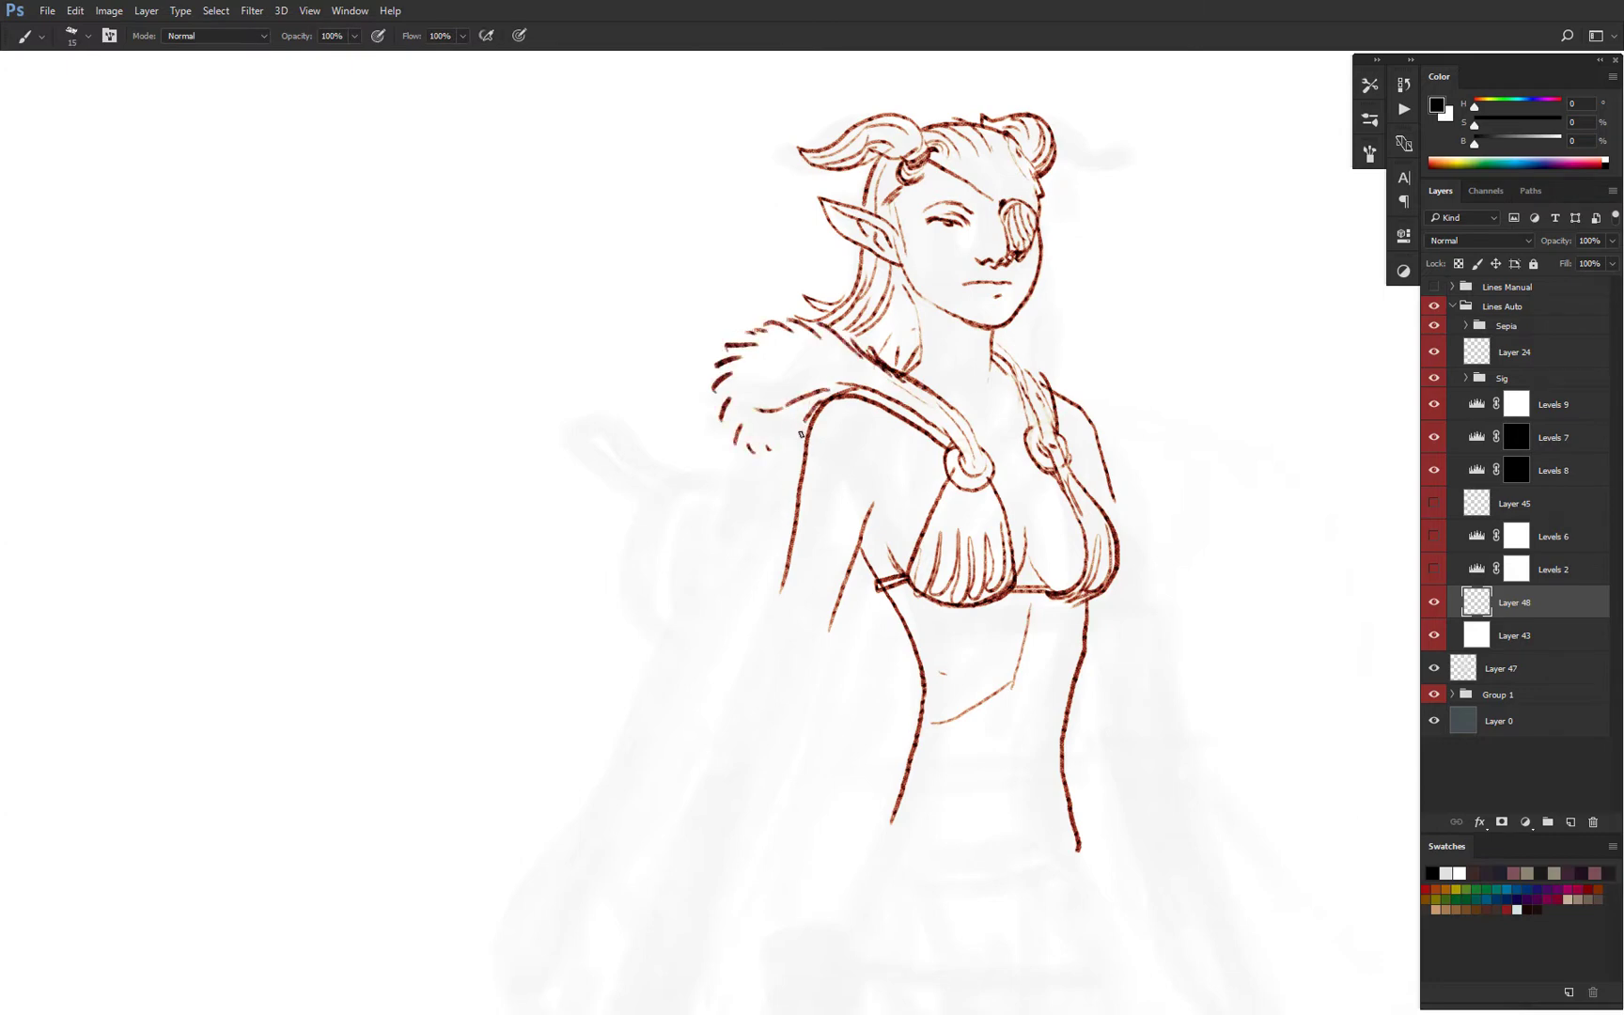
{"action": "left_click_drag", "start_coordinate": [801, 434], "coordinate": [781, 576]}
{"action": "left_click_drag", "start_coordinate": [852, 373], "coordinate": [865, 414]}
{"action": "key", "text": "e"}
{"action": "key", "text": "b"}
{"action": "left_click_drag", "start_coordinate": [764, 425], "coordinate": [750, 473]}
{"action": "left_click_drag", "start_coordinate": [774, 447], "coordinate": [763, 481]}
{"action": "left_click_drag", "start_coordinate": [843, 332], "coordinate": [832, 361]}
{"action": "key", "text": "e"}
{"action": "key", "text": "b"}
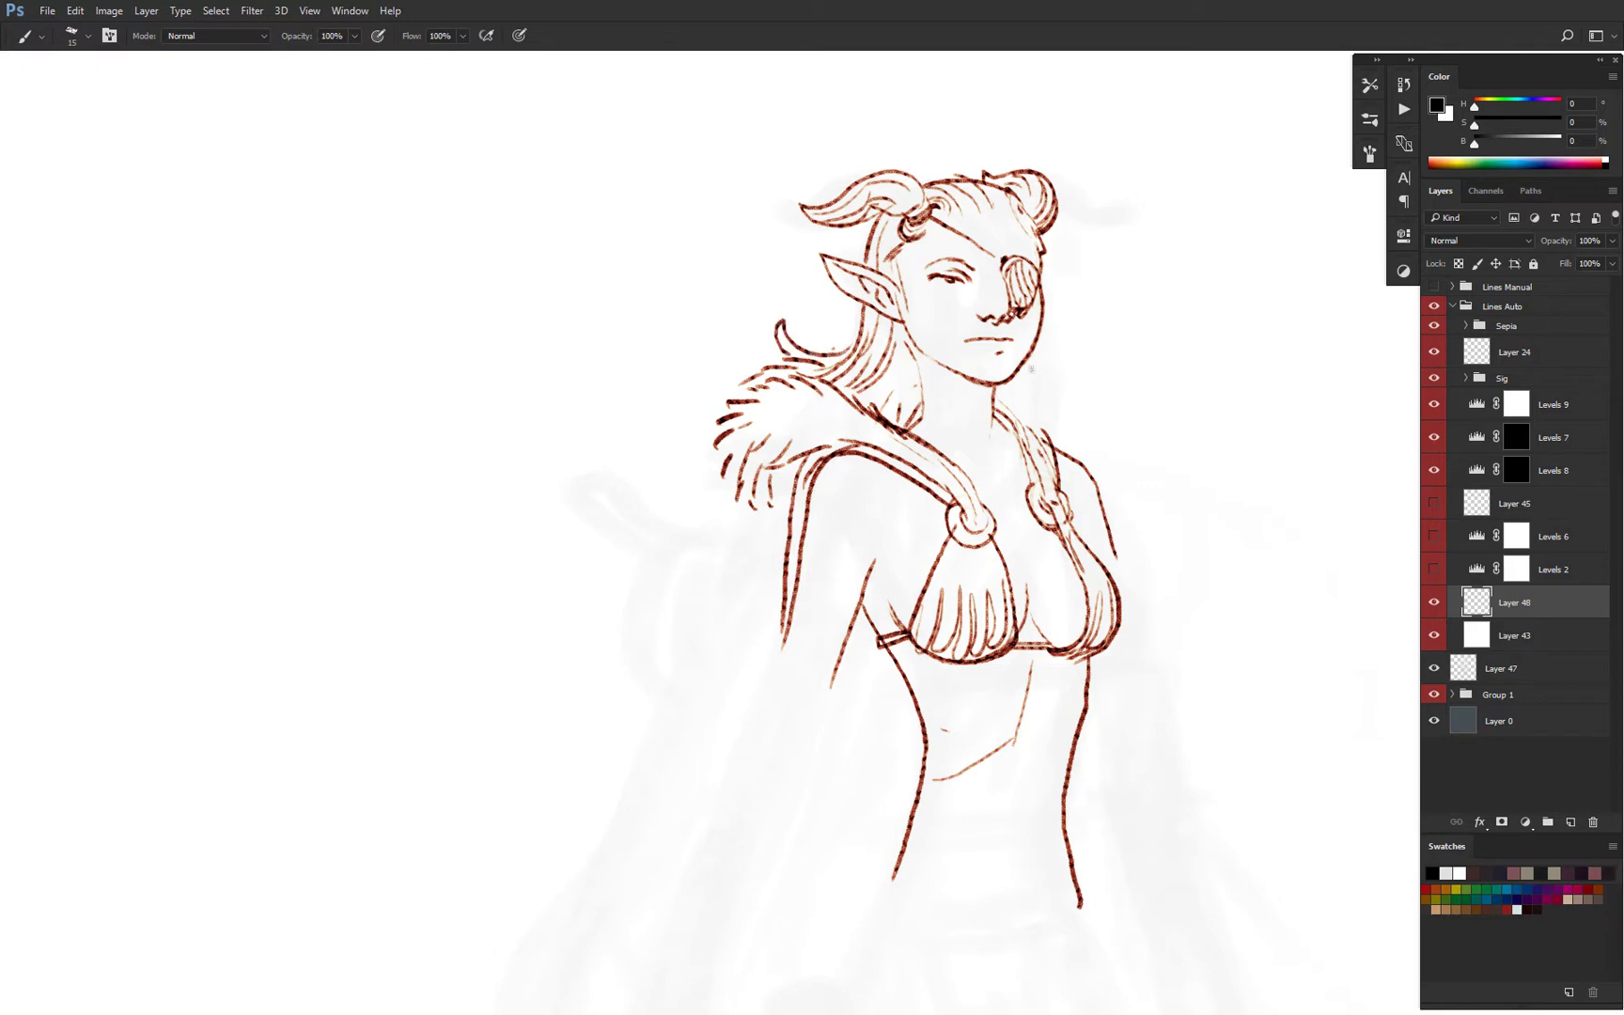
Clean up the lines around the neck and ink fuller hair strands falling on both sides.
{"action": "key", "text": "e"}
{"action": "key", "text": "b"}
{"action": "key", "text": "e"}
{"action": "left_click_drag", "start_coordinate": [1027, 366], "coordinate": [1031, 392]}
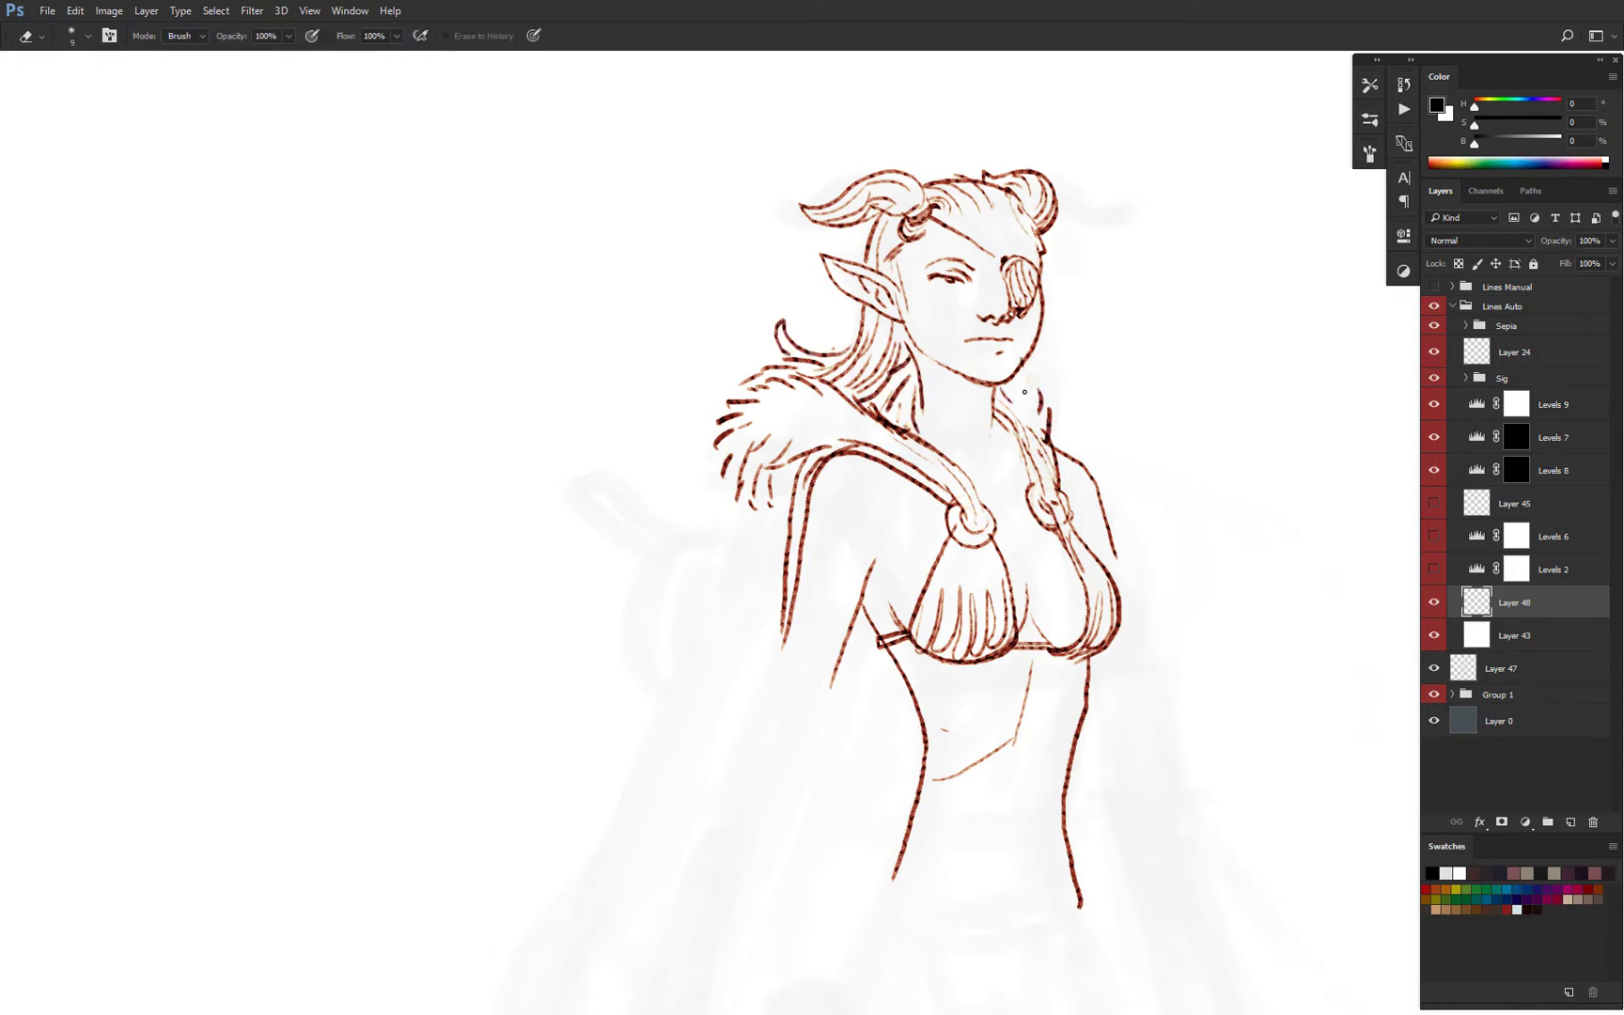
{"action": "key", "text": "b"}
{"action": "left_click_drag", "start_coordinate": [1042, 324], "coordinate": [1026, 404]}
{"action": "left_click_drag", "start_coordinate": [1032, 353], "coordinate": [1019, 404]}
Add the rib creases and navel, and extend both waist contours outward over the hips.
{"action": "mouse_move", "coordinate": [1033, 695]}
{"action": "left_mouse_down"}
{"action": "mouse_move", "coordinate": [994, 609]}
{"action": "mouse_move", "coordinate": [1004, 414]}
{"action": "left_mouse_up"}
{"action": "left_click_drag", "start_coordinate": [1015, 456], "coordinate": [1025, 477]}
{"action": "left_click_drag", "start_coordinate": [892, 442], "coordinate": [930, 452]}
{"action": "scroll", "coordinate": [972, 475], "scroll_direction": "down", "scroll_amount": 2}
{"action": "mouse_move", "coordinate": [880, 403]}
{"action": "left_mouse_down"}
{"action": "mouse_move", "coordinate": [916, 418]}
{"action": "mouse_move", "coordinate": [850, 534]}
{"action": "left_mouse_up"}
{"action": "scroll", "coordinate": [987, 691], "scroll_direction": "up", "scroll_amount": 1}
{"action": "key", "text": "e"}
{"action": "key", "text": "b"}
{"action": "left_click_drag", "start_coordinate": [1020, 461], "coordinate": [1059, 592]}
{"action": "left_click_drag", "start_coordinate": [980, 434], "coordinate": [977, 448]}
{"action": "scroll", "coordinate": [899, 495], "scroll_direction": "down", "scroll_amount": 1}
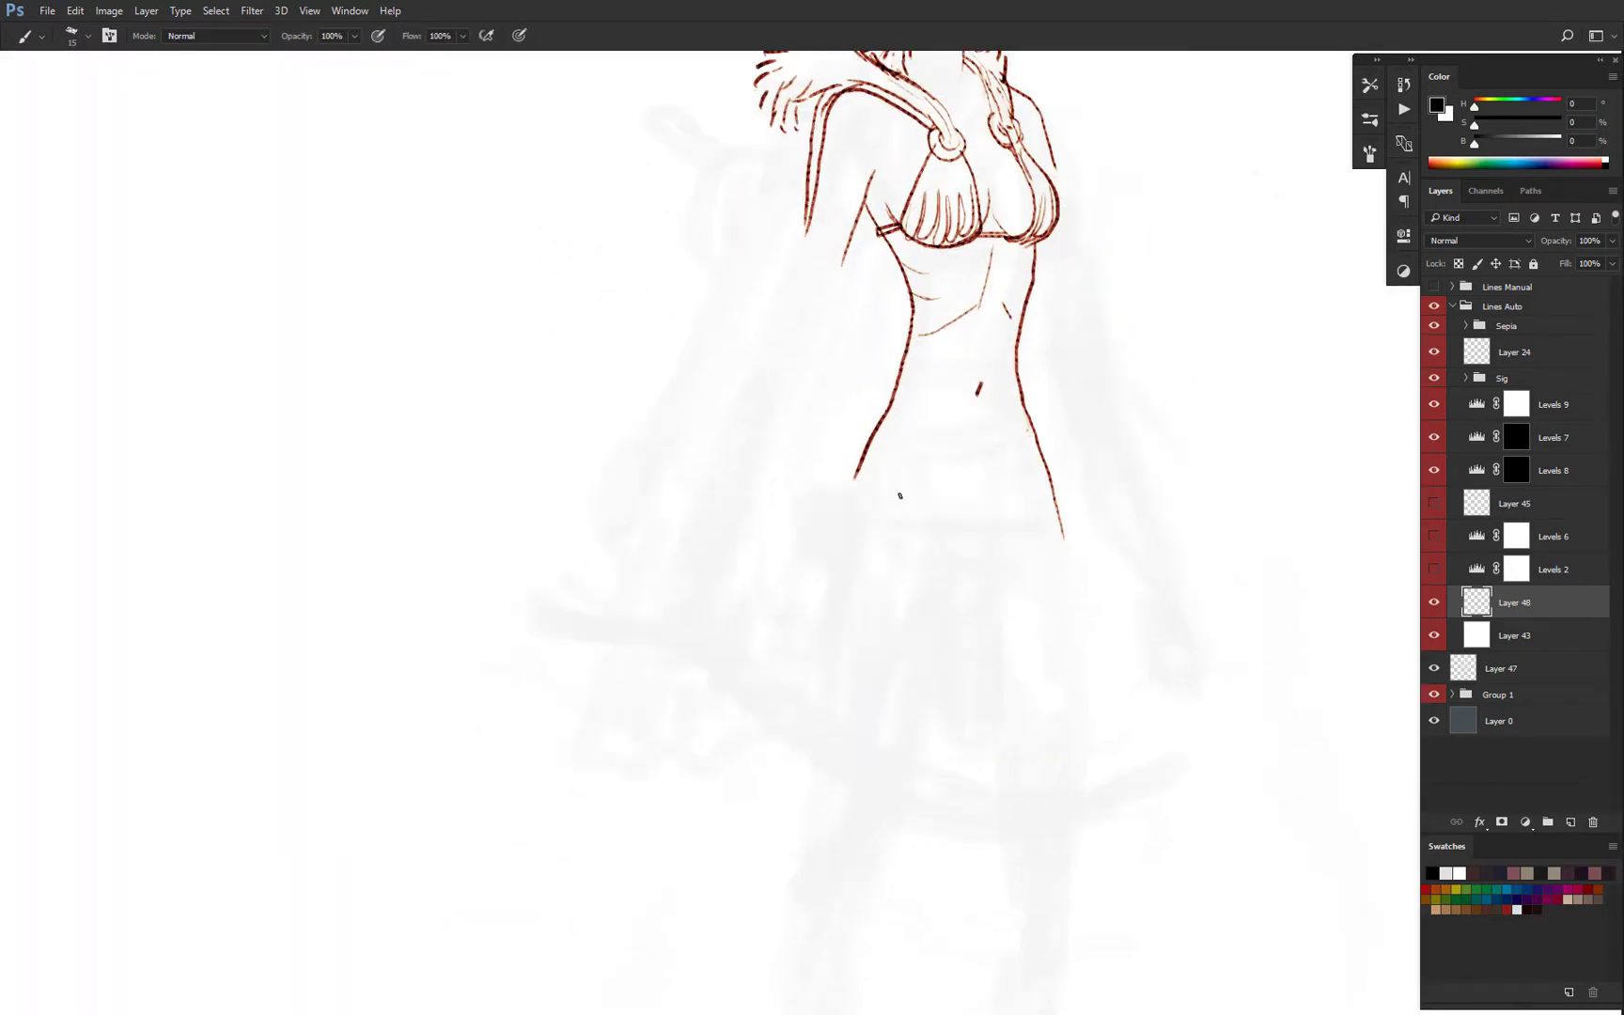
Ink the low-slung belt line running inward from both hips.
{"action": "left_click_drag", "start_coordinate": [919, 502], "coordinate": [937, 496]}
{"action": "key", "text": "ctrl+z"}
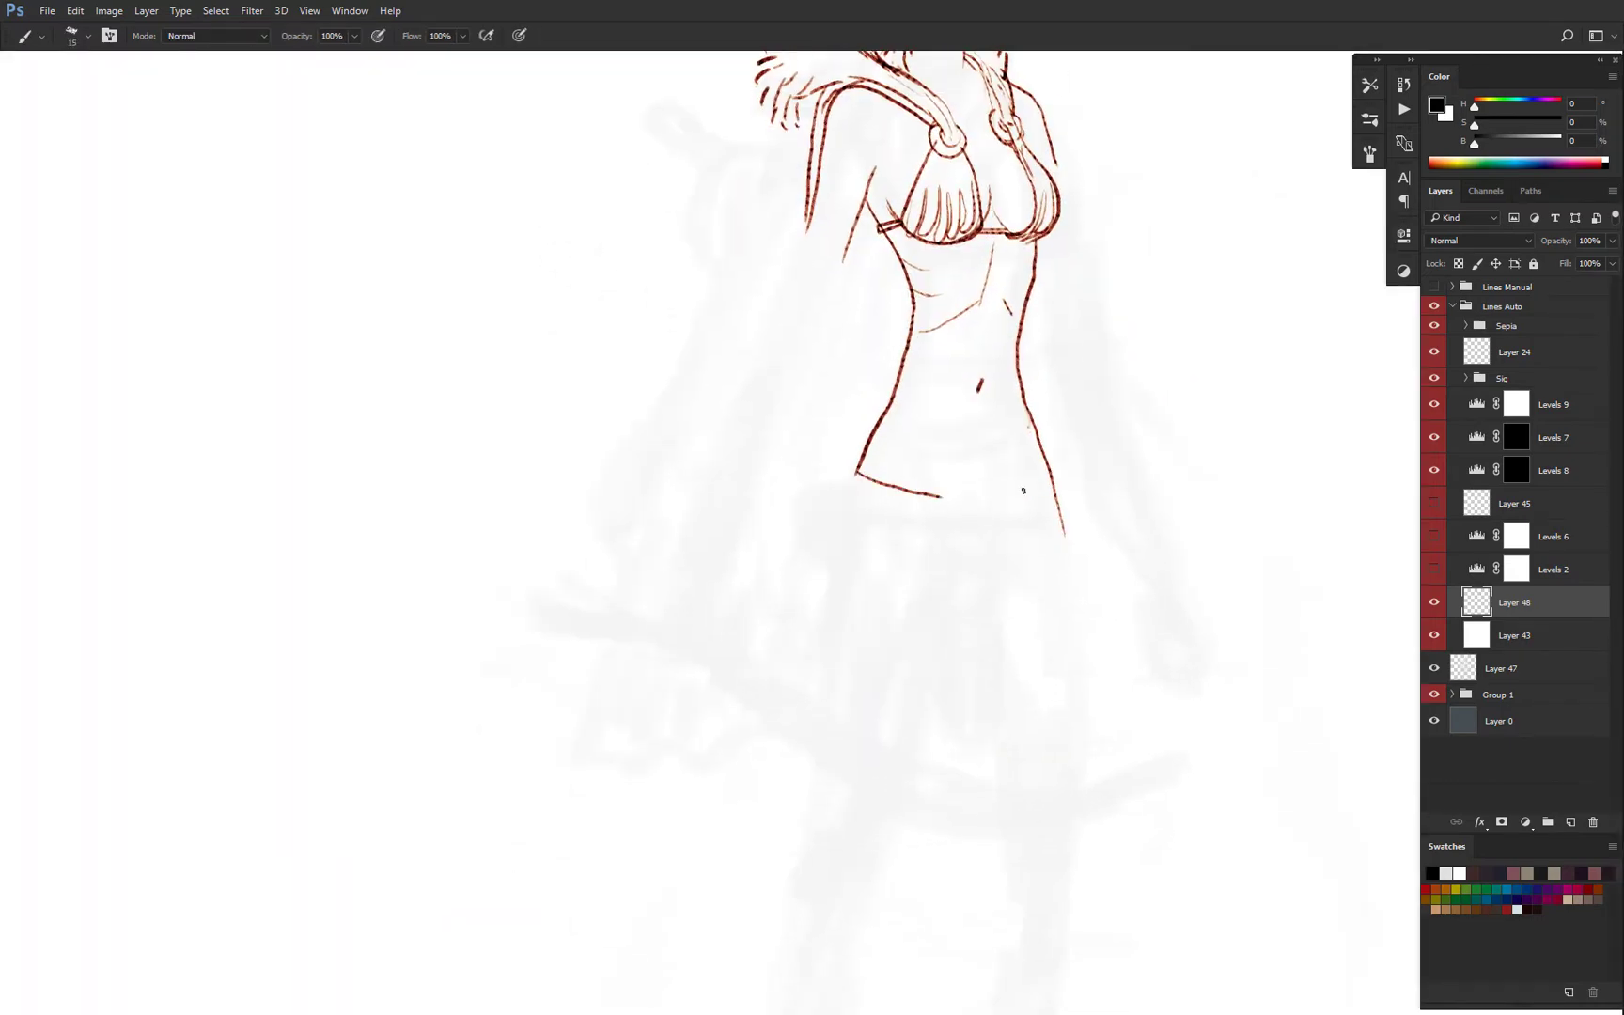
{"action": "left_click_drag", "start_coordinate": [1049, 475], "coordinate": [1007, 496]}
Ink the loincloth panel hanging from the belt with folds and a ragged hem, and add a round ring at the near hip.
{"action": "mouse_move", "coordinate": [1007, 485]}
{"action": "left_mouse_down"}
{"action": "mouse_move", "coordinate": [999, 661]}
{"action": "mouse_move", "coordinate": [956, 733]}
{"action": "left_mouse_up"}
{"action": "mouse_move", "coordinate": [937, 498]}
{"action": "left_mouse_down"}
{"action": "mouse_move", "coordinate": [939, 734]}
{"action": "mouse_move", "coordinate": [1006, 482]}
{"action": "left_mouse_up"}
{"action": "left_click_drag", "start_coordinate": [962, 488], "coordinate": [962, 716]}
{"action": "key", "text": "ctrl+alt+z"}
{"action": "key", "text": "ctrl+alt+z"}
{"action": "key", "text": "ctrl+alt+z"}
{"action": "left_click_drag", "start_coordinate": [936, 489], "coordinate": [942, 740]}
{"action": "mouse_move", "coordinate": [1006, 490]}
{"action": "left_mouse_down"}
{"action": "mouse_move", "coordinate": [1007, 575]}
{"action": "mouse_move", "coordinate": [943, 744]}
{"action": "left_mouse_up"}
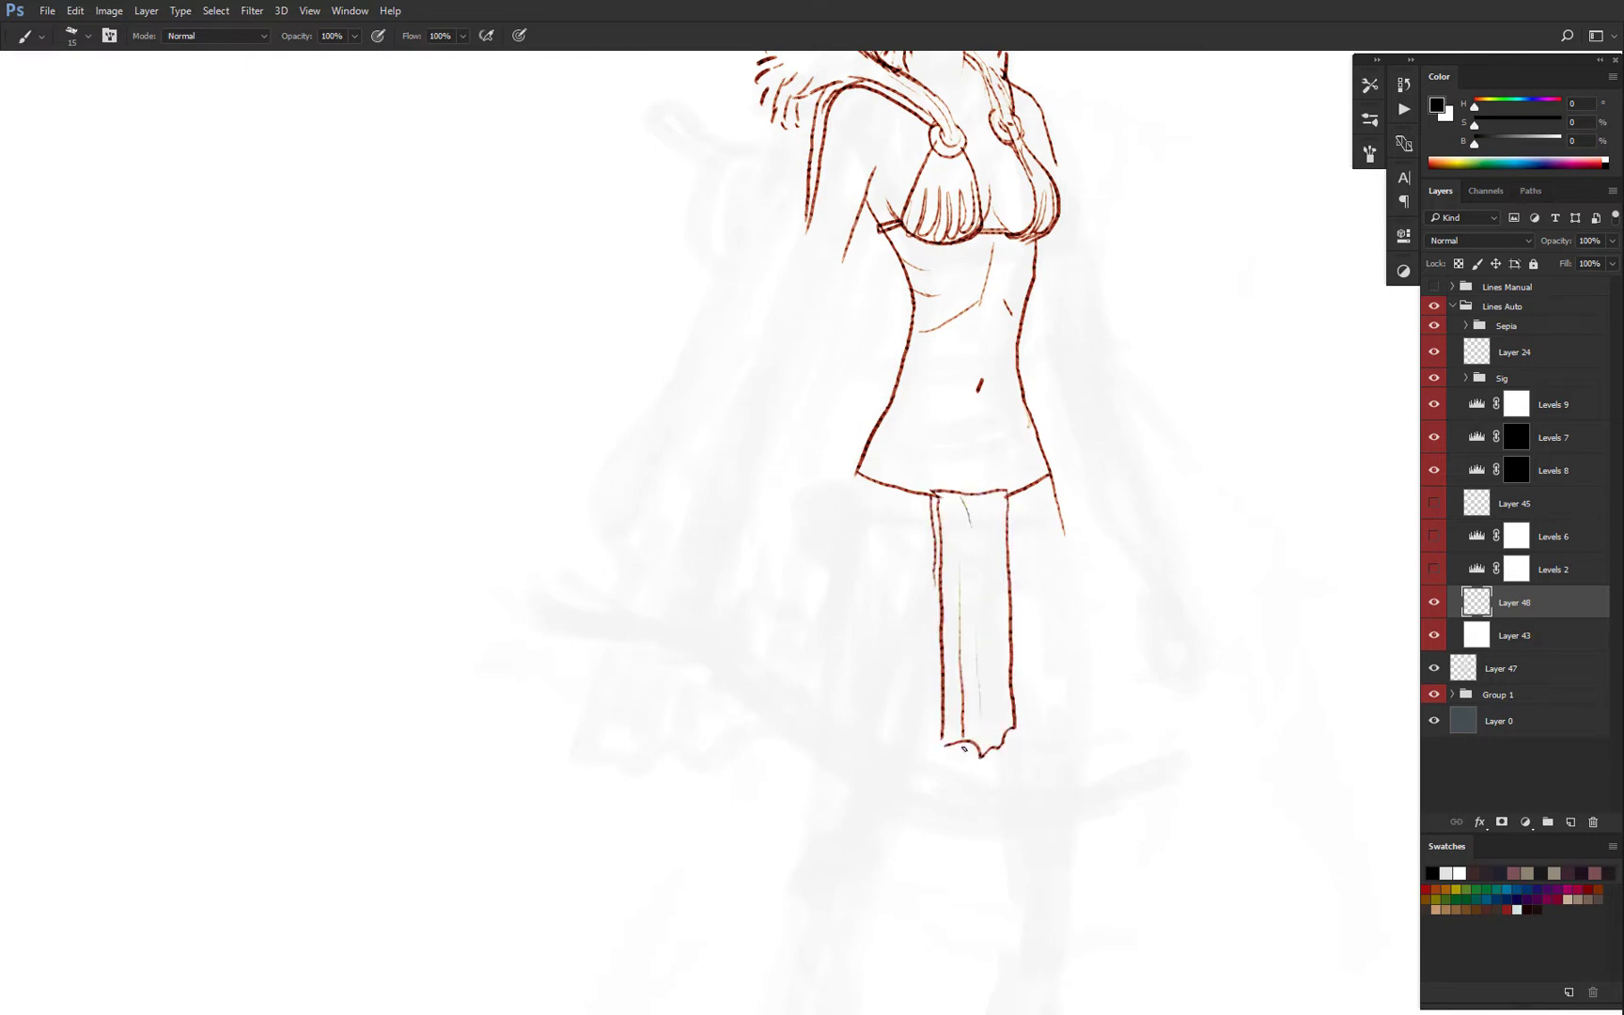
{"action": "left_click_drag", "start_coordinate": [968, 518], "coordinate": [971, 488]}
{"action": "left_click_drag", "start_coordinate": [886, 430], "coordinate": [879, 469]}
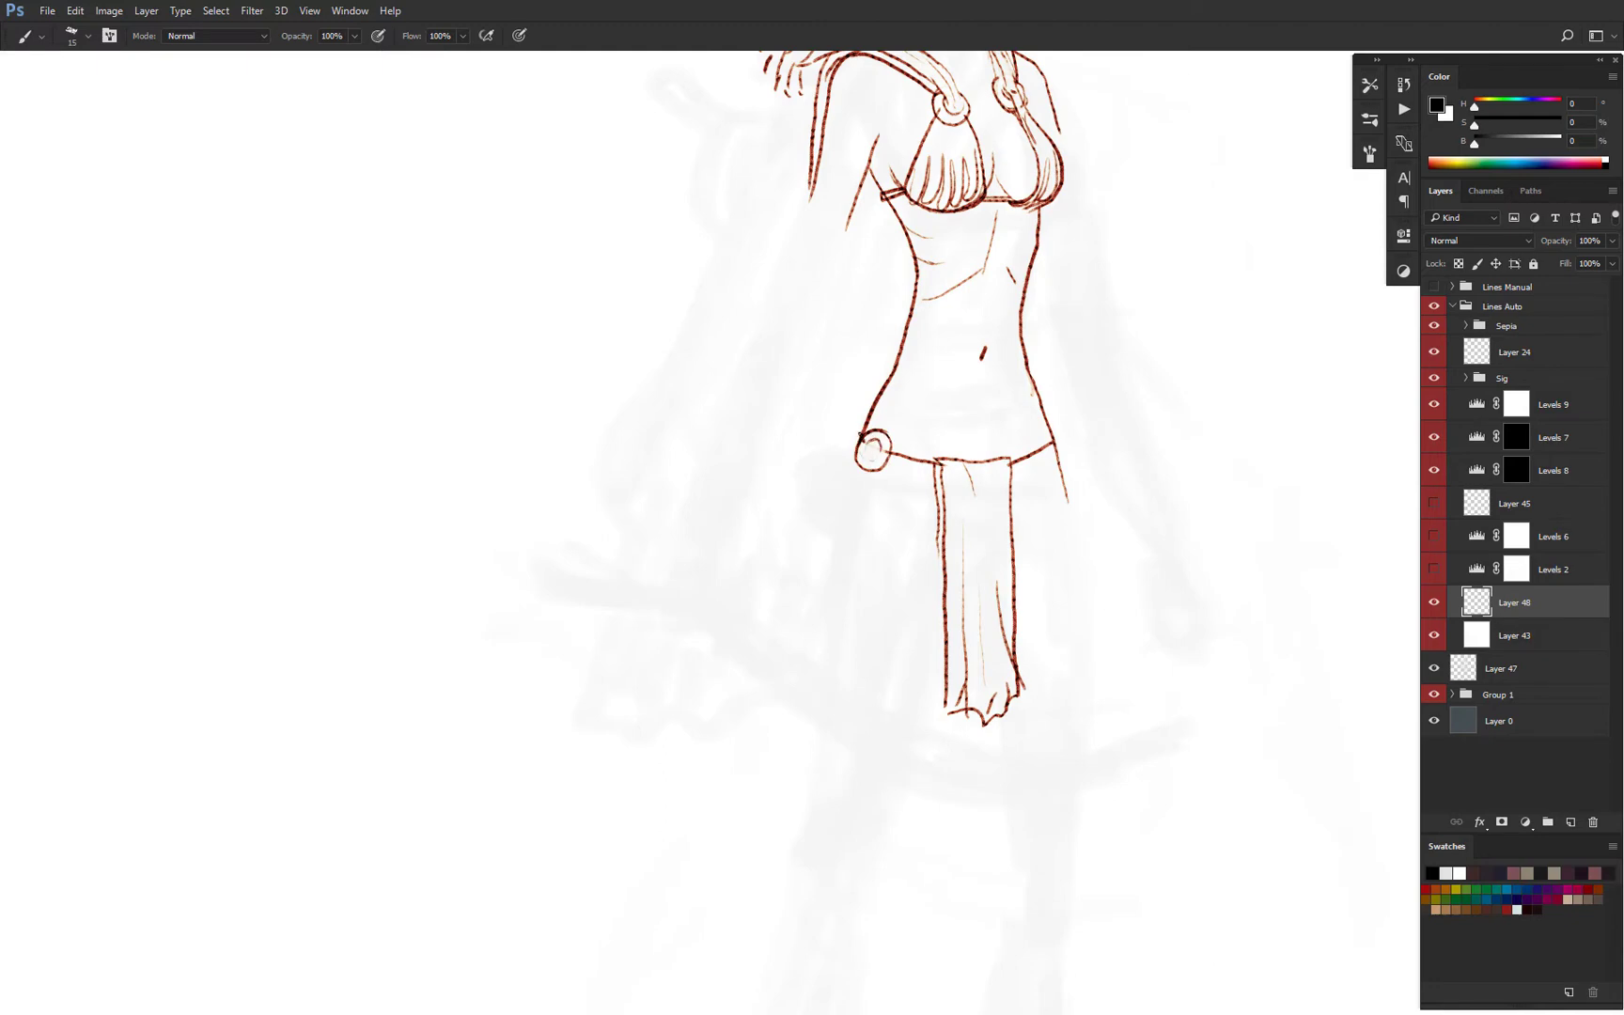
Lasso and delete the doubled contour along the near upper arm.
{"action": "key", "text": "ctrl+minus"}
{"action": "mouse_move", "coordinate": [986, 312]}
{"action": "left_mouse_down"}
{"action": "mouse_move", "coordinate": [950, 420]}
{"action": "mouse_move", "coordinate": [991, 344]}
{"action": "left_mouse_up"}
{"action": "key", "text": "l"}
{"action": "key", "text": "Delete"}
{"action": "key", "text": "ctrl+d"}
{"action": "key", "text": "b"}
{"action": "left_click_drag", "start_coordinate": [986, 409], "coordinate": [890, 648]}
{"action": "left_click_drag", "start_coordinate": [974, 304], "coordinate": [897, 531]}
{"action": "key", "text": "ctrl+minus"}
{"action": "key", "text": "ctrl+alt+z"}
{"action": "key", "text": "ctrl+alt+z"}
{"action": "key", "text": "ctrl+alt+z"}
Redraw the near arm's outer and inner contours down to the elbow, undoing the trial forearm strokes.
{"action": "key", "text": "ctrl+plus"}
{"action": "key", "text": "ctrl+plus"}
{"action": "mouse_move", "coordinate": [1043, 249]}
{"action": "left_mouse_down"}
{"action": "mouse_move", "coordinate": [936, 300]}
{"action": "mouse_move", "coordinate": [871, 489]}
{"action": "left_mouse_up"}
{"action": "left_click_drag", "start_coordinate": [944, 430], "coordinate": [818, 756]}
{"action": "key", "text": "ctrl+z"}
{"action": "left_click_drag", "start_coordinate": [928, 484], "coordinate": [817, 759]}
{"action": "left_click_drag", "start_coordinate": [879, 468], "coordinate": [842, 541]}
{"action": "key", "text": "ctrl+z"}
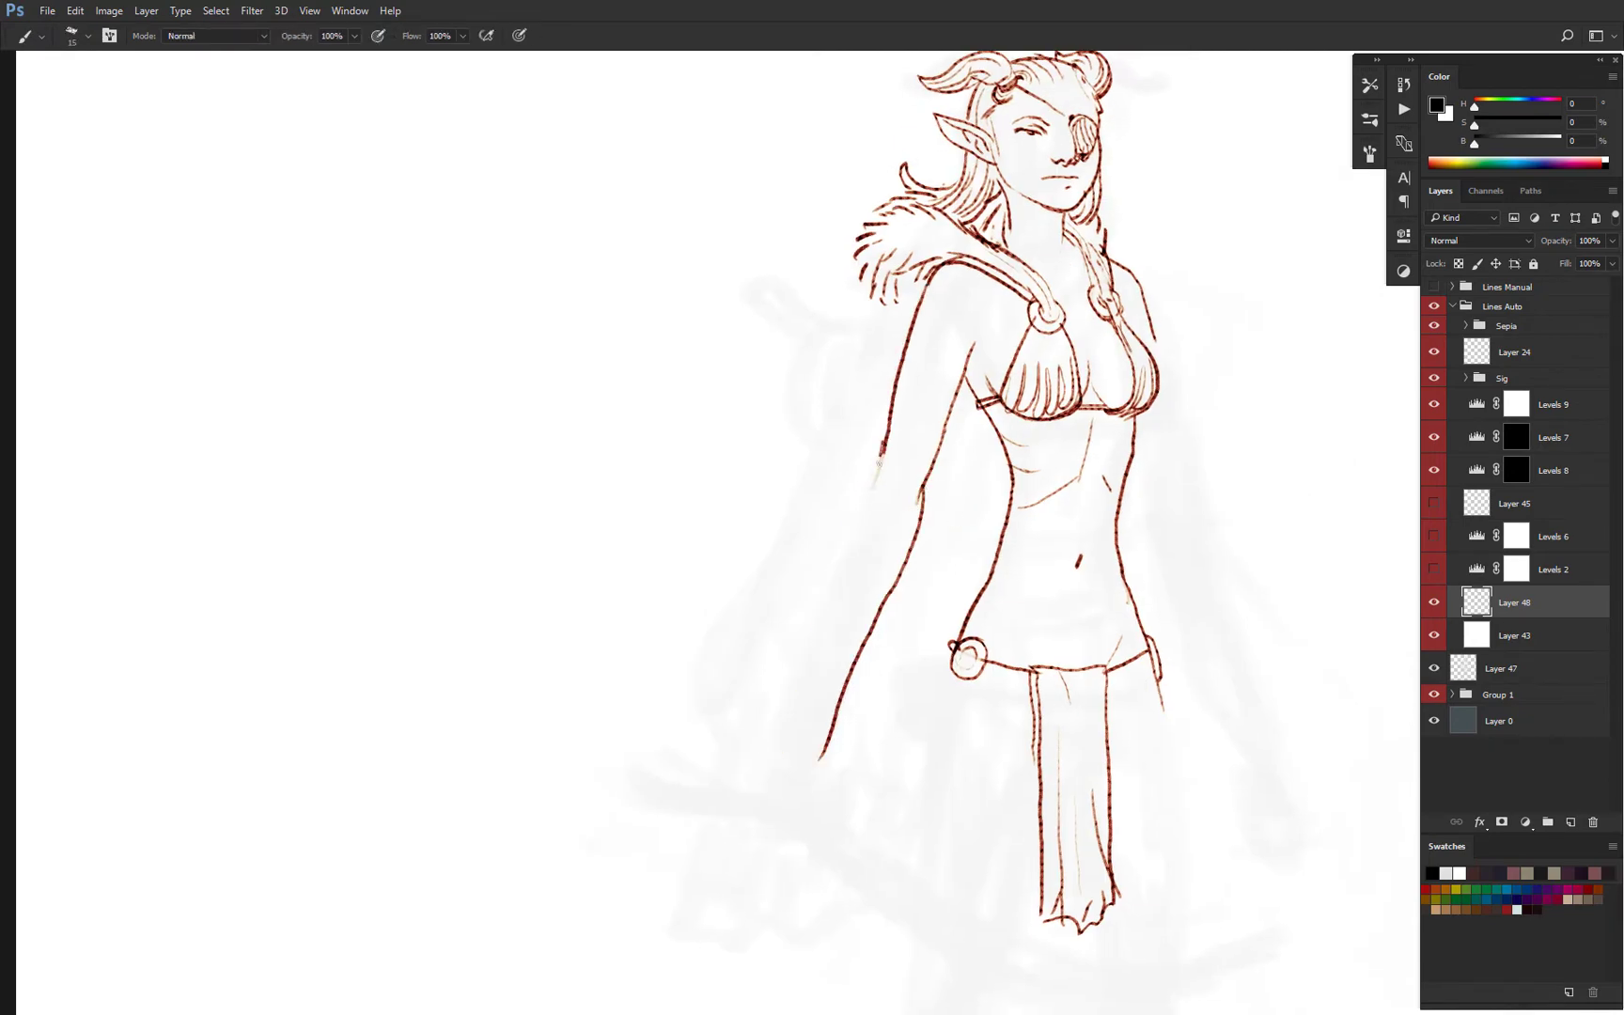
{"action": "key", "text": "ctrl+z"}
Ink the far arm down to the wrist and wrap its forearm with crossing bands.
{"action": "scroll", "coordinate": [1183, 425], "scroll_direction": "up", "scroll_amount": 1}
{"action": "left_click_drag", "start_coordinate": [1137, 507], "coordinate": [1095, 438]}
{"action": "left_click_drag", "start_coordinate": [1161, 457], "coordinate": [1215, 686]}
{"action": "left_click_drag", "start_coordinate": [1103, 461], "coordinate": [1218, 730]}
{"action": "left_click_drag", "start_coordinate": [1090, 423], "coordinate": [1104, 468]}
{"action": "mouse_move", "coordinate": [1193, 506]}
{"action": "left_mouse_down"}
{"action": "mouse_move", "coordinate": [1200, 561]}
{"action": "mouse_move", "coordinate": [1182, 556]}
{"action": "left_mouse_up"}
{"action": "left_click_drag", "start_coordinate": [1137, 601], "coordinate": [1186, 590]}
{"action": "left_click_drag", "start_coordinate": [1149, 643], "coordinate": [1180, 613]}
{"action": "left_click_drag", "start_coordinate": [1161, 658], "coordinate": [1201, 650]}
{"action": "left_click_drag", "start_coordinate": [1171, 696], "coordinate": [1200, 680]}
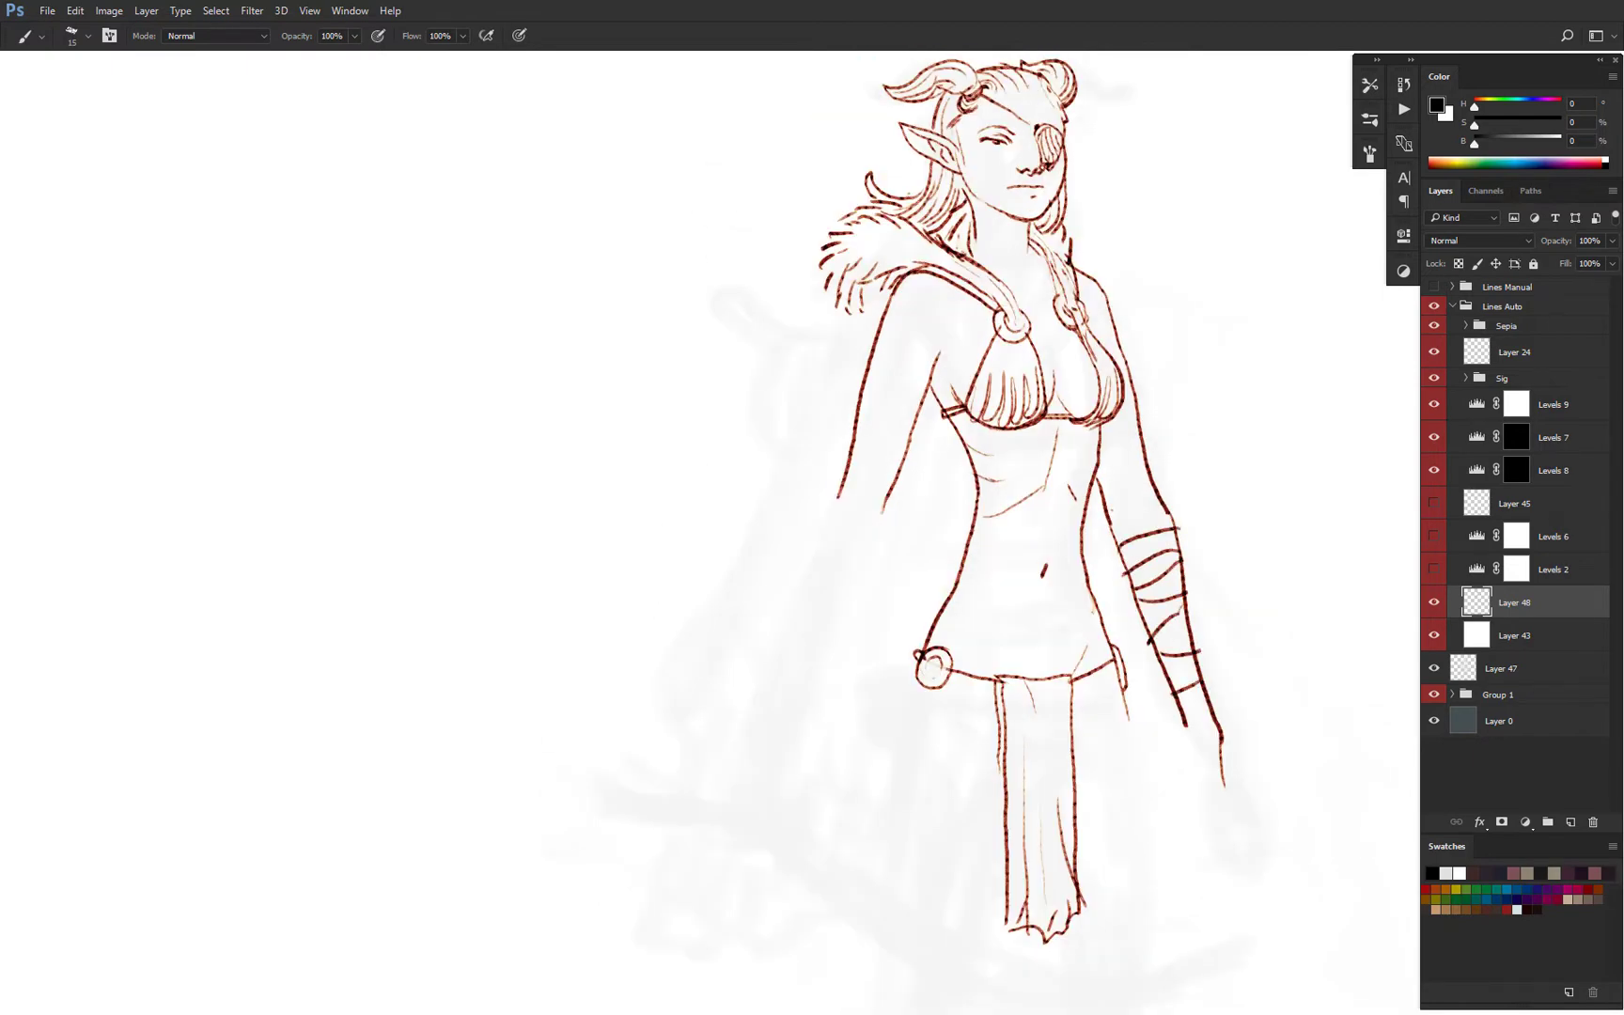
Add a bracer with a round medallion to the upper part of the far forearm.
{"action": "key", "text": "e"}
{"action": "key", "text": "b"}
{"action": "mouse_move", "coordinate": [1148, 583]}
{"action": "left_mouse_down"}
{"action": "mouse_move", "coordinate": [1177, 568]}
{"action": "mouse_move", "coordinate": [1156, 563]}
{"action": "left_mouse_up"}
{"action": "left_click_drag", "start_coordinate": [1066, 502], "coordinate": [1084, 620]}
Touch up the near strap's ring and the lines beside the neck.
{"action": "scroll", "coordinate": [1005, 415], "scroll_direction": "up", "scroll_amount": 1}
{"action": "left_click_drag", "start_coordinate": [1024, 445], "coordinate": [1044, 454]}
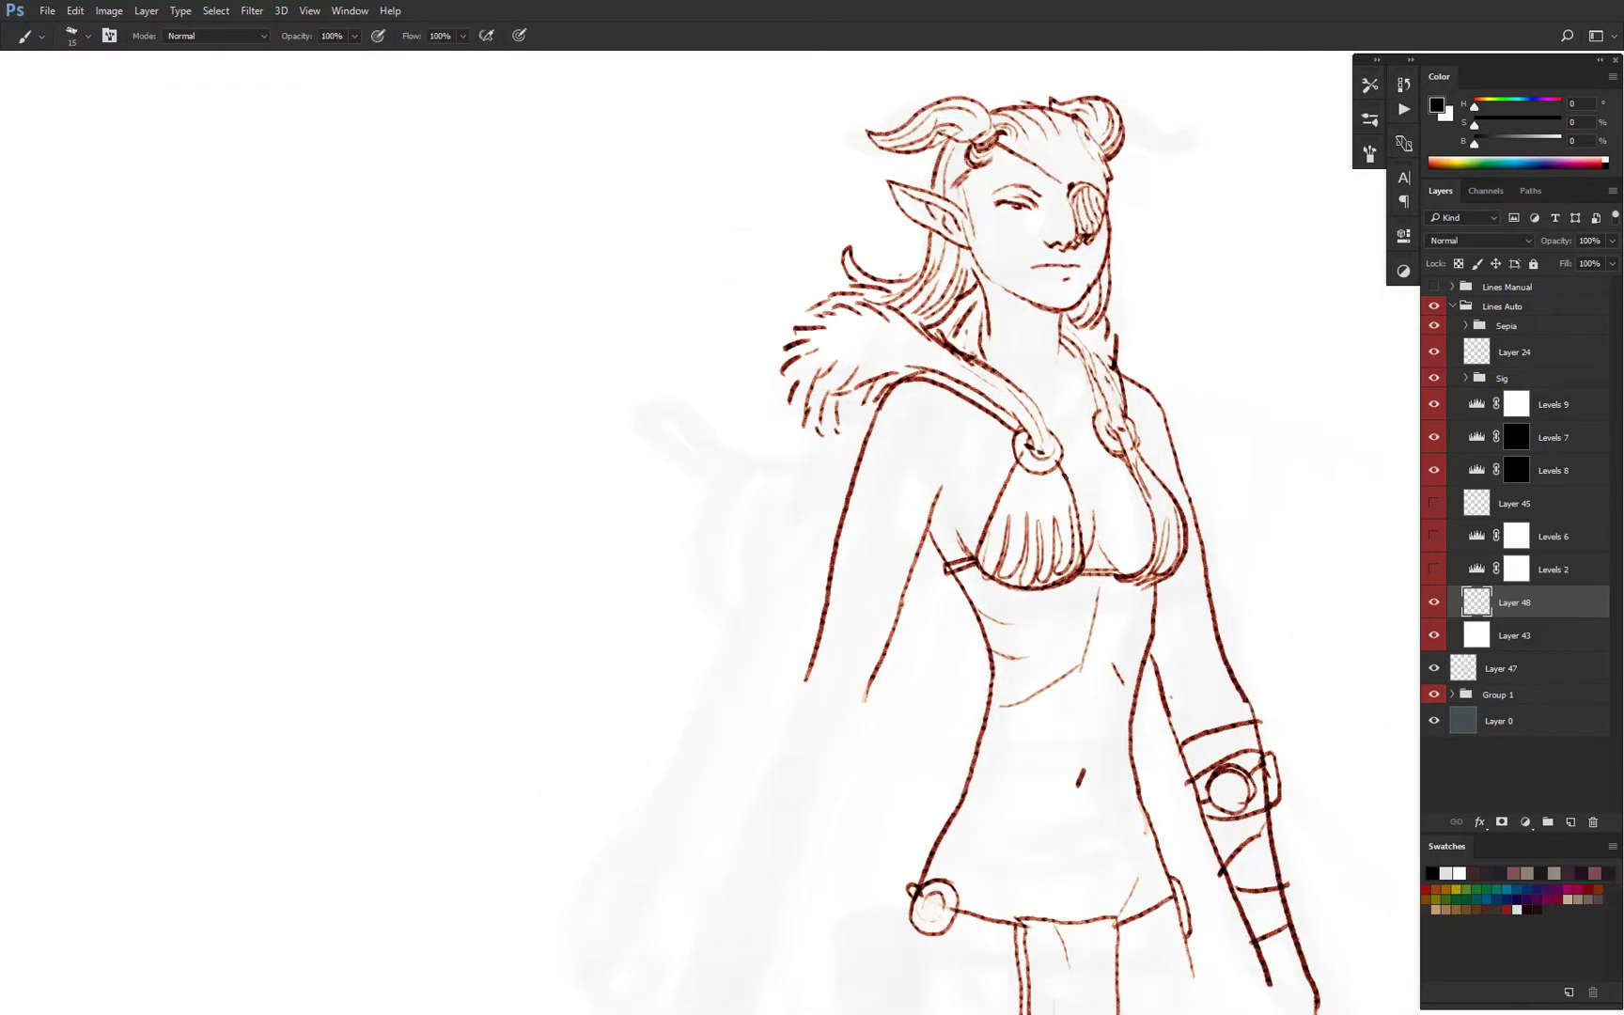
{"action": "left_click_drag", "start_coordinate": [1020, 374], "coordinate": [1039, 386]}
{"action": "left_click_drag", "start_coordinate": [1059, 353], "coordinate": [1056, 380]}
{"action": "scroll", "coordinate": [1099, 423], "scroll_direction": "down", "scroll_amount": 1}
{"action": "scroll", "coordinate": [977, 399], "scroll_direction": "up", "scroll_amount": 1}
Ink the cape edge and its folds falling from the fur collar behind the near arm.
{"action": "key", "text": "e"}
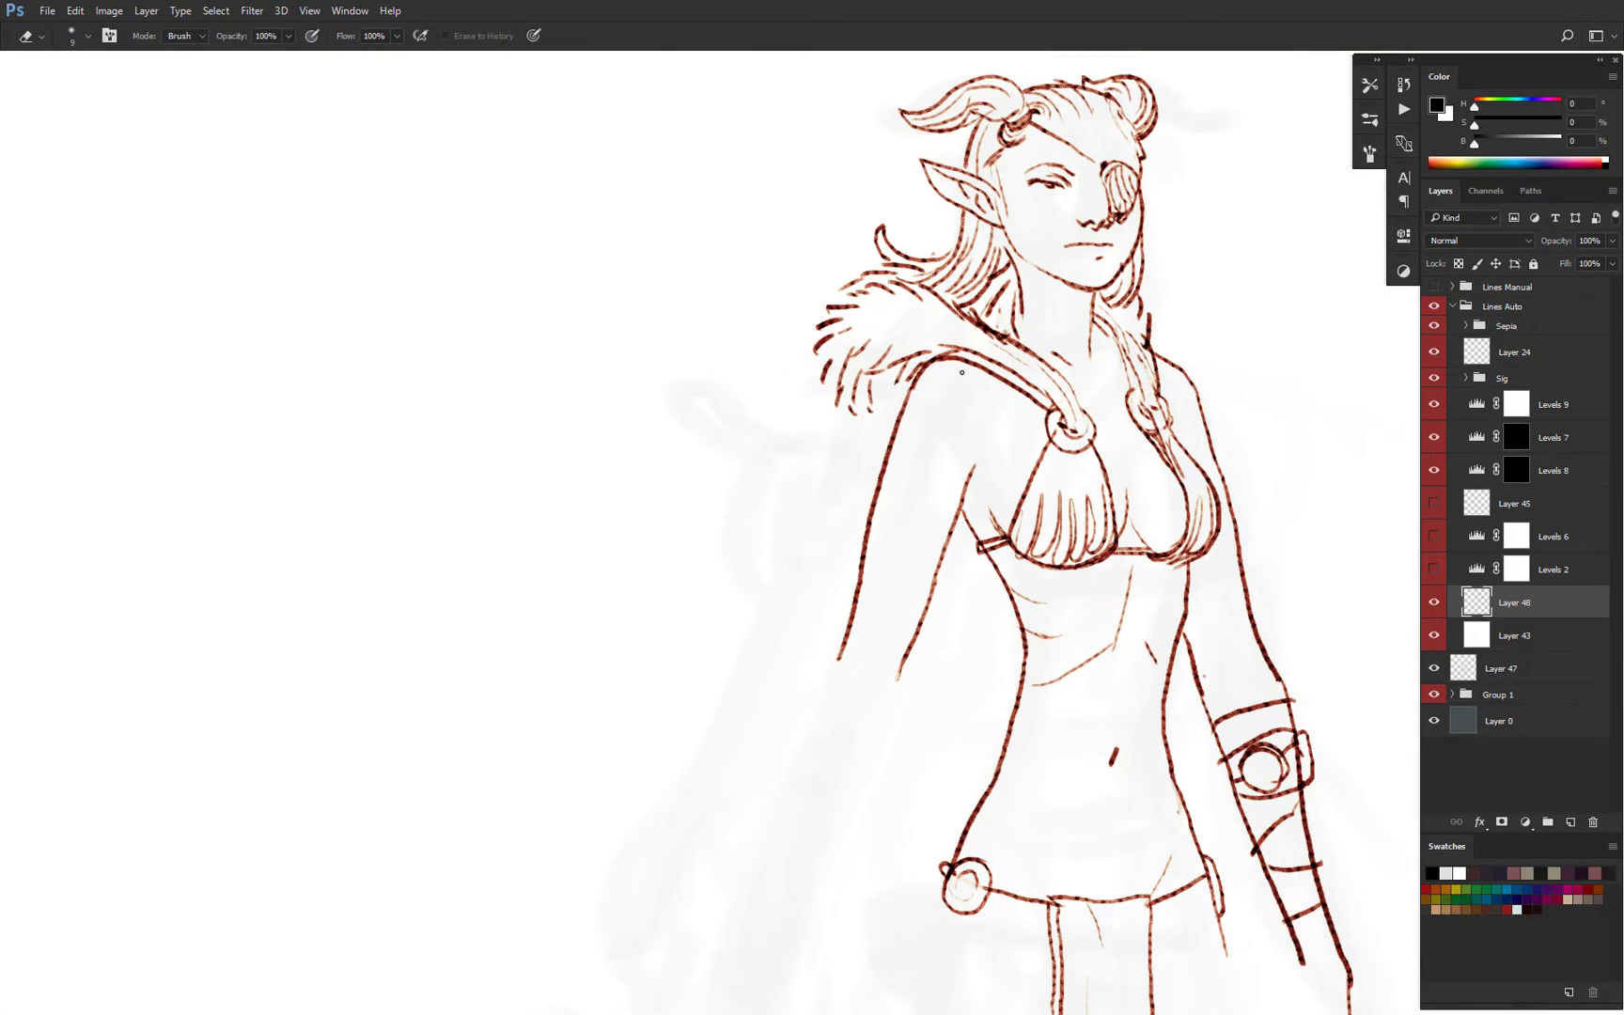
{"action": "key", "text": "b"}
{"action": "mouse_move", "coordinate": [967, 345]}
{"action": "left_mouse_down"}
{"action": "mouse_move", "coordinate": [866, 444]}
{"action": "mouse_move", "coordinate": [719, 731]}
{"action": "mouse_move", "coordinate": [859, 476]}
{"action": "mouse_move", "coordinate": [828, 626]}
{"action": "left_mouse_up"}
{"action": "mouse_move", "coordinate": [849, 400]}
{"action": "left_mouse_down"}
{"action": "mouse_move", "coordinate": [770, 431]}
{"action": "mouse_move", "coordinate": [800, 547]}
{"action": "left_mouse_up"}
{"action": "left_click_drag", "start_coordinate": [825, 406], "coordinate": [838, 474]}
Ink the wrapped handle and the round, creased bundle carried behind the near shoulder.
{"action": "left_click_drag", "start_coordinate": [717, 348], "coordinate": [786, 415]}
{"action": "mouse_move", "coordinate": [701, 357]}
{"action": "left_mouse_down"}
{"action": "mouse_move", "coordinate": [764, 437]}
{"action": "mouse_move", "coordinate": [748, 432]}
{"action": "left_mouse_up"}
{"action": "left_click_drag", "start_coordinate": [681, 305], "coordinate": [712, 347]}
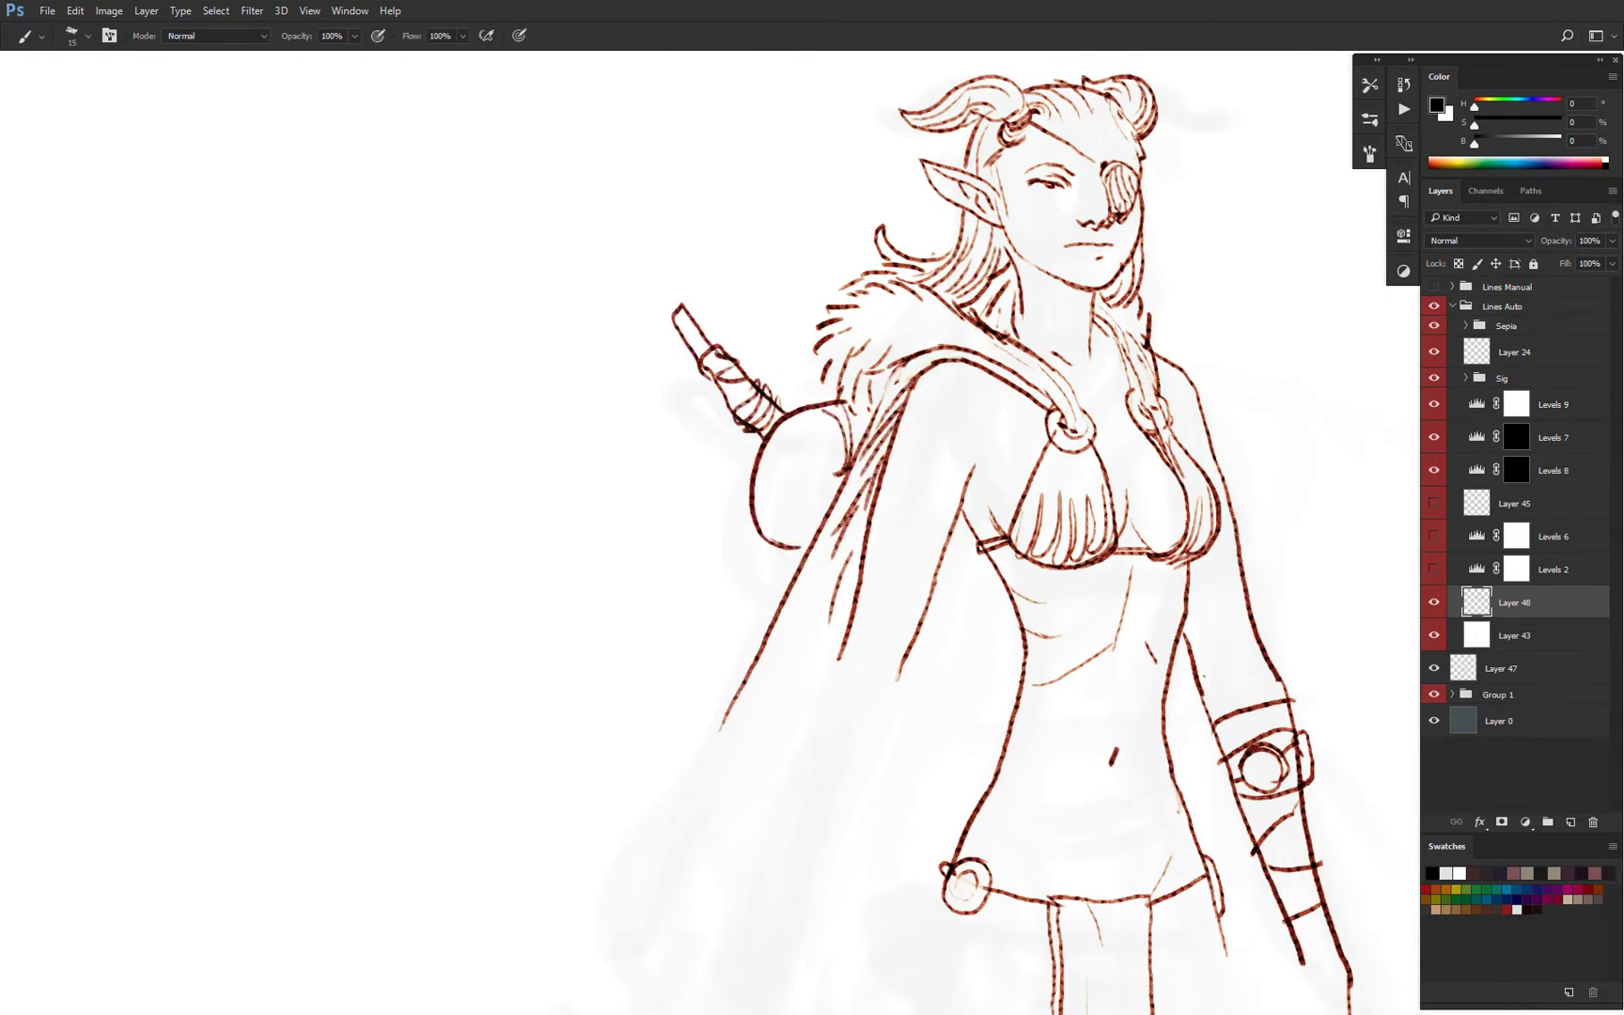
{"action": "key", "text": "ctrl+z"}
{"action": "mouse_move", "coordinate": [848, 380]}
{"action": "left_mouse_down"}
{"action": "mouse_move", "coordinate": [783, 445]}
{"action": "mouse_move", "coordinate": [794, 425]}
{"action": "left_mouse_up"}
{"action": "left_click_drag", "start_coordinate": [842, 398], "coordinate": [872, 406]}
{"action": "left_click_drag", "start_coordinate": [869, 402], "coordinate": [802, 532]}
{"action": "left_click_drag", "start_coordinate": [801, 488], "coordinate": [820, 513]}
{"action": "left_click_drag", "start_coordinate": [755, 473], "coordinate": [802, 541]}
{"action": "key", "text": "ctrl+minus"}
Ink the near forearm's contours from the elbow down to the wrist.
{"action": "left_click_drag", "start_coordinate": [884, 660], "coordinate": [880, 404]}
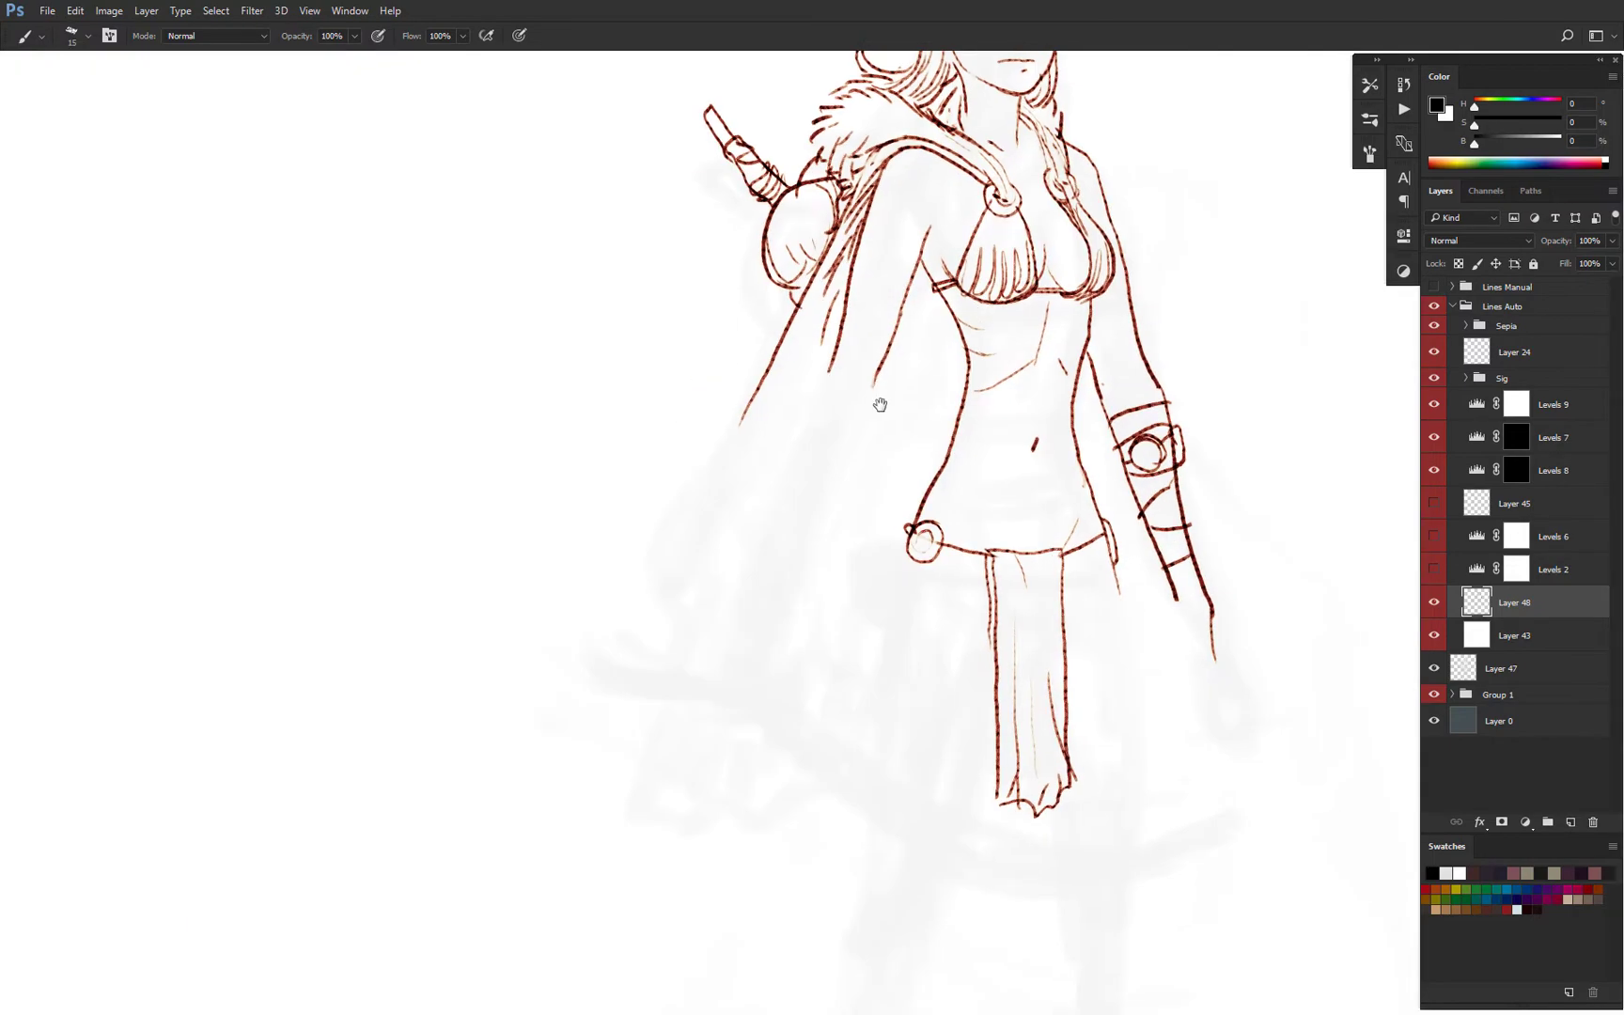
{"action": "left_click_drag", "start_coordinate": [838, 343], "coordinate": [737, 596]}
{"action": "left_click_drag", "start_coordinate": [778, 631], "coordinate": [768, 621]}
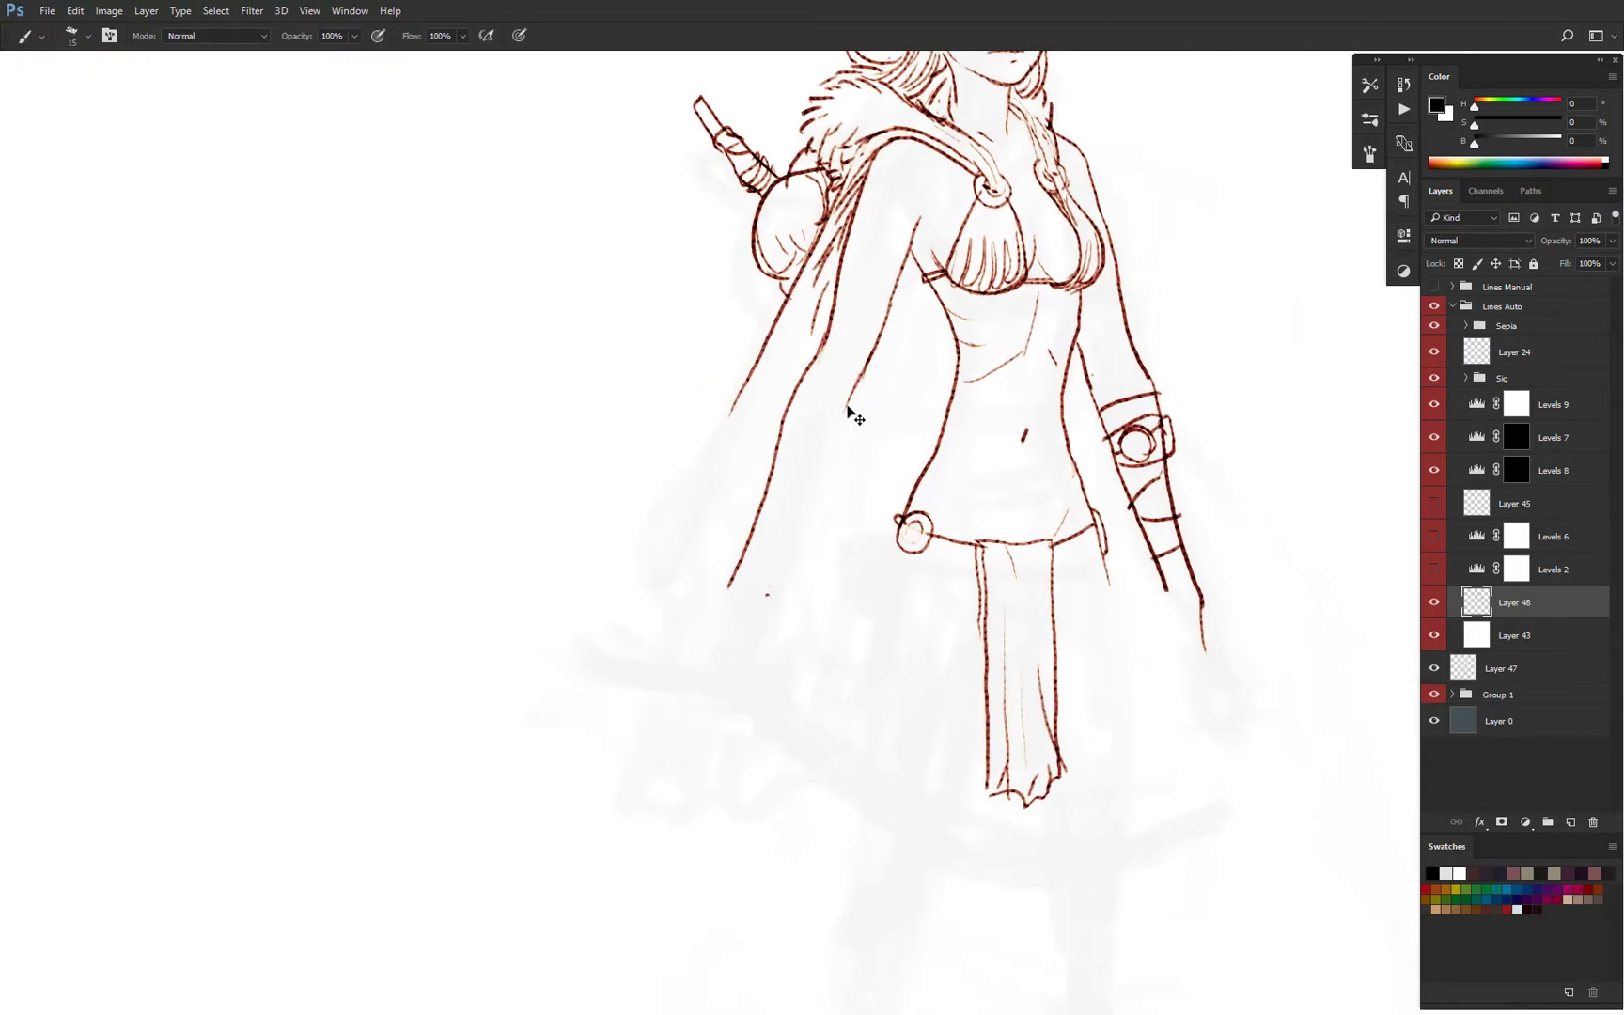
{"action": "scroll", "coordinate": [848, 410], "scroll_direction": "down", "scroll_amount": 4}
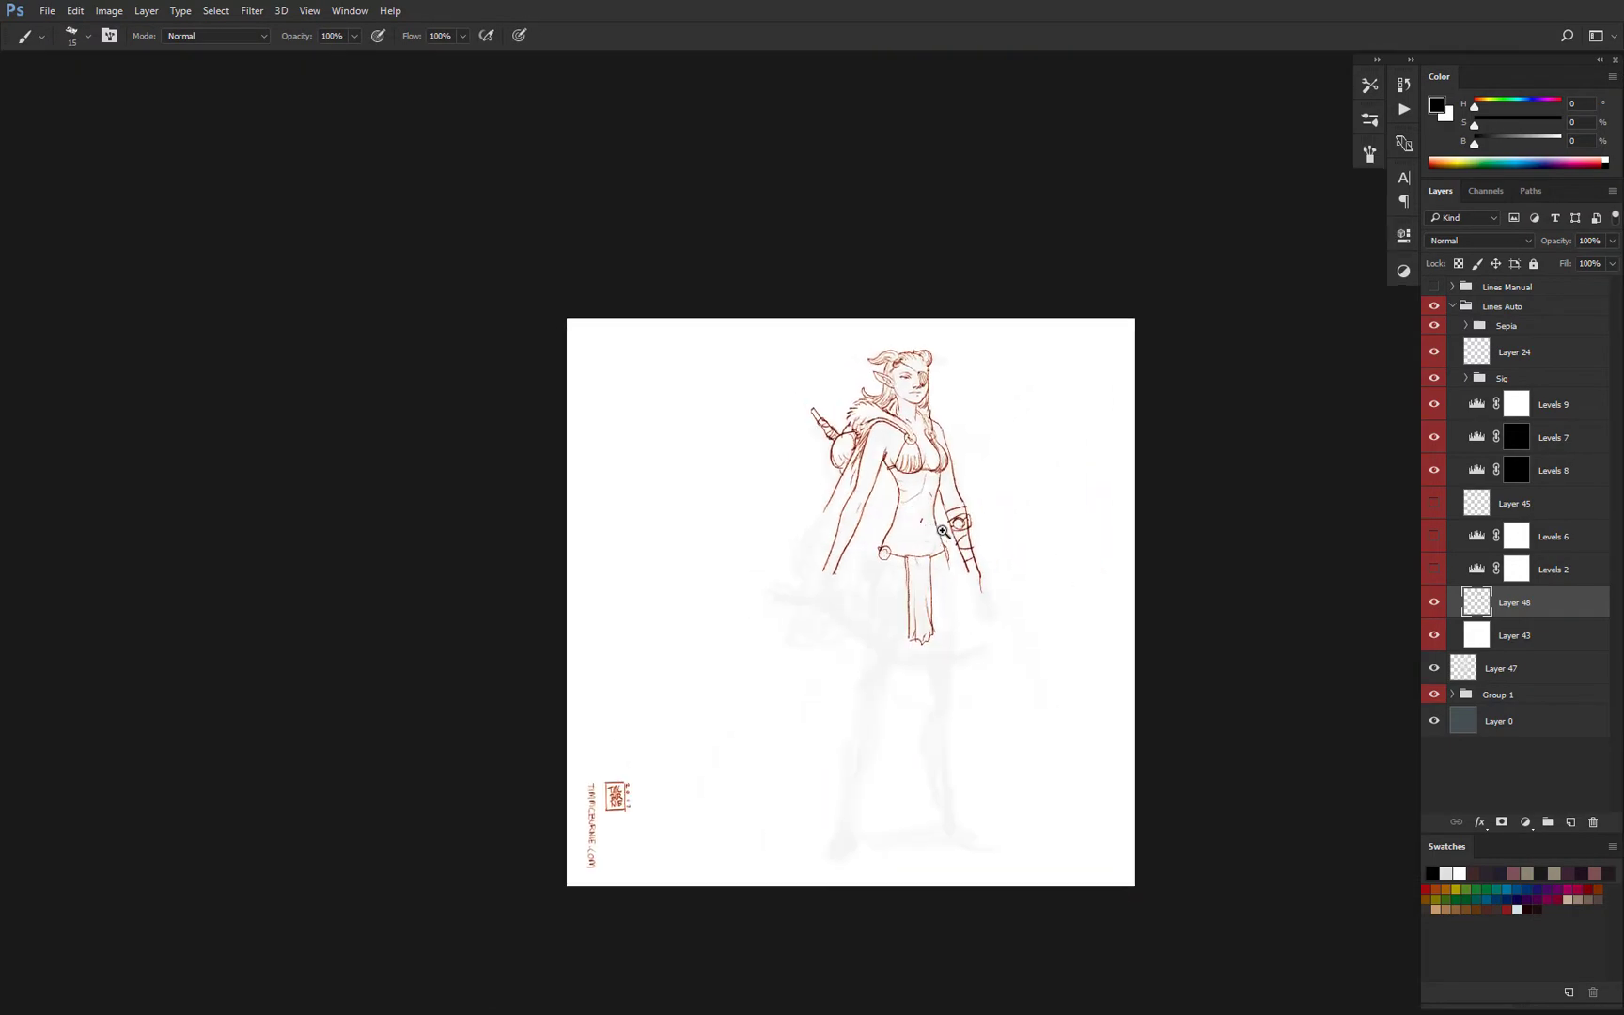
Ink the near thigh down to the knee and the full far leg down to the ankle.
{"action": "scroll", "coordinate": [942, 531], "scroll_direction": "up", "scroll_amount": 4}
{"action": "scroll", "coordinate": [943, 423], "scroll_direction": "down", "scroll_amount": 1}
{"action": "mouse_move", "coordinate": [770, 714]}
{"action": "left_mouse_down"}
{"action": "mouse_move", "coordinate": [855, 451]}
{"action": "mouse_move", "coordinate": [775, 631]}
{"action": "mouse_move", "coordinate": [767, 816]}
{"action": "left_mouse_up"}
{"action": "left_click_drag", "start_coordinate": [909, 560], "coordinate": [815, 833]}
{"action": "scroll", "coordinate": [913, 576], "scroll_direction": "down", "scroll_amount": 3}
{"action": "scroll", "coordinate": [913, 575], "scroll_direction": "up", "scroll_amount": 2}
{"action": "mouse_move", "coordinate": [909, 422]}
{"action": "left_mouse_down"}
{"action": "mouse_move", "coordinate": [927, 551]}
{"action": "mouse_move", "coordinate": [902, 722]}
{"action": "left_mouse_up"}
{"action": "left_click_drag", "start_coordinate": [857, 577], "coordinate": [886, 950]}
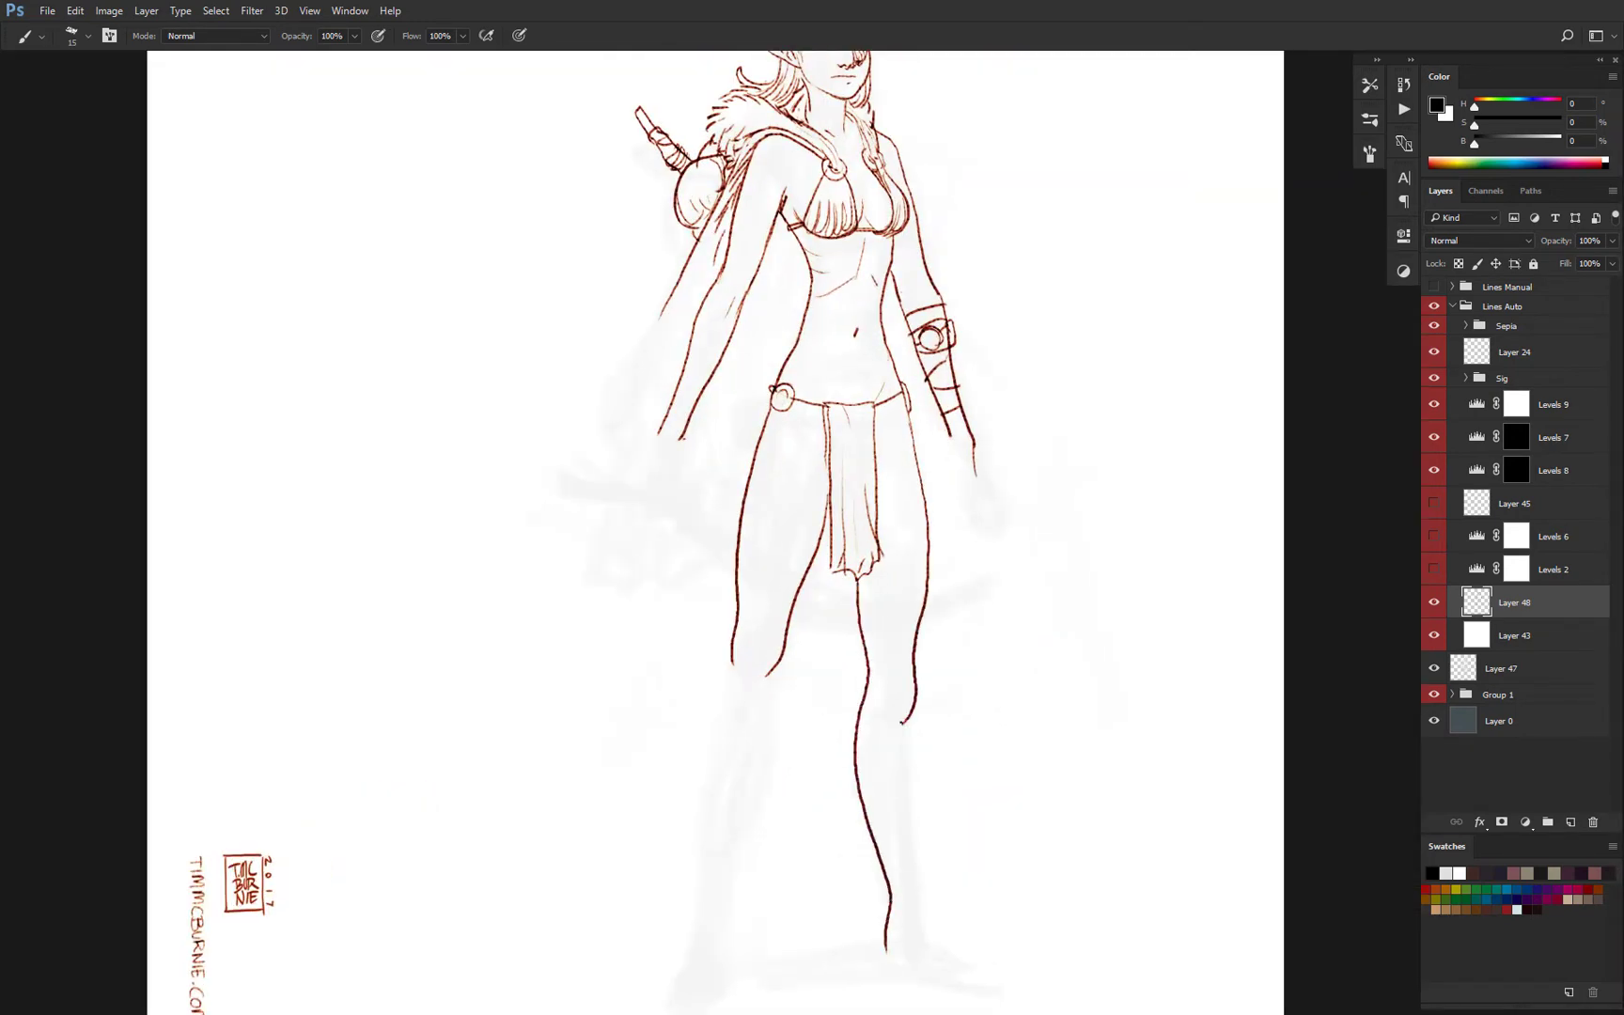
{"action": "left_click_drag", "start_coordinate": [902, 722], "coordinate": [949, 962]}
Ink the near lower leg and remove the line sections at the near thigh and below the far knee.
{"action": "scroll", "coordinate": [841, 561], "scroll_direction": "up", "scroll_amount": 3}
{"action": "key", "text": "l"}
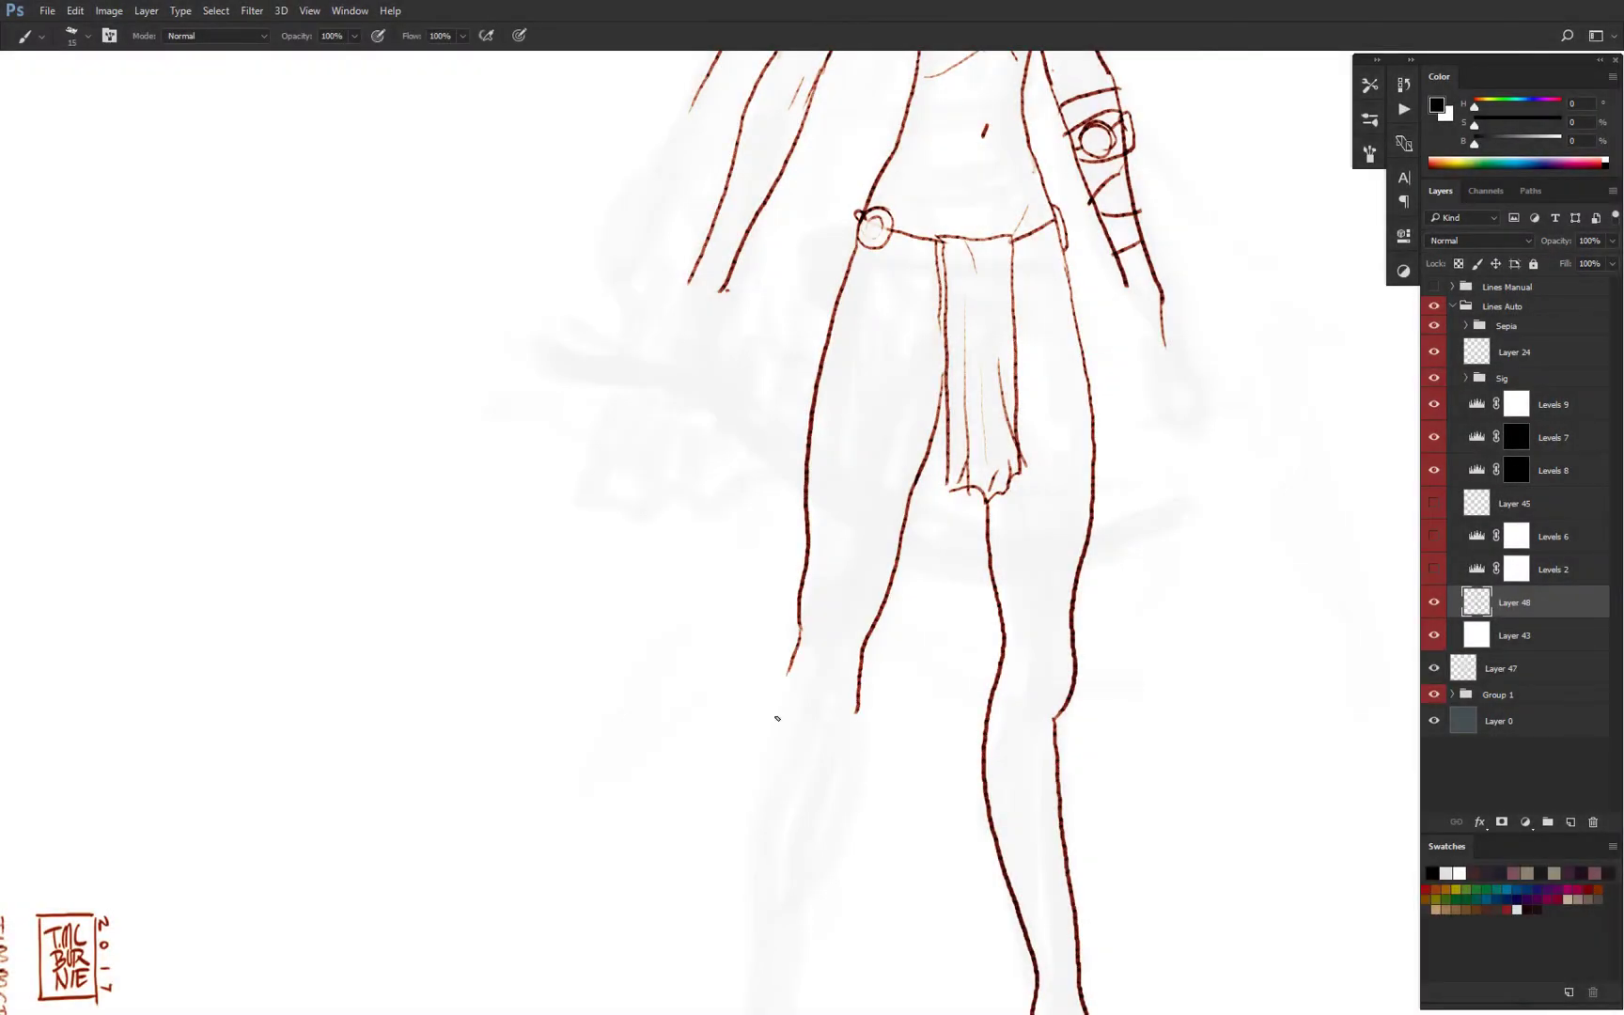
{"action": "scroll", "coordinate": [855, 682], "scroll_direction": "down", "scroll_amount": 2}
{"action": "left_click_drag", "start_coordinate": [768, 639], "coordinate": [734, 918]}
{"action": "left_click_drag", "start_coordinate": [820, 679], "coordinate": [771, 929]}
{"action": "left_click_drag", "start_coordinate": [943, 602], "coordinate": [921, 537]}
Ink a double-banded cuff with a ragged fringe below the far knee and wrap bands around the shin.
{"action": "scroll", "coordinate": [930, 648], "scroll_direction": "up", "scroll_amount": 3}
{"action": "mouse_move", "coordinate": [846, 646]}
{"action": "left_mouse_down"}
{"action": "mouse_move", "coordinate": [945, 644]}
{"action": "mouse_move", "coordinate": [936, 611]}
{"action": "left_mouse_up"}
{"action": "left_click_drag", "start_coordinate": [856, 640], "coordinate": [930, 620]}
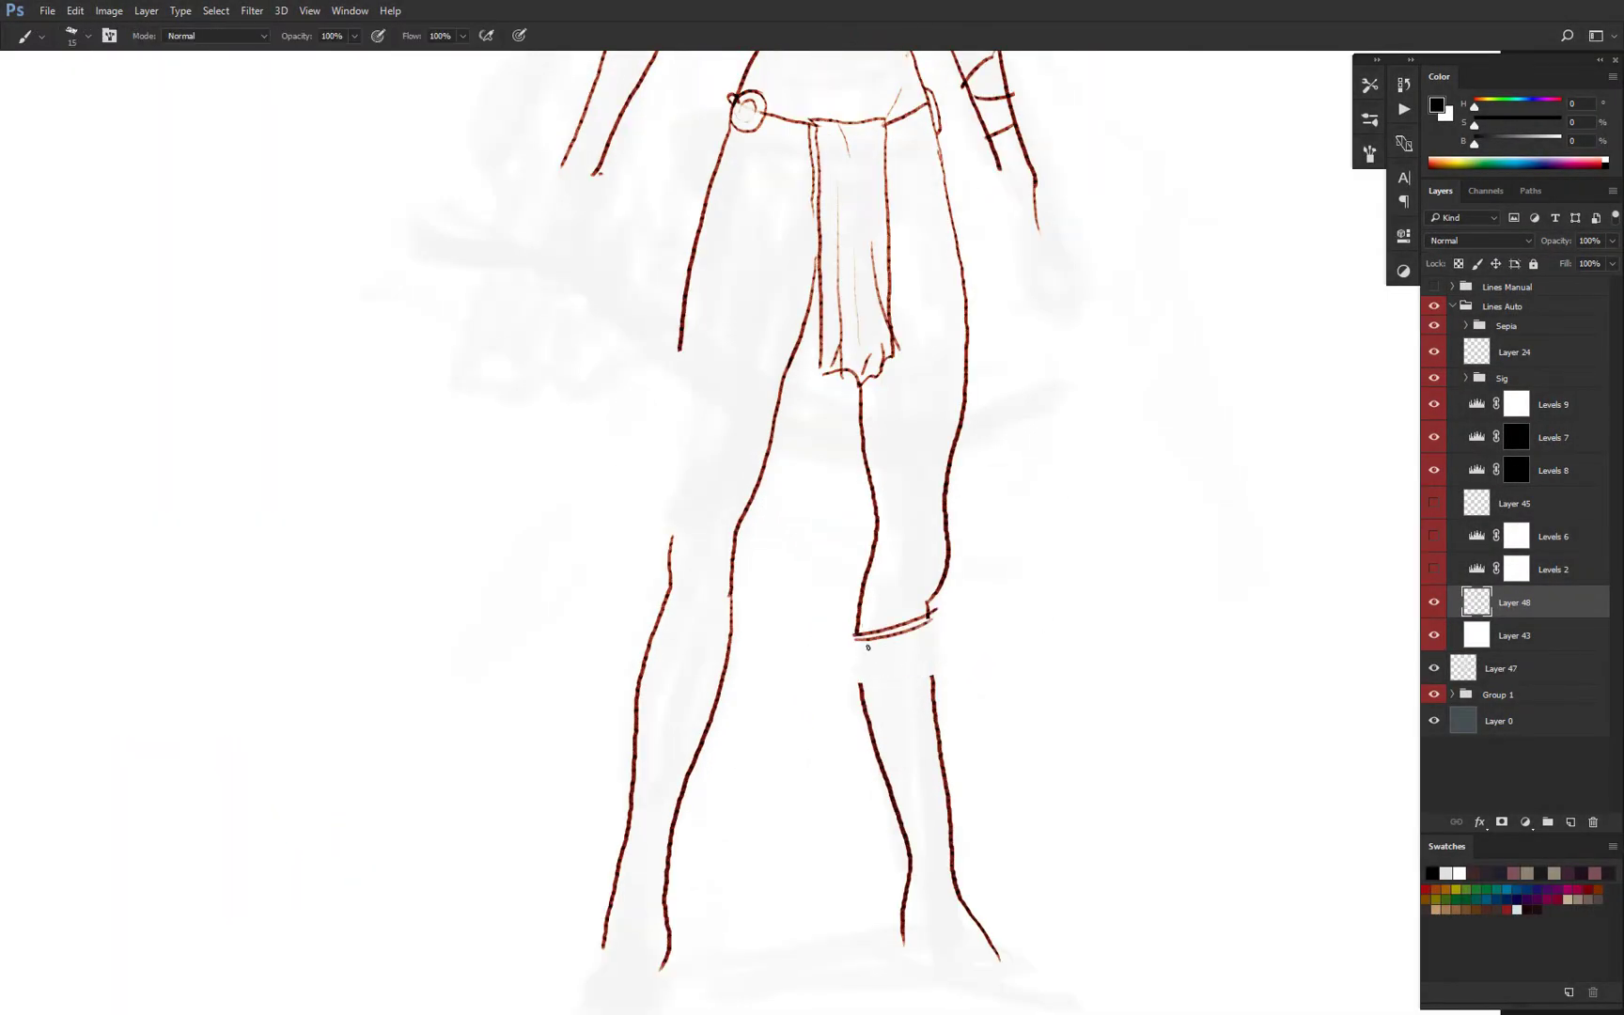
{"action": "left_click_drag", "start_coordinate": [817, 648], "coordinate": [959, 648]}
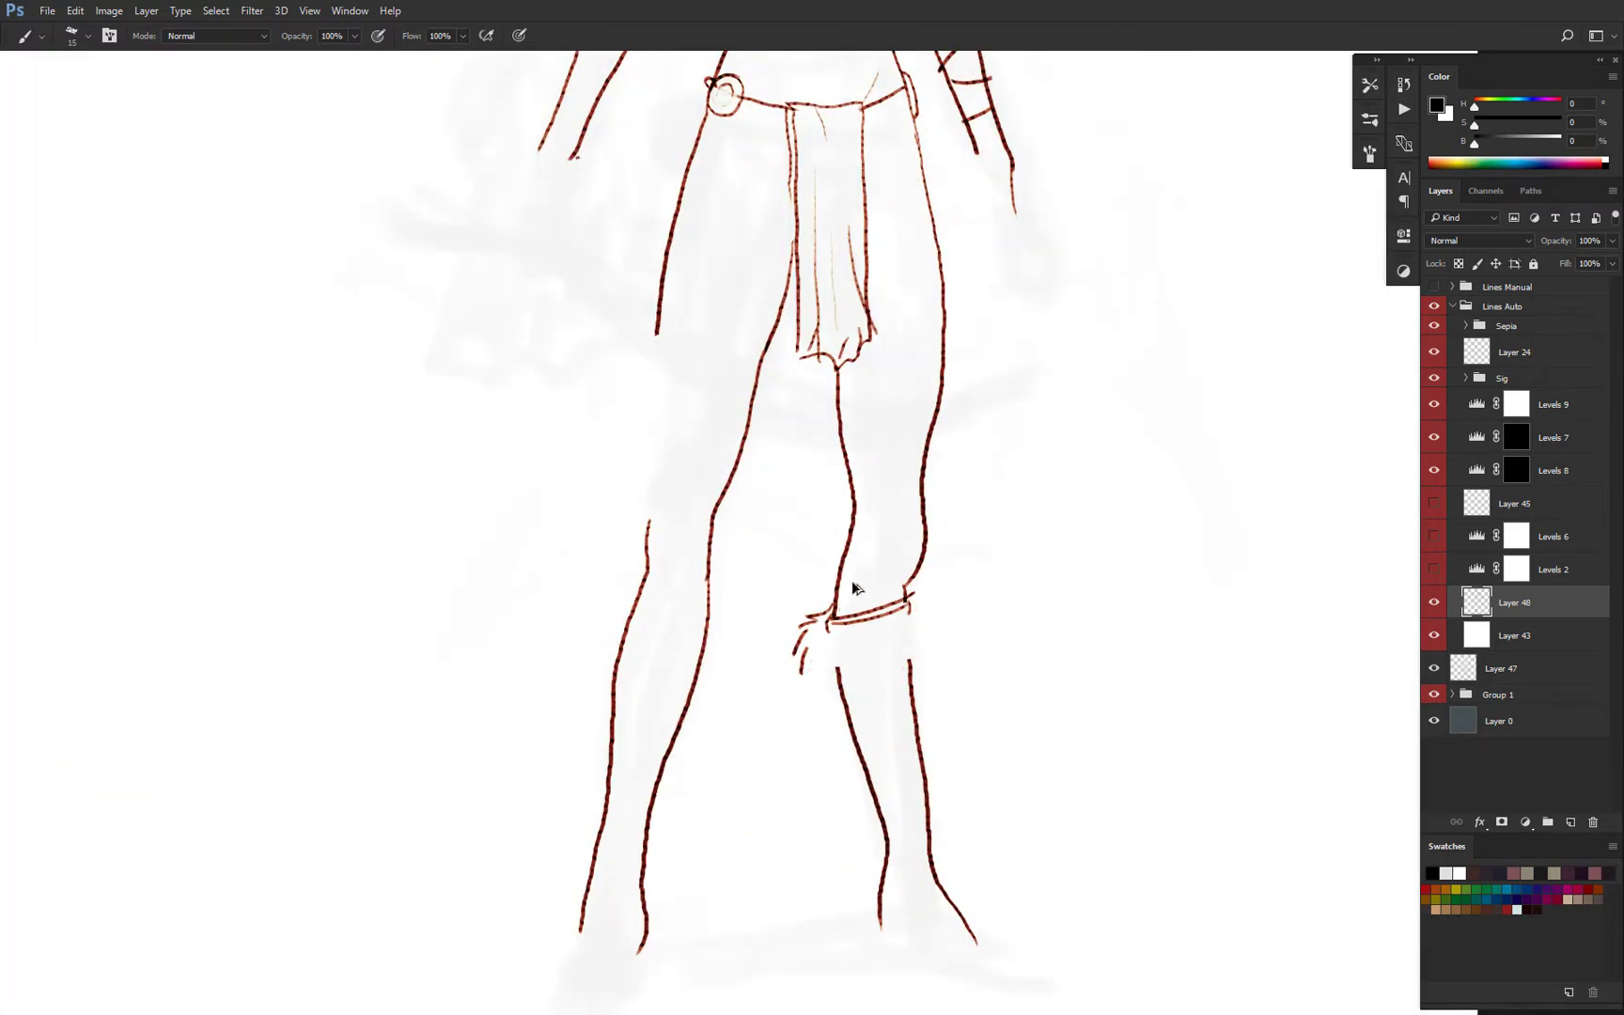
{"action": "mouse_move", "coordinate": [831, 667]}
{"action": "left_mouse_down"}
{"action": "mouse_move", "coordinate": [897, 658]}
{"action": "mouse_move", "coordinate": [855, 564]}
{"action": "left_mouse_up"}
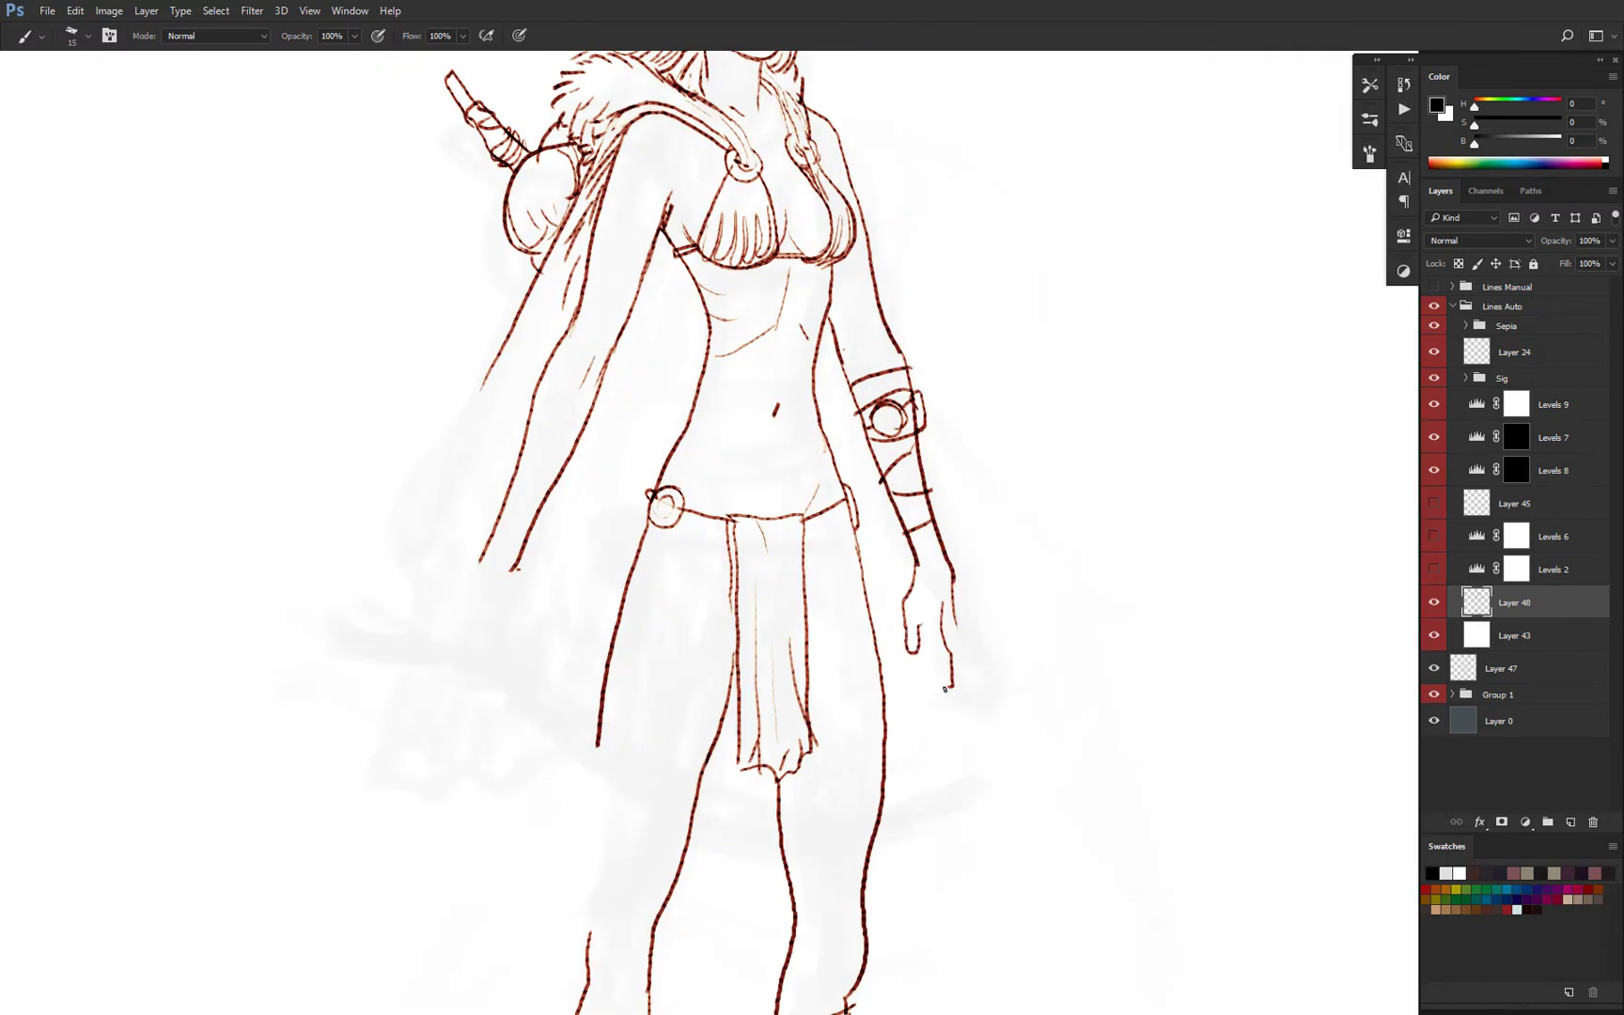
Undo the far-hand strokes and ink the near hand with its knuckles and curled fingers.
{"action": "key", "text": "ctrl+z"}
{"action": "left_click_drag", "start_coordinate": [939, 587], "coordinate": [963, 687]}
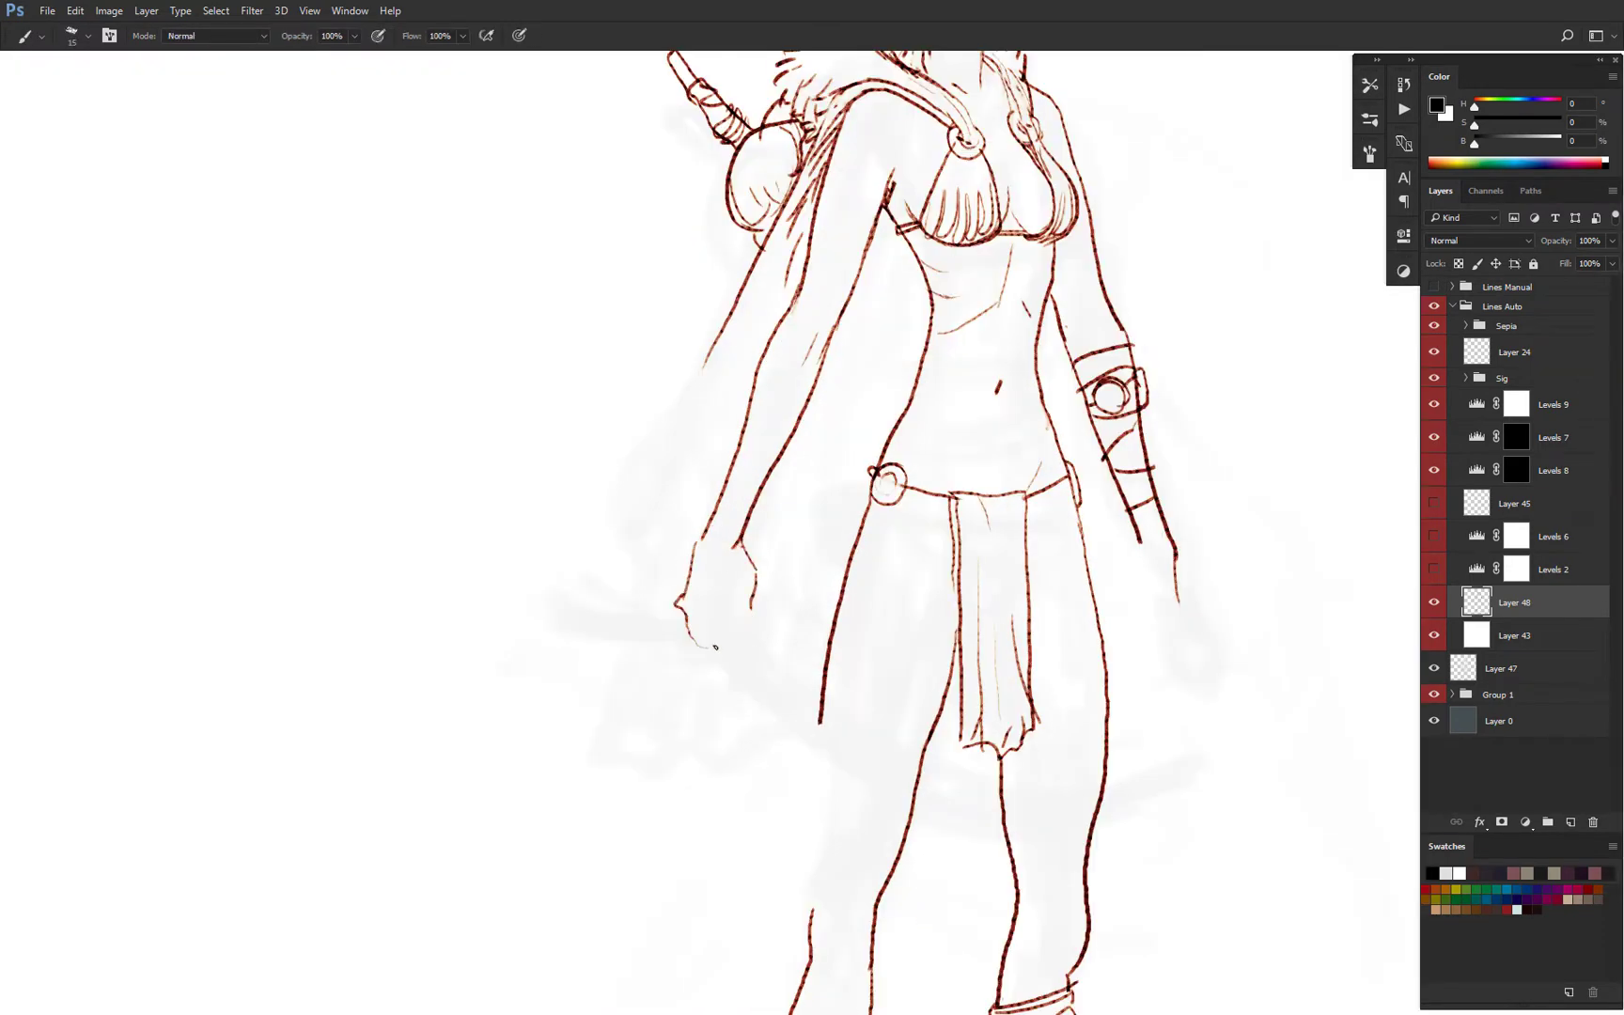
{"action": "left_click_drag", "start_coordinate": [708, 613], "coordinate": [718, 654]}
{"action": "mouse_move", "coordinate": [715, 648]}
{"action": "left_mouse_down"}
{"action": "mouse_move", "coordinate": [681, 762]}
{"action": "mouse_move", "coordinate": [689, 686]}
{"action": "mouse_move", "coordinate": [698, 701]}
{"action": "left_mouse_up"}
{"action": "key", "text": "e"}
{"action": "key", "text": "b"}
Ink the oval sword guard at the near hand and draw a long curved blade on a new layer.
{"action": "left_click_drag", "start_coordinate": [736, 619], "coordinate": [706, 725]}
{"action": "left_click_drag", "start_coordinate": [738, 624], "coordinate": [721, 726]}
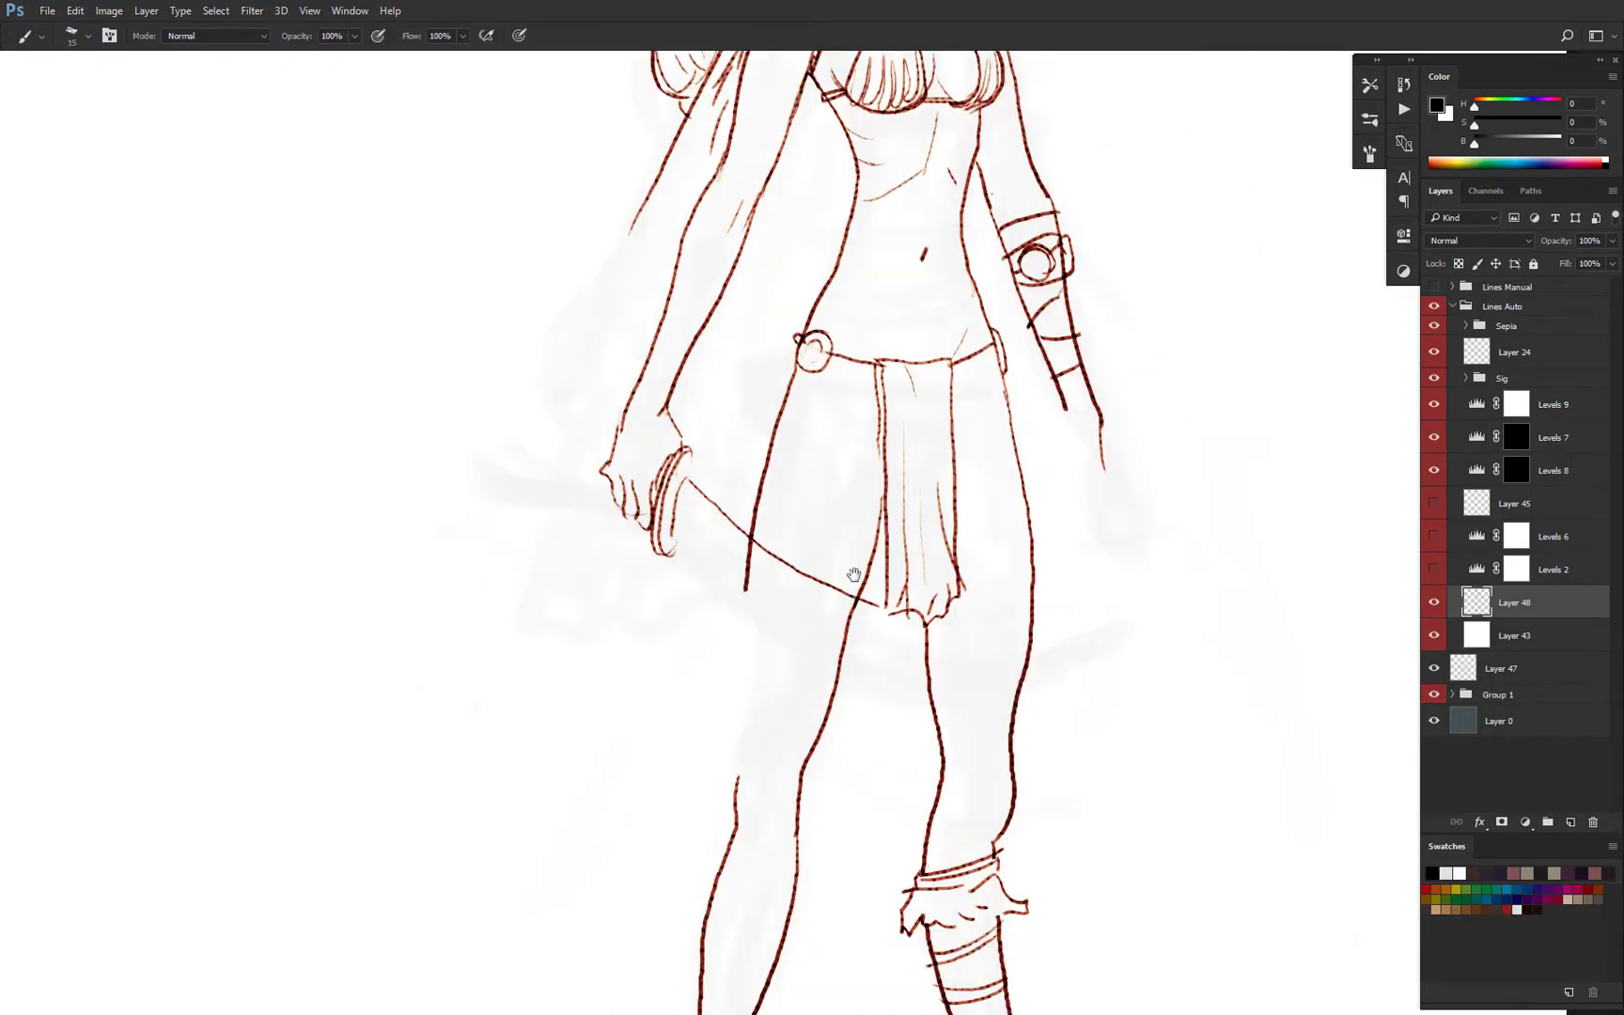
{"action": "mouse_move", "coordinate": [851, 580]}
{"action": "left_mouse_down"}
{"action": "mouse_move", "coordinate": [1142, 634]}
{"action": "mouse_move", "coordinate": [1052, 623]}
{"action": "left_mouse_up"}
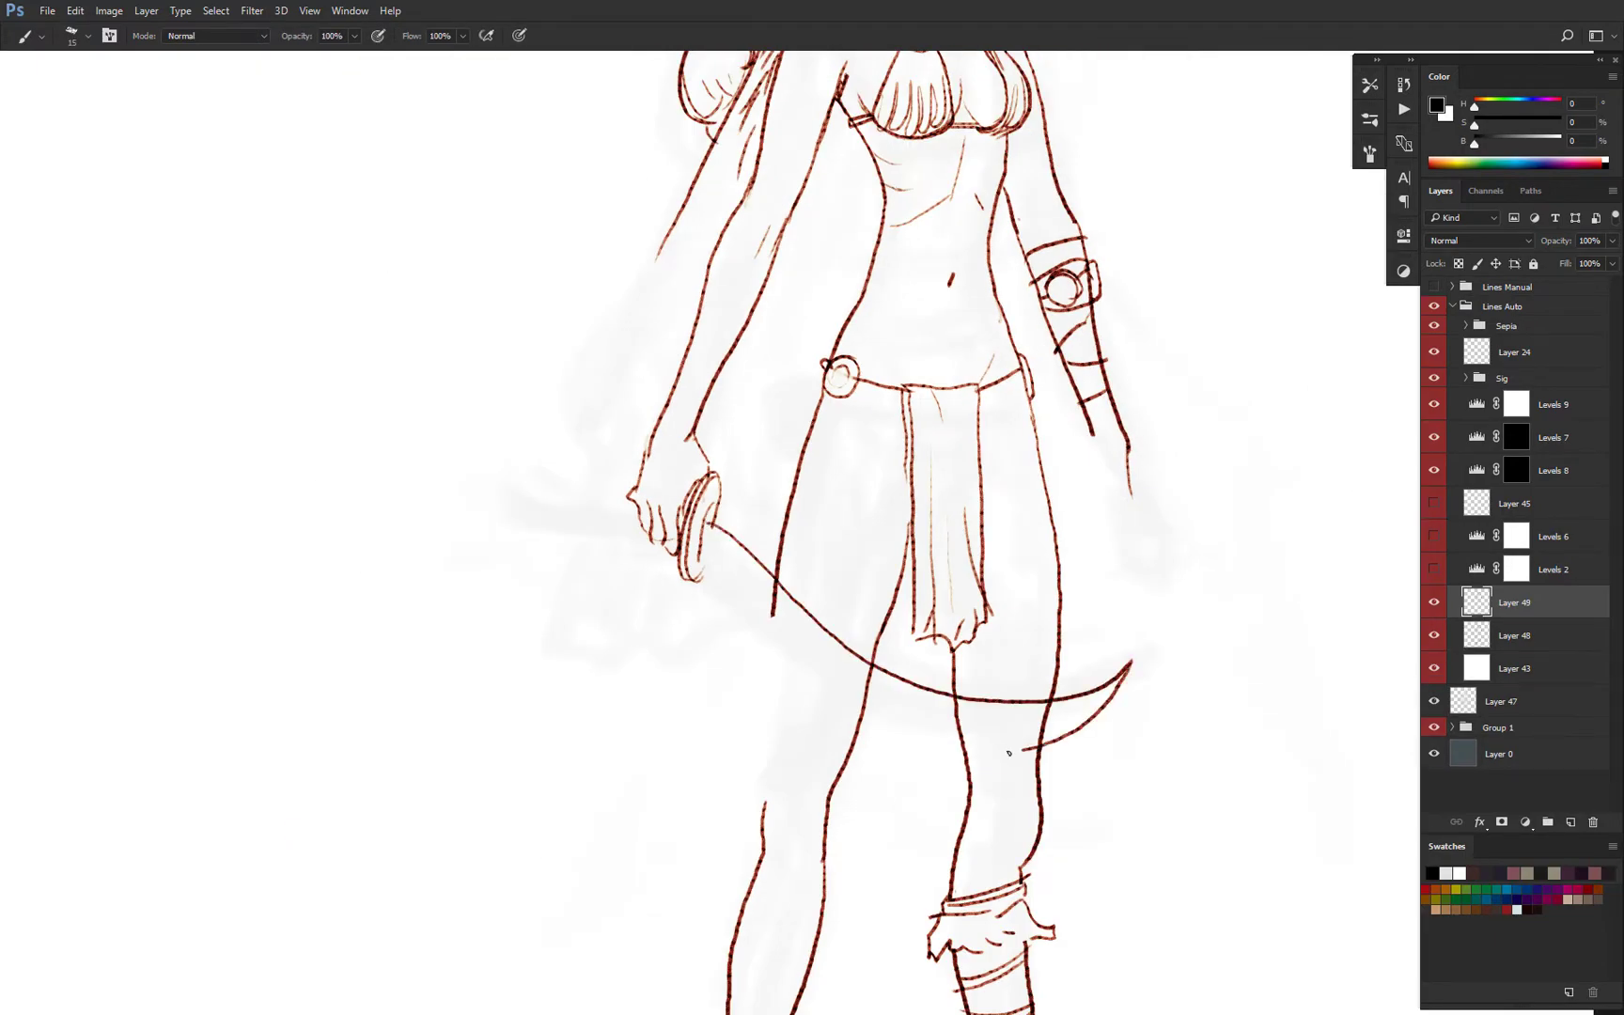
Lasso and delete the long curved sword blade.
{"action": "key", "text": "l"}
{"action": "scroll", "coordinate": [1221, 564], "scroll_direction": "down", "scroll_amount": 1}
{"action": "mouse_move", "coordinate": [780, 623]}
{"action": "left_mouse_down"}
{"action": "mouse_move", "coordinate": [1025, 720]}
{"action": "mouse_move", "coordinate": [1116, 658]}
{"action": "left_mouse_up"}
{"action": "scroll", "coordinate": [1166, 647], "scroll_direction": "up", "scroll_amount": 2}
{"action": "scroll", "coordinate": [908, 625], "scroll_direction": "down", "scroll_amount": 4}
{"action": "scroll", "coordinate": [893, 568], "scroll_direction": "up", "scroll_amount": 3}
{"action": "key", "text": "Delete"}
Ink a shorter, broad curved blade with inner bevel lines and a curved, wrapped grip ending in a rounded pommel.
{"action": "left_click_drag", "start_coordinate": [721, 560], "coordinate": [926, 717]}
{"action": "mouse_move", "coordinate": [705, 596]}
{"action": "left_mouse_down"}
{"action": "mouse_move", "coordinate": [925, 717]}
{"action": "mouse_move", "coordinate": [631, 566]}
{"action": "left_mouse_up"}
{"action": "scroll", "coordinate": [791, 638], "scroll_direction": "up", "scroll_amount": 2}
{"action": "left_click_drag", "start_coordinate": [696, 628], "coordinate": [598, 530]}
{"action": "mouse_move", "coordinate": [696, 616]}
{"action": "left_mouse_down"}
{"action": "mouse_move", "coordinate": [771, 713]}
{"action": "mouse_move", "coordinate": [929, 809]}
{"action": "left_mouse_up"}
{"action": "scroll", "coordinate": [787, 594], "scroll_direction": "down", "scroll_amount": 2}
{"action": "scroll", "coordinate": [786, 594], "scroll_direction": "up", "scroll_amount": 2}
{"action": "left_click_drag", "start_coordinate": [703, 512], "coordinate": [850, 661]}
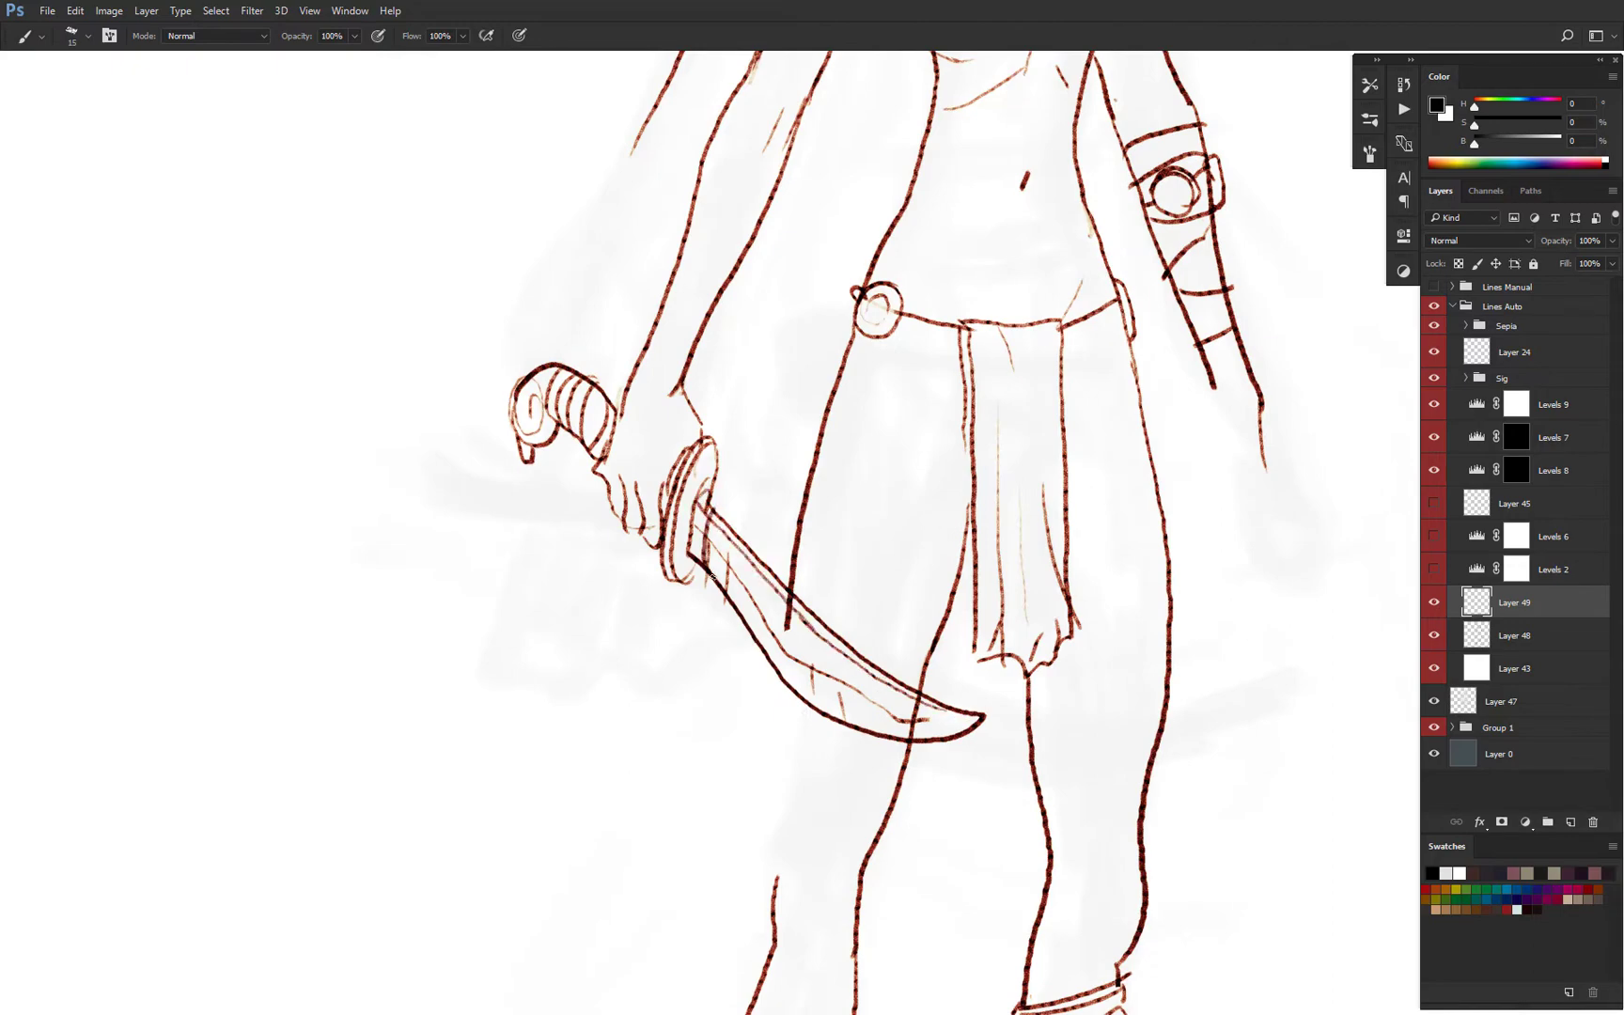
Add a short prong below the sword guard and refine the pommel end of the grip.
{"action": "left_click_drag", "start_coordinate": [665, 620], "coordinate": [687, 583]}
{"action": "left_click_drag", "start_coordinate": [658, 563], "coordinate": [772, 616]}
{"action": "left_click_drag", "start_coordinate": [634, 503], "coordinate": [666, 556]}
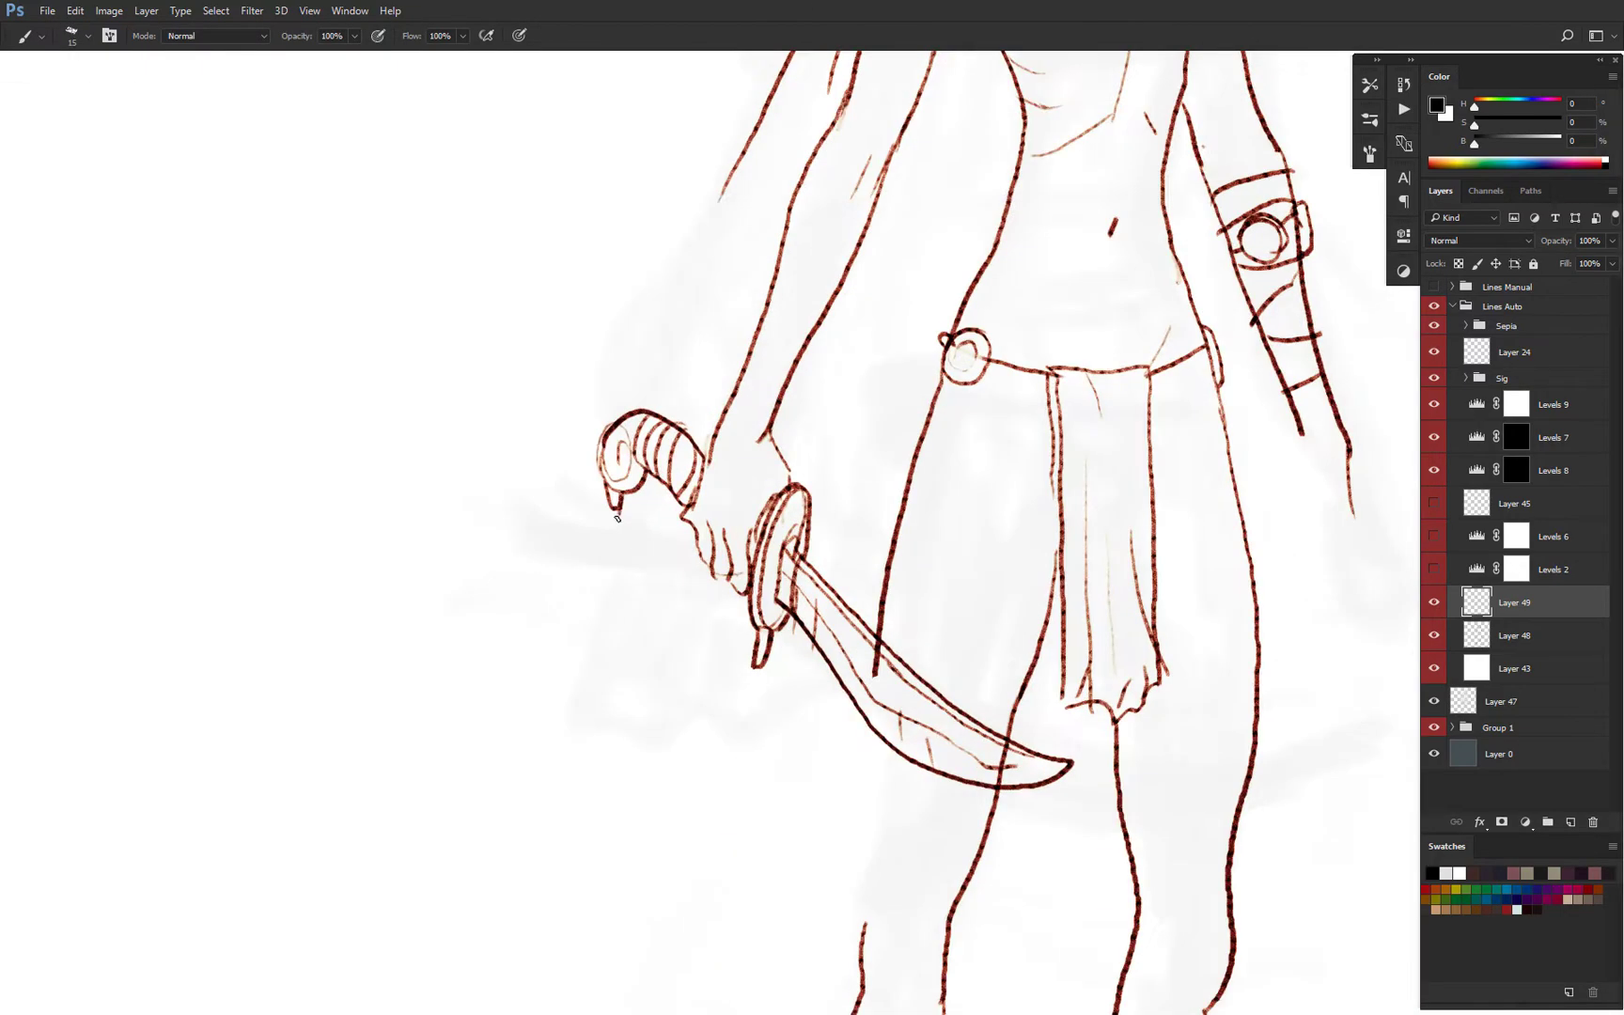
{"action": "left_click_drag", "start_coordinate": [677, 470], "coordinate": [676, 536]}
On Layer 48, clear the near-leg lines crossing the sword blade and join the thigh contour to the knee.
{"action": "scroll", "coordinate": [680, 427], "scroll_direction": "down", "scroll_amount": 2}
{"action": "left_click", "coordinate": [1514, 635]}
{"action": "key", "text": "l"}
{"action": "key", "text": "b"}
{"action": "scroll", "coordinate": [849, 564], "scroll_direction": "down", "scroll_amount": 3}
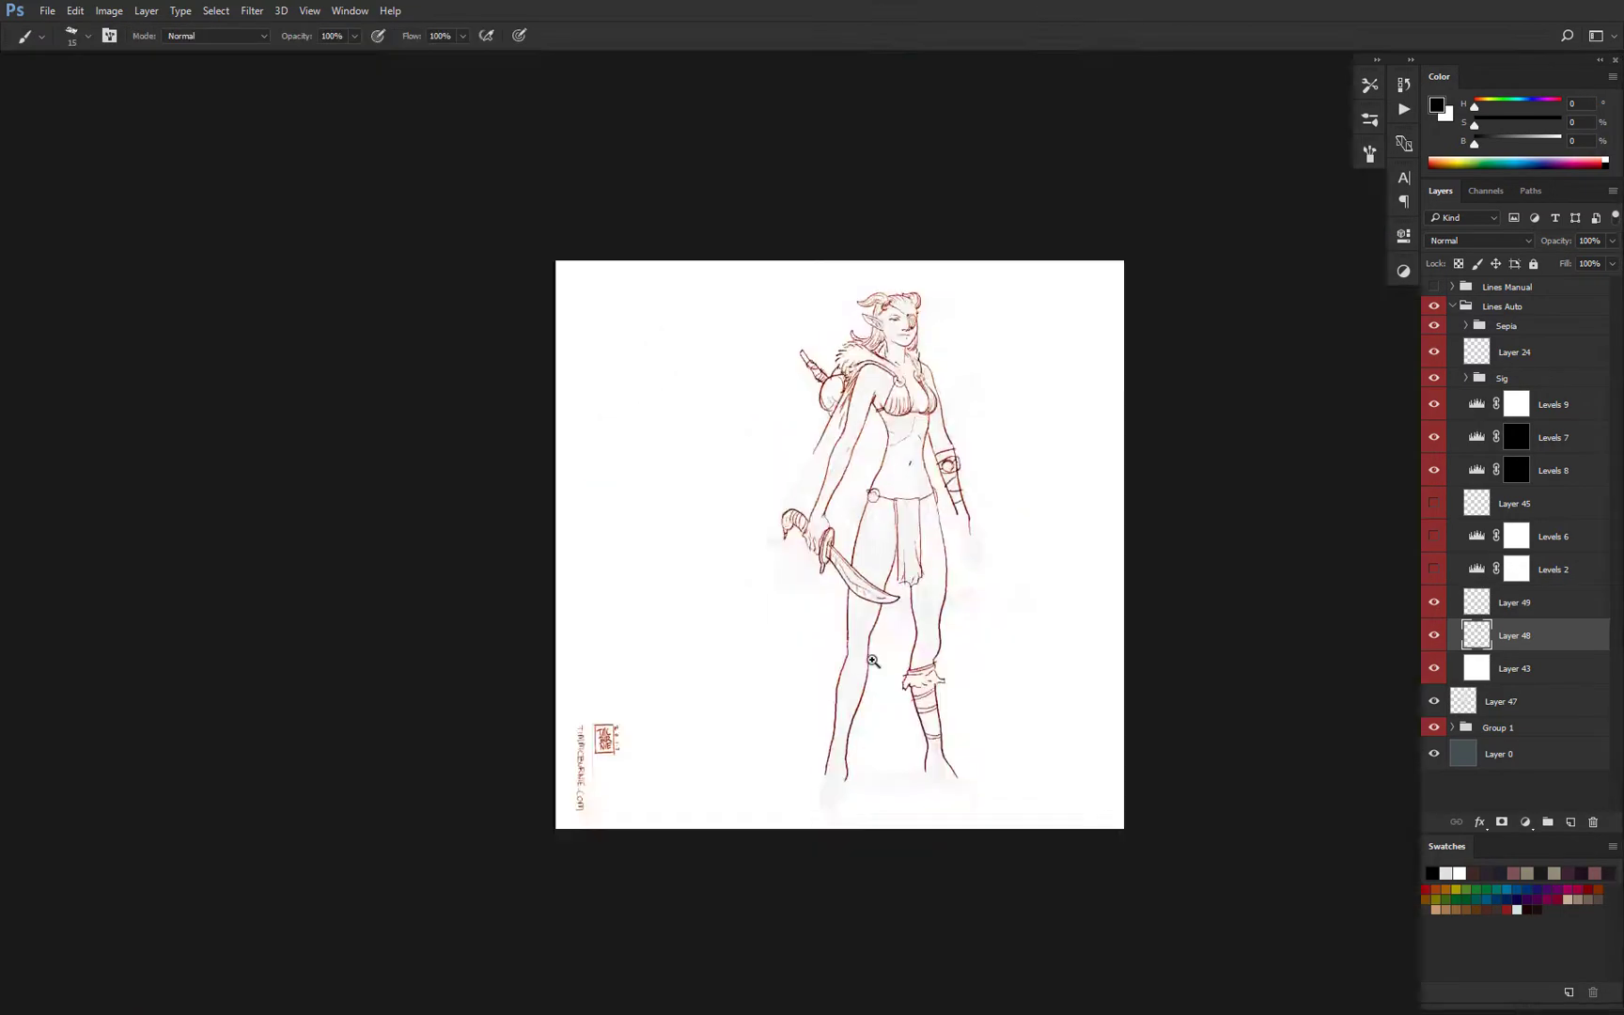
Erase and redraw the near leg's thigh and calf contours around the sword blade on Layer 48.
{"action": "scroll", "coordinate": [862, 602], "scroll_direction": "up", "scroll_amount": 3}
{"action": "key", "text": "e"}
{"action": "left_click_drag", "start_coordinate": [888, 681], "coordinate": [906, 587]}
{"action": "key", "text": "b"}
{"action": "left_click_drag", "start_coordinate": [942, 467], "coordinate": [880, 694]}
{"action": "left_click_drag", "start_coordinate": [864, 526], "coordinate": [799, 699]}
{"action": "scroll", "coordinate": [798, 698], "scroll_direction": "down", "scroll_amount": 2}
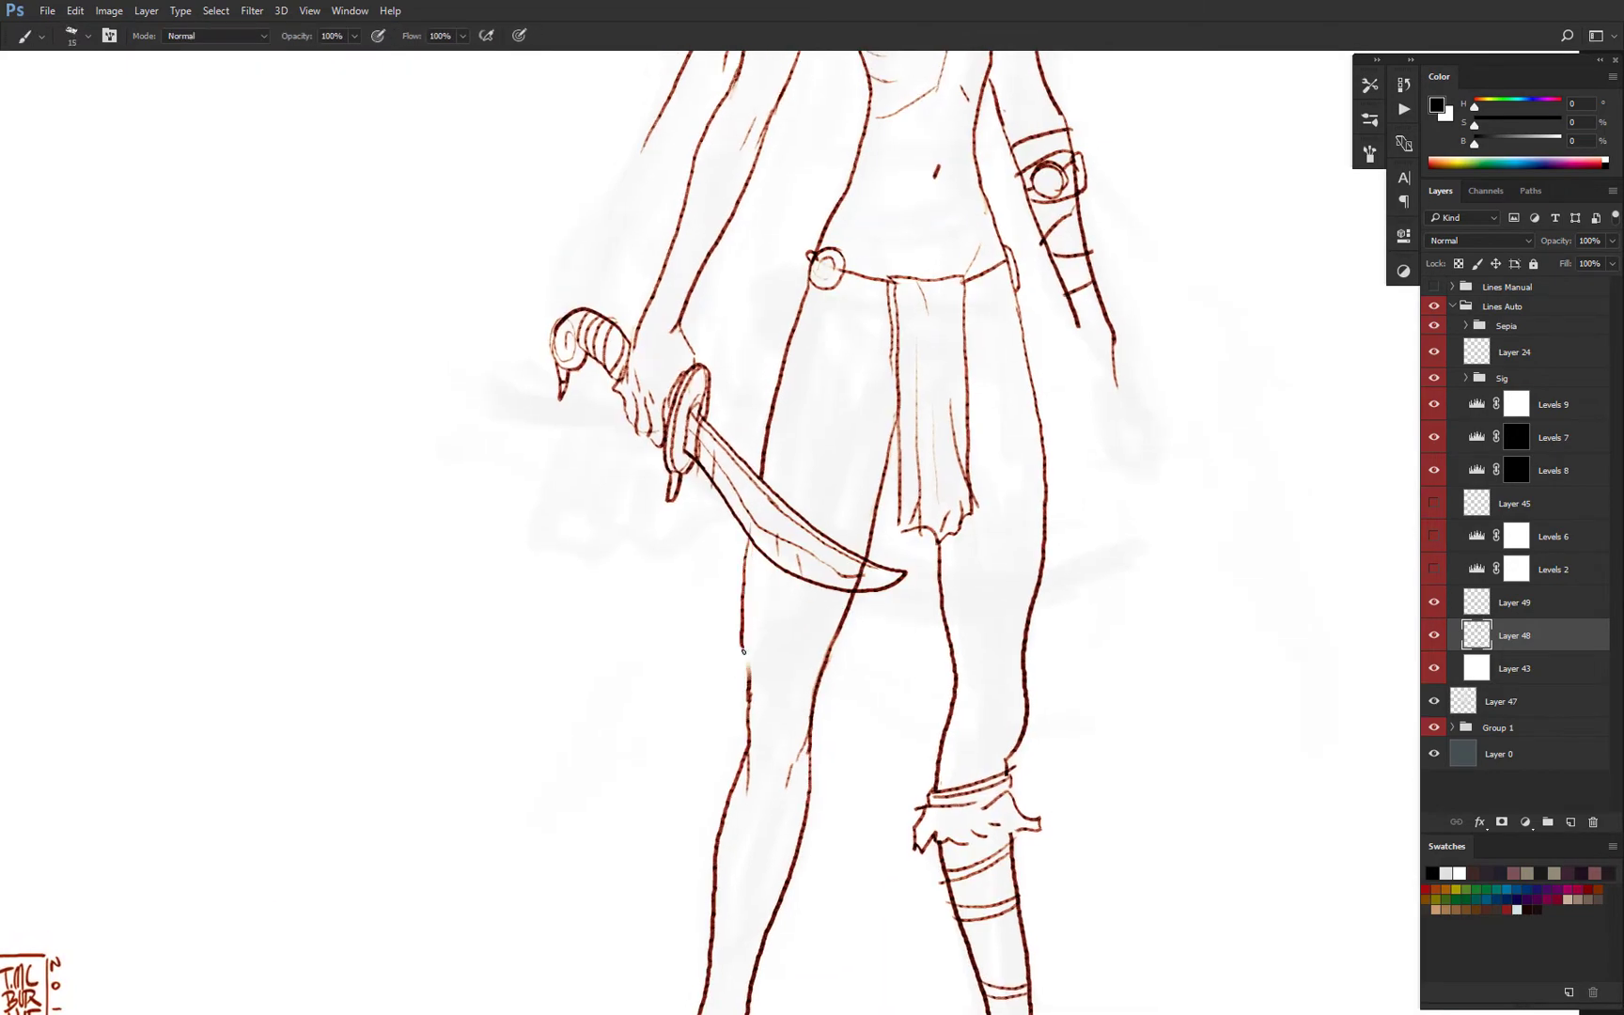
Ink a rounded pouch beside the hip ring and slanted belt straps on both sides of the loincloth.
{"action": "scroll", "coordinate": [921, 572], "scroll_direction": "up", "scroll_amount": 3}
{"action": "scroll", "coordinate": [880, 516], "scroll_direction": "down", "scroll_amount": 3}
{"action": "scroll", "coordinate": [844, 638], "scroll_direction": "up", "scroll_amount": 3}
{"action": "mouse_move", "coordinate": [769, 557]}
{"action": "left_mouse_down"}
{"action": "mouse_move", "coordinate": [741, 612]}
{"action": "mouse_move", "coordinate": [846, 609]}
{"action": "left_mouse_up"}
{"action": "left_click_drag", "start_coordinate": [934, 577], "coordinate": [918, 611]}
{"action": "left_click_drag", "start_coordinate": [859, 667], "coordinate": [869, 425]}
Lasso and clear the far leg's lower part with its wraps and fur trim, and redraw plain leg contours.
{"action": "key", "text": "l"}
{"action": "key", "text": "b"}
{"action": "scroll", "coordinate": [845, 639], "scroll_direction": "down", "scroll_amount": 3}
{"action": "scroll", "coordinate": [834, 742], "scroll_direction": "up", "scroll_amount": 3}
{"action": "key", "text": "l"}
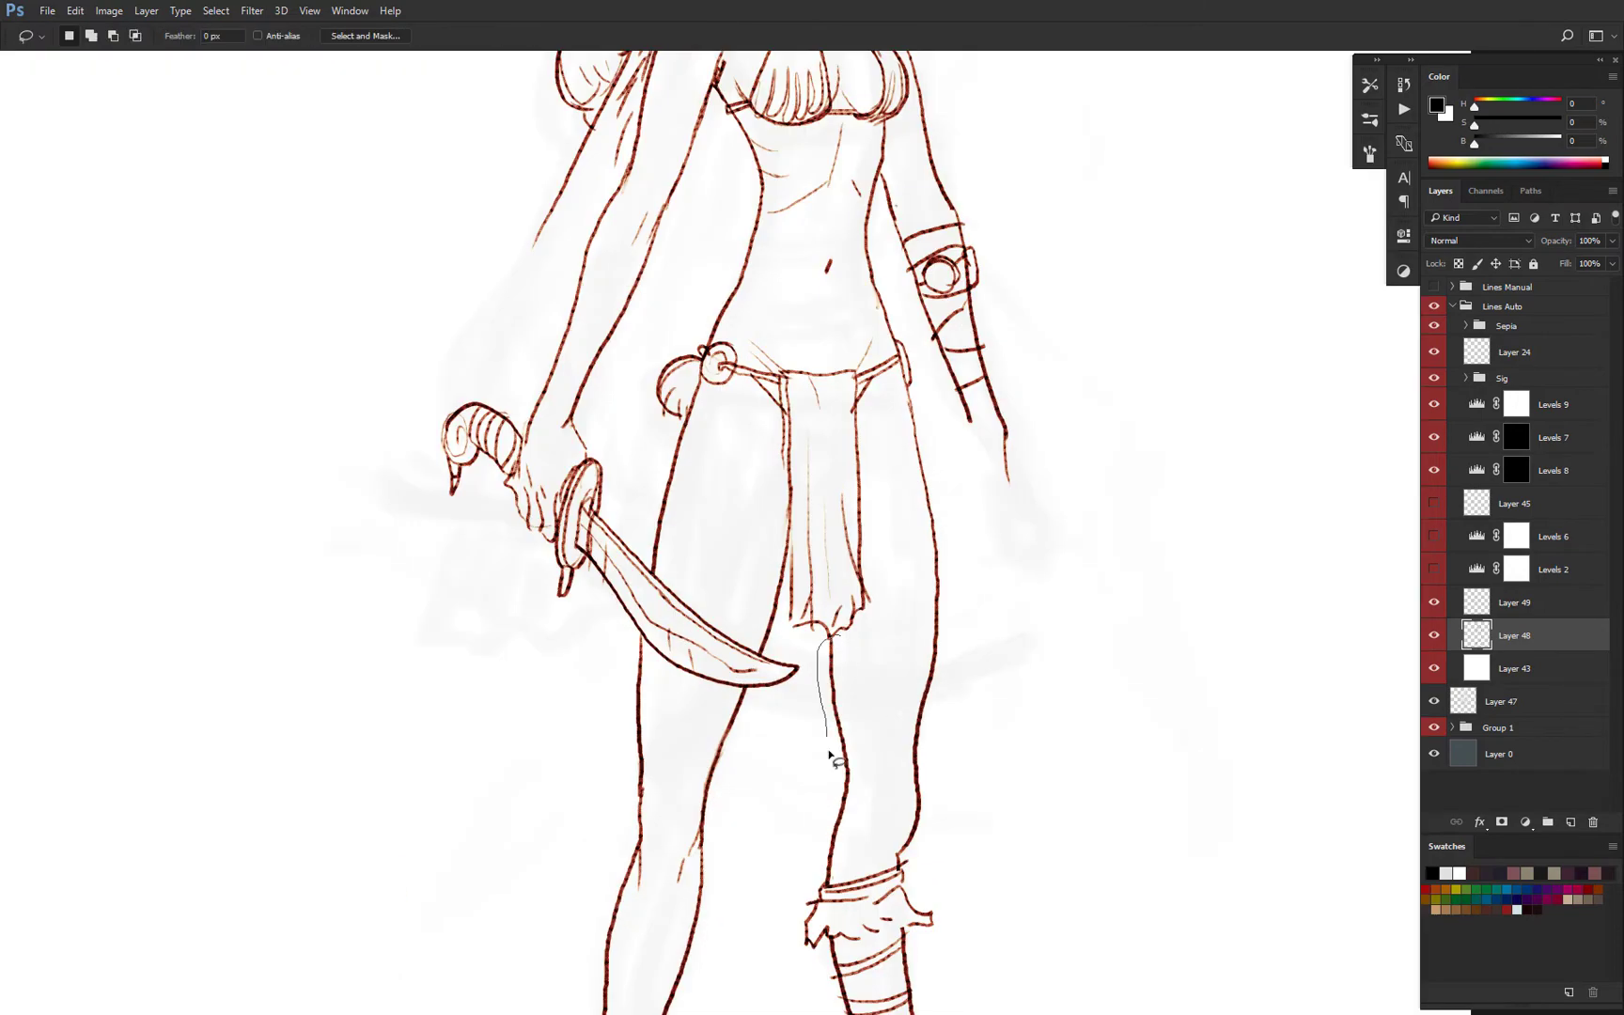
{"action": "key", "text": "b"}
{"action": "scroll", "coordinate": [902, 602], "scroll_direction": "down", "scroll_amount": 3}
{"action": "scroll", "coordinate": [953, 664], "scroll_direction": "up", "scroll_amount": 3}
{"action": "key", "text": "l"}
{"action": "key", "text": "b"}
{"action": "scroll", "coordinate": [902, 564], "scroll_direction": "down", "scroll_amount": 2}
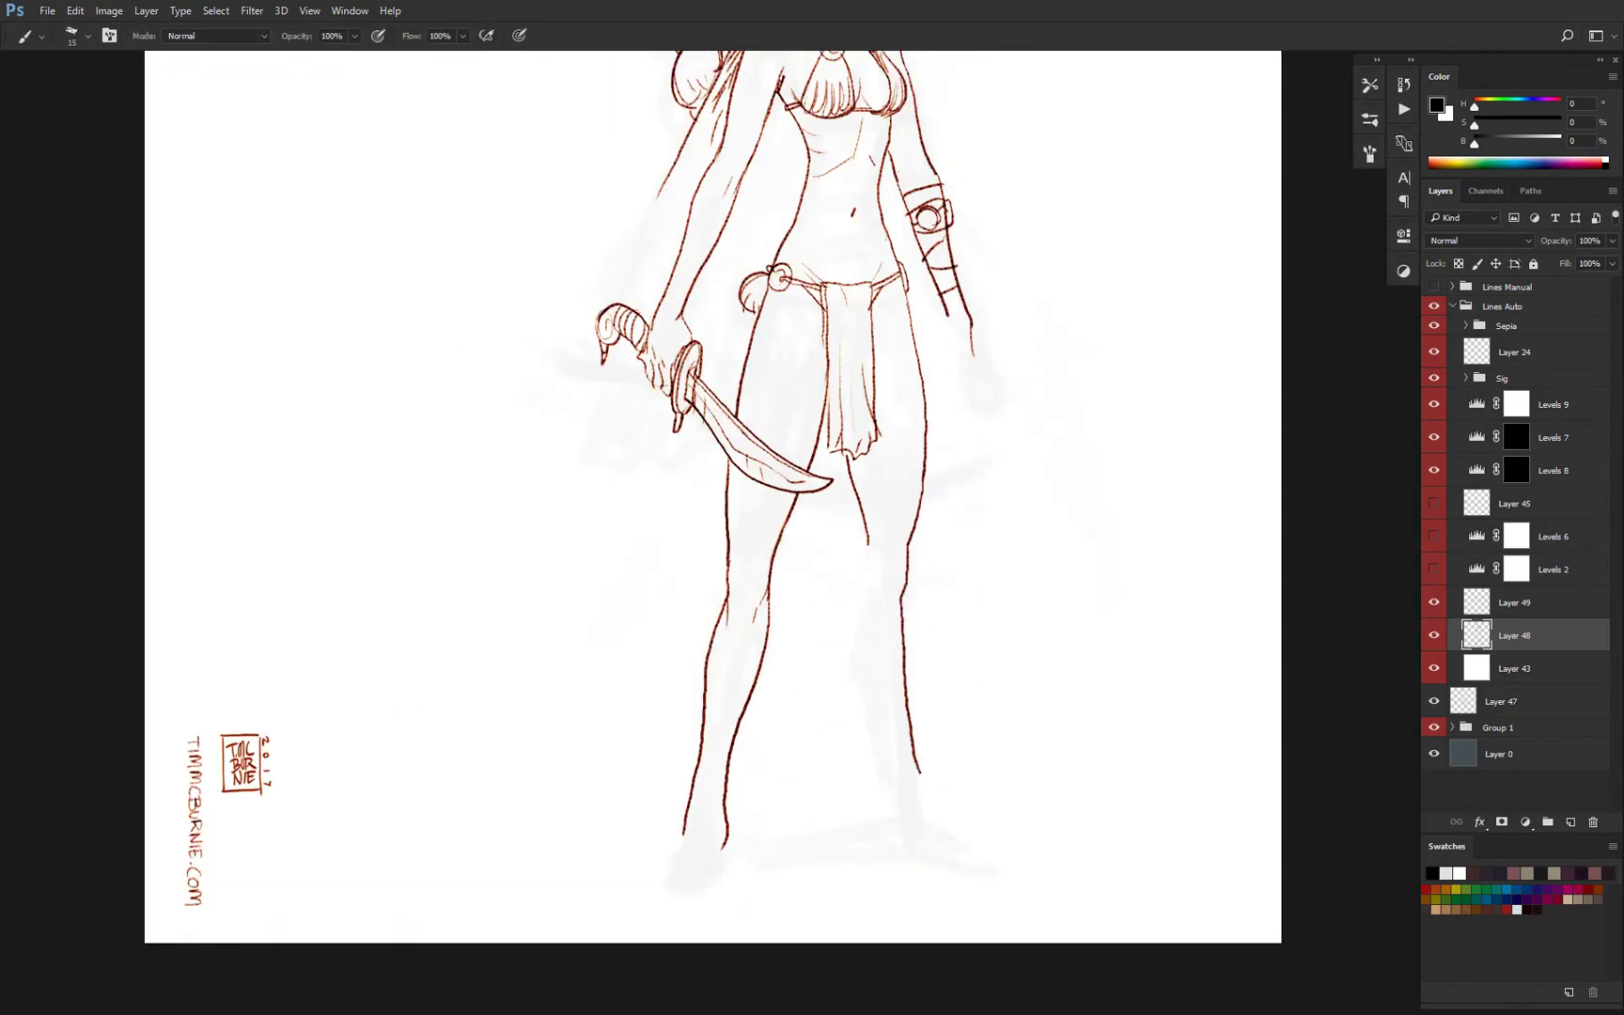
Undo the latest contour strokes on the far leg.
{"action": "scroll", "coordinate": [905, 542], "scroll_direction": "down", "scroll_amount": 1}
{"action": "left_click", "coordinate": [905, 542], "text": "ctrl"}
{"action": "key", "text": "ctrl+alt+z"}
{"action": "key", "text": "ctrl+alt+z"}
{"action": "key", "text": "ctrl+alt+z"}
Lasso the near leg below the sword blade and reshape it with Free Transform.
{"action": "key", "text": "l"}
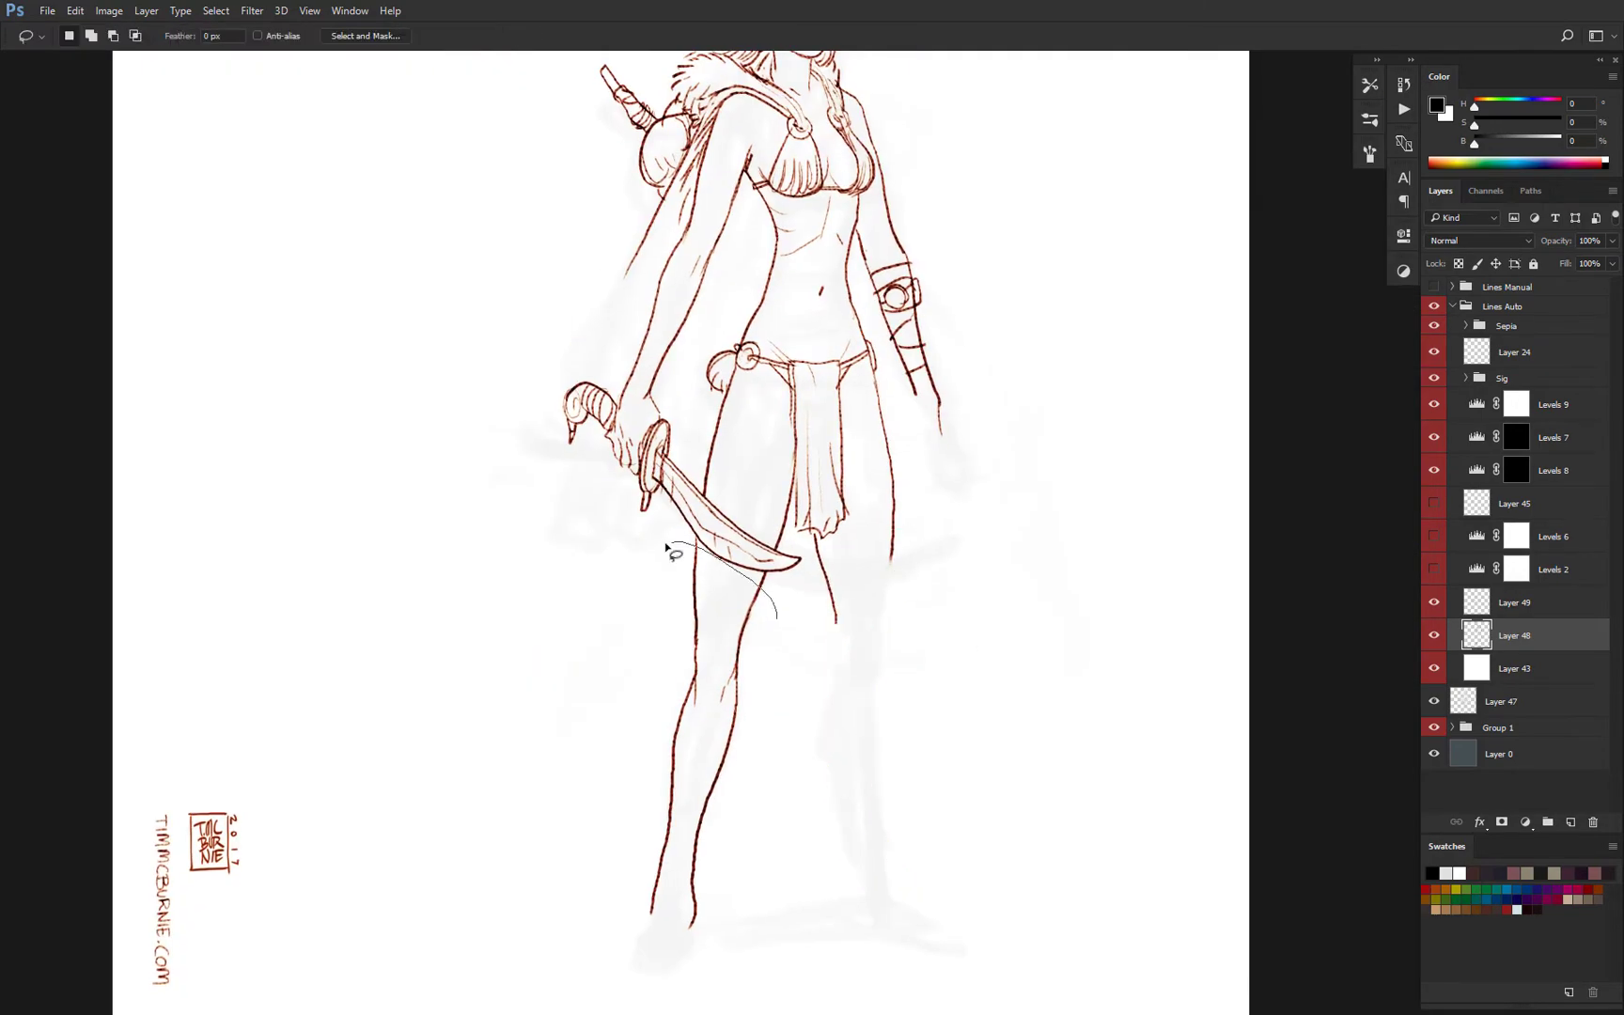
{"action": "left_click_drag", "start_coordinate": [673, 551], "coordinate": [673, 550]}
{"action": "key", "text": "ctrl+t"}
{"action": "left_click_drag", "start_coordinate": [699, 964], "coordinate": [710, 917]}
{"action": "key", "text": "Return"}
Ink the far leg's inner and outer contours from the thigh down to the ankle.
{"action": "left_click_drag", "start_coordinate": [892, 556], "coordinate": [876, 644]}
{"action": "left_click_drag", "start_coordinate": [830, 789], "coordinate": [856, 869]}
{"action": "left_click_drag", "start_coordinate": [851, 650], "coordinate": [836, 504]}
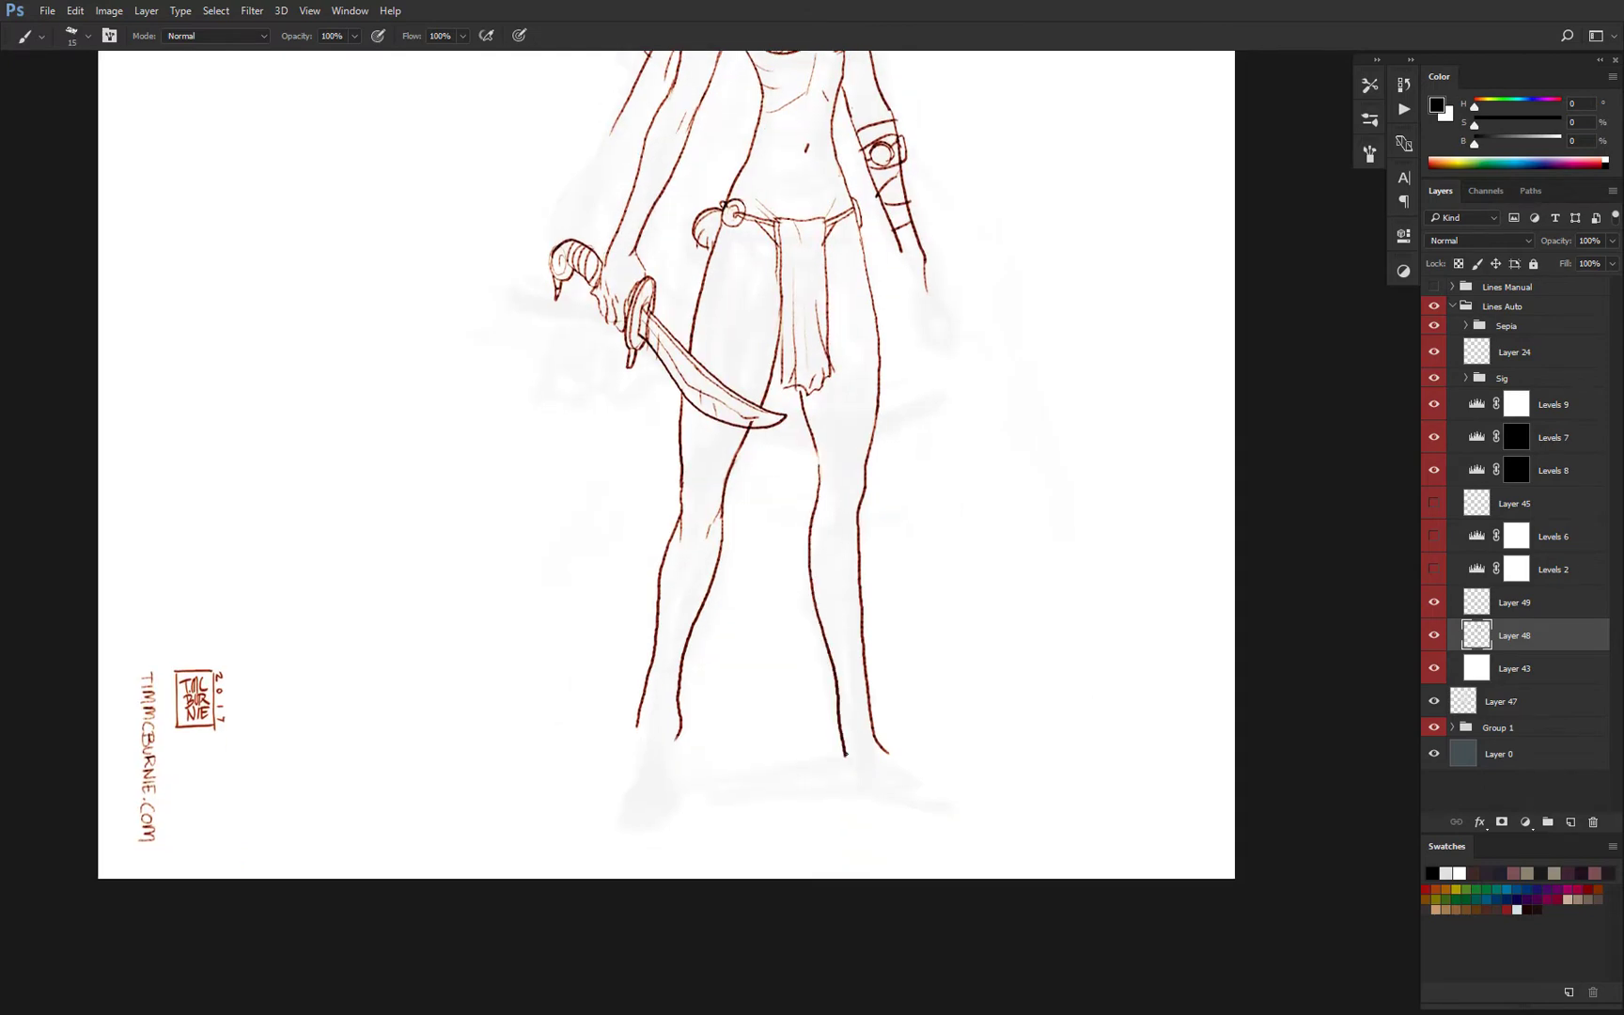
Undo the last leg stroke, and lasso and delete the lower contours of both legs.
{"action": "key", "text": "ctrl+alt+z"}
{"action": "key", "text": "l"}
{"action": "left_click_drag", "start_coordinate": [691, 540], "coordinate": [691, 540]}
{"action": "left_click_drag", "start_coordinate": [760, 621], "coordinate": [769, 595]}
{"action": "scroll", "coordinate": [805, 612], "scroll_direction": "up", "scroll_amount": 1}
{"action": "key", "text": "Delete"}
{"action": "mouse_move", "coordinate": [871, 453]}
{"action": "left_mouse_down"}
{"action": "mouse_move", "coordinate": [834, 623]}
{"action": "mouse_move", "coordinate": [874, 451]}
{"action": "left_mouse_up"}
{"action": "key", "text": "Delete"}
{"action": "key", "text": "ctrl+d"}
Redraw the thigh contours of both legs down to the knees and rework the near thigh's outer line.
{"action": "key", "text": "b"}
{"action": "left_click_drag", "start_coordinate": [798, 515], "coordinate": [771, 617]}
{"action": "left_click_drag", "start_coordinate": [875, 446], "coordinate": [887, 658]}
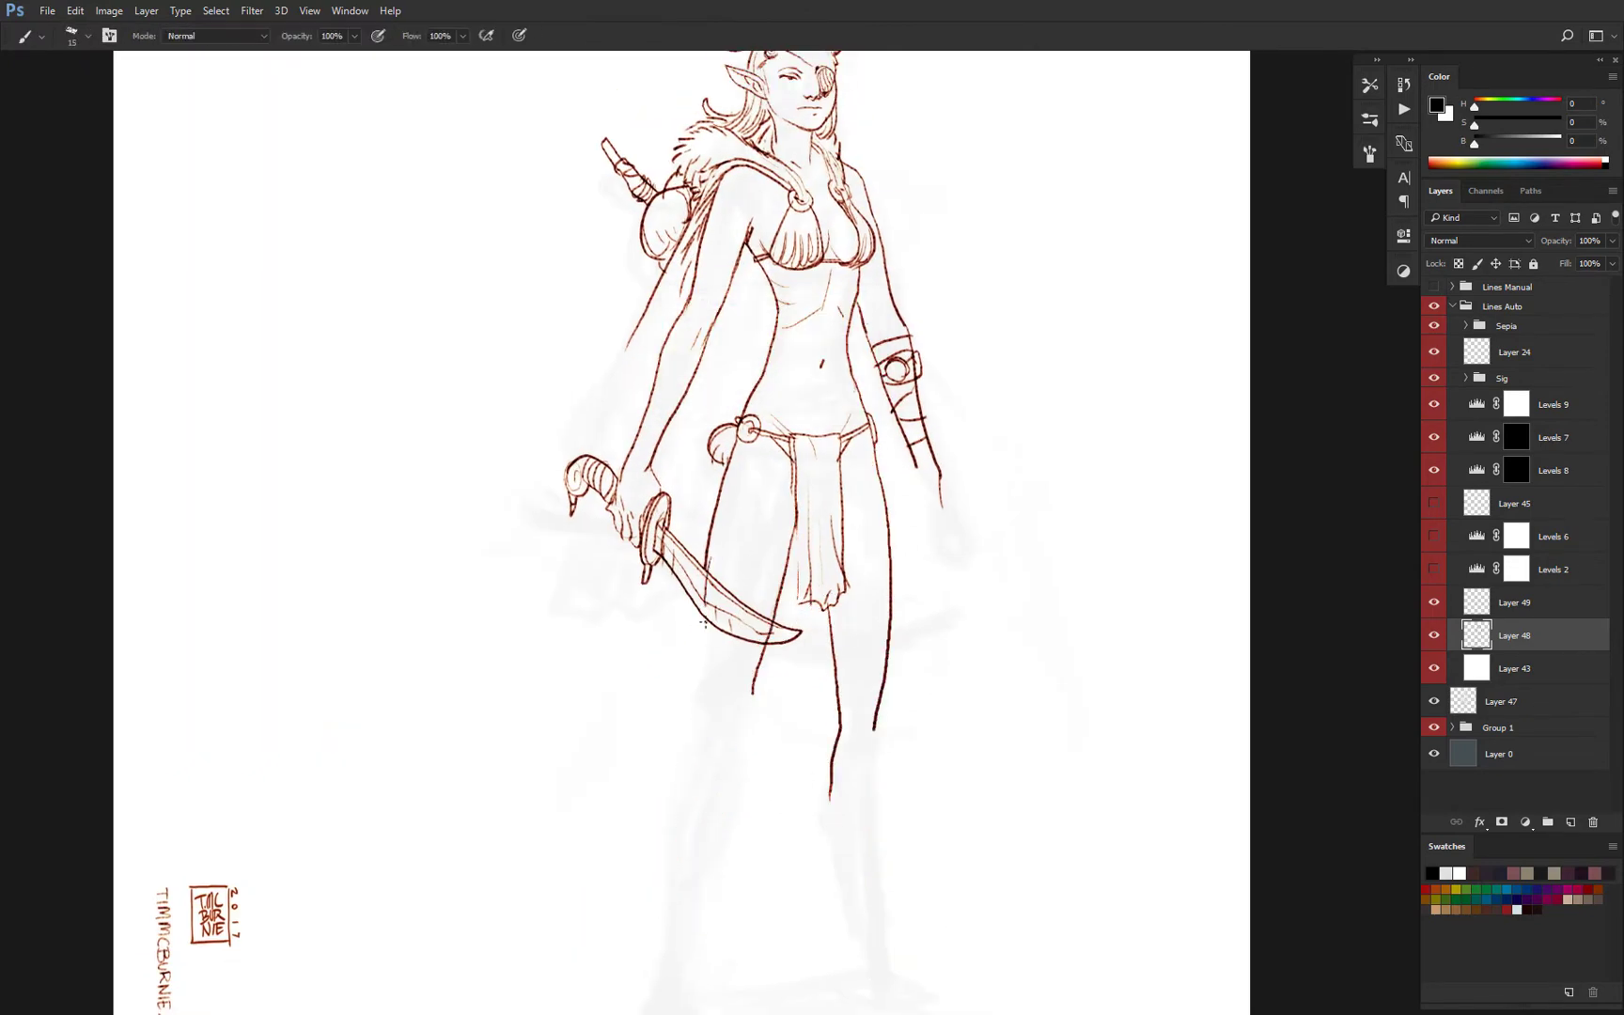
{"action": "left_click_drag", "start_coordinate": [705, 622], "coordinate": [733, 712]}
{"action": "scroll", "coordinate": [794, 376], "scroll_direction": "up", "scroll_amount": 2}
{"action": "key", "text": "e"}
{"action": "left_click_drag", "start_coordinate": [738, 418], "coordinate": [760, 581]}
{"action": "key", "text": "b"}
{"action": "scroll", "coordinate": [848, 446], "scroll_direction": "down", "scroll_amount": 1}
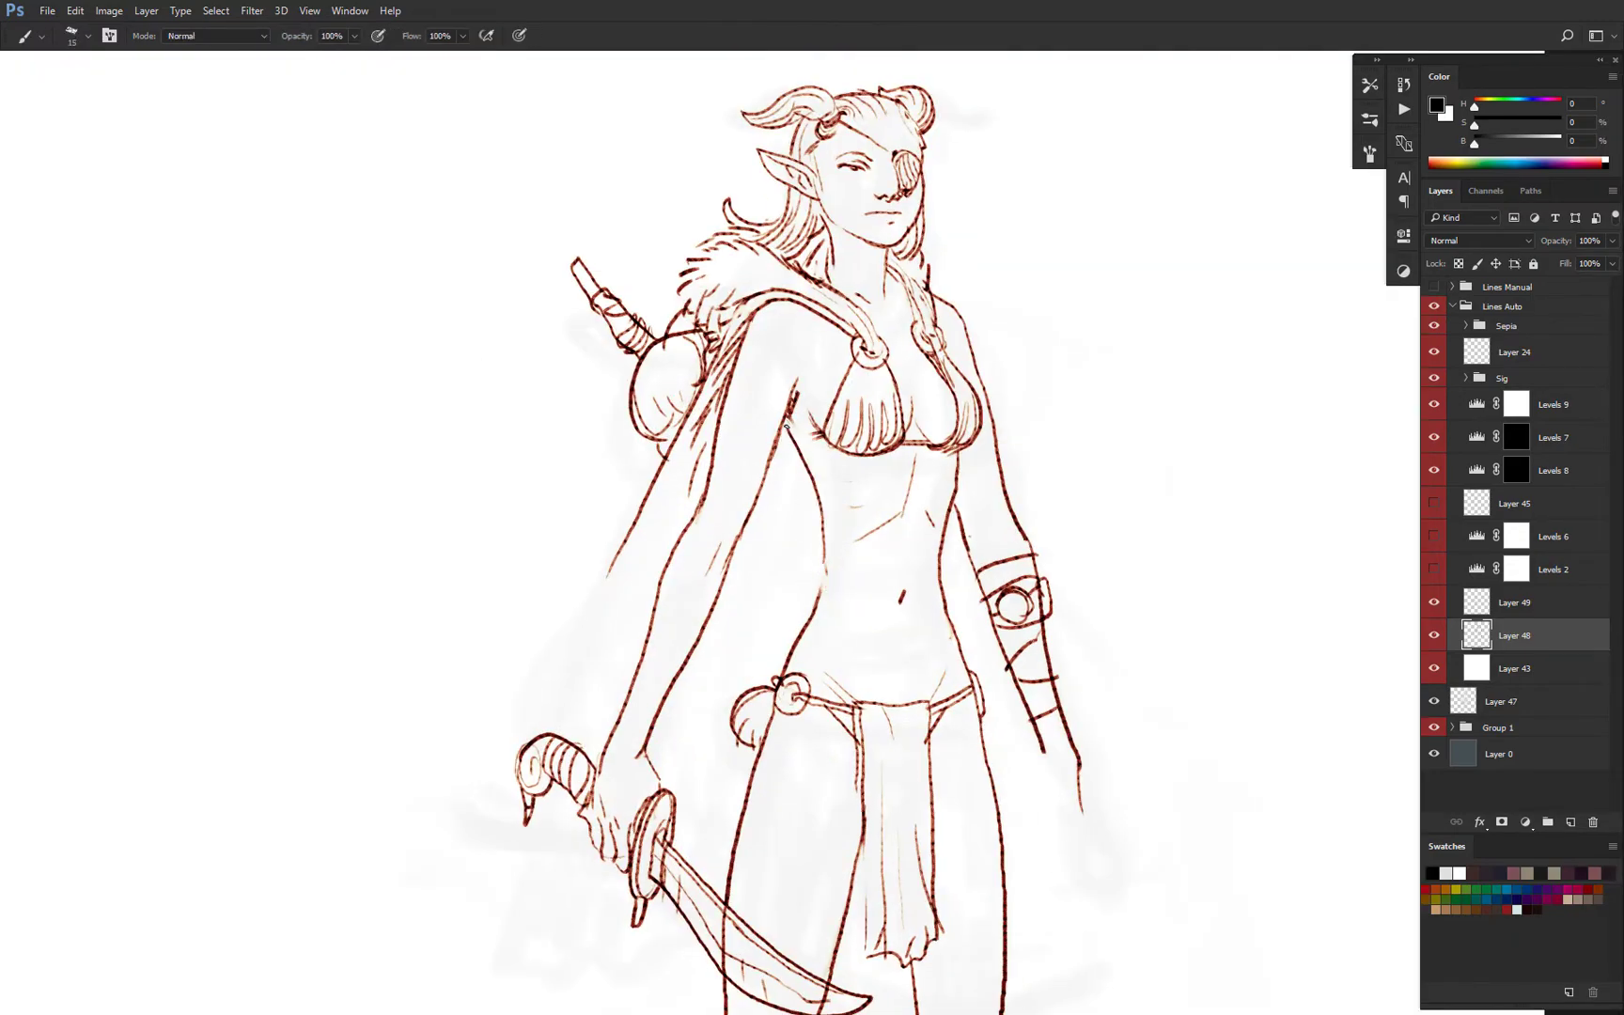
Sketch the near leg's lower thigh and a rounded knee just below the sword blade.
{"action": "scroll", "coordinate": [785, 428], "scroll_direction": "down", "scroll_amount": 2}
{"action": "scroll", "coordinate": [795, 664], "scroll_direction": "up", "scroll_amount": 3}
{"action": "left_click_drag", "start_coordinate": [788, 517], "coordinate": [782, 655]}
{"action": "mouse_move", "coordinate": [791, 601]}
{"action": "left_mouse_down"}
{"action": "mouse_move", "coordinate": [806, 523]}
{"action": "mouse_move", "coordinate": [772, 622]}
{"action": "left_mouse_up"}
{"action": "left_click_drag", "start_coordinate": [794, 455], "coordinate": [776, 576]}
{"action": "left_click_drag", "start_coordinate": [737, 441], "coordinate": [791, 619]}
Lasso the lower body from the waist down, shorten it vertically with Free Transform, and clear the near leg's lines.
{"action": "scroll", "coordinate": [798, 536], "scroll_direction": "down", "scroll_amount": 4}
{"action": "scroll", "coordinate": [780, 526], "scroll_direction": "up", "scroll_amount": 4}
{"action": "scroll", "coordinate": [756, 527], "scroll_direction": "down", "scroll_amount": 2}
{"action": "scroll", "coordinate": [826, 512], "scroll_direction": "up", "scroll_amount": 3}
{"action": "key", "text": "l"}
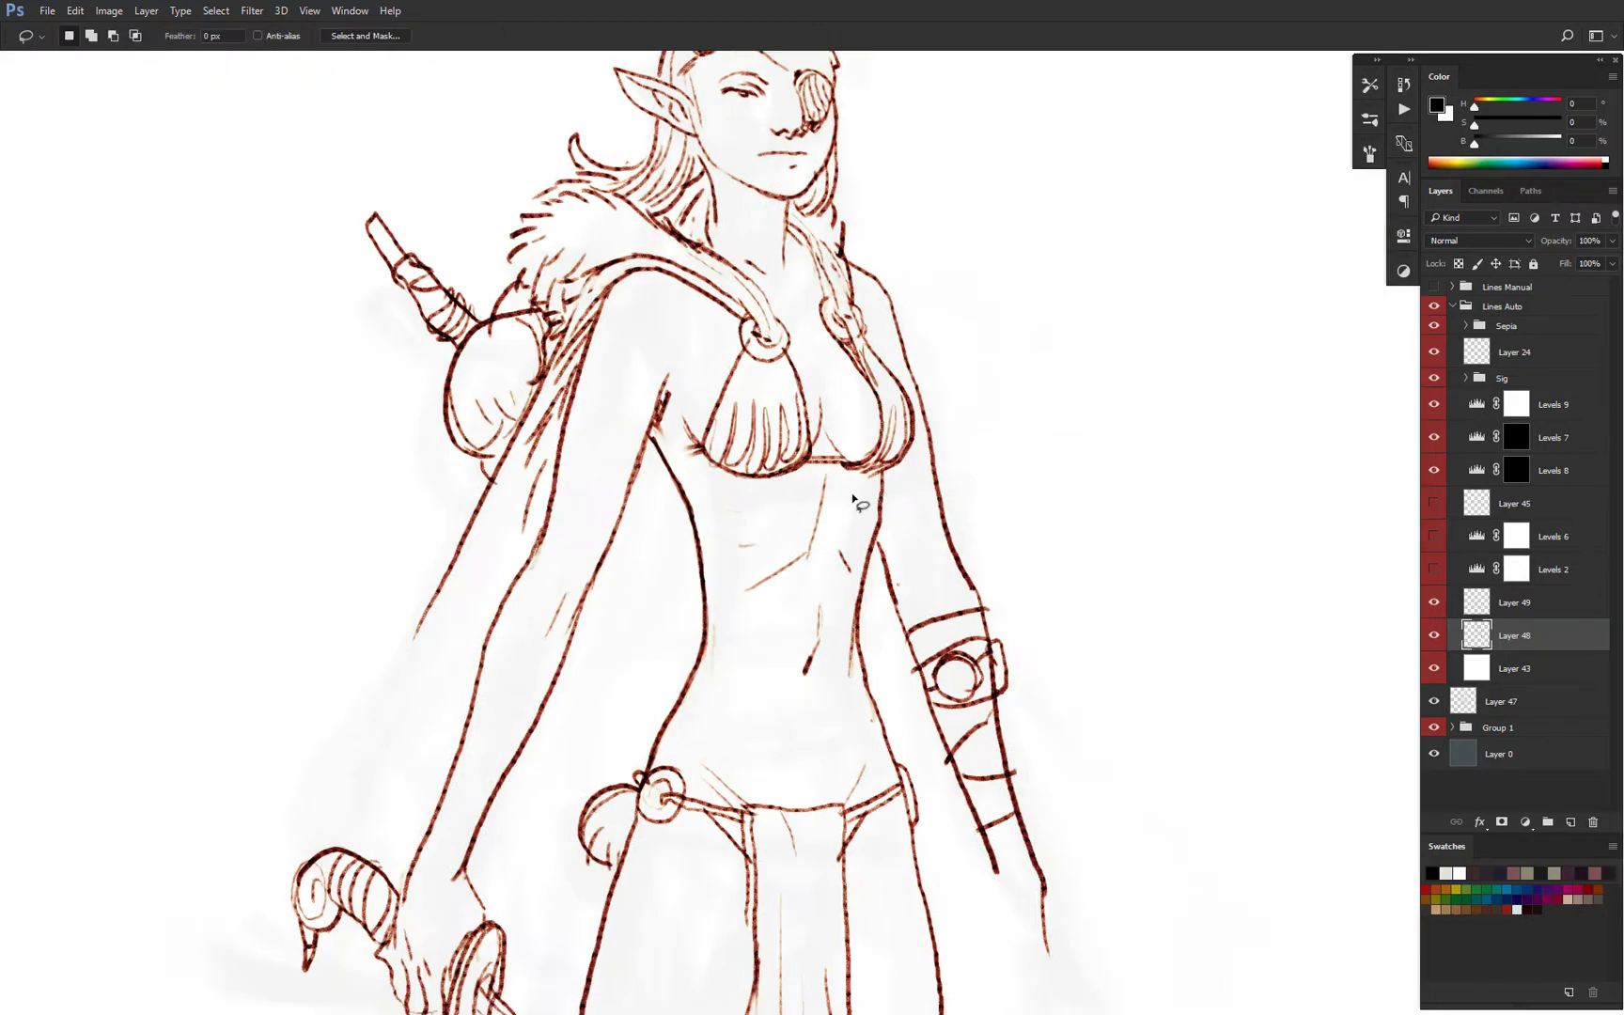
{"action": "scroll", "coordinate": [858, 504], "scroll_direction": "down", "scroll_amount": 4}
{"action": "left_click_drag", "start_coordinate": [887, 449], "coordinate": [893, 454]}
{"action": "key", "text": "ctrl+t"}
{"action": "left_click_drag", "start_coordinate": [852, 870], "coordinate": [852, 825]}
{"action": "key", "text": "Return"}
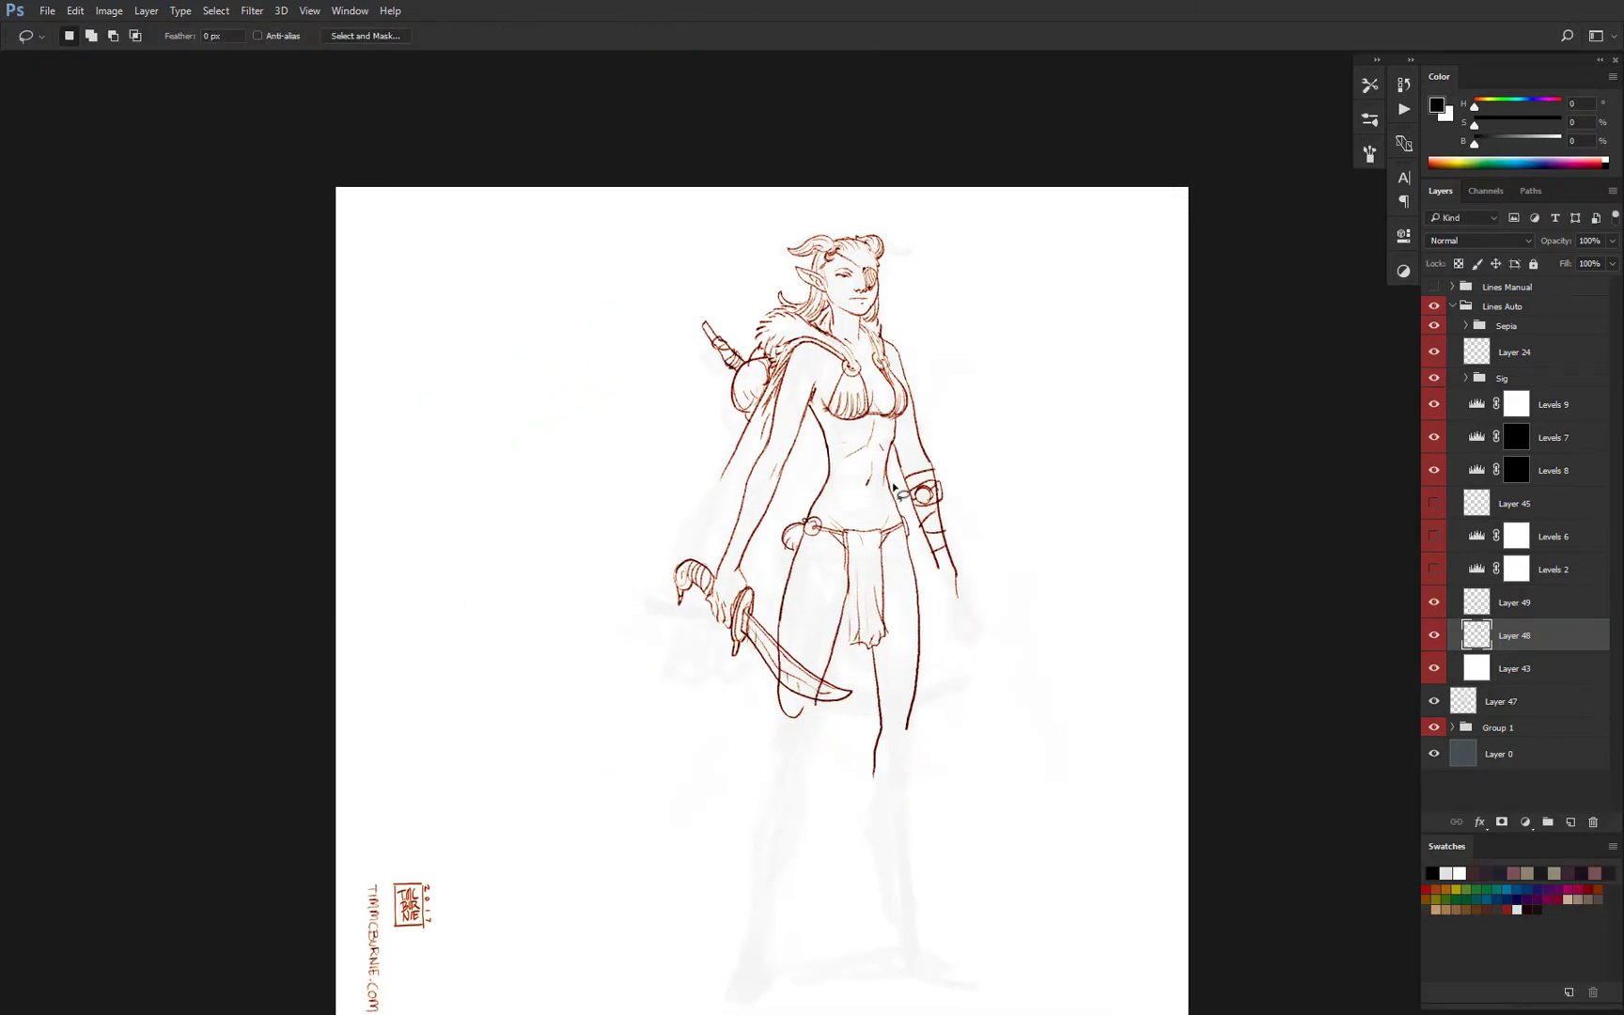
{"action": "key", "text": "ctrl+t"}
{"action": "key", "text": "Return"}
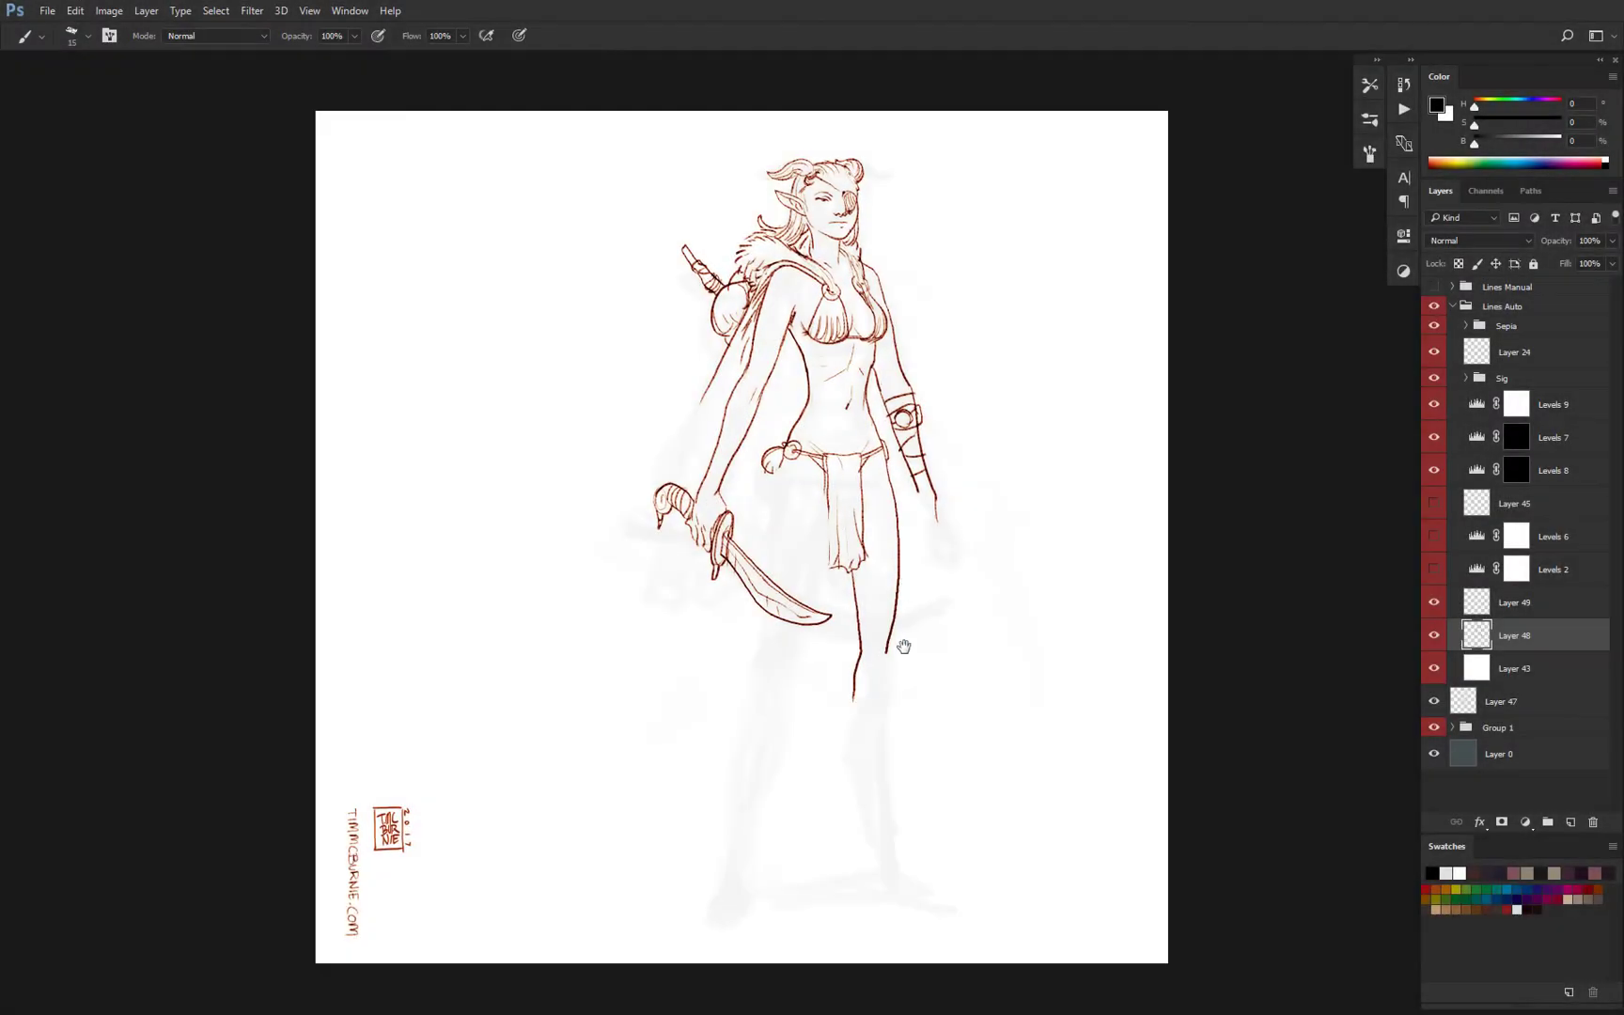
Rework the far leg's knee contours and try a longer outer line down to the calf.
{"action": "scroll", "coordinate": [849, 707], "scroll_direction": "up", "scroll_amount": 2}
{"action": "key", "text": "ctrl+z"}
{"action": "mouse_move", "coordinate": [854, 643]}
{"action": "left_mouse_down"}
{"action": "mouse_move", "coordinate": [848, 703]}
{"action": "mouse_move", "coordinate": [884, 740]}
{"action": "mouse_move", "coordinate": [859, 605]}
{"action": "mouse_move", "coordinate": [894, 695]}
{"action": "left_mouse_up"}
{"action": "key", "text": "ctrl+alt+z"}
{"action": "key", "text": "ctrl+alt+z"}
{"action": "key", "text": "ctrl+alt+z"}
{"action": "key", "text": "ctrl+alt+z"}
{"action": "key", "text": "e"}
{"action": "key", "text": "b"}
{"action": "key", "text": "e"}
{"action": "key", "text": "b"}
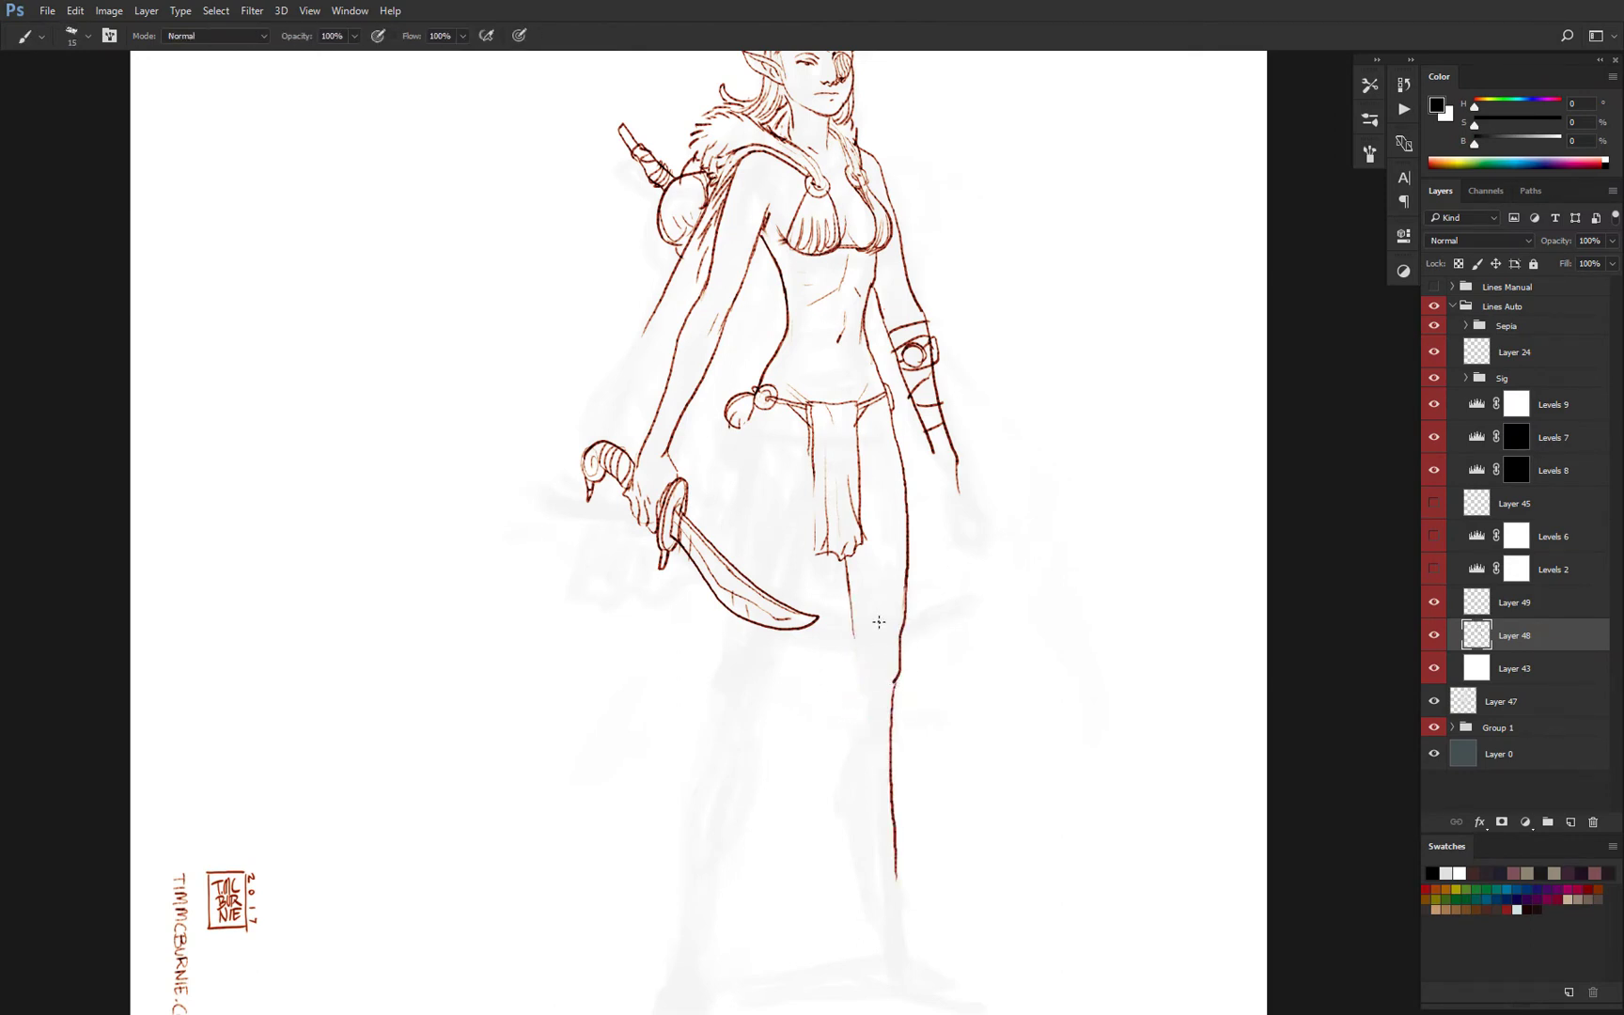
{"action": "key", "text": "ctrl+z"}
Redraw the near leg from the hip past the knee, with a band and ragged fur cuff around the calf.
{"action": "scroll", "coordinate": [879, 621], "scroll_direction": "down", "scroll_amount": 2}
{"action": "left_click_drag", "start_coordinate": [754, 289], "coordinate": [737, 444]}
{"action": "left_click_drag", "start_coordinate": [806, 398], "coordinate": [745, 660]}
{"action": "left_click", "coordinate": [785, 613], "text": "alt"}
{"action": "left_click", "coordinate": [761, 639], "text": "ctrl"}
{"action": "left_click_drag", "start_coordinate": [753, 596], "coordinate": [720, 635]}
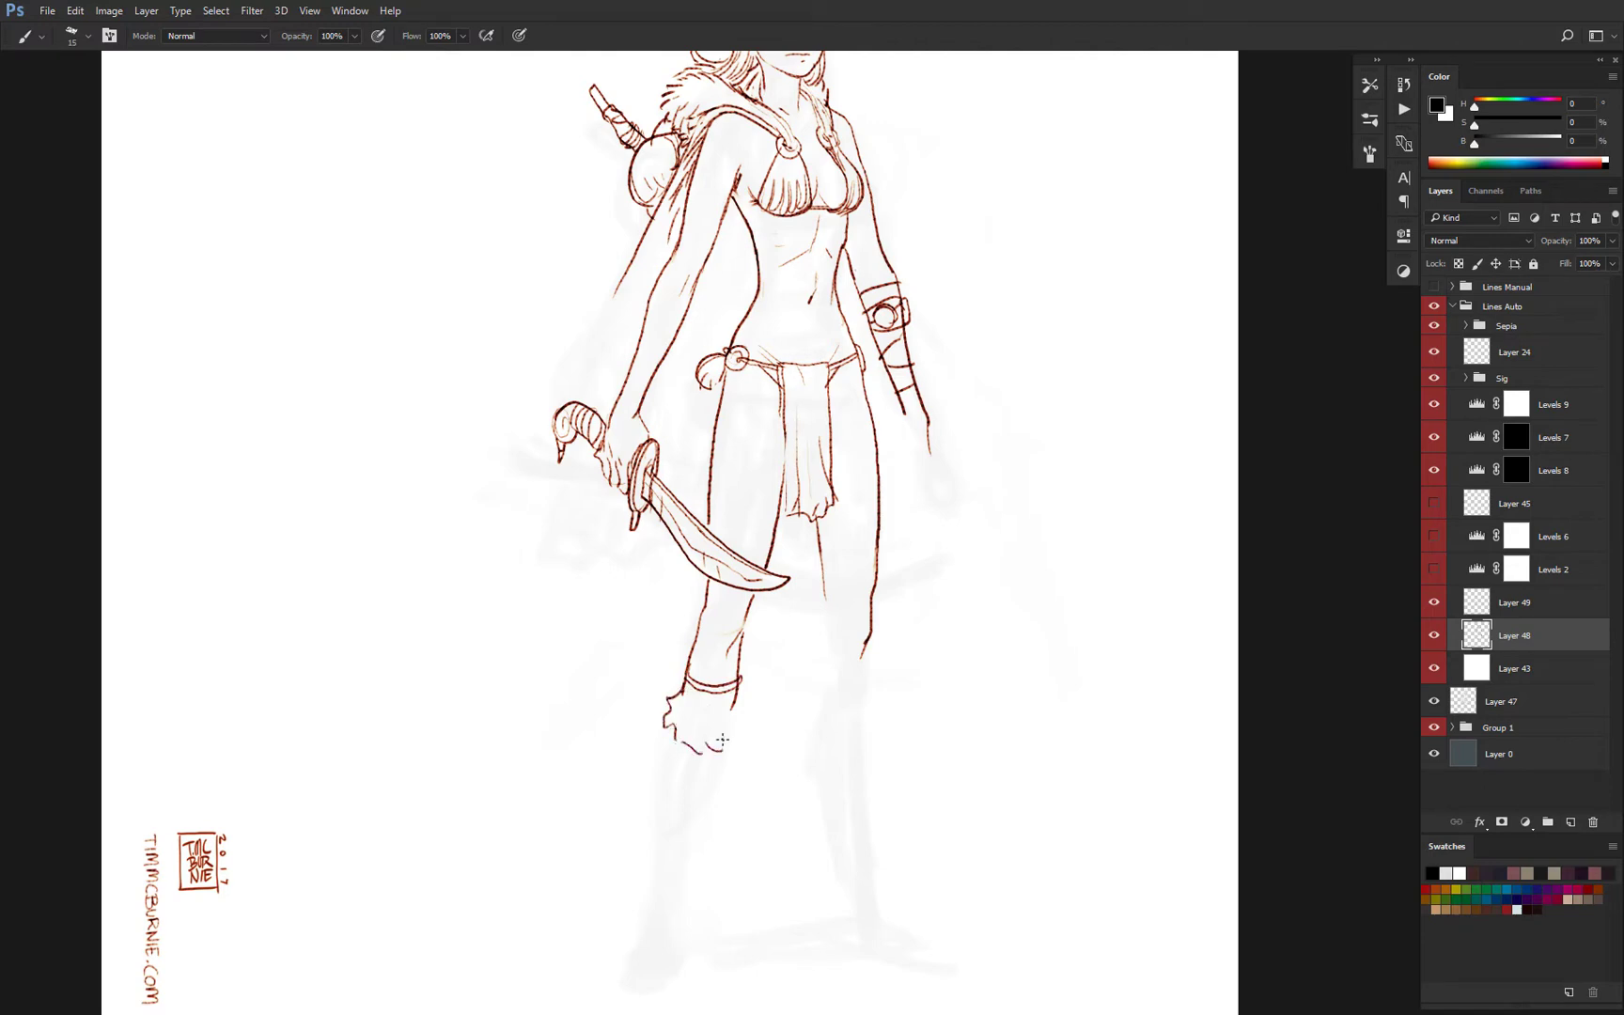
Complete the fur cuff's ragged edge and add a second band line and a crease below the near knee.
{"action": "left_click_drag", "start_coordinate": [686, 704], "coordinate": [735, 711]}
{"action": "left_click_drag", "start_coordinate": [710, 628], "coordinate": [713, 641]}
{"action": "scroll", "coordinate": [751, 643], "scroll_direction": "down", "scroll_amount": 3}
{"action": "scroll", "coordinate": [752, 441], "scroll_direction": "up", "scroll_amount": 4}
{"action": "scroll", "coordinate": [794, 571], "scroll_direction": "down", "scroll_amount": 4}
{"action": "scroll", "coordinate": [775, 751], "scroll_direction": "up", "scroll_amount": 3}
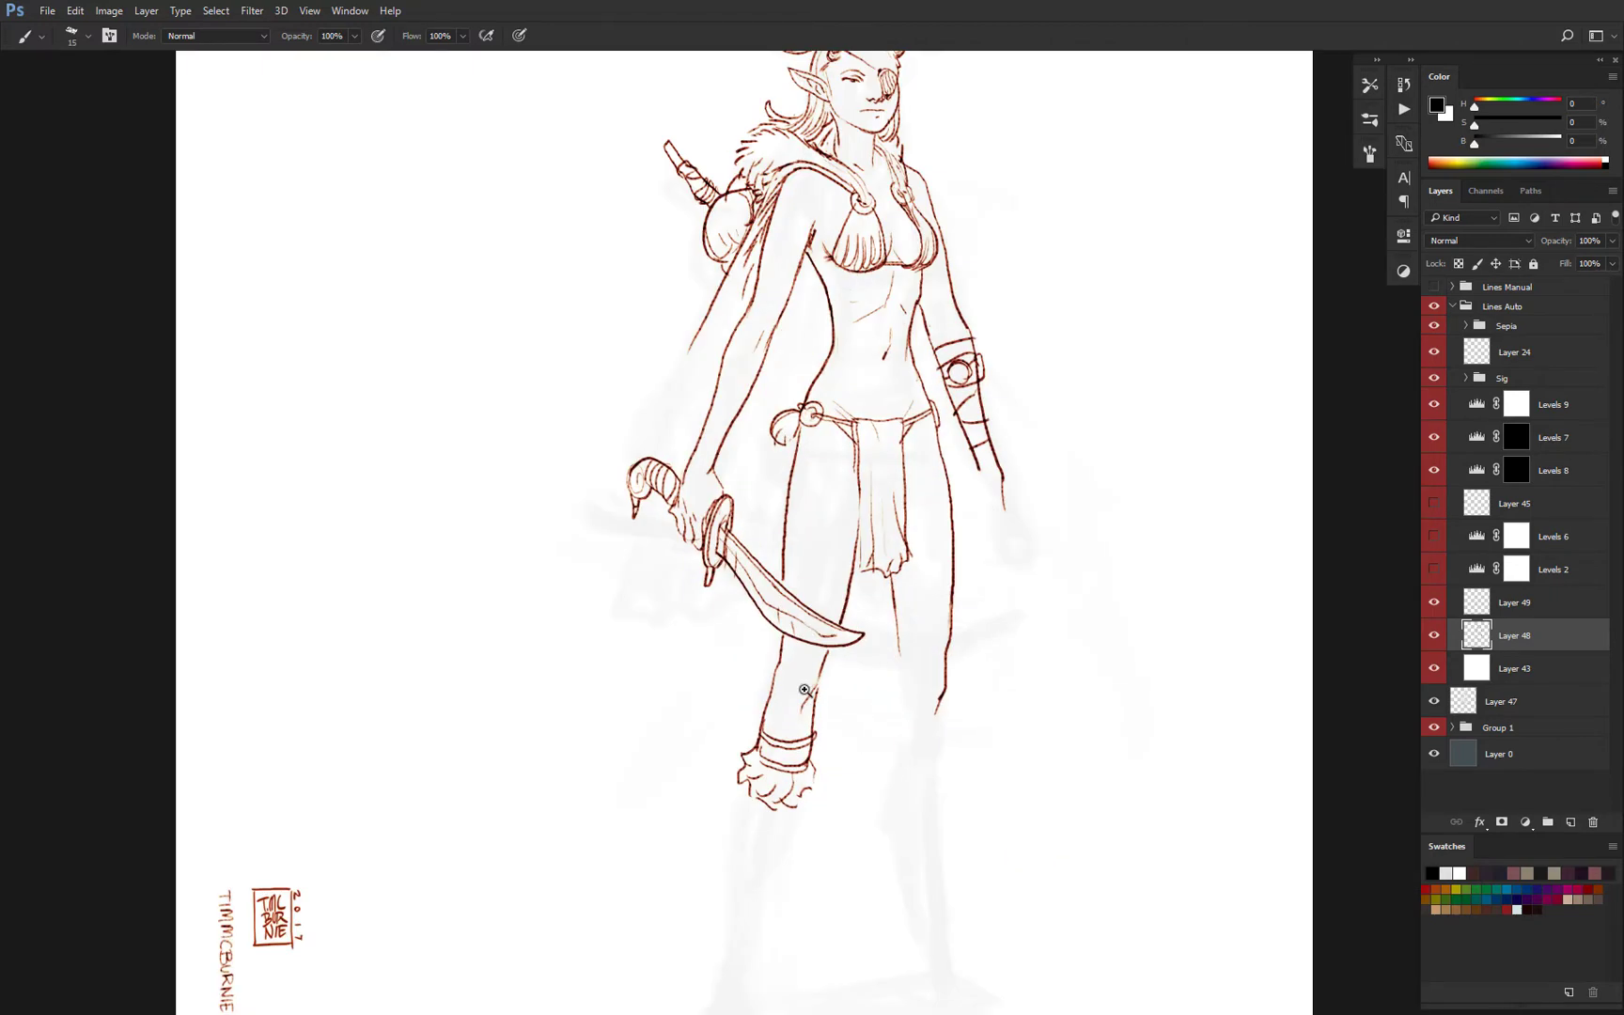
Smooth the far leg's outer knee line and redraw its inner contour down to the shin.
{"action": "mouse_move", "coordinate": [917, 689]}
{"action": "left_mouse_down"}
{"action": "mouse_move", "coordinate": [894, 642]}
{"action": "mouse_move", "coordinate": [931, 551]}
{"action": "mouse_move", "coordinate": [917, 656]}
{"action": "left_mouse_up"}
{"action": "key", "text": "e"}
{"action": "key", "text": "b"}
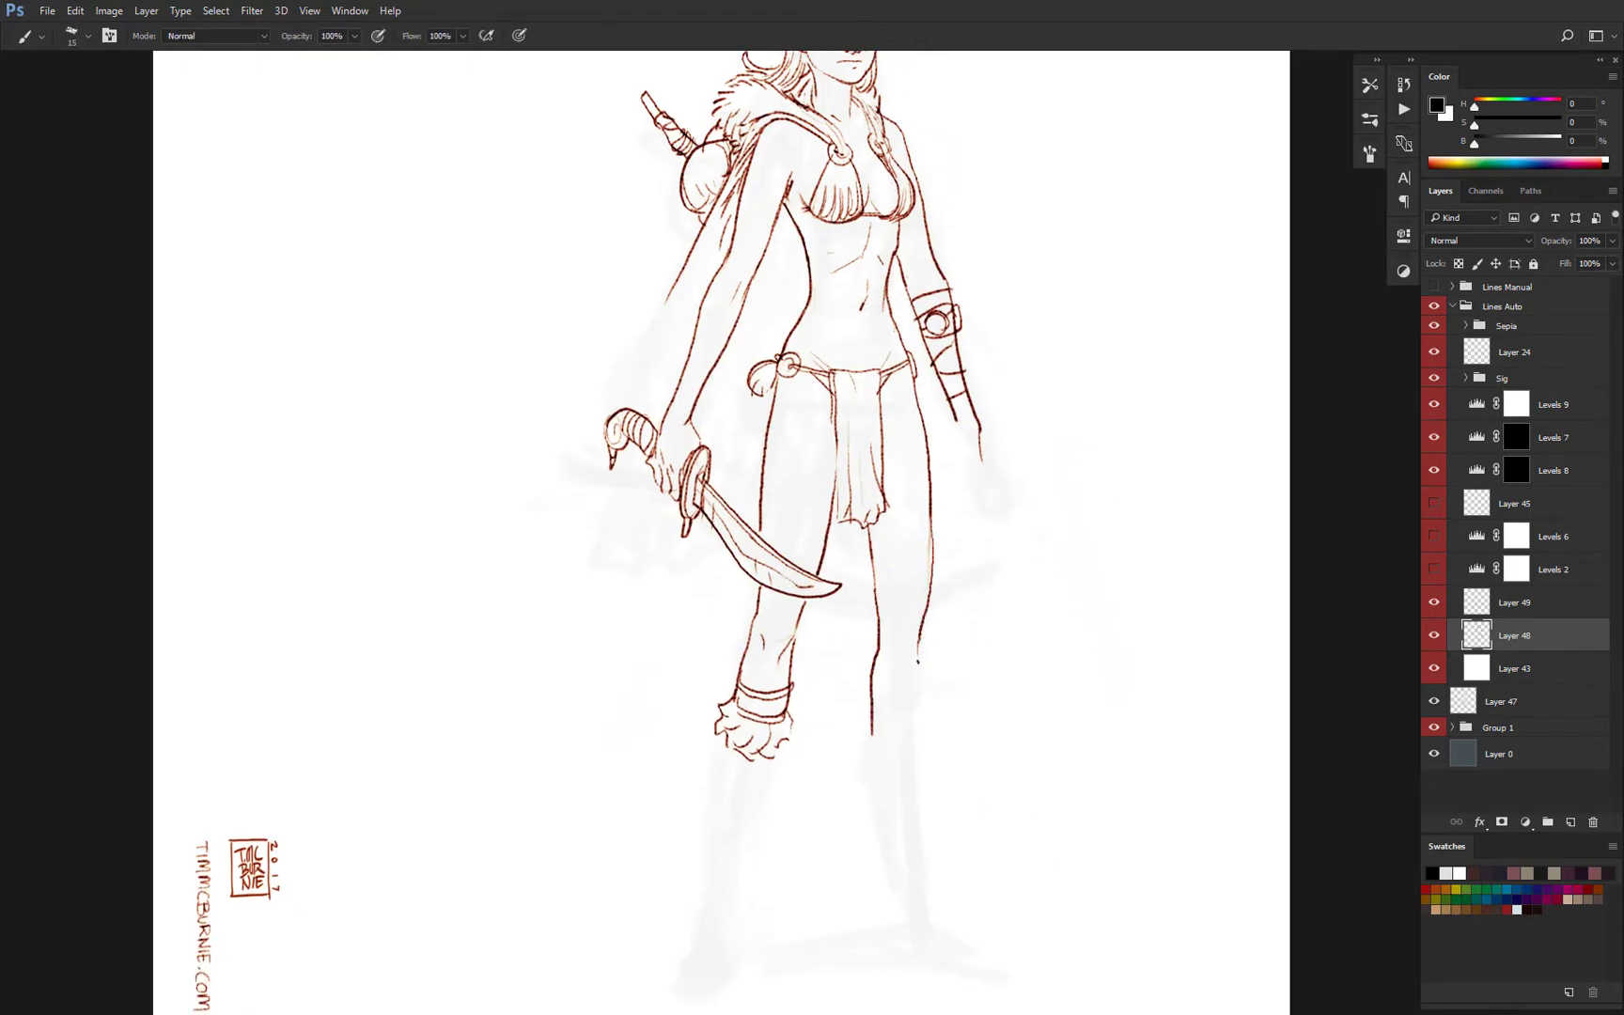
{"action": "left_click_drag", "start_coordinate": [870, 534], "coordinate": [878, 627]}
{"action": "mouse_move", "coordinate": [861, 528]}
{"action": "left_mouse_down"}
{"action": "mouse_move", "coordinate": [878, 635]}
{"action": "mouse_move", "coordinate": [844, 567]}
{"action": "mouse_move", "coordinate": [855, 589]}
{"action": "left_mouse_up"}
Reinforce the loincloth's edge beside the near leg and connect the near inner thigh line to it.
{"action": "key", "text": "ctrl+plus"}
{"action": "key", "text": "e"}
{"action": "key", "text": "b"}
{"action": "mouse_move", "coordinate": [844, 513]}
{"action": "left_mouse_down"}
{"action": "mouse_move", "coordinate": [848, 608]}
{"action": "mouse_move", "coordinate": [835, 567]}
{"action": "left_mouse_up"}
{"action": "mouse_move", "coordinate": [833, 474]}
{"action": "left_mouse_down"}
{"action": "mouse_move", "coordinate": [834, 550]}
{"action": "mouse_move", "coordinate": [823, 522]}
{"action": "left_mouse_up"}
{"action": "scroll", "coordinate": [834, 551], "scroll_direction": "down", "scroll_amount": 3}
{"action": "scroll", "coordinate": [835, 517], "scroll_direction": "up", "scroll_amount": 4}
{"action": "key", "text": "e"}
{"action": "key", "text": "b"}
{"action": "left_click_drag", "start_coordinate": [830, 492], "coordinate": [839, 665]}
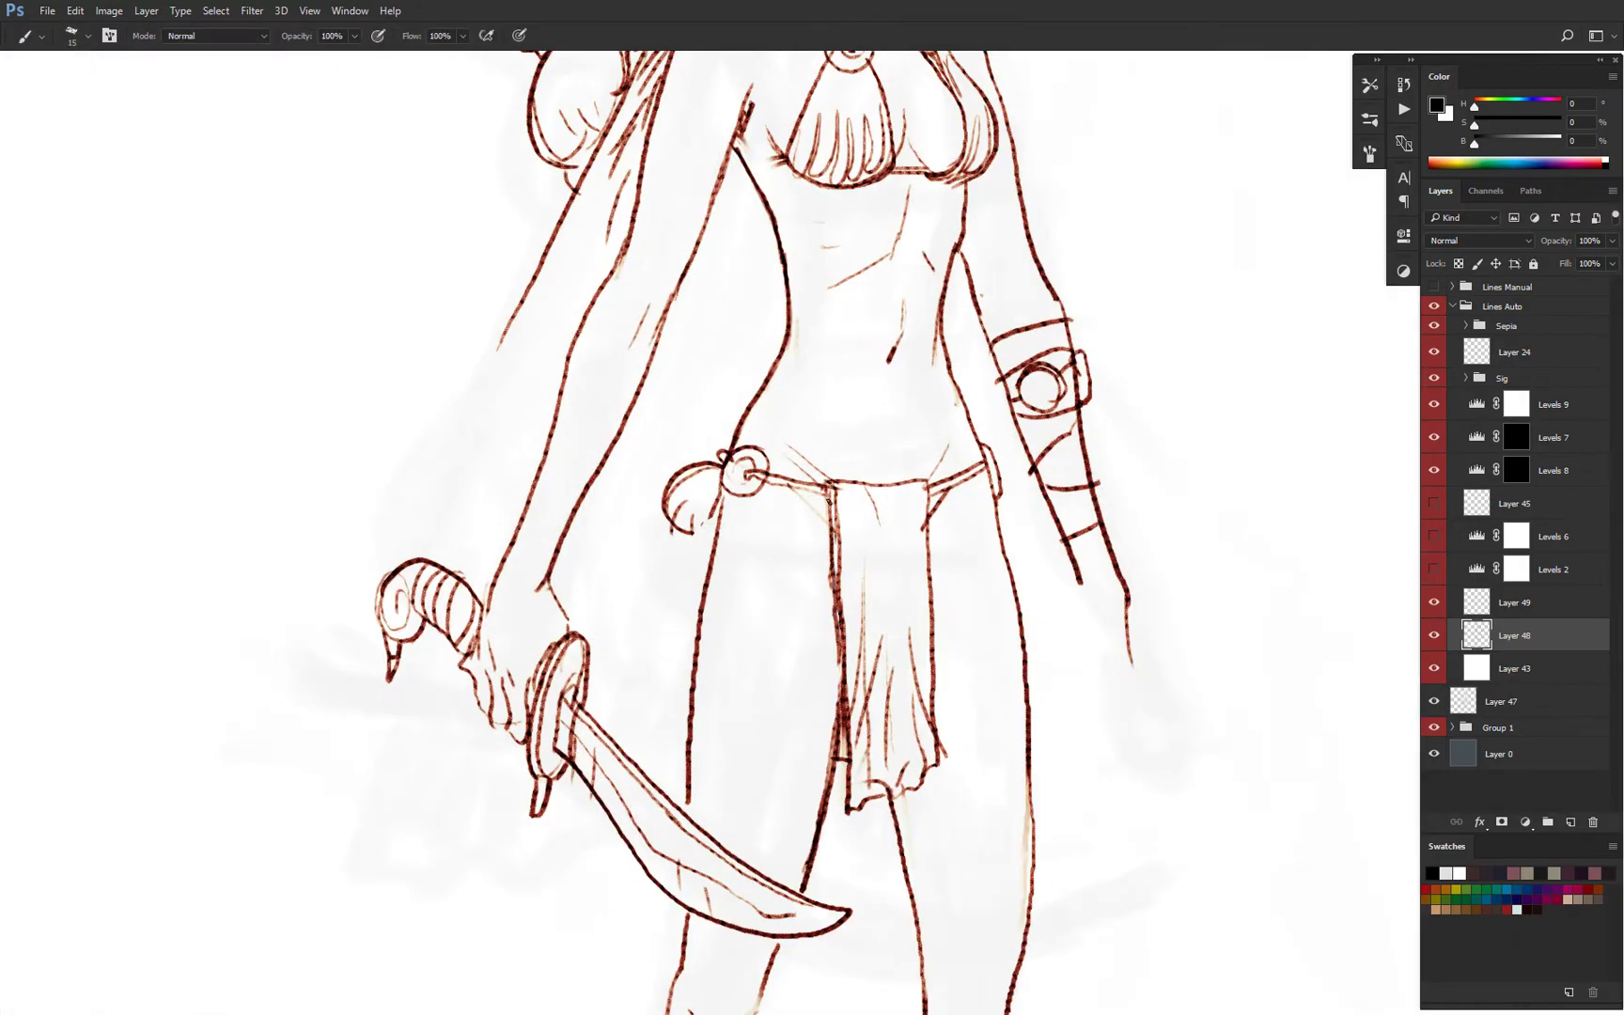
{"action": "scroll", "coordinate": [864, 479], "scroll_direction": "down", "scroll_amount": 5}
{"action": "scroll", "coordinate": [844, 446], "scroll_direction": "up", "scroll_amount": 3}
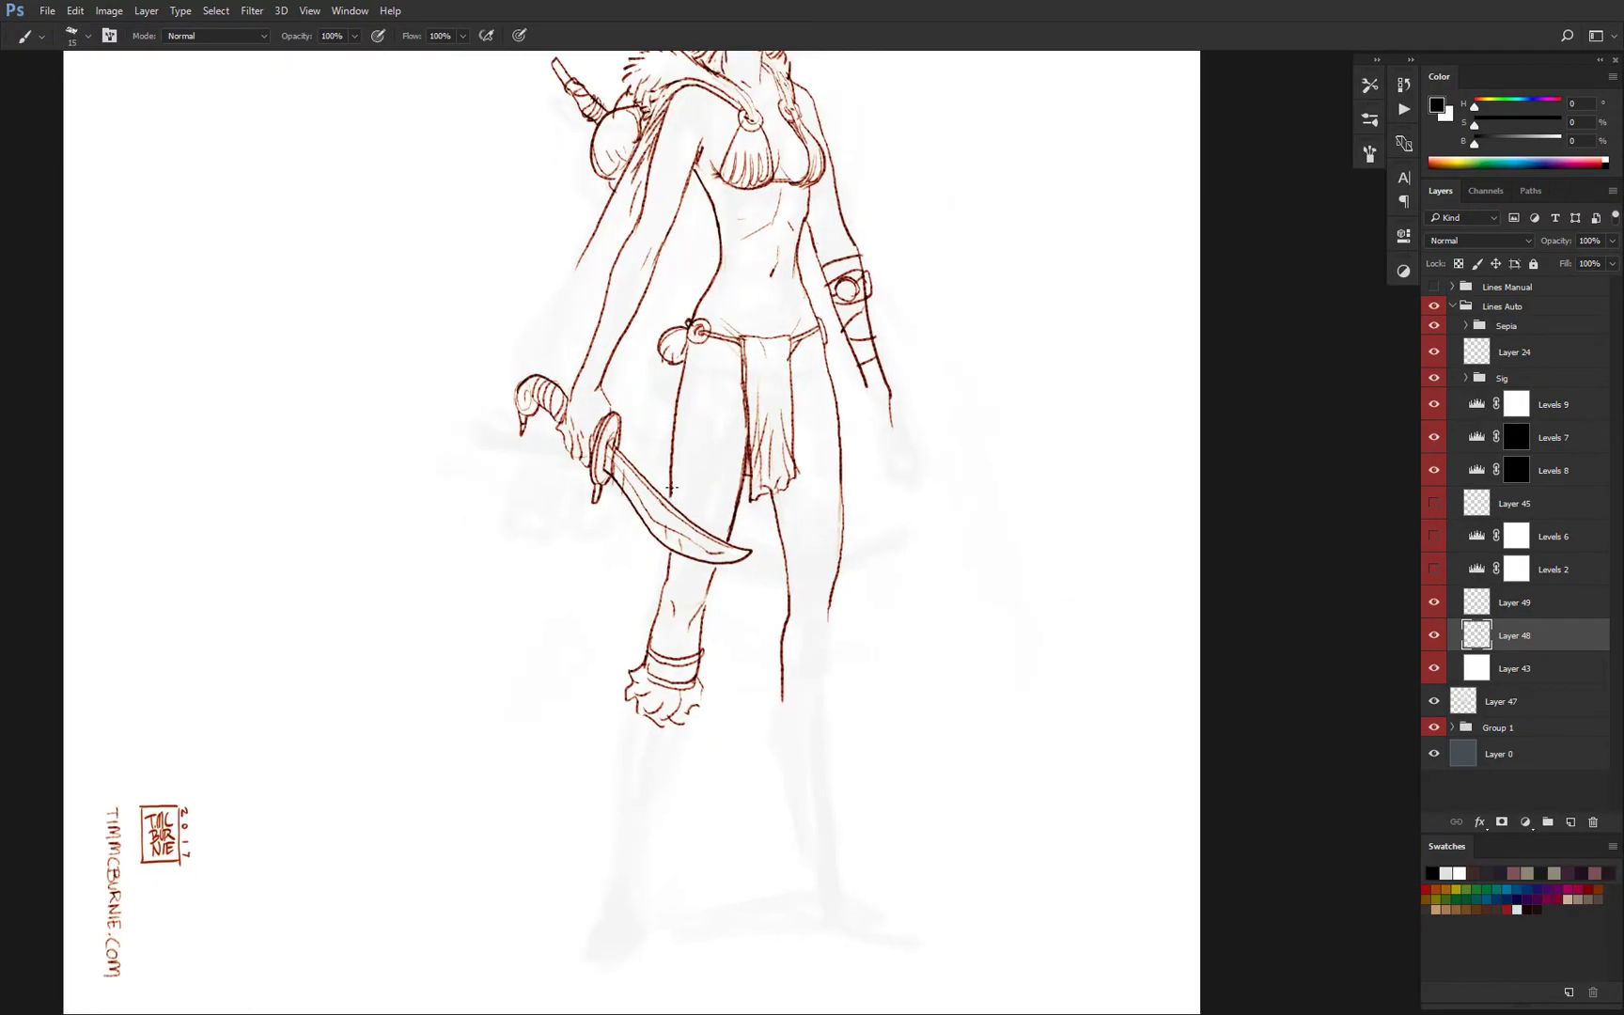
Ink the far hand with a thumb and relaxed fingers below the wrapped forearm, and close the wrapping at the wrist.
{"action": "left_click_drag", "start_coordinate": [708, 590], "coordinate": [601, 696]}
{"action": "key", "text": "ctrl+plus"}
{"action": "key", "text": "e"}
{"action": "left_click_drag", "start_coordinate": [827, 500], "coordinate": [838, 528]}
{"action": "key", "text": "b"}
{"action": "left_click_drag", "start_coordinate": [800, 473], "coordinate": [791, 528]}
{"action": "left_click_drag", "start_coordinate": [835, 484], "coordinate": [845, 608]}
{"action": "left_click_drag", "start_coordinate": [830, 567], "coordinate": [829, 616]}
{"action": "left_click_drag", "start_coordinate": [822, 514], "coordinate": [819, 564]}
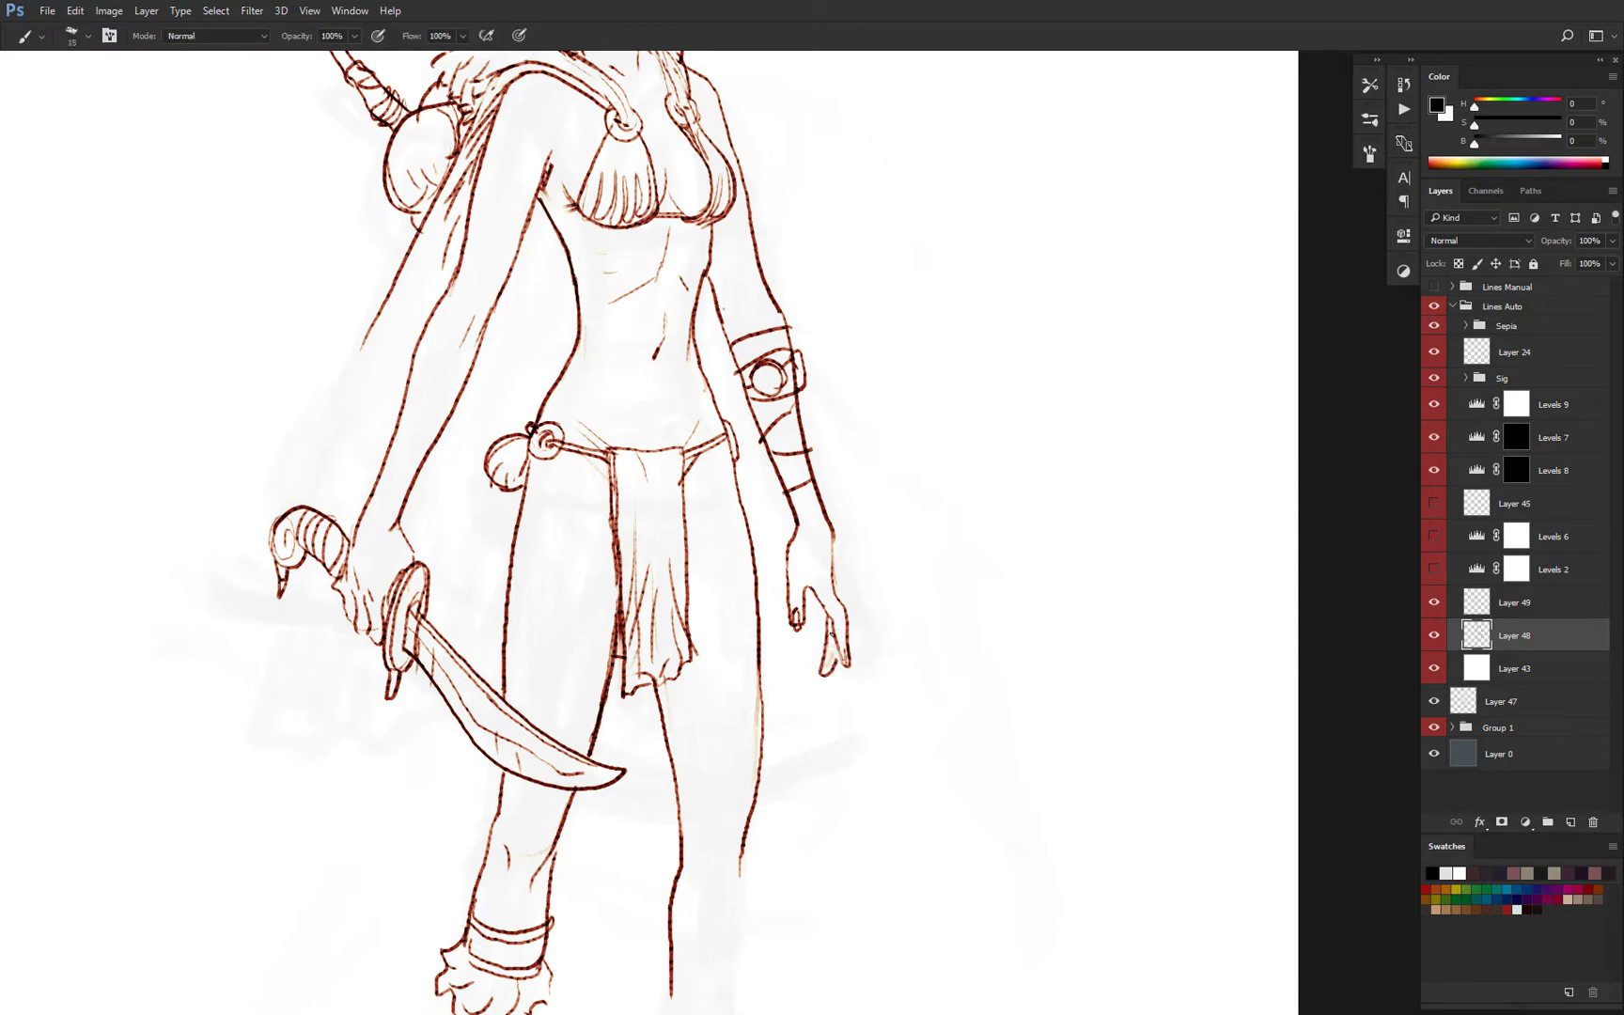
{"action": "scroll", "coordinate": [867, 576], "scroll_direction": "down", "scroll_amount": 5}
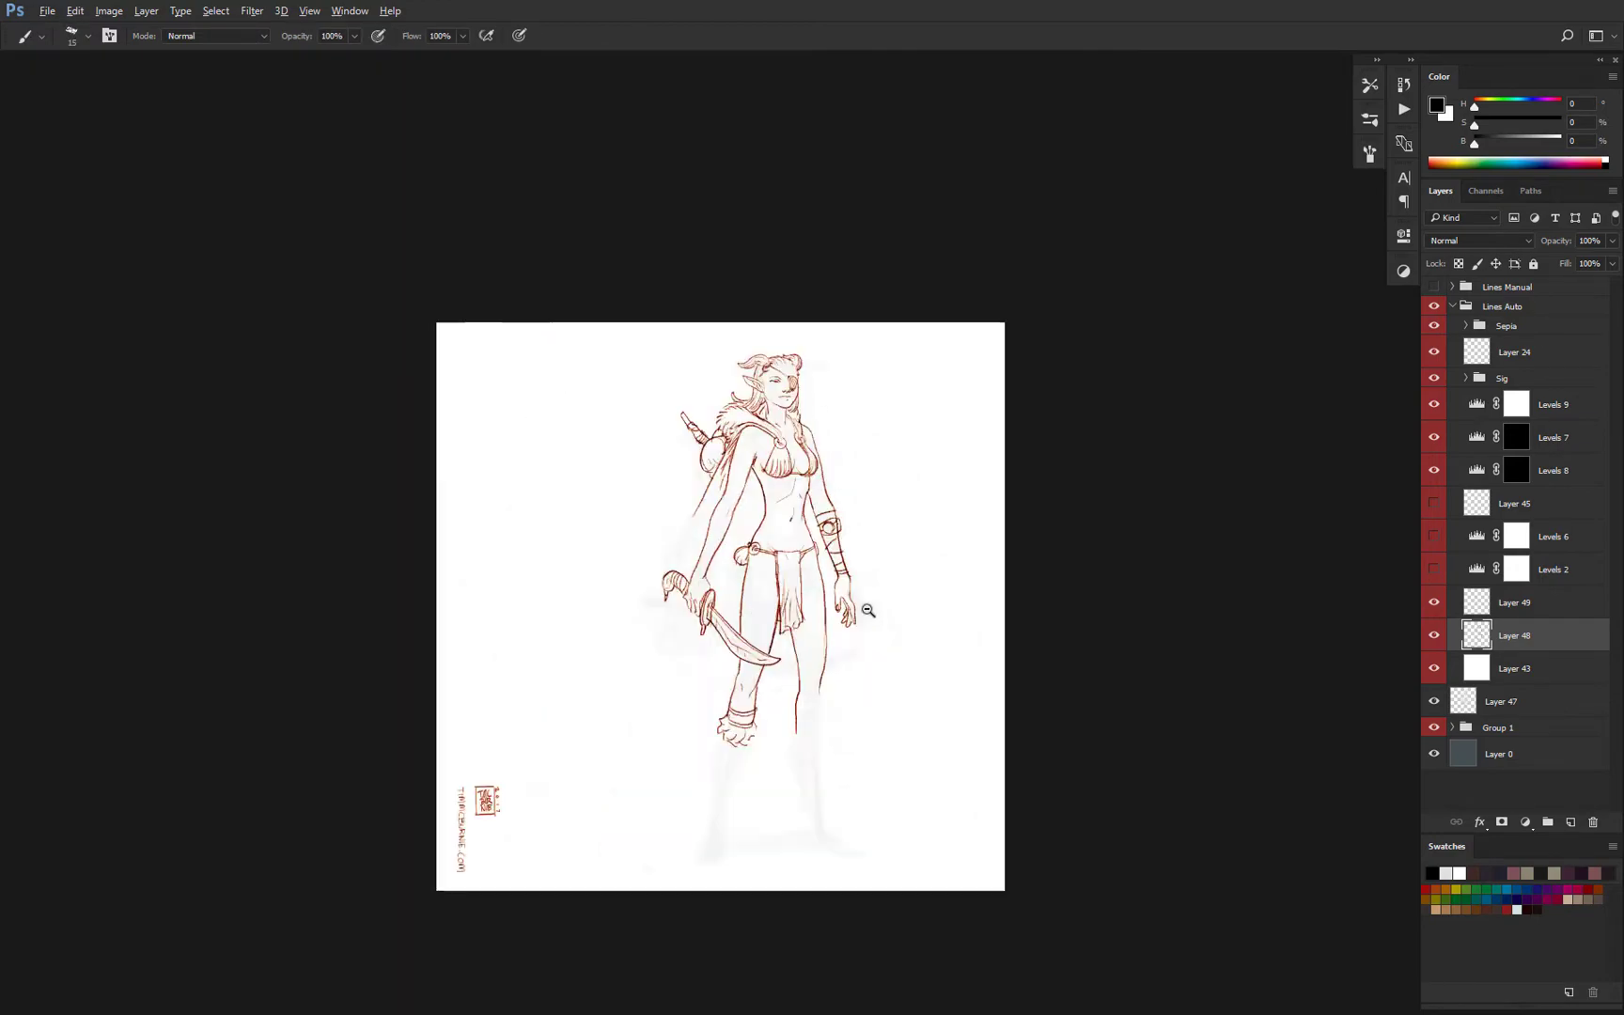
{"action": "scroll", "coordinate": [803, 493], "scroll_direction": "up", "scroll_amount": 5}
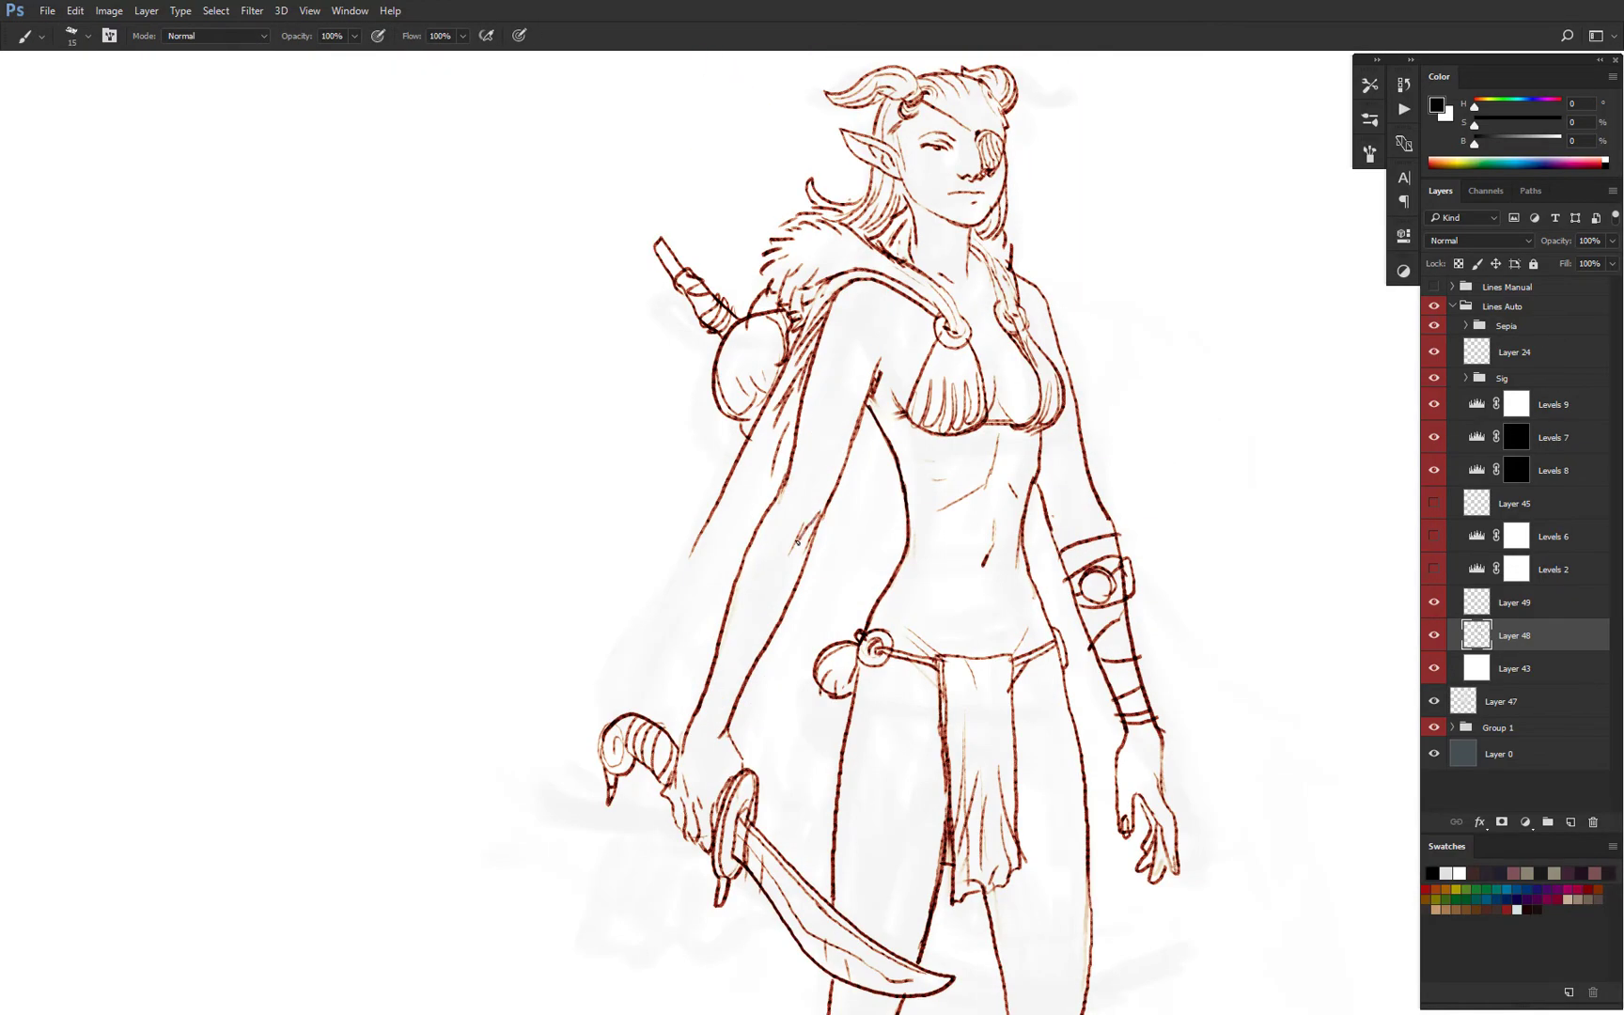
Draw a broad belt slanting across the hips from the hip ring, redoing its edges and rounding its far end.
{"action": "scroll", "coordinate": [796, 542], "scroll_direction": "down", "scroll_amount": 5}
{"action": "scroll", "coordinate": [725, 598], "scroll_direction": "up", "scroll_amount": 6}
{"action": "scroll", "coordinate": [886, 516], "scroll_direction": "down", "scroll_amount": 1}
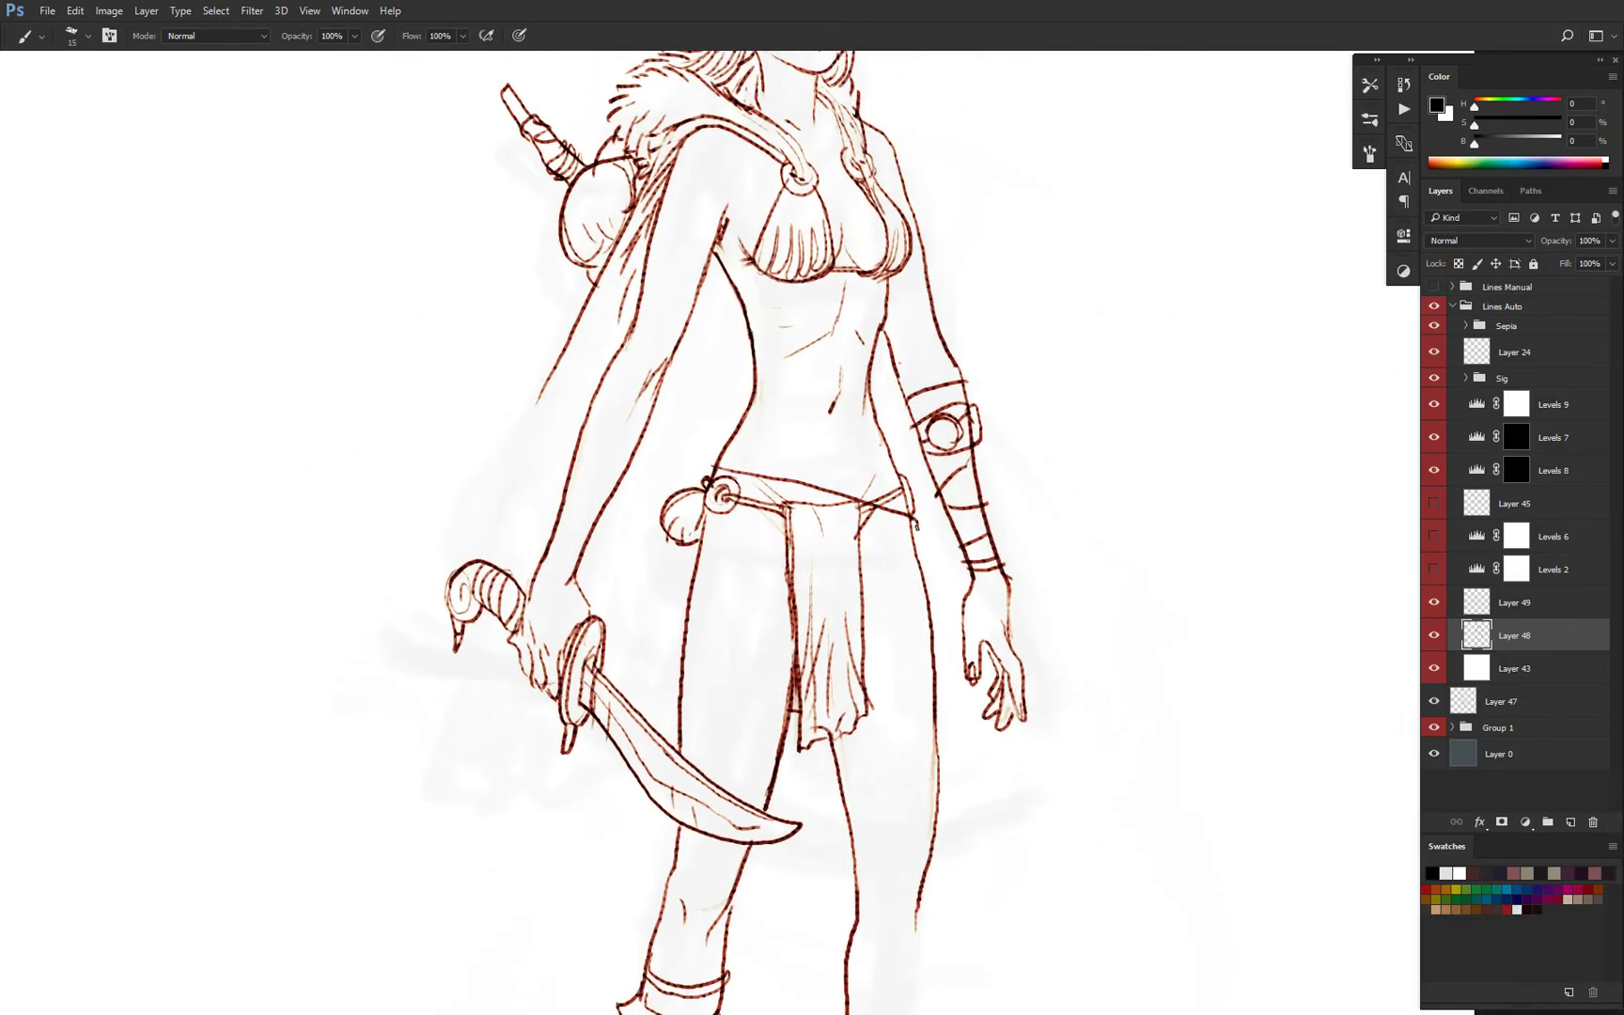
{"action": "scroll", "coordinate": [916, 526], "scroll_direction": "down", "scroll_amount": 5}
{"action": "scroll", "coordinate": [960, 552], "scroll_direction": "up", "scroll_amount": 6}
{"action": "key", "text": "ctrl+z"}
{"action": "left_click_drag", "start_coordinate": [727, 498], "coordinate": [968, 577]}
{"action": "key", "text": "ctrl+z"}
{"action": "left_click_drag", "start_coordinate": [697, 469], "coordinate": [685, 484]}
{"action": "left_click_drag", "start_coordinate": [977, 552], "coordinate": [966, 580]}
Lasso and delete the stray lines at the belt's far end.
{"action": "key", "text": "l"}
{"action": "mouse_move", "coordinate": [953, 560]}
{"action": "left_mouse_down"}
{"action": "mouse_move", "coordinate": [853, 508]}
{"action": "mouse_move", "coordinate": [947, 556]}
{"action": "left_mouse_up"}
{"action": "key", "text": "Delete"}
{"action": "key", "text": "ctrl+d"}
{"action": "key", "text": "b"}
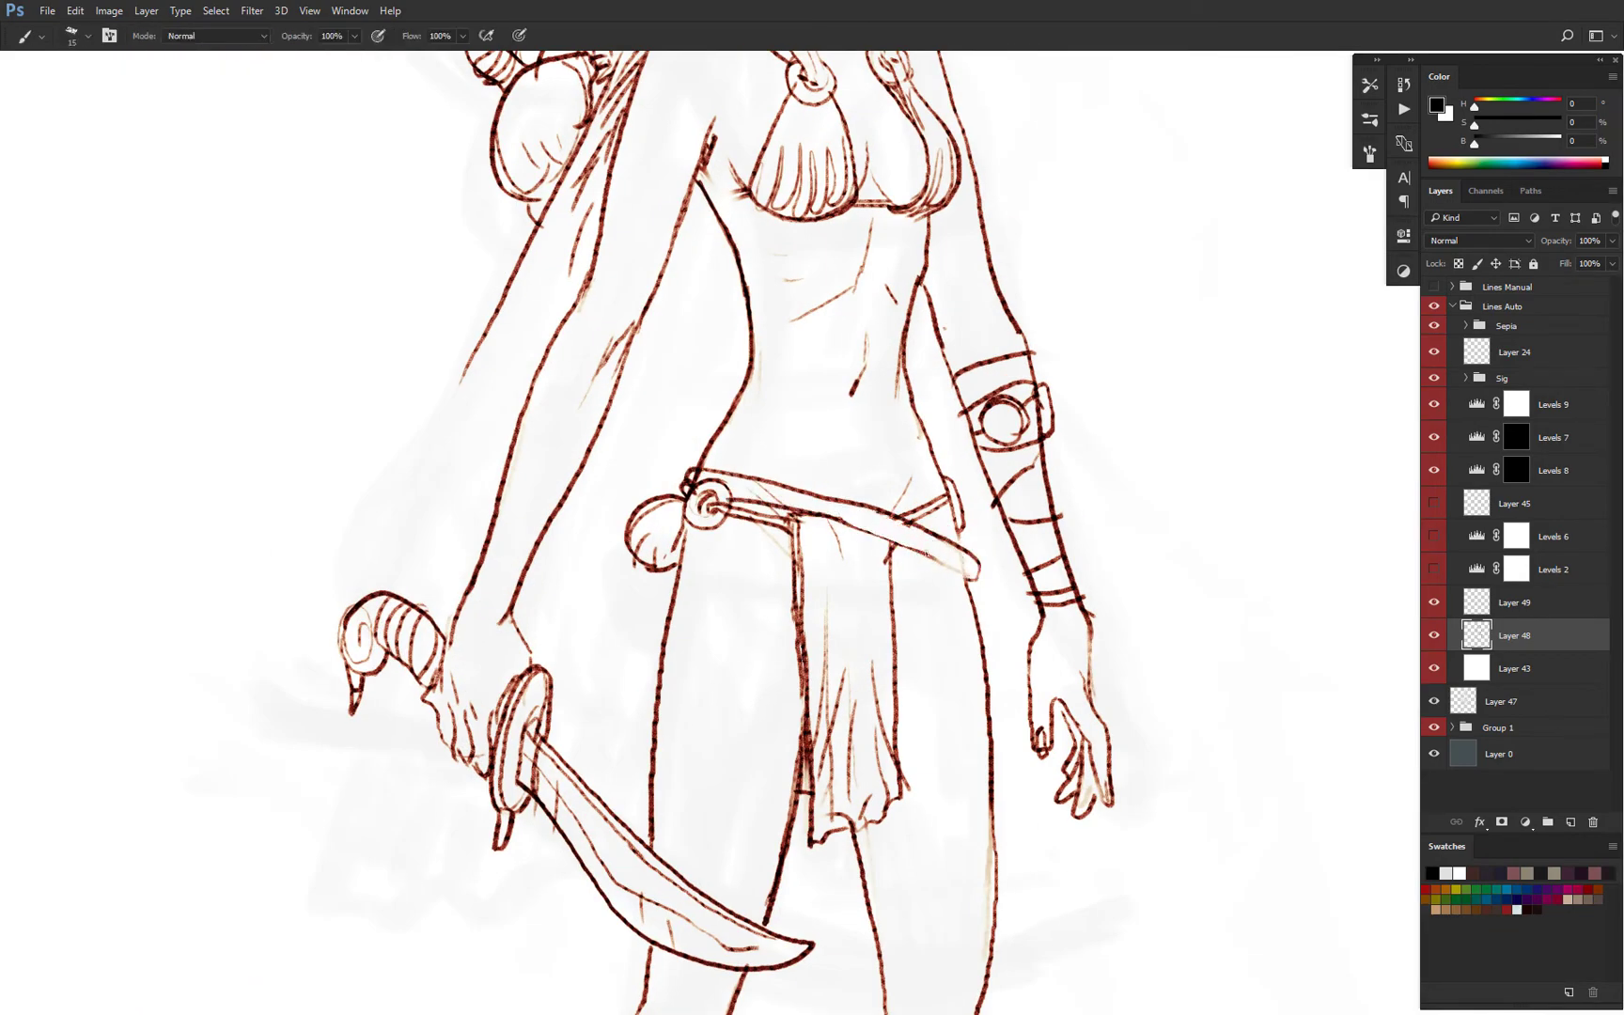
Add a short hatched strap beneath the far end of the hip belt.
{"action": "scroll", "coordinate": [696, 503], "scroll_direction": "down", "scroll_amount": 5}
{"action": "scroll", "coordinate": [945, 574], "scroll_direction": "up", "scroll_amount": 6}
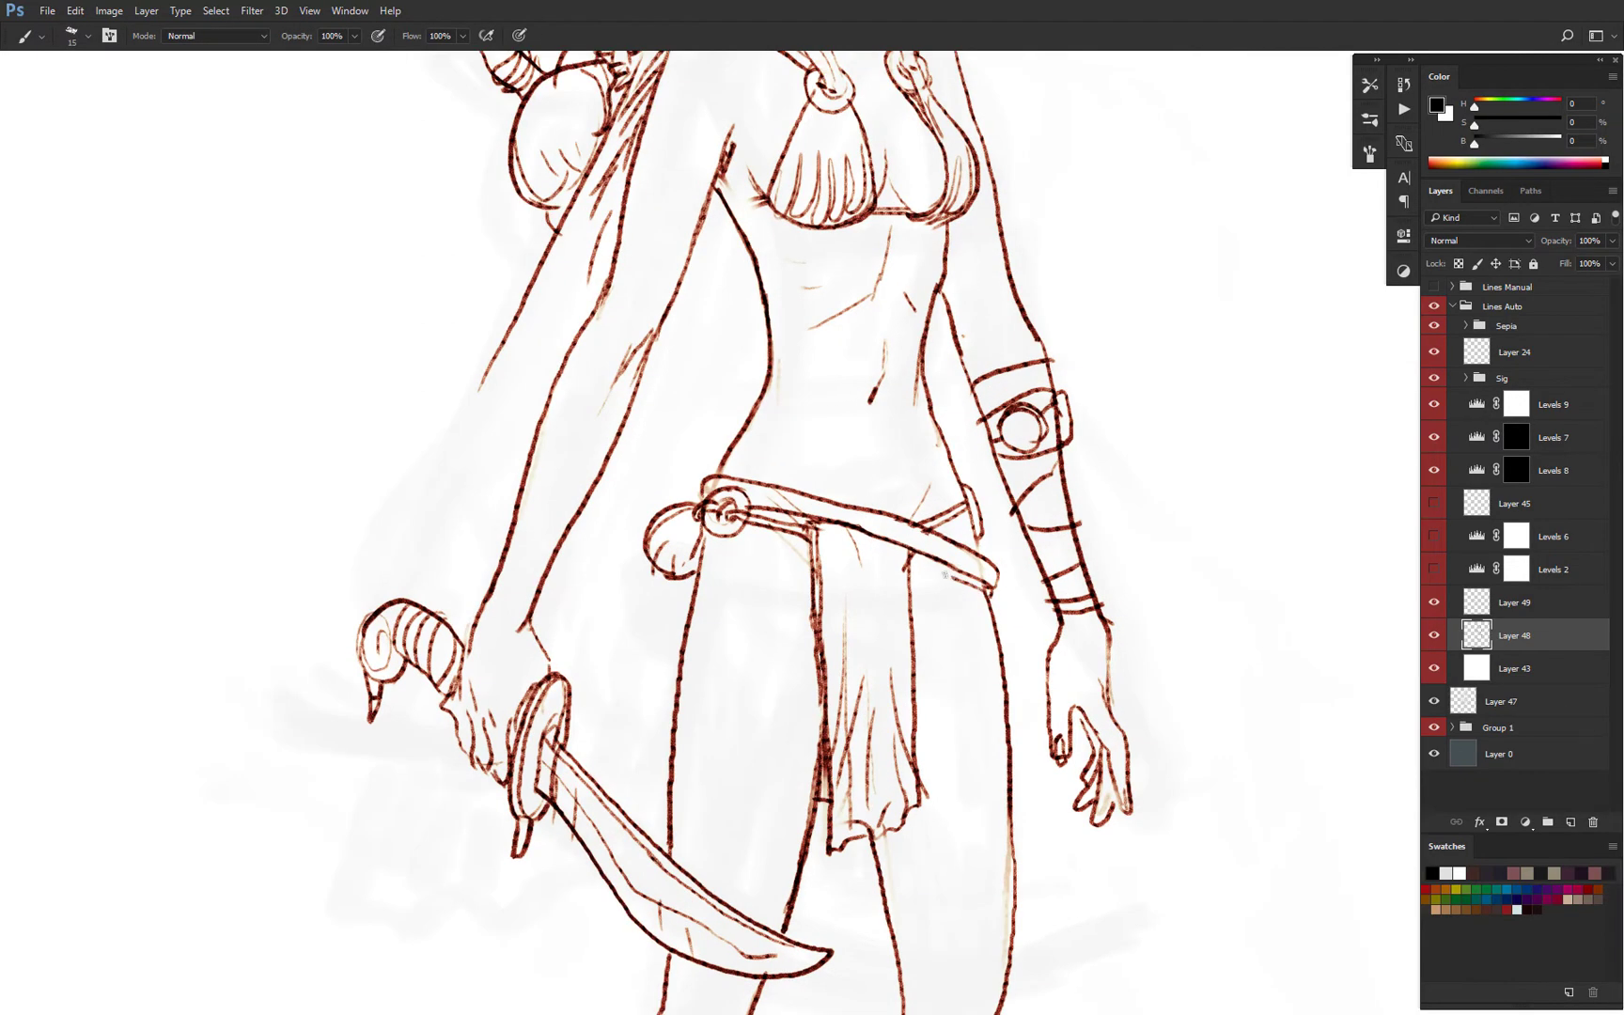
{"action": "scroll", "coordinate": [830, 516], "scroll_direction": "down", "scroll_amount": 5}
{"action": "scroll", "coordinate": [859, 525], "scroll_direction": "up", "scroll_amount": 5}
{"action": "scroll", "coordinate": [826, 550], "scroll_direction": "down", "scroll_amount": 2}
{"action": "scroll", "coordinate": [825, 551], "scroll_direction": "up", "scroll_amount": 2}
{"action": "left_click_drag", "start_coordinate": [796, 532], "coordinate": [815, 515]}
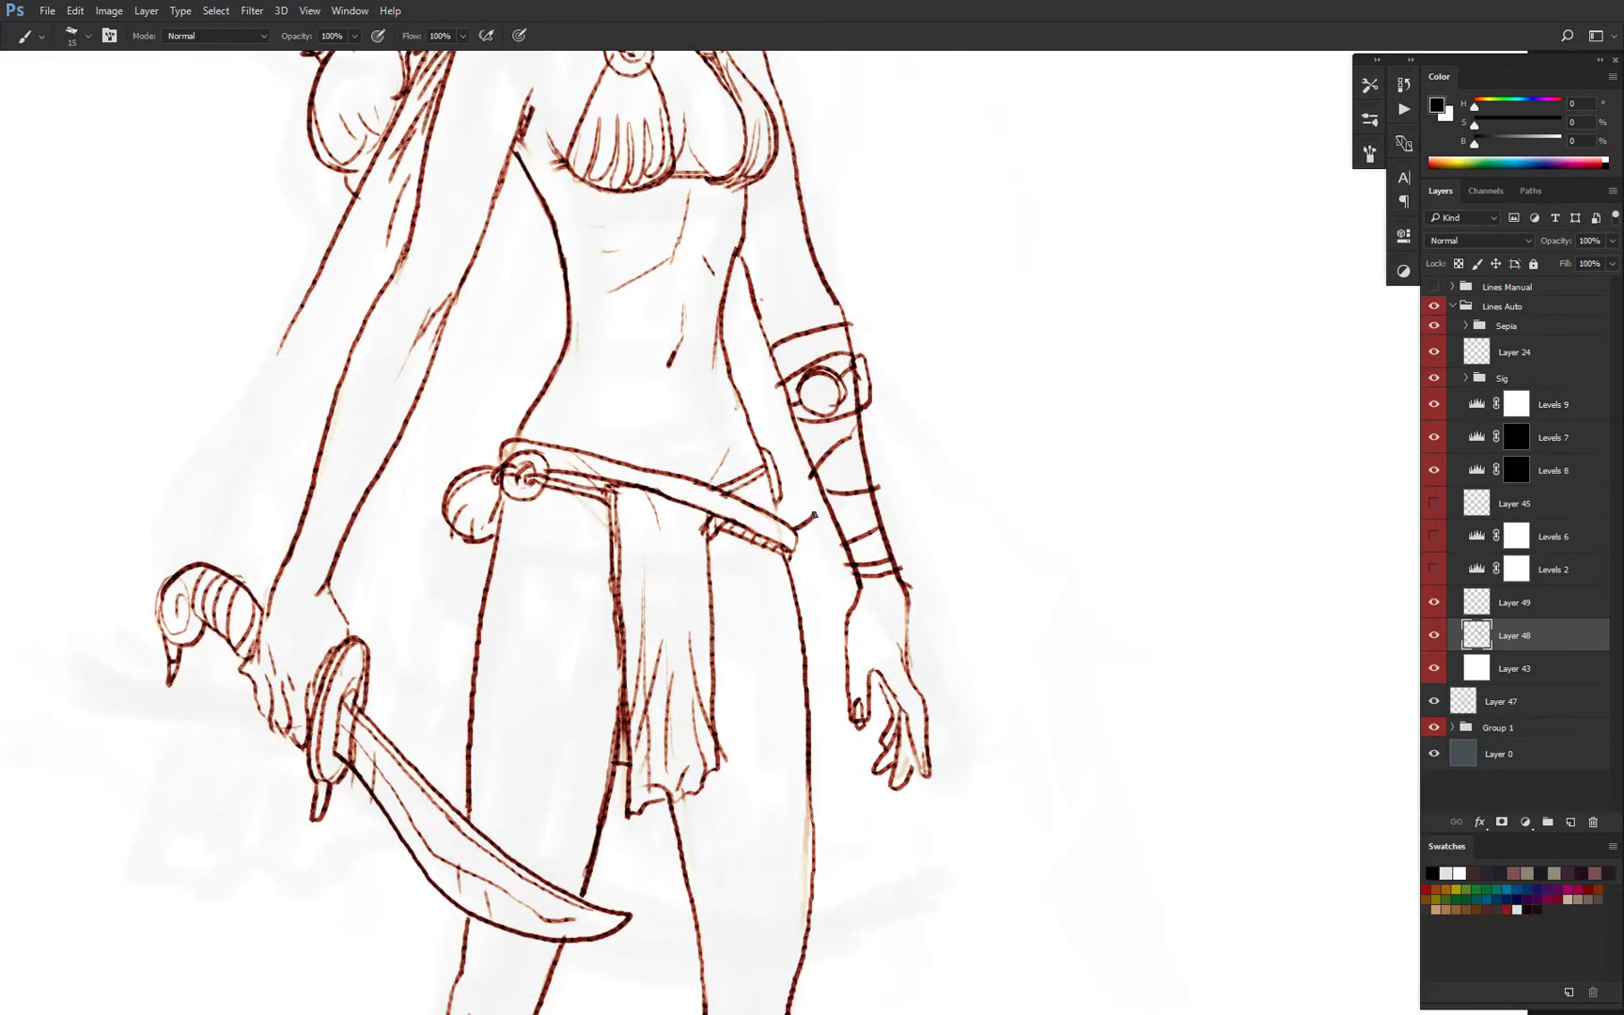
On a new layer, ink a second sword hilt at the far hip with a guard, curved wrapped grip and round pommel.
{"action": "key", "text": "ctrl+shift+alt+n"}
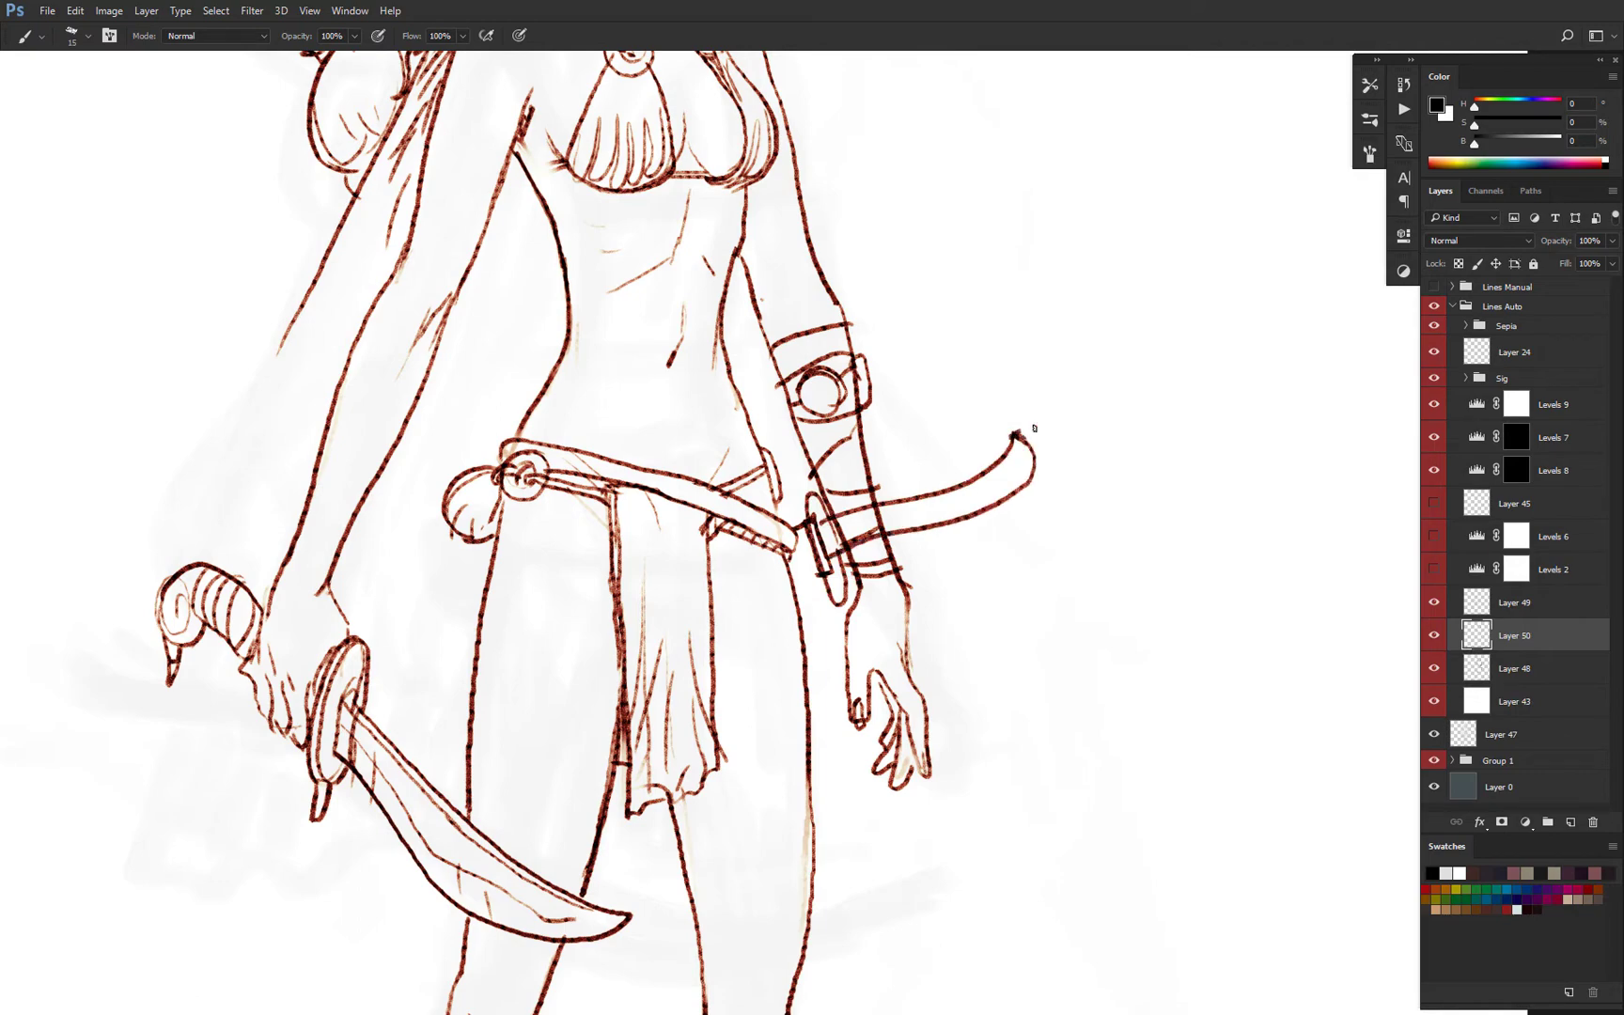
{"action": "left_click_drag", "start_coordinate": [1033, 428], "coordinate": [1008, 503]}
{"action": "left_click_drag", "start_coordinate": [799, 598], "coordinate": [821, 588]}
{"action": "left_click_drag", "start_coordinate": [751, 502], "coordinate": [753, 504]}
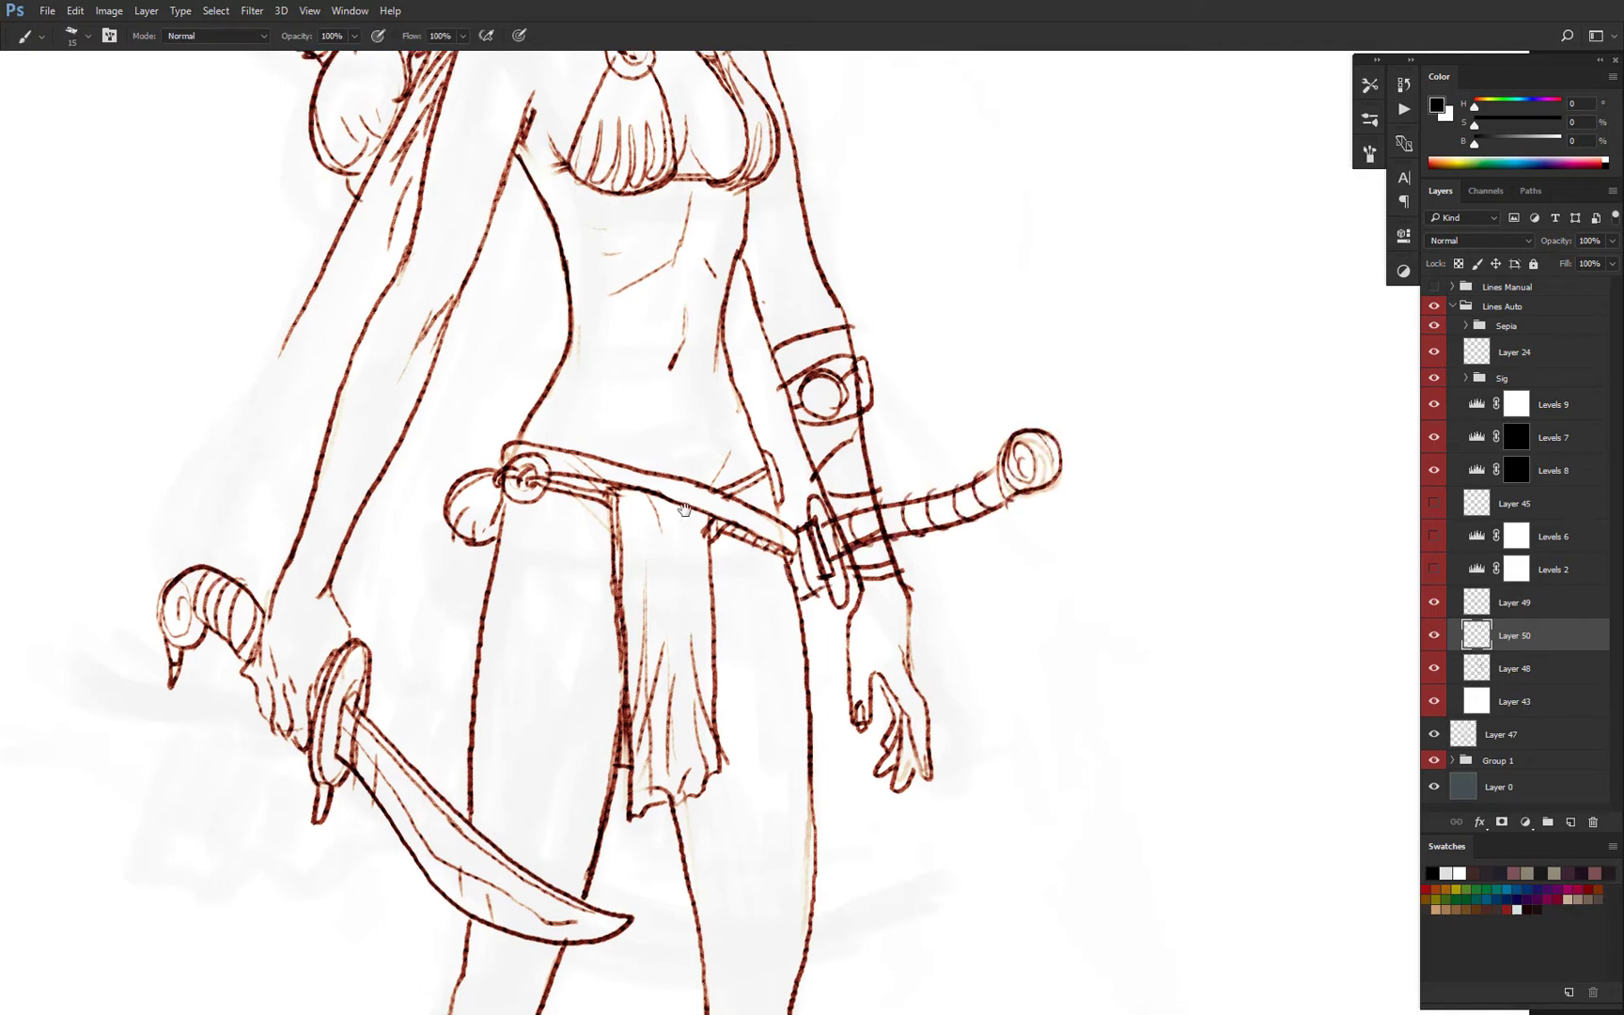
Erase the lines overlapping the second sword hilt at the far hip and merge the extra ink layers into Layer 48.
{"action": "left_click_drag", "start_coordinate": [685, 459], "coordinate": [682, 460]}
{"action": "key", "text": "h"}
{"action": "left_click_drag", "start_coordinate": [749, 501], "coordinate": [689, 514]}
{"action": "left_click", "coordinate": [1515, 668]}
{"action": "key", "text": "e"}
{"action": "left_click", "coordinate": [1494, 637]}
{"action": "left_click_drag", "start_coordinate": [787, 509], "coordinate": [566, 517]}
{"action": "key", "text": "ctrl+e"}
{"action": "key", "text": "ctrl+e"}
Ink a round medallion at the centre of the hip belt and a second disc behind the near-hip ring.
{"action": "key", "text": "b"}
{"action": "left_click_drag", "start_coordinate": [766, 654], "coordinate": [545, 503]}
{"action": "left_click", "coordinate": [545, 503]}
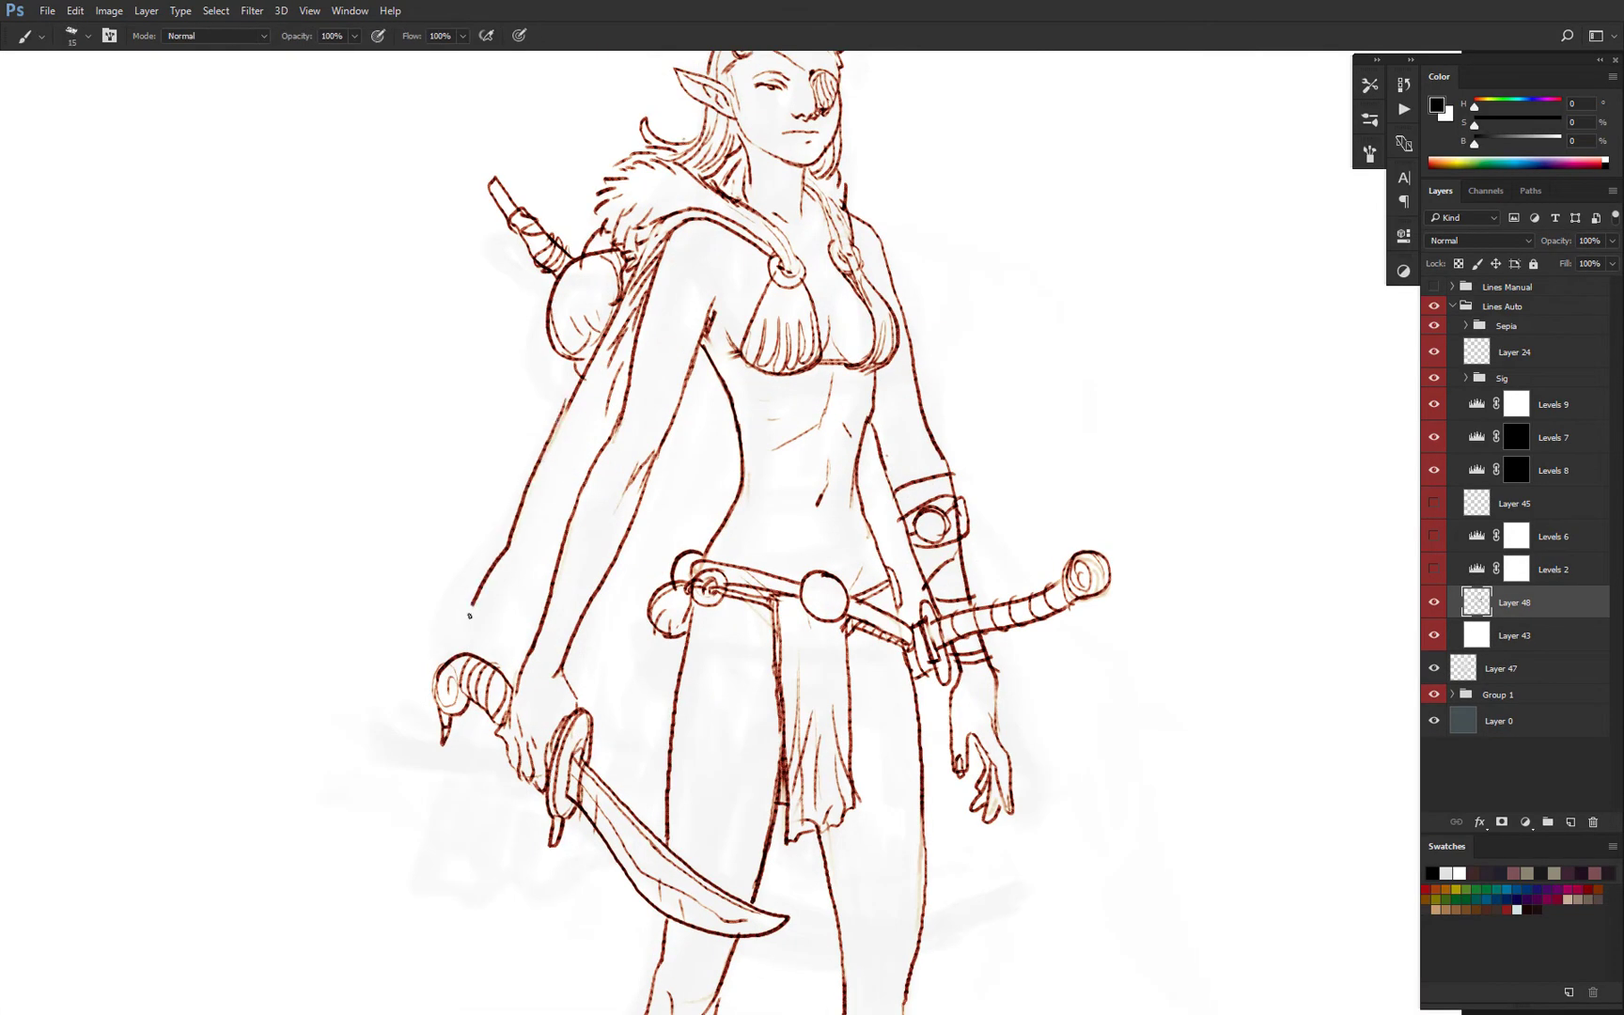
Ink the cape's outer edge and ragged hem behind the sword arm, erasing and redrawing its upper edge.
{"action": "left_click_drag", "start_coordinate": [563, 414], "coordinate": [362, 648]}
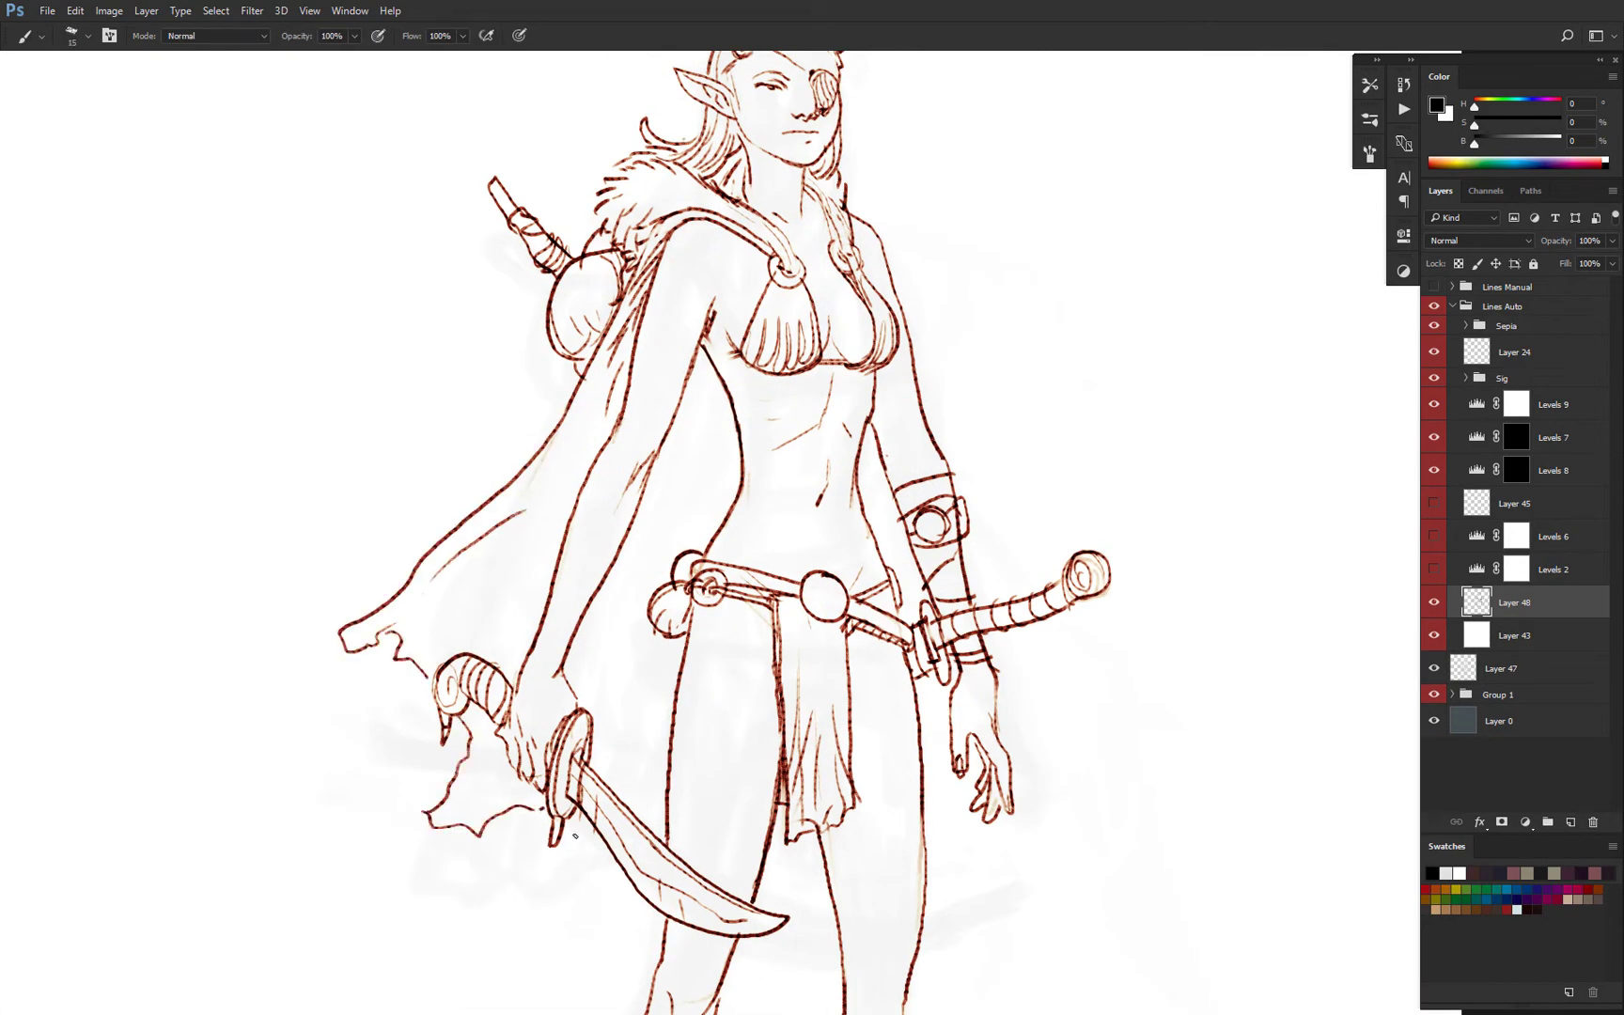
{"action": "left_click_drag", "start_coordinate": [575, 834], "coordinate": [590, 875]}
{"action": "key", "text": "e"}
{"action": "left_click_drag", "start_coordinate": [583, 374], "coordinate": [562, 423]}
{"action": "left_click_drag", "start_coordinate": [506, 487], "coordinate": [474, 515]}
{"action": "key", "text": "b"}
{"action": "left_click_drag", "start_coordinate": [601, 339], "coordinate": [471, 517]}
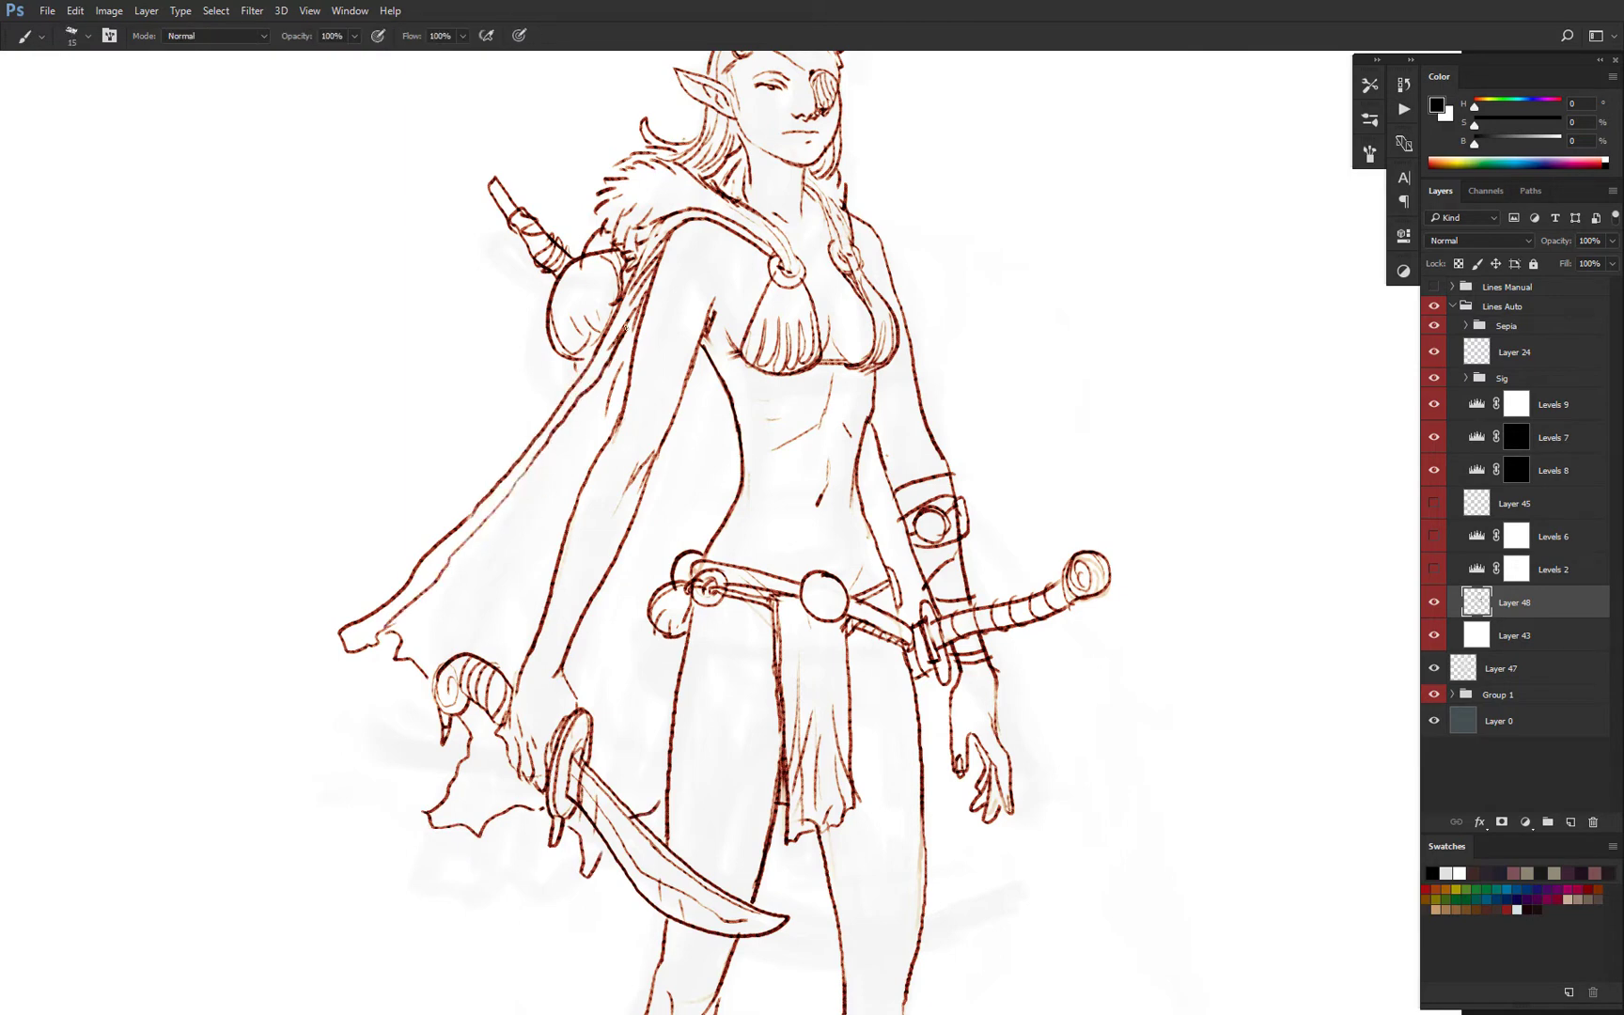
Add long flowing fold lines to the cape on both sides of the sword arm and extend its ragged corner.
{"action": "left_click_drag", "start_coordinate": [624, 327], "coordinate": [527, 520]}
{"action": "left_click_drag", "start_coordinate": [381, 619], "coordinate": [320, 663]}
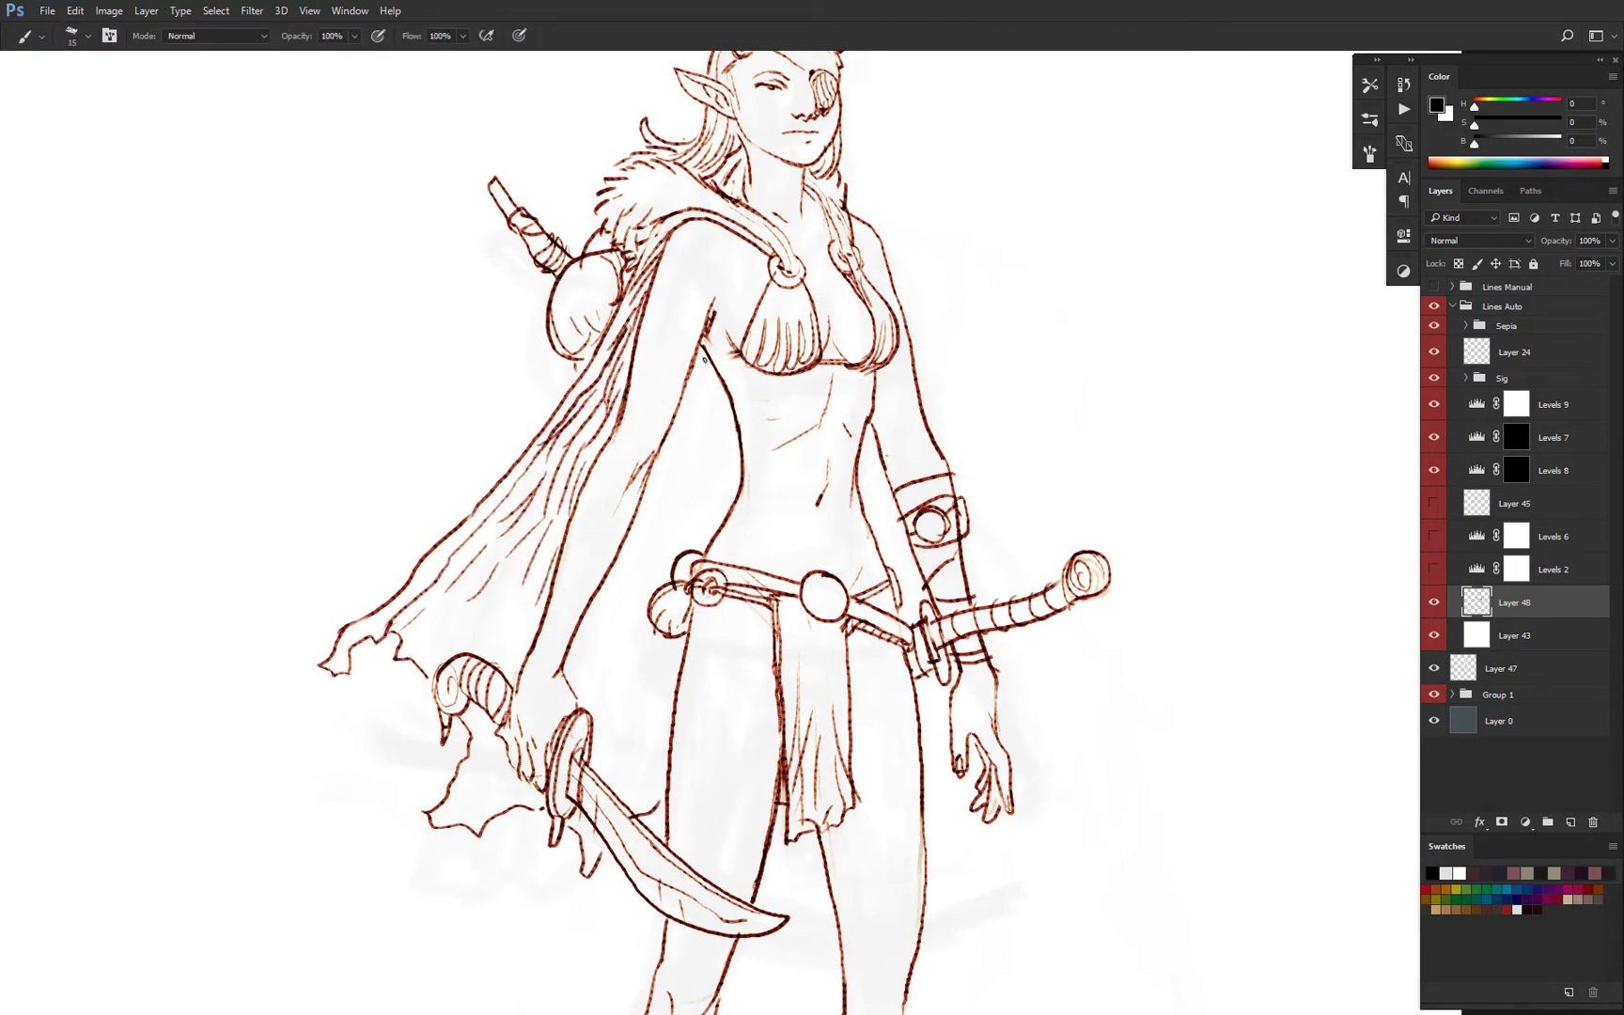
{"action": "left_click_drag", "start_coordinate": [704, 358], "coordinate": [681, 421]}
{"action": "key", "text": "ctrl+minus"}
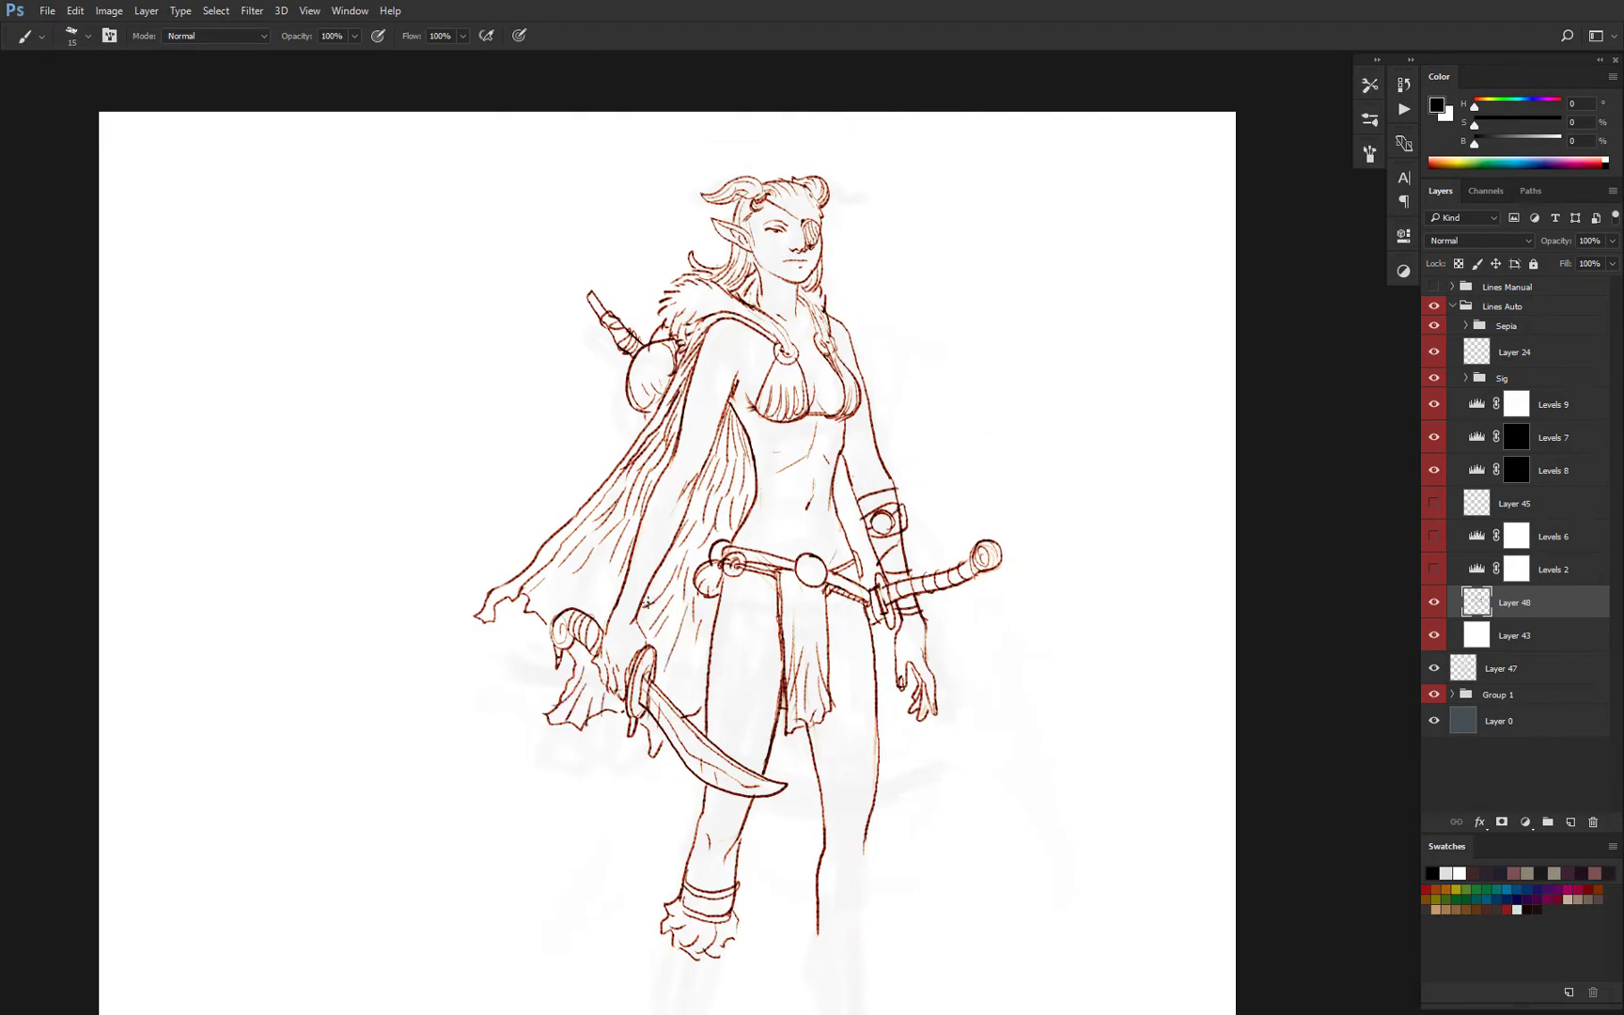
Finish the far leg down to the knee, adding a double band and a ragged fur cuff.
{"action": "scroll", "coordinate": [713, 594], "scroll_direction": "down", "scroll_amount": 1}
{"action": "key", "text": "ctrl+plus"}
{"action": "mouse_move", "coordinate": [849, 638]}
{"action": "left_mouse_down"}
{"action": "mouse_move", "coordinate": [845, 469]}
{"action": "mouse_move", "coordinate": [863, 613]}
{"action": "left_mouse_up"}
{"action": "key", "text": "ctrl+minus"}
{"action": "key", "text": "ctrl+minus"}
{"action": "key", "text": "ctrl+minus"}
{"action": "key", "text": "ctrl+minus"}
{"action": "key", "text": "ctrl+plus"}
{"action": "key", "text": "ctrl+plus"}
{"action": "scroll", "coordinate": [772, 617], "scroll_direction": "up", "scroll_amount": 2}
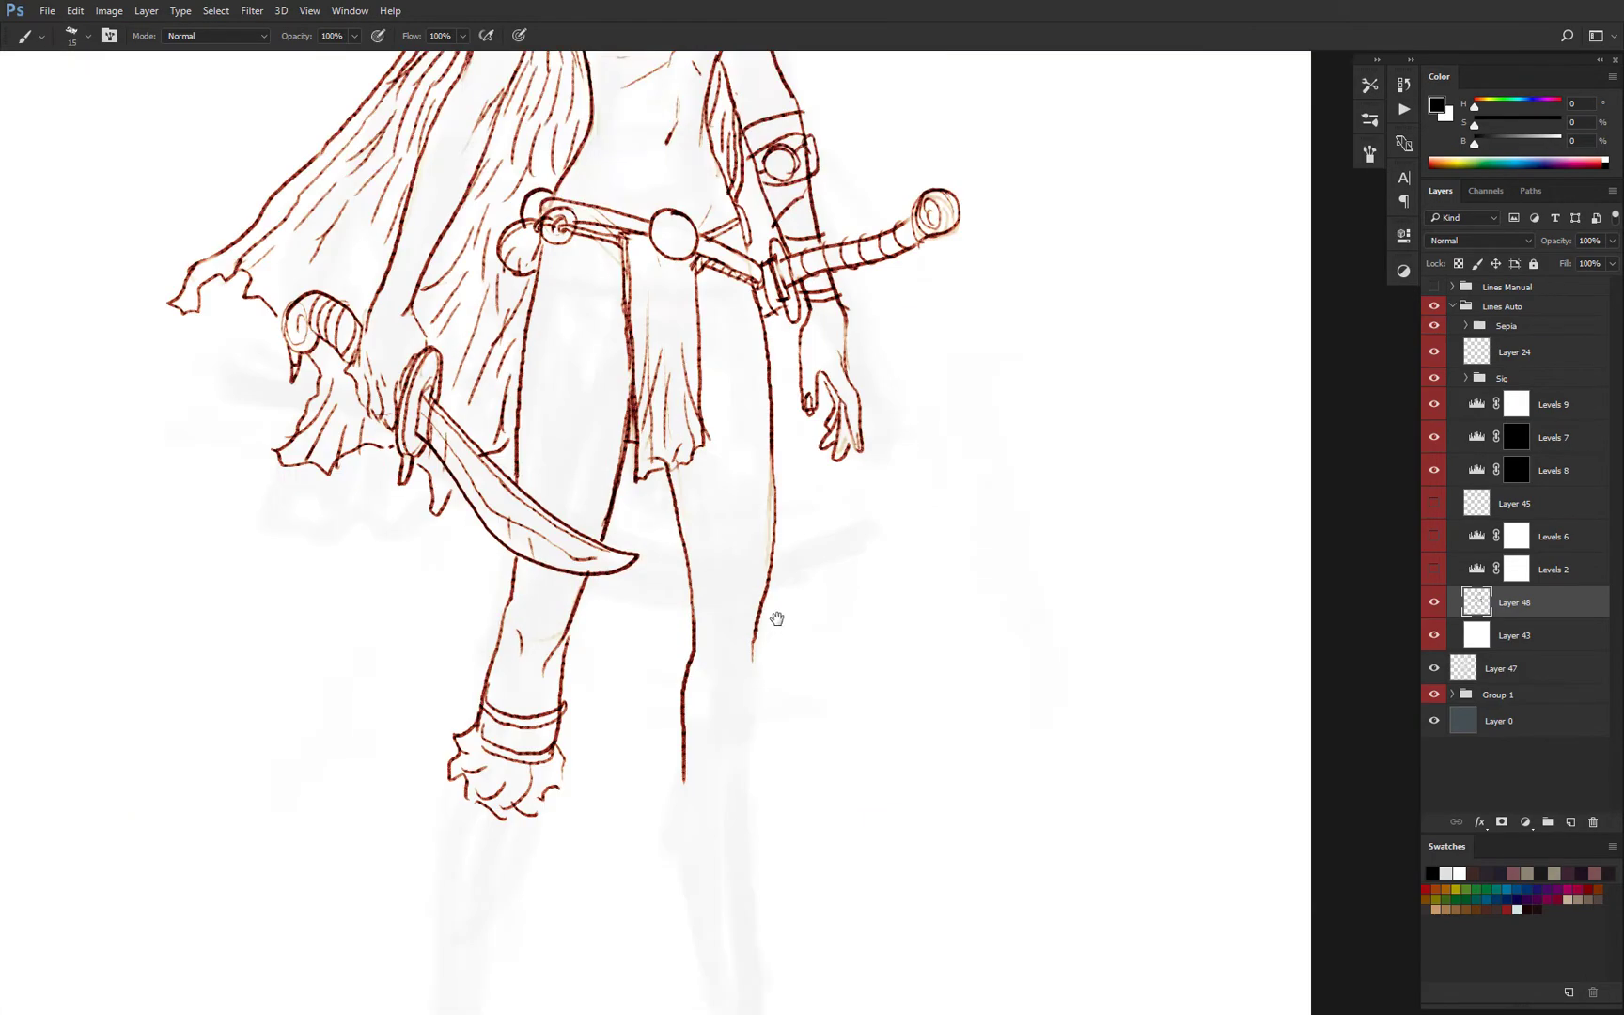
{"action": "scroll", "coordinate": [714, 504], "scroll_direction": "down", "scroll_amount": 3}
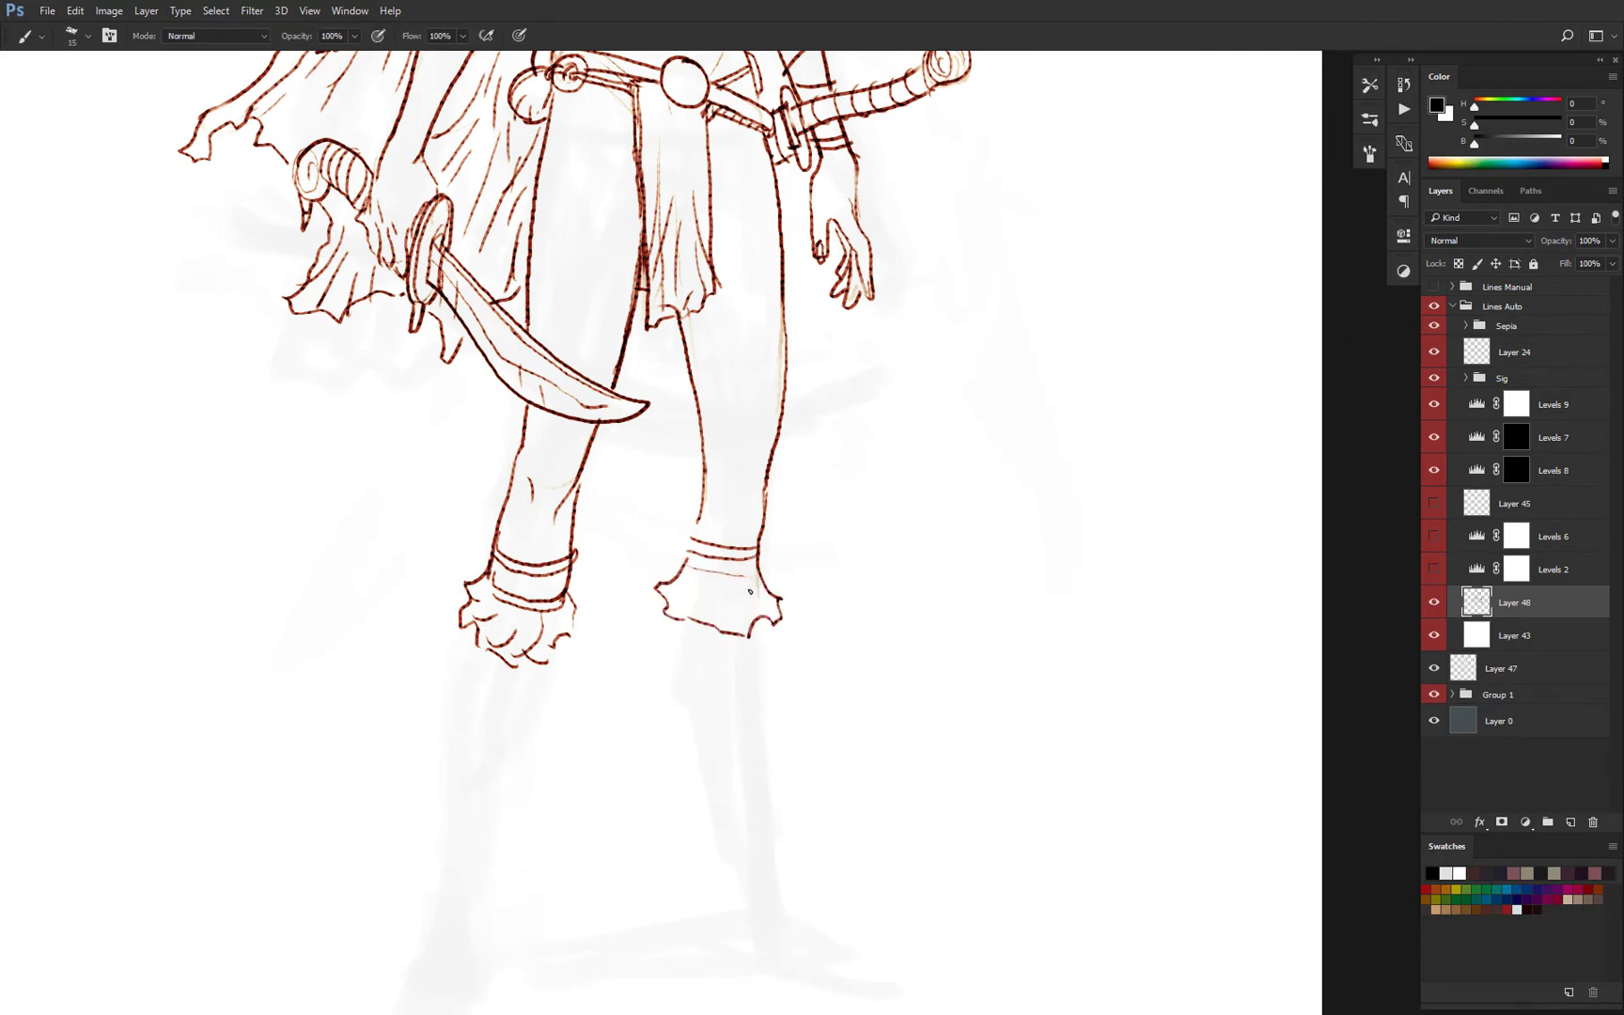
Ink the far calf, ankle and sandalled foot below the fur cuff, erasing stray marks.
{"action": "scroll", "coordinate": [775, 831], "scroll_direction": "down", "scroll_amount": 3}
{"action": "mouse_move", "coordinate": [759, 626]}
{"action": "left_mouse_down"}
{"action": "mouse_move", "coordinate": [774, 830]}
{"action": "mouse_move", "coordinate": [762, 690]}
{"action": "left_mouse_up"}
{"action": "scroll", "coordinate": [717, 717], "scroll_direction": "up", "scroll_amount": 3}
{"action": "key", "text": "e"}
{"action": "left_click_drag", "start_coordinate": [705, 665], "coordinate": [706, 691]}
{"action": "key", "text": "b"}
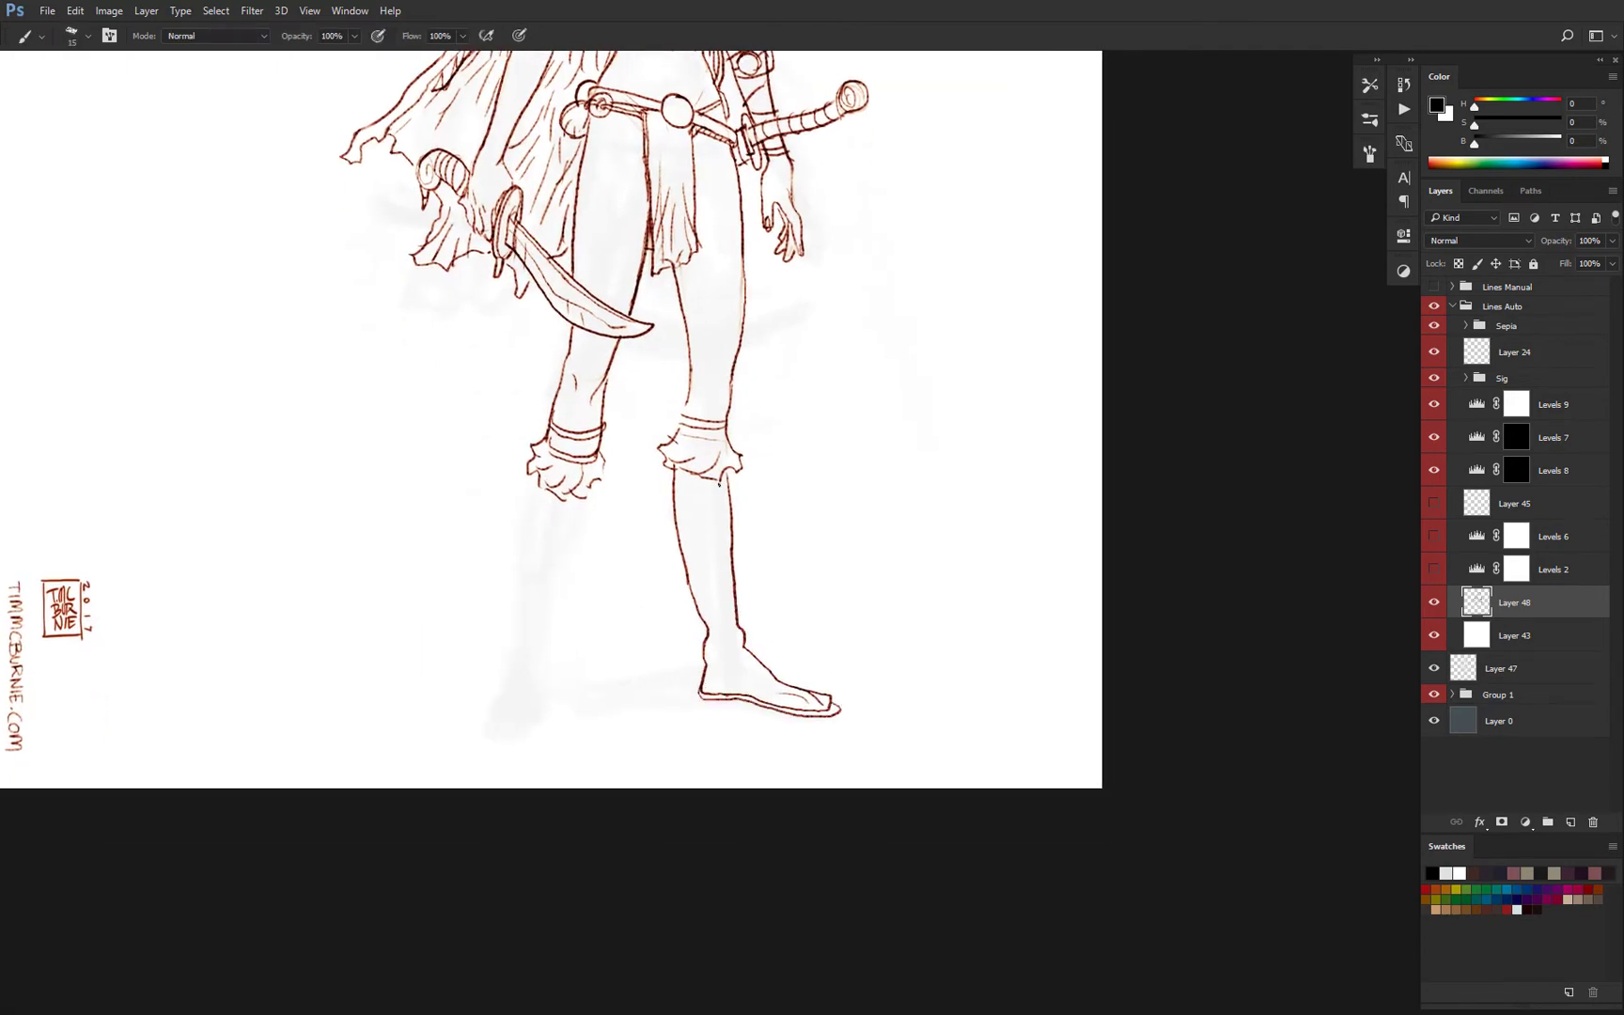
Add straps around the far shin and sandal, and ink the near lower leg with bands and a sandalled foot.
{"action": "left_click_drag", "start_coordinate": [624, 577], "coordinate": [638, 558]}
{"action": "left_click_drag", "start_coordinate": [556, 655], "coordinate": [563, 485]}
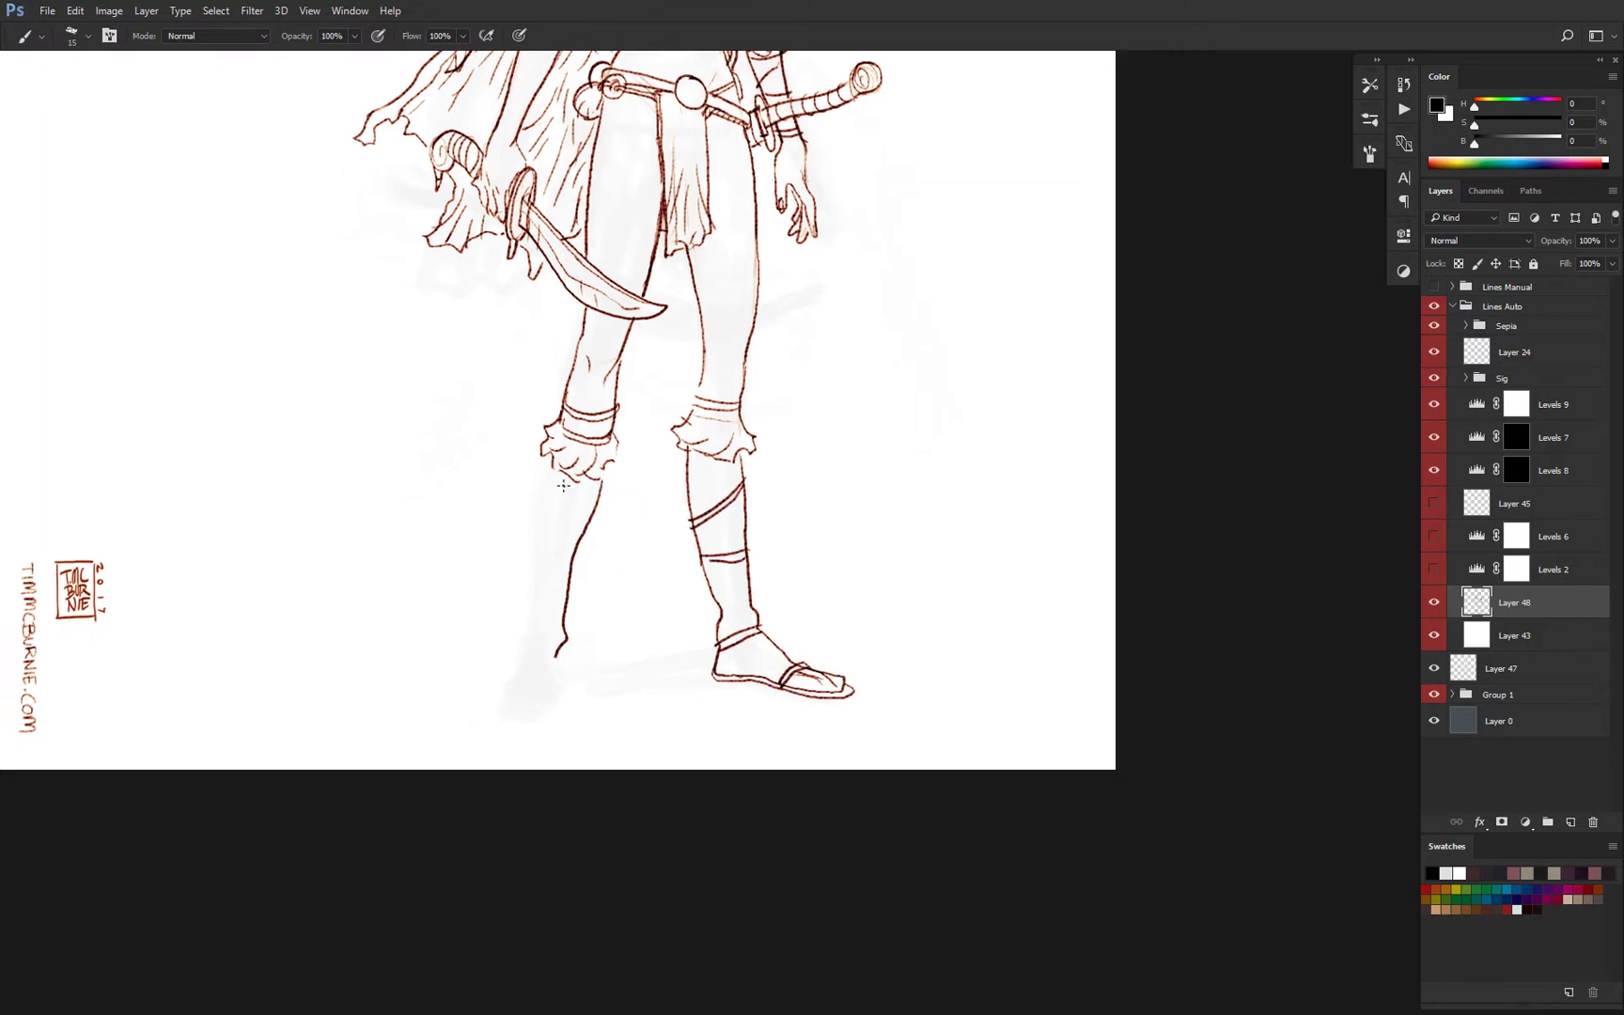
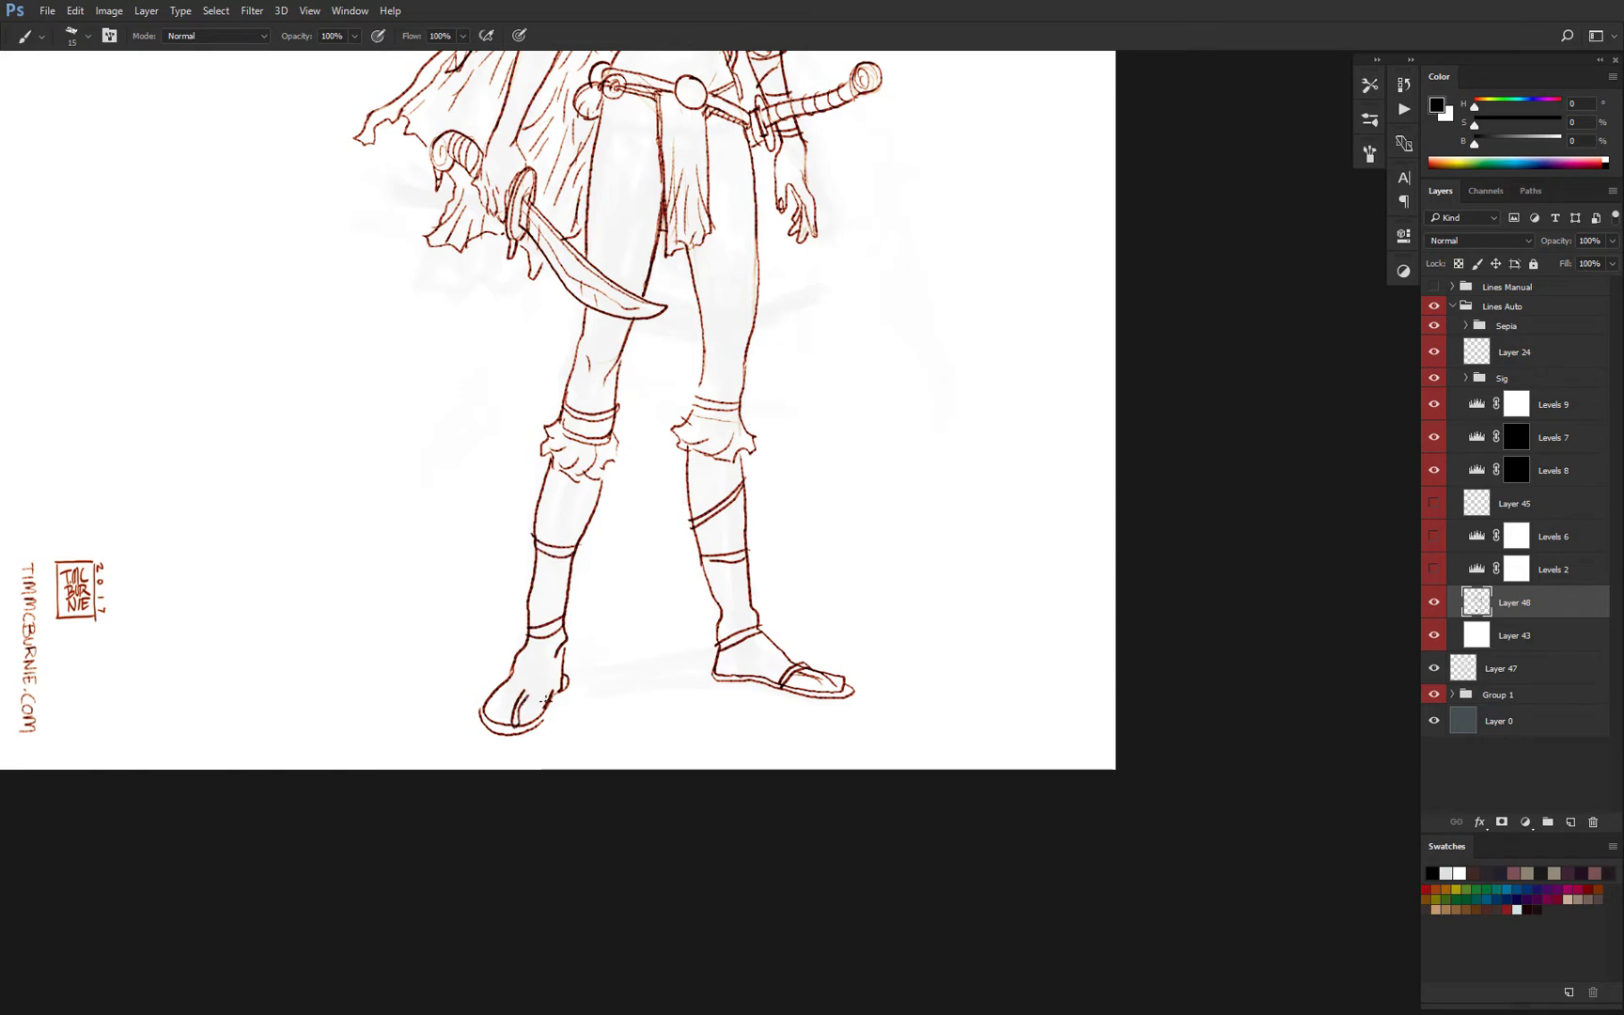
{"action": "left_click_drag", "start_coordinate": [497, 708], "coordinate": [552, 694]}
Add jagged trim beneath both fur cuffs and short creases on the wrapped shins.
{"action": "left_click_drag", "start_coordinate": [633, 588], "coordinate": [632, 604]}
{"action": "left_click_drag", "start_coordinate": [547, 485], "coordinate": [591, 509]}
{"action": "left_click_drag", "start_coordinate": [685, 470], "coordinate": [742, 484]}
{"action": "left_click_drag", "start_coordinate": [748, 559], "coordinate": [747, 561]}
{"action": "mouse_move", "coordinate": [627, 629]}
{"action": "left_mouse_down"}
{"action": "mouse_move", "coordinate": [605, 620]}
{"action": "mouse_move", "coordinate": [747, 683]}
{"action": "left_mouse_up"}
{"action": "left_click_drag", "start_coordinate": [758, 290], "coordinate": [743, 477]}
{"action": "left_click_drag", "start_coordinate": [649, 554], "coordinate": [540, 557]}
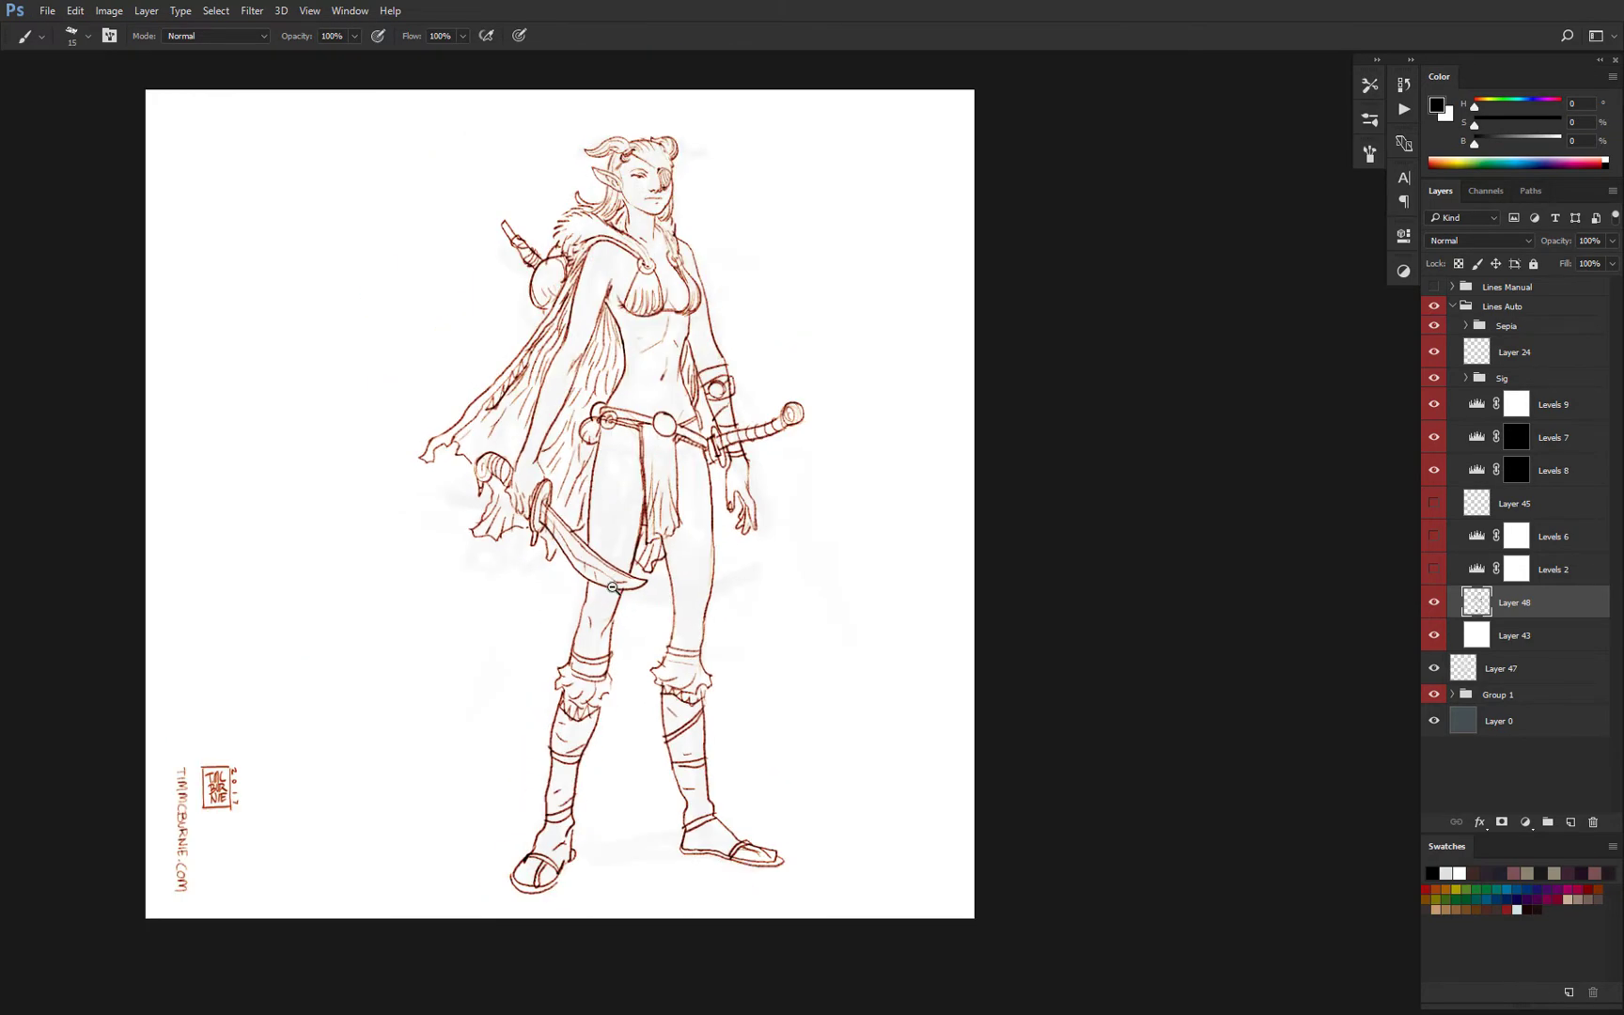
{"action": "left_click_drag", "start_coordinate": [714, 519], "coordinate": [678, 518]}
{"action": "left_click_drag", "start_coordinate": [602, 413], "coordinate": [742, 433]}
{"action": "mouse_move", "coordinate": [606, 394]}
{"action": "left_mouse_down"}
{"action": "mouse_move", "coordinate": [611, 616]}
{"action": "mouse_move", "coordinate": [749, 476]}
{"action": "left_mouse_up"}
Lasso the horned head, redoing the first selection, copy it to a new layer and duplicate that layer.
{"action": "key", "text": "l"}
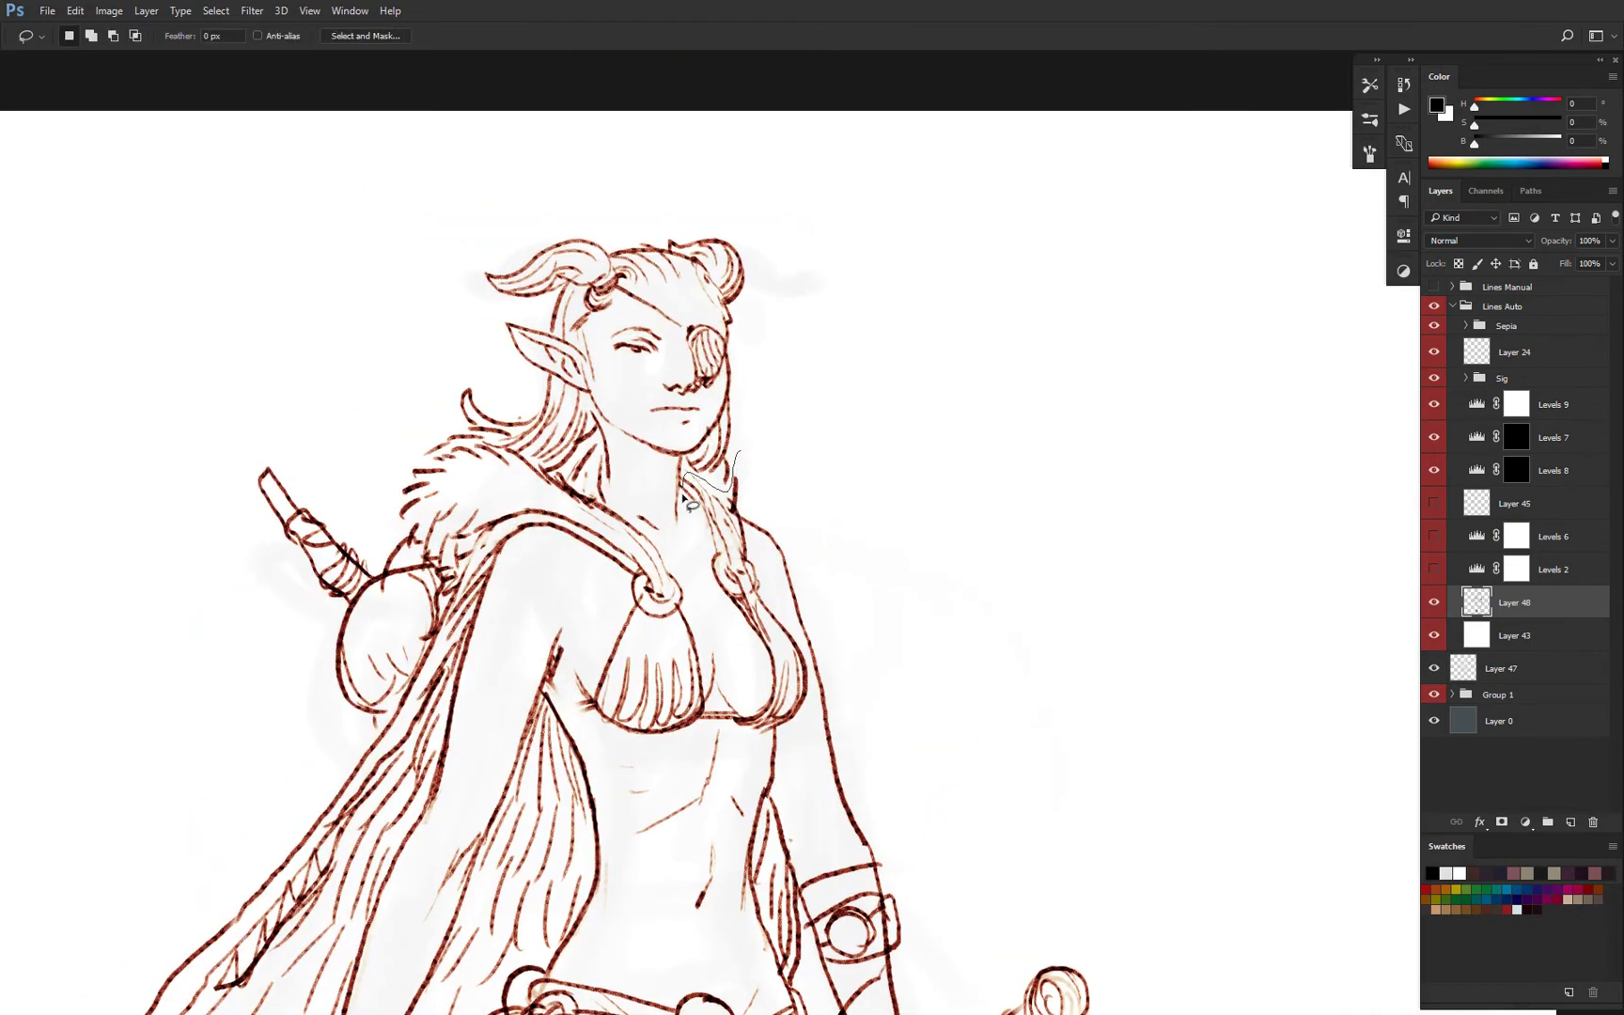
{"action": "left_click_drag", "start_coordinate": [495, 427], "coordinate": [584, 227]}
{"action": "mouse_move", "coordinate": [623, 217]}
{"action": "left_mouse_down"}
{"action": "mouse_move", "coordinate": [815, 428]}
{"action": "mouse_move", "coordinate": [634, 174]}
{"action": "mouse_move", "coordinate": [559, 230]}
{"action": "left_mouse_up"}
{"action": "key", "text": "ctrl+z"}
{"action": "left_click_drag", "start_coordinate": [478, 423], "coordinate": [774, 434]}
{"action": "key", "text": "ctrl+j"}
{"action": "left_click_drag", "start_coordinate": [759, 536], "coordinate": [526, 536]}
{"action": "key", "text": "ctrl+j"}
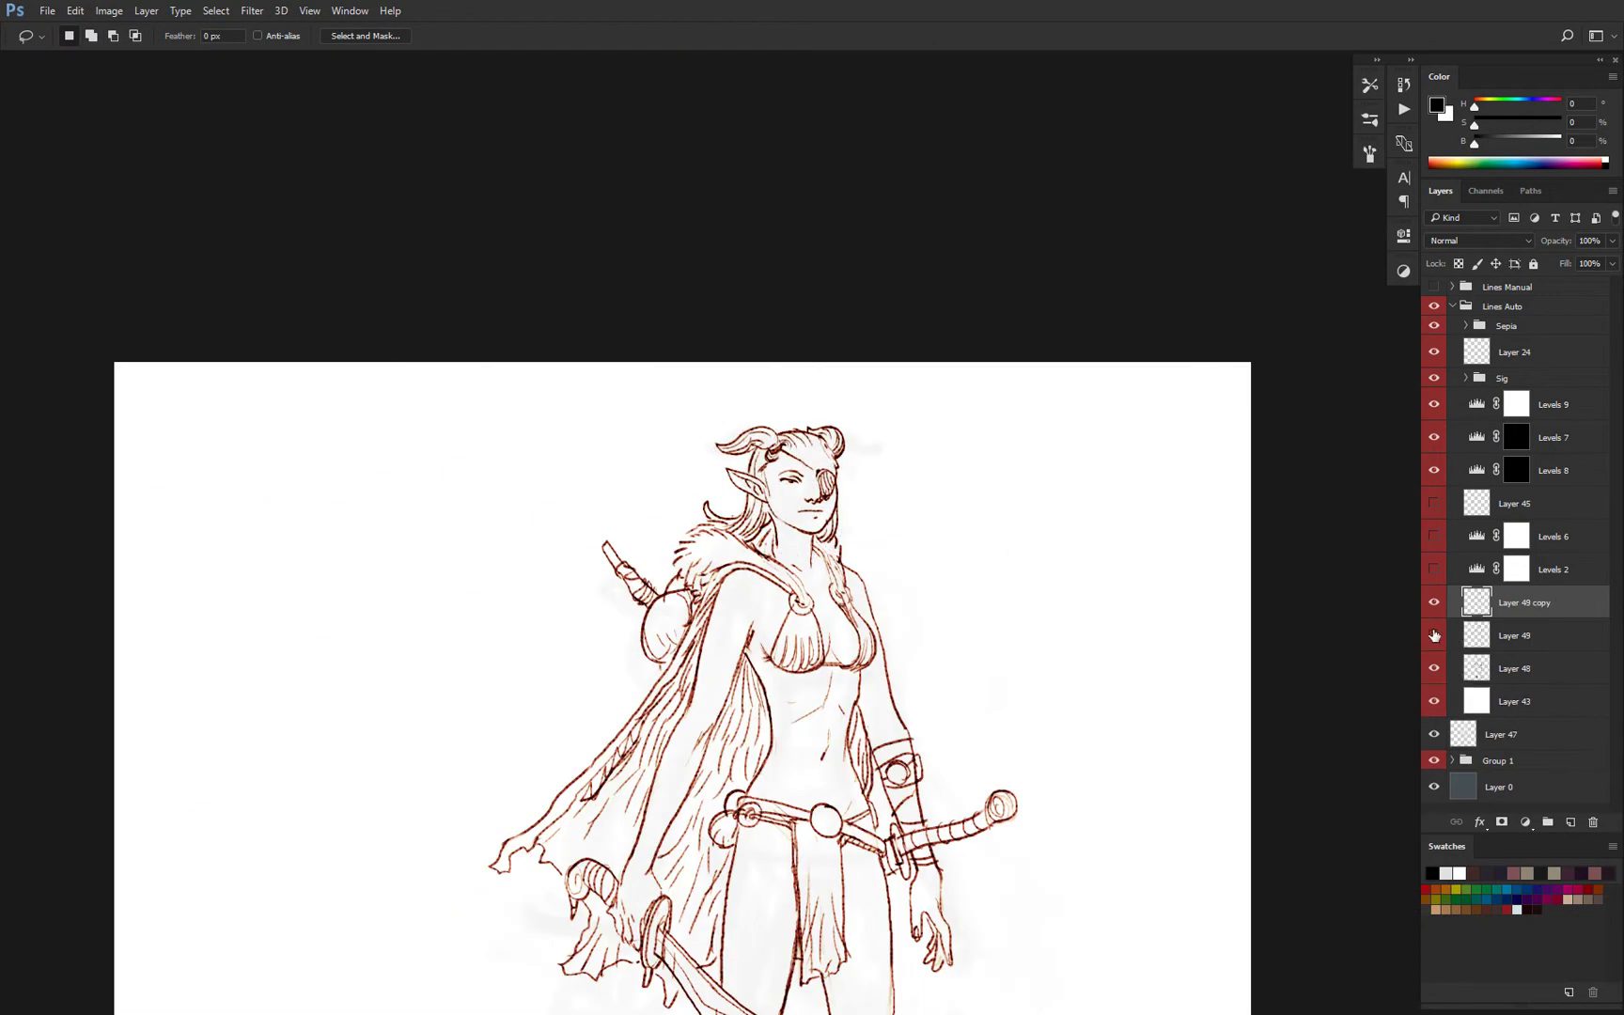
Hide Layer 49 and free-transform the duplicated head to adjust its size and placement.
{"action": "left_click", "coordinate": [1432, 635]}
{"action": "key", "text": "ctrl+t"}
{"action": "left_click_drag", "start_coordinate": [846, 423], "coordinate": [852, 416]}
{"action": "left_click_drag", "start_coordinate": [928, 629], "coordinate": [897, 564]}
{"action": "key", "text": "Return"}
Hide the rough sketch on Layer 47 and darken the eyebrow and eyelid of the uncovered eye.
{"action": "key", "text": "b"}
{"action": "mouse_move", "coordinate": [810, 463]}
{"action": "left_mouse_down"}
{"action": "mouse_move", "coordinate": [949, 463]}
{"action": "mouse_move", "coordinate": [802, 559]}
{"action": "left_mouse_up"}
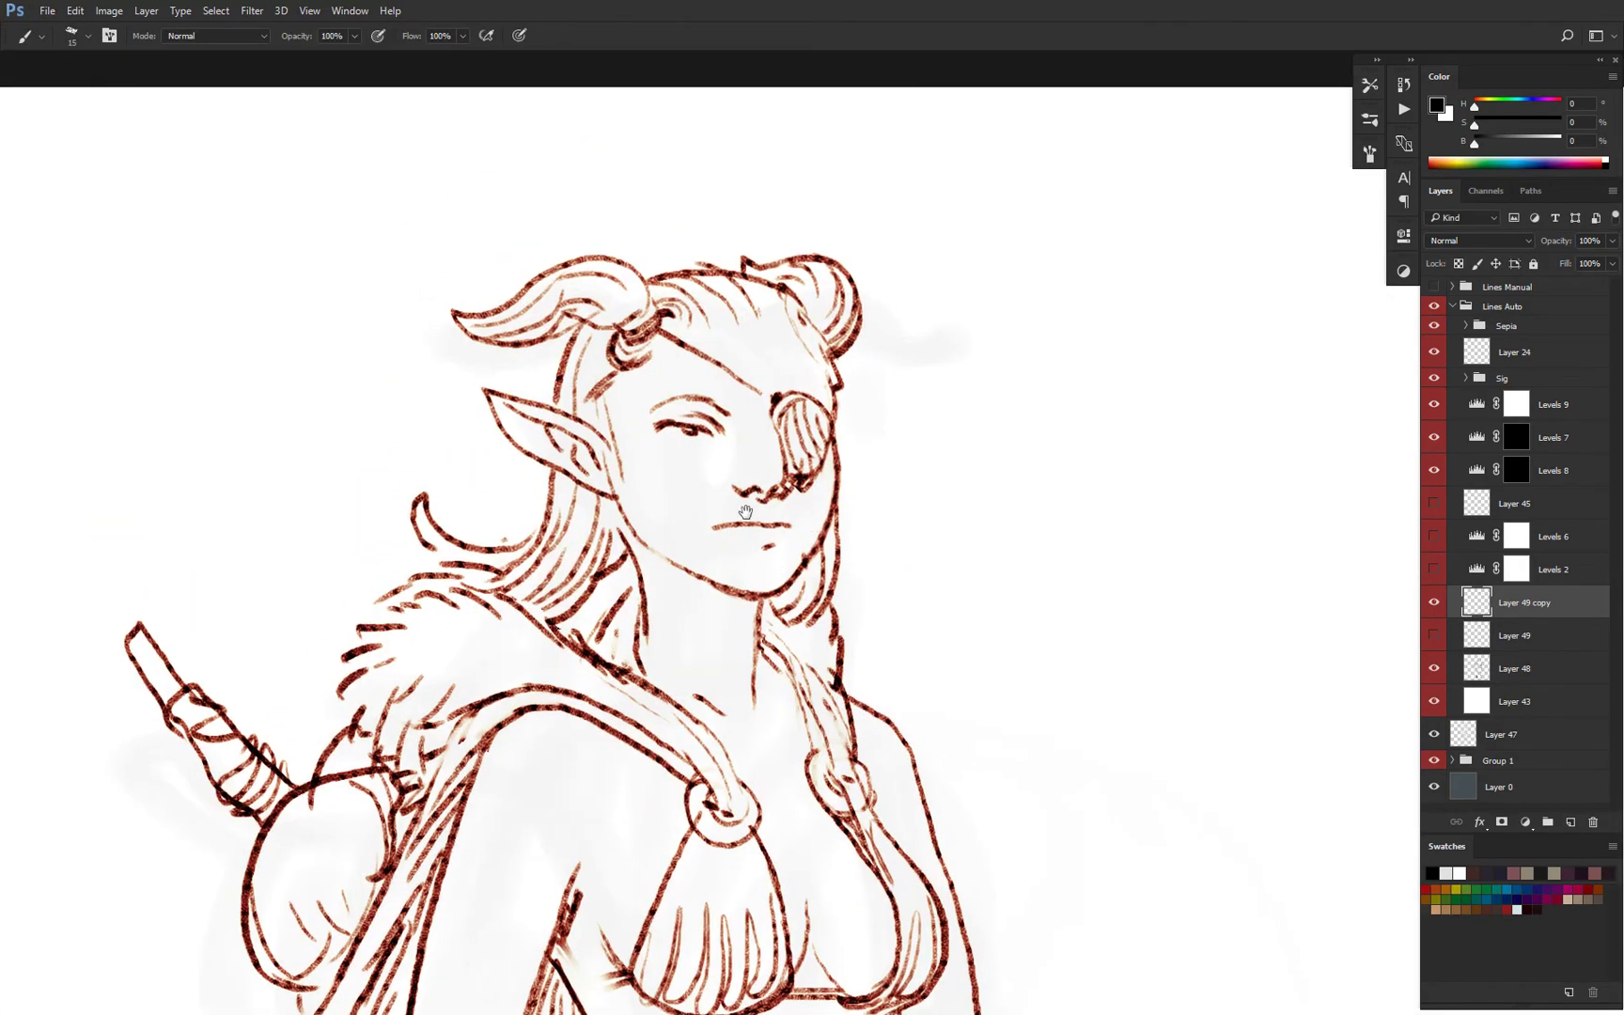
{"action": "left_click_drag", "start_coordinate": [748, 610], "coordinate": [658, 610]}
{"action": "left_click", "coordinate": [1433, 734]}
{"action": "left_click_drag", "start_coordinate": [818, 434], "coordinate": [695, 436]}
{"action": "scroll", "coordinate": [802, 448], "scroll_direction": "up", "scroll_amount": 8}
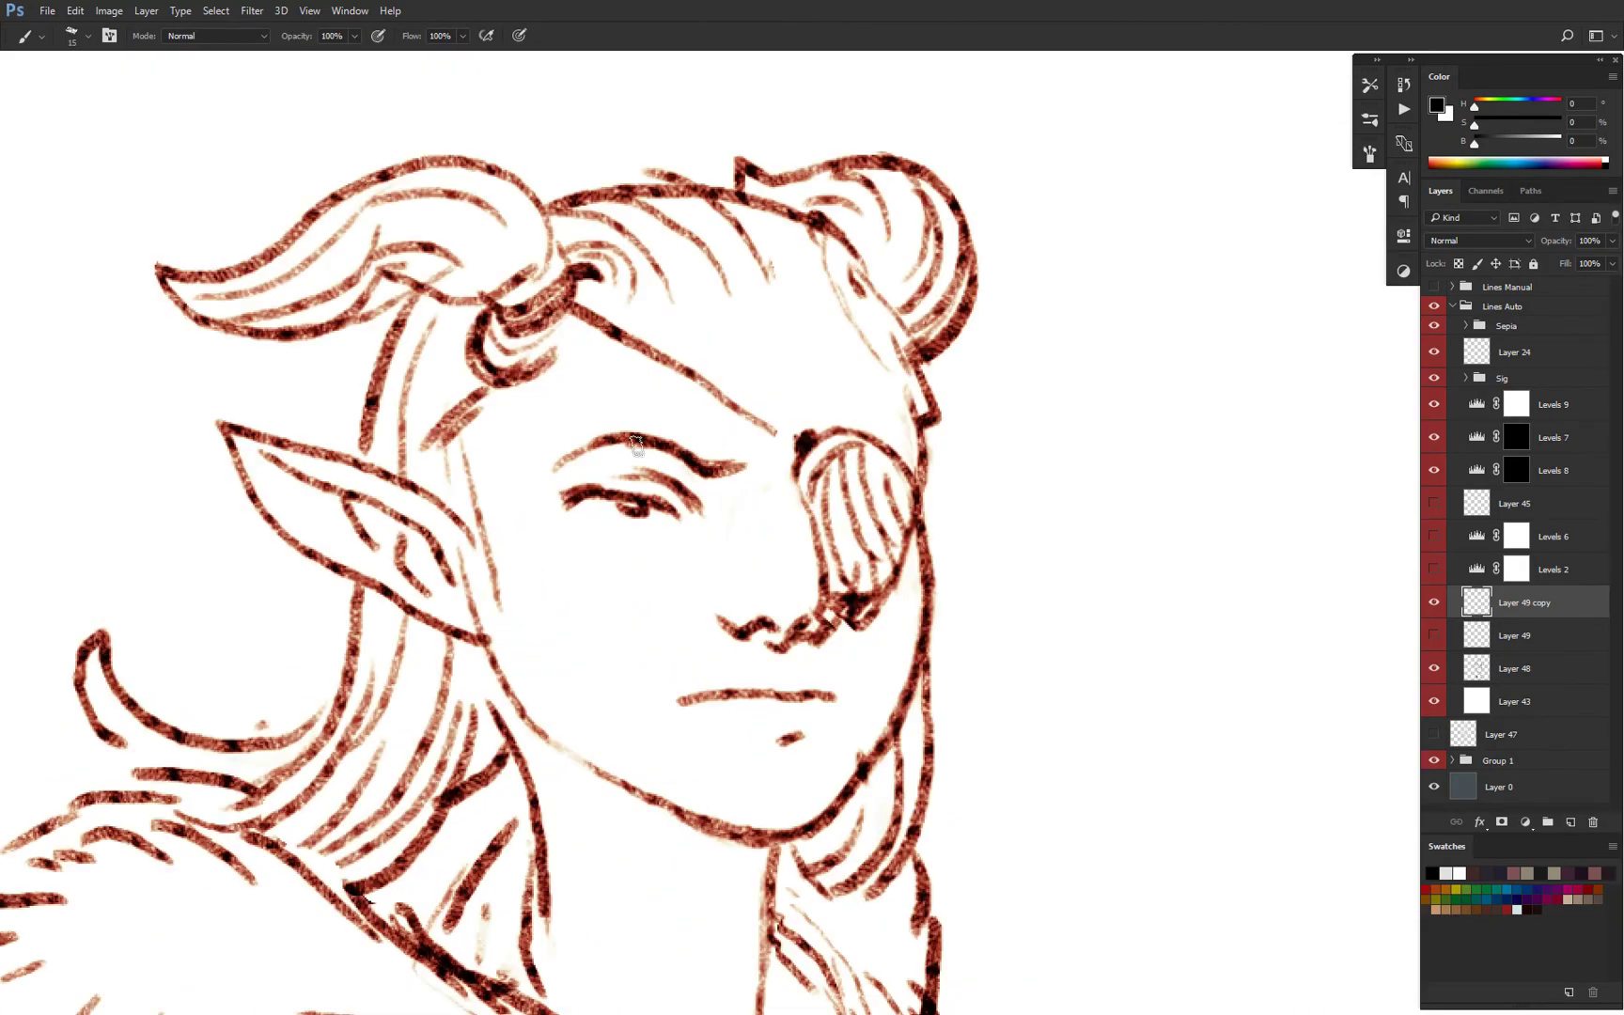
{"action": "mouse_move", "coordinate": [846, 601]}
{"action": "left_mouse_down"}
{"action": "mouse_move", "coordinate": [903, 562]}
{"action": "mouse_move", "coordinate": [921, 515]}
{"action": "left_mouse_up"}
Join the strap to the eye patch and strengthen the hairline beside the far horn.
{"action": "key", "text": "e"}
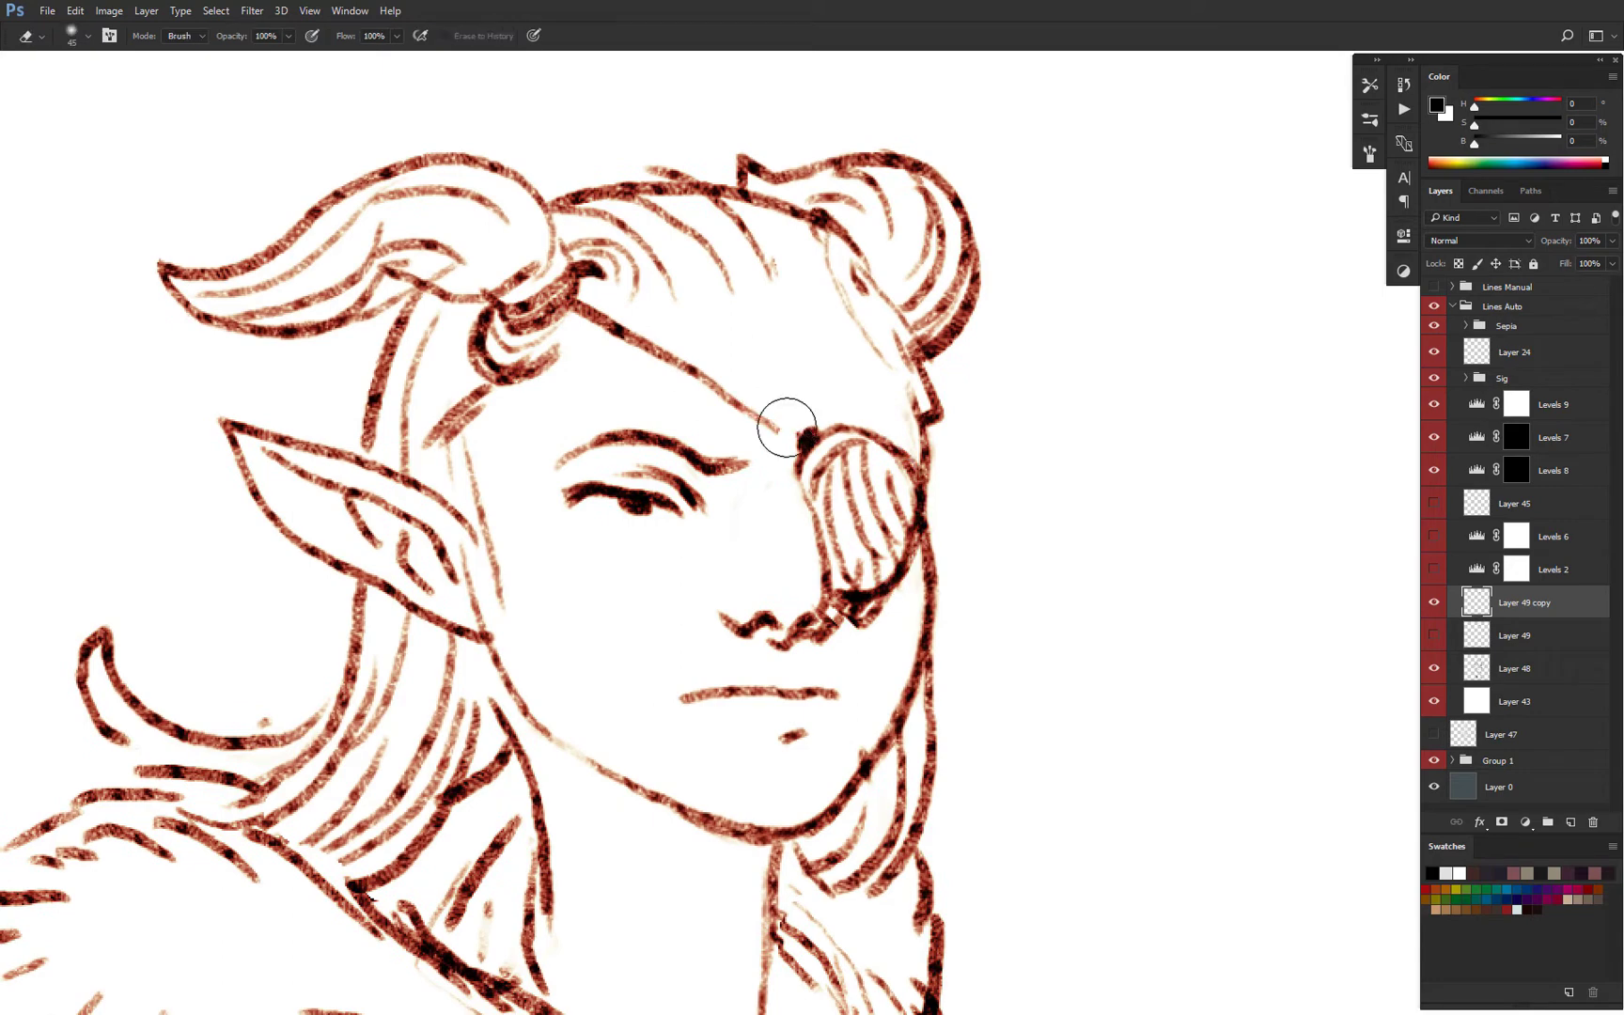
{"action": "key", "text": "b"}
{"action": "left_click_drag", "start_coordinate": [688, 373], "coordinate": [800, 438]}
{"action": "left_click_drag", "start_coordinate": [787, 415], "coordinate": [786, 444]}
{"action": "left_click_drag", "start_coordinate": [915, 399], "coordinate": [917, 442]}
{"action": "left_click_drag", "start_coordinate": [752, 241], "coordinate": [870, 310]}
Darken the inner ear and shade the hair behind the jaw.
{"action": "left_click_drag", "start_coordinate": [437, 593], "coordinate": [396, 488]}
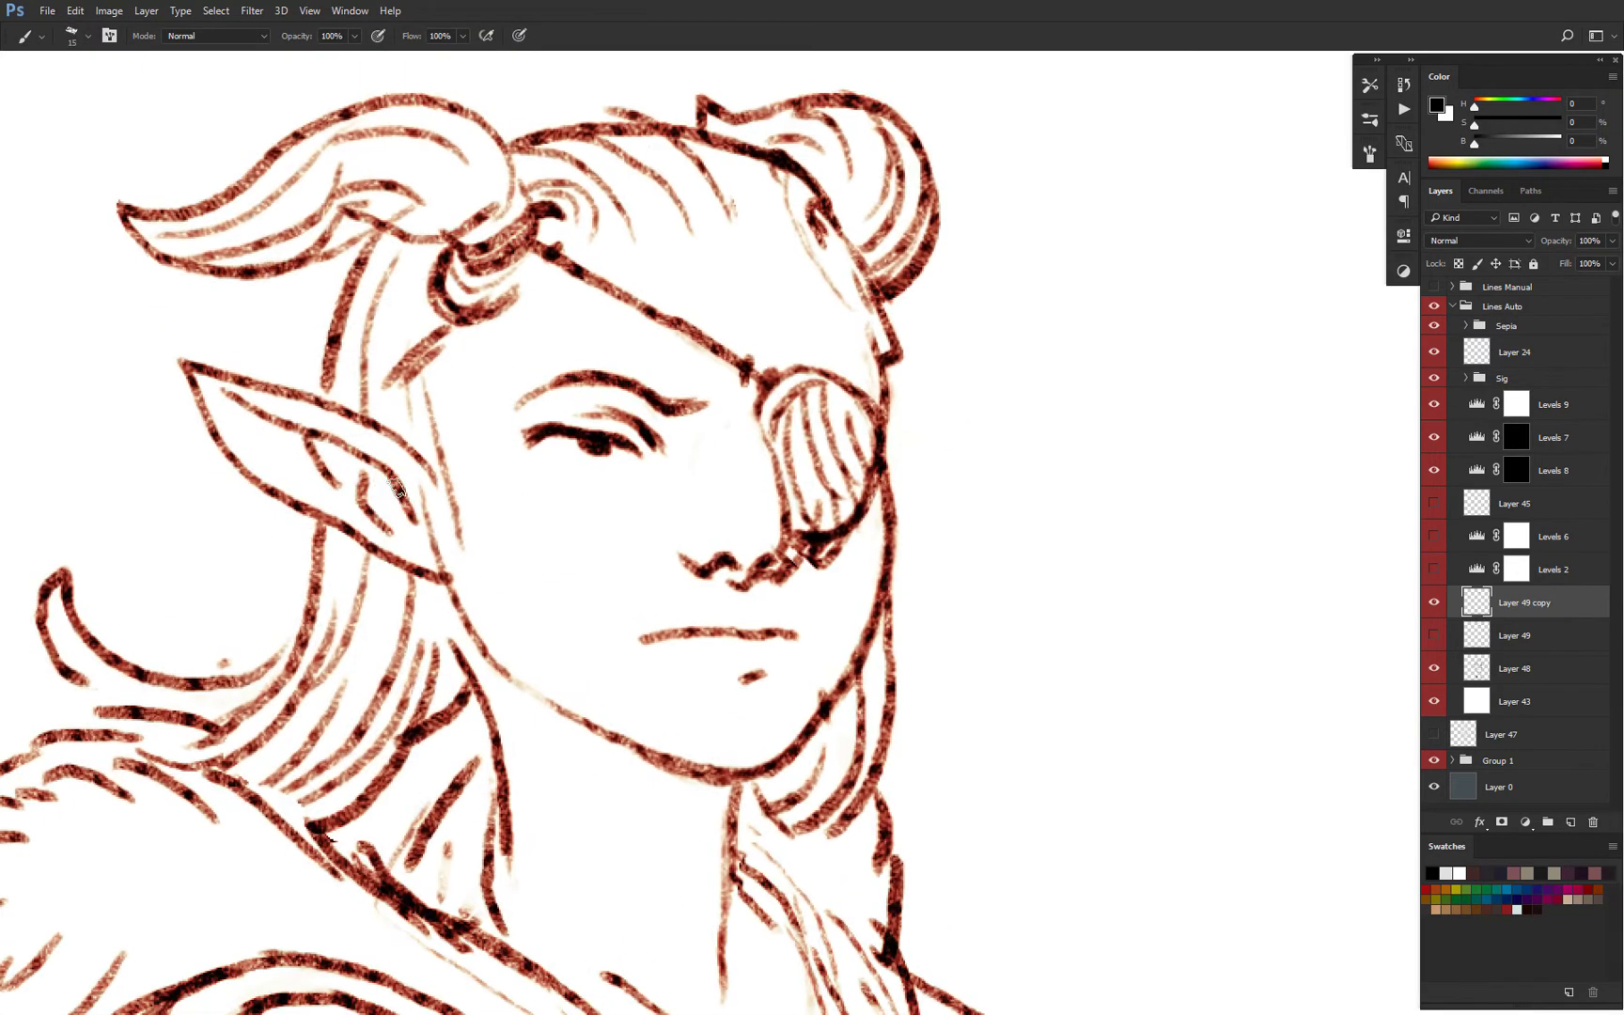
{"action": "left_click_drag", "start_coordinate": [446, 665], "coordinate": [362, 799]}
{"action": "scroll", "coordinate": [495, 520], "scroll_direction": "down", "scroll_amount": 4}
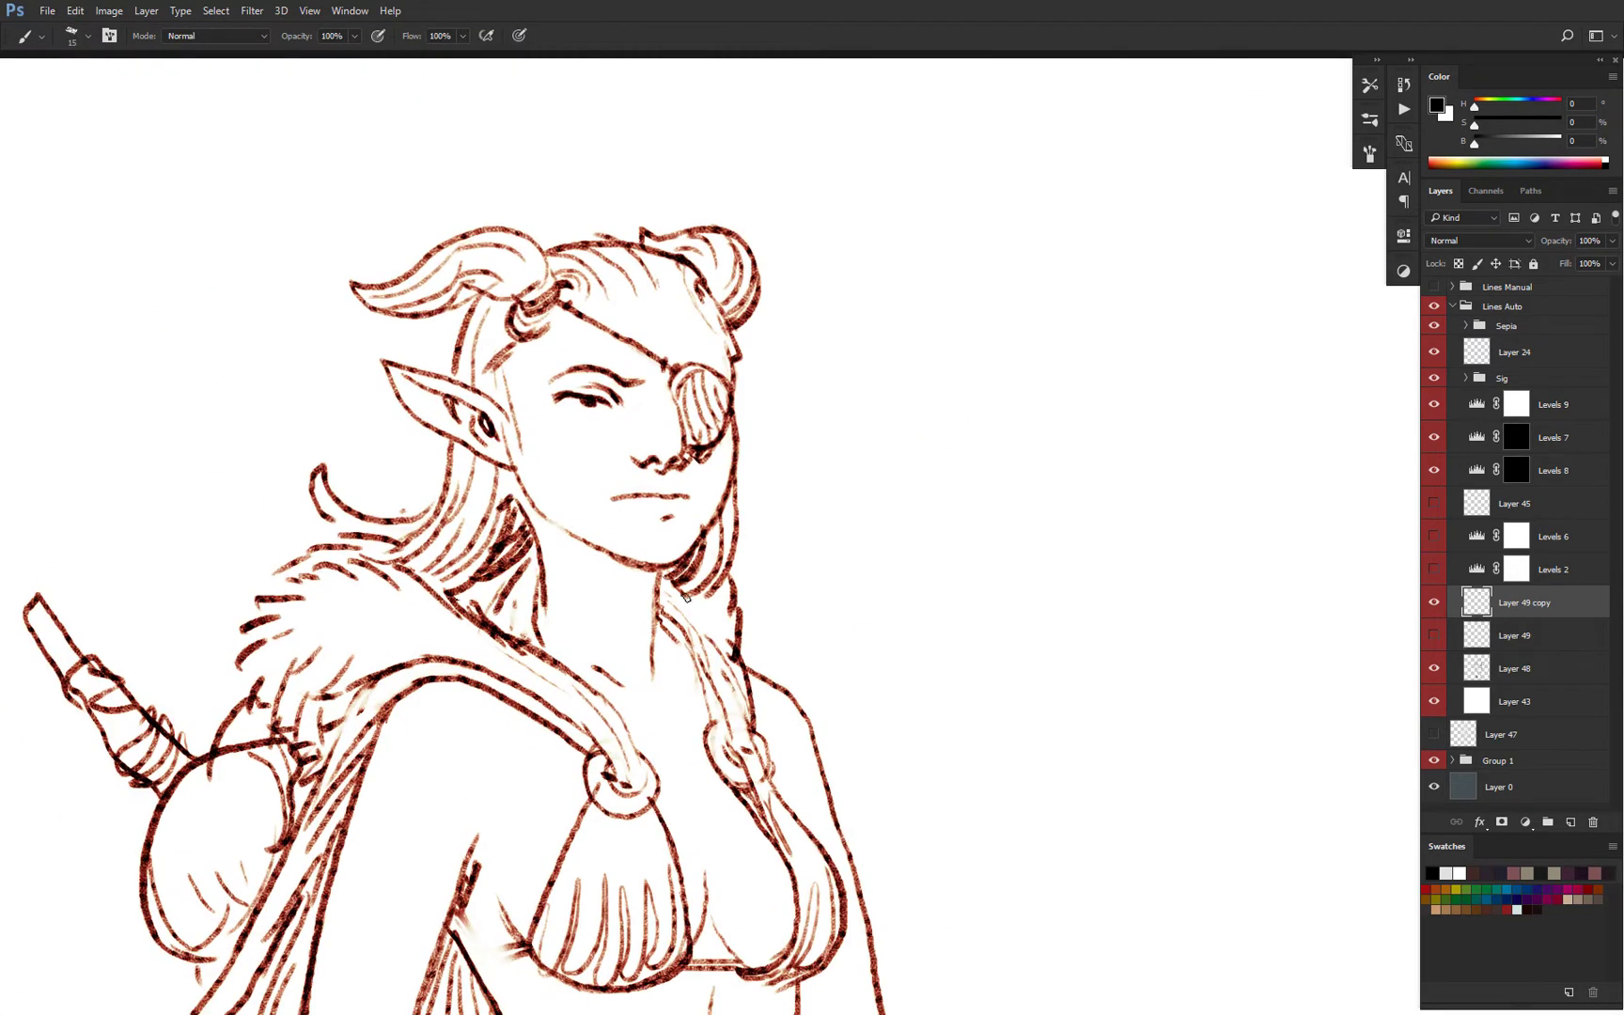
Thicken the tufts along the outer side of the fur collar.
{"action": "left_click_drag", "start_coordinate": [278, 625], "coordinate": [228, 665]}
{"action": "left_click_drag", "start_coordinate": [289, 640], "coordinate": [244, 703]}
{"action": "left_click_drag", "start_coordinate": [329, 620], "coordinate": [291, 650]}
{"action": "left_click_drag", "start_coordinate": [342, 641], "coordinate": [301, 670]}
Darken the cape folds beneath the shoulder and along the near arm.
{"action": "left_click_drag", "start_coordinate": [493, 721], "coordinate": [572, 591]}
{"action": "left_click_drag", "start_coordinate": [455, 598], "coordinate": [400, 700]}
{"action": "left_click_drag", "start_coordinate": [428, 681], "coordinate": [390, 789]}
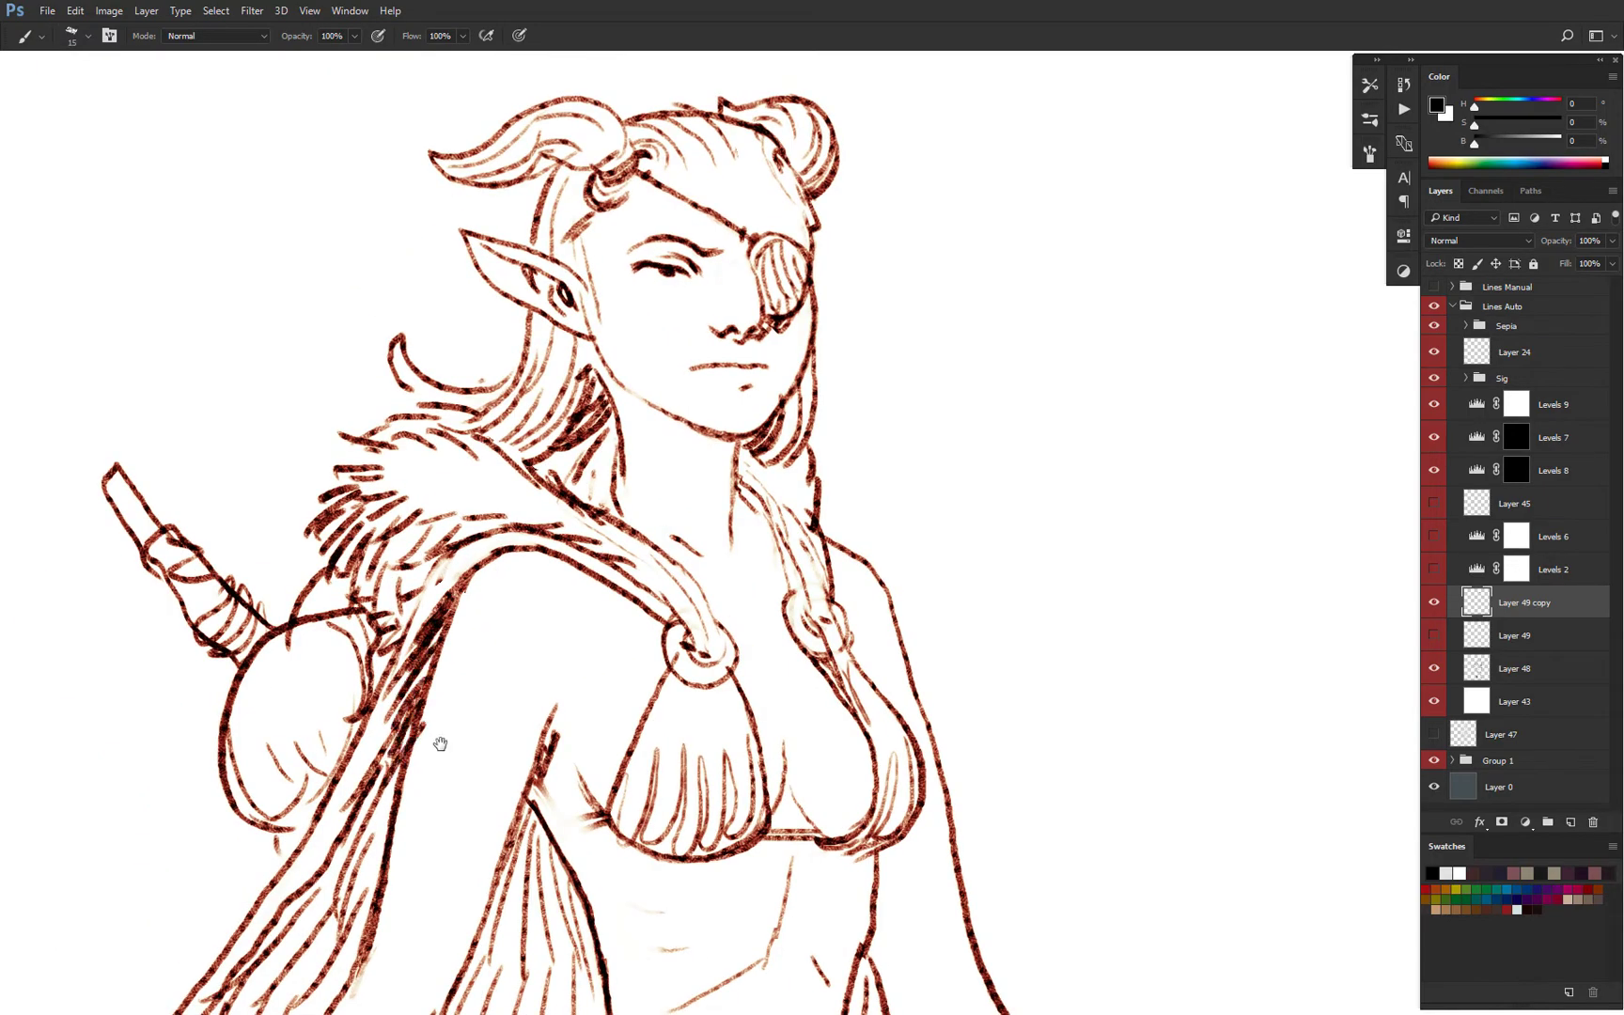
{"action": "scroll", "coordinate": [690, 451], "scroll_direction": "down", "scroll_amount": 6}
{"action": "scroll", "coordinate": [639, 575], "scroll_direction": "up", "scroll_amount": 5}
{"action": "left_click_drag", "start_coordinate": [434, 563], "coordinate": [418, 630]}
{"action": "scroll", "coordinate": [479, 632], "scroll_direction": "down", "scroll_amount": 3}
{"action": "scroll", "coordinate": [771, 633], "scroll_direction": "up", "scroll_amount": 3}
{"action": "left_click_drag", "start_coordinate": [795, 586], "coordinate": [799, 669]}
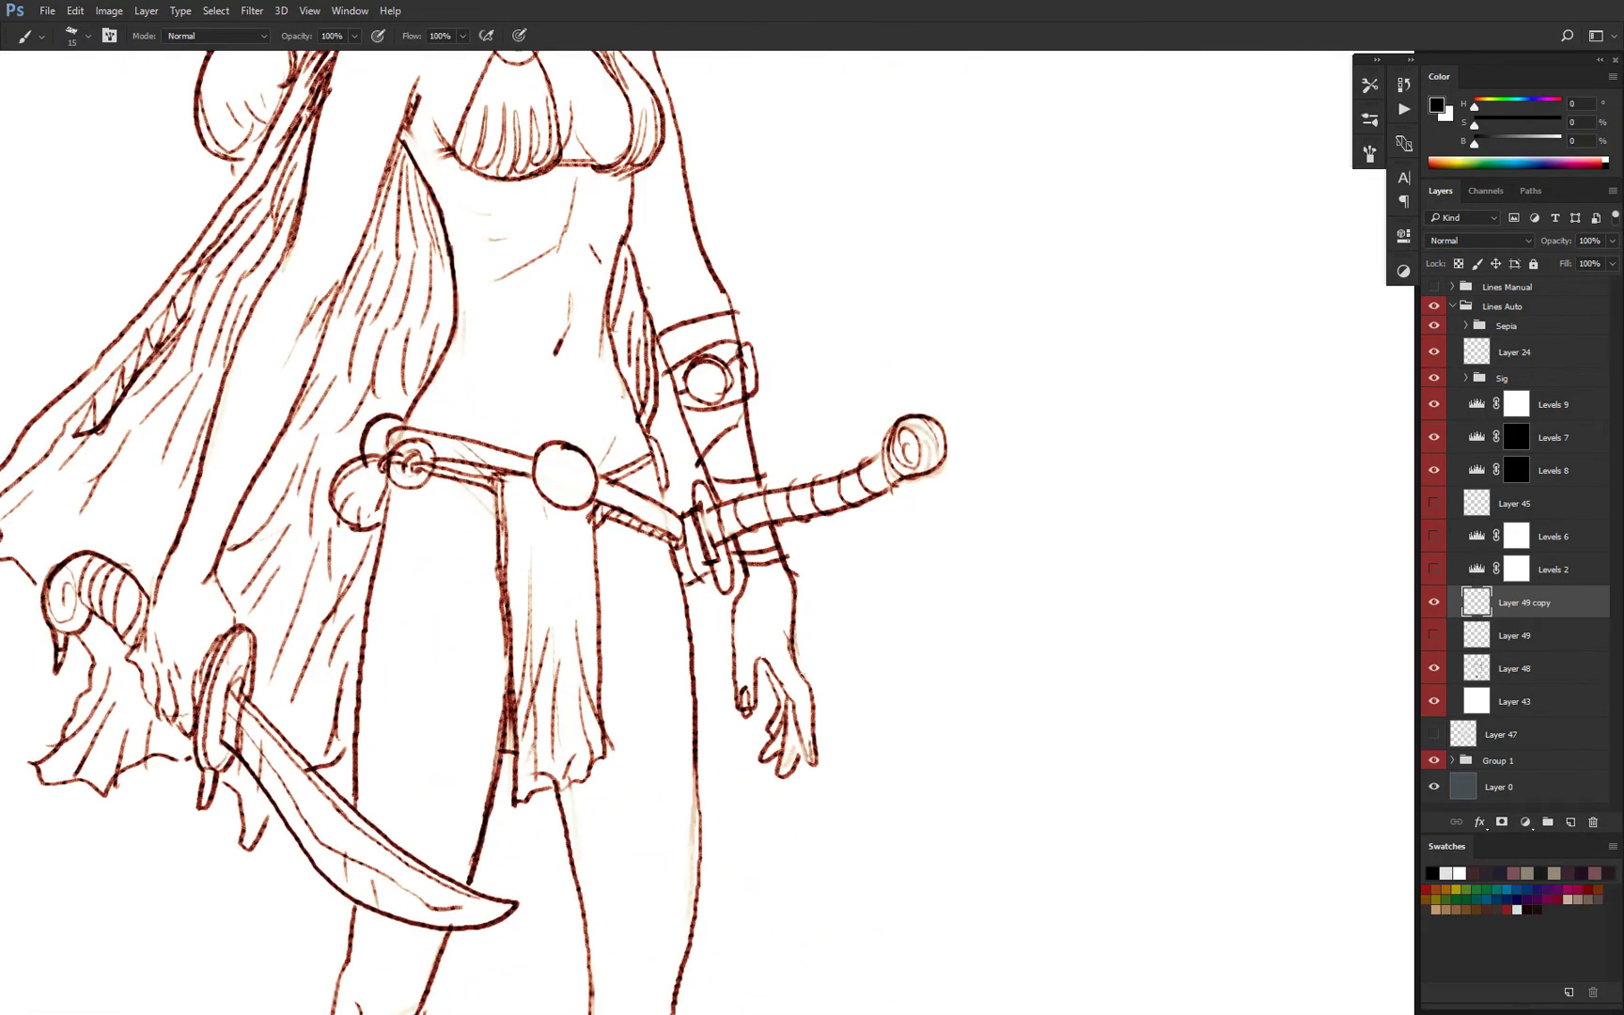
Ink a curved, tapering scabbard end with lengthwise lines behind the near leg and the sword blade.
{"action": "scroll", "coordinate": [751, 449], "scroll_direction": "down", "scroll_amount": 3}
{"action": "scroll", "coordinate": [688, 594], "scroll_direction": "up", "scroll_amount": 1}
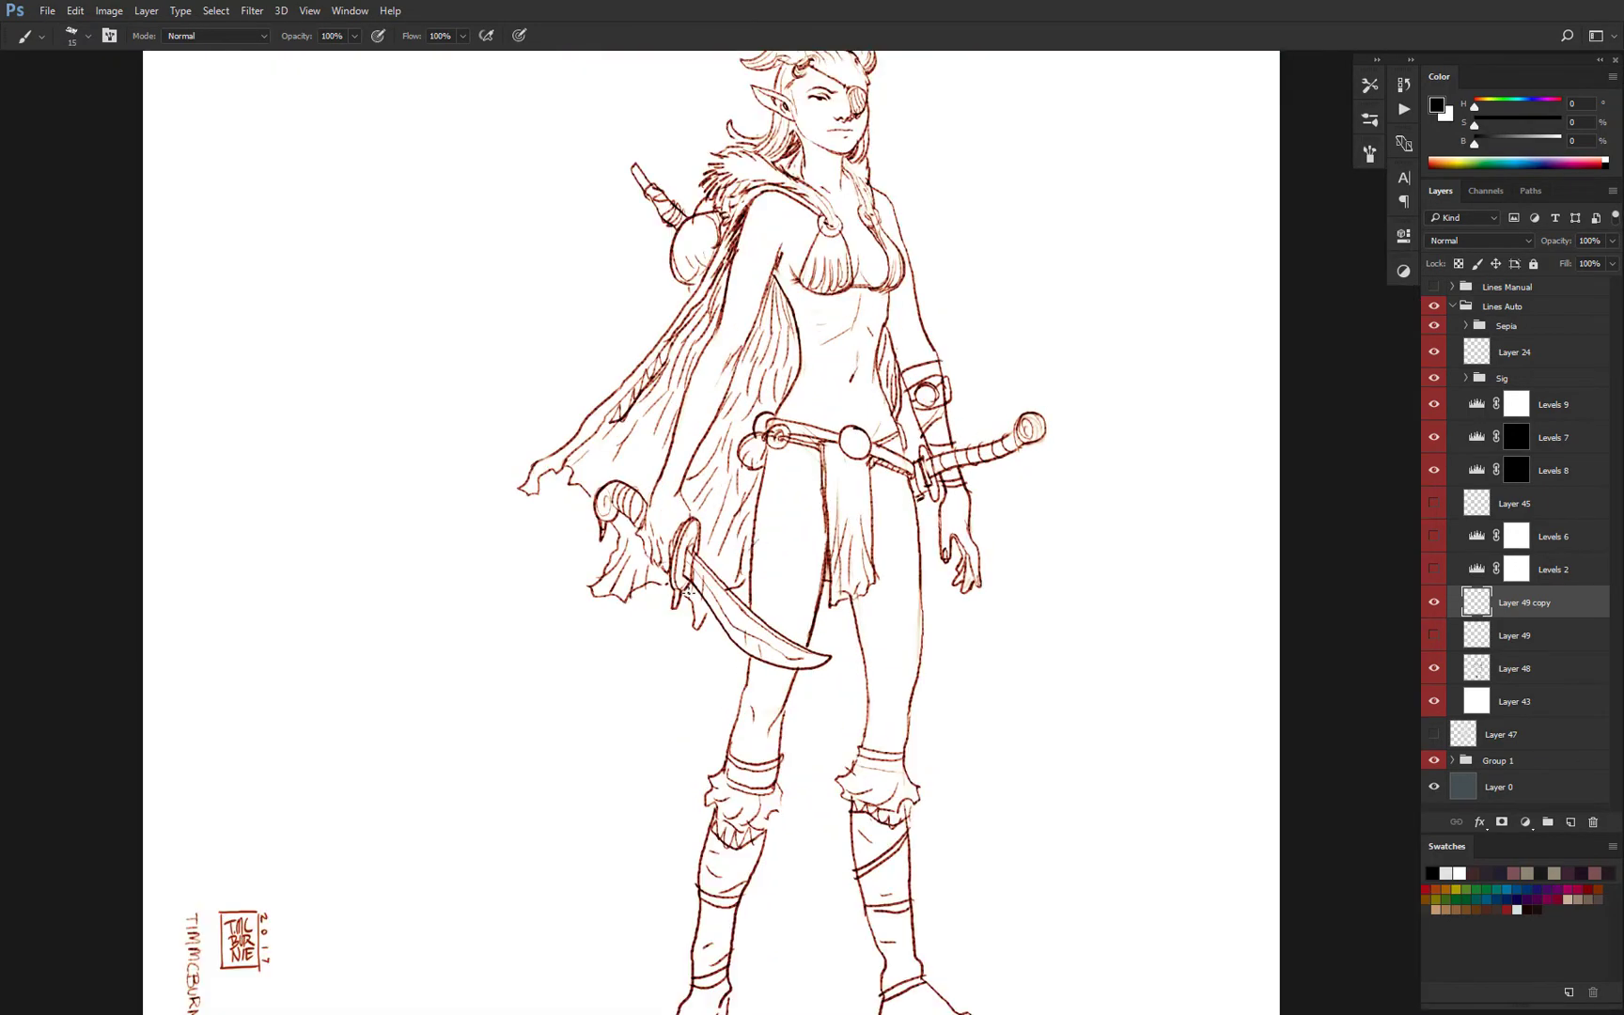
{"action": "scroll", "coordinate": [707, 609], "scroll_direction": "down", "scroll_amount": 3}
{"action": "scroll", "coordinate": [672, 575], "scroll_direction": "up", "scroll_amount": 5}
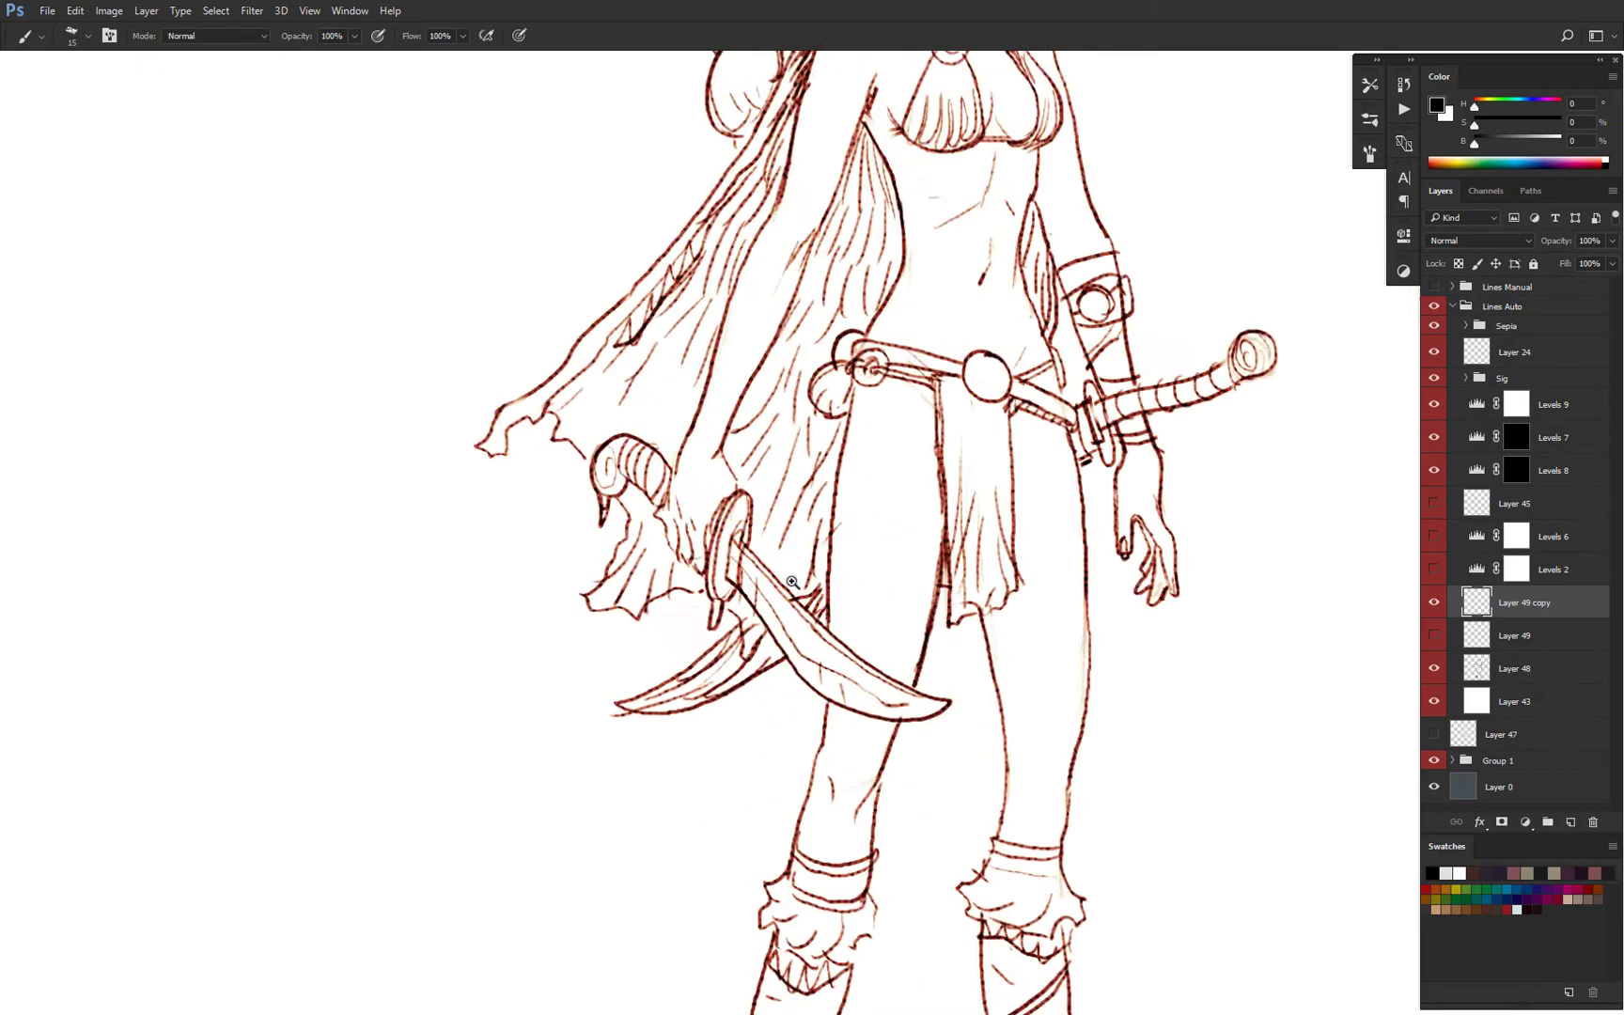
Move Layer 49 copy below Layer 49, merge it into Layer 48 and erase the stray lines beside the sword guard.
{"action": "key", "text": "e"}
{"action": "left_click", "coordinate": [1433, 602]}
{"action": "left_click", "coordinate": [1433, 603]}
{"action": "left_click_drag", "start_coordinate": [1482, 604], "coordinate": [1481, 648]}
{"action": "key", "text": "ctrl+e"}
{"action": "left_click_drag", "start_coordinate": [719, 643], "coordinate": [700, 616]}
{"action": "key", "text": "b"}
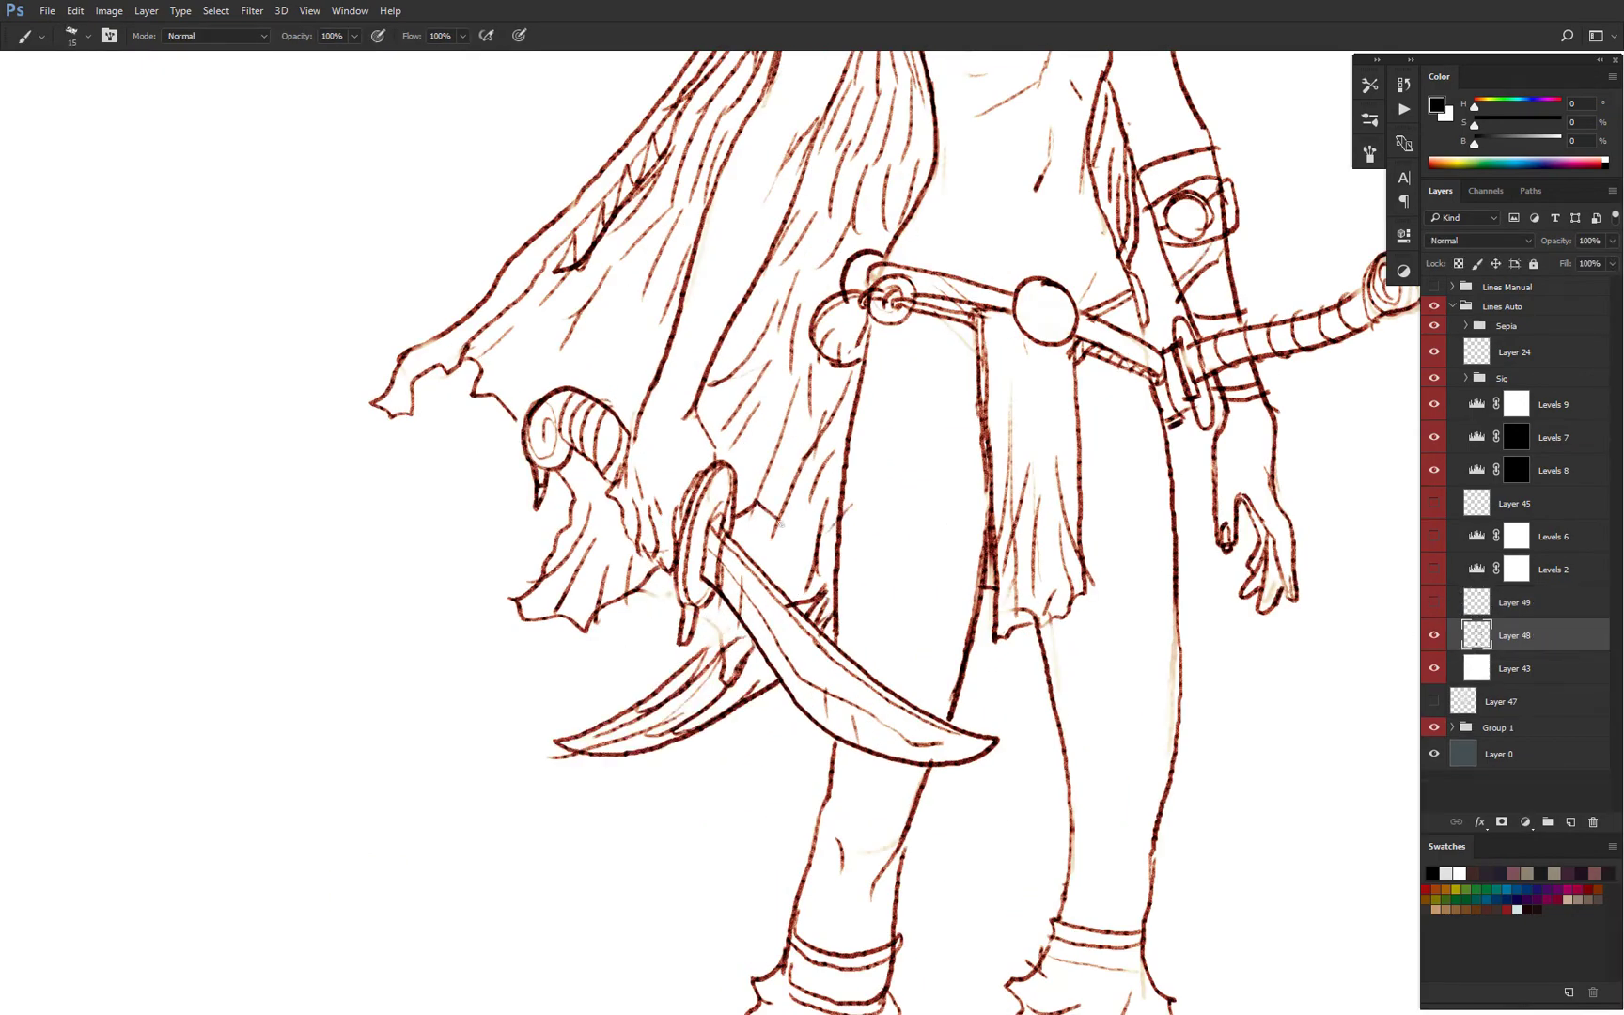
Hide Layer 24 and the Sig group, and select the background around the figure with the Magic Wand.
{"action": "key", "text": "ctrl+0"}
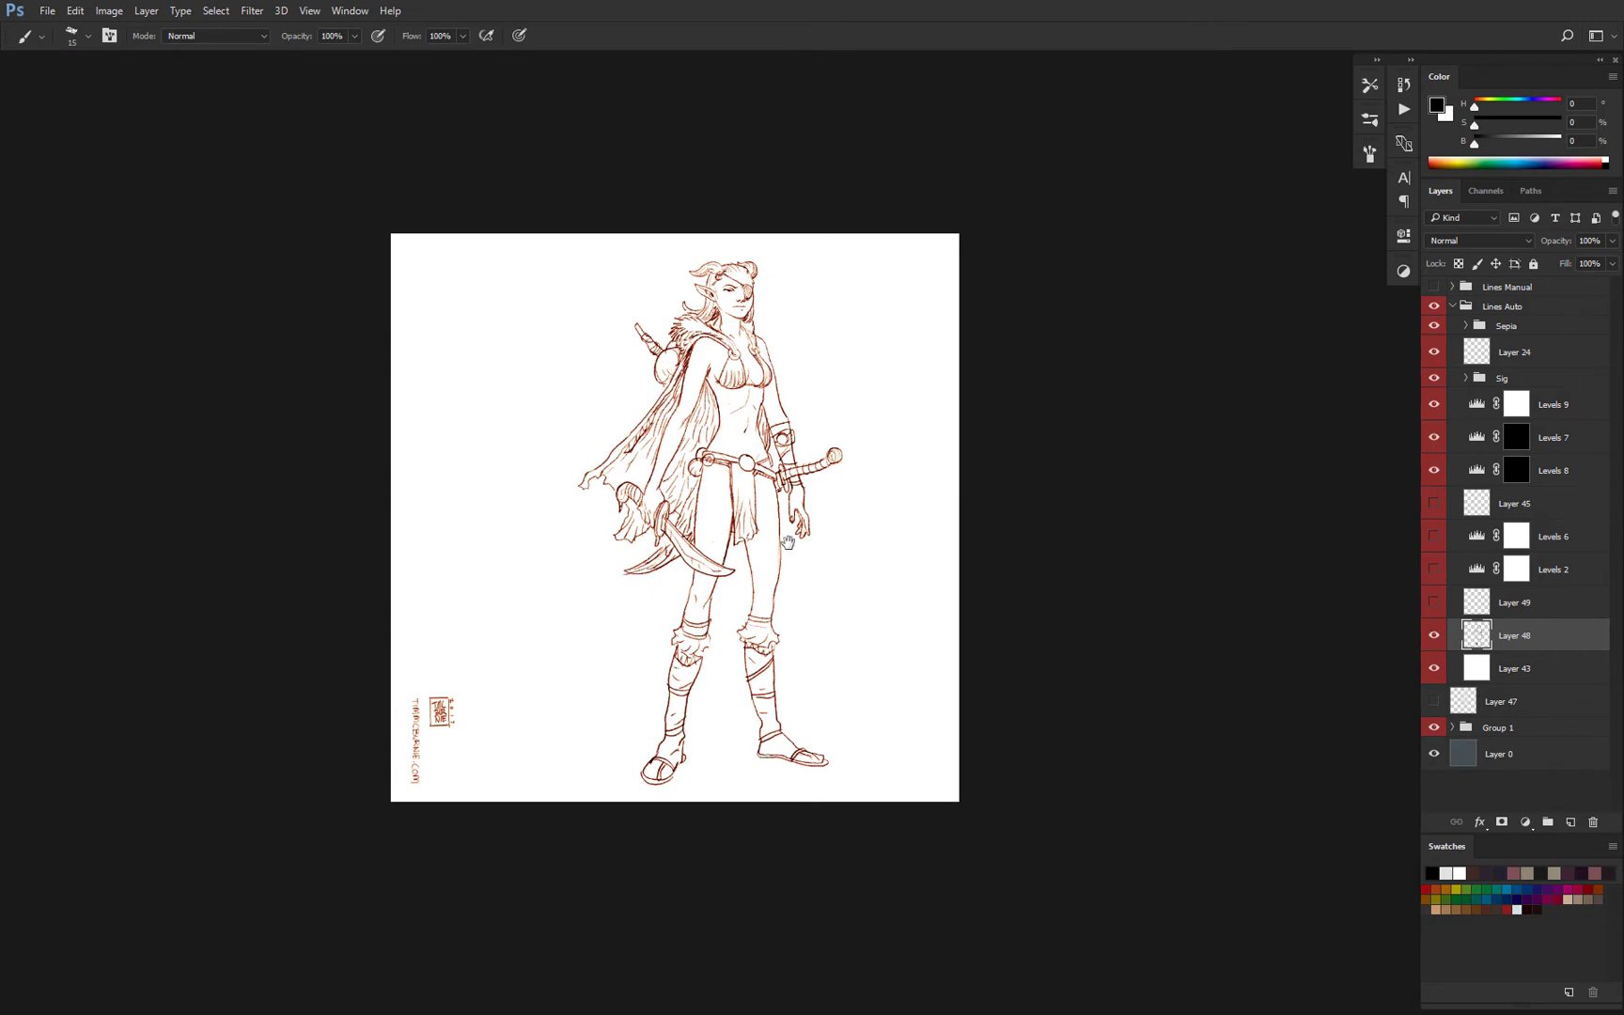
{"action": "left_click_drag", "start_coordinate": [787, 550], "coordinate": [785, 575]}
{"action": "left_click_drag", "start_coordinate": [1432, 352], "coordinate": [1433, 378]}
{"action": "key", "text": "w"}
{"action": "left_click", "coordinate": [878, 413]}
{"action": "key", "text": "q"}
{"action": "scroll", "coordinate": [771, 536], "scroll_direction": "up", "scroll_amount": 3}
{"action": "key", "text": "q"}
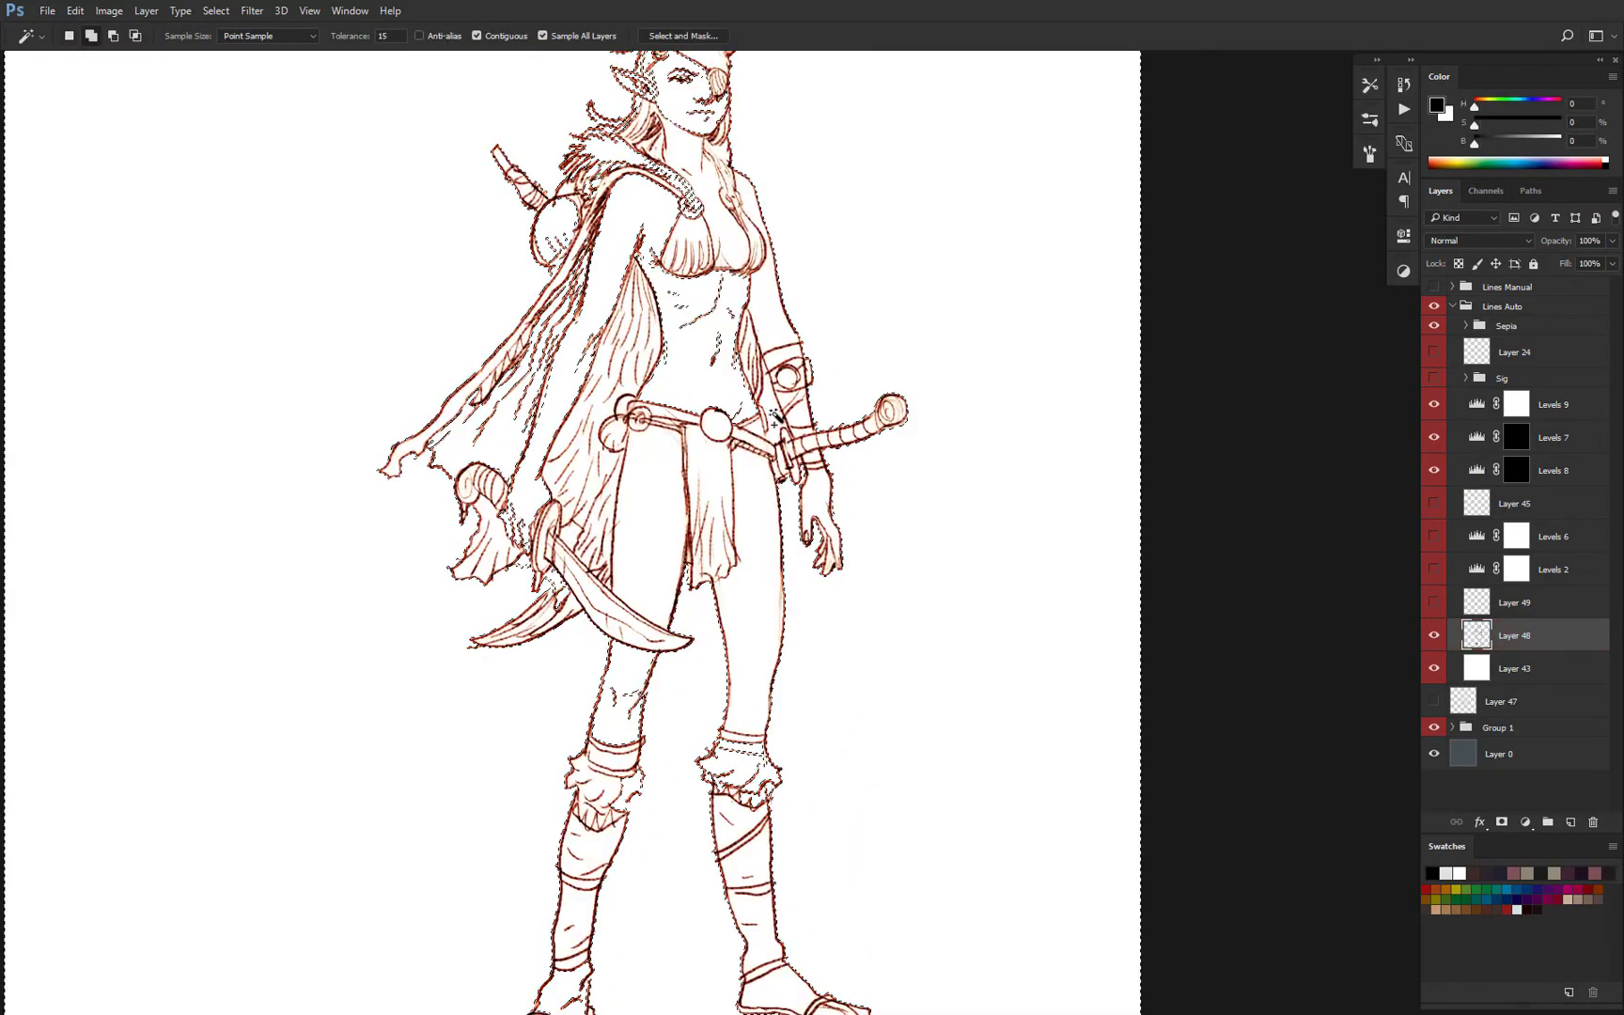
Enter Quick Mask mode and pencil corrections into the mask around the sword guard and the ragged cape hem.
{"action": "key", "text": "q"}
{"action": "key", "text": "b"}
{"action": "scroll", "coordinate": [464, 442], "scroll_direction": "up", "scroll_amount": 3}
{"action": "key", "text": "x"}
{"action": "left_click", "coordinate": [586, 655]}
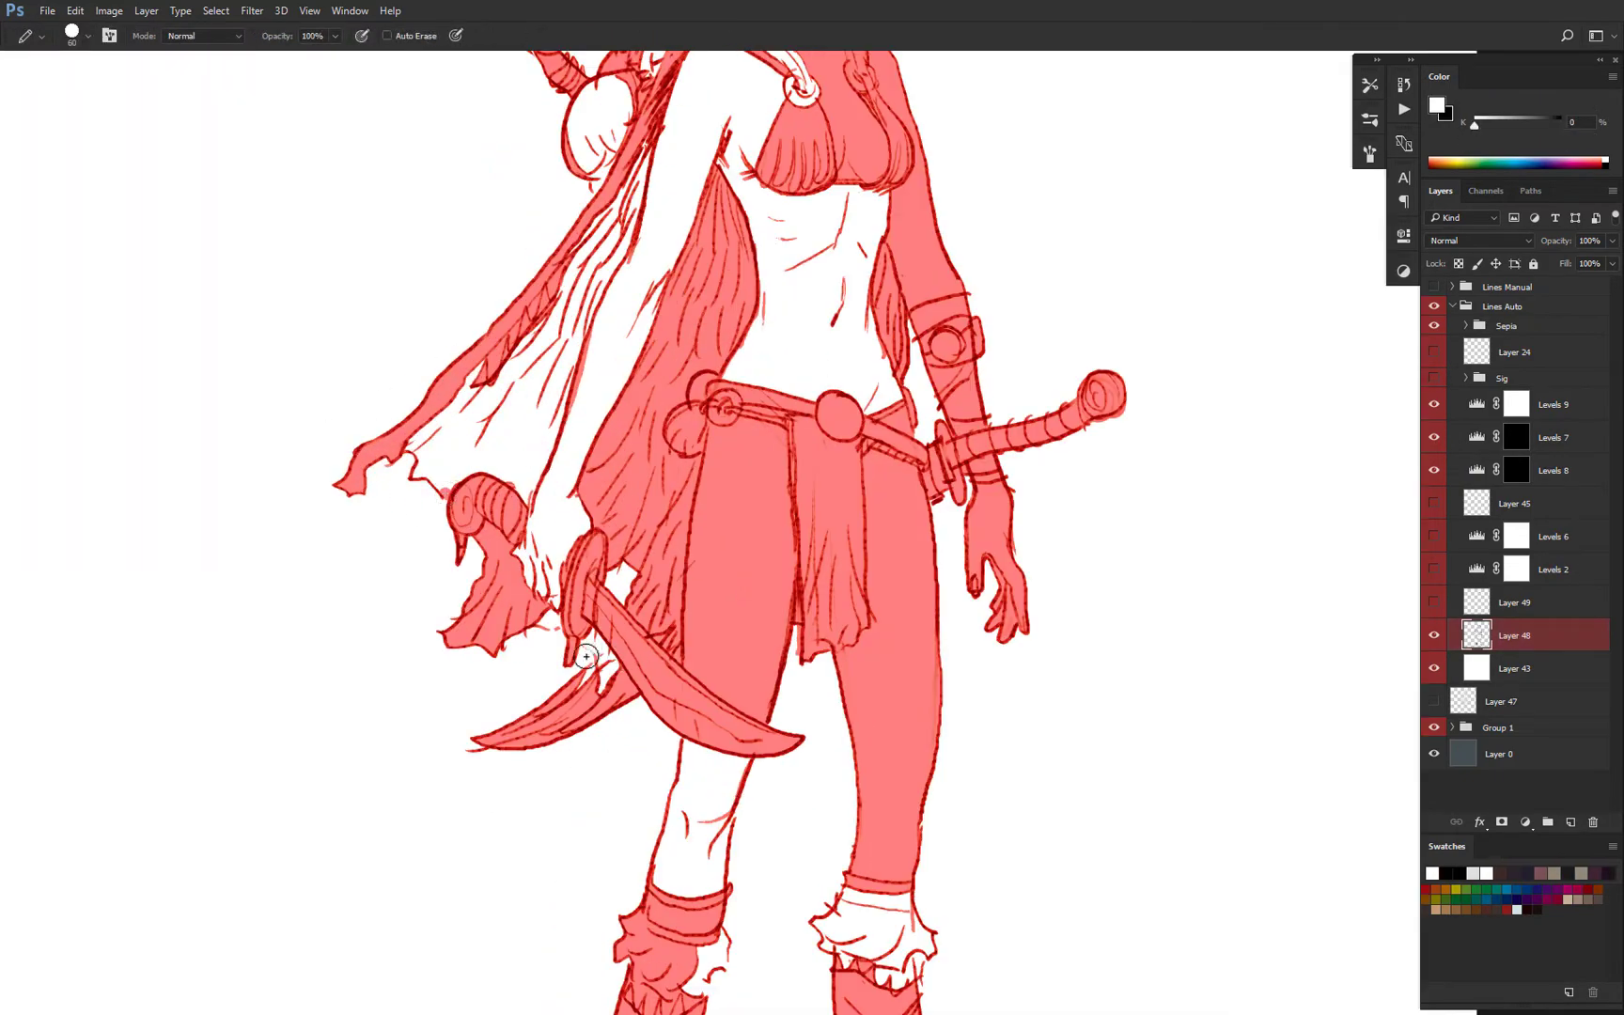
{"action": "key", "text": "x"}
{"action": "left_click", "coordinate": [600, 655]}
{"action": "key", "text": "x"}
{"action": "left_click", "coordinate": [546, 627]}
{"action": "key", "text": "x"}
{"action": "scroll", "coordinate": [729, 527], "scroll_direction": "up", "scroll_amount": 5}
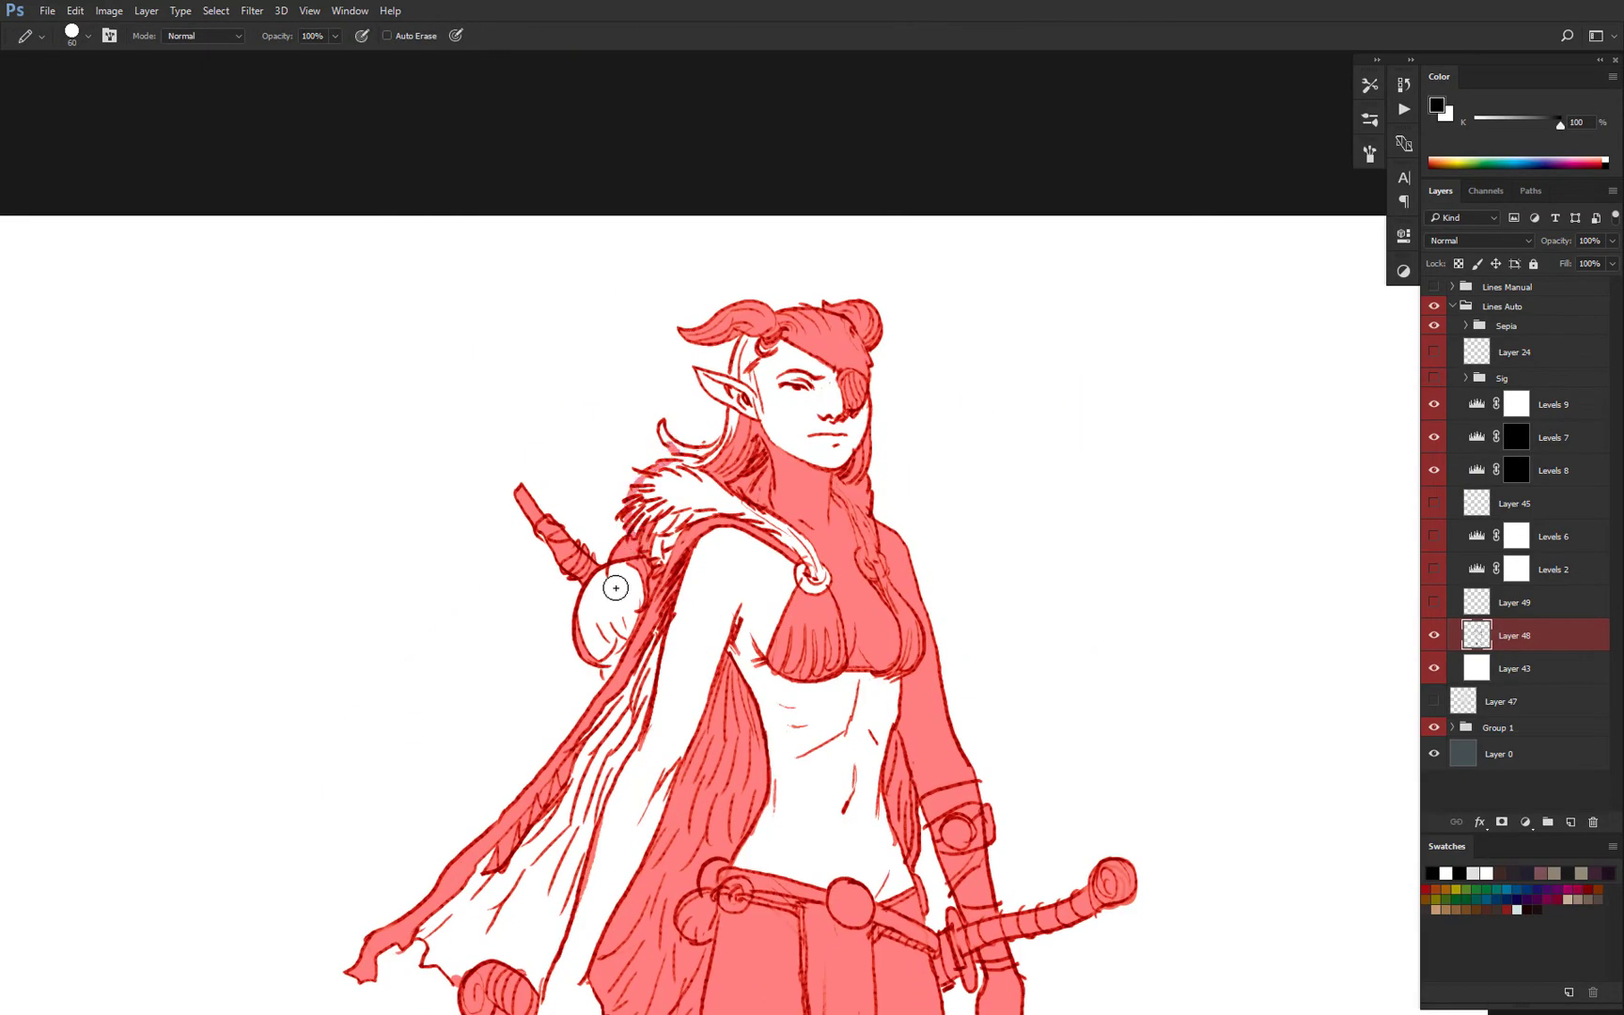
Fill the face, fur collar and curled hair strand with the mask using the Paint Bucket.
{"action": "key", "text": "g"}
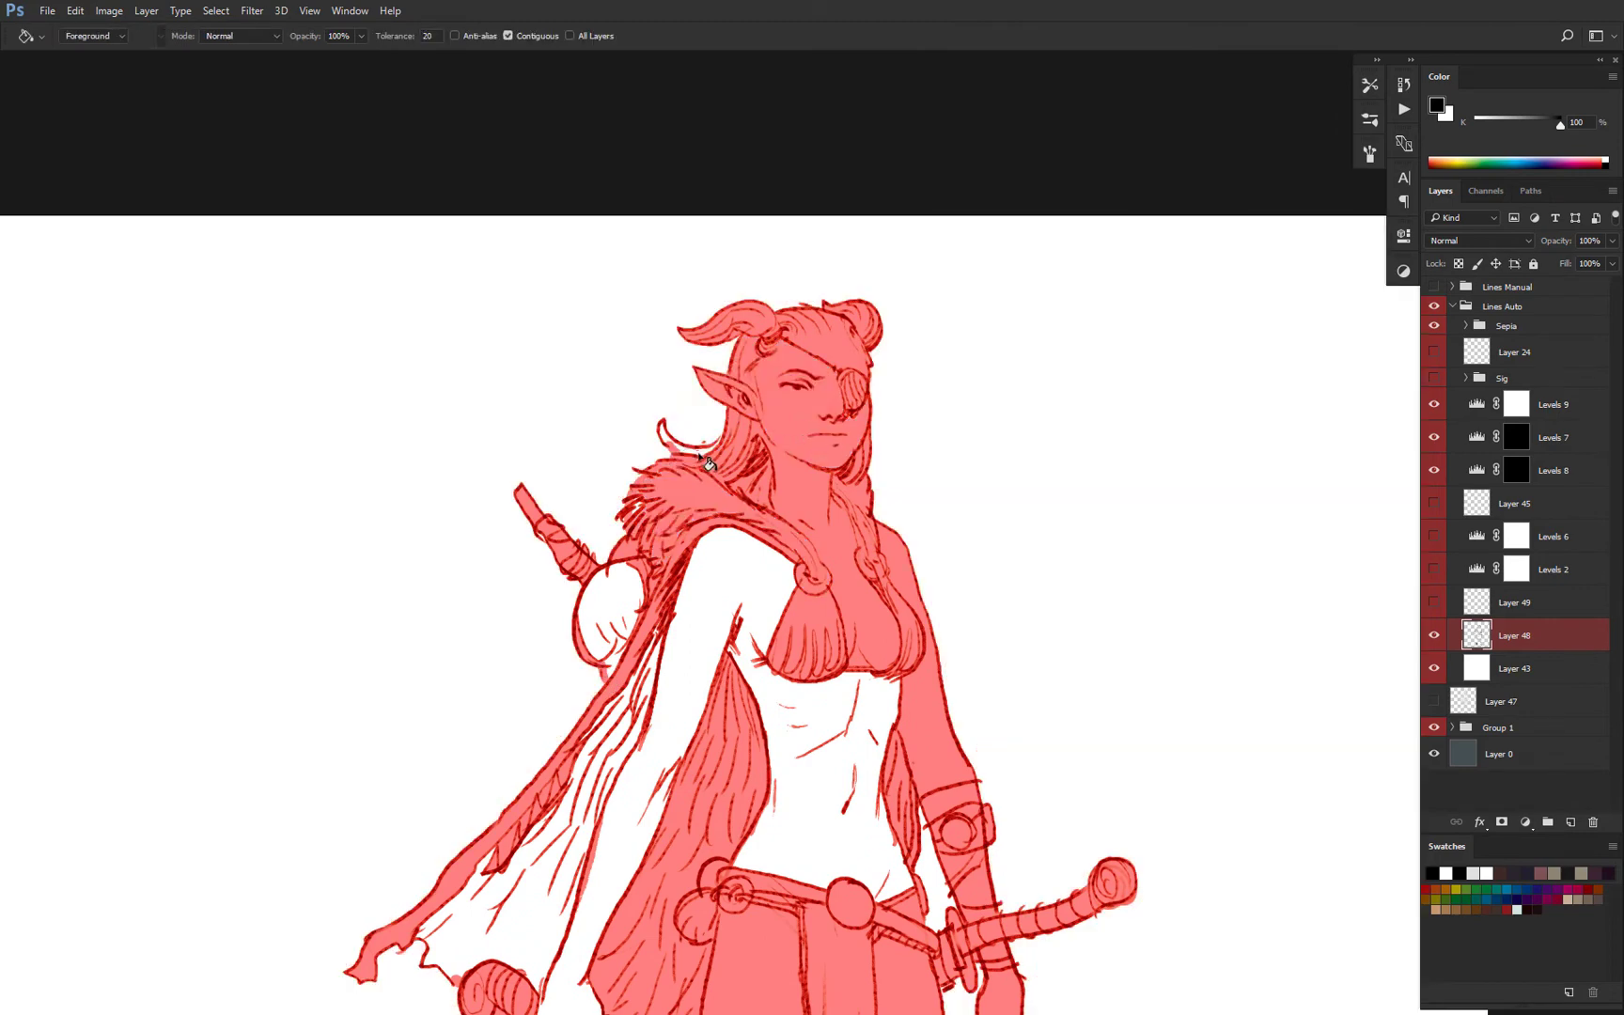
{"action": "left_click", "coordinate": [719, 455]}
{"action": "key", "text": "ctrl+z"}
{"action": "left_click", "coordinate": [718, 453]}
{"action": "key", "text": "b"}
{"action": "key", "text": "x"}
{"action": "key", "text": "x"}
{"action": "key", "text": "x"}
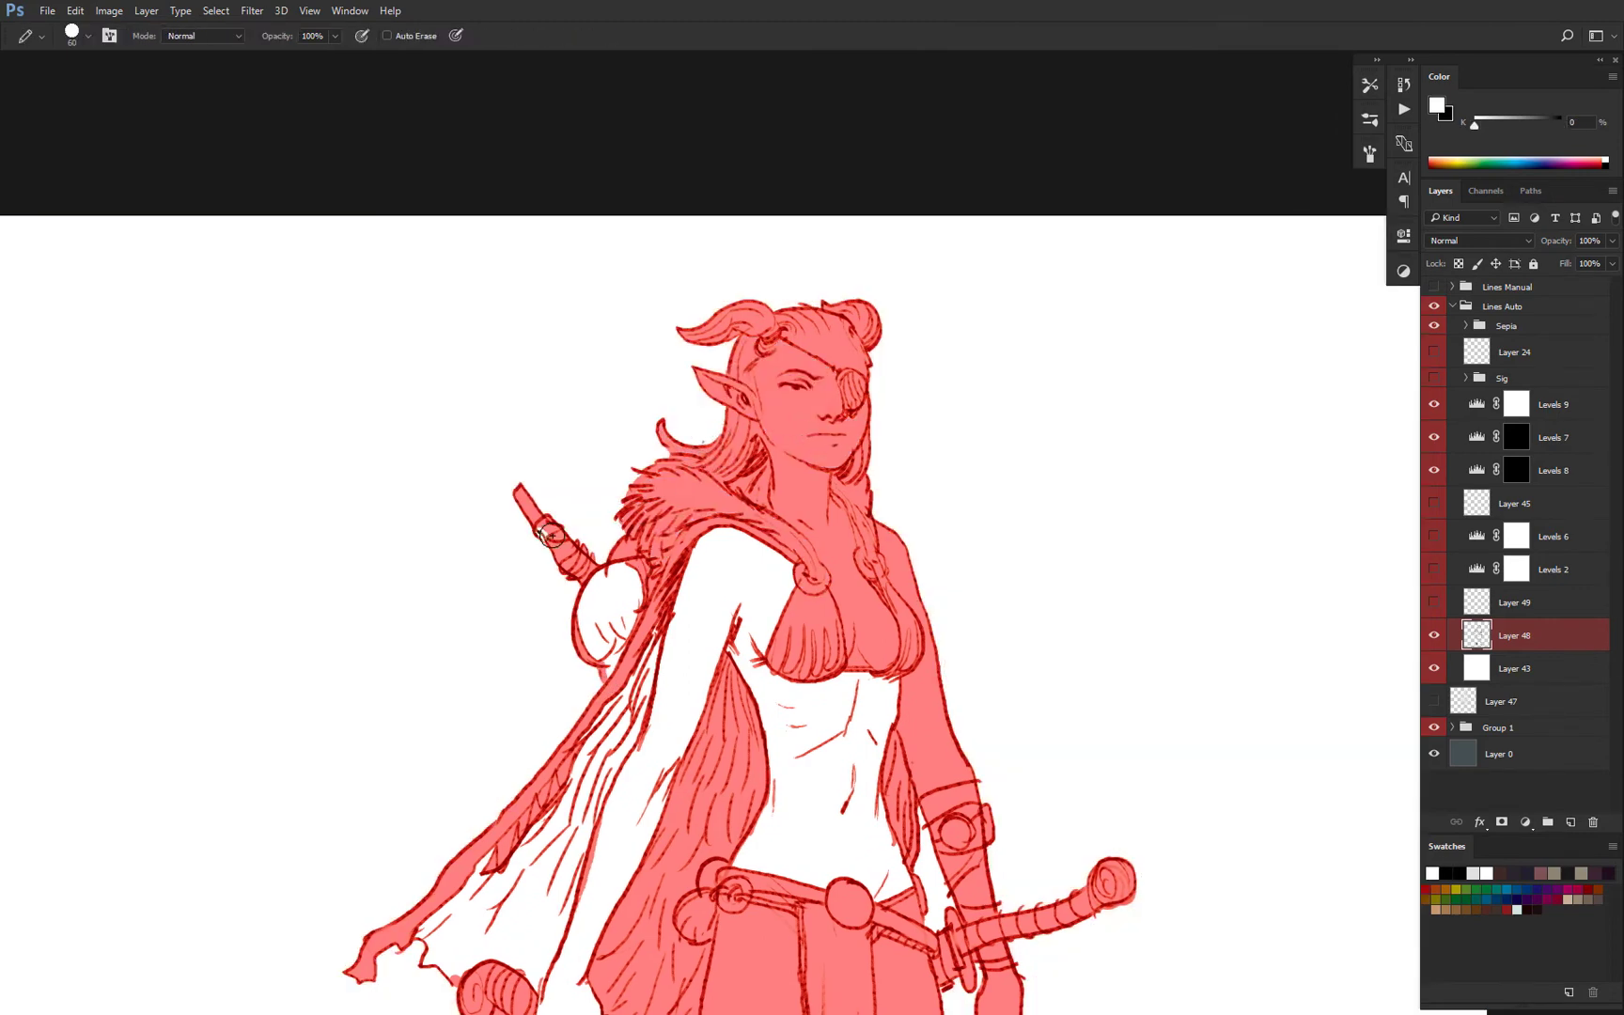
Seal the outline gaps and fill the shoulder pouch, near arm, torso and cape with the mask.
{"action": "key", "text": "x"}
{"action": "key", "text": "g"}
{"action": "left_click", "coordinate": [629, 613]}
{"action": "key", "text": "b"}
{"action": "left_click_drag", "start_coordinate": [628, 613], "coordinate": [633, 402]}
{"action": "key", "text": "g"}
{"action": "left_click", "coordinate": [794, 635]}
{"action": "key", "text": "b"}
{"action": "left_click_drag", "start_coordinate": [623, 701], "coordinate": [623, 465]}
{"action": "mouse_move", "coordinate": [620, 687]}
{"action": "left_mouse_down"}
{"action": "mouse_move", "coordinate": [616, 730]}
{"action": "mouse_move", "coordinate": [681, 733]}
{"action": "left_mouse_up"}
Close the outline gaps at the knees and fill the near leg and both fur cuffs with the mask, redoing the leaking fill.
{"action": "scroll", "coordinate": [662, 658], "scroll_direction": "down", "scroll_amount": 4}
{"action": "key", "text": "x"}
{"action": "key", "text": "g"}
{"action": "left_click", "coordinate": [695, 705]}
{"action": "left_click", "coordinate": [709, 609]}
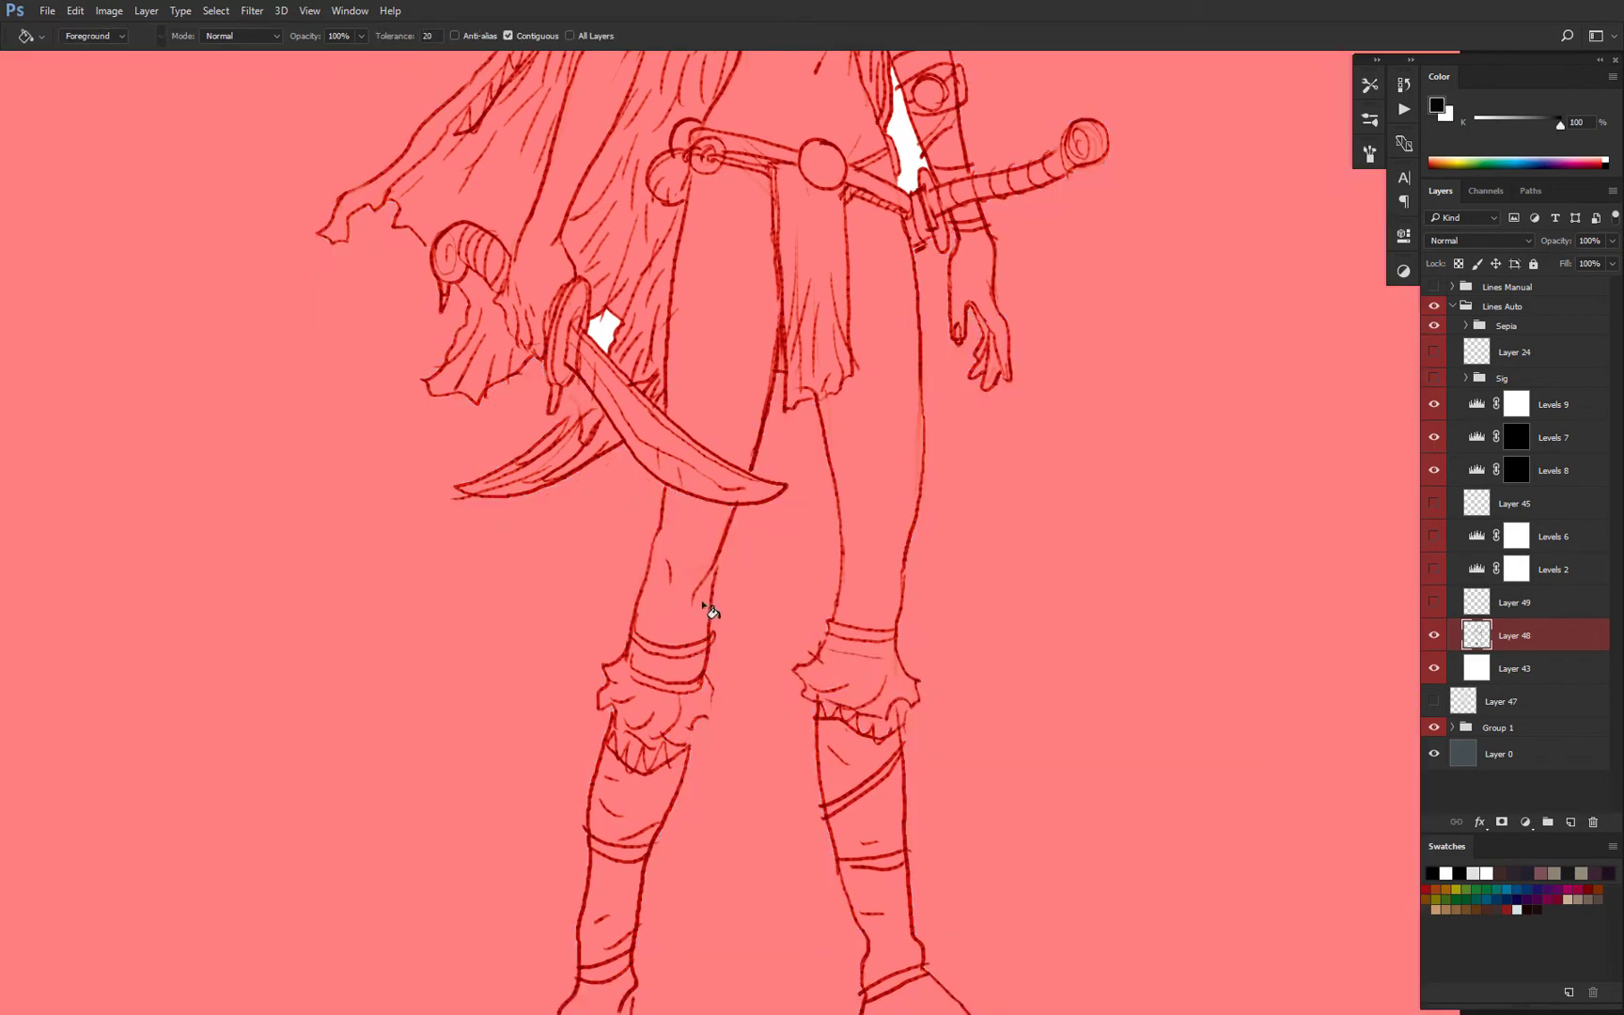
{"action": "key", "text": "ctrl+z"}
{"action": "left_click", "coordinate": [703, 547]}
{"action": "left_click_drag", "start_coordinate": [905, 702], "coordinate": [895, 722]}
{"action": "left_click", "coordinate": [869, 671]}
{"action": "scroll", "coordinate": [893, 606], "scroll_direction": "down", "scroll_amount": 4}
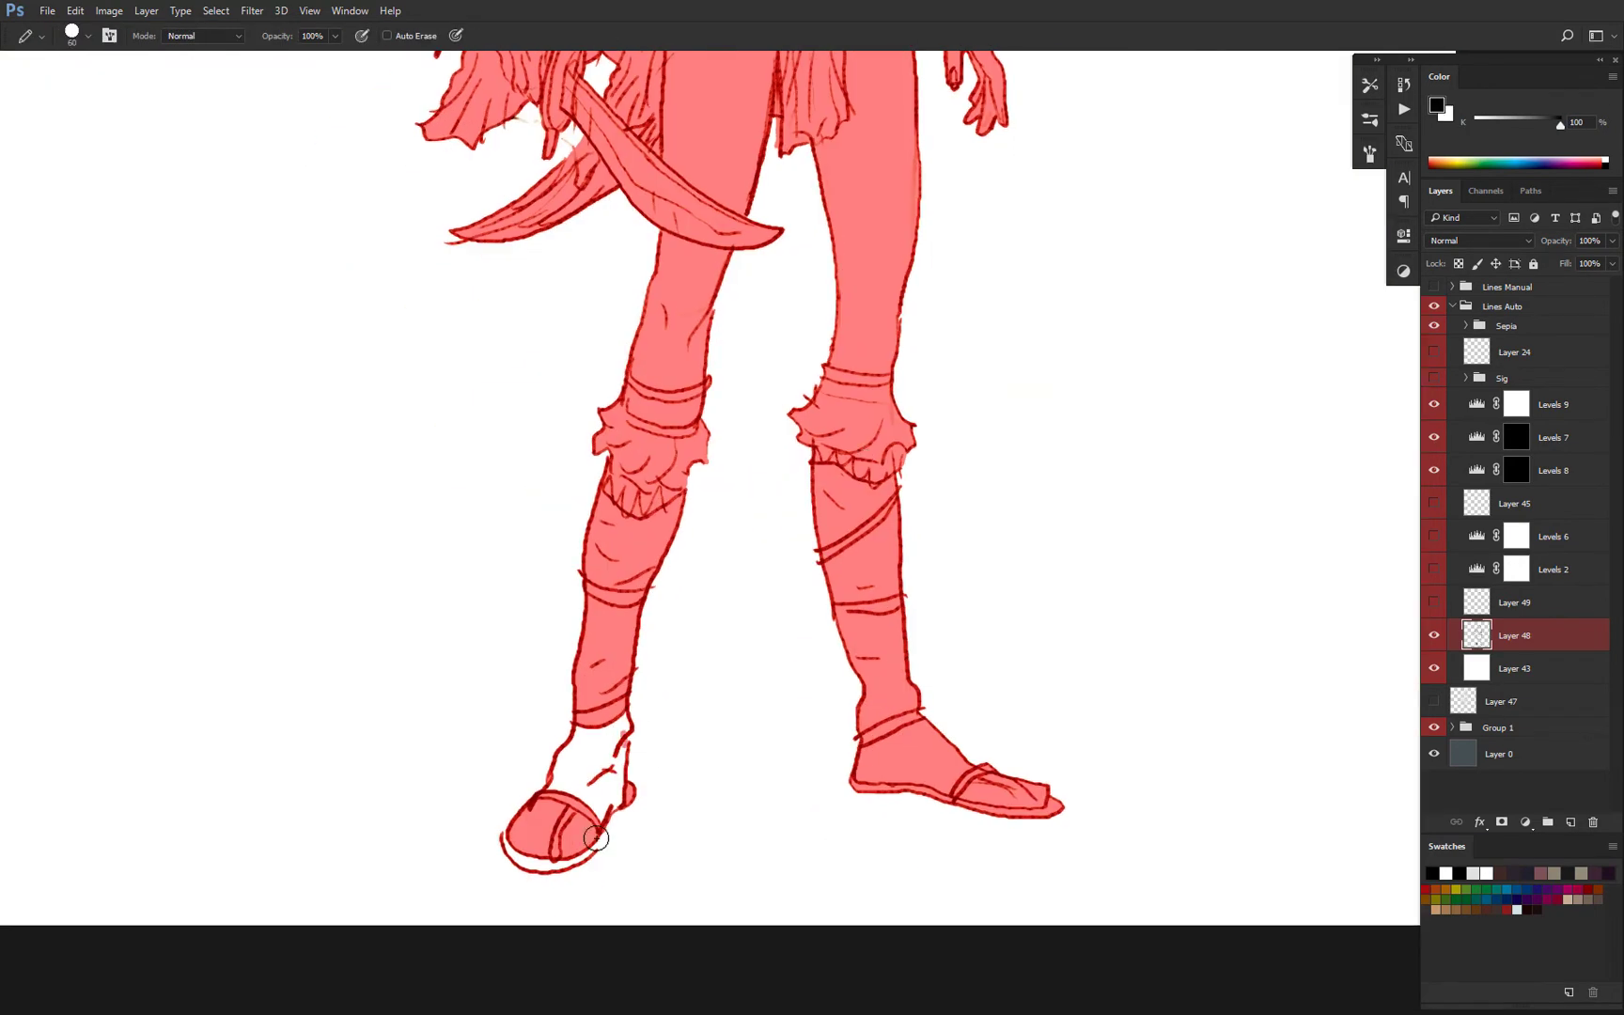
Fill the near foot and its sandal sole with the mask.
{"action": "key", "text": "g"}
{"action": "left_click", "coordinate": [584, 763]}
{"action": "left_click", "coordinate": [526, 859]}
{"action": "key", "text": "ctrl+minus"}
Check the finished mask, then fill the figure's silhouette layer with a neutral grey at 68% brightness.
{"action": "left_click_drag", "start_coordinate": [701, 268], "coordinate": [683, 532]}
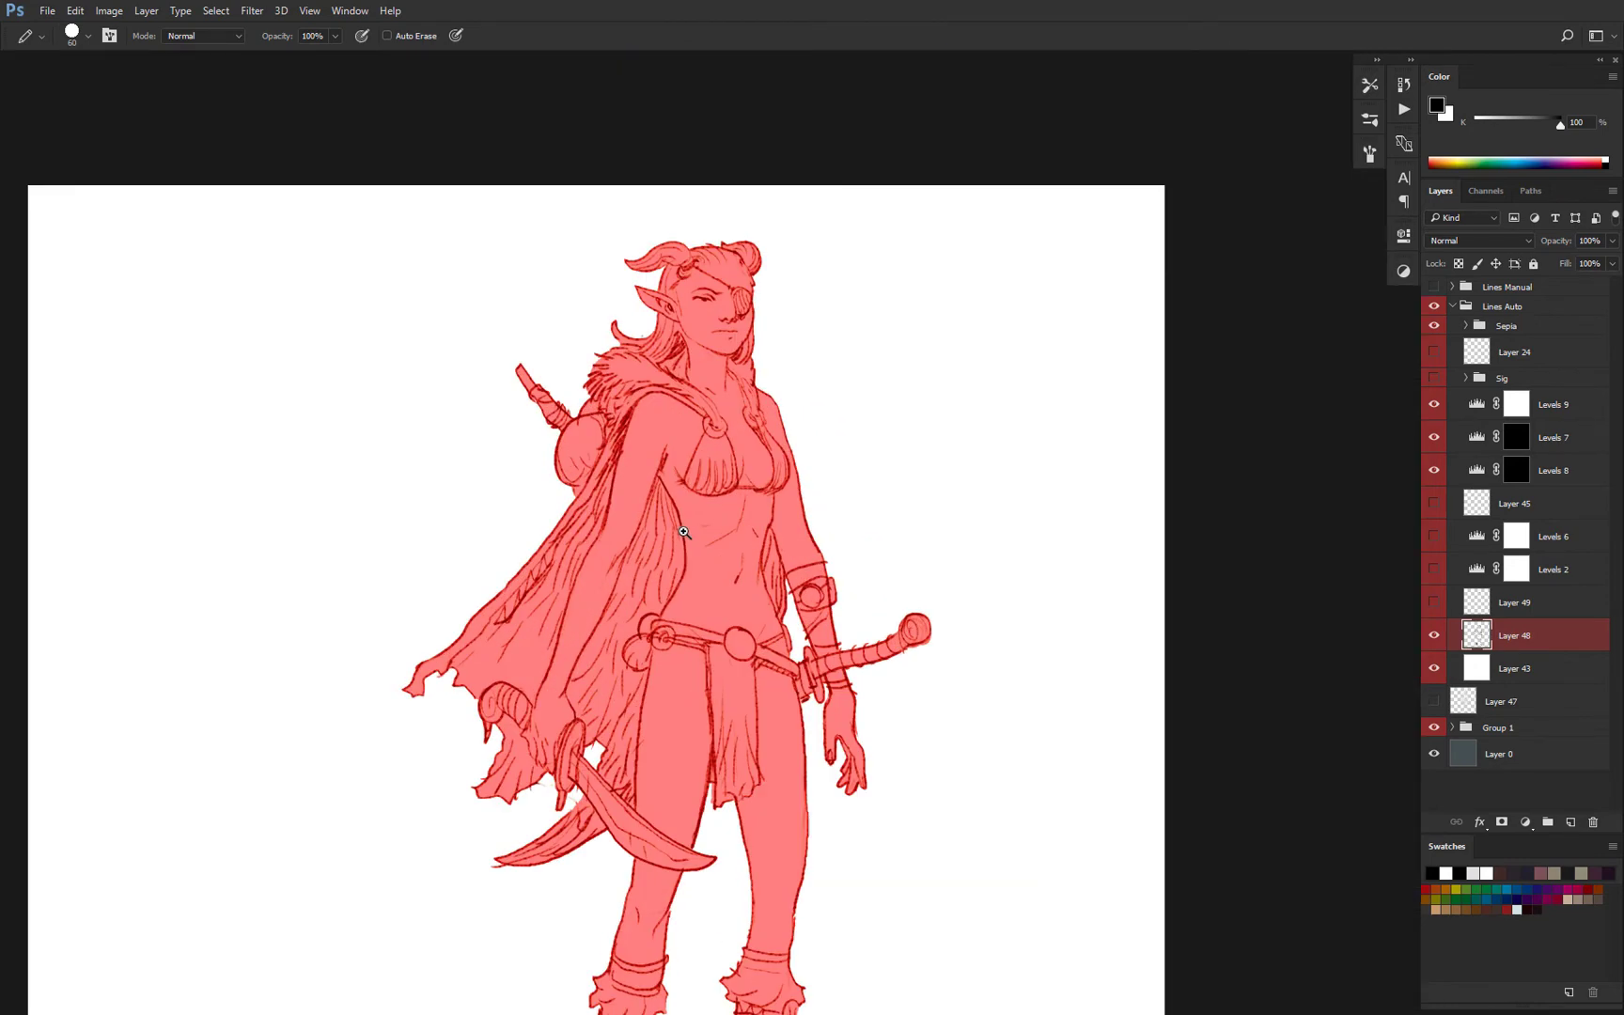
{"action": "scroll", "coordinate": [742, 580], "scroll_direction": "up", "scroll_amount": 3}
{"action": "key", "text": "x"}
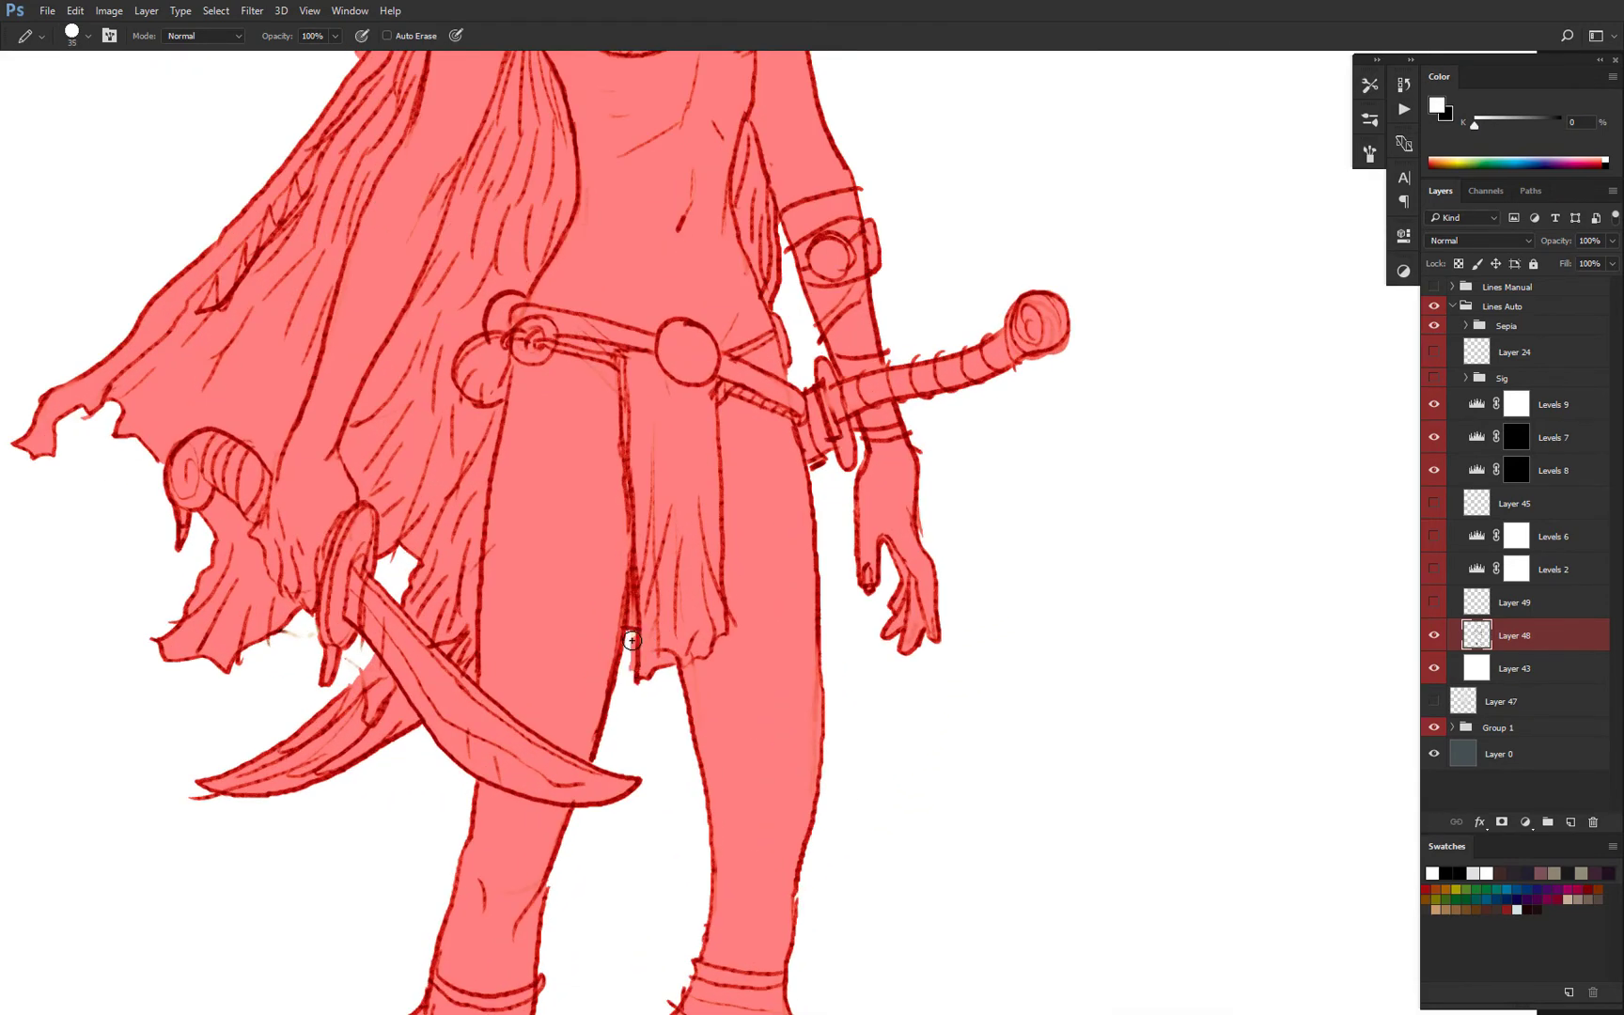
{"action": "scroll", "coordinate": [906, 617], "scroll_direction": "down", "scroll_amount": 5}
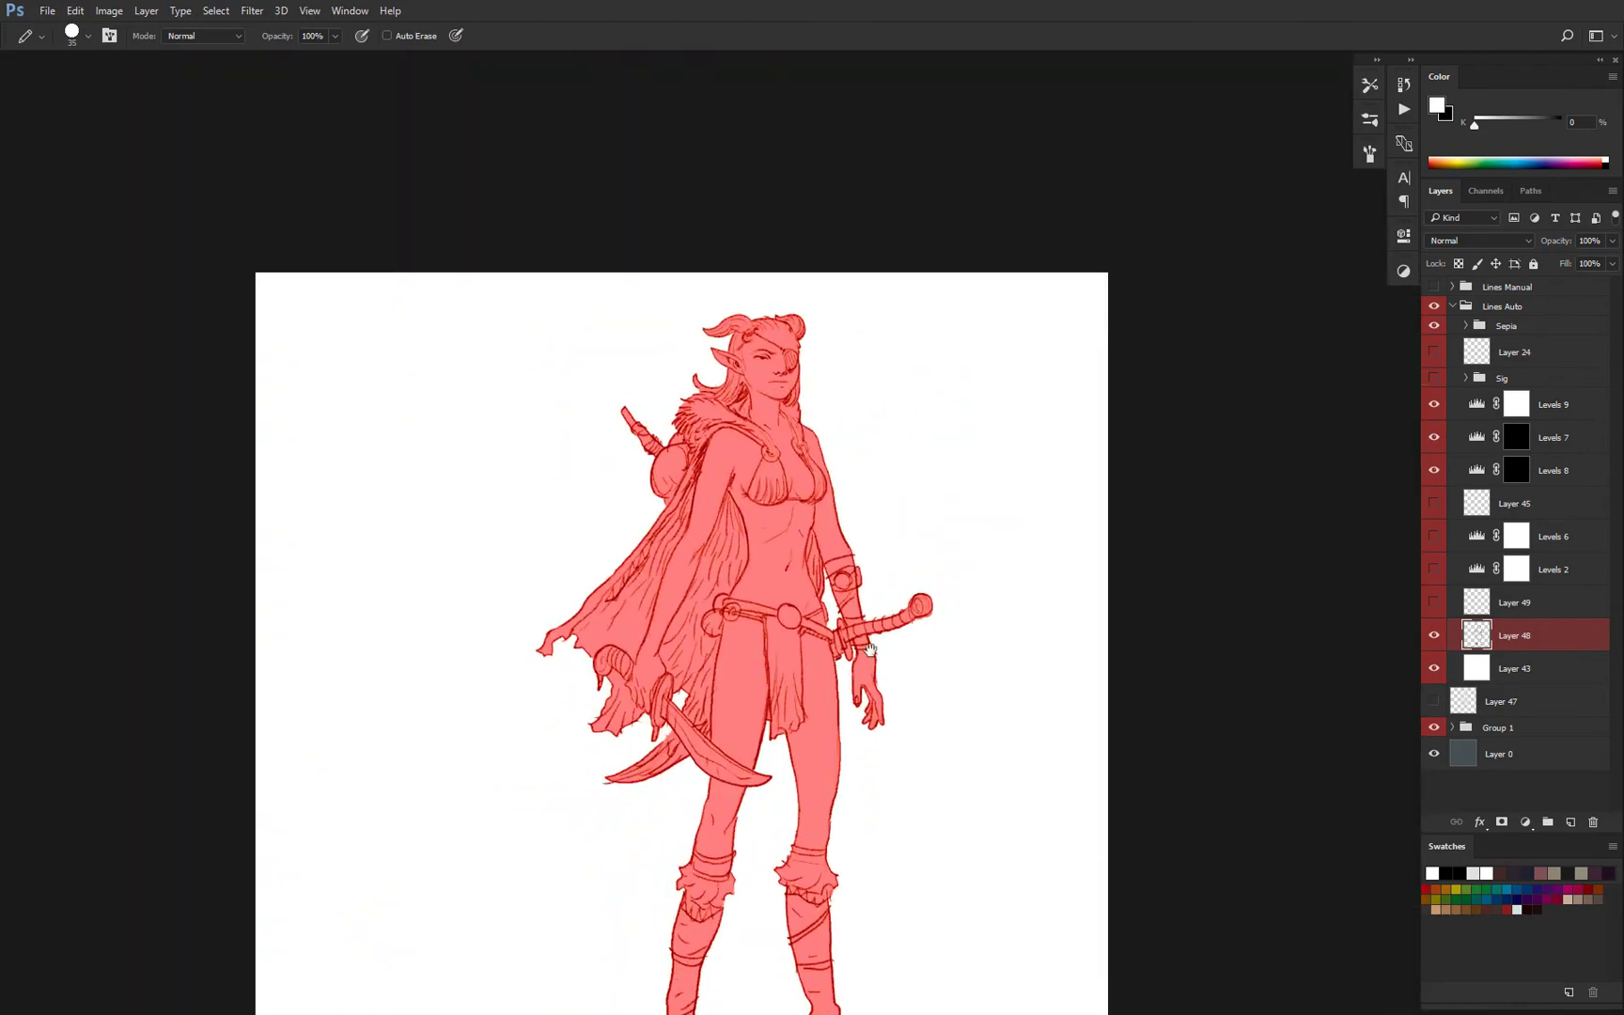
{"action": "key", "text": "ctrl+0"}
{"action": "left_click", "coordinate": [1514, 668]}
{"action": "left_click", "coordinate": [1499, 753]}
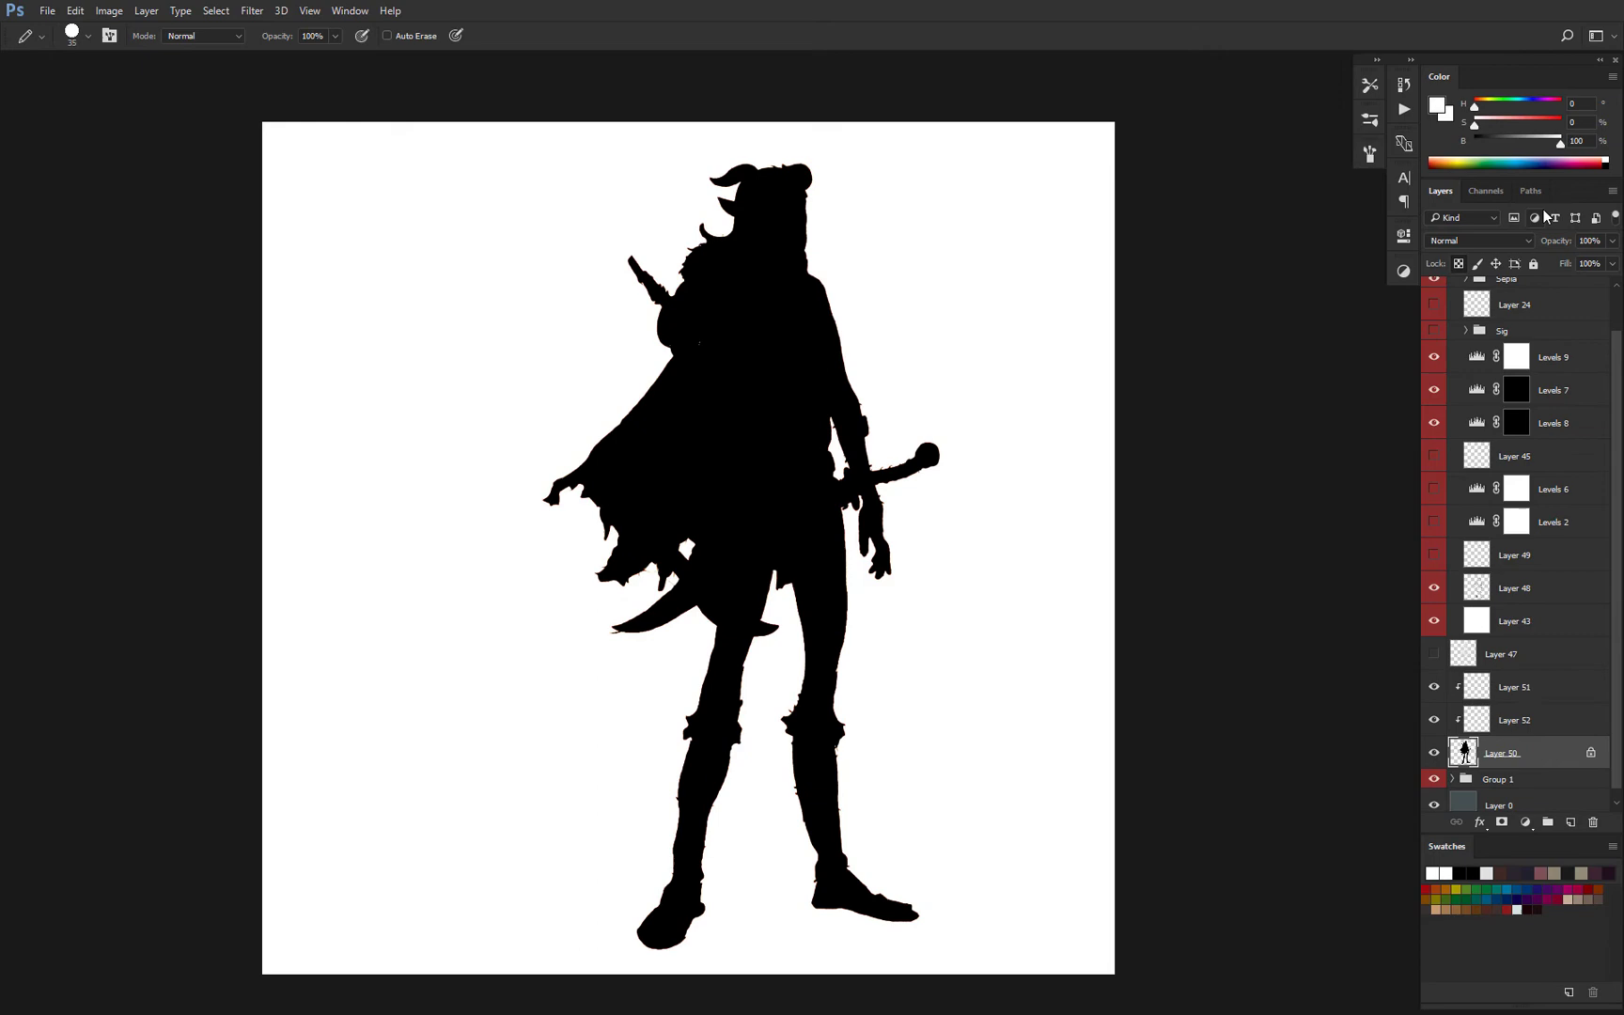
{"action": "key", "text": "alt+BackSpace"}
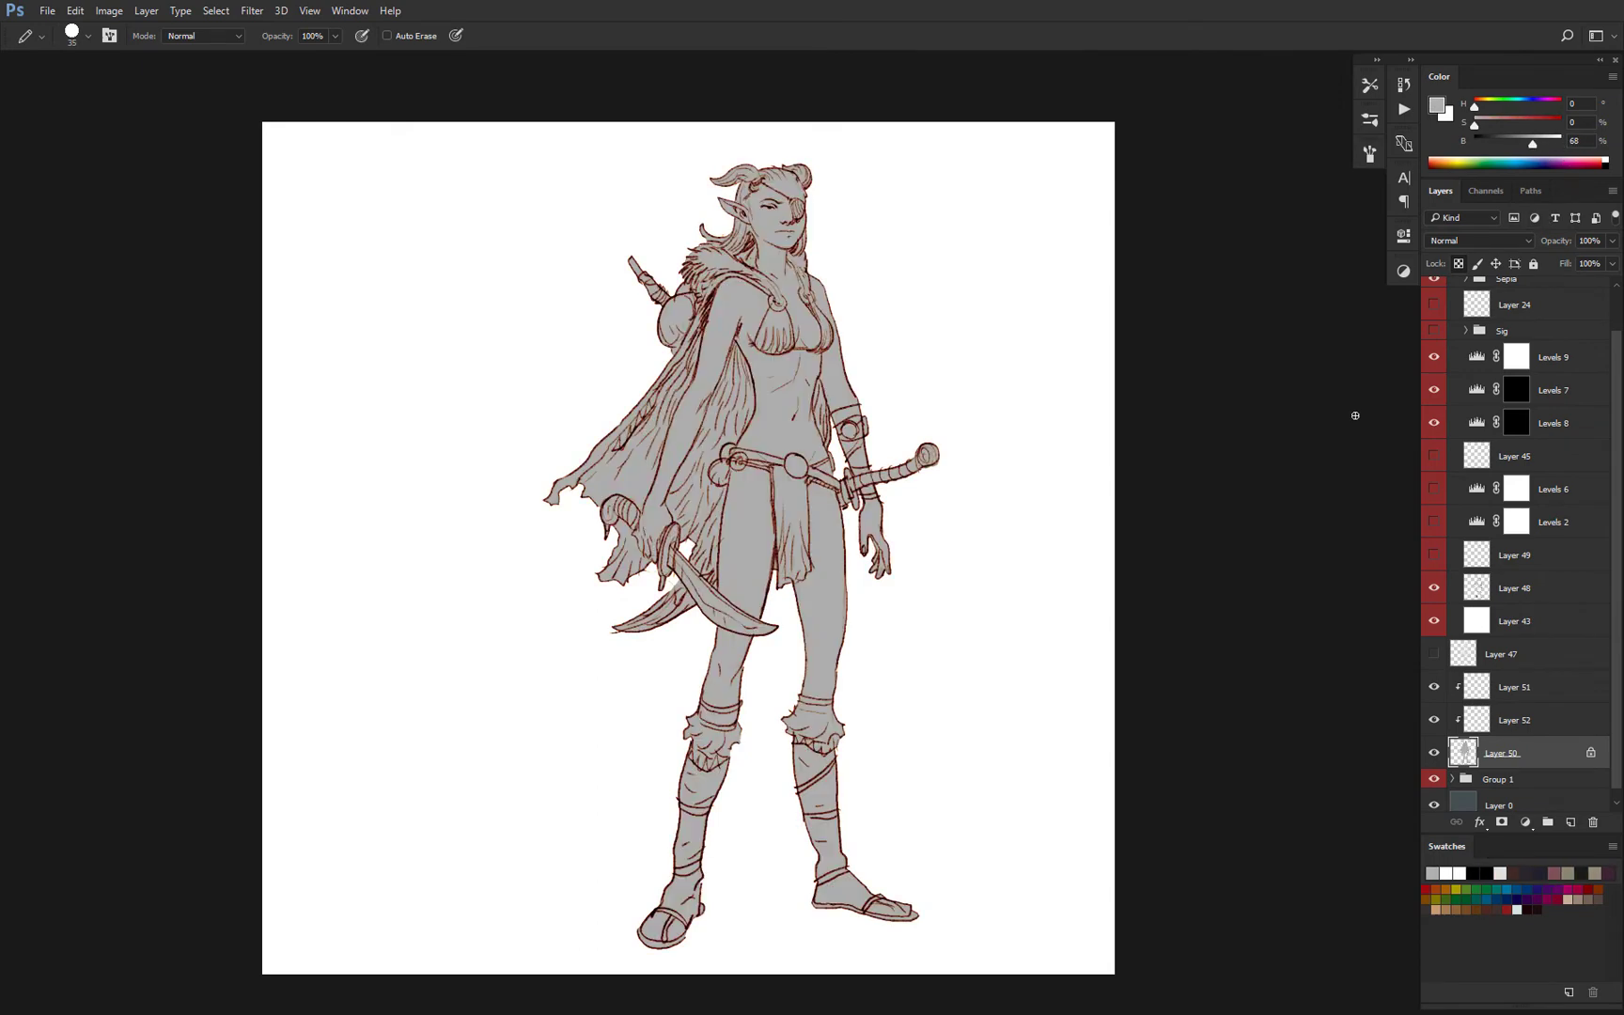
Choose a scattered texture brush tip for the Pencil tool.
{"action": "left_click_drag", "start_coordinate": [929, 490], "coordinate": [936, 576]}
{"action": "left_click_drag", "start_coordinate": [840, 591], "coordinate": [852, 626]}
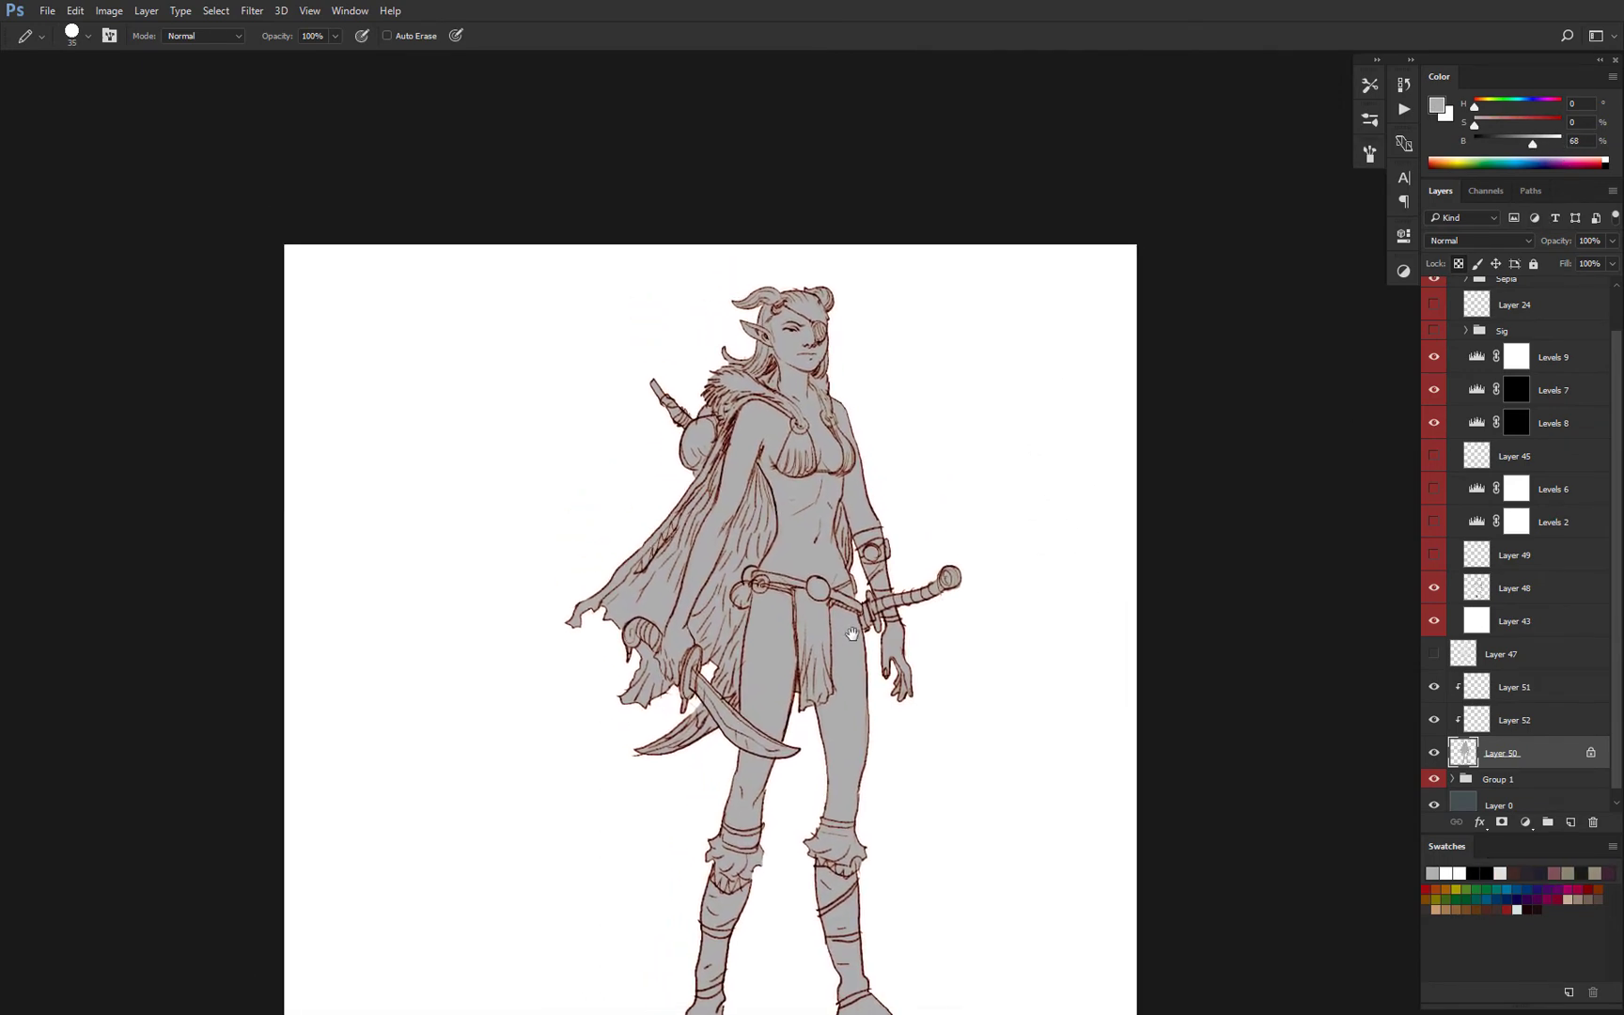
{"action": "key", "text": "ctrl+plus"}
{"action": "left_click_drag", "start_coordinate": [824, 482], "coordinate": [831, 525]}
{"action": "left_click", "coordinate": [72, 36]}
{"action": "left_click", "coordinate": [179, 319]}
{"action": "left_click", "coordinate": [352, 278]}
{"action": "scroll", "coordinate": [1020, 575], "scroll_direction": "down", "scroll_amount": 2}
{"action": "scroll", "coordinate": [1020, 572], "scroll_direction": "up", "scroll_amount": 1}
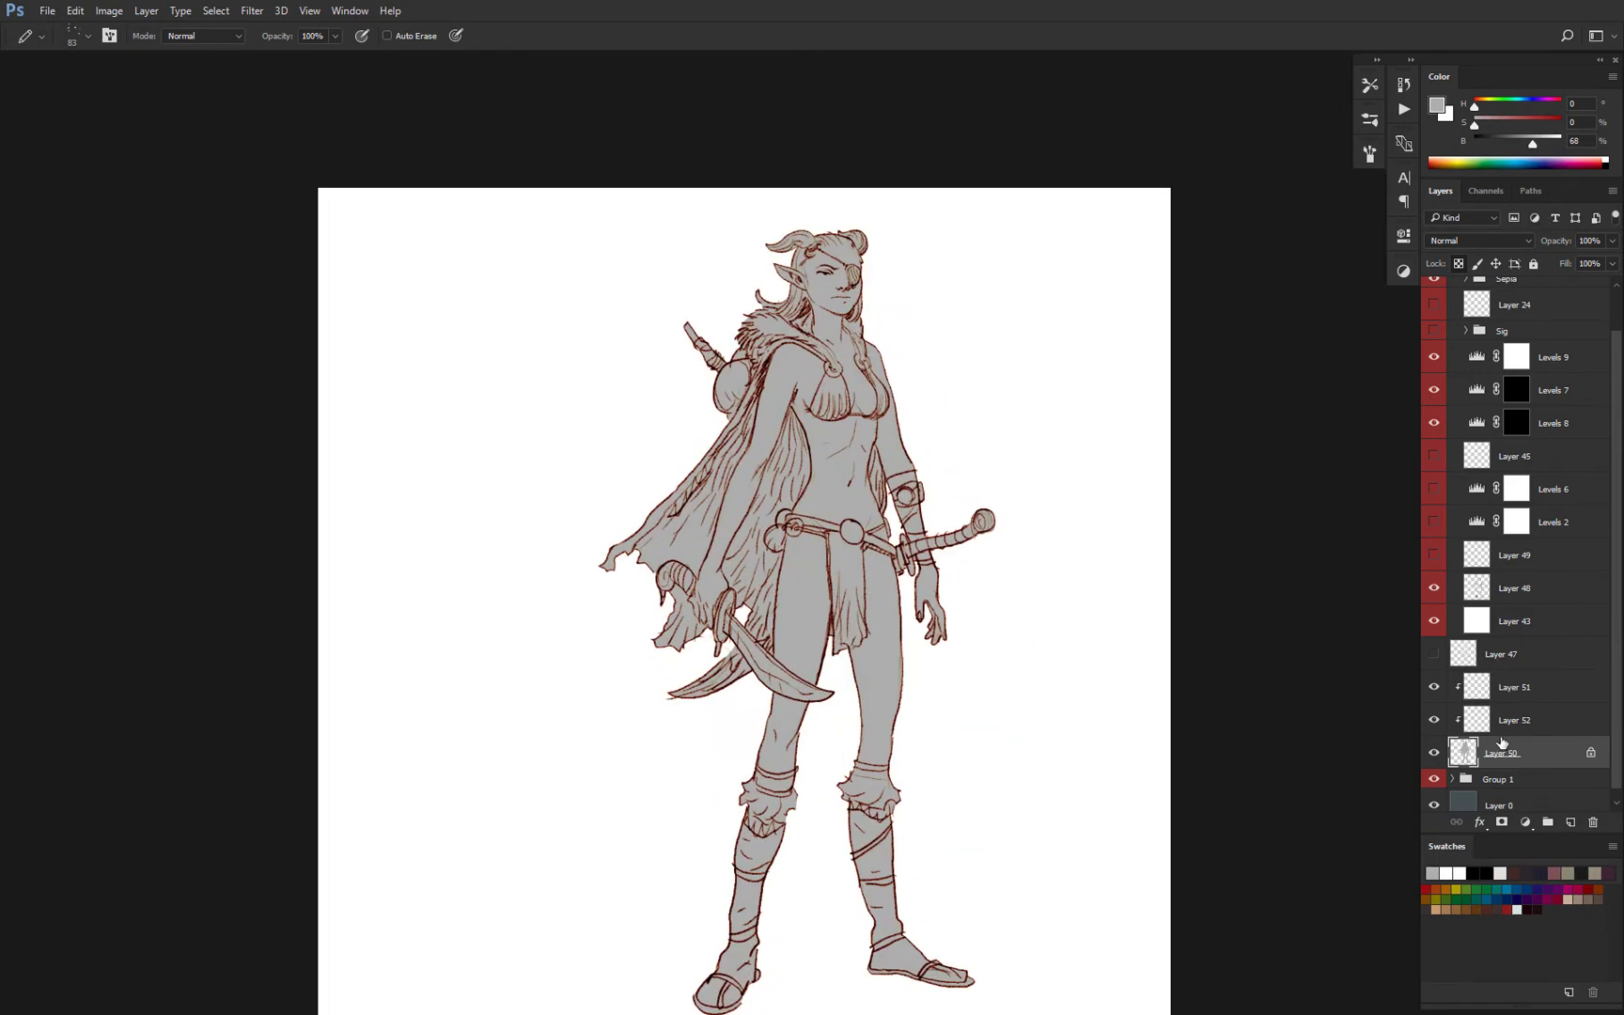
Add a layer beneath the silhouette and fill it with a pale beige background (H 49, S 9, B 84).
{"action": "left_click", "coordinate": [1468, 779]}
{"action": "left_click", "coordinate": [1570, 822]}
{"action": "key", "text": "g"}
{"action": "left_click_drag", "start_coordinate": [1532, 144], "coordinate": [1562, 144]}
{"action": "mouse_move", "coordinate": [1475, 106]}
{"action": "left_mouse_down"}
{"action": "mouse_move", "coordinate": [1511, 107]}
{"action": "mouse_move", "coordinate": [1547, 144]}
{"action": "left_mouse_up"}
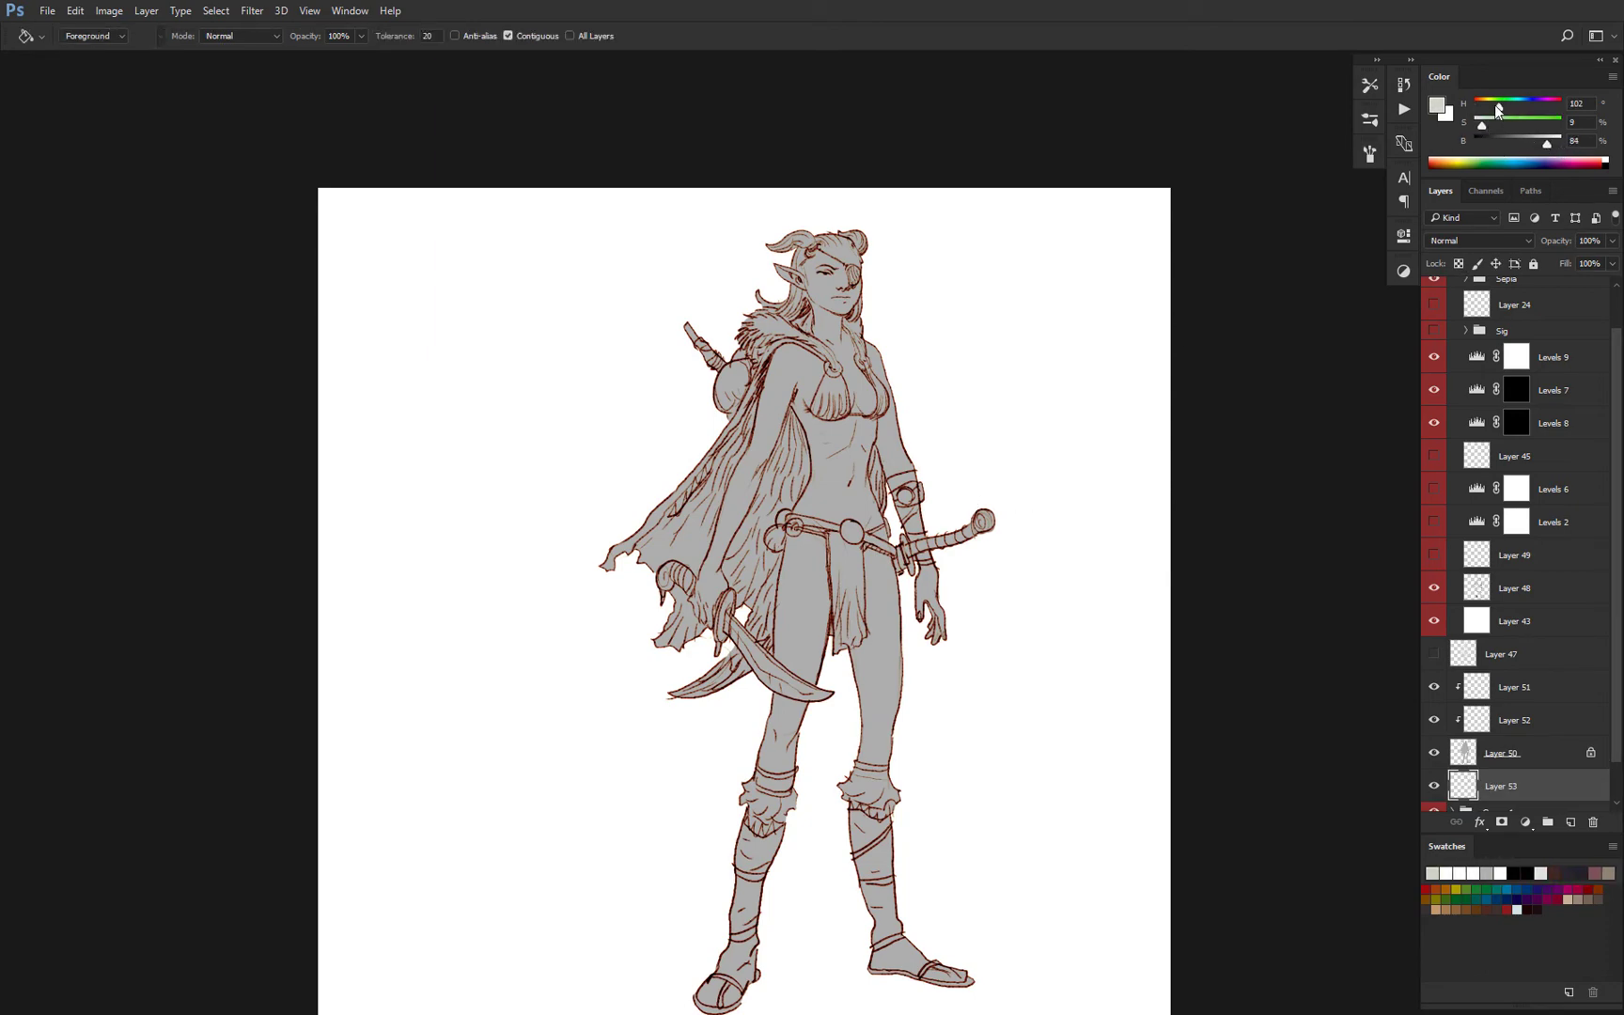
{"action": "left_click", "coordinate": [895, 507]}
{"action": "key", "text": "b"}
{"action": "scroll", "coordinate": [913, 487], "scroll_direction": "up", "scroll_amount": 1}
{"action": "scroll", "coordinate": [996, 564], "scroll_direction": "down", "scroll_amount": 2}
{"action": "left_click_drag", "start_coordinate": [1004, 609], "coordinate": [992, 685]}
{"action": "key", "text": "g"}
{"action": "key", "text": "b"}
{"action": "scroll", "coordinate": [940, 507], "scroll_direction": "up", "scroll_amount": 3}
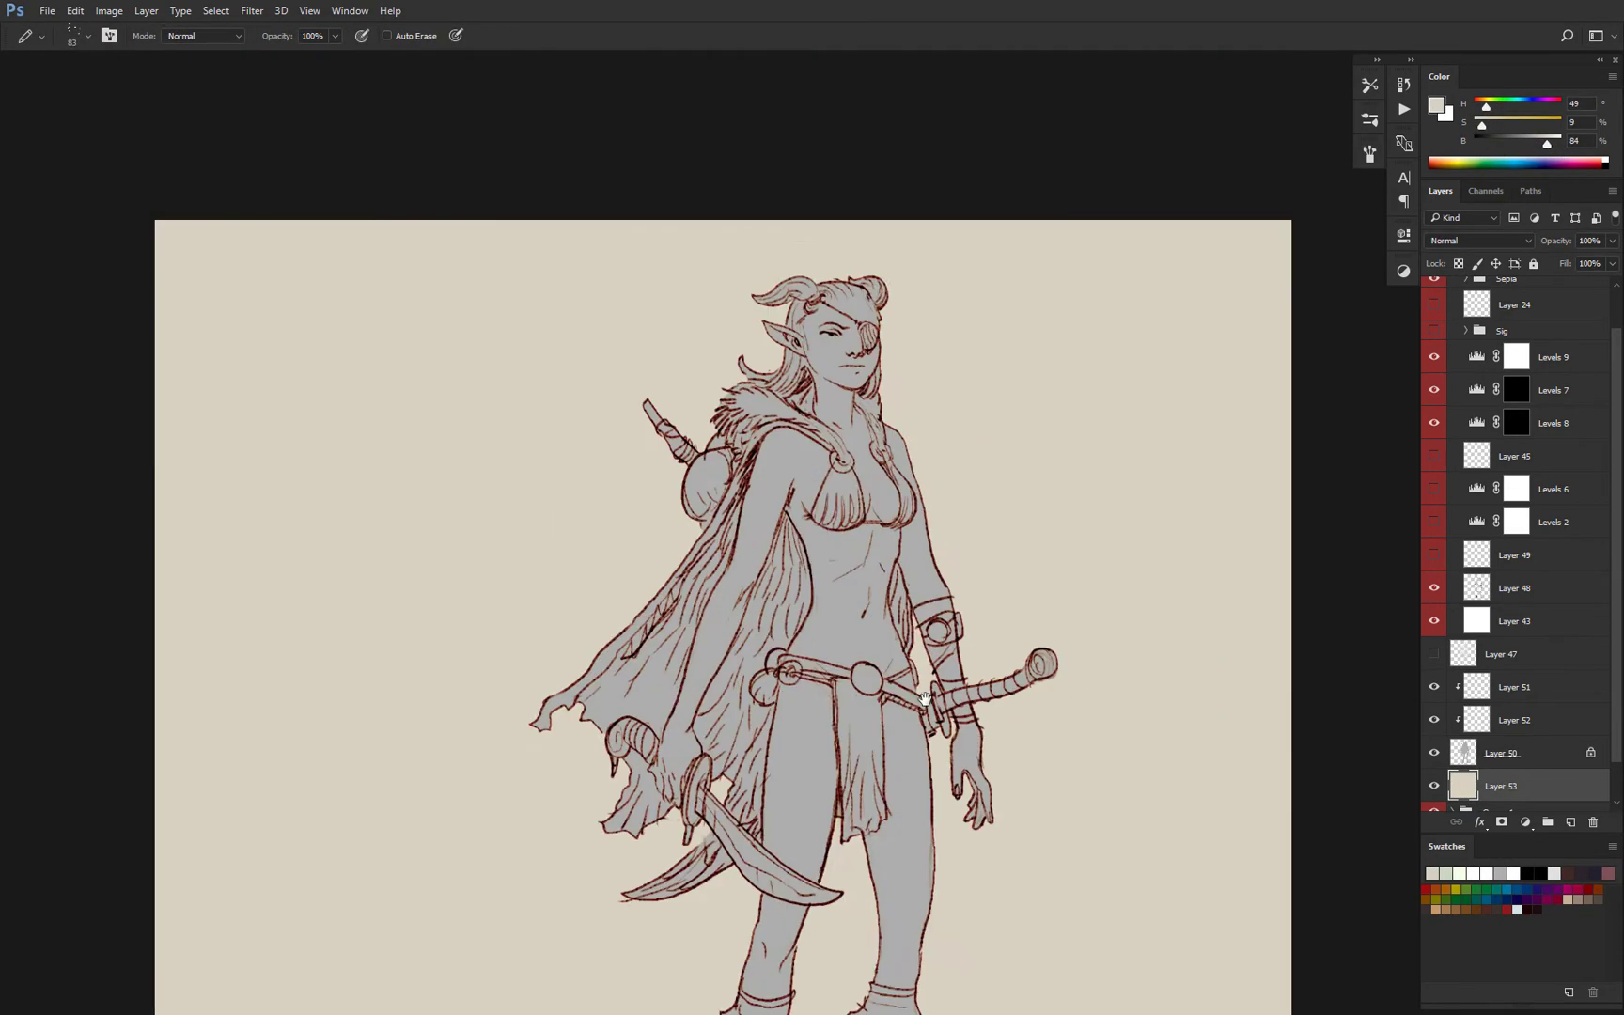
On the silhouette layer, set a reddish skin colour (H 14, S 43, B 75) and block in the face and upper body.
{"action": "left_click", "coordinate": [1500, 654]}
{"action": "left_click_drag", "start_coordinate": [978, 575], "coordinate": [999, 664]}
{"action": "left_click", "coordinate": [1500, 753]}
{"action": "left_click", "coordinate": [860, 414], "text": "alt"}
{"action": "mouse_move", "coordinate": [1475, 125]}
{"action": "left_mouse_down"}
{"action": "mouse_move", "coordinate": [1509, 125]}
{"action": "mouse_move", "coordinate": [1478, 106]}
{"action": "left_mouse_up"}
{"action": "left_click_drag", "start_coordinate": [1532, 144], "coordinate": [1538, 144]}
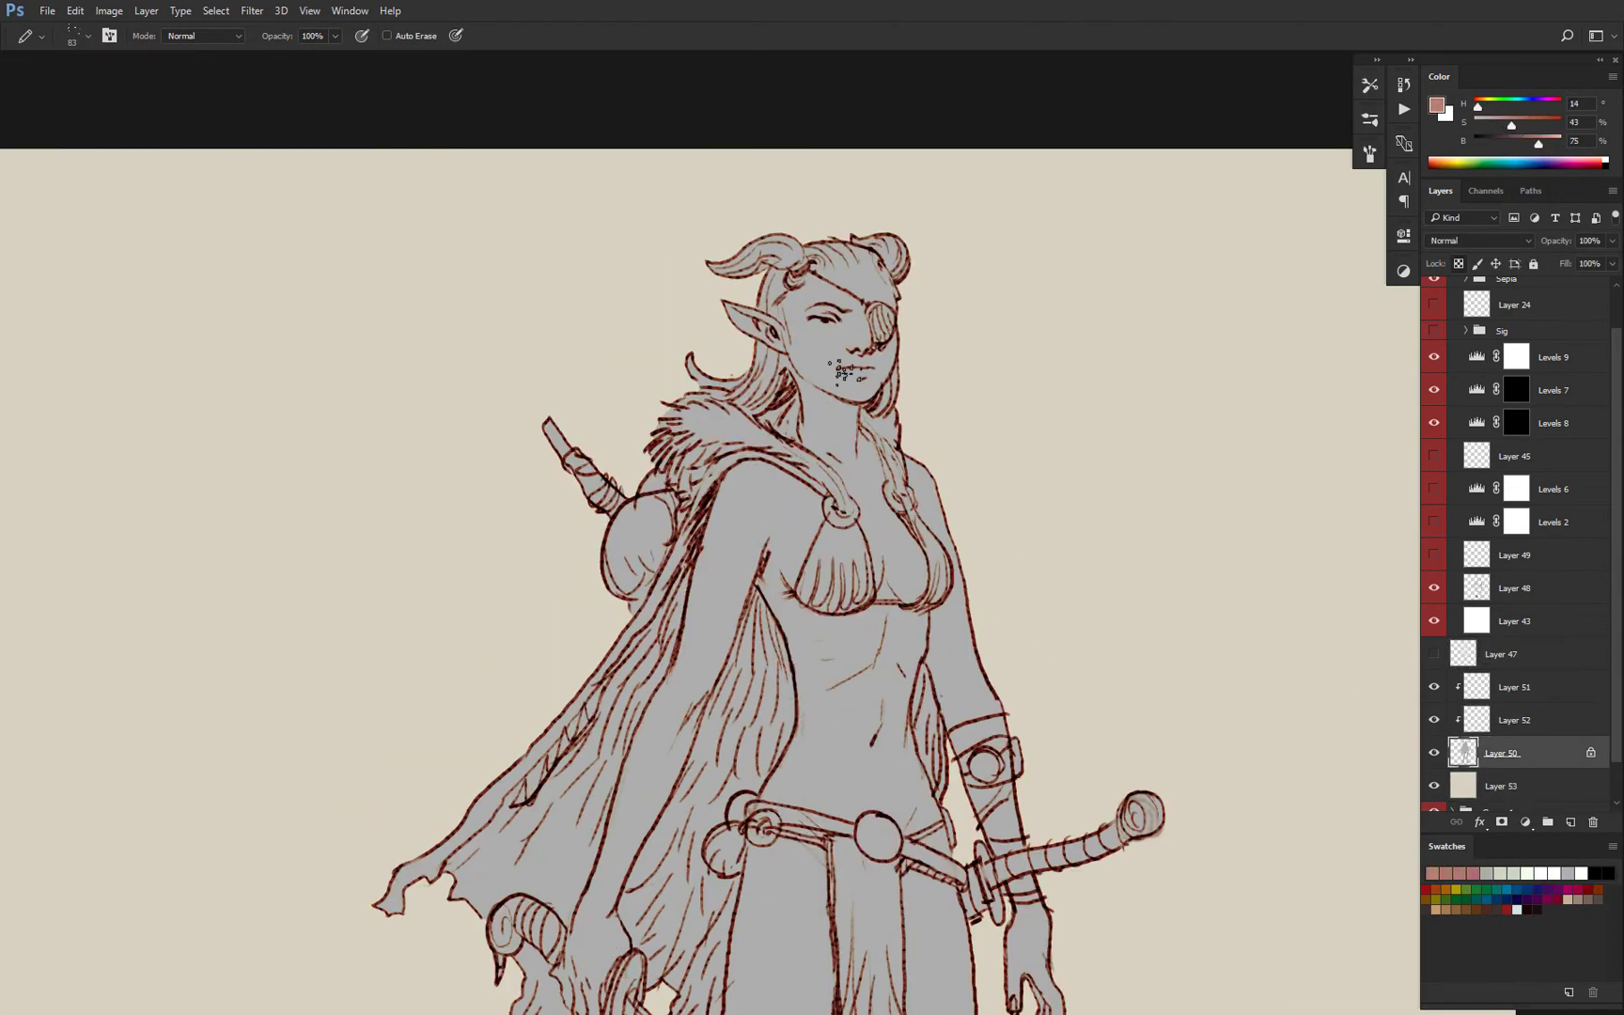
{"action": "mouse_move", "coordinate": [851, 366]}
{"action": "left_mouse_down"}
{"action": "mouse_move", "coordinate": [879, 350]}
{"action": "mouse_move", "coordinate": [870, 482]}
{"action": "mouse_move", "coordinate": [988, 738]}
{"action": "mouse_move", "coordinate": [997, 712]}
{"action": "left_mouse_up"}
{"action": "mouse_move", "coordinate": [907, 602]}
{"action": "left_mouse_down"}
{"action": "mouse_move", "coordinate": [870, 652]}
{"action": "mouse_move", "coordinate": [844, 515]}
{"action": "mouse_move", "coordinate": [667, 782]}
{"action": "left_mouse_up"}
Block in the torso, thighs and near arm with the same reddish skin colour.
{"action": "scroll", "coordinate": [709, 533], "scroll_direction": "down", "scroll_amount": 1}
{"action": "left_click_drag", "start_coordinate": [846, 657], "coordinate": [871, 532]}
{"action": "left_click_drag", "start_coordinate": [953, 648], "coordinate": [964, 719]}
{"action": "left_click_drag", "start_coordinate": [888, 620], "coordinate": [885, 911]}
{"action": "mouse_move", "coordinate": [803, 606]}
{"action": "left_mouse_down"}
{"action": "mouse_move", "coordinate": [750, 831]}
{"action": "mouse_move", "coordinate": [754, 907]}
{"action": "left_mouse_up"}
{"action": "left_click_drag", "start_coordinate": [812, 835], "coordinate": [820, 612]}
{"action": "left_click_drag", "start_coordinate": [799, 404], "coordinate": [787, 644]}
{"action": "left_click_drag", "start_coordinate": [855, 564], "coordinate": [807, 533]}
{"action": "scroll", "coordinate": [839, 498], "scroll_direction": "up", "scroll_amount": 1}
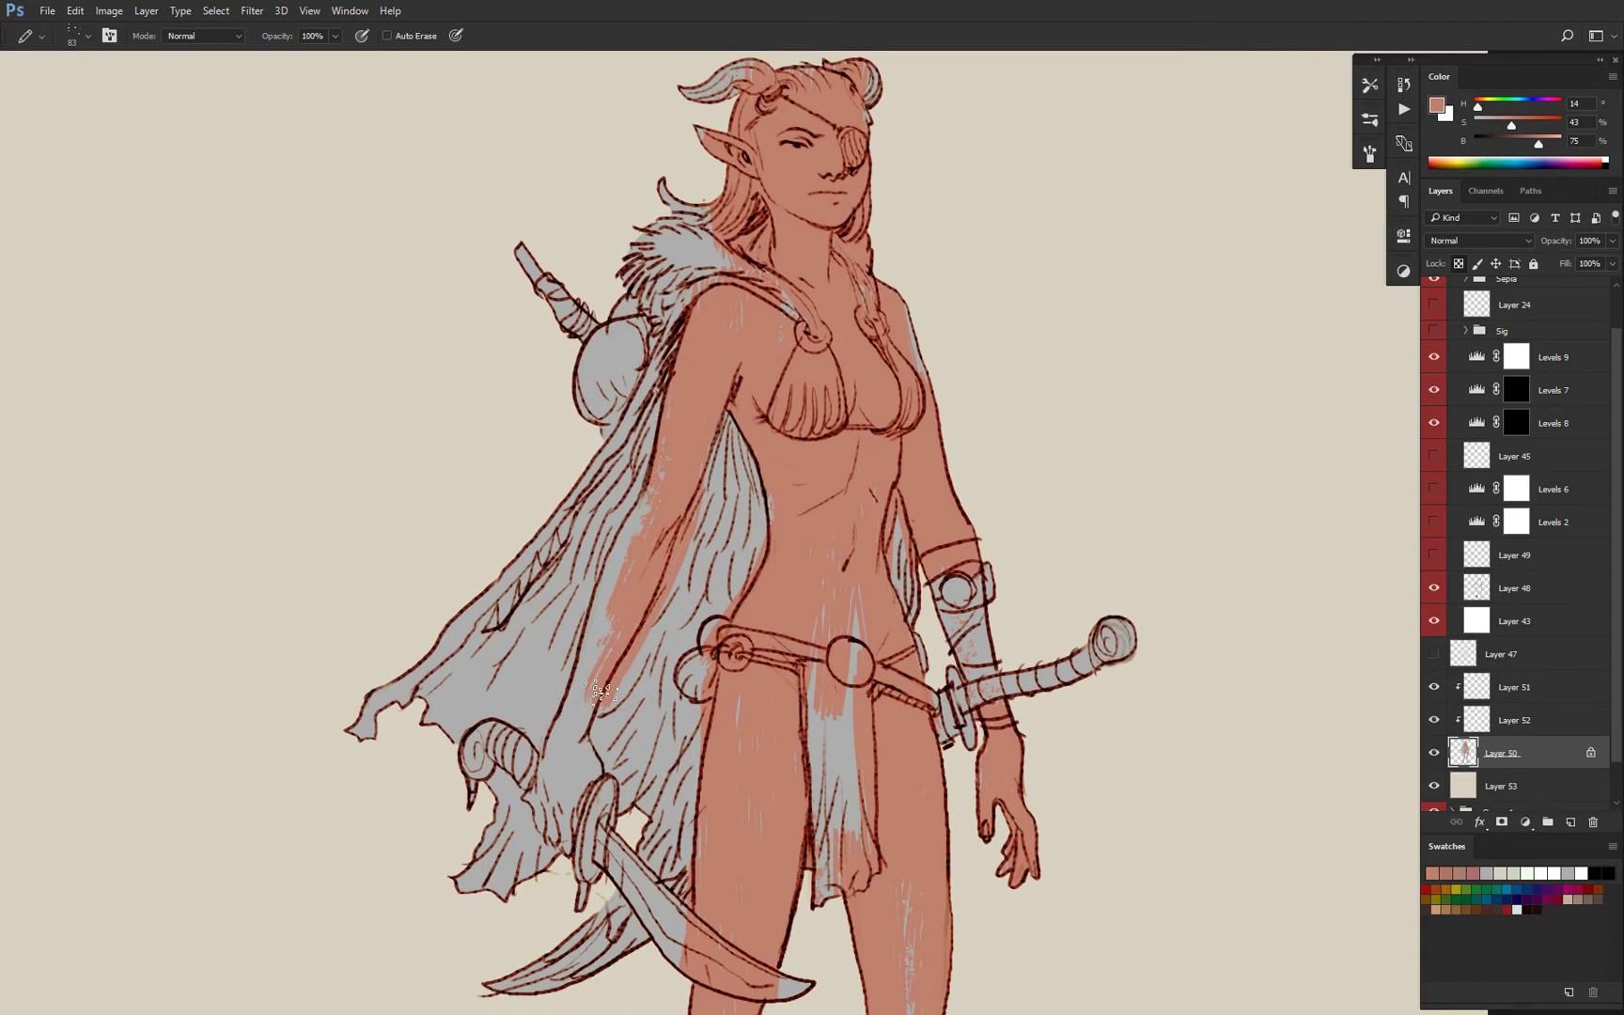
{"action": "left_click_drag", "start_coordinate": [643, 470], "coordinate": [555, 818]}
{"action": "left_click_drag", "start_coordinate": [767, 462], "coordinate": [753, 712]}
Try dark tones on the fur collar and paint its upper part dark grey (H 300, S 6, B 21).
{"action": "key", "text": "ctrl+plus"}
{"action": "left_click_drag", "start_coordinate": [789, 414], "coordinate": [746, 550]}
{"action": "key", "text": "ctrl+plus"}
{"action": "left_click_drag", "start_coordinate": [770, 451], "coordinate": [754, 511]}
{"action": "left_click_drag", "start_coordinate": [1533, 143], "coordinate": [1497, 143]}
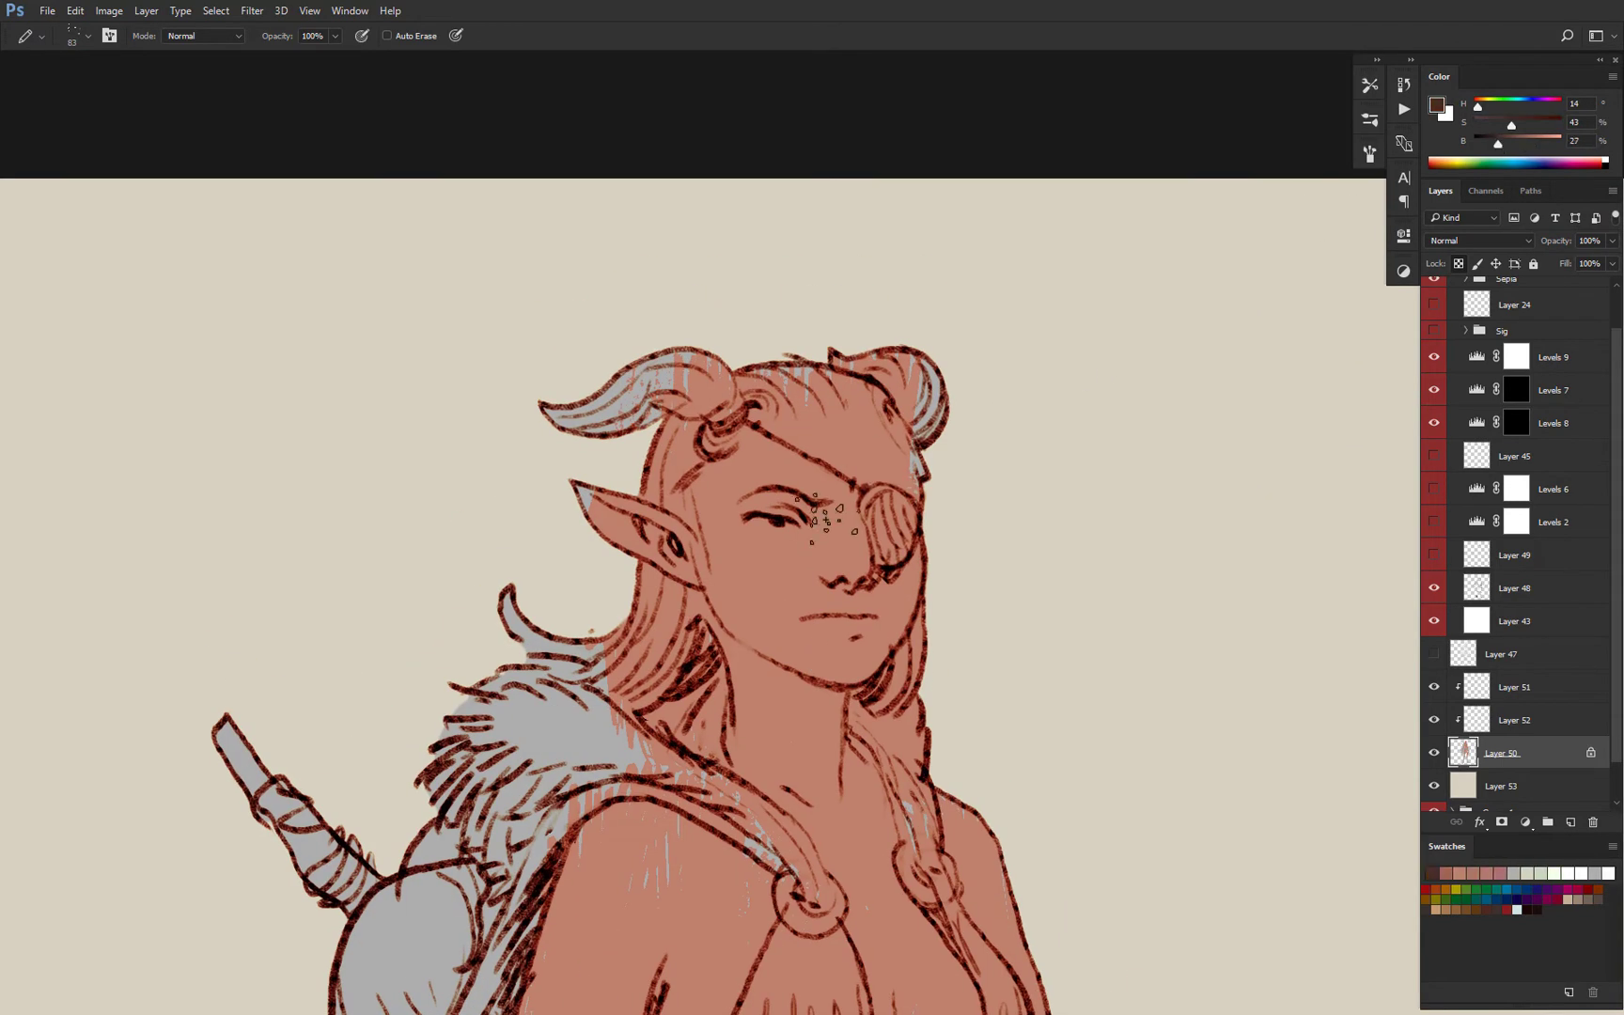
{"action": "left_click_drag", "start_coordinate": [460, 716], "coordinate": [603, 742]}
{"action": "left_click_drag", "start_coordinate": [1477, 106], "coordinate": [1526, 106]}
{"action": "left_click_drag", "start_coordinate": [461, 724], "coordinate": [602, 737]}
{"action": "left_click_drag", "start_coordinate": [1526, 106], "coordinate": [1546, 106]}
{"action": "left_click_drag", "start_coordinate": [1511, 125], "coordinate": [1479, 125]}
{"action": "left_click_drag", "start_coordinate": [1498, 143], "coordinate": [1491, 144]}
{"action": "left_click_drag", "start_coordinate": [460, 723], "coordinate": [620, 752]}
{"action": "left_click_drag", "start_coordinate": [512, 679], "coordinate": [628, 737]}
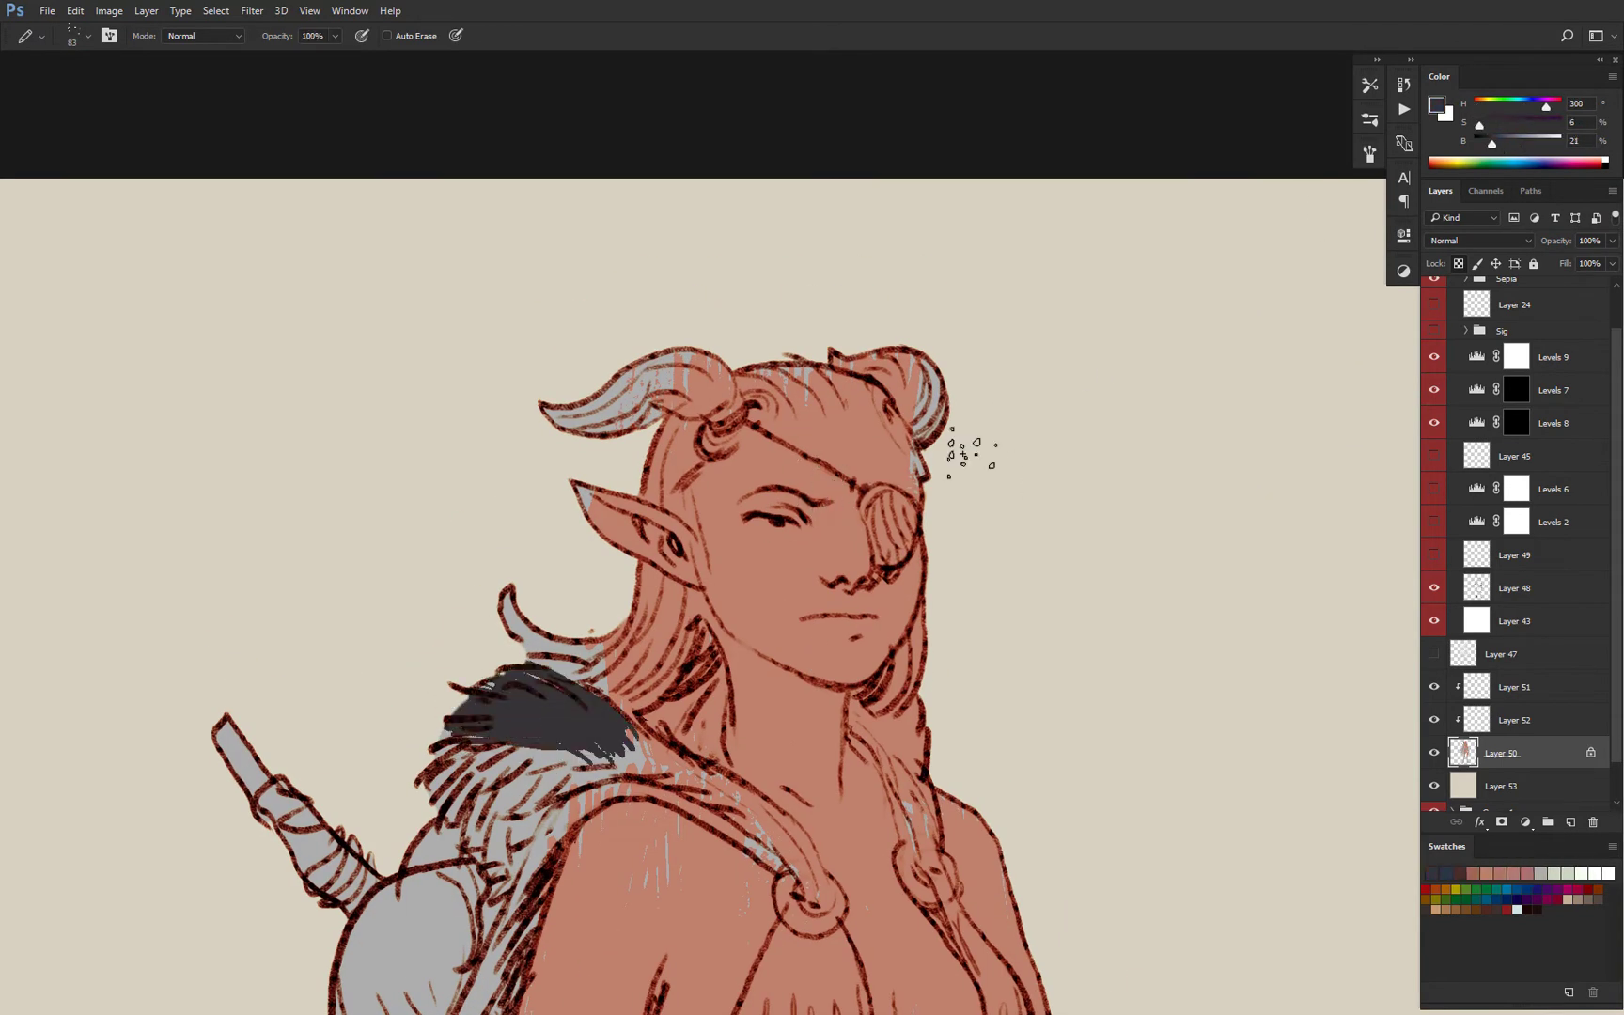
Paint both large horns dark brown.
{"action": "mouse_move", "coordinate": [929, 430]}
{"action": "left_mouse_down"}
{"action": "mouse_move", "coordinate": [893, 370]}
{"action": "mouse_move", "coordinate": [847, 372]}
{"action": "left_mouse_up"}
{"action": "key", "text": "g"}
{"action": "key", "text": "x"}
{"action": "left_click", "coordinate": [497, 726], "text": "alt"}
{"action": "key", "text": "b"}
{"action": "left_click_drag", "start_coordinate": [925, 432], "coordinate": [853, 362]}
{"action": "mouse_move", "coordinate": [722, 381]}
{"action": "left_mouse_down"}
{"action": "mouse_move", "coordinate": [555, 388]}
{"action": "mouse_move", "coordinate": [657, 408]}
{"action": "left_mouse_up"}
Reduce the brush to 25 px and paint the eye patch dark grey.
{"action": "key", "text": "x"}
{"action": "key", "text": "bracketleft"}
{"action": "key", "text": "bracketleft"}
{"action": "key", "text": "bracketleft"}
{"action": "key", "text": "bracketleft"}
{"action": "key", "text": "bracketleft"}
{"action": "key", "text": "bracketleft"}
{"action": "key", "text": "bracketleft"}
{"action": "left_click_drag", "start_coordinate": [876, 502], "coordinate": [889, 499]}
{"action": "left_click_drag", "start_coordinate": [879, 517], "coordinate": [888, 575]}
Shade the pointed ear with a redder skin tone (H 14, S 56, B 68) and blend the tones around the nose and mouth.
{"action": "left_click", "coordinate": [838, 549], "text": "alt"}
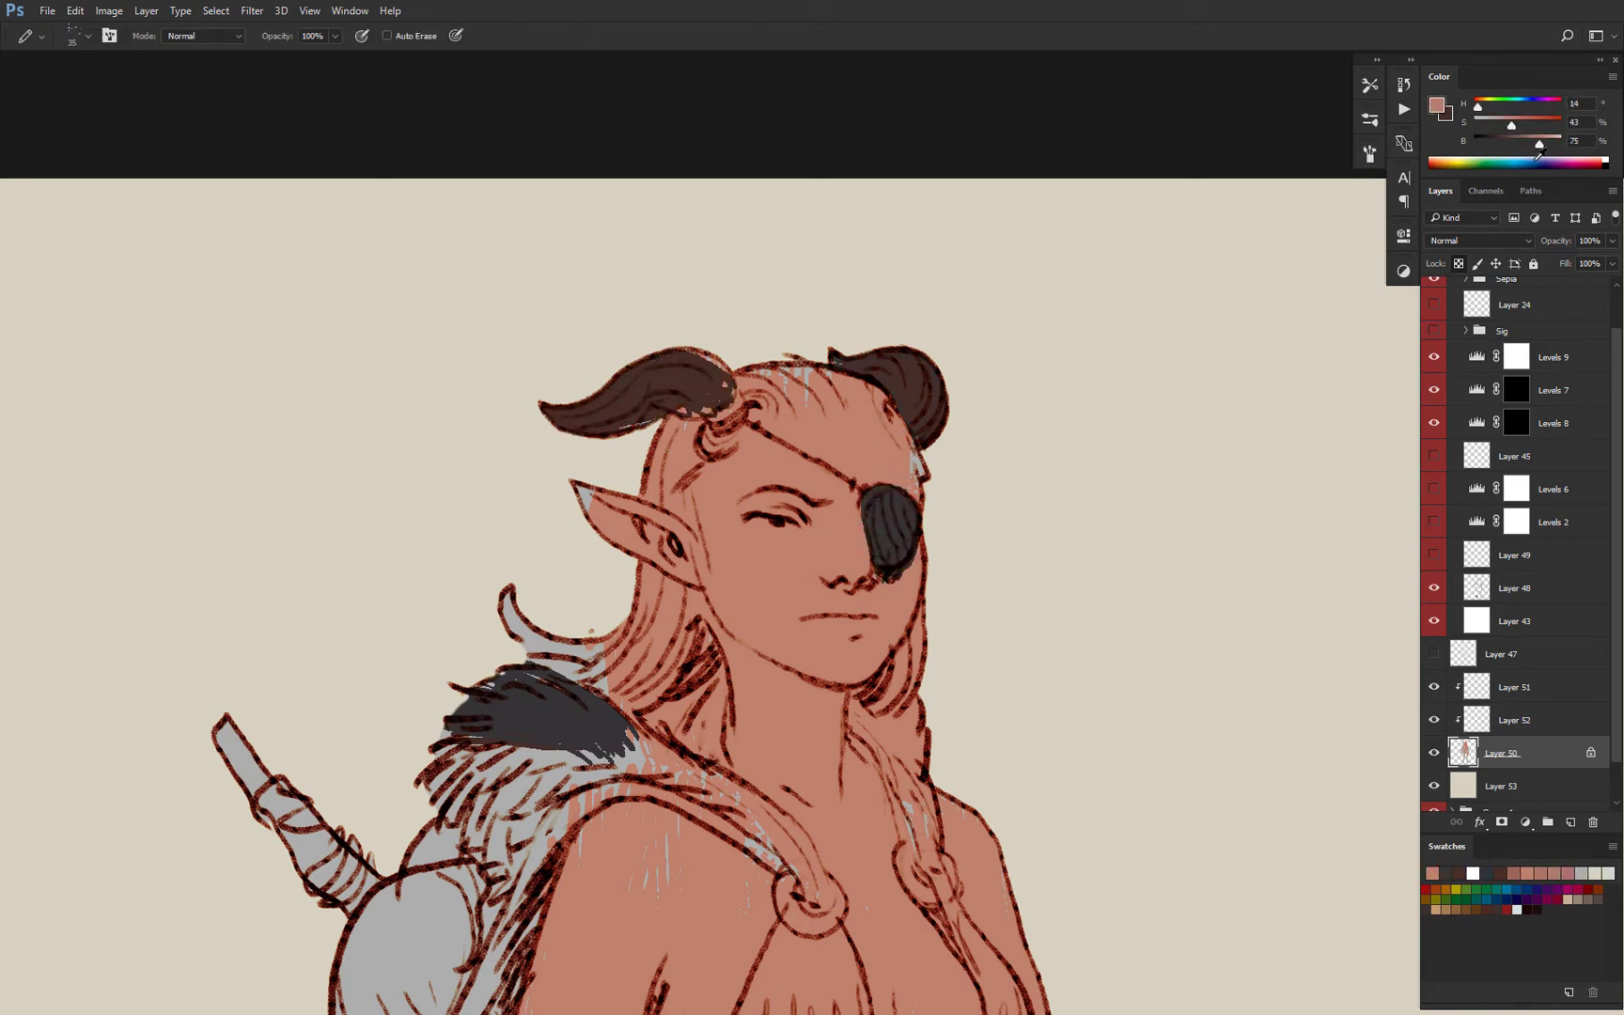
{"action": "left_click_drag", "start_coordinate": [1512, 125], "coordinate": [1522, 125]}
{"action": "left_click_drag", "start_coordinate": [1539, 143], "coordinate": [1532, 144]}
{"action": "left_click_drag", "start_coordinate": [853, 515], "coordinate": [836, 575]}
{"action": "key", "text": "ctrl+z"}
{"action": "left_click_drag", "start_coordinate": [684, 570], "coordinate": [617, 541]}
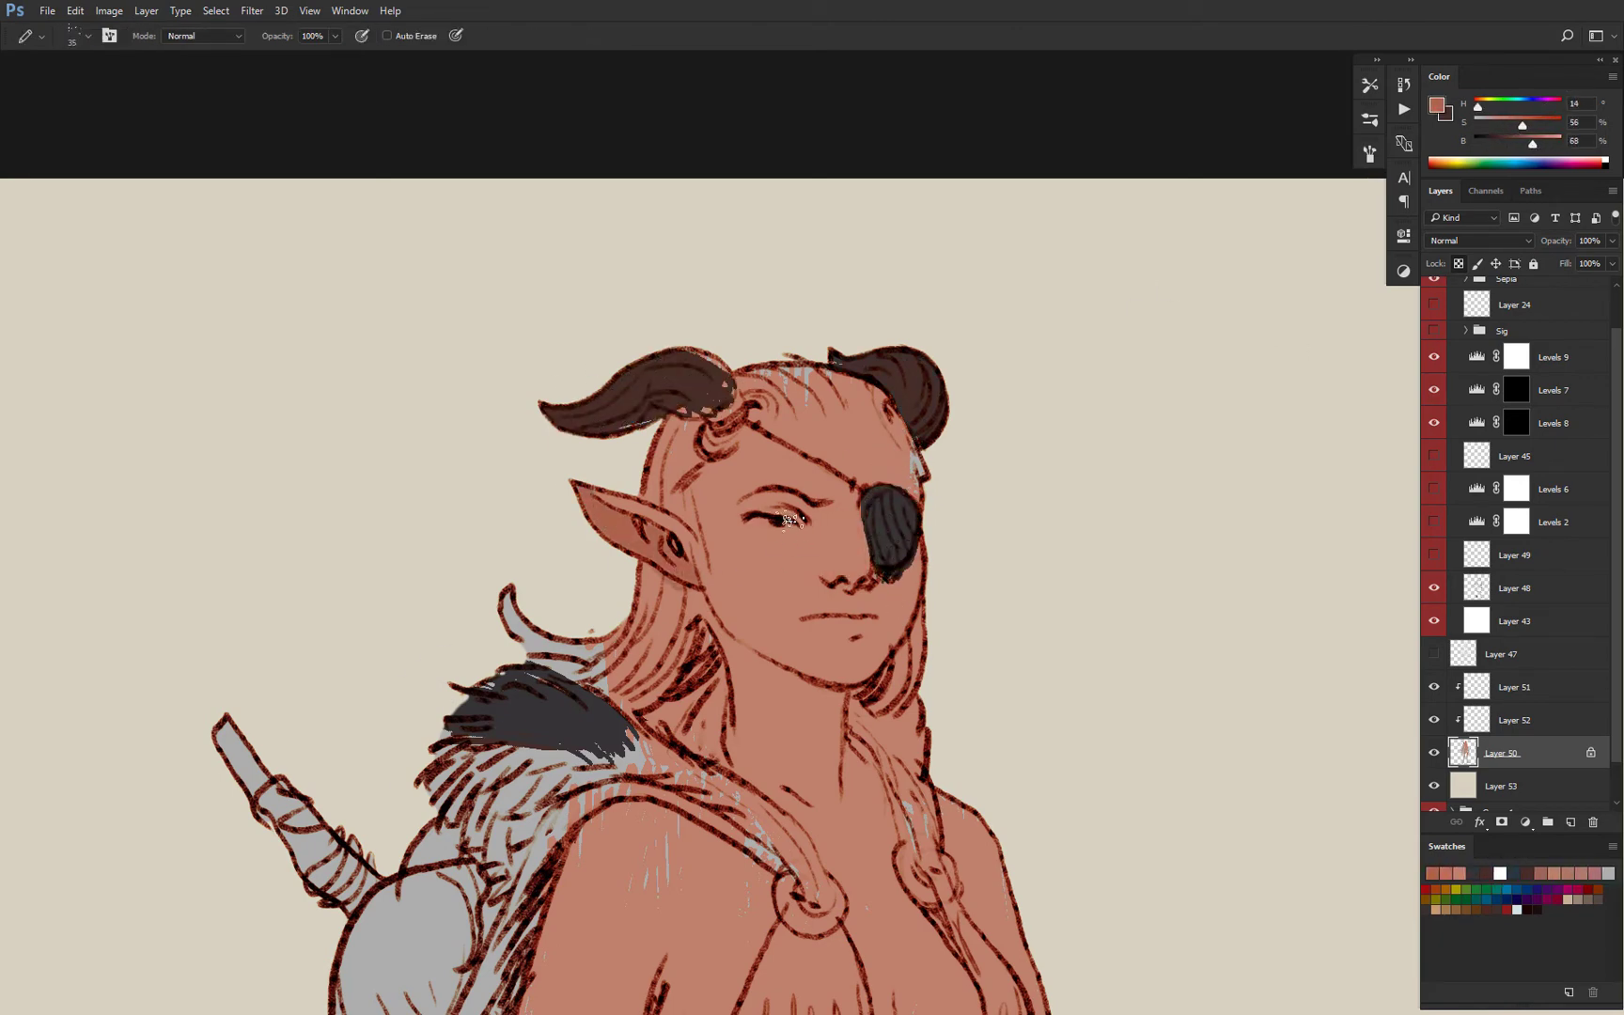
{"action": "left_click_drag", "start_coordinate": [856, 557], "coordinate": [850, 523]}
{"action": "left_click", "coordinate": [853, 550], "text": "alt"}
{"action": "mouse_move", "coordinate": [816, 627]}
{"action": "left_mouse_down"}
{"action": "mouse_move", "coordinate": [865, 627]}
{"action": "mouse_move", "coordinate": [904, 657]}
{"action": "left_mouse_up"}
Shrink the brush to 9 px and add fine colour accents to the eye, nose and lips.
{"action": "scroll", "coordinate": [853, 568], "scroll_direction": "up", "scroll_amount": 4}
{"action": "key", "text": "bracketleft"}
{"action": "key", "text": "bracketleft"}
{"action": "key", "text": "bracketleft"}
{"action": "key", "text": "bracketleft"}
{"action": "key", "text": "bracketleft"}
{"action": "left_click_drag", "start_coordinate": [1539, 143], "coordinate": [1554, 144]}
{"action": "left_click_drag", "start_coordinate": [1511, 125], "coordinate": [1506, 125]}
{"action": "key", "text": "h"}
{"action": "mouse_move", "coordinate": [728, 520]}
{"action": "left_mouse_down"}
{"action": "mouse_move", "coordinate": [765, 524]}
{"action": "mouse_move", "coordinate": [693, 505]}
{"action": "mouse_move", "coordinate": [757, 547]}
{"action": "left_mouse_up"}
{"action": "left_click", "coordinate": [268, 396], "text": "alt"}
{"action": "left_click_drag", "start_coordinate": [639, 564], "coordinate": [788, 566]}
{"action": "mouse_move", "coordinate": [705, 578]}
{"action": "left_mouse_down"}
{"action": "mouse_move", "coordinate": [763, 594]}
{"action": "mouse_move", "coordinate": [716, 596]}
{"action": "left_mouse_up"}
{"action": "left_click_drag", "start_coordinate": [816, 419], "coordinate": [794, 415]}
Set a pale warm white (H 14, S 9, B 91) and paint the long hair strands behind the ear.
{"action": "left_click_drag", "start_coordinate": [1522, 125], "coordinate": [1481, 125]}
{"action": "left_click_drag", "start_coordinate": [1532, 144], "coordinate": [1554, 146]}
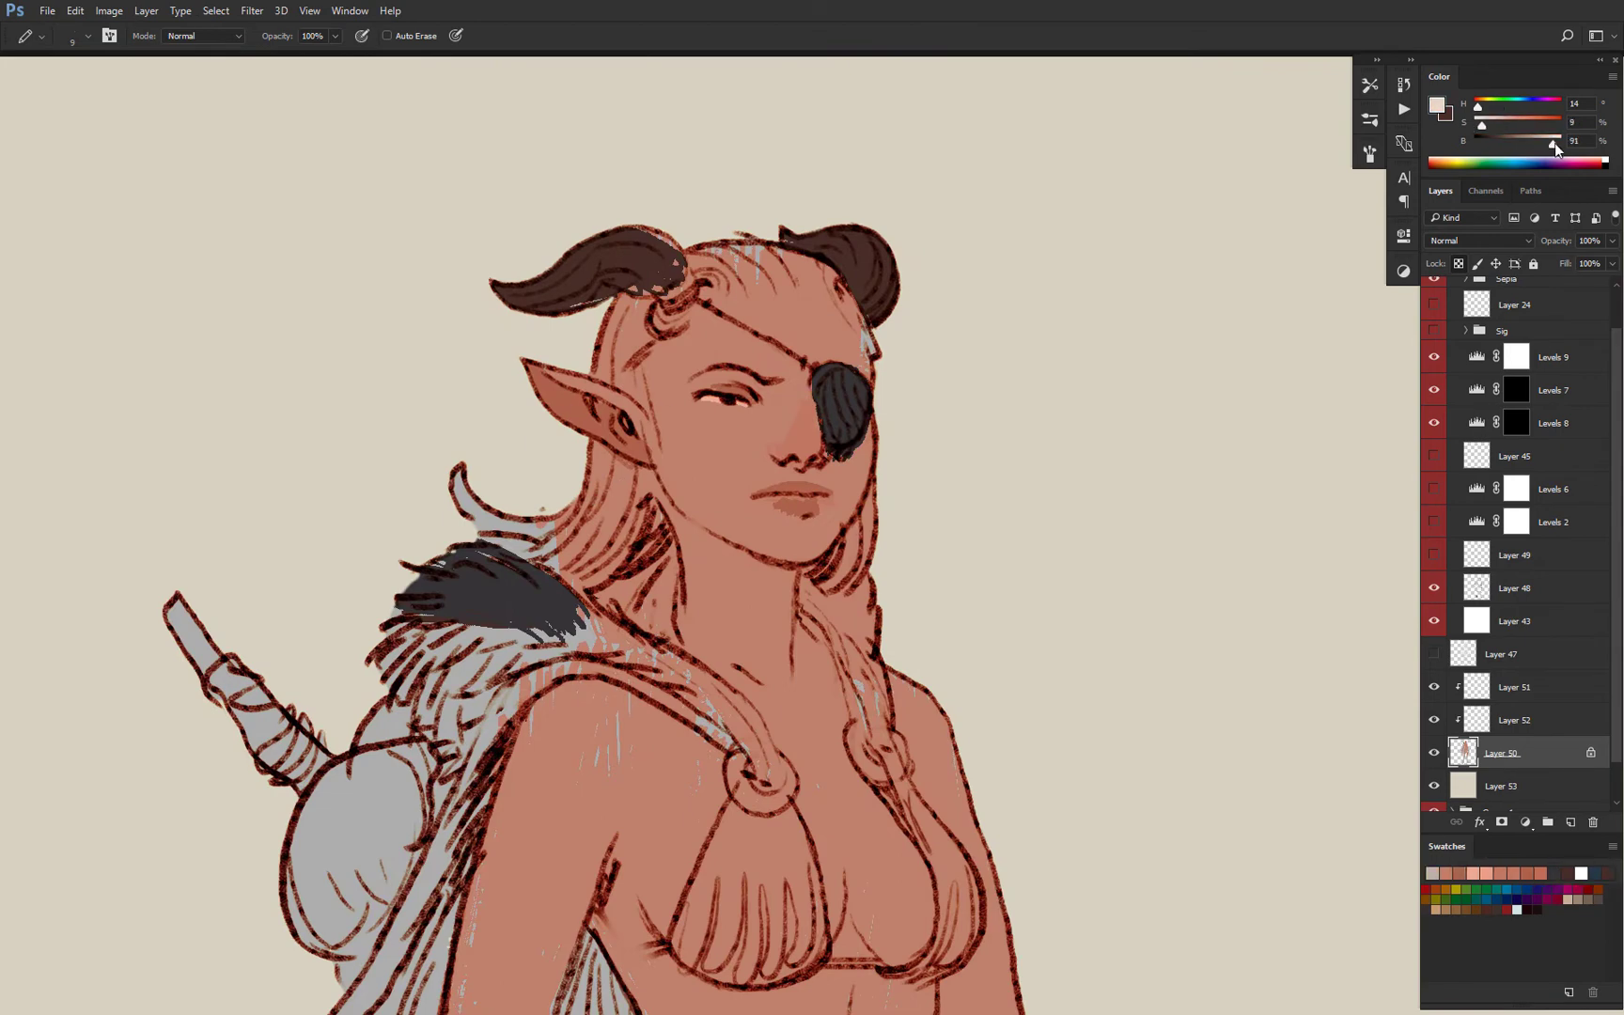
{"action": "key", "text": "bracketright"}
{"action": "key", "text": "bracketright"}
{"action": "left_click_drag", "start_coordinate": [622, 487], "coordinate": [594, 460]}
{"action": "mouse_move", "coordinate": [641, 545]}
{"action": "left_mouse_down"}
{"action": "mouse_move", "coordinate": [516, 501]}
{"action": "mouse_move", "coordinate": [620, 490]}
{"action": "left_mouse_up"}
Extend the dark grey fur collar beneath the hair on both sides of the neck.
{"action": "key", "text": "x"}
{"action": "left_click", "coordinate": [554, 604], "text": "alt"}
{"action": "mouse_move", "coordinate": [594, 601]}
{"action": "left_mouse_down"}
{"action": "mouse_move", "coordinate": [649, 557]}
{"action": "mouse_move", "coordinate": [615, 622]}
{"action": "left_mouse_up"}
{"action": "mouse_move", "coordinate": [862, 573]}
{"action": "left_mouse_down"}
{"action": "mouse_move", "coordinate": [853, 650]}
{"action": "mouse_move", "coordinate": [880, 667]}
{"action": "left_mouse_up"}
Paint the hair over the crown and temple pale pink (H 18, S 14, B 93).
{"action": "key", "text": "x"}
{"action": "mouse_move", "coordinate": [825, 298]}
{"action": "left_mouse_down"}
{"action": "mouse_move", "coordinate": [779, 268]}
{"action": "mouse_move", "coordinate": [714, 258]}
{"action": "left_mouse_up"}
{"action": "left_click_drag", "start_coordinate": [650, 308], "coordinate": [628, 343]}
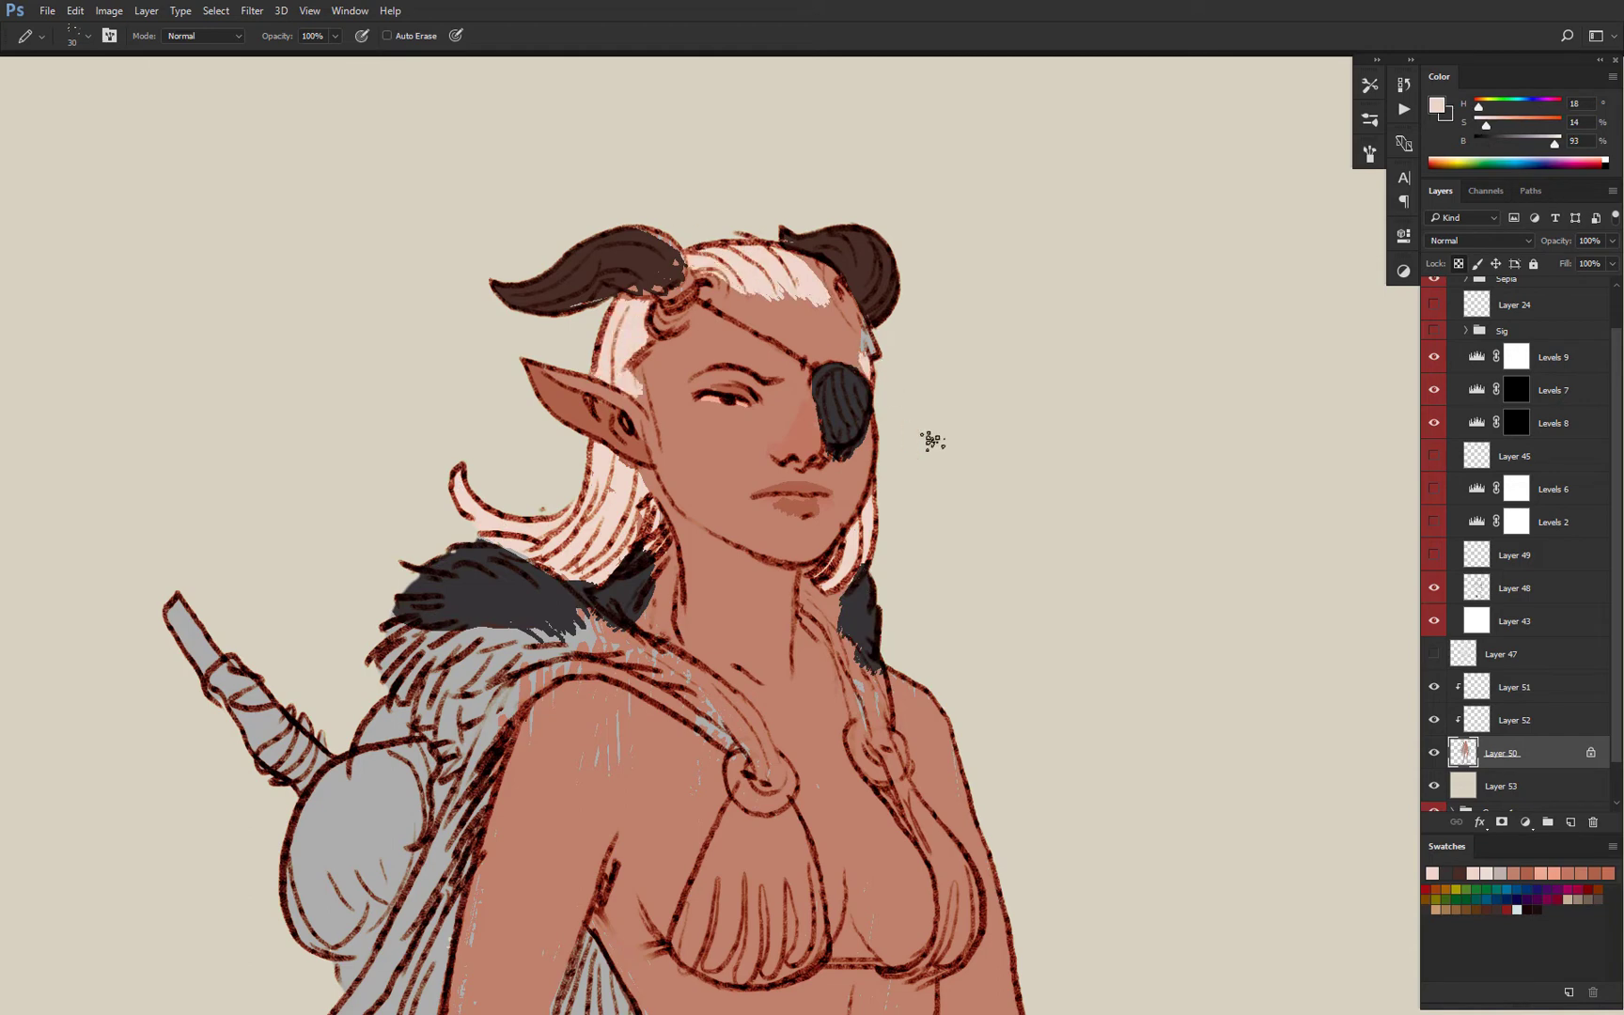
{"action": "left_click_drag", "start_coordinate": [782, 289], "coordinate": [819, 318]}
{"action": "mouse_move", "coordinate": [701, 377]}
{"action": "left_mouse_down"}
{"action": "mouse_move", "coordinate": [714, 418]}
{"action": "mouse_move", "coordinate": [670, 455]}
{"action": "mouse_move", "coordinate": [696, 391]}
{"action": "mouse_move", "coordinate": [694, 414]}
{"action": "left_mouse_up"}
{"action": "key", "text": "ctrl+minus"}
{"action": "key", "text": "ctrl+minus"}
{"action": "key", "text": "ctrl+minus"}
{"action": "key", "text": "ctrl+equal"}
{"action": "key", "text": "ctrl+equal"}
{"action": "key", "text": "ctrl+equal"}
Reduce the brush to 15 px and refine the small dark brown horns at the temples and the forehead edges around them.
{"action": "left_click", "coordinate": [669, 381], "text": "alt"}
{"action": "key", "text": "bracketleft"}
{"action": "left_click_drag", "start_coordinate": [1497, 143], "coordinate": [1508, 146]}
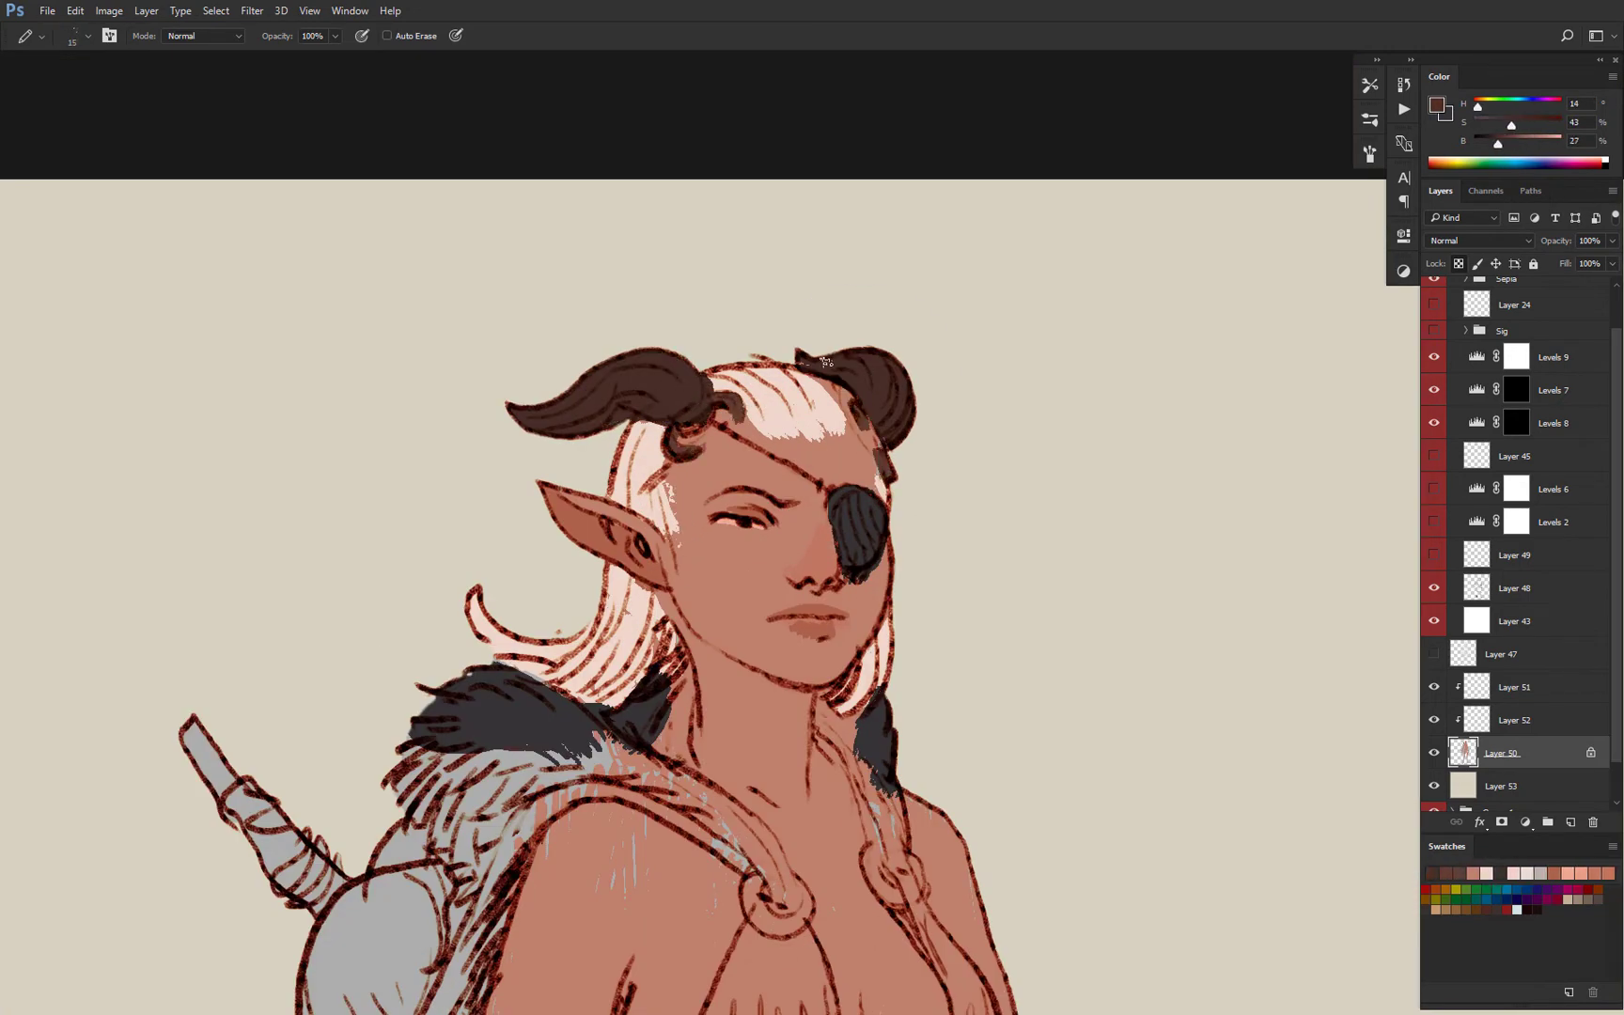
{"action": "left_click_drag", "start_coordinate": [826, 362], "coordinate": [1014, 339]}
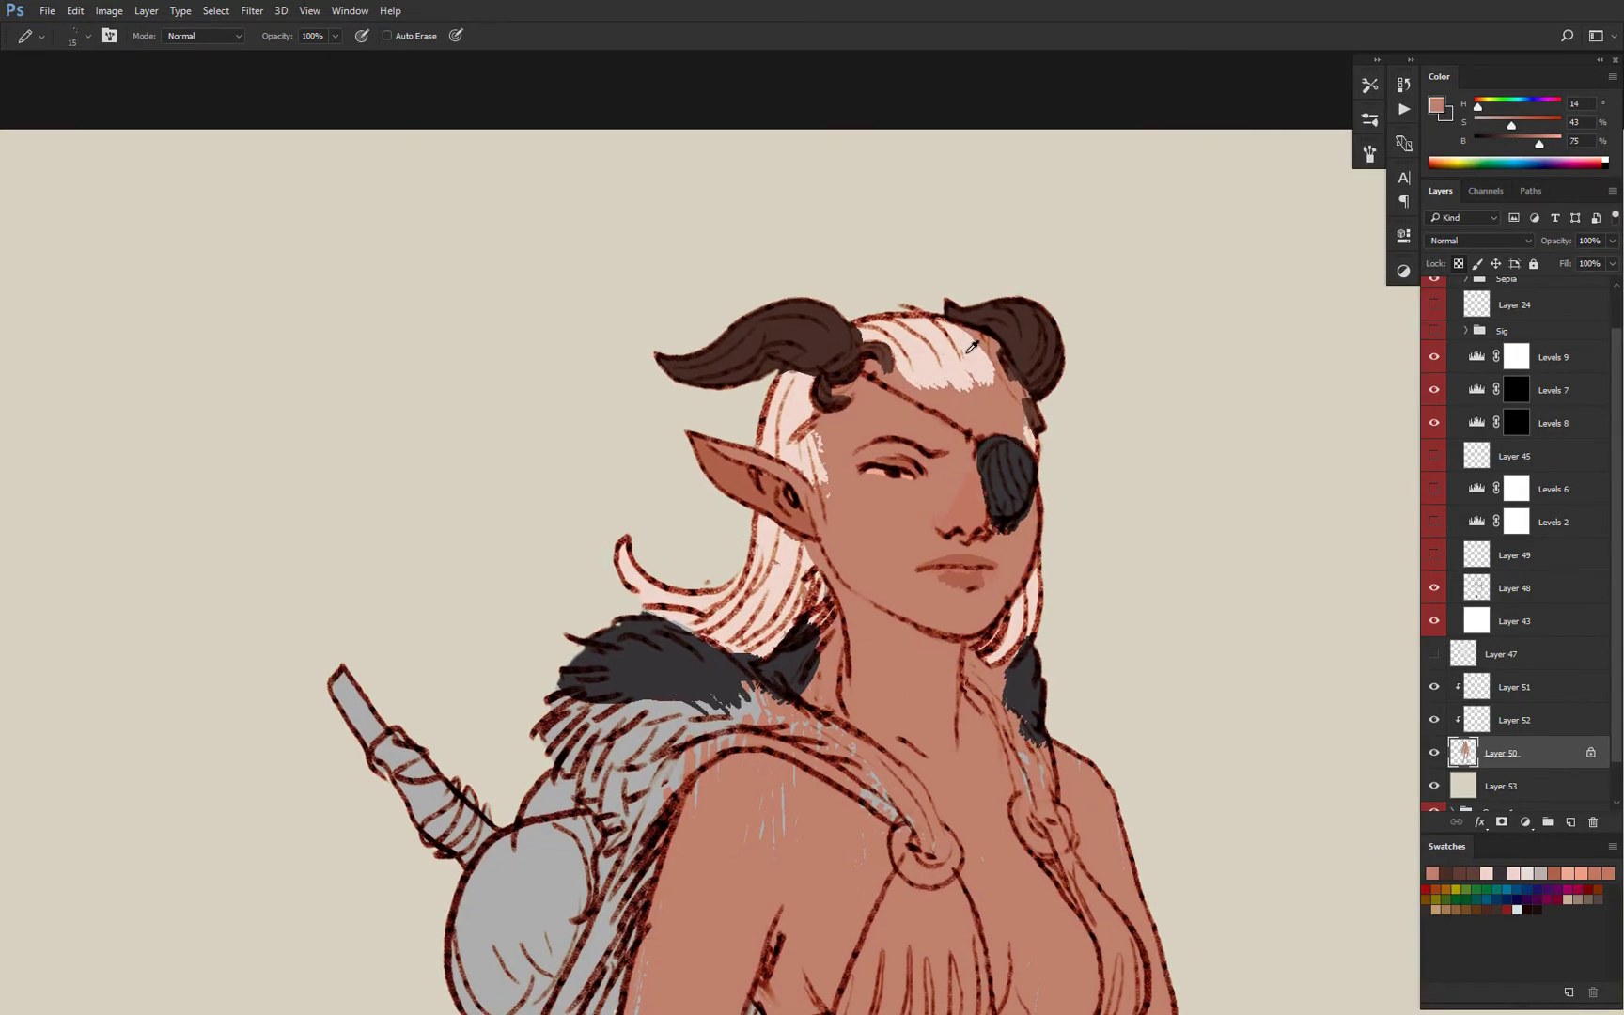
{"action": "left_click", "coordinate": [890, 360], "text": "alt"}
{"action": "left_click_drag", "start_coordinate": [828, 388], "coordinate": [855, 399]}
{"action": "left_click_drag", "start_coordinate": [998, 524], "coordinate": [1037, 404]}
Enlarge the brush to 45 px, set a dark purple-grey (H 286, S 10, B 30) and paint the cape's shoulder drape.
{"action": "key", "text": "ctrl+minus"}
{"action": "mouse_move", "coordinate": [911, 496]}
{"action": "left_mouse_down"}
{"action": "mouse_move", "coordinate": [957, 449]}
{"action": "mouse_move", "coordinate": [948, 379]}
{"action": "left_mouse_up"}
{"action": "left_click", "coordinate": [1014, 441], "text": "alt"}
{"action": "left_click_drag", "start_coordinate": [1493, 144], "coordinate": [1542, 107]}
{"action": "key", "text": "]"}
{"action": "key", "text": "]"}
{"action": "key", "text": "]"}
{"action": "key", "text": "]"}
{"action": "key", "text": "]"}
{"action": "key", "text": "]"}
{"action": "mouse_move", "coordinate": [953, 525]}
{"action": "left_mouse_down"}
{"action": "mouse_move", "coordinate": [846, 464]}
{"action": "mouse_move", "coordinate": [755, 545]}
{"action": "left_mouse_up"}
{"action": "mouse_move", "coordinate": [763, 518]}
{"action": "left_mouse_down"}
{"action": "mouse_move", "coordinate": [782, 498]}
{"action": "mouse_move", "coordinate": [705, 780]}
{"action": "left_mouse_up"}
Paint the fur's lower edge, the shoulder pouch and the wrapped handle behind it dark purple-grey.
{"action": "key", "text": "ctrl+plus"}
{"action": "left_click_drag", "start_coordinate": [798, 418], "coordinate": [653, 559]}
{"action": "mouse_move", "coordinate": [657, 817]}
{"action": "left_mouse_down"}
{"action": "mouse_move", "coordinate": [689, 544]}
{"action": "mouse_move", "coordinate": [611, 715]}
{"action": "left_mouse_up"}
{"action": "left_click_drag", "start_coordinate": [676, 780], "coordinate": [625, 808]}
{"action": "left_click_drag", "start_coordinate": [573, 526], "coordinate": [467, 376]}
Paint the cape's upper folds behind the shoulder and arm dark purple-grey.
{"action": "left_click_drag", "start_coordinate": [741, 678], "coordinate": [738, 475]}
{"action": "left_click_drag", "start_coordinate": [723, 561], "coordinate": [588, 819]}
{"action": "left_click_drag", "start_coordinate": [662, 722], "coordinate": [563, 897]}
{"action": "left_click_drag", "start_coordinate": [646, 606], "coordinate": [531, 851]}
{"action": "scroll", "coordinate": [672, 611], "scroll_direction": "down", "scroll_amount": 5}
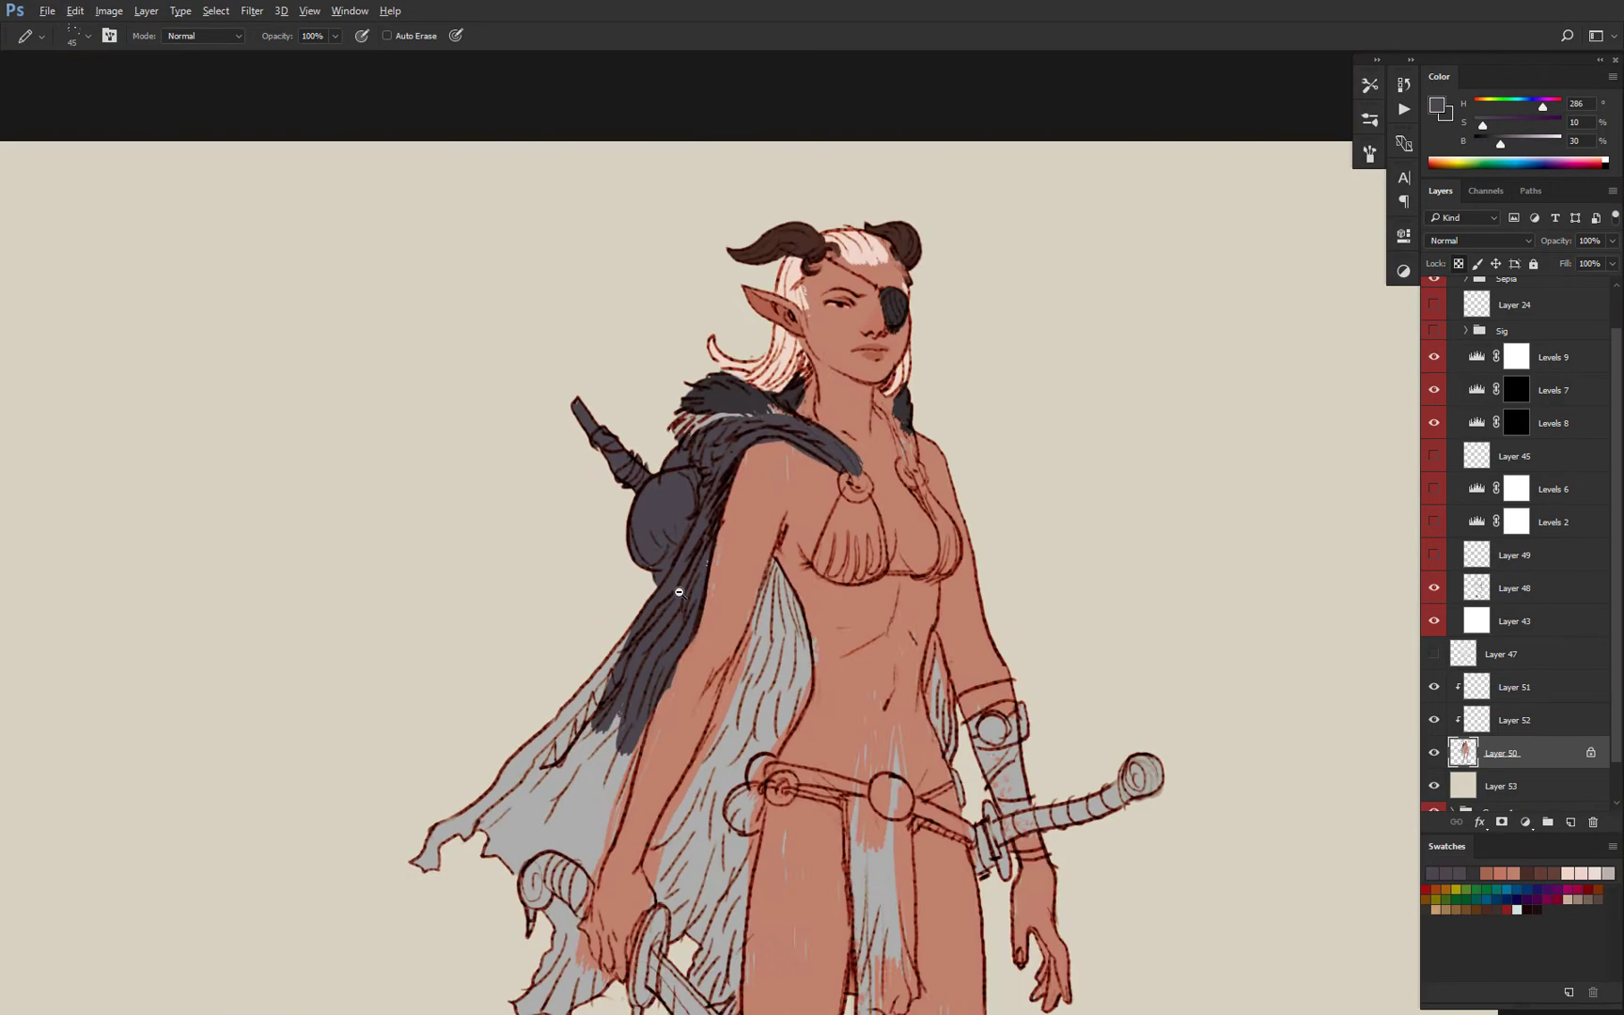
Paint the outer cape dark purple-grey (H 286, S 10, B 30) down to its tattered hem, tidying along the arm's edge.
{"action": "scroll", "coordinate": [691, 578], "scroll_direction": "up", "scroll_amount": 3}
{"action": "left_click_drag", "start_coordinate": [706, 562], "coordinate": [673, 667]}
{"action": "key", "text": "x"}
{"action": "left_click_drag", "start_coordinate": [738, 556], "coordinate": [684, 721]}
{"action": "left_click", "coordinate": [776, 561], "text": "alt"}
{"action": "key", "text": "x"}
{"action": "left_click_drag", "start_coordinate": [679, 634], "coordinate": [648, 799]}
{"action": "left_click_drag", "start_coordinate": [658, 616], "coordinate": [508, 714]}
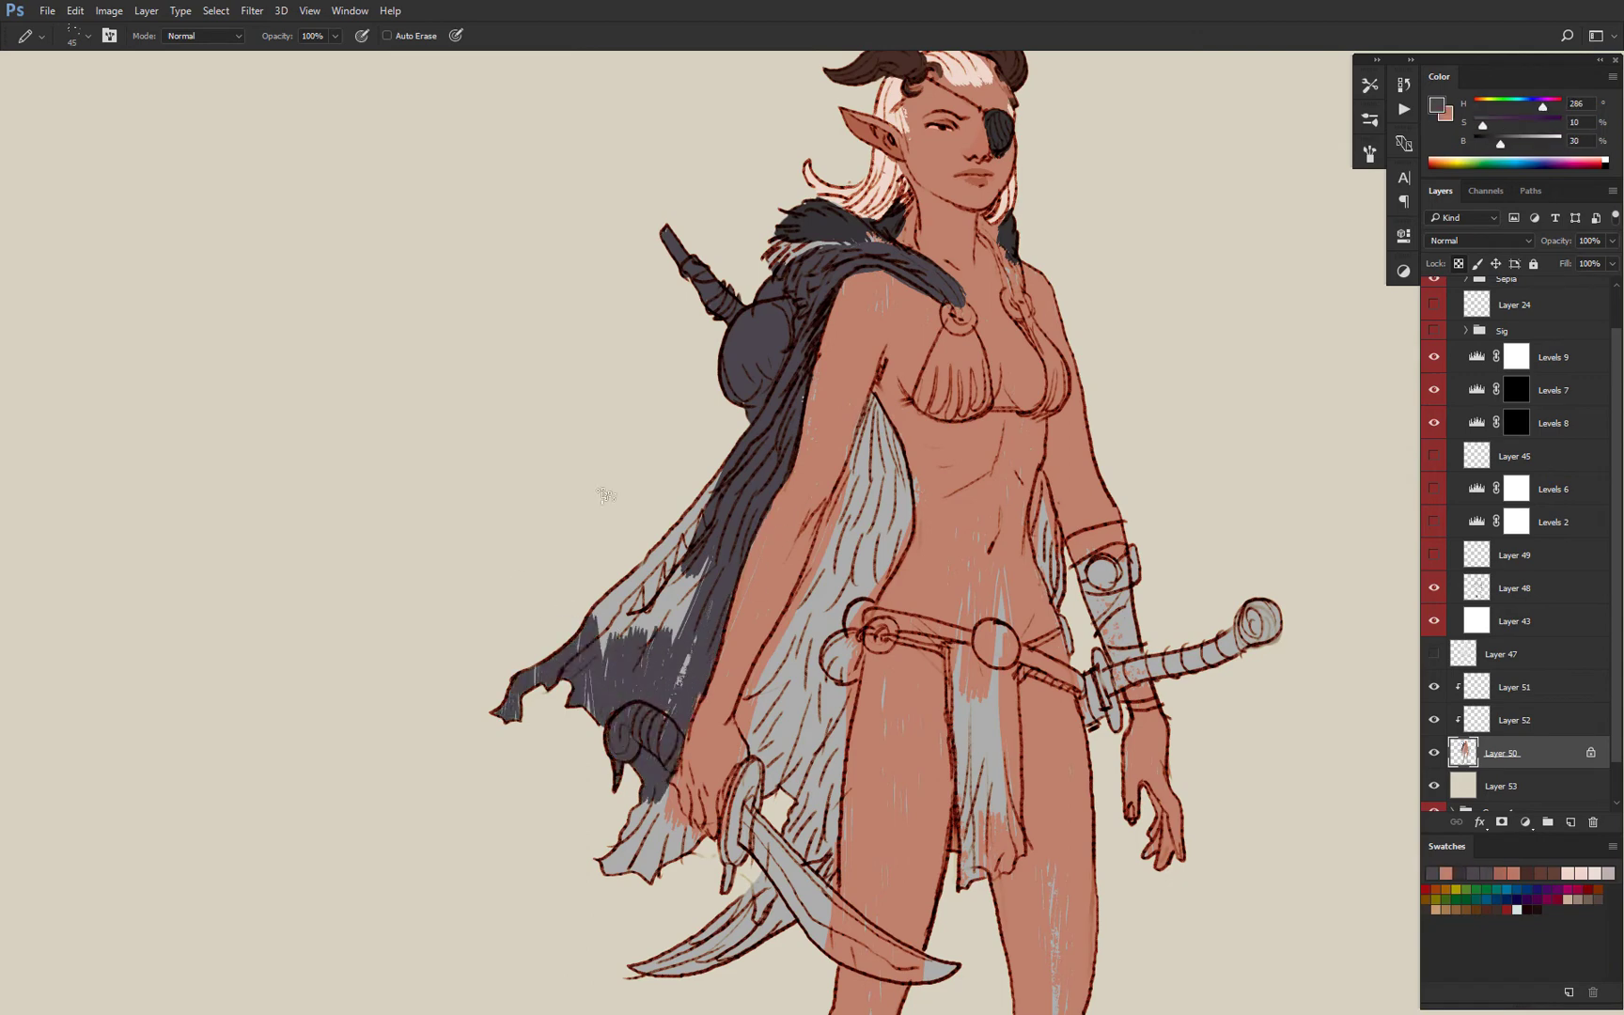
{"action": "left_click_drag", "start_coordinate": [700, 507], "coordinate": [596, 653]}
{"action": "left_click_drag", "start_coordinate": [693, 521], "coordinate": [616, 634]}
{"action": "left_click_drag", "start_coordinate": [667, 799], "coordinate": [606, 869]}
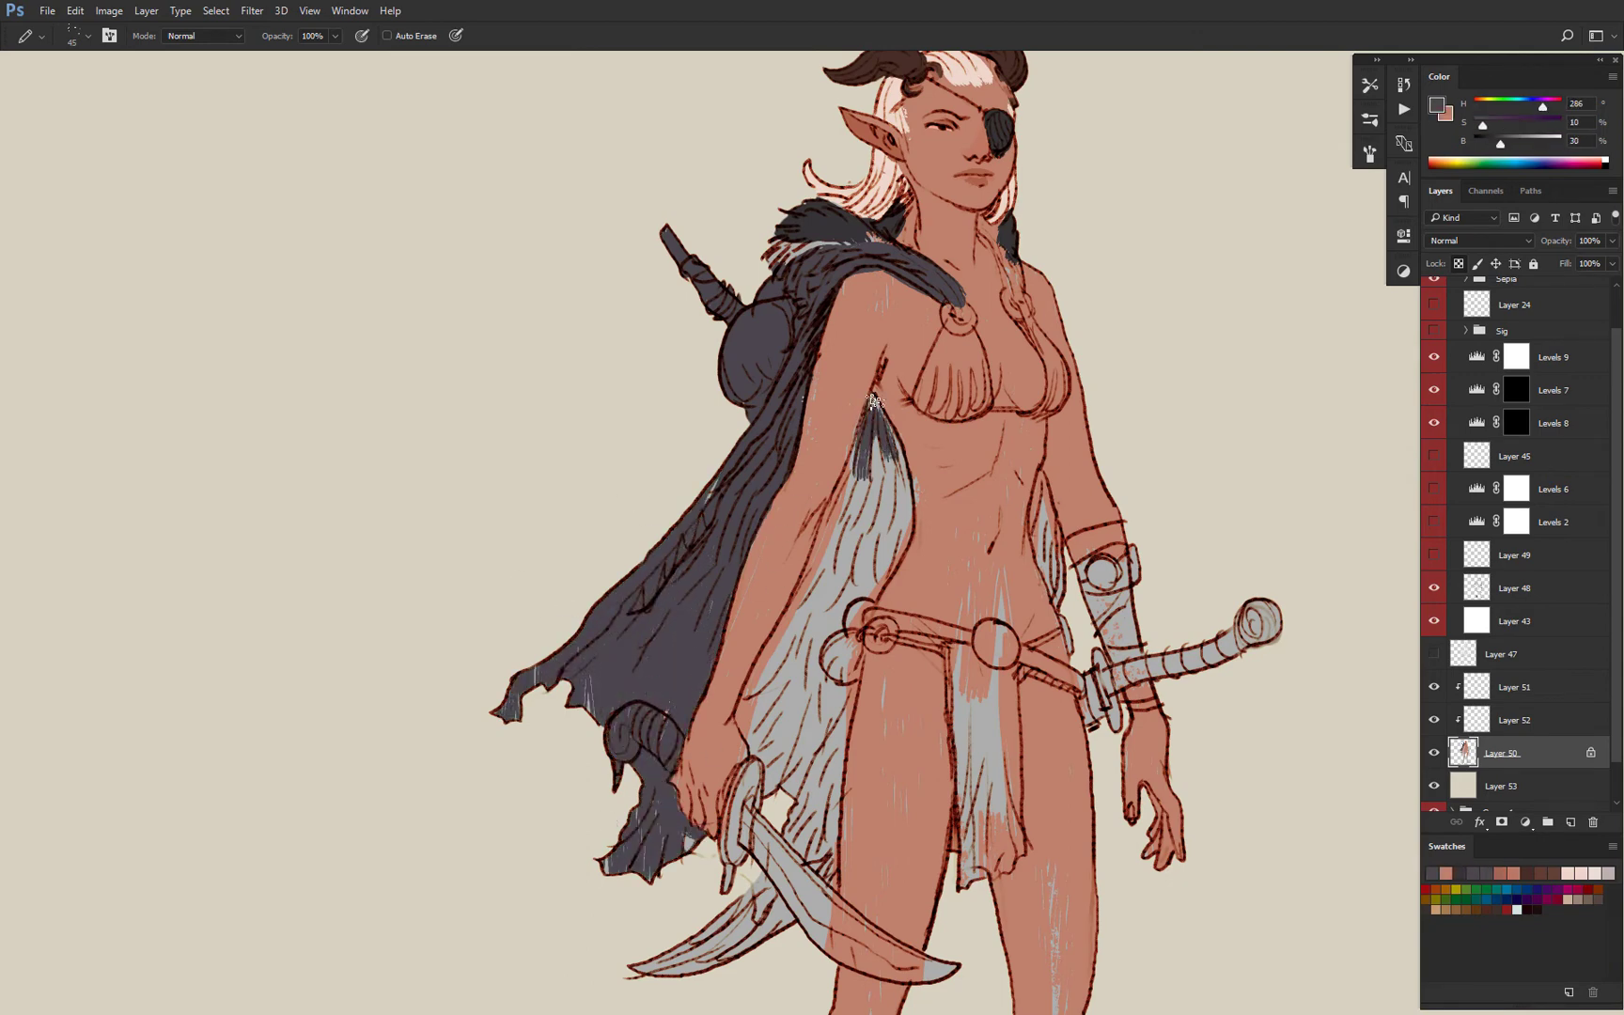
Paint the cape's inner side between arm and torso, the hip pouches and the sliver beyond the waist dark purple-grey.
{"action": "left_click_drag", "start_coordinate": [874, 404], "coordinate": [883, 569]}
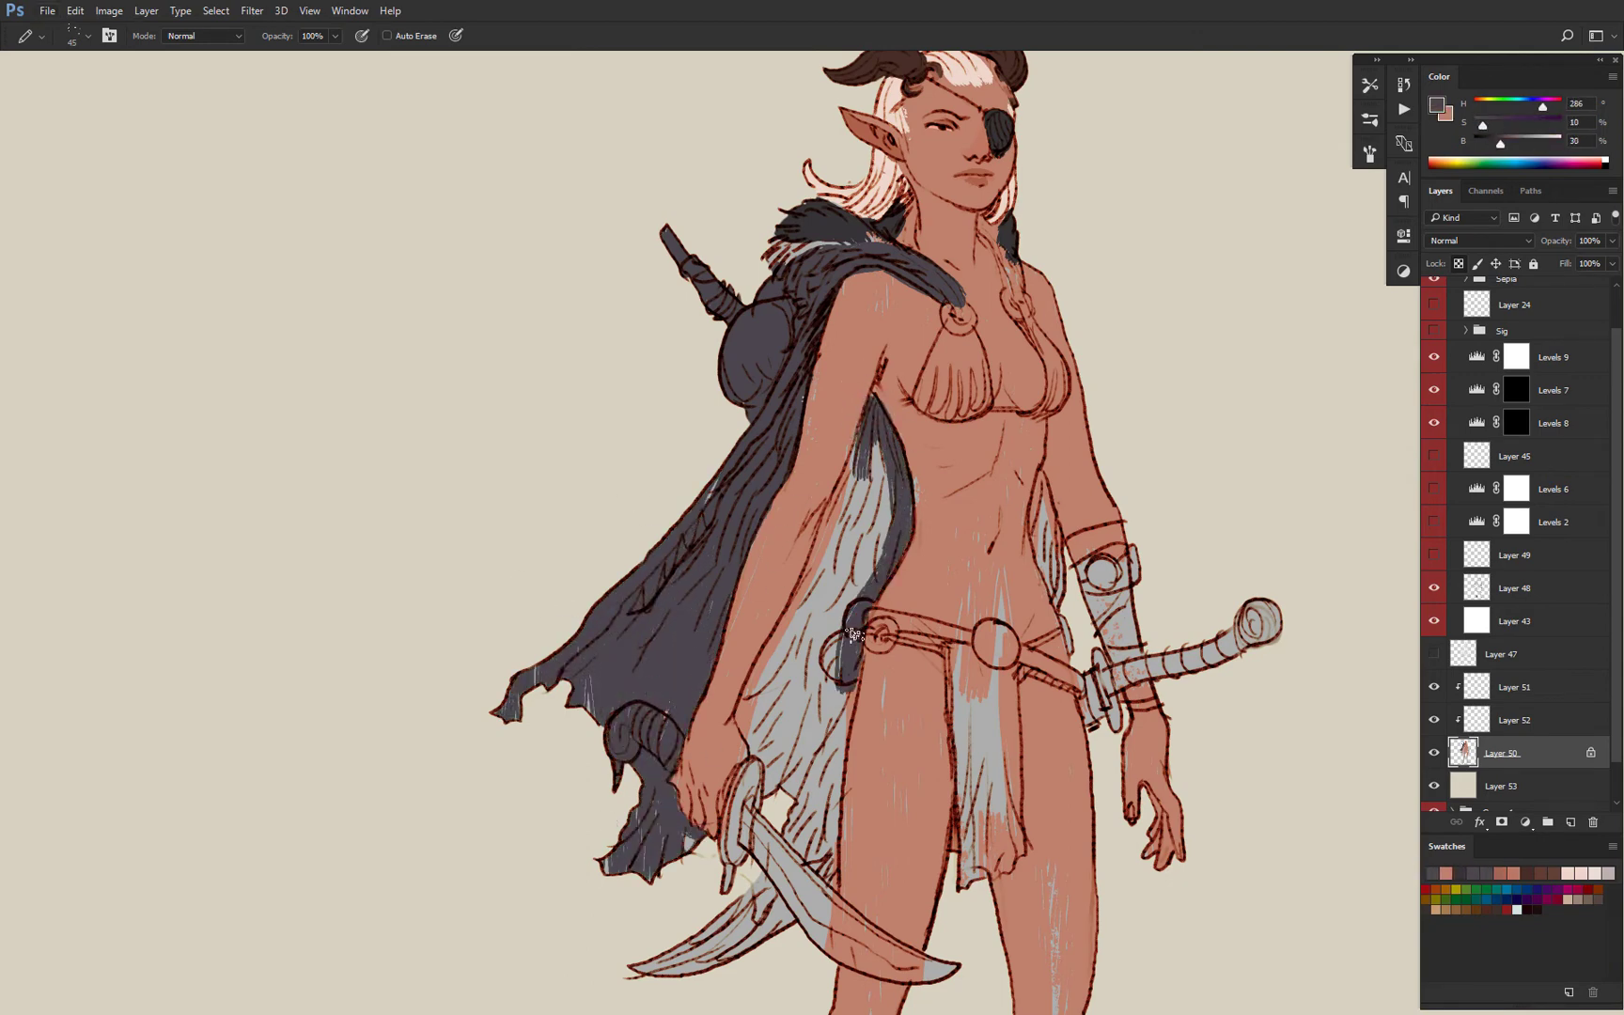
{"action": "mouse_move", "coordinate": [853, 634]}
{"action": "left_mouse_down"}
{"action": "mouse_move", "coordinate": [804, 810]}
{"action": "mouse_move", "coordinate": [743, 715]}
{"action": "mouse_move", "coordinate": [804, 622]}
{"action": "left_mouse_up"}
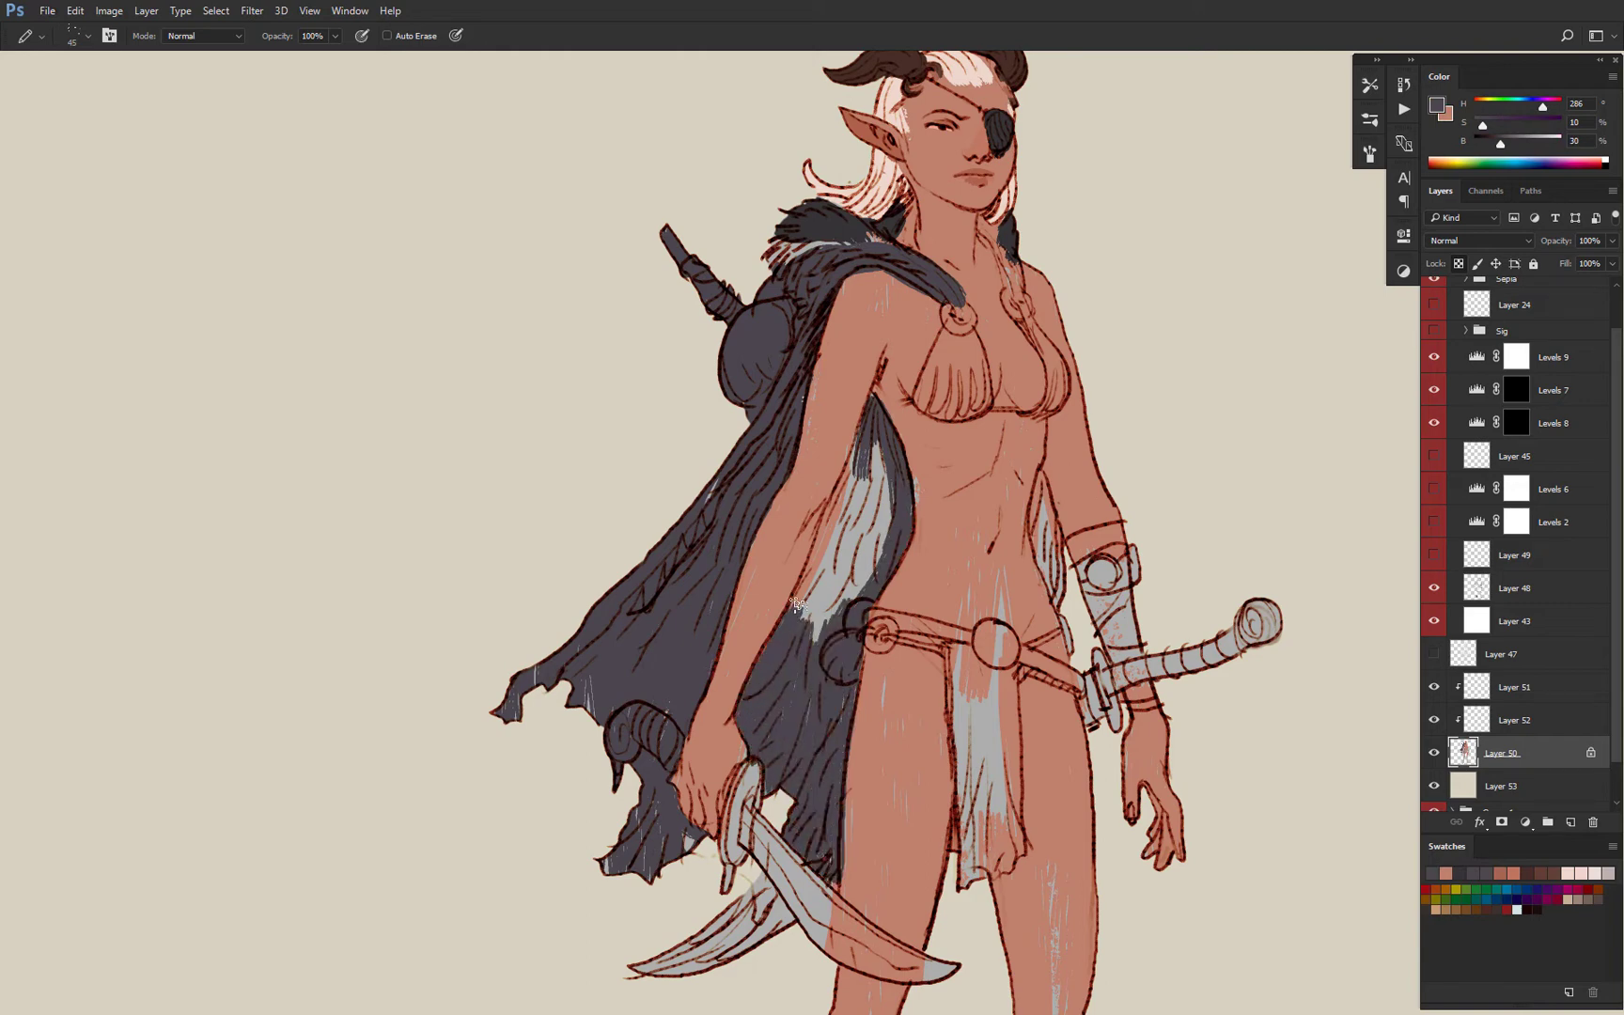
{"action": "mouse_move", "coordinate": [866, 449]}
{"action": "left_mouse_down"}
{"action": "mouse_move", "coordinate": [860, 564]}
{"action": "mouse_move", "coordinate": [810, 639]}
{"action": "left_mouse_up"}
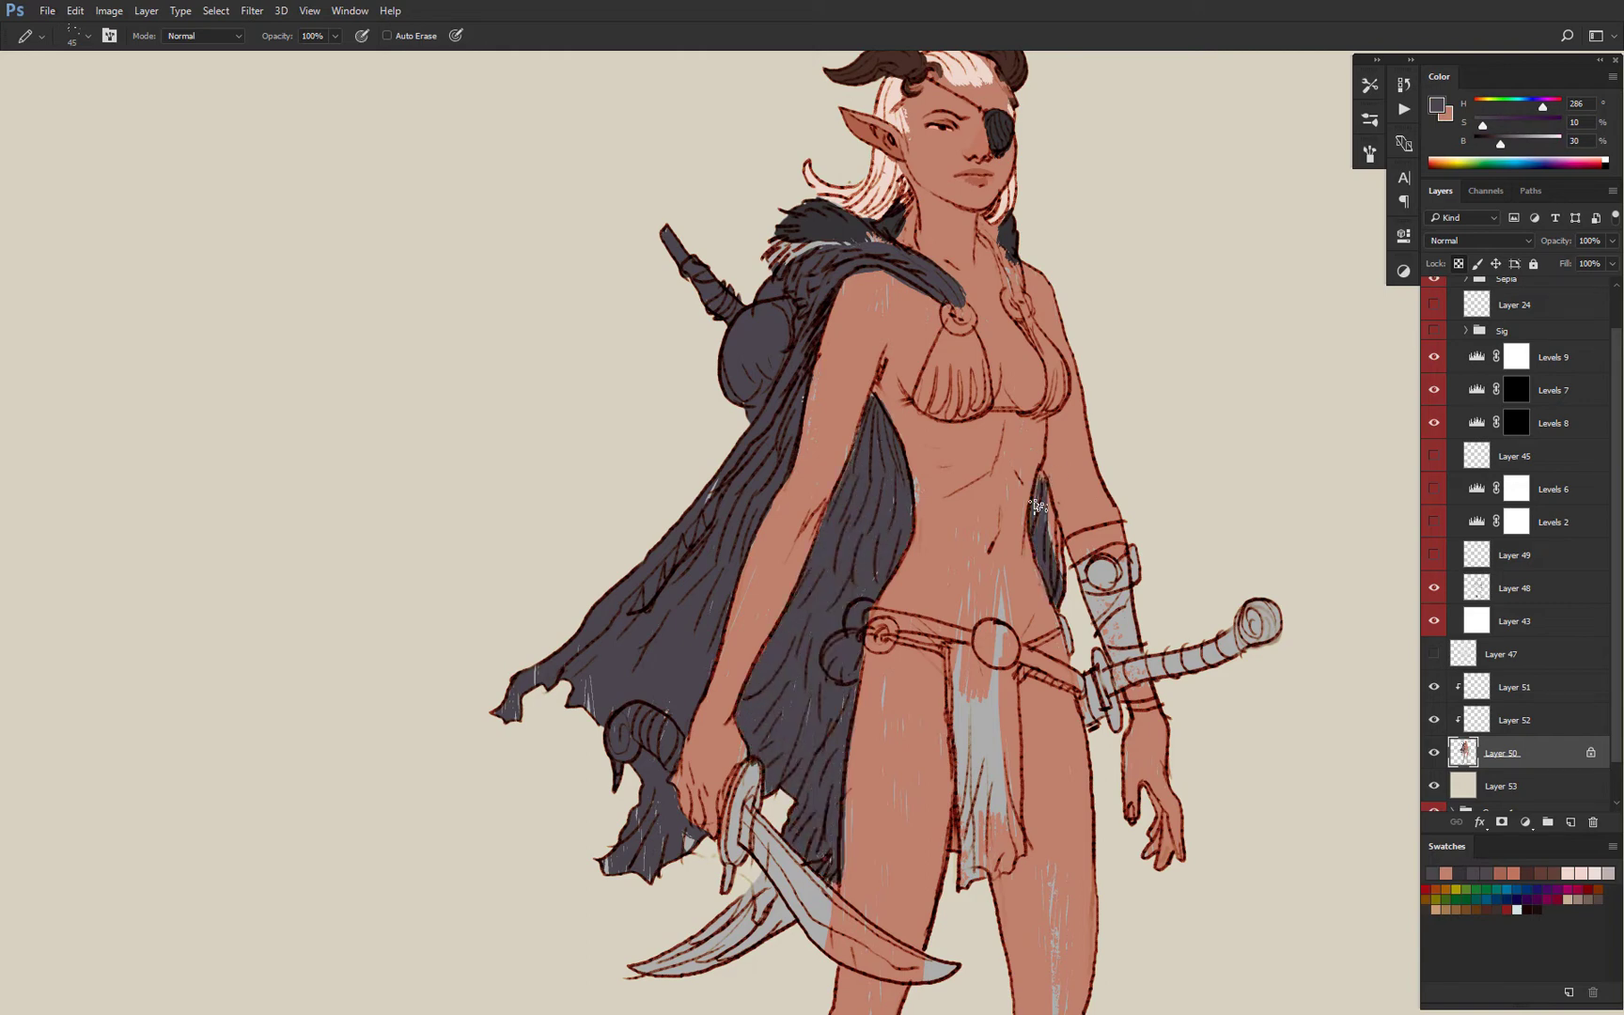
Adjust the cape's colour with Hue/Saturation, setting Lightness to +9 and shifting the hue towards a warm grey.
{"action": "scroll", "coordinate": [862, 592], "scroll_direction": "down", "scroll_amount": 3}
{"action": "scroll", "coordinate": [862, 592], "scroll_direction": "down", "scroll_amount": 3}
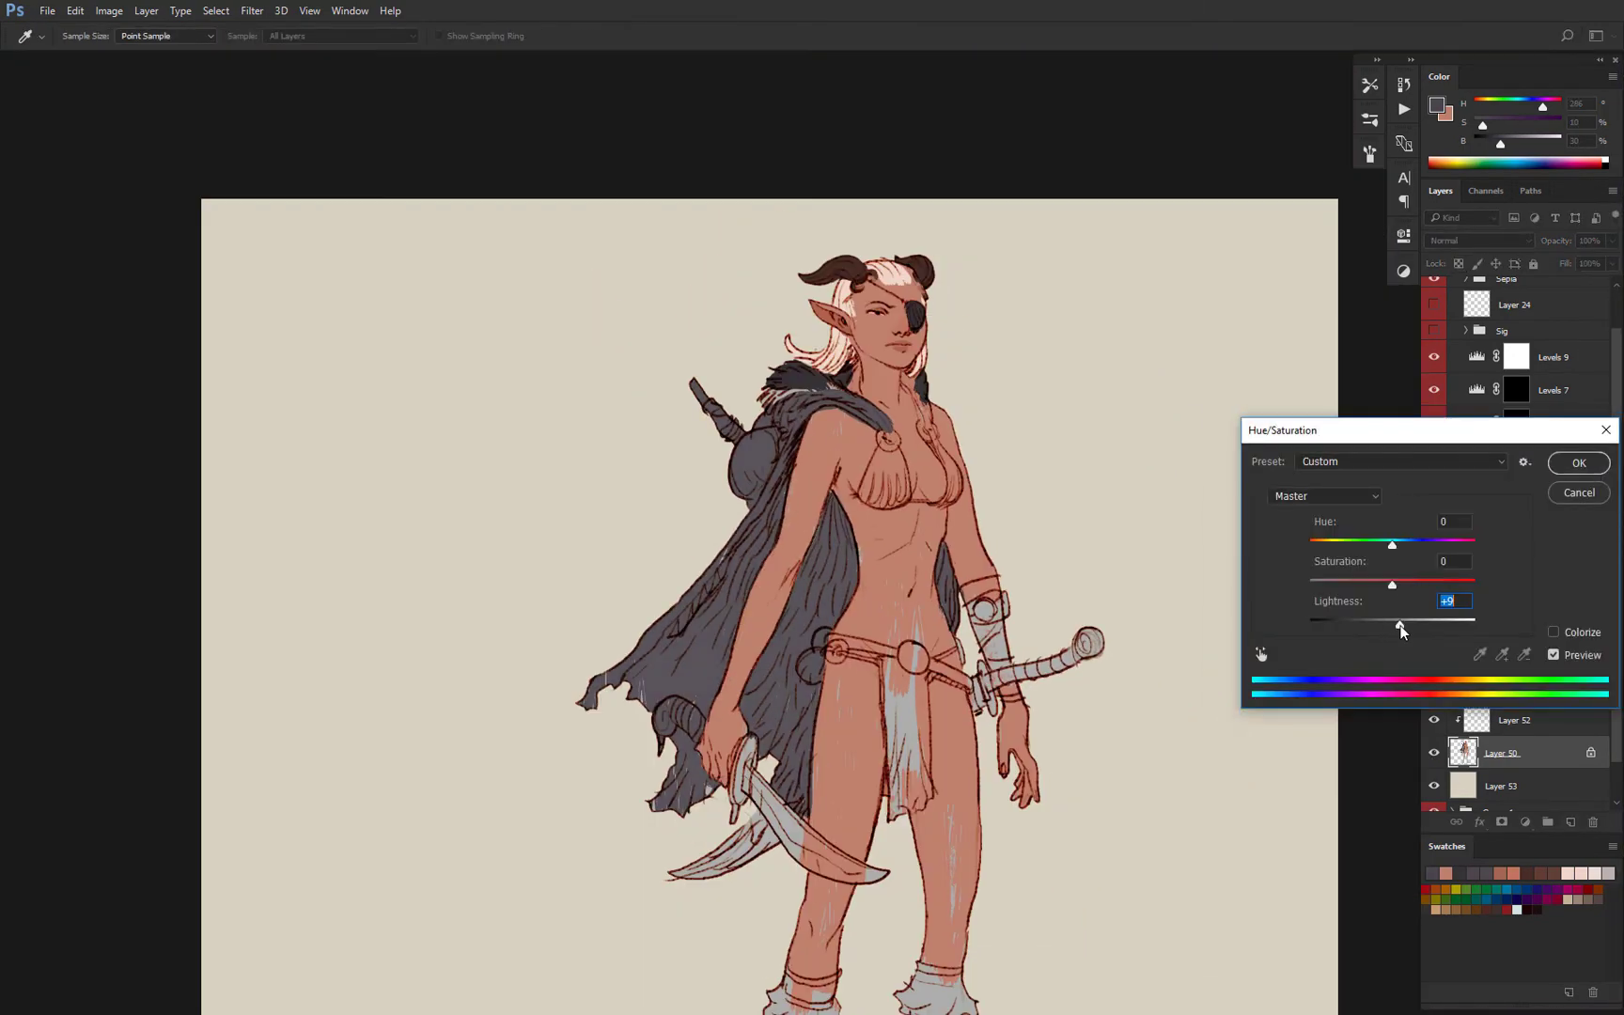
{"action": "left_click_drag", "start_coordinate": [1412, 592], "coordinate": [1403, 590]}
{"action": "left_click_drag", "start_coordinate": [1392, 544], "coordinate": [1361, 547]}
{"action": "left_click", "coordinate": [1578, 462]}
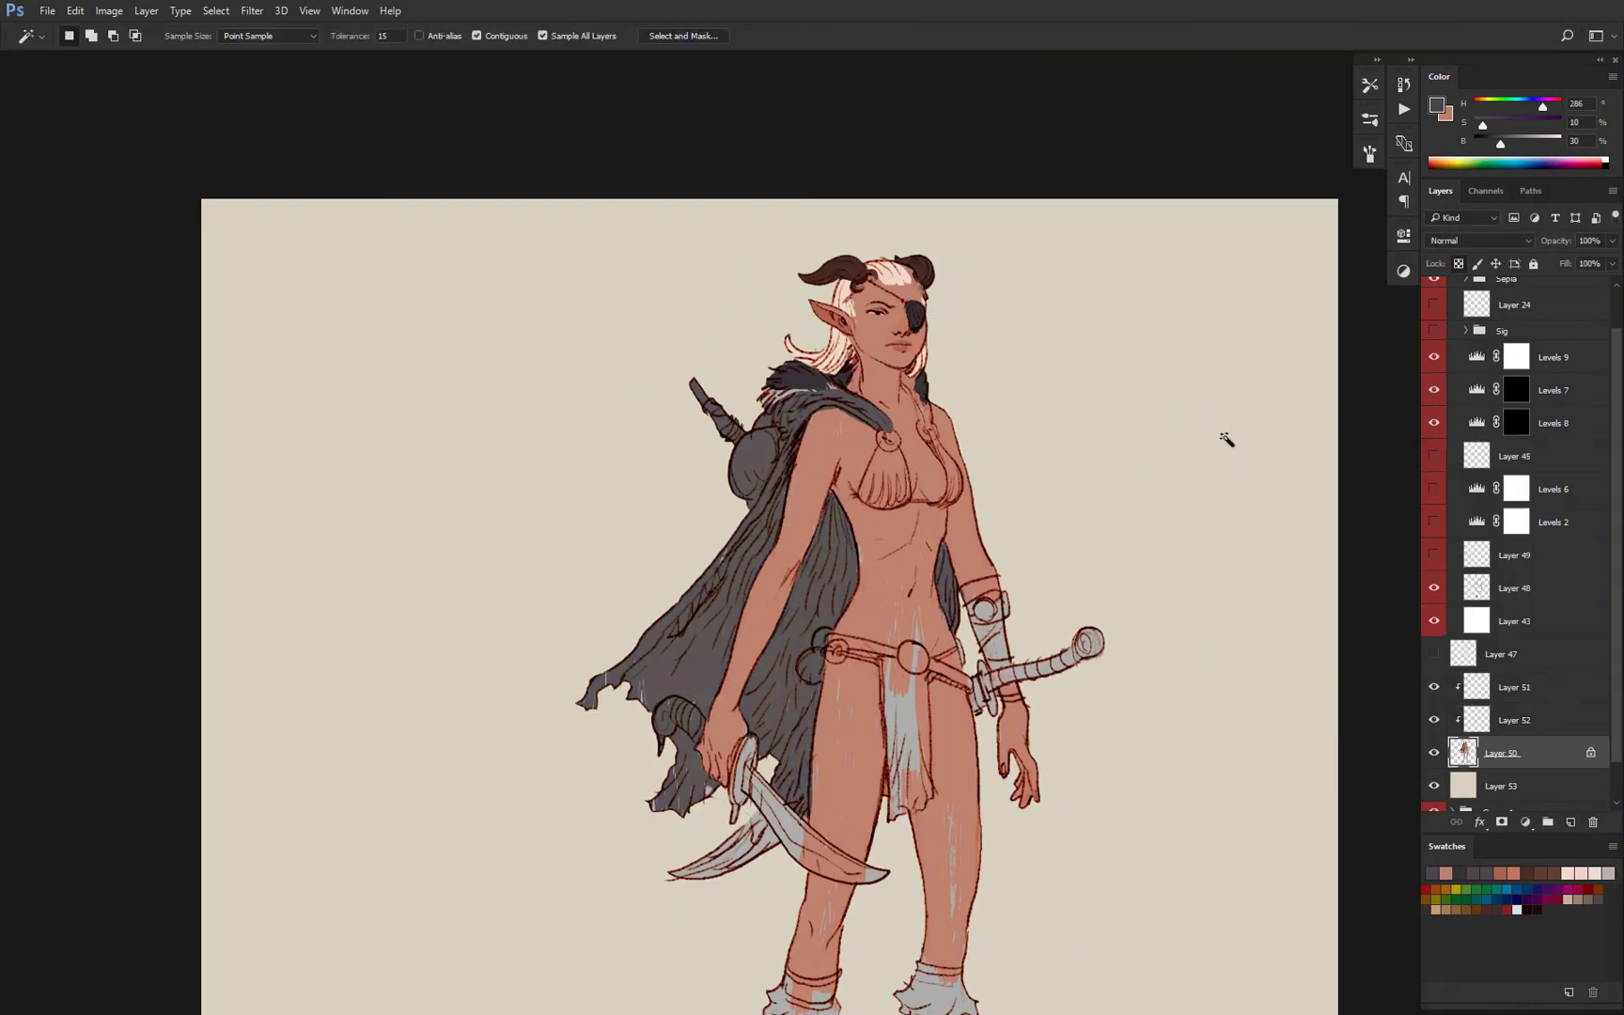
Paint the bikini top and its shoulder straps warm dark grey (H 7, S 9, B 36) with a 30 px brush.
{"action": "key", "text": "b"}
{"action": "scroll", "coordinate": [822, 625], "scroll_direction": "up", "scroll_amount": 2}
{"action": "scroll", "coordinate": [874, 526], "scroll_direction": "down", "scroll_amount": 5}
{"action": "scroll", "coordinate": [912, 474], "scroll_direction": "up", "scroll_amount": 5}
{"action": "mouse_move", "coordinate": [848, 536]}
{"action": "left_mouse_down"}
{"action": "mouse_move", "coordinate": [869, 474]}
{"action": "mouse_move", "coordinate": [880, 502]}
{"action": "left_mouse_up"}
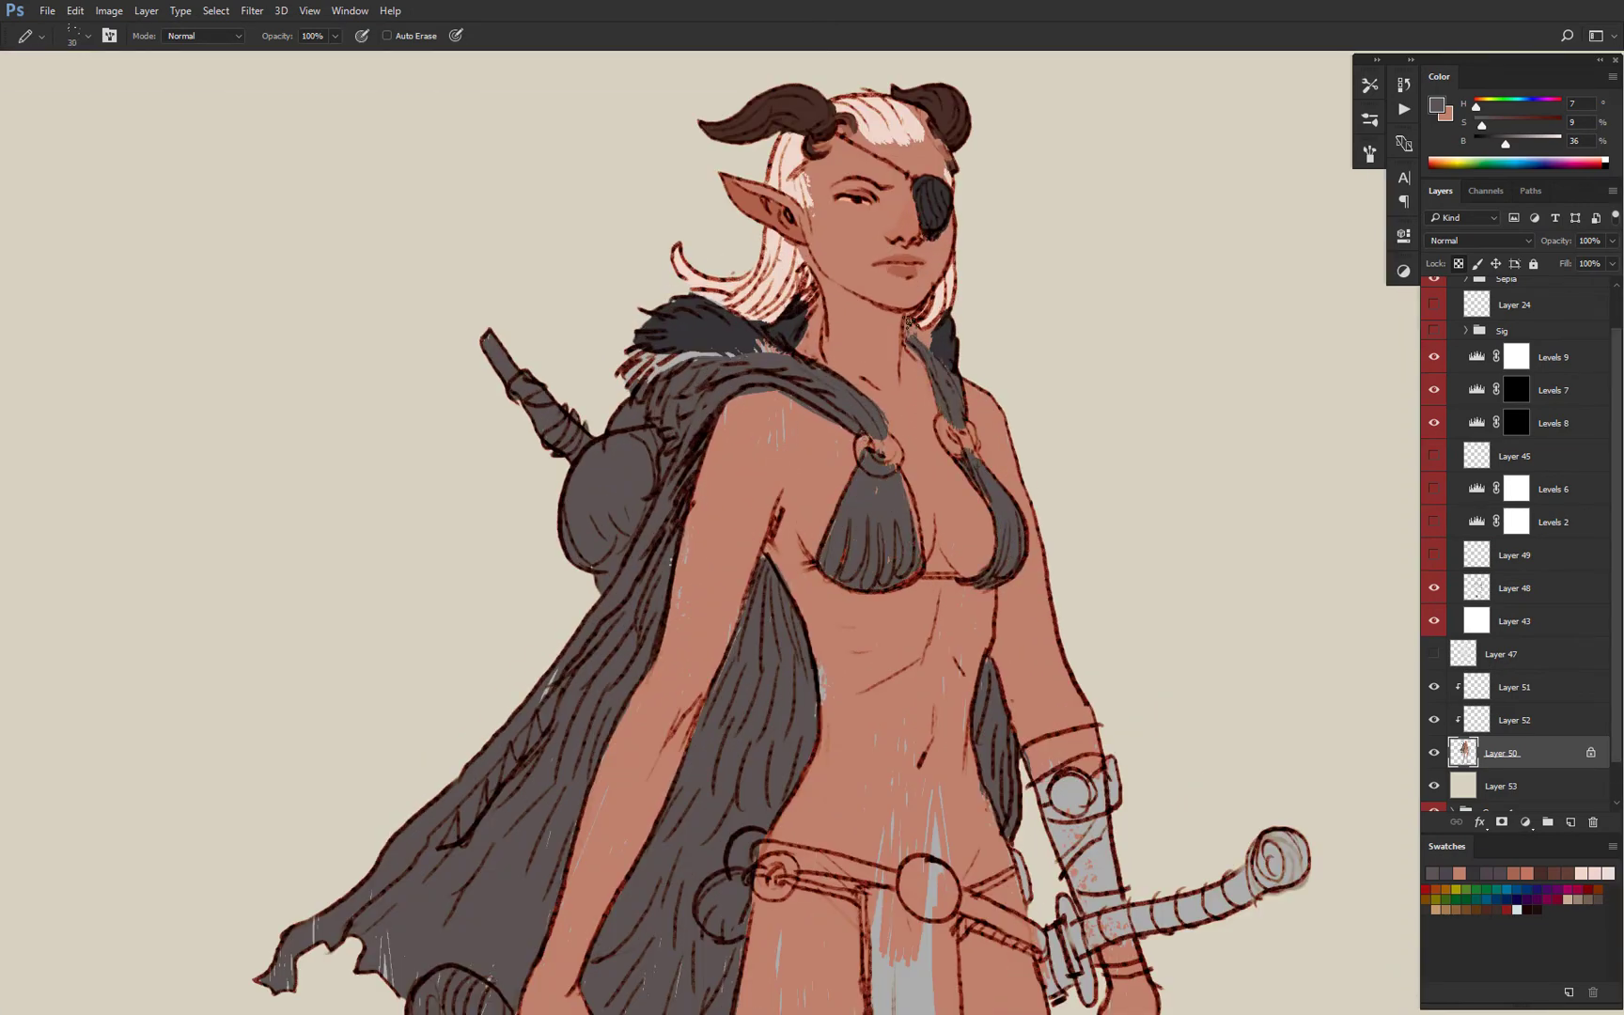
{"action": "scroll", "coordinate": [895, 456], "scroll_direction": "down", "scroll_amount": 1}
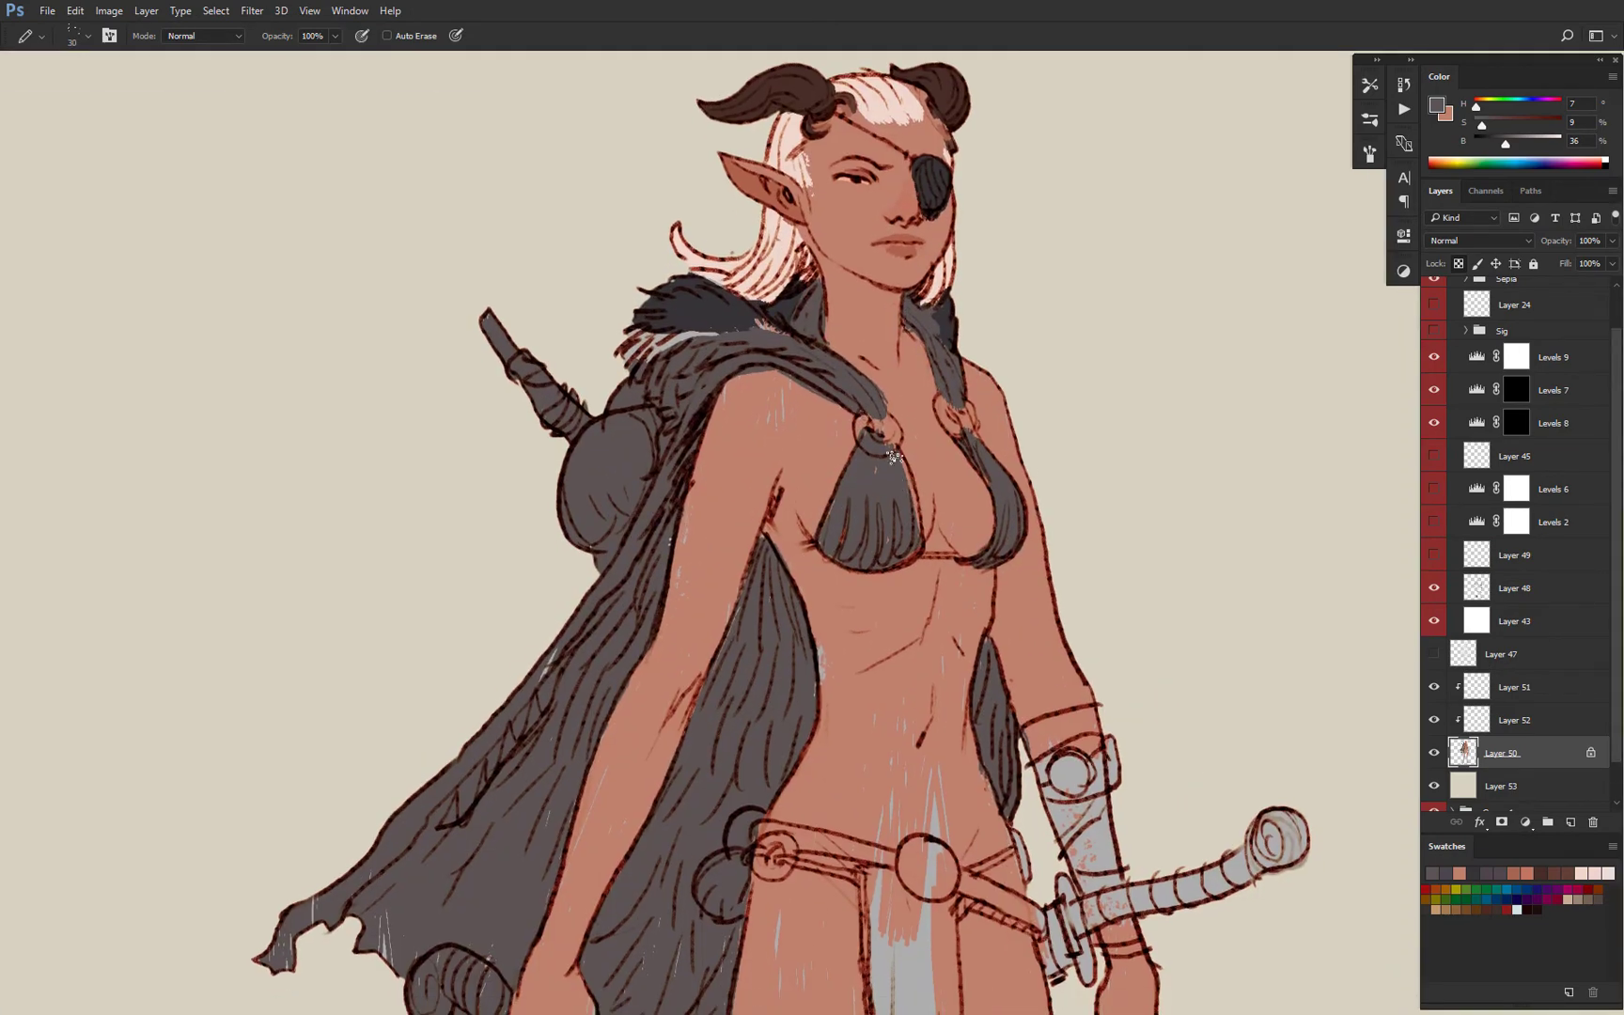
Paint the two clasp rings mid grey and fill the fur collar's lower edge near-black (H 300, S 6, B 21).
{"action": "left_click", "coordinate": [1111, 763], "text": "alt"}
{"action": "left_click", "coordinate": [879, 439], "text": "alt"}
{"action": "left_click_drag", "start_coordinate": [885, 444], "coordinate": [872, 425]}
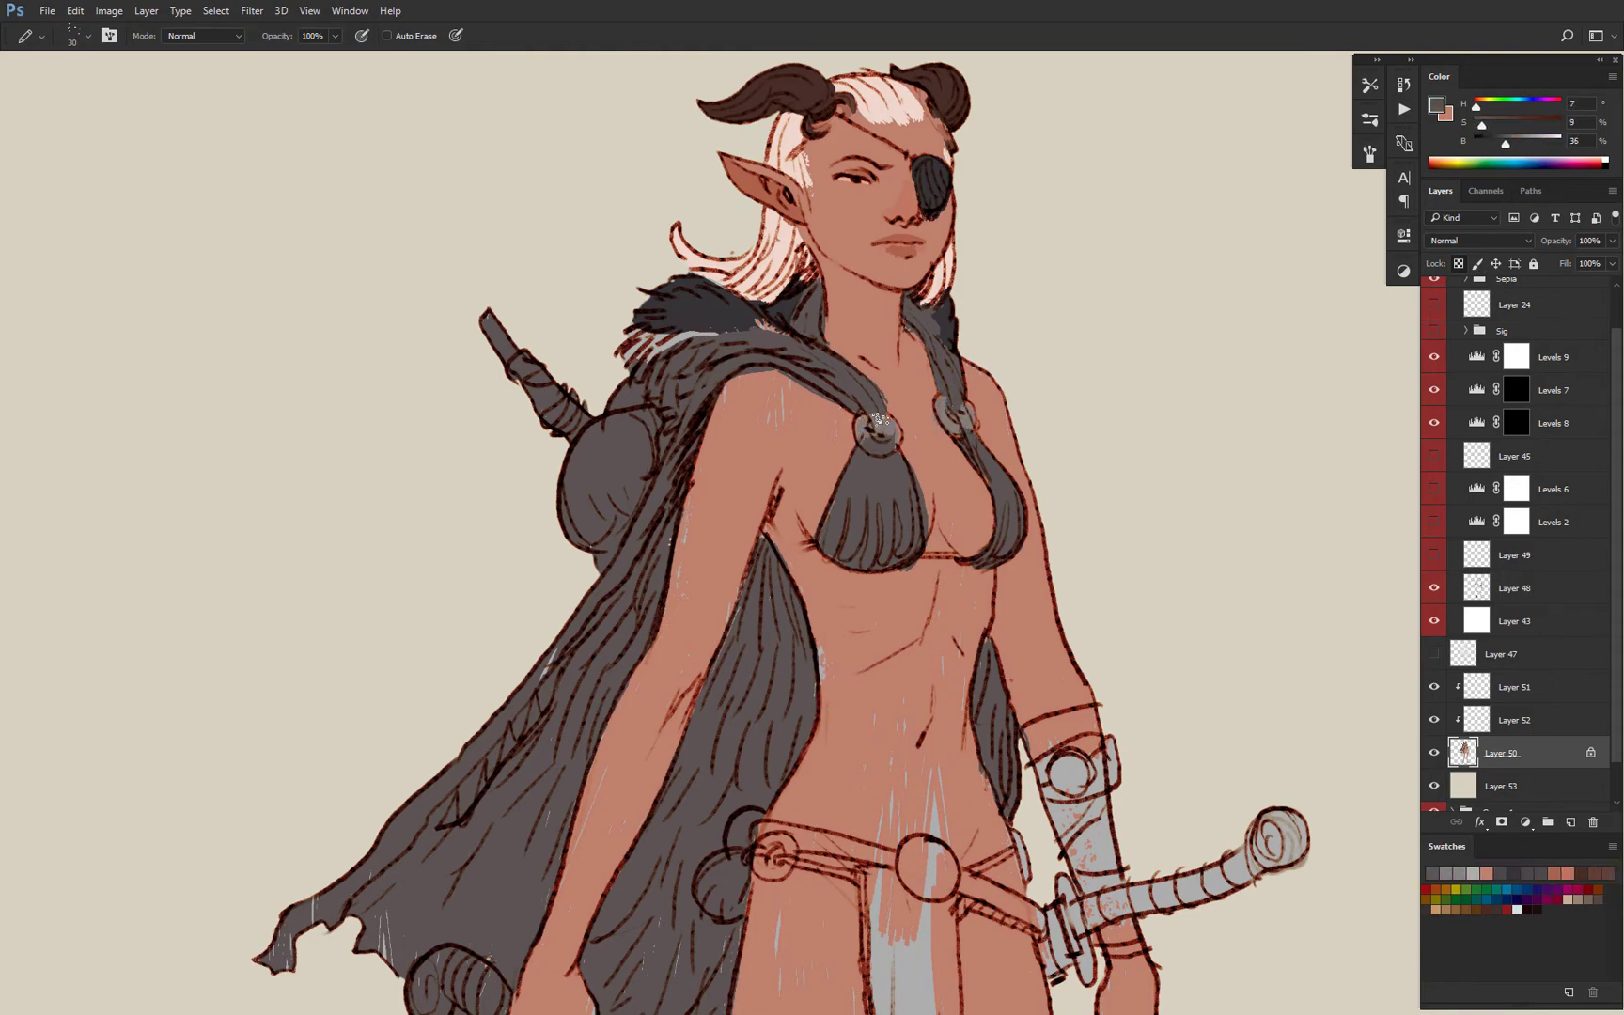
{"action": "left_click_drag", "start_coordinate": [898, 354], "coordinate": [920, 377]}
{"action": "left_click", "coordinate": [763, 337], "text": "alt"}
{"action": "mouse_move", "coordinate": [815, 362]}
{"action": "left_mouse_down"}
{"action": "mouse_move", "coordinate": [700, 375]}
{"action": "mouse_move", "coordinate": [694, 421]}
{"action": "left_mouse_up"}
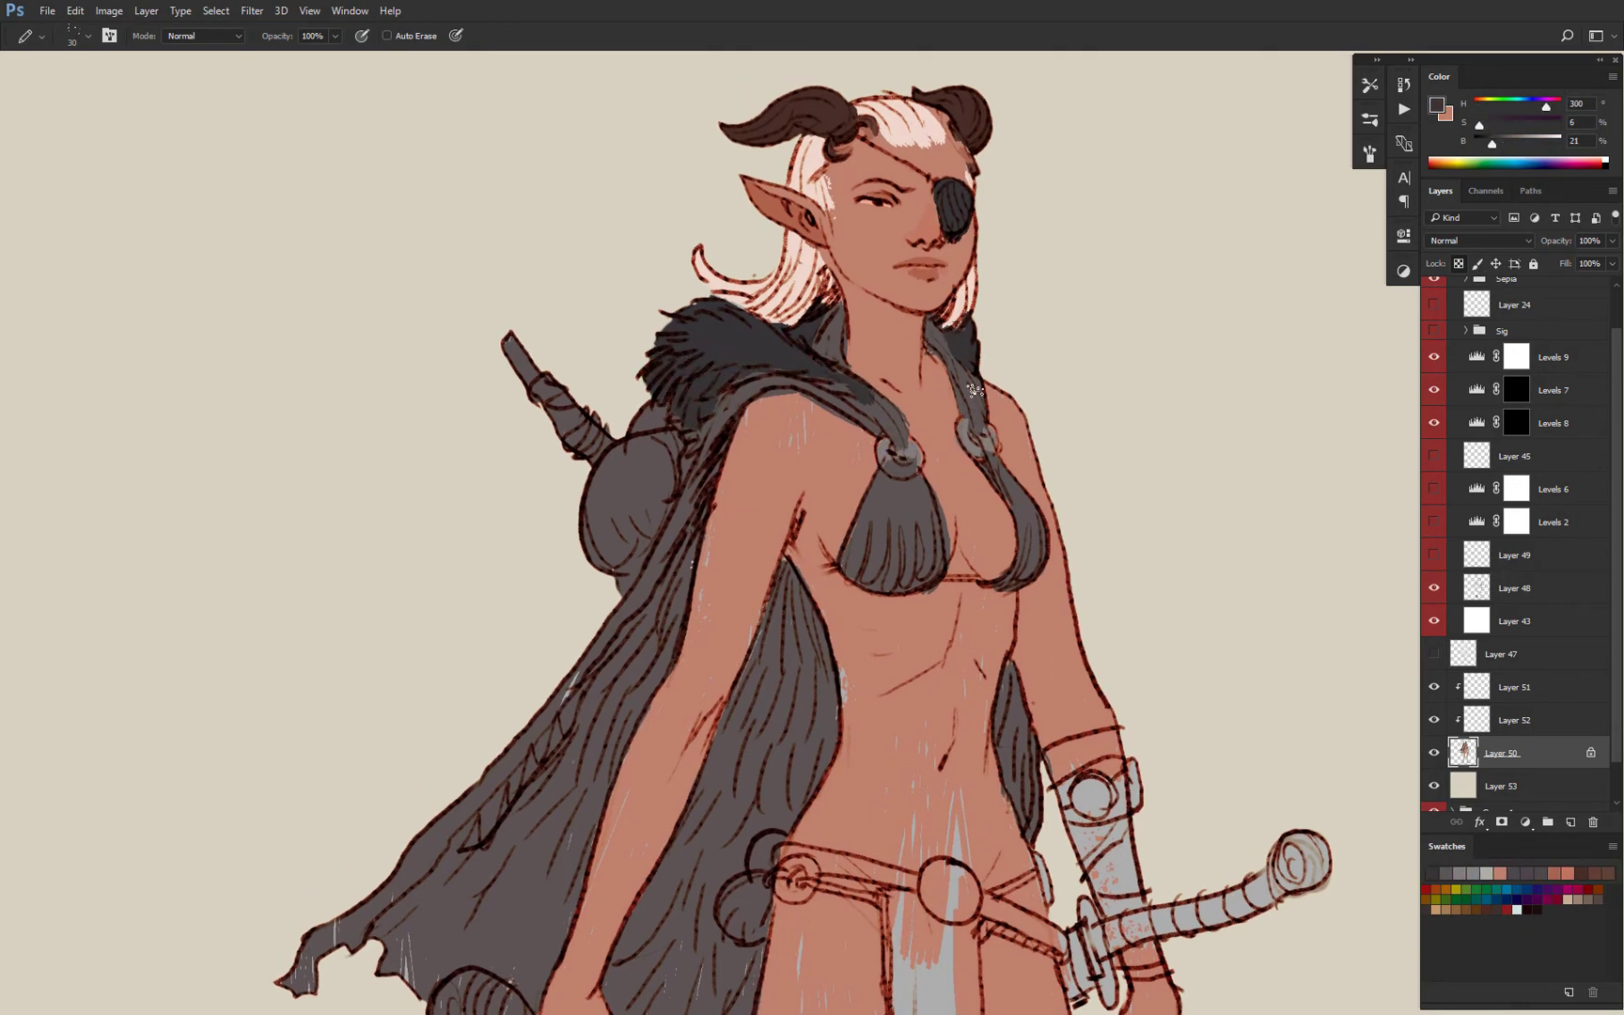
Paint the belt and hip pouches near-black, and the round buckle and belt ring mid grey (H 0, S 5, B 51).
{"action": "scroll", "coordinate": [975, 390], "scroll_direction": "down", "scroll_amount": 6}
{"action": "scroll", "coordinate": [897, 540], "scroll_direction": "up", "scroll_amount": 1}
{"action": "mouse_move", "coordinate": [907, 639]}
{"action": "left_mouse_down"}
{"action": "mouse_move", "coordinate": [897, 541]}
{"action": "mouse_move", "coordinate": [902, 554]}
{"action": "left_mouse_up"}
{"action": "scroll", "coordinate": [888, 540], "scroll_direction": "up", "scroll_amount": 3}
{"action": "left_click", "coordinate": [981, 234], "text": "alt"}
{"action": "left_click", "coordinate": [866, 557], "text": "alt"}
{"action": "left_click_drag", "start_coordinate": [1042, 566], "coordinate": [943, 538]}
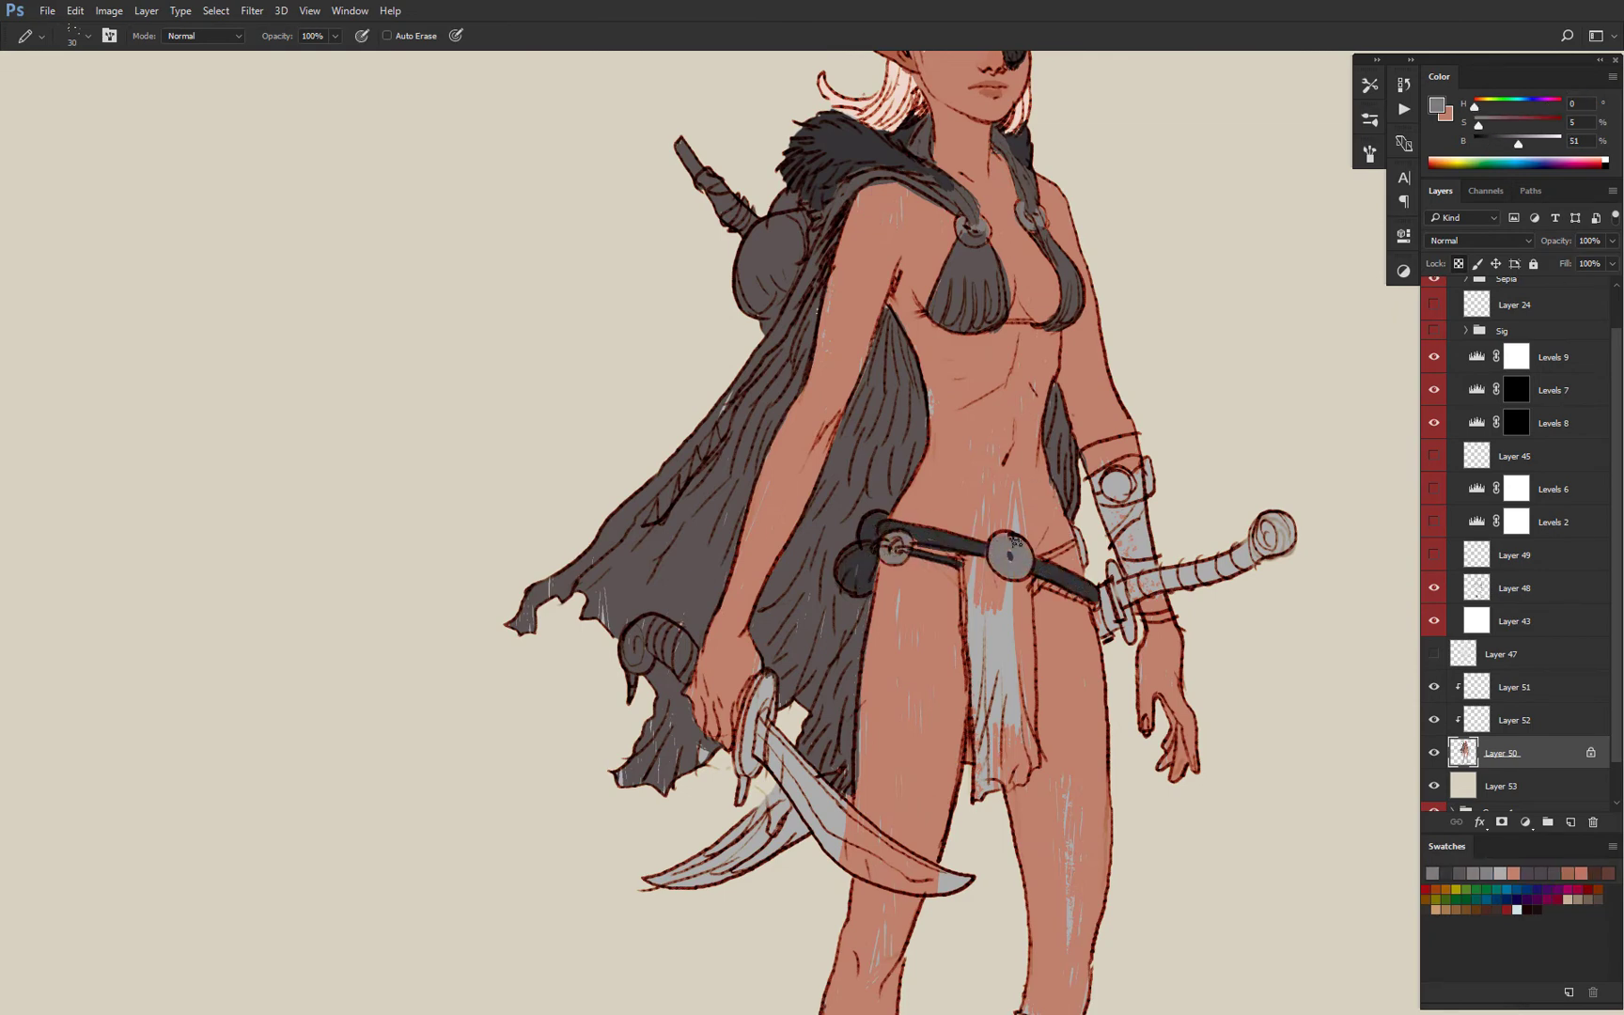
Paint the loincloth warm dark grey (H 7, S 9, B 36) and refine the small belt details with a 15 px brush.
{"action": "left_click", "coordinate": [895, 556], "text": "alt"}
{"action": "mouse_move", "coordinate": [1031, 744]}
{"action": "left_mouse_down"}
{"action": "mouse_move", "coordinate": [987, 648]}
{"action": "mouse_move", "coordinate": [1001, 748]}
{"action": "left_mouse_up"}
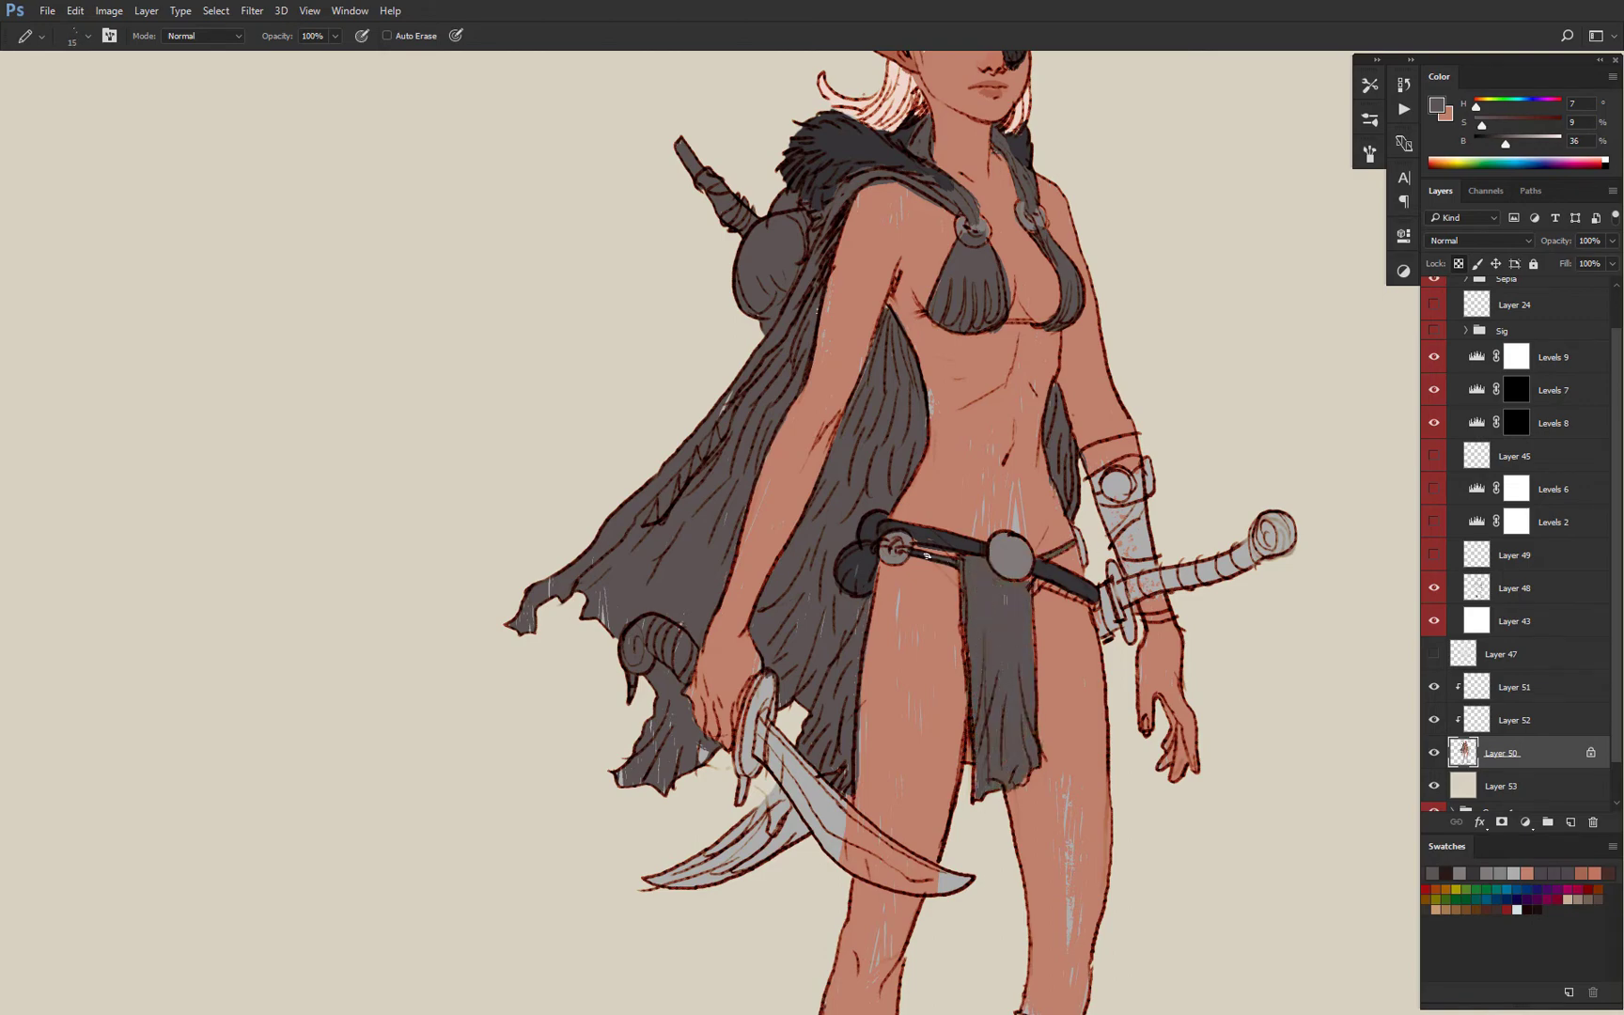
{"action": "left_click", "coordinate": [911, 579], "text": "alt"}
{"action": "left_click_drag", "start_coordinate": [1154, 642], "coordinate": [961, 663]}
{"action": "left_click", "coordinate": [1054, 688], "text": "alt"}
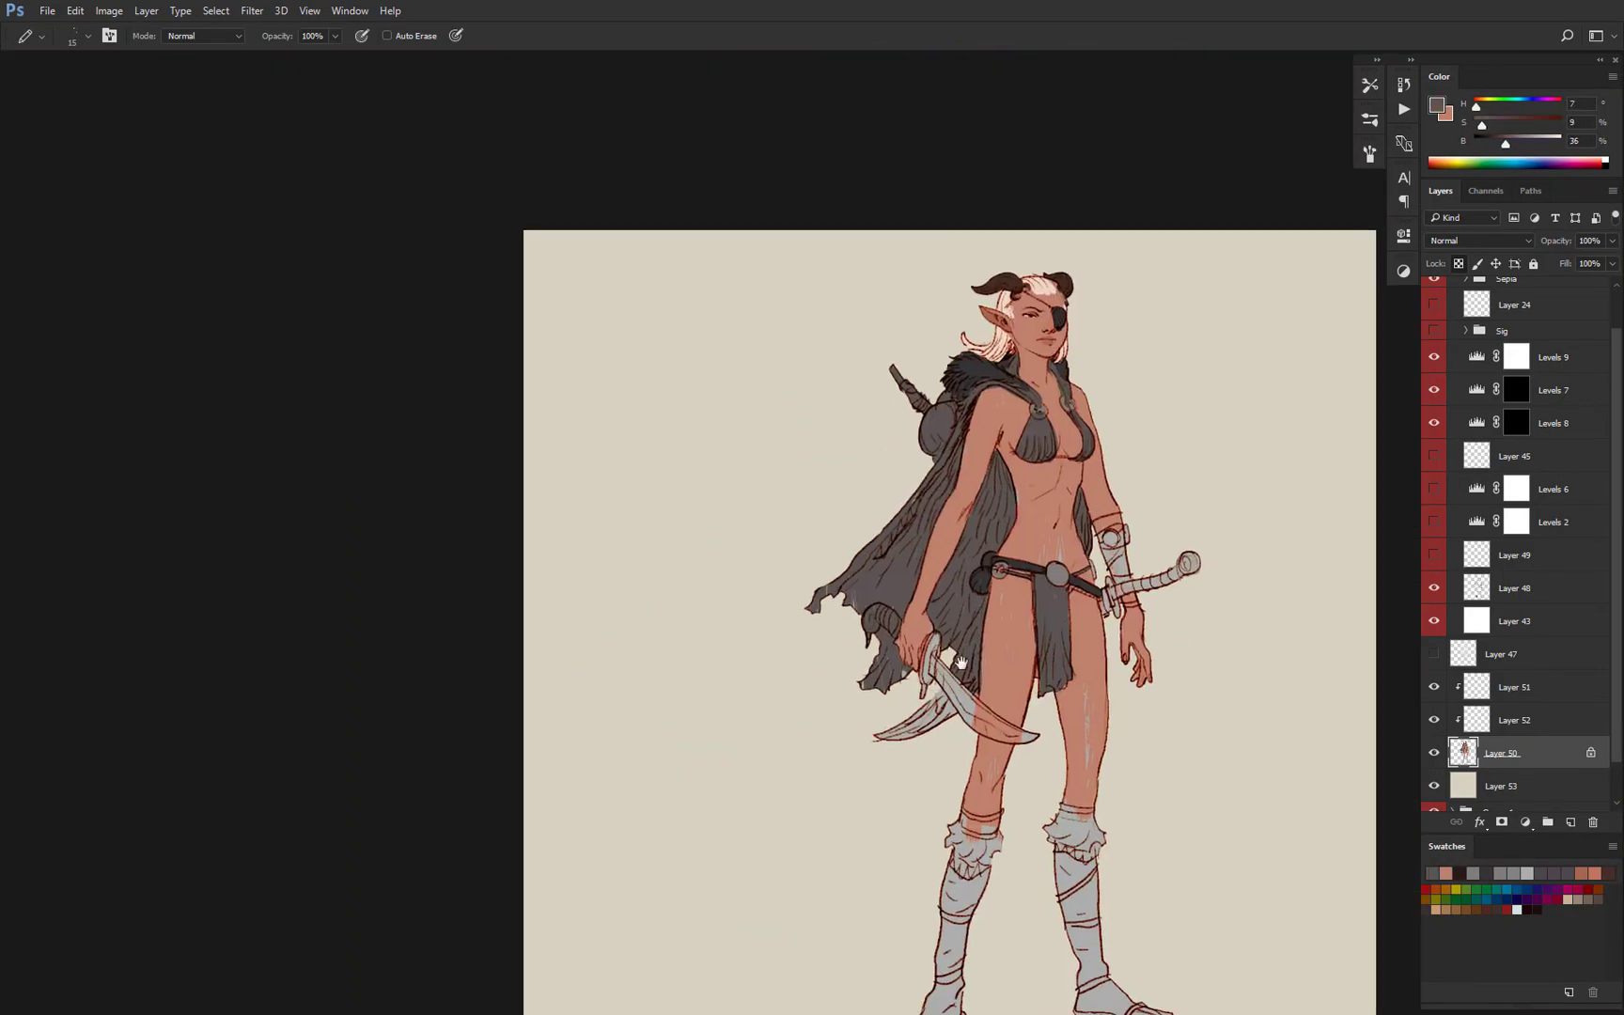
{"action": "left_click_drag", "start_coordinate": [927, 602], "coordinate": [1038, 603]}
Paint the held sword's curled pommel near-black and its guard mid grey (H 0, S 5, B 51).
{"action": "left_click", "coordinate": [1074, 549], "text": "alt"}
{"action": "key", "text": "bracketright"}
{"action": "left_click_drag", "start_coordinate": [837, 631], "coordinate": [773, 709]}
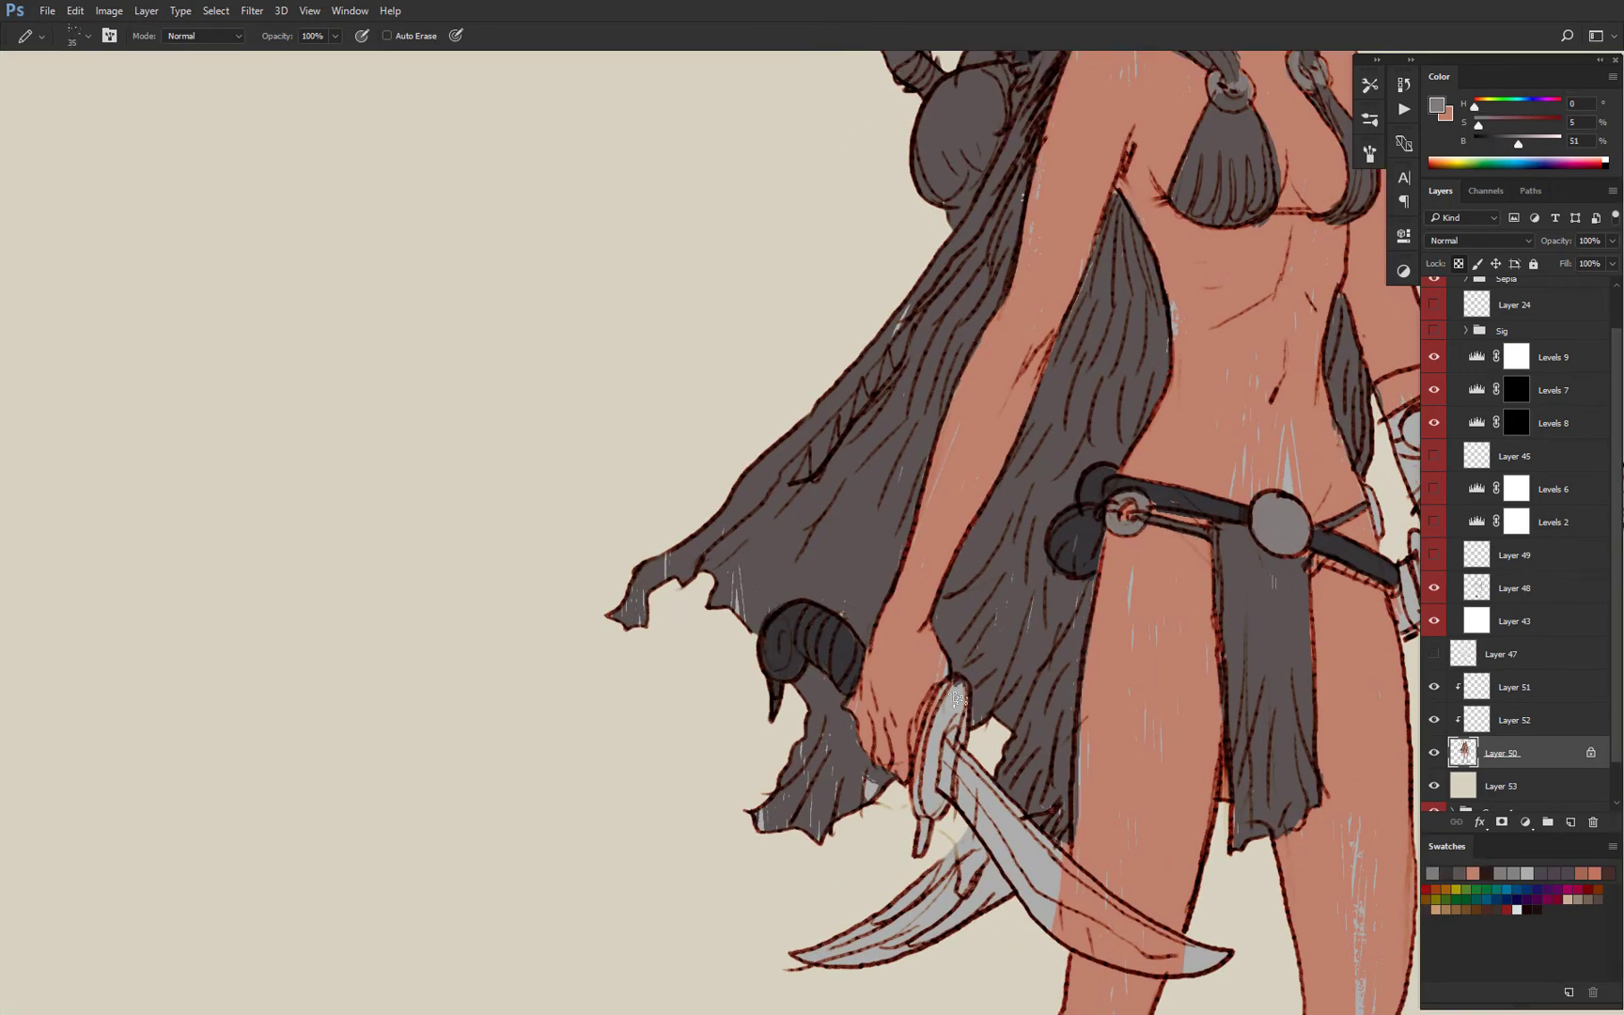
{"action": "left_click_drag", "start_coordinate": [957, 699], "coordinate": [956, 741]}
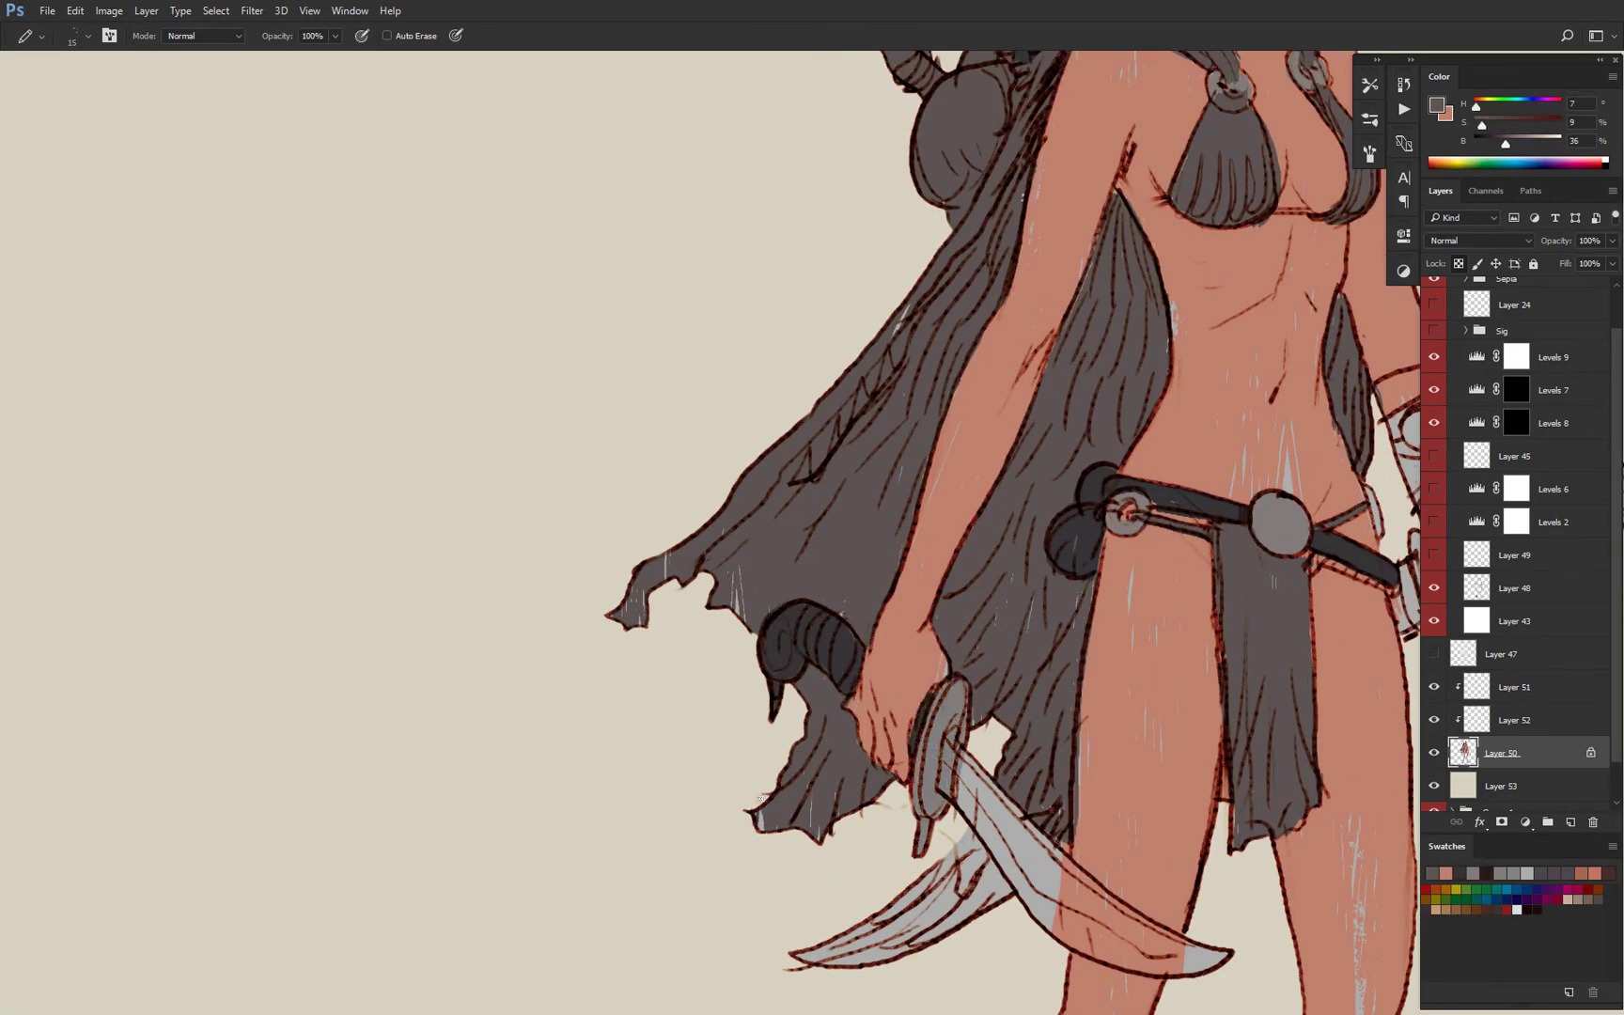
Paint the held sword's blade mid grey (H 0, S 5, B 51) with a light grey cutting edge (H 0, S 0, B 68).
{"action": "left_click", "coordinate": [956, 631], "text": "alt"}
{"action": "left_click_drag", "start_coordinate": [1127, 634], "coordinate": [1057, 633]}
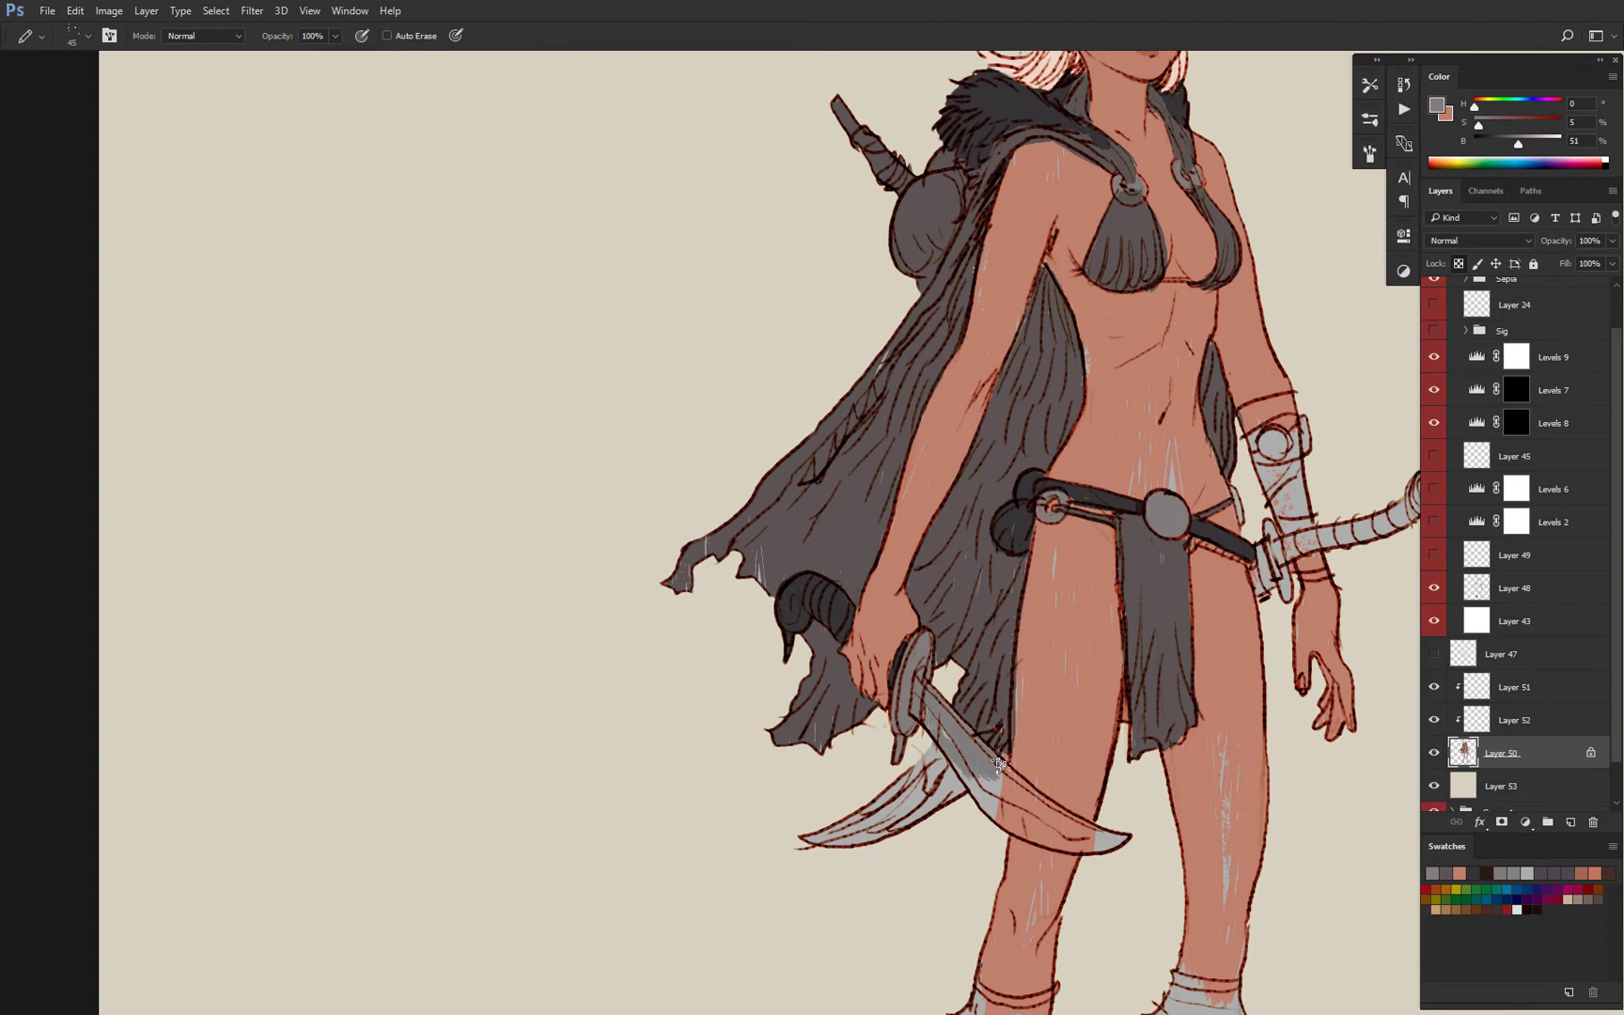
{"action": "left_click", "coordinate": [1298, 484], "text": "alt"}
{"action": "left_click_drag", "start_coordinate": [909, 700], "coordinate": [1042, 835]}
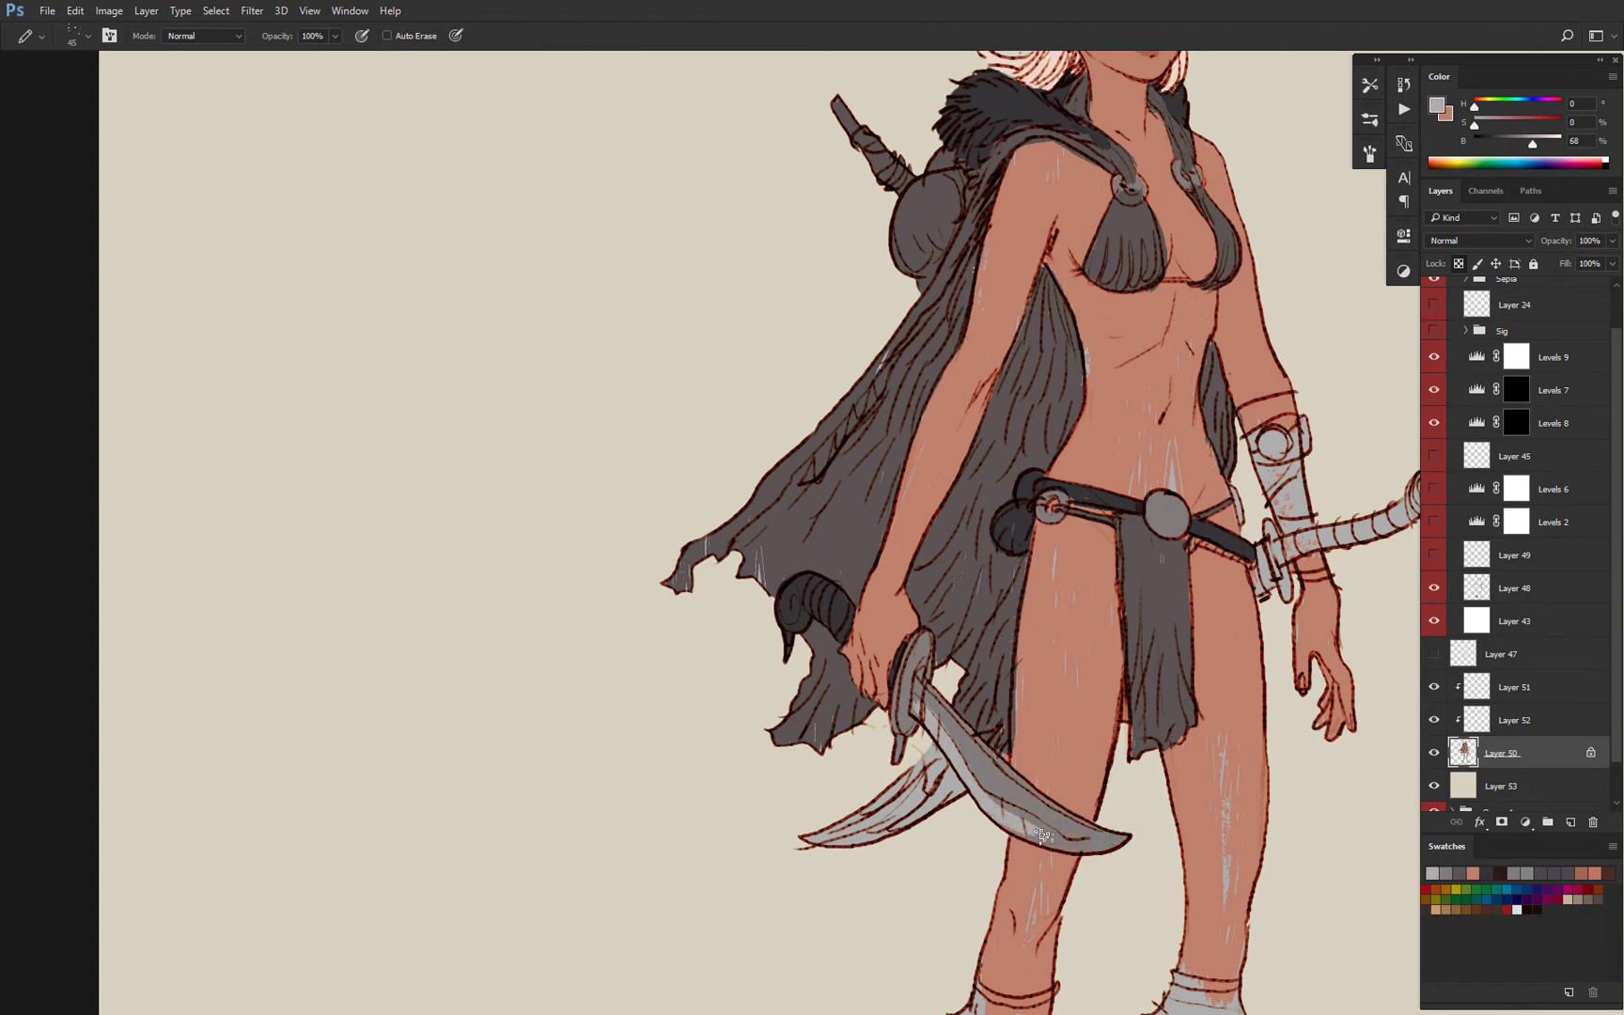
Paint the curved, pointed shape behind the held sword dark brown (H 16, S 32, B 18).
{"action": "left_click", "coordinate": [928, 703], "text": "alt"}
{"action": "left_click", "coordinate": [974, 692], "text": "alt"}
{"action": "mouse_move", "coordinate": [943, 758]}
{"action": "left_mouse_down"}
{"action": "mouse_move", "coordinate": [770, 863]}
{"action": "mouse_move", "coordinate": [774, 893]}
{"action": "mouse_move", "coordinate": [628, 939]}
{"action": "left_mouse_up"}
{"action": "left_click", "coordinate": [810, 808], "text": "alt"}
Paint the belted sword's wrapped grip near-black and its pommel mid grey (H 0, S 5, B 51) with a 30 px brush.
{"action": "key", "text": "bracketleft"}
{"action": "key", "text": "bracketleft"}
{"action": "key", "text": "bracketleft"}
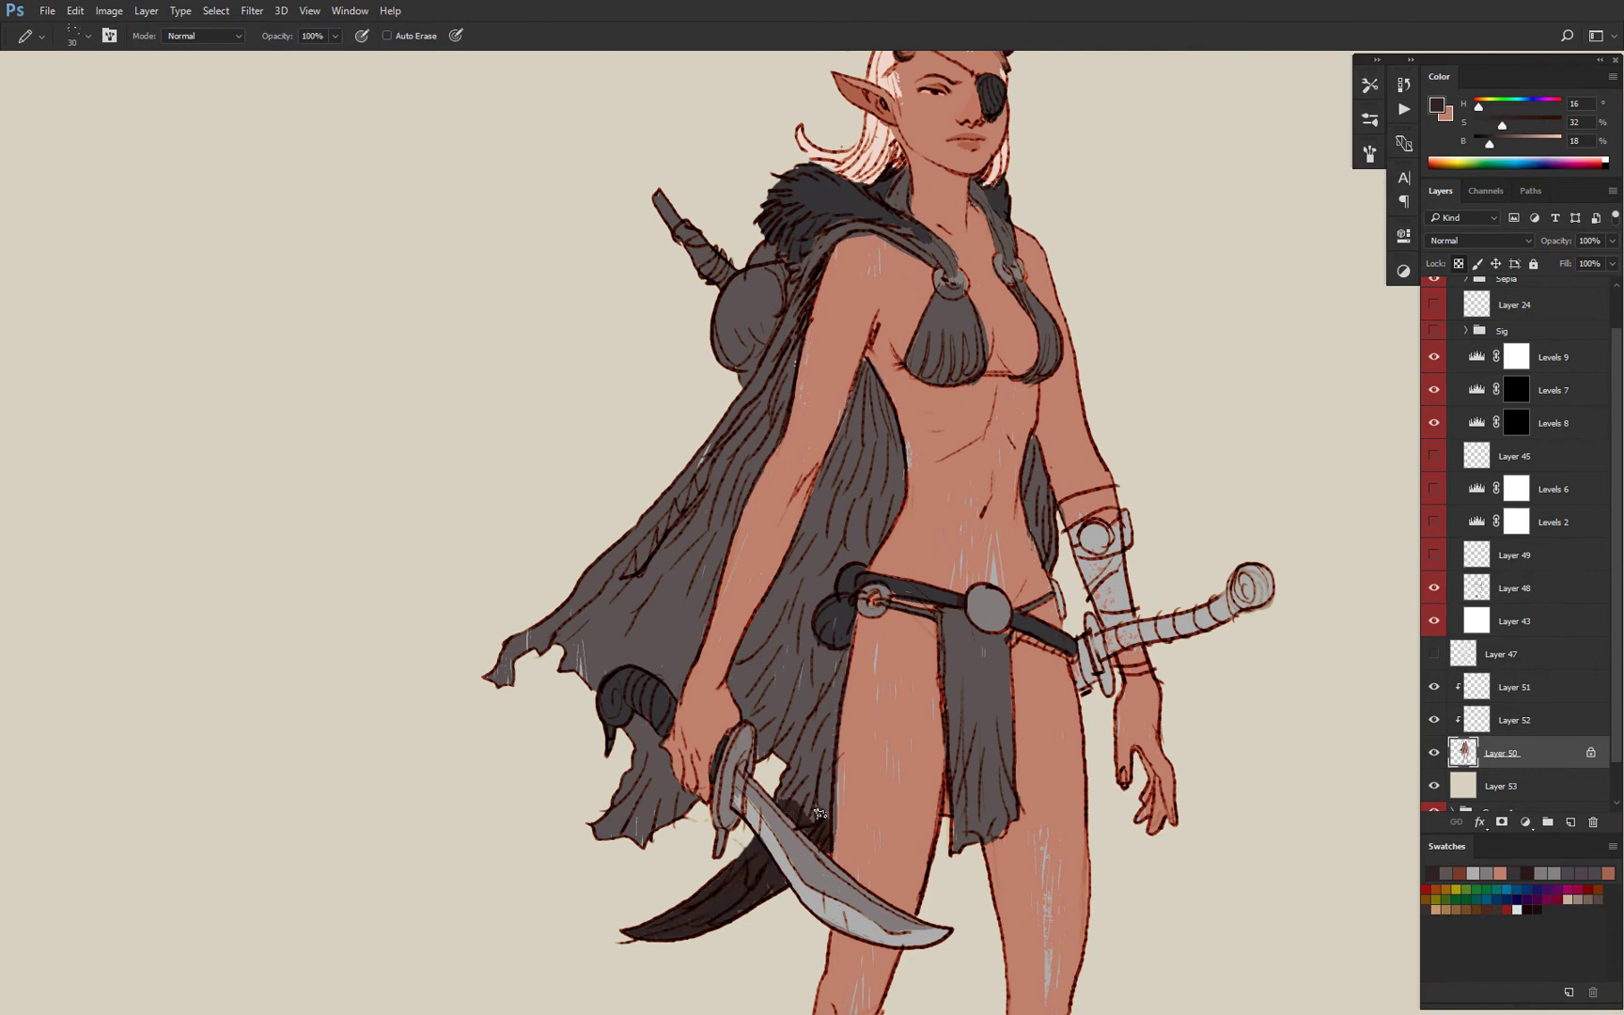
{"action": "left_click", "coordinate": [1101, 662], "text": "alt"}
{"action": "left_click_drag", "start_coordinate": [1104, 655], "coordinate": [1264, 588]}
{"action": "left_click", "coordinate": [1266, 589], "text": "alt"}
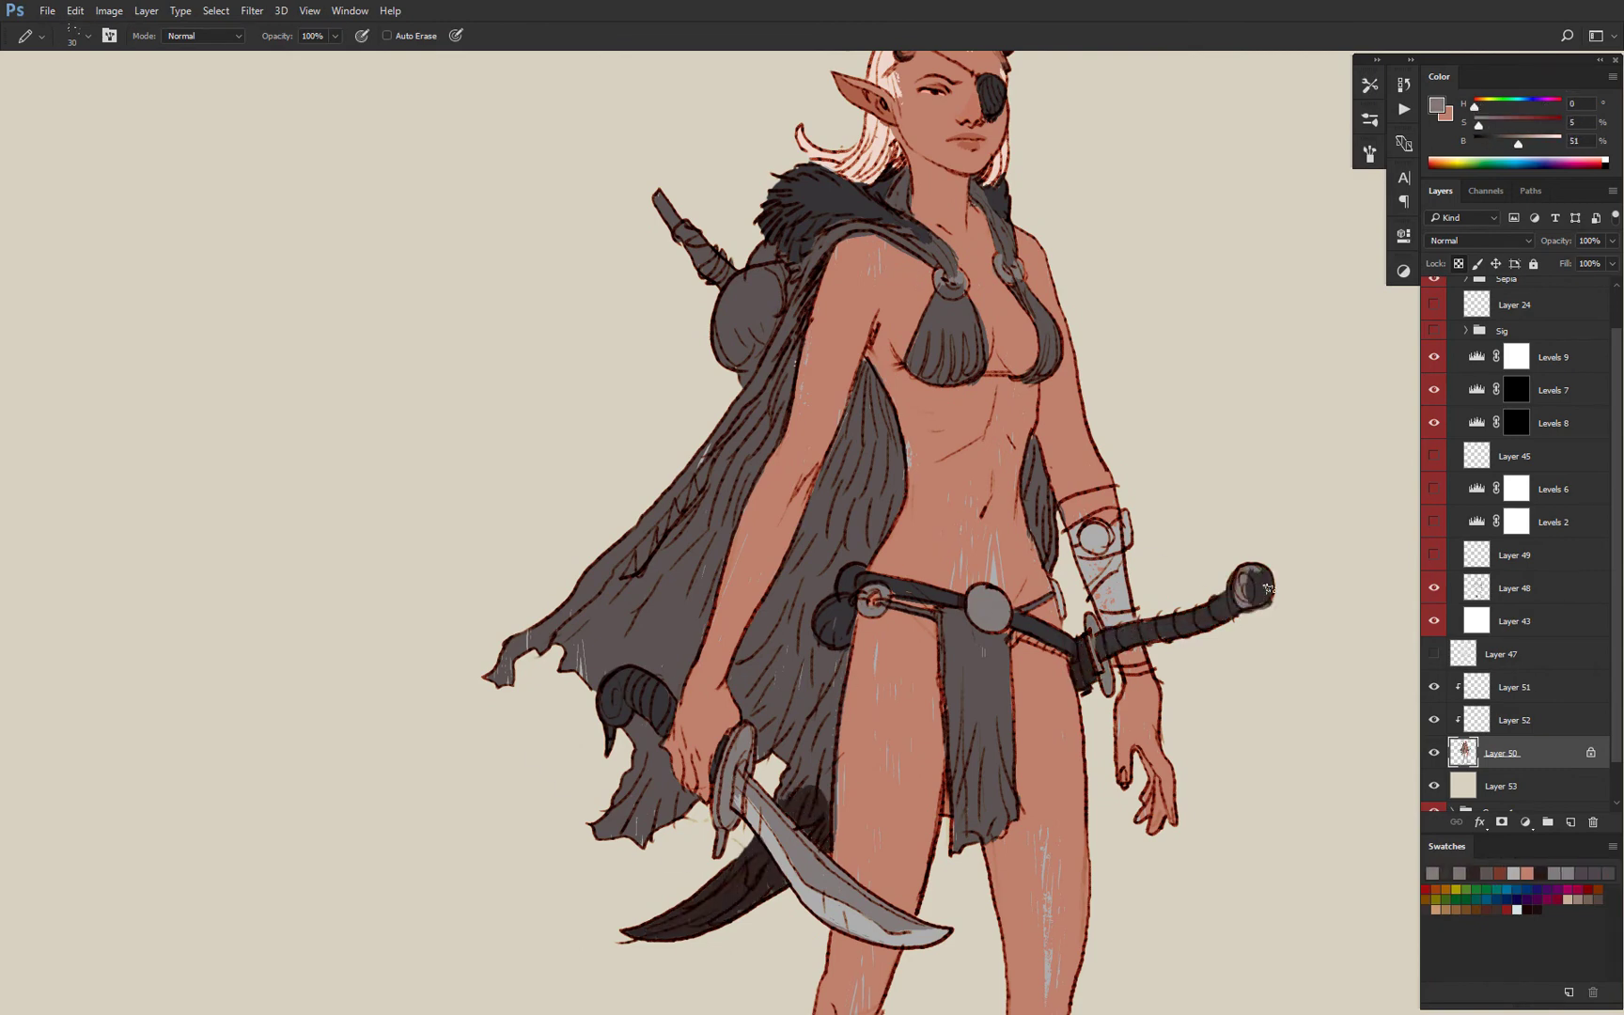
Enlarge the brush to 45 px and paint the forearm bracer dark grey around its round plate.
{"action": "left_click", "coordinate": [711, 542], "text": "alt"}
{"action": "key", "text": "bracketright"}
{"action": "key", "text": "bracketright"}
{"action": "key", "text": "bracketright"}
{"action": "mouse_move", "coordinate": [1135, 529]}
{"action": "left_mouse_down"}
{"action": "mouse_move", "coordinate": [1100, 554]}
{"action": "mouse_move", "coordinate": [1125, 579]}
{"action": "left_mouse_up"}
{"action": "left_click_drag", "start_coordinate": [1071, 566], "coordinate": [1083, 573]}
Sample the skin colour (H 14, S 43, B 75) and cover the pale streaks on the abdomen.
{"action": "left_click_drag", "start_coordinate": [1122, 635], "coordinate": [1064, 388]}
{"action": "key", "text": "ctrl+plus"}
{"action": "left_click_drag", "start_coordinate": [981, 278], "coordinate": [960, 480]}
{"action": "left_click", "coordinate": [902, 451], "text": "alt"}
{"action": "left_click_drag", "start_coordinate": [925, 441], "coordinate": [930, 507]}
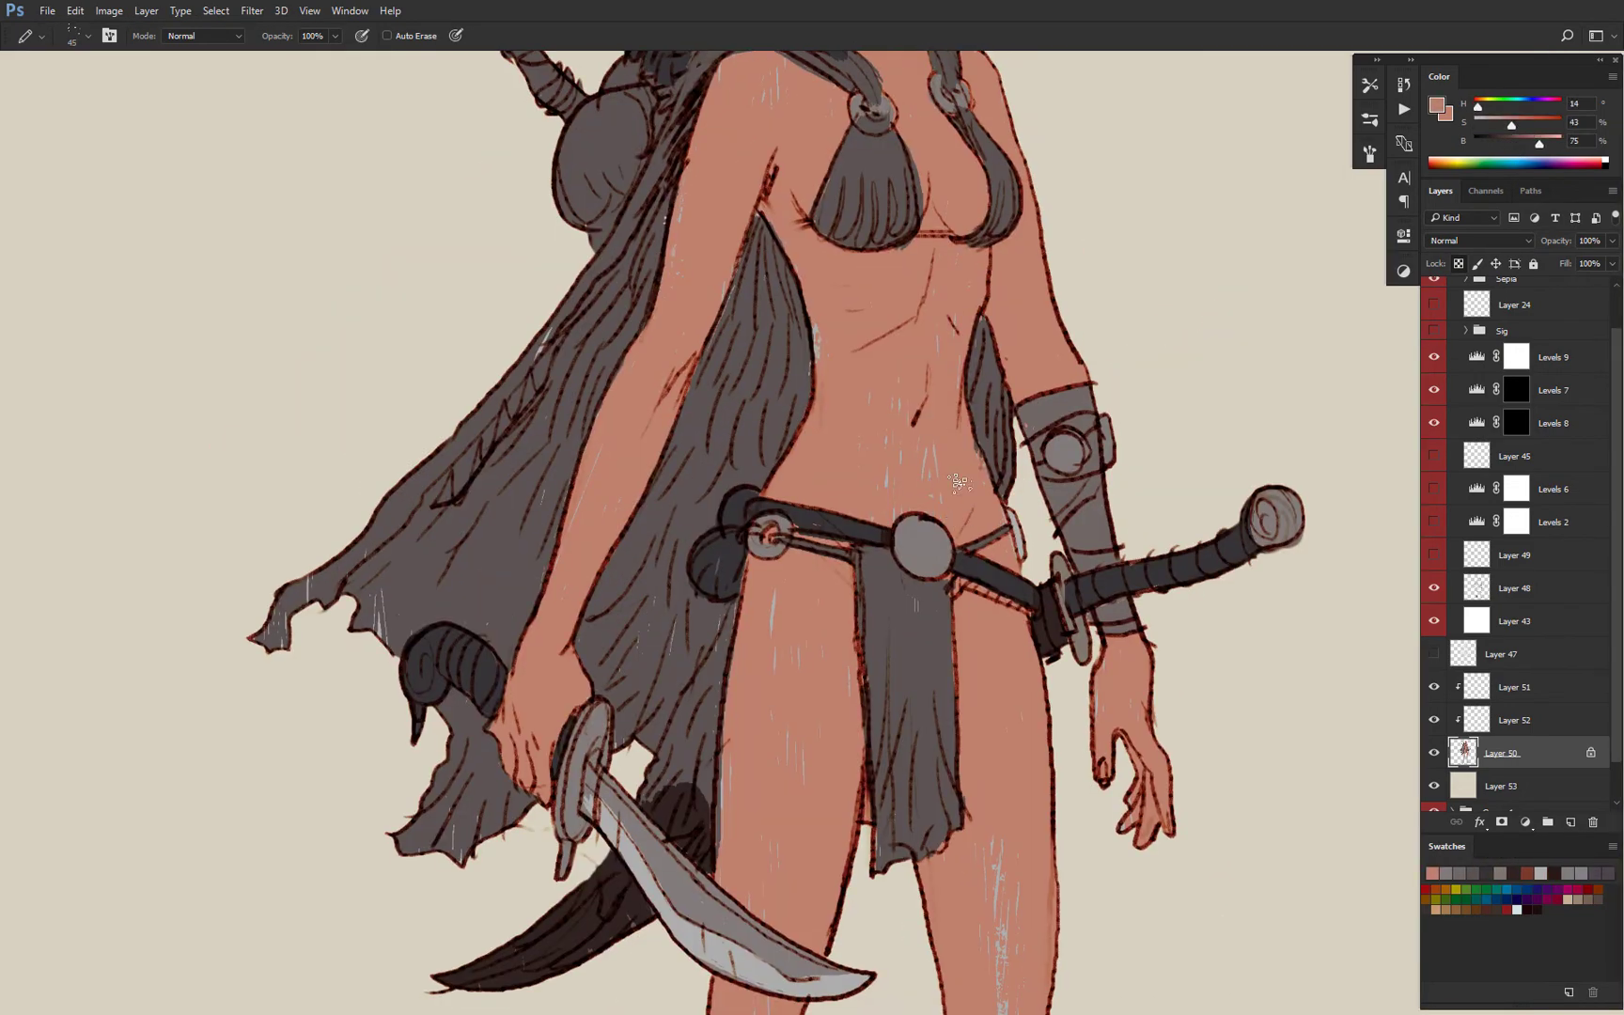
Touch up the gaps along the cape and loincloth with a 25 px brush in warm dark grey (H 7, S 9, B 36).
{"action": "left_click_drag", "start_coordinate": [1036, 707], "coordinate": [994, 452]}
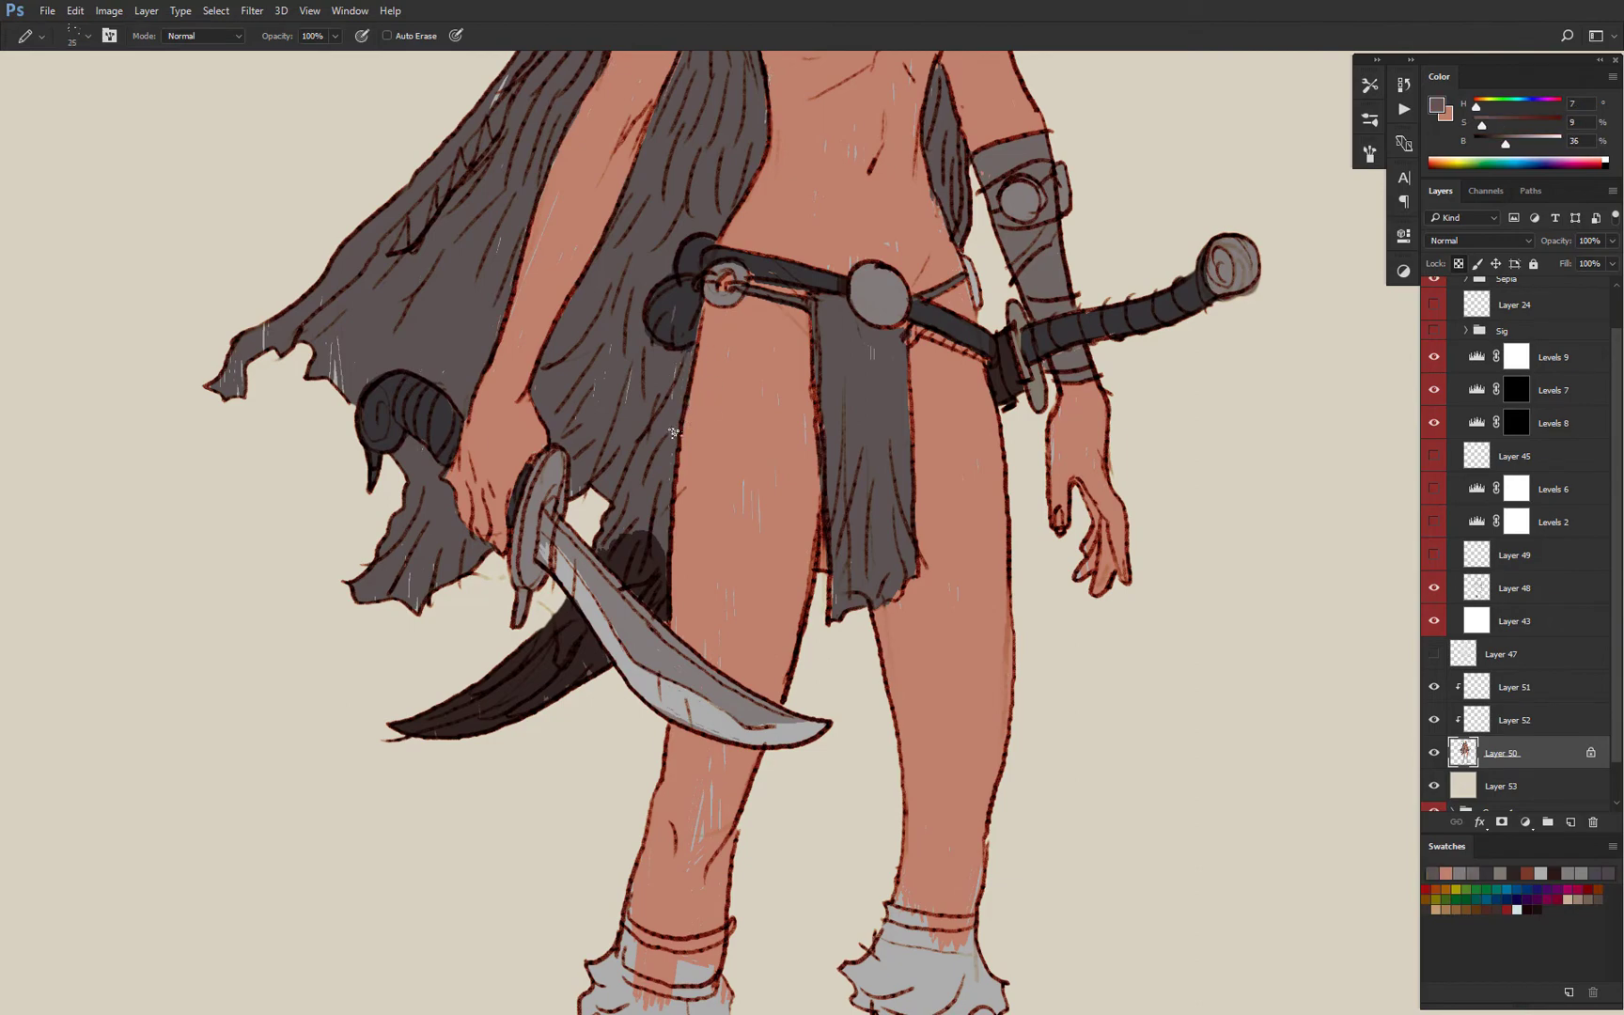
{"action": "left_click", "coordinate": [685, 310], "text": "alt"}
{"action": "left_click_drag", "start_coordinate": [758, 270], "coordinate": [754, 313]}
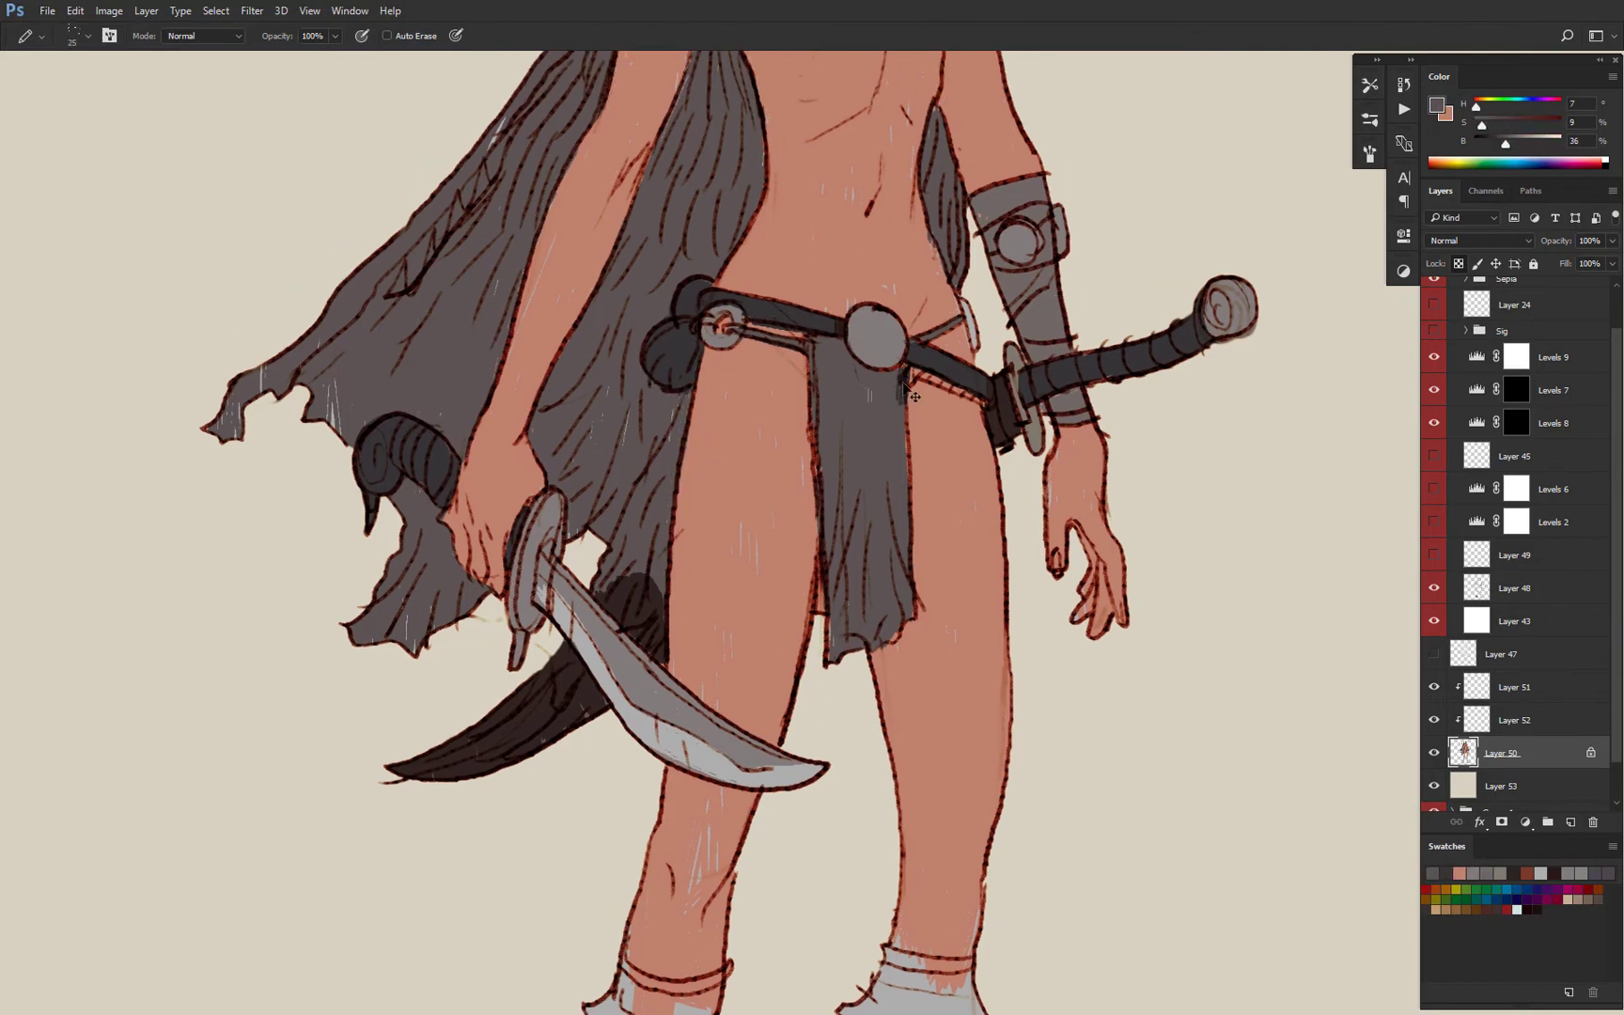
{"action": "left_click_drag", "start_coordinate": [895, 641], "coordinate": [905, 602]}
Enlarge the brush to 175 px and paint both wrapped boots and sandals warm dark grey.
{"action": "scroll", "coordinate": [874, 423], "scroll_direction": "down", "scroll_amount": 3}
{"action": "mouse_move", "coordinate": [822, 550]}
{"action": "left_mouse_down"}
{"action": "mouse_move", "coordinate": [845, 338]}
{"action": "mouse_move", "coordinate": [838, 505]}
{"action": "left_mouse_up"}
{"action": "key", "text": "bracketright"}
{"action": "key", "text": "bracketright"}
{"action": "key", "text": "bracketright"}
{"action": "key", "text": "bracketright"}
{"action": "key", "text": "bracketright"}
{"action": "key", "text": "bracketright"}
{"action": "key", "text": "bracketright"}
{"action": "key", "text": "bracketright"}
{"action": "key", "text": "bracketright"}
{"action": "key", "text": "bracketright"}
{"action": "key", "text": "bracketright"}
{"action": "key", "text": "bracketright"}
{"action": "key", "text": "bracketright"}
{"action": "mouse_move", "coordinate": [944, 653]}
{"action": "left_mouse_down"}
{"action": "mouse_move", "coordinate": [944, 879]}
{"action": "mouse_move", "coordinate": [1034, 919]}
{"action": "left_mouse_up"}
{"action": "mouse_move", "coordinate": [791, 719]}
{"action": "left_mouse_down"}
{"action": "mouse_move", "coordinate": [769, 667]}
{"action": "mouse_move", "coordinate": [678, 981]}
{"action": "left_mouse_up"}
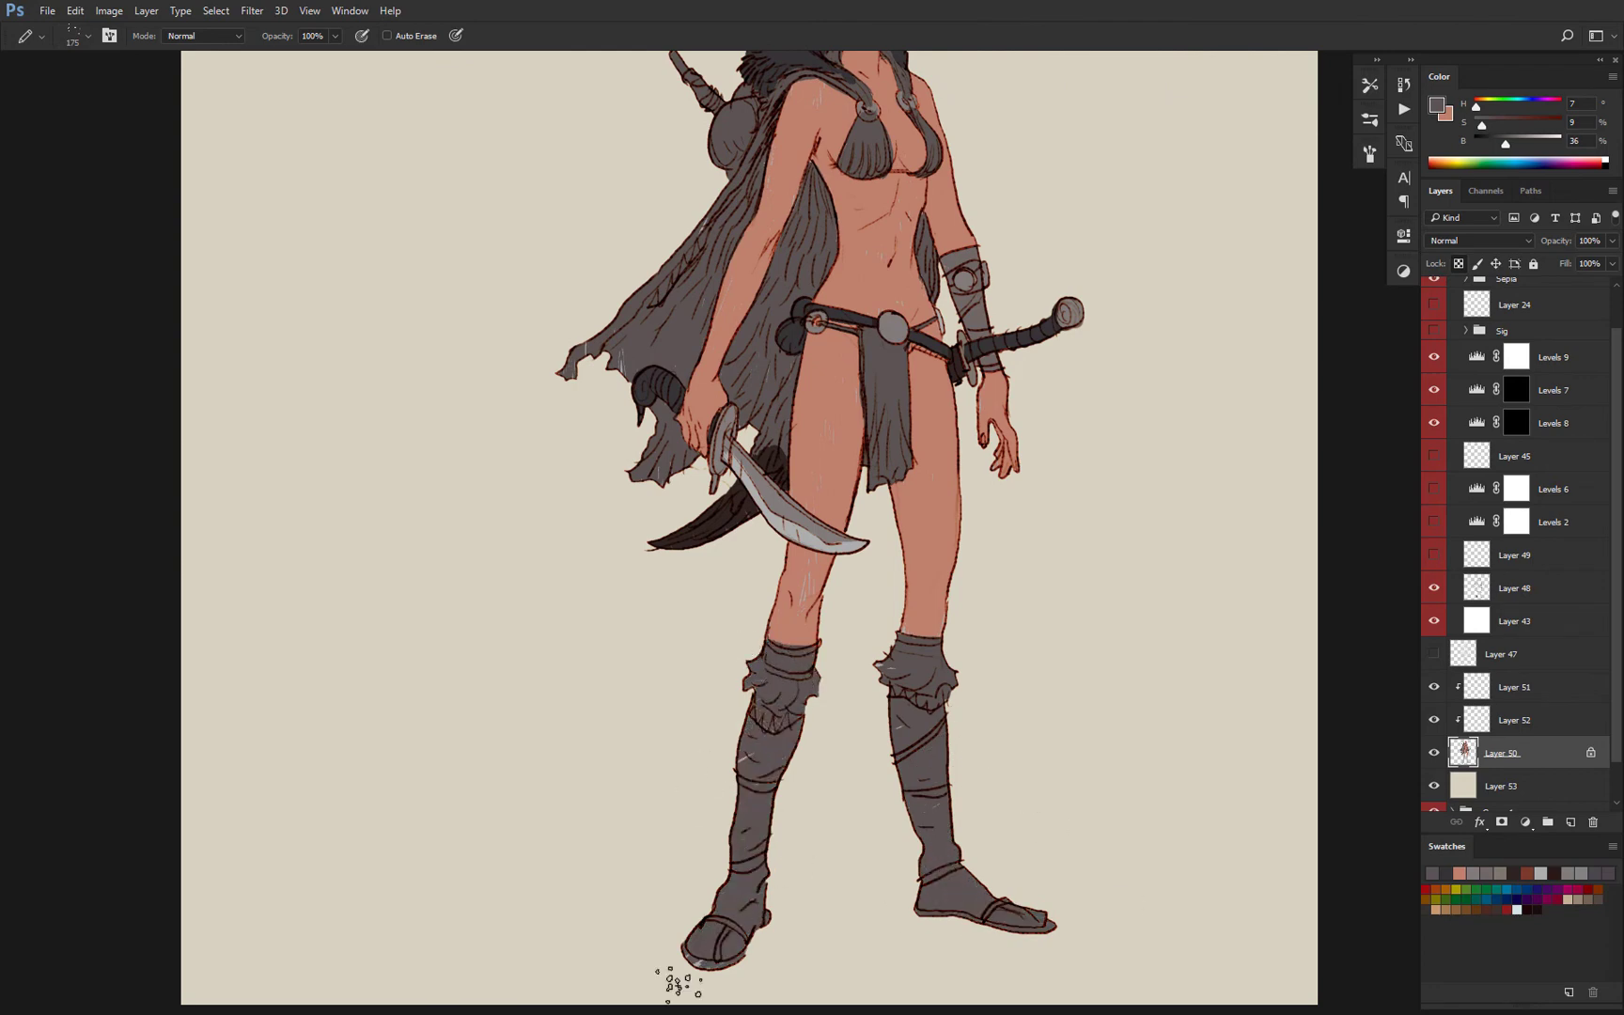
Reduce the brush to 60 px and paint the boots' fur cuffs grey-brown (H 25, S 19, B 55).
{"action": "left_click", "coordinate": [788, 620], "text": "alt"}
{"action": "scroll", "coordinate": [817, 643], "scroll_direction": "up", "scroll_amount": 1}
{"action": "key", "text": "bracketleft"}
{"action": "left_click_drag", "start_coordinate": [1507, 141], "coordinate": [1521, 142]}
{"action": "left_click_drag", "start_coordinate": [1482, 124], "coordinate": [1485, 124]}
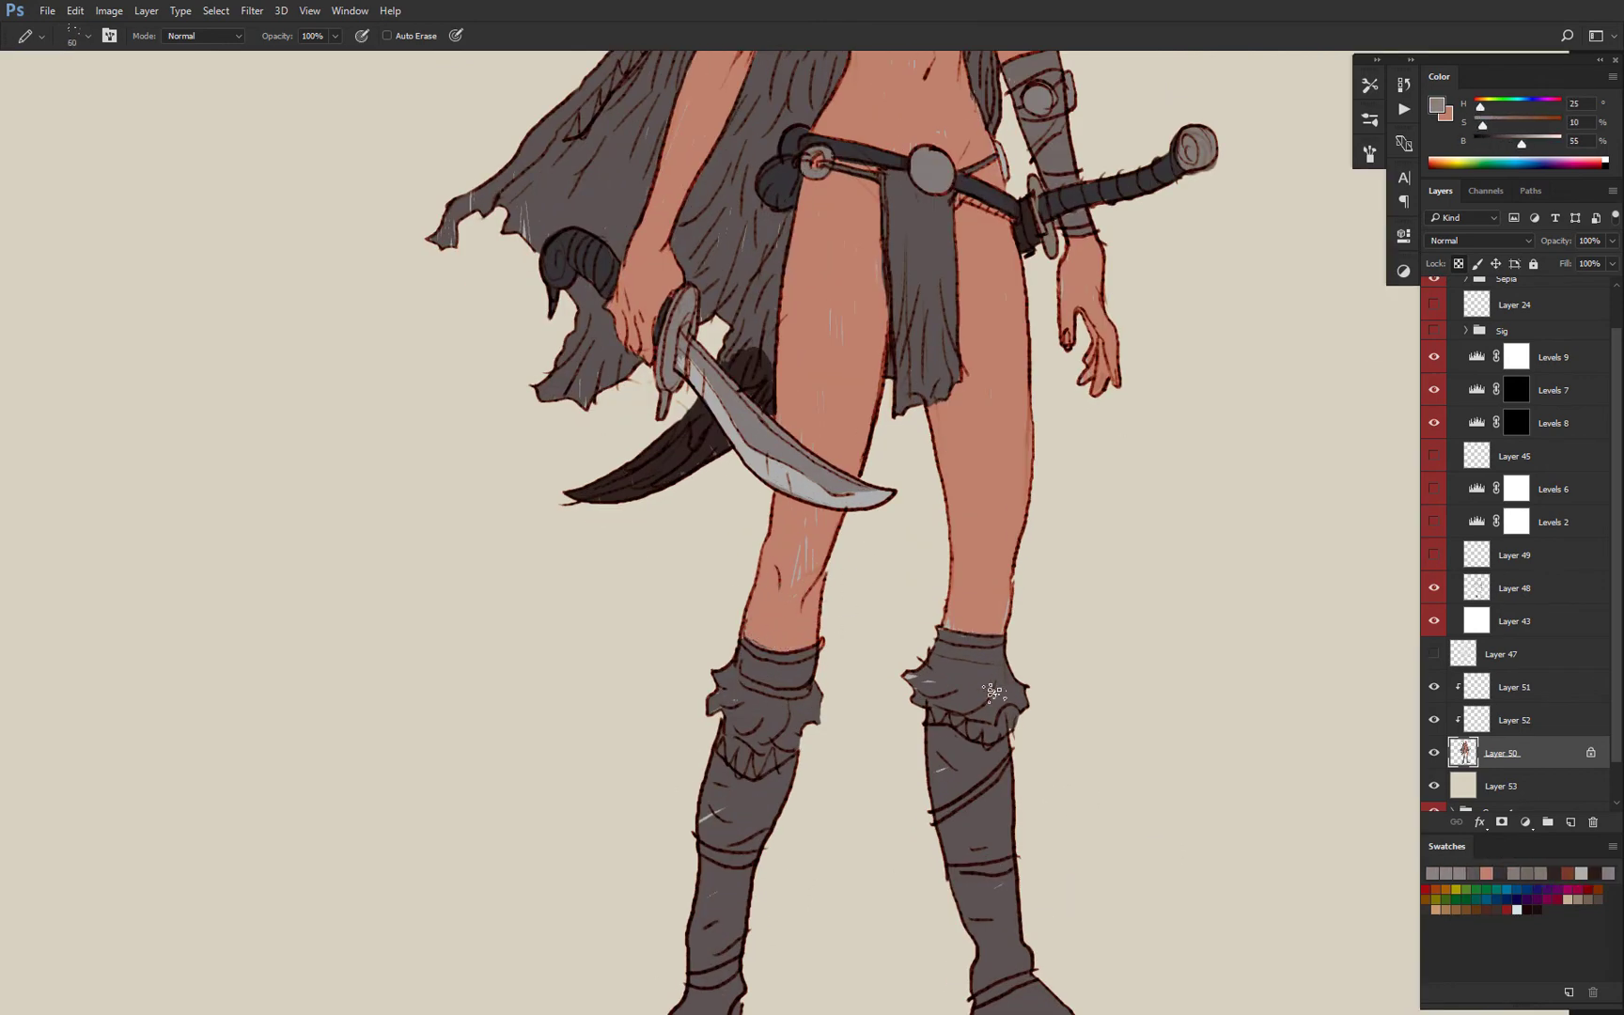
{"action": "left_click_drag", "start_coordinate": [993, 689], "coordinate": [930, 679]}
{"action": "key", "text": "ctrl+z"}
{"action": "left_click_drag", "start_coordinate": [1485, 124], "coordinate": [1480, 106]}
{"action": "left_click_drag", "start_coordinate": [926, 665], "coordinate": [949, 690]}
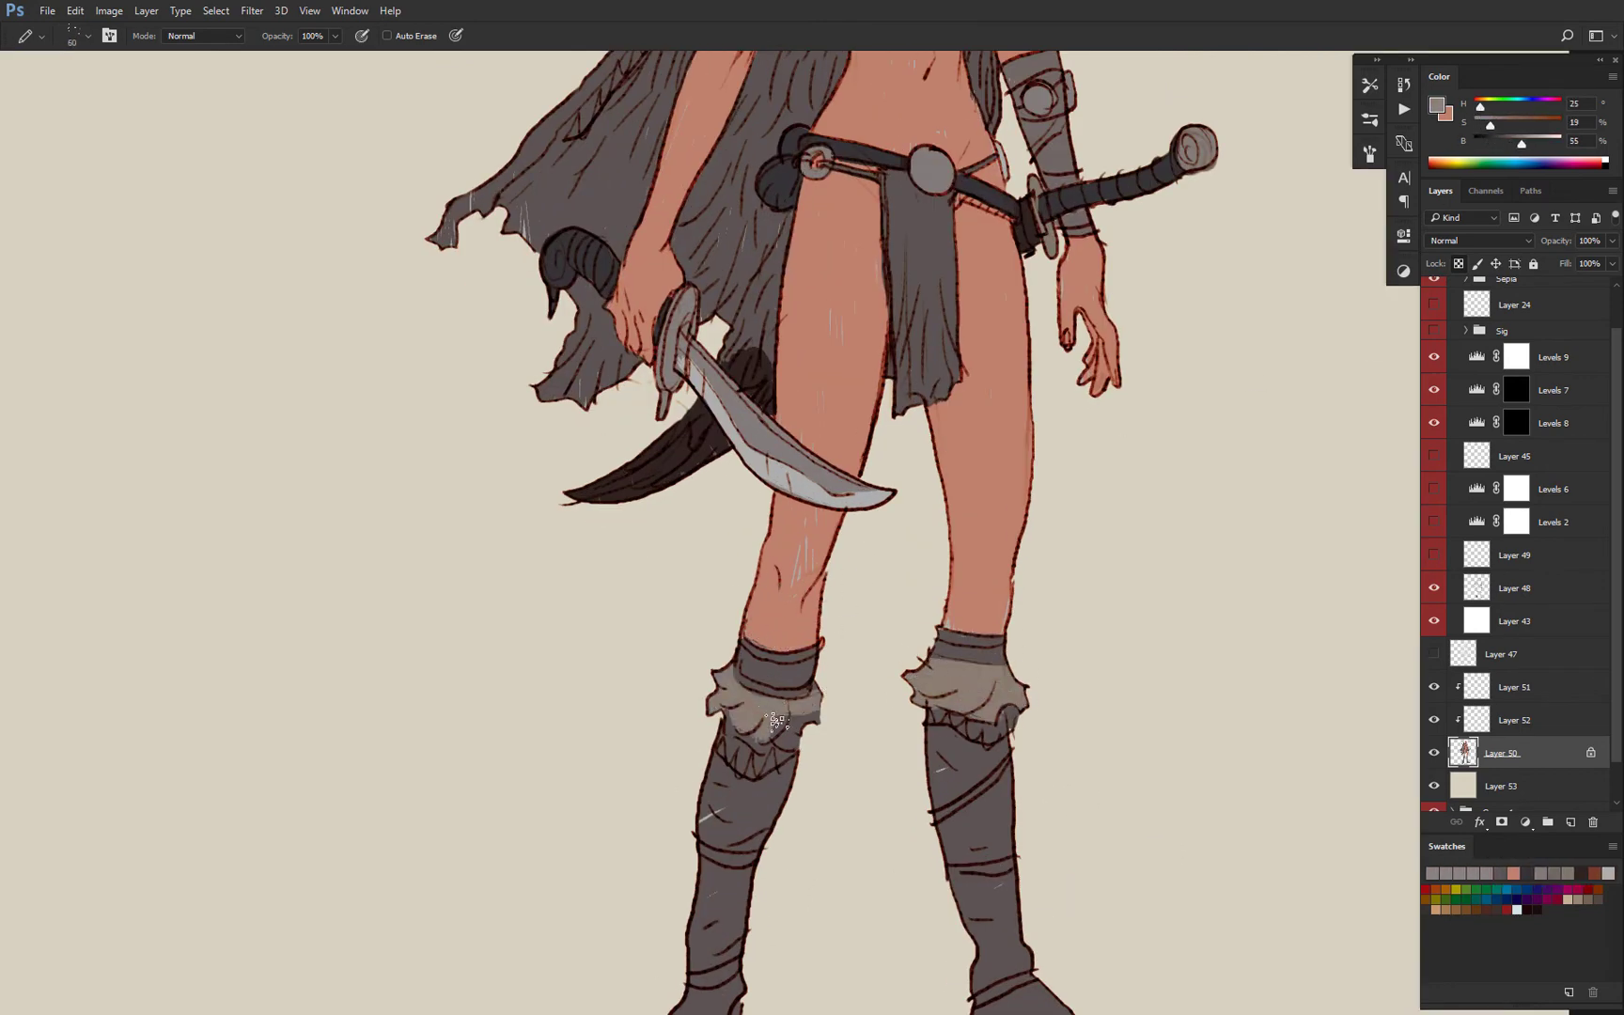
{"action": "scroll", "coordinate": [845, 705], "scroll_direction": "down", "scroll_amount": 5}
{"action": "scroll", "coordinate": [826, 465], "scroll_direction": "up", "scroll_amount": 6}
{"action": "key", "text": "x"}
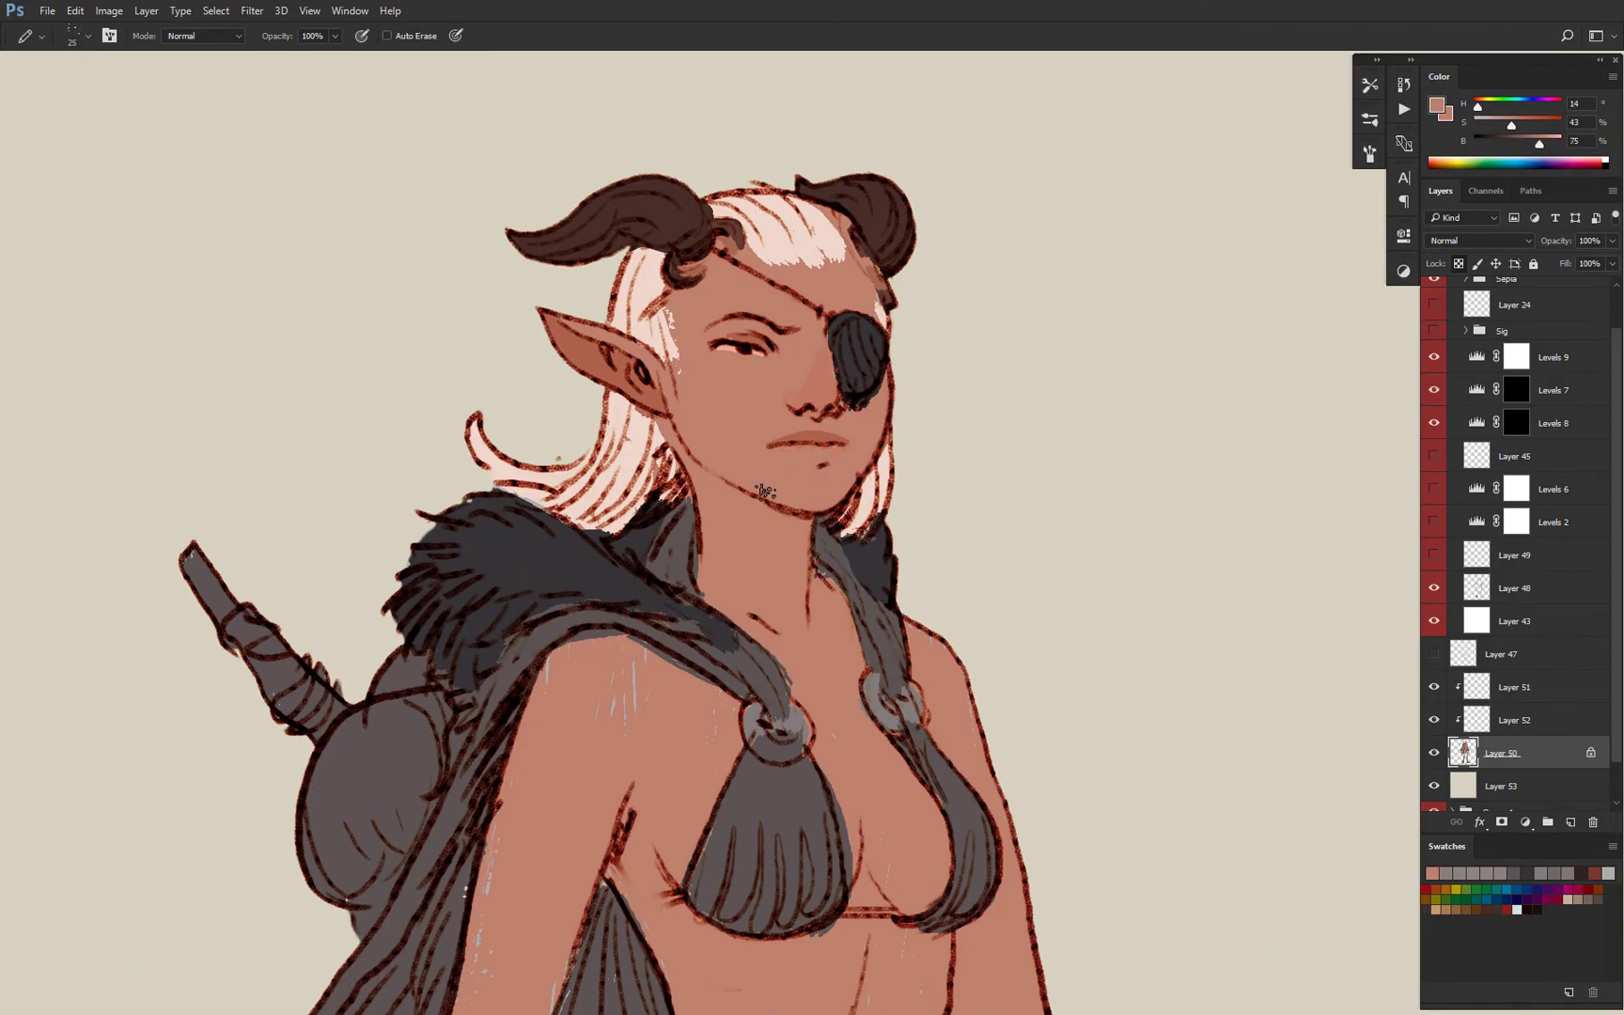
{"action": "scroll", "coordinate": [765, 490], "scroll_direction": "down", "scroll_amount": 5}
{"action": "scroll", "coordinate": [855, 616], "scroll_direction": "up", "scroll_amount": 5}
{"action": "scroll", "coordinate": [1105, 449], "scroll_direction": "down", "scroll_amount": 5}
{"action": "scroll", "coordinate": [1105, 451], "scroll_direction": "up", "scroll_amount": 2}
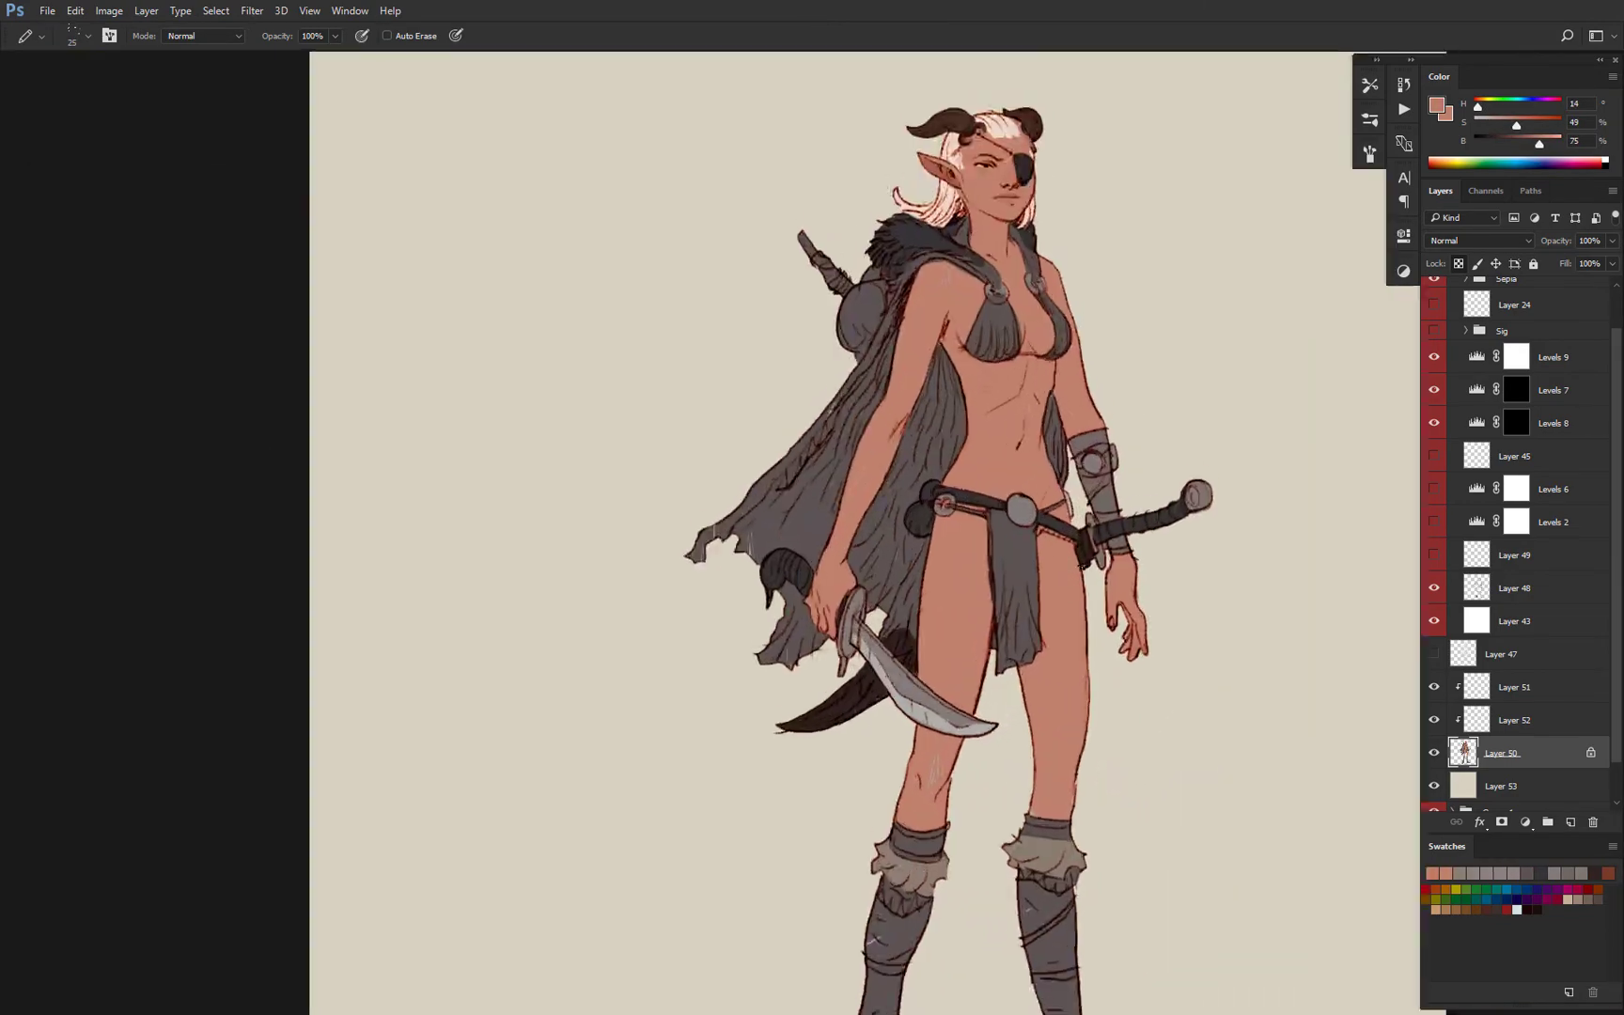
Paint the shoulder pouch and the wrapped handle behind it dark brown (H 9, S 23, B 24).
{"action": "scroll", "coordinate": [942, 327], "scroll_direction": "up", "scroll_amount": 2}
{"action": "left_click", "coordinate": [948, 188], "text": "alt"}
{"action": "mouse_move", "coordinate": [780, 676]}
{"action": "left_mouse_down"}
{"action": "mouse_move", "coordinate": [742, 511]}
{"action": "mouse_move", "coordinate": [635, 442]}
{"action": "left_mouse_up"}
{"action": "scroll", "coordinate": [879, 421], "scroll_direction": "down", "scroll_amount": 3}
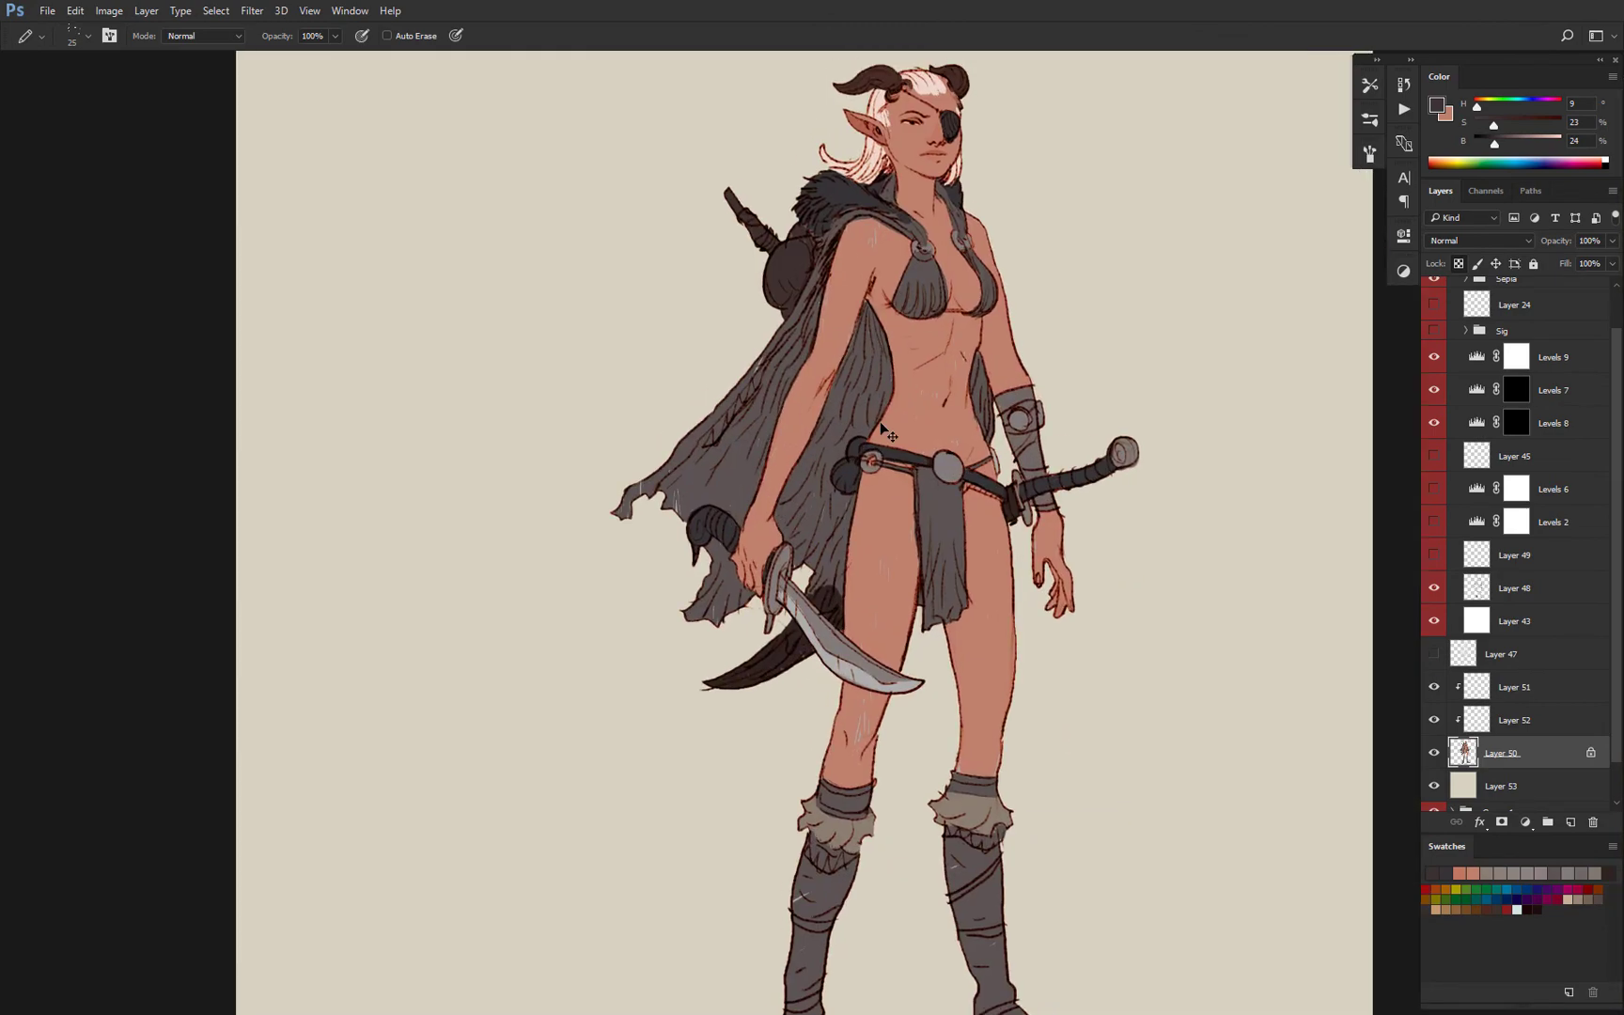
Select the cape-coloured areas of Layer 50 by colour and shift them with Hue +23 and Saturation +45.
{"action": "key", "text": "w"}
{"action": "left_click", "coordinate": [1434, 753], "text": "alt"}
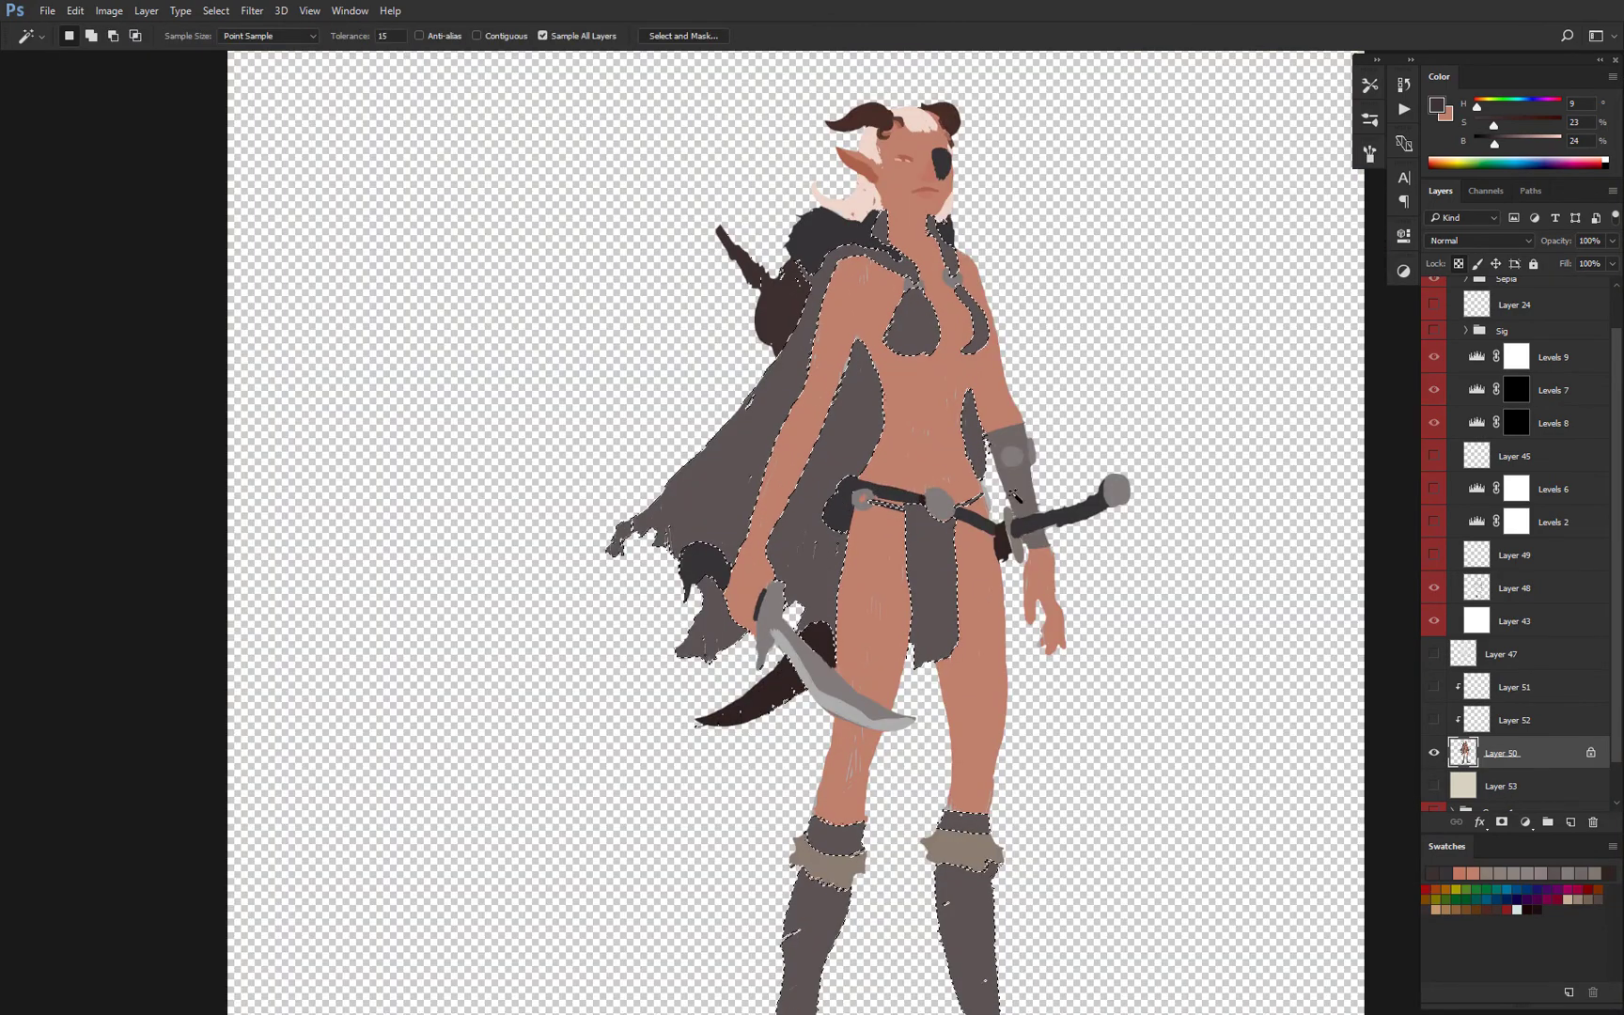
{"action": "left_click", "coordinate": [1434, 753], "text": "alt"}
{"action": "key", "text": "ctrl+u"}
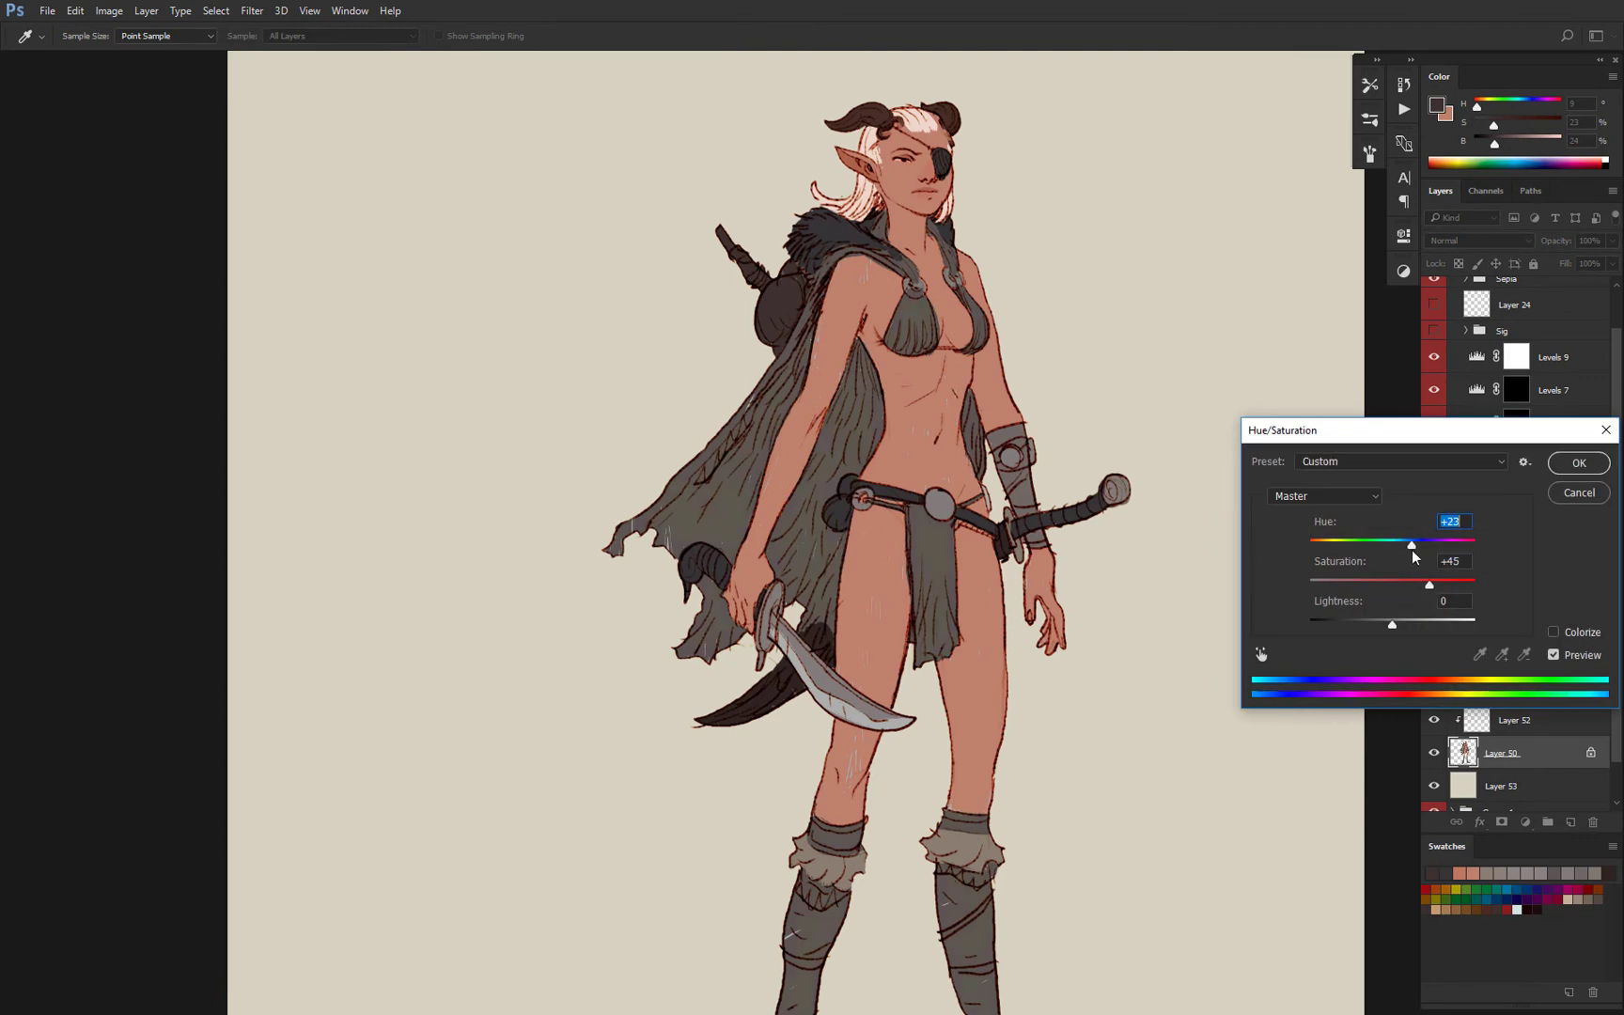
{"action": "left_click", "coordinate": [1579, 462]}
Switch to an 800 px textured brush and sample the beige of the background (H 48, S 9, B 84).
{"action": "scroll", "coordinate": [974, 472], "scroll_direction": "down", "scroll_amount": 2}
{"action": "scroll", "coordinate": [974, 473], "scroll_direction": "up", "scroll_amount": 2}
{"action": "key", "text": "b"}
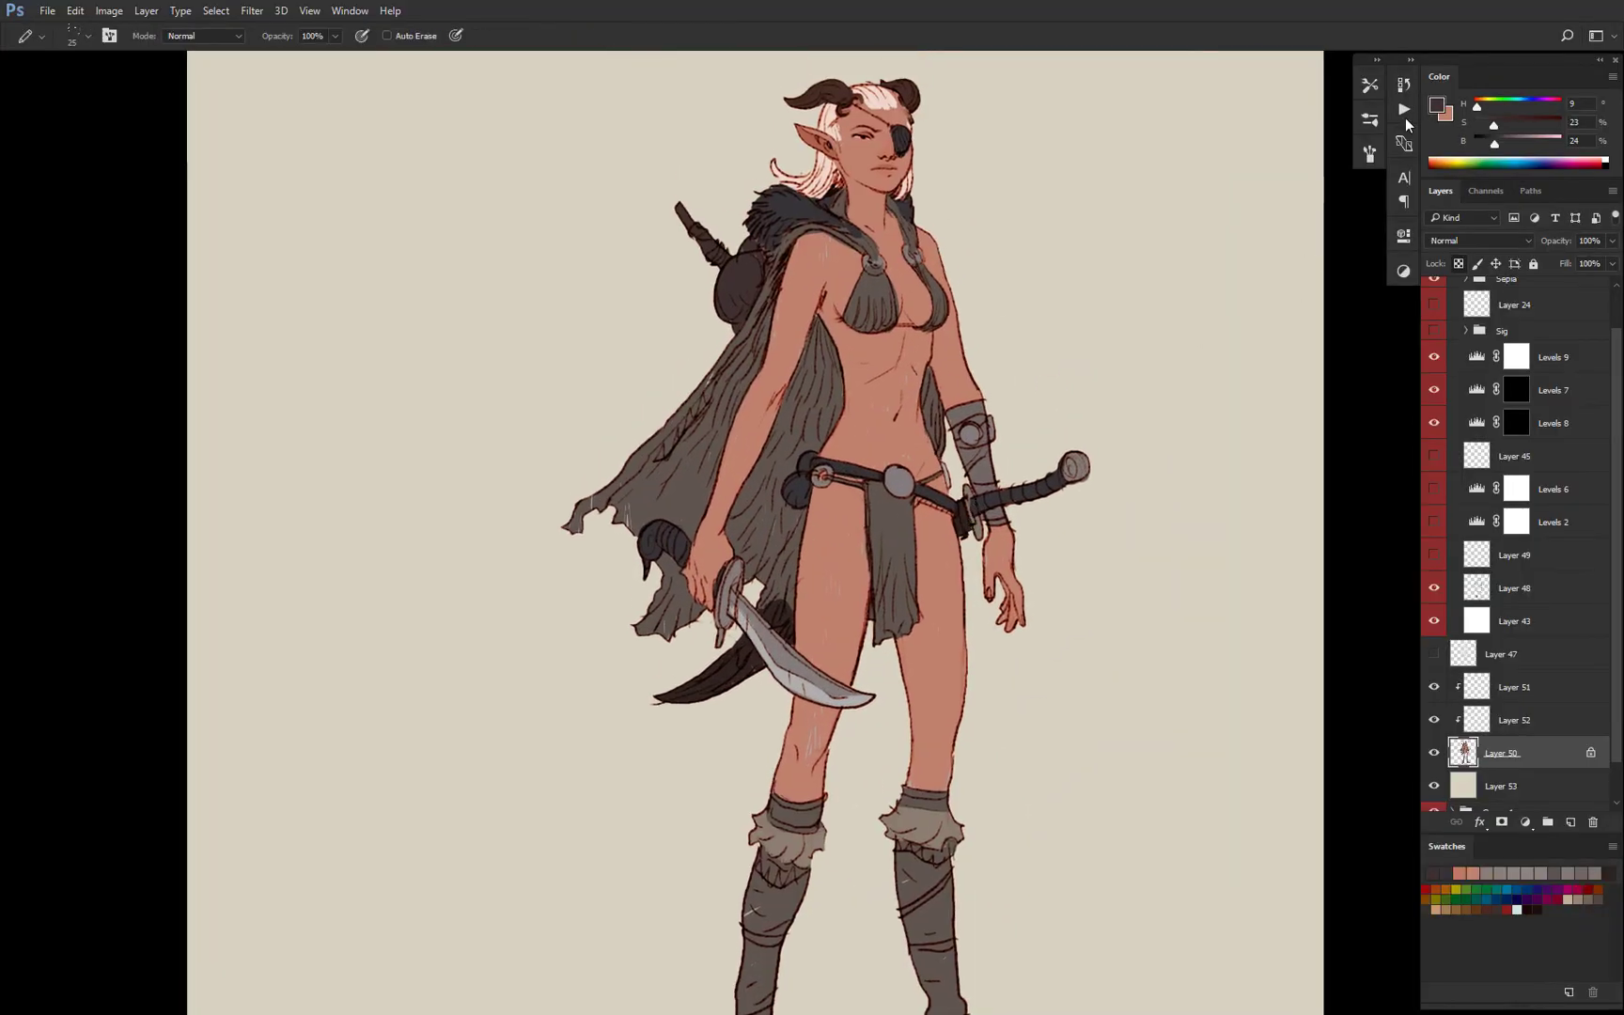
{"action": "left_click", "coordinate": [1369, 86]}
{"action": "left_click", "coordinate": [1242, 170]}
{"action": "scroll", "coordinate": [947, 409], "scroll_direction": "down", "scroll_amount": 1}
{"action": "left_click", "coordinate": [1109, 428], "text": "alt"}
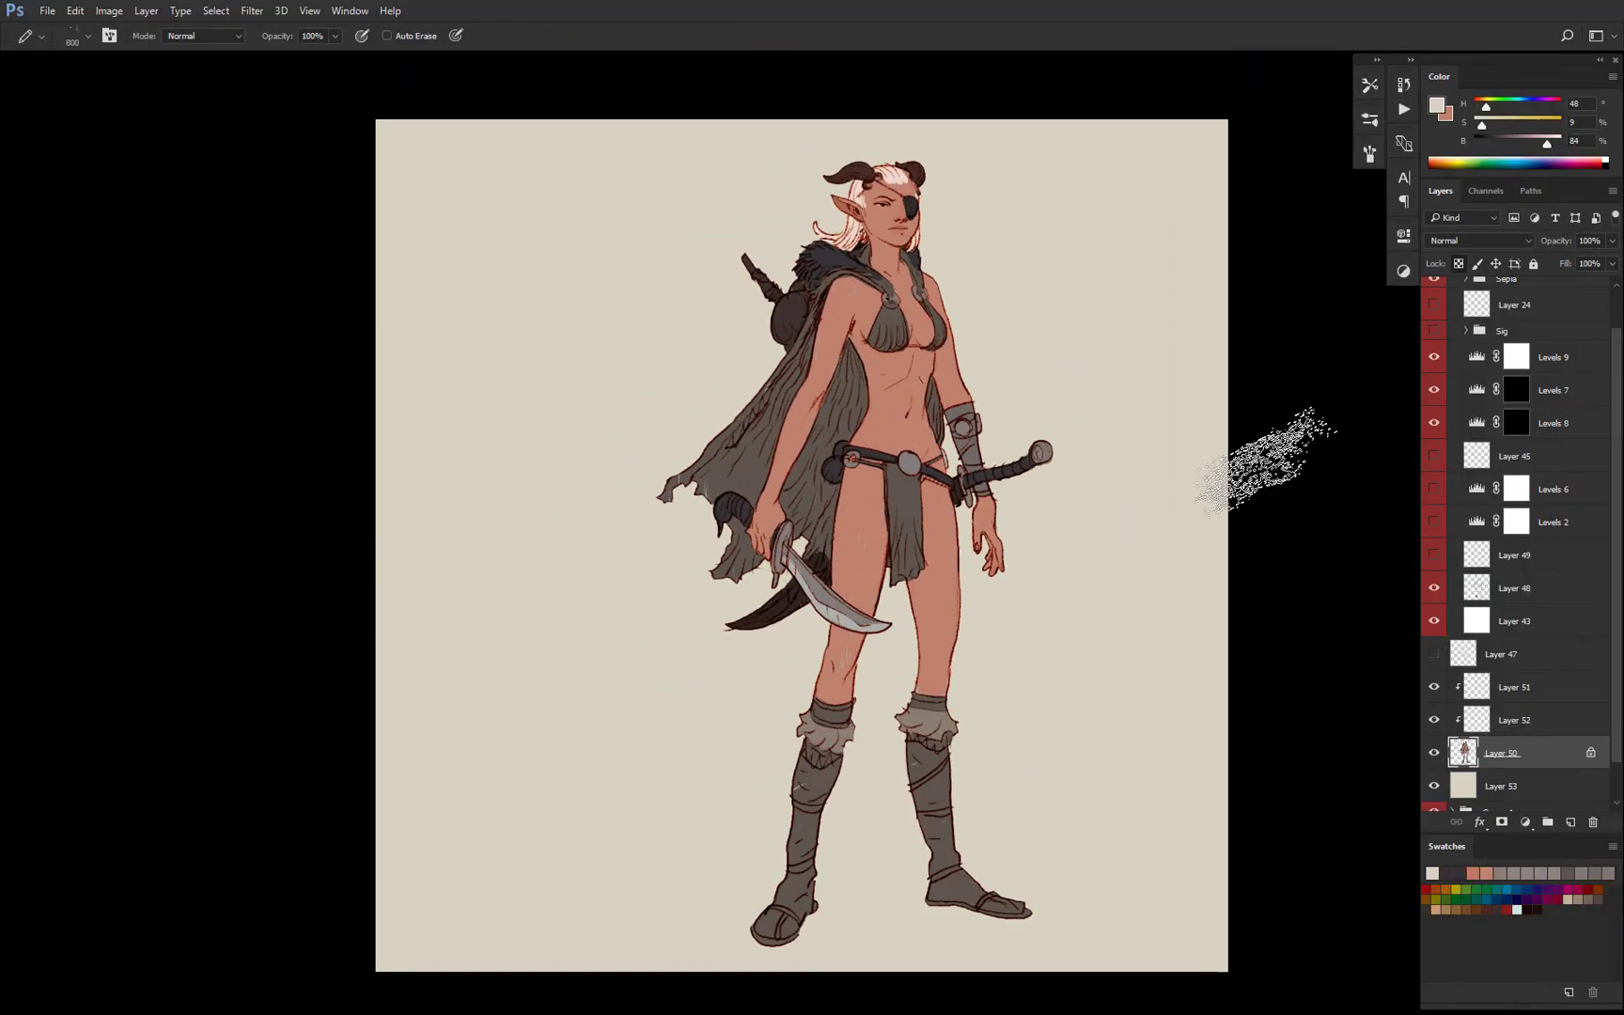
Add a layer above Layer 53 and paint a darker grey backdrop behind the figure with an enlarged brush, keeping pale beige ground below.
{"action": "left_click", "coordinate": [1369, 86]}
{"action": "left_click_drag", "start_coordinate": [1547, 144], "coordinate": [1537, 143]}
{"action": "left_click", "coordinate": [1503, 787]}
{"action": "left_click", "coordinate": [1570, 822]}
{"action": "key", "text": "]"}
{"action": "key", "text": "]"}
{"action": "key", "text": "]"}
{"action": "key", "text": "]"}
{"action": "key", "text": "]"}
{"action": "key", "text": "]"}
{"action": "key", "text": "]"}
{"action": "key", "text": "]"}
{"action": "key", "text": "]"}
{"action": "key", "text": "]"}
{"action": "key", "text": "]"}
{"action": "key", "text": "]"}
{"action": "mouse_move", "coordinate": [907, 160]}
{"action": "left_mouse_down"}
{"action": "mouse_move", "coordinate": [453, 179]}
{"action": "mouse_move", "coordinate": [442, 538]}
{"action": "mouse_move", "coordinate": [985, 868]}
{"action": "mouse_move", "coordinate": [1011, 770]}
{"action": "left_mouse_up"}
{"action": "mouse_move", "coordinate": [714, 874]}
{"action": "left_mouse_down"}
{"action": "mouse_move", "coordinate": [604, 741]}
{"action": "mouse_move", "coordinate": [522, 782]}
{"action": "mouse_move", "coordinate": [540, 407]}
{"action": "mouse_move", "coordinate": [639, 790]}
{"action": "left_mouse_up"}
{"action": "left_click", "coordinate": [422, 911], "text": "alt"}
{"action": "mouse_move", "coordinate": [423, 911]}
{"action": "left_mouse_down"}
{"action": "mouse_move", "coordinate": [586, 911]}
{"action": "mouse_move", "coordinate": [1153, 782]}
{"action": "mouse_move", "coordinate": [601, 837]}
{"action": "mouse_move", "coordinate": [400, 808]}
{"action": "left_mouse_up"}
Reduce the brush and paint a darker grey cast shadow on the ground around the feet.
{"action": "left_click", "coordinate": [1152, 742], "text": "alt"}
{"action": "key", "text": "["}
{"action": "key", "text": "["}
{"action": "key", "text": "["}
{"action": "key", "text": "["}
{"action": "key", "text": "["}
{"action": "left_click_drag", "start_coordinate": [982, 904], "coordinate": [724, 919]}
{"action": "left_click_drag", "start_coordinate": [1536, 144], "coordinate": [1522, 143]}
{"action": "key", "text": "["}
{"action": "key", "text": "["}
{"action": "key", "text": "["}
{"action": "mouse_move", "coordinate": [1039, 902]}
{"action": "left_mouse_down"}
{"action": "mouse_move", "coordinate": [949, 921]}
{"action": "mouse_move", "coordinate": [709, 906]}
{"action": "mouse_move", "coordinate": [653, 932]}
{"action": "left_mouse_up"}
Refine the shadow around the feet and extend it outward to both sides at 60% opacity using sampled greys.
{"action": "left_click", "coordinate": [858, 876], "text": "alt"}
{"action": "left_click_drag", "start_coordinate": [851, 878], "coordinate": [925, 881]}
{"action": "left_click_drag", "start_coordinate": [939, 925], "coordinate": [883, 928]}
{"action": "left_click", "coordinate": [995, 911], "text": "alt"}
{"action": "key", "text": "6"}
{"action": "left_click_drag", "start_coordinate": [1042, 919], "coordinate": [1203, 920]}
{"action": "left_click_drag", "start_coordinate": [696, 916], "coordinate": [490, 933]}
Paint a darker grey-green mass (H 51, S 12, B 63) behind the lower legs with a 150 px brush at 100% opacity.
{"action": "left_click", "coordinate": [857, 886], "text": "alt"}
{"action": "key", "text": "0"}
{"action": "left_click_drag", "start_coordinate": [787, 681], "coordinate": [782, 836]}
{"action": "left_click_drag", "start_coordinate": [751, 761], "coordinate": [639, 855]}
{"action": "key", "text": "ctrl+minus"}
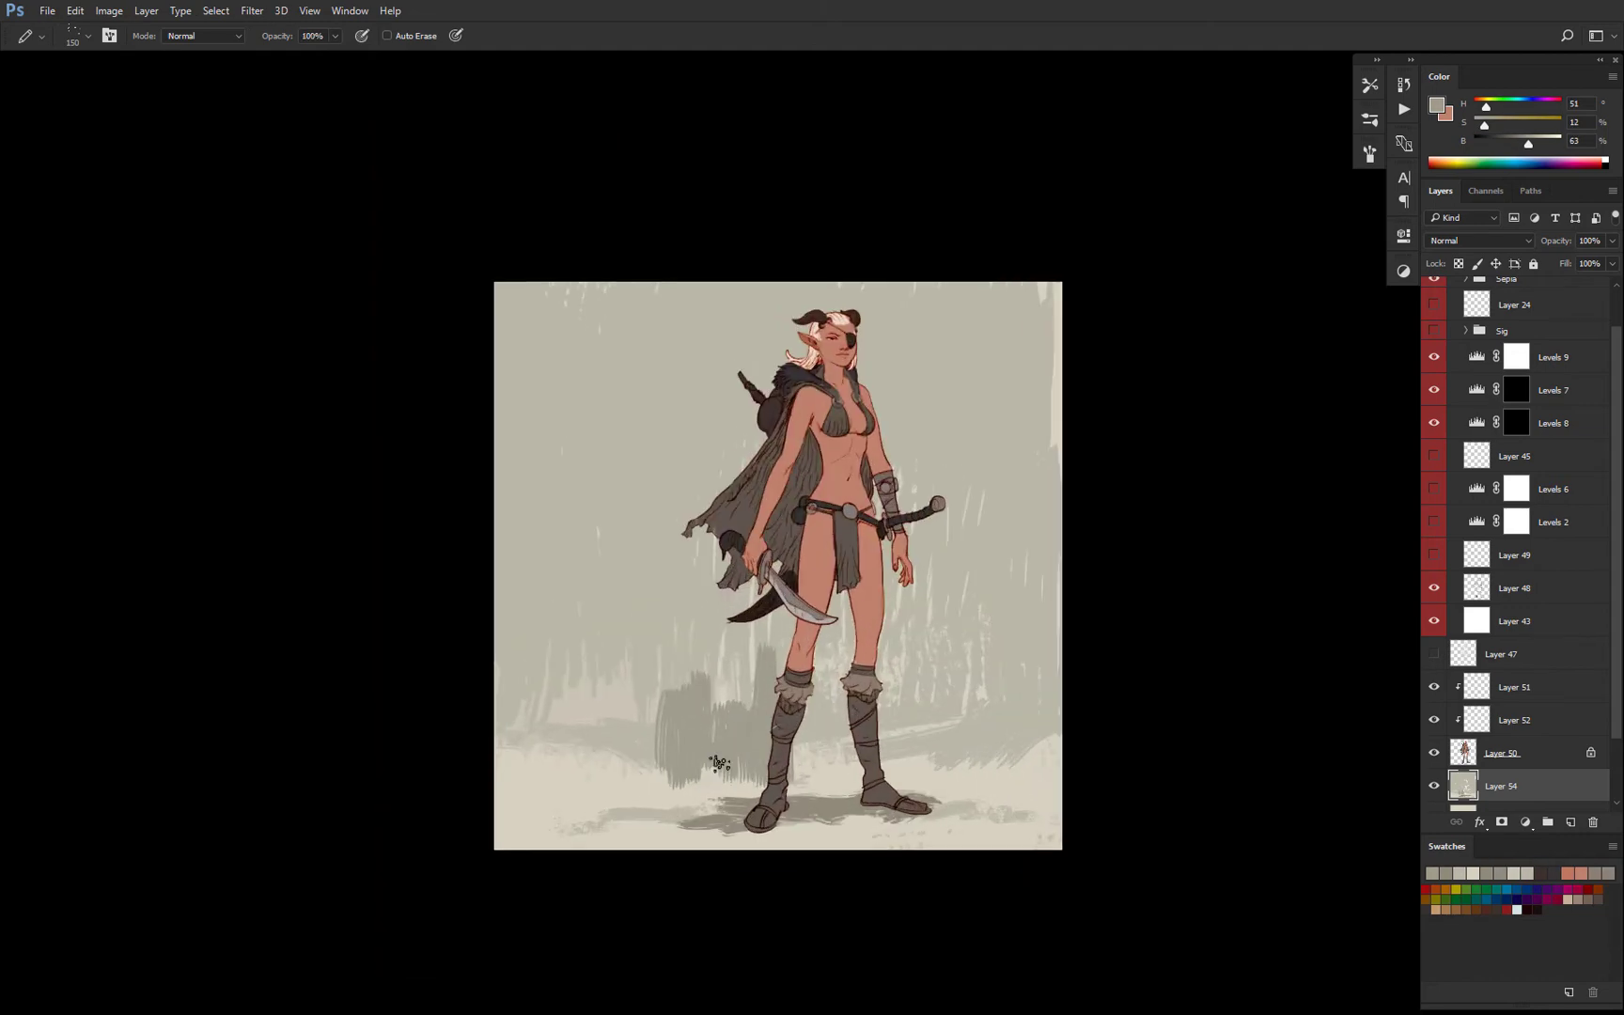
{"action": "left_click_drag", "start_coordinate": [732, 669], "coordinate": [728, 709]}
{"action": "mouse_move", "coordinate": [759, 588]}
{"action": "left_mouse_down"}
{"action": "mouse_move", "coordinate": [714, 681]}
{"action": "mouse_move", "coordinate": [789, 676]}
{"action": "left_mouse_up"}
{"action": "left_click_drag", "start_coordinate": [808, 650], "coordinate": [825, 784]}
{"action": "left_click_drag", "start_coordinate": [916, 752], "coordinate": [937, 766]}
{"action": "left_click_drag", "start_coordinate": [874, 623], "coordinate": [933, 627]}
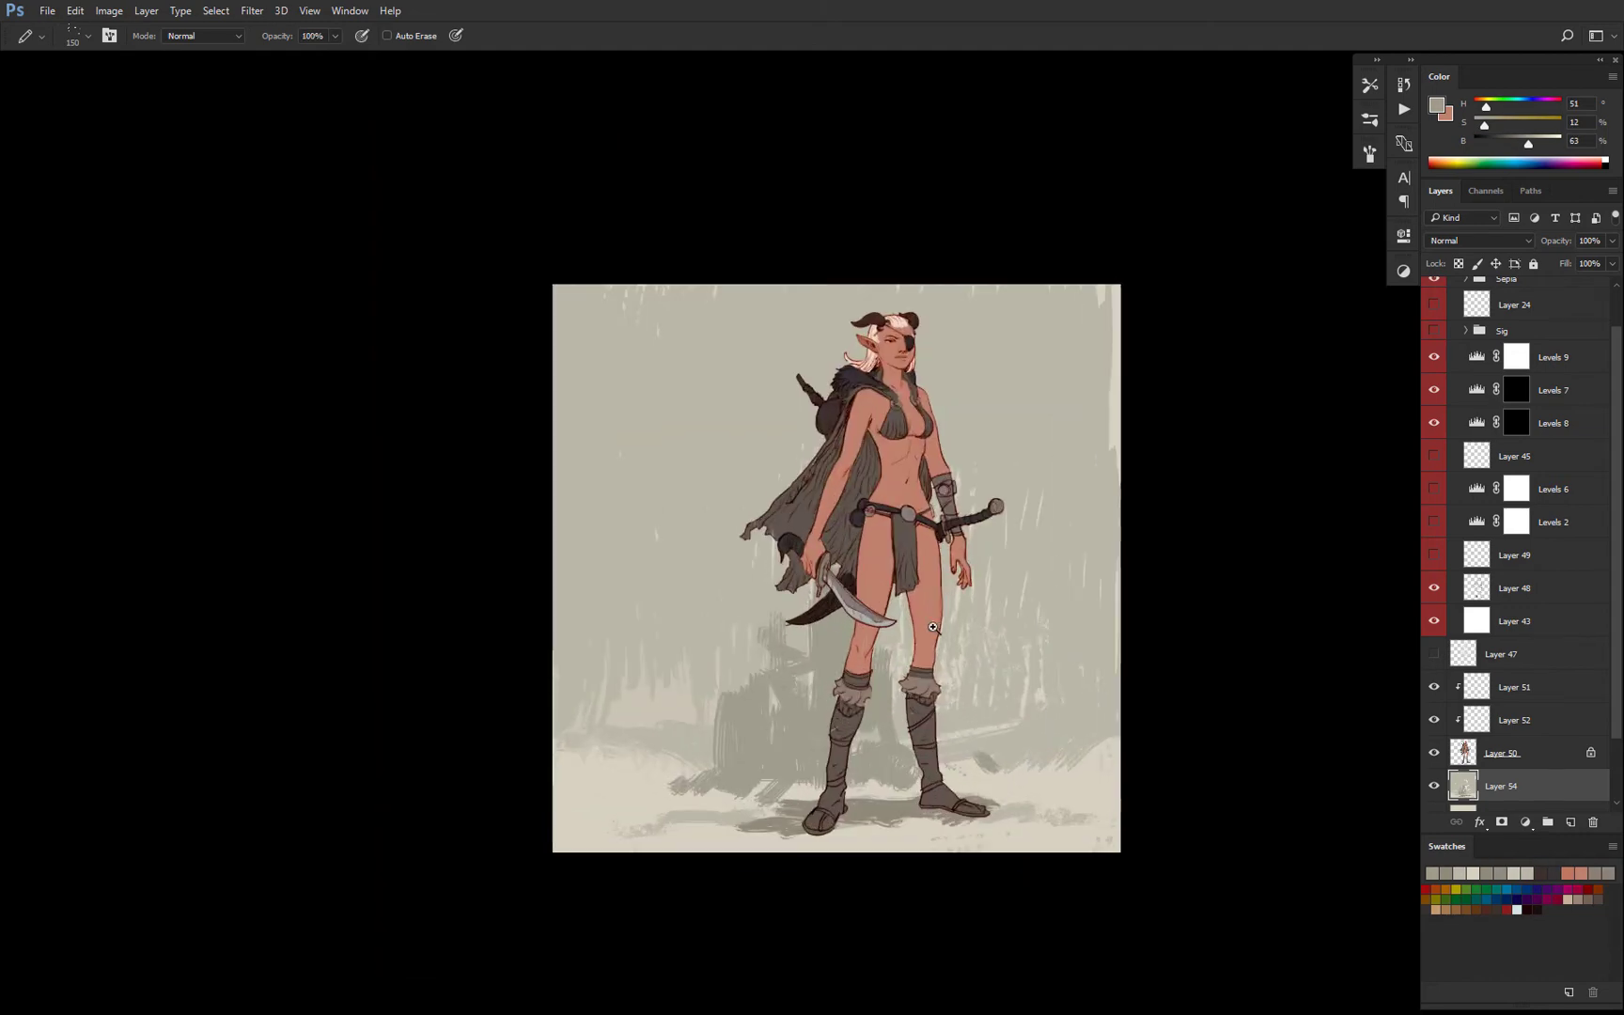
Choose a speckled texture brush, enlarge it greatly and stipple it across the lower backdrop and ground.
{"action": "left_click", "coordinate": [1369, 86]}
{"action": "left_click", "coordinate": [1259, 183]}
{"action": "left_click_drag", "start_coordinate": [798, 639], "coordinate": [864, 686]}
{"action": "key", "text": "bracketright"}
{"action": "key", "text": "bracketright"}
{"action": "key", "text": "bracketright"}
{"action": "key", "text": "bracketright"}
{"action": "key", "text": "bracketright"}
{"action": "key", "text": "bracketright"}
{"action": "key", "text": "bracketright"}
{"action": "key", "text": "bracketright"}
{"action": "key", "text": "bracketright"}
{"action": "key", "text": "bracketright"}
{"action": "key", "text": "bracketright"}
{"action": "key", "text": "bracketright"}
{"action": "key", "text": "bracketright"}
{"action": "key", "text": "bracketright"}
{"action": "key", "text": "bracketright"}
{"action": "key", "text": "bracketright"}
{"action": "key", "text": "bracketright"}
{"action": "key", "text": "bracketright"}
{"action": "key", "text": "bracketright"}
{"action": "key", "text": "bracketright"}
{"action": "mouse_move", "coordinate": [580, 670]}
{"action": "left_mouse_down"}
{"action": "mouse_move", "coordinate": [848, 718]}
{"action": "mouse_move", "coordinate": [686, 665]}
{"action": "mouse_move", "coordinate": [1142, 404]}
{"action": "mouse_move", "coordinate": [670, 272]}
{"action": "mouse_move", "coordinate": [1114, 488]}
{"action": "mouse_move", "coordinate": [1202, 797]}
{"action": "left_mouse_up"}
Lower the brush opacity to 20% and speckle the ground and upper backdrop with sampled greys at 1900 px.
{"action": "key", "text": "2"}
{"action": "left_click", "coordinate": [883, 808], "text": "alt"}
{"action": "left_click", "coordinate": [746, 810], "text": "alt"}
{"action": "left_click_drag", "start_coordinate": [484, 843], "coordinate": [1032, 371]}
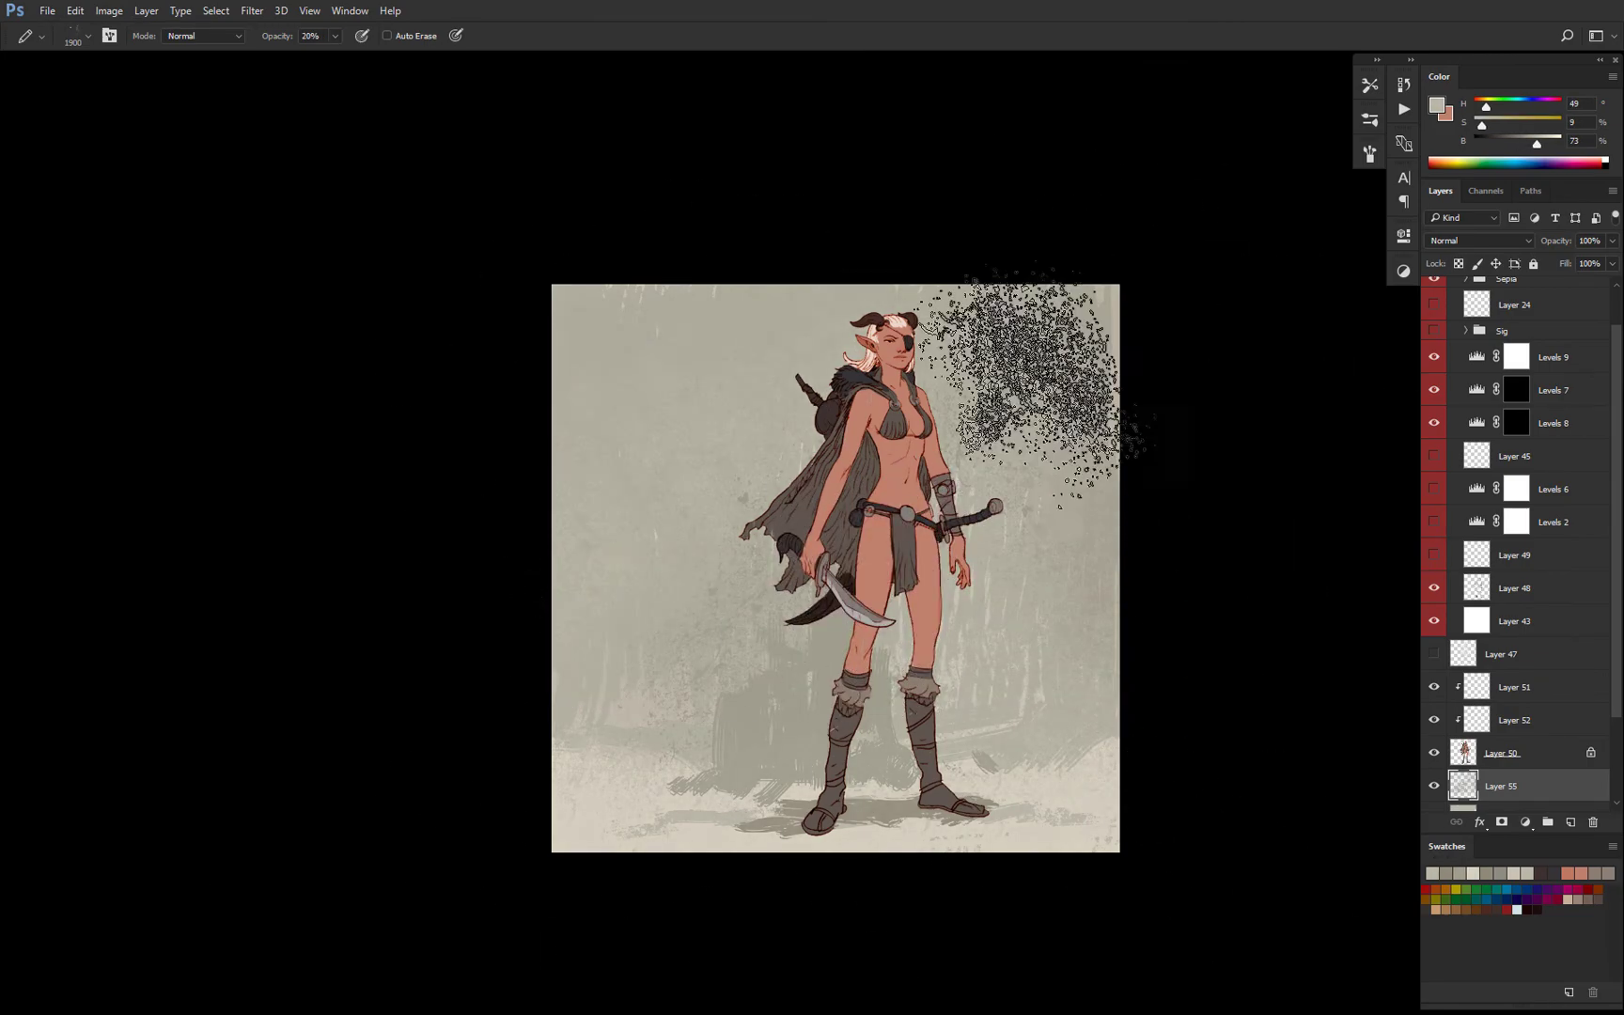
Add a new layer and darken the backdrop's edges with dark brown (H 9, S 23, B 24) sampled from the horn.
{"action": "left_click", "coordinate": [883, 808], "text": "alt"}
{"action": "key", "text": "ctrl+shift+alt+n"}
{"action": "left_click", "coordinate": [869, 321], "text": "alt"}
{"action": "mouse_move", "coordinate": [470, 361]}
{"action": "left_mouse_down"}
{"action": "mouse_move", "coordinate": [1047, 507]}
{"action": "mouse_move", "coordinate": [517, 376]}
{"action": "mouse_move", "coordinate": [470, 564]}
{"action": "left_mouse_up"}
Enlarge the eraser and erase the darkening from the backdrop around the figure.
{"action": "key", "text": "e"}
{"action": "key", "text": "bracketright"}
{"action": "key", "text": "bracketright"}
{"action": "key", "text": "bracketright"}
{"action": "key", "text": "bracketright"}
{"action": "left_click_drag", "start_coordinate": [837, 483], "coordinate": [690, 451]}
{"action": "scroll", "coordinate": [942, 429], "scroll_direction": "up", "scroll_amount": 3}
{"action": "scroll", "coordinate": [909, 489], "scroll_direction": "down", "scroll_amount": 2}
{"action": "left_click_drag", "start_coordinate": [910, 490], "coordinate": [938, 310]}
{"action": "key", "text": "b"}
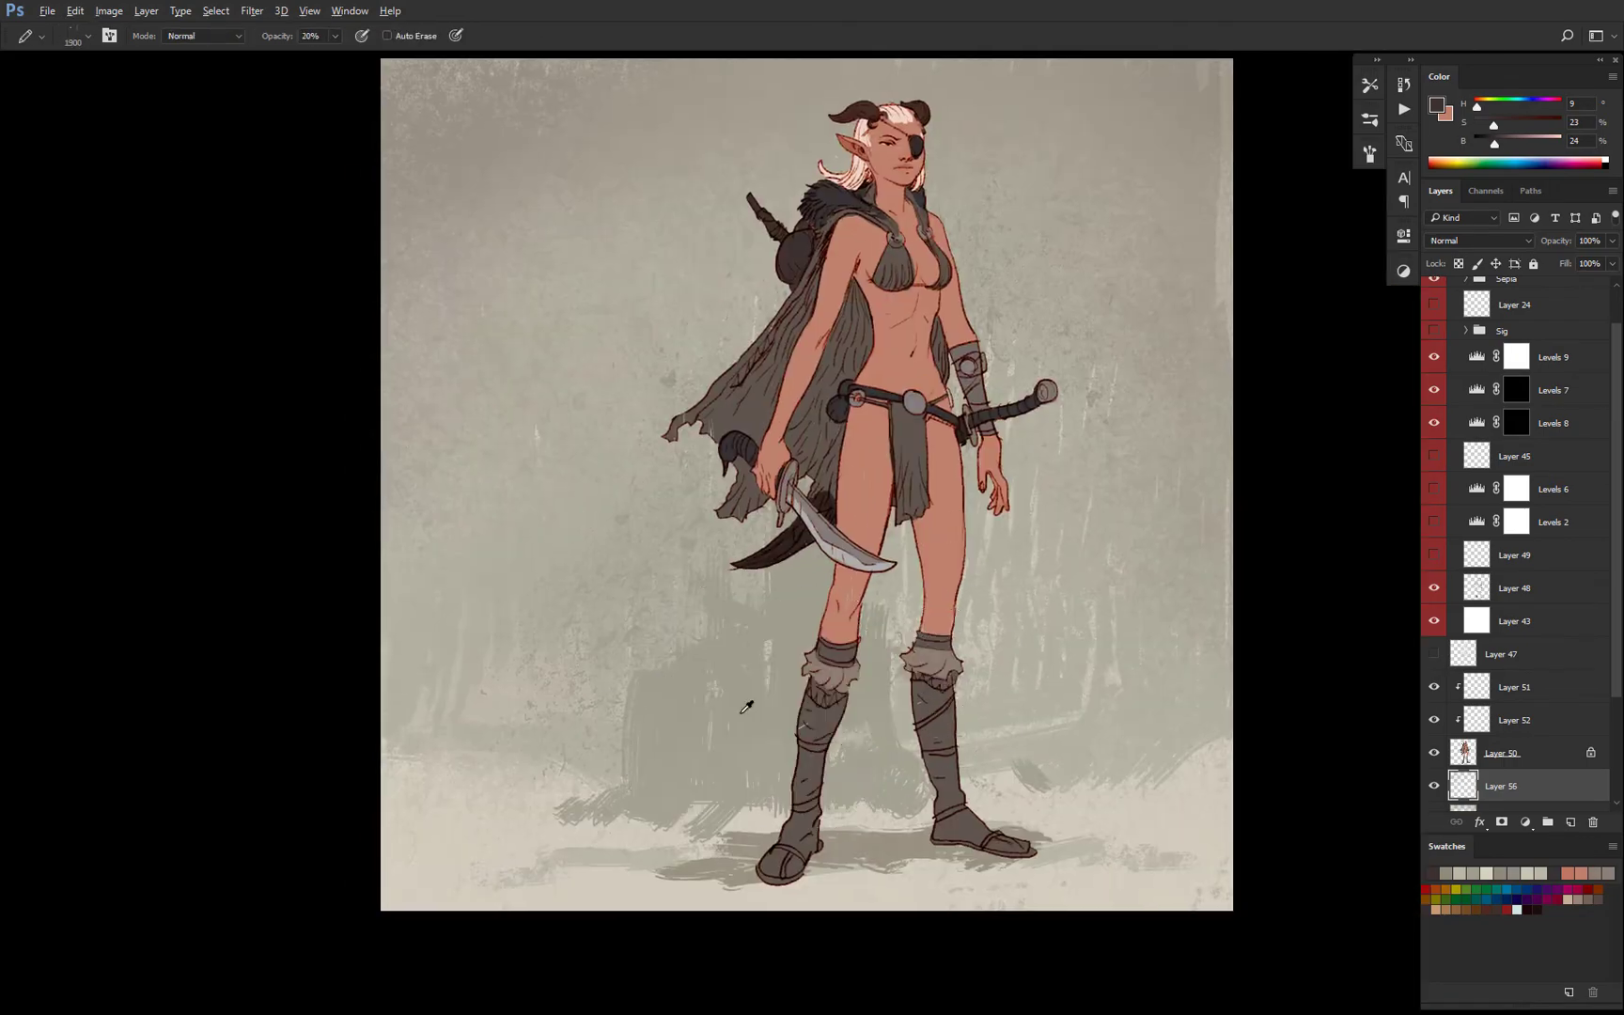
Speckle the ground and lower backdrop with grey-green (H 51, S 12, B 63), raising the brush opacity from 20% to 100%.
{"action": "left_click", "coordinate": [747, 707], "text": "alt"}
{"action": "left_click_drag", "start_coordinate": [1064, 829], "coordinate": [774, 755]}
{"action": "key", "text": "0"}
{"action": "key", "text": "bracketleft"}
{"action": "key", "text": "bracketleft"}
{"action": "key", "text": "bracketleft"}
{"action": "key", "text": "bracketleft"}
{"action": "key", "text": "bracketleft"}
{"action": "key", "text": "bracketleft"}
{"action": "key", "text": "bracketleft"}
{"action": "left_click_drag", "start_coordinate": [591, 775], "coordinate": [490, 957]}
{"action": "left_click_drag", "start_coordinate": [1201, 791], "coordinate": [895, 732]}
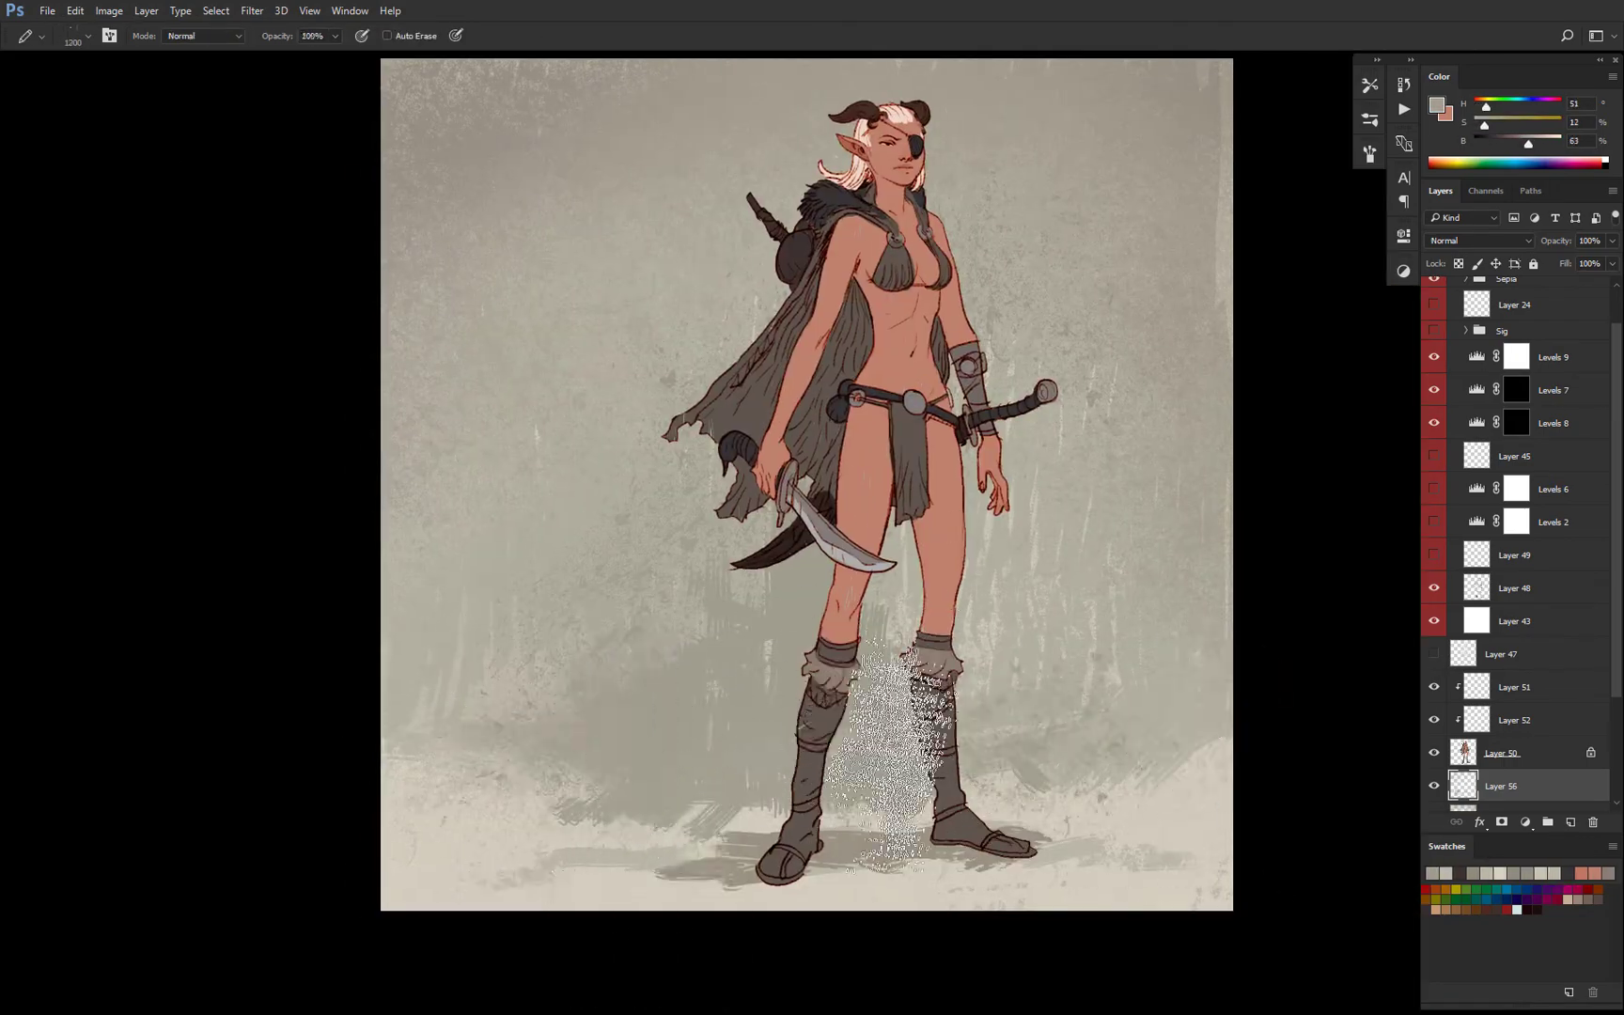
Speckle the backdrop beside the legs and along its right-hand edge with a 1200 px brush in sampled greys.
{"action": "left_click_drag", "start_coordinate": [748, 794], "coordinate": [743, 806]}
{"action": "mouse_move", "coordinate": [901, 679]}
{"action": "left_mouse_down"}
{"action": "mouse_move", "coordinate": [803, 679]}
{"action": "mouse_move", "coordinate": [949, 620]}
{"action": "mouse_move", "coordinate": [1024, 563]}
{"action": "left_mouse_up"}
{"action": "left_click_drag", "start_coordinate": [1109, 507], "coordinate": [941, 521]}
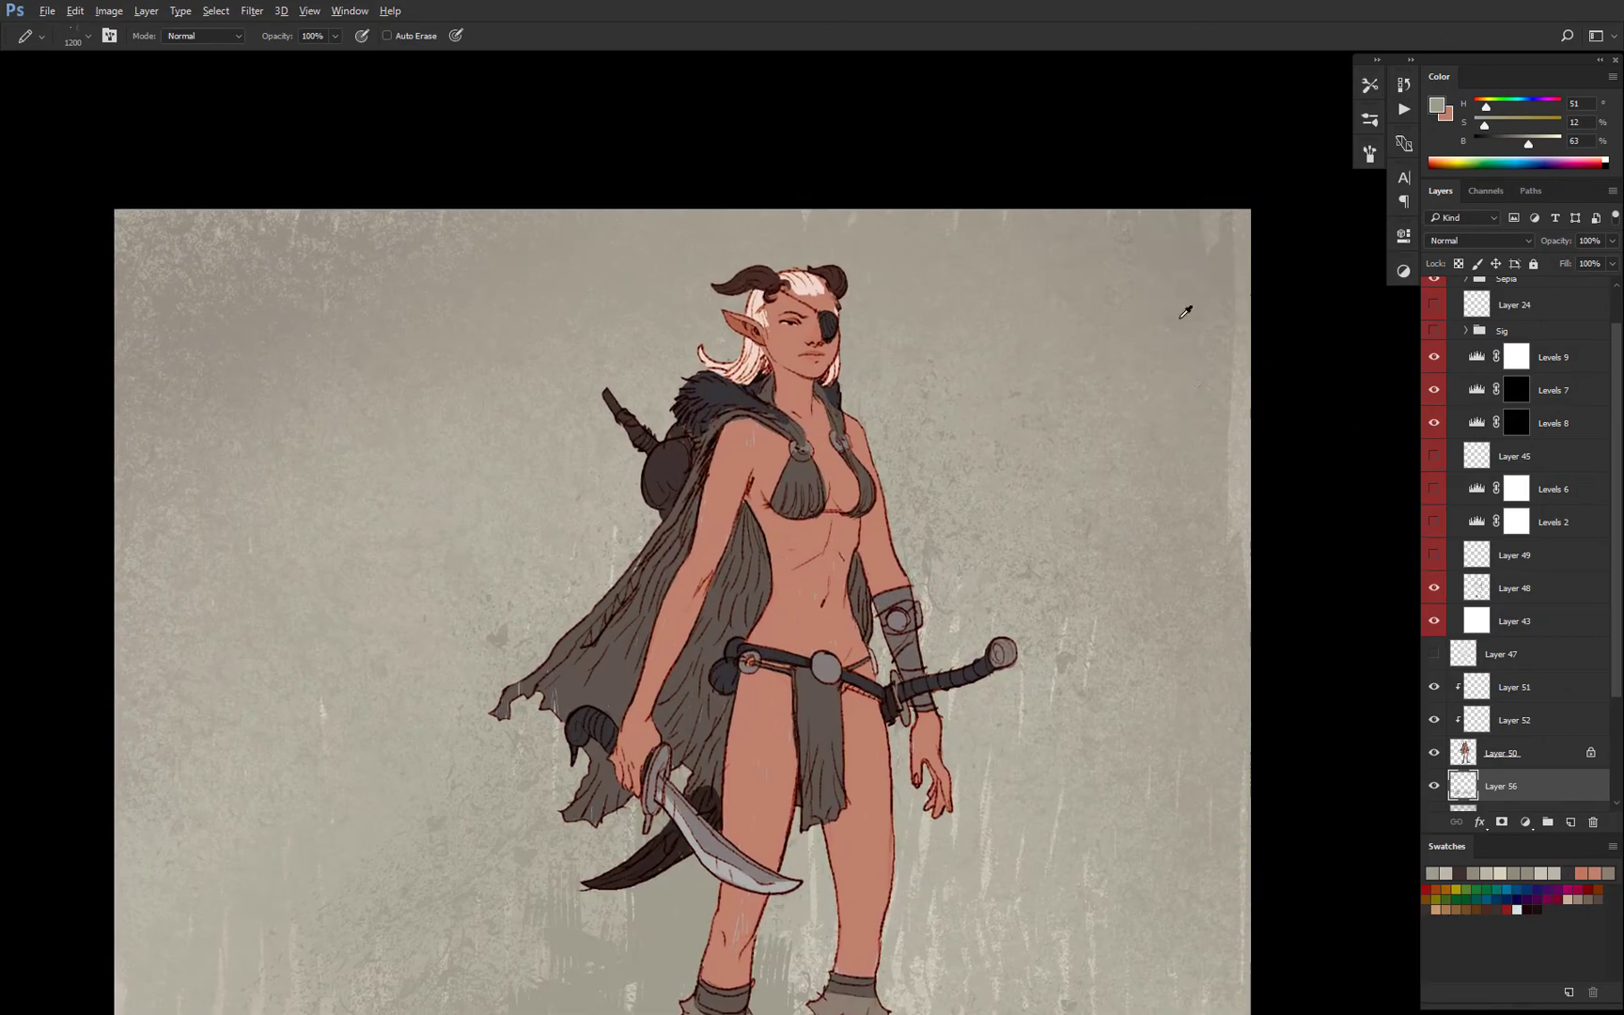
{"action": "left_click", "coordinate": [1182, 317], "text": "alt"}
{"action": "left_click_drag", "start_coordinate": [1259, 310], "coordinate": [1244, 583]}
{"action": "mouse_move", "coordinate": [1126, 375]}
{"action": "left_mouse_down"}
{"action": "mouse_move", "coordinate": [1062, 391]}
{"action": "mouse_move", "coordinate": [1141, 385]}
{"action": "left_mouse_up"}
{"action": "left_click", "coordinate": [1080, 414], "text": "alt"}
{"action": "left_click_drag", "start_coordinate": [1024, 320], "coordinate": [1043, 526]}
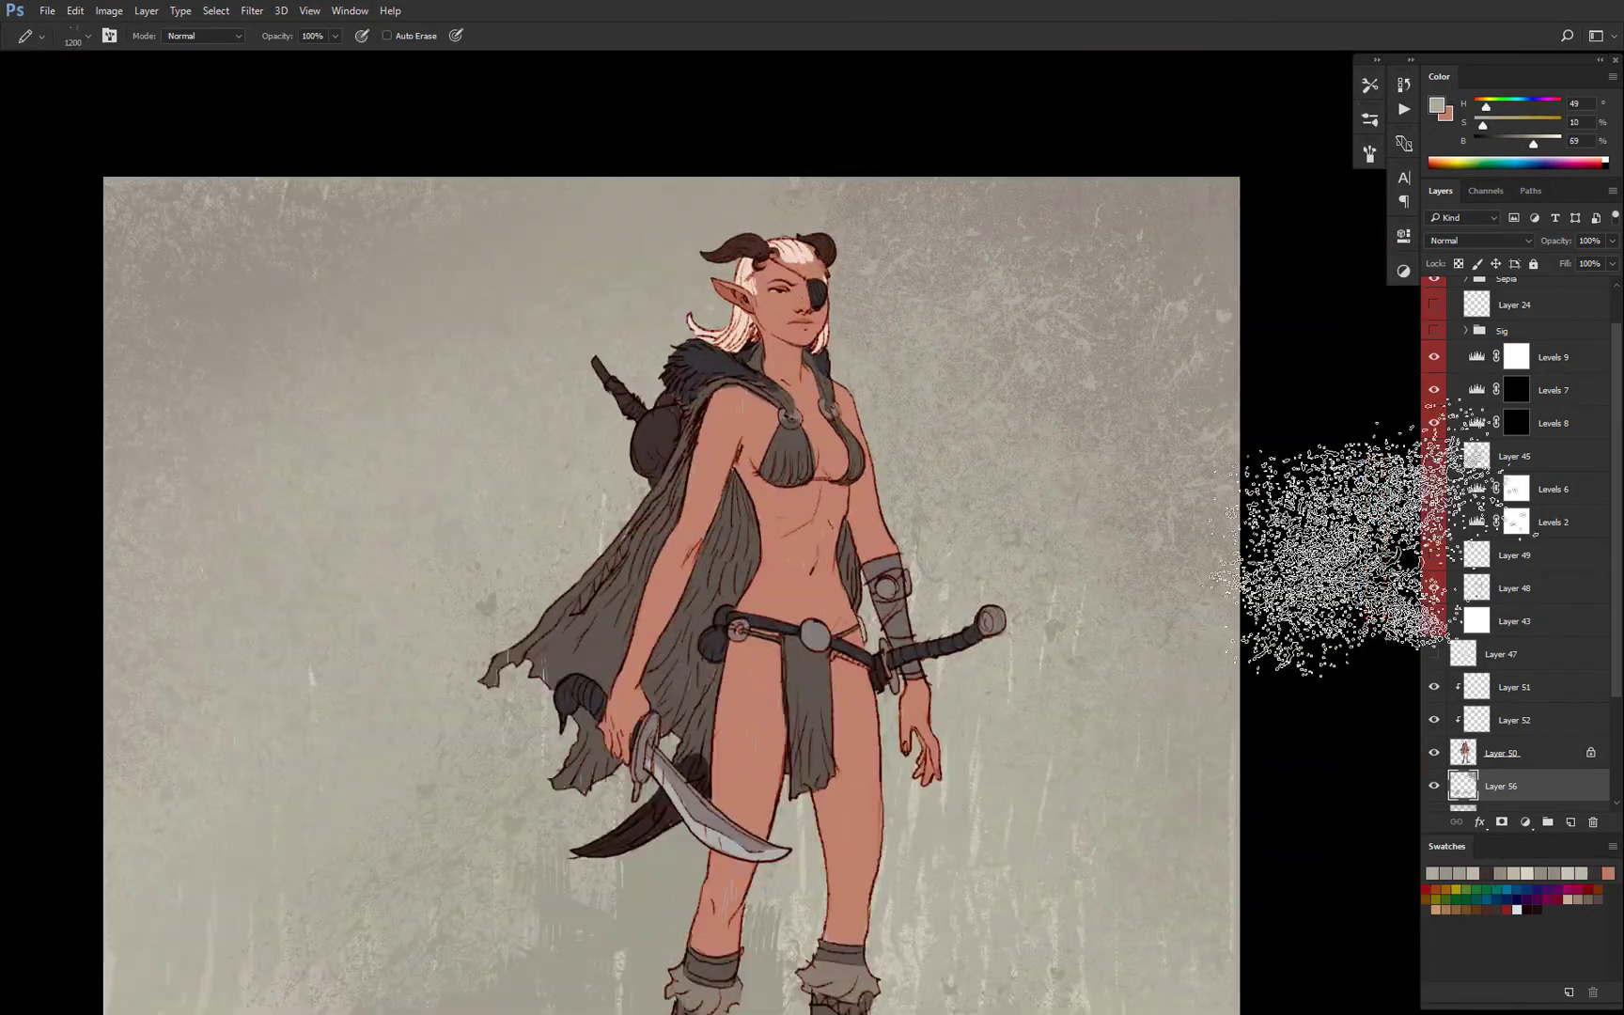
Switch to the 150 px textured brush and paint streaks in sampled grey tones into the backdrop beside the figure.
{"action": "left_click", "coordinate": [1369, 88]}
{"action": "left_click", "coordinate": [1250, 104]}
{"action": "left_click", "coordinate": [1049, 368], "text": "alt"}
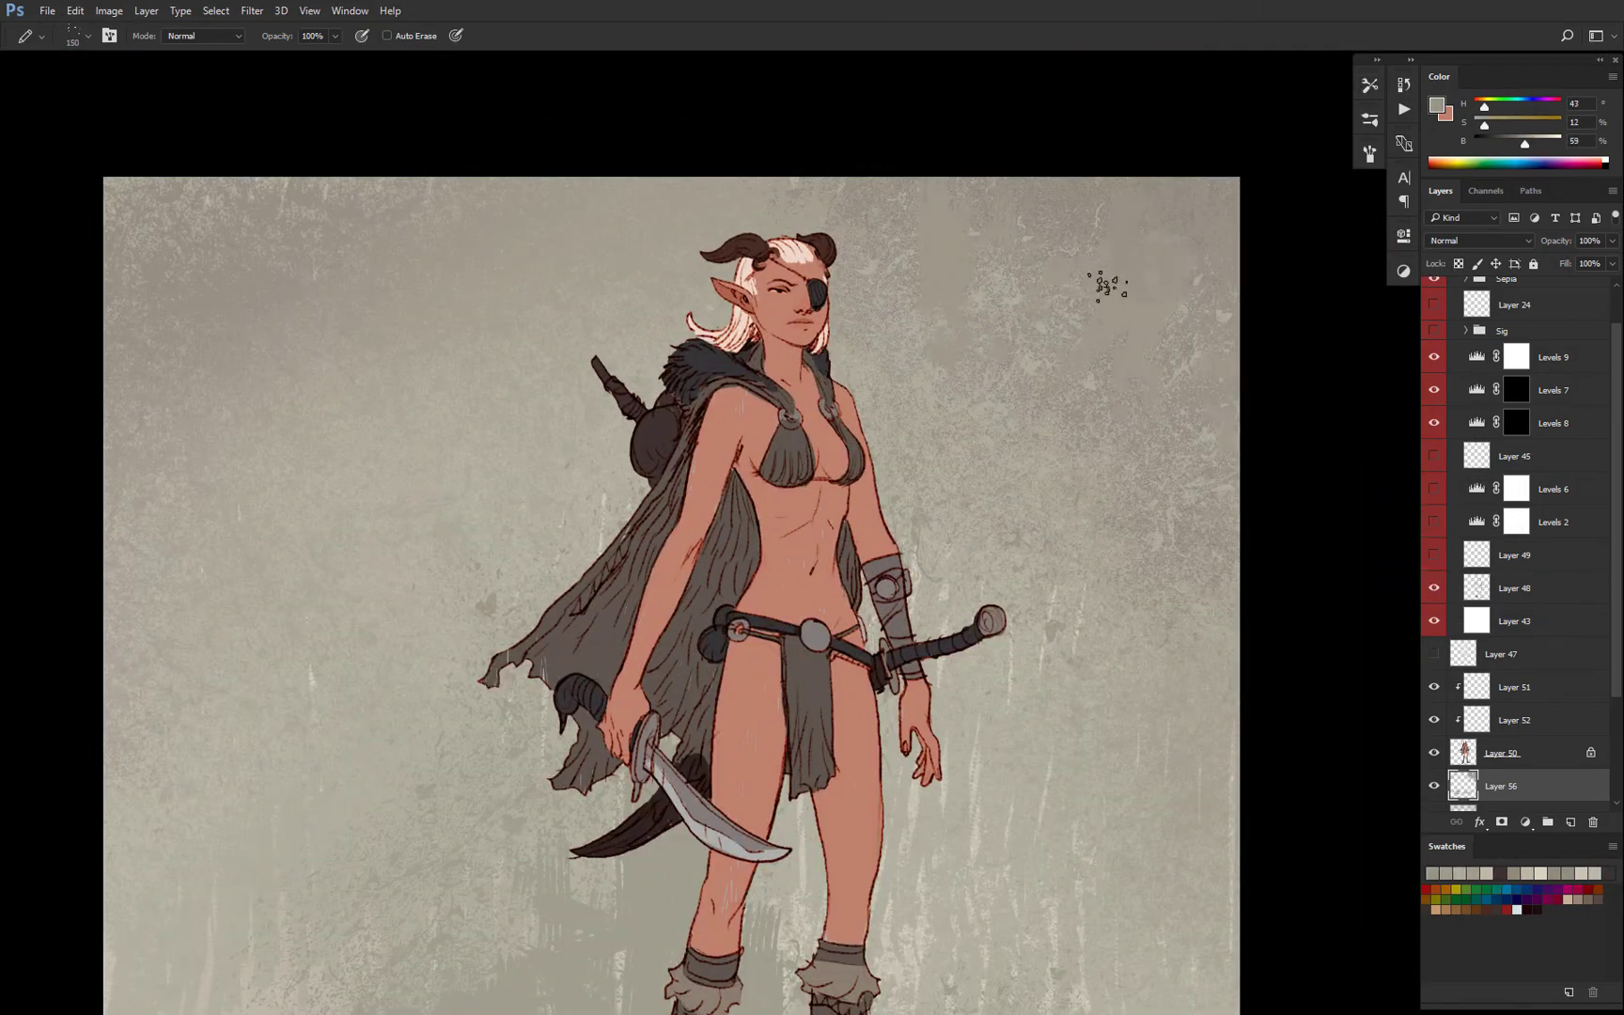
{"action": "left_click", "coordinate": [1002, 391], "text": "alt"}
{"action": "left_click", "coordinate": [1217, 587], "text": "alt"}
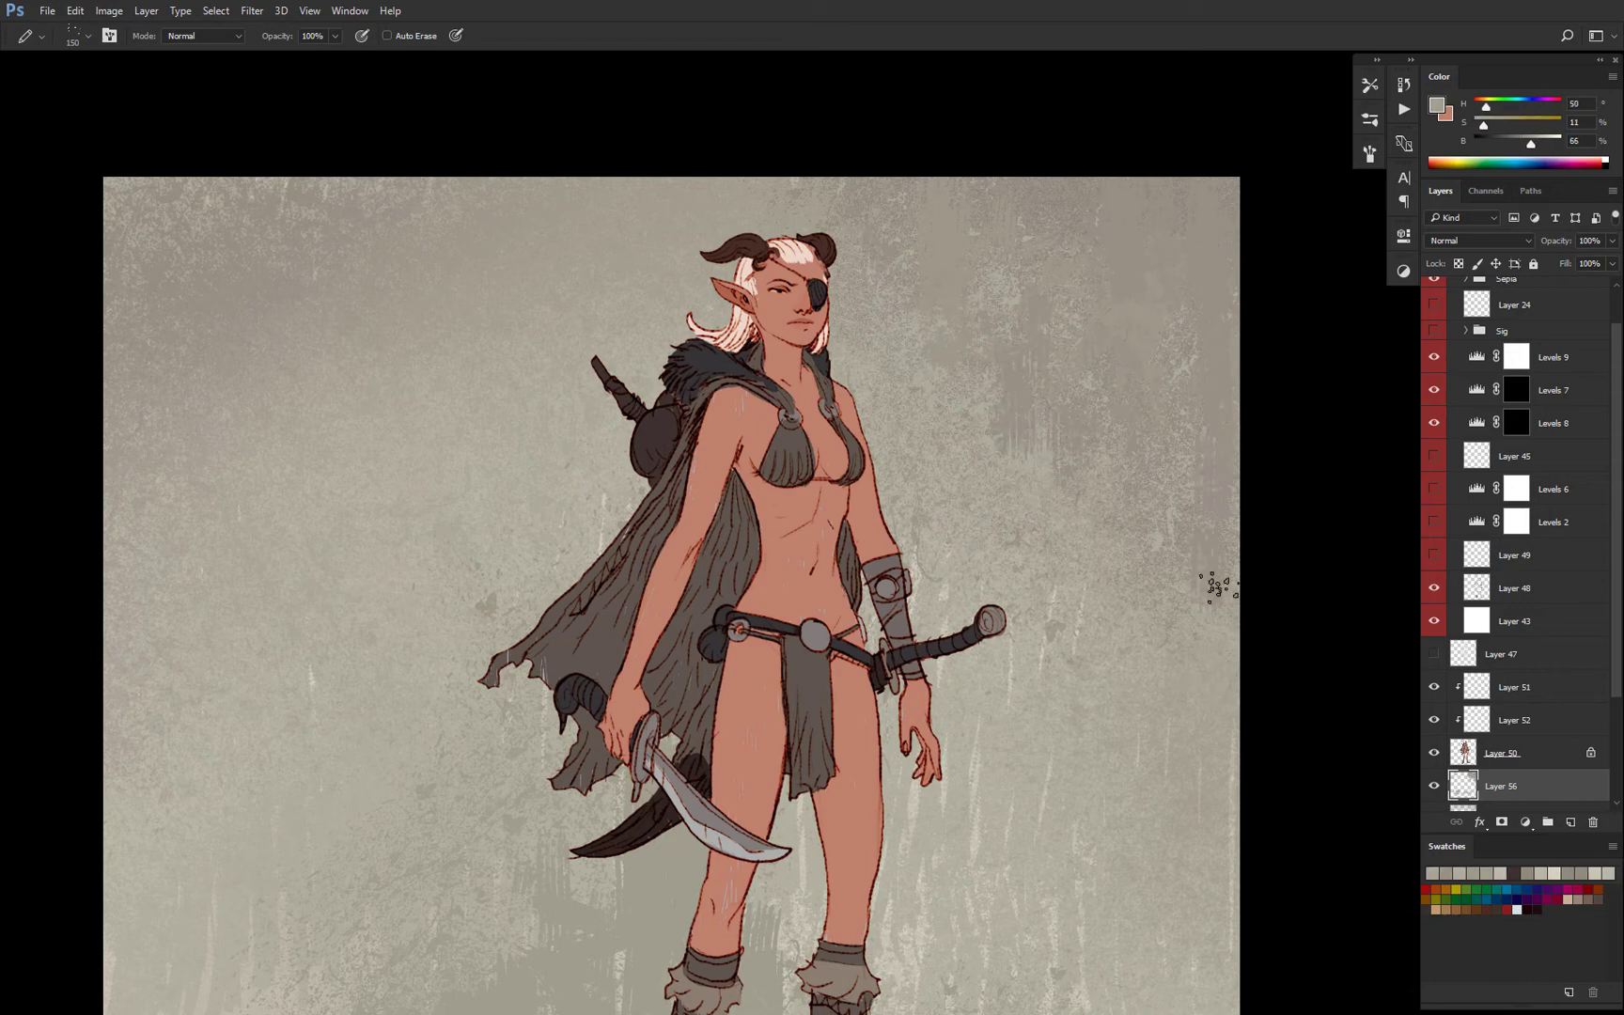
{"action": "left_click_drag", "start_coordinate": [926, 558], "coordinate": [954, 690]}
{"action": "left_click", "coordinate": [550, 548], "text": "alt"}
{"action": "scroll", "coordinate": [565, 534], "scroll_direction": "down", "scroll_amount": 2}
{"action": "scroll", "coordinate": [794, 441], "scroll_direction": "up", "scroll_amount": 2}
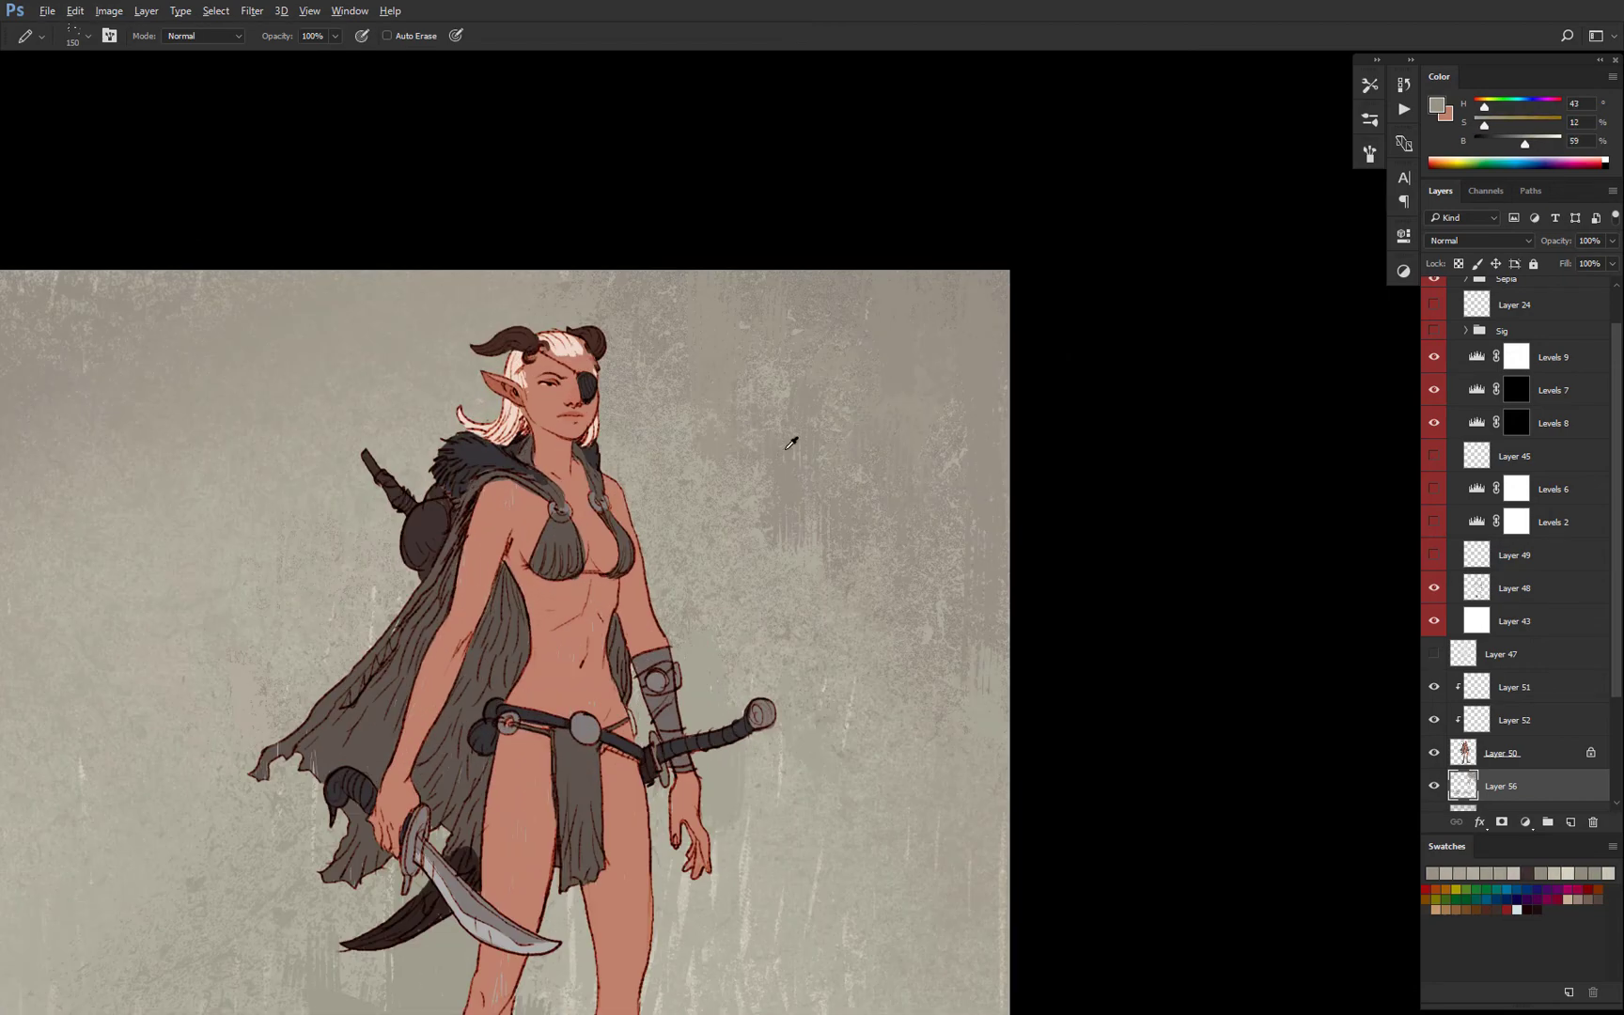
{"action": "left_click", "coordinate": [794, 442], "text": "alt"}
{"action": "scroll", "coordinate": [796, 532], "scroll_direction": "down", "scroll_amount": 2}
Switch to the 800 px speckled brush and blend the backdrop with sampled greys, raising the opacity to 50%.
{"action": "left_click", "coordinate": [1369, 85]}
{"action": "left_click", "coordinate": [1259, 281]}
{"action": "scroll", "coordinate": [838, 474], "scroll_direction": "up", "scroll_amount": 2}
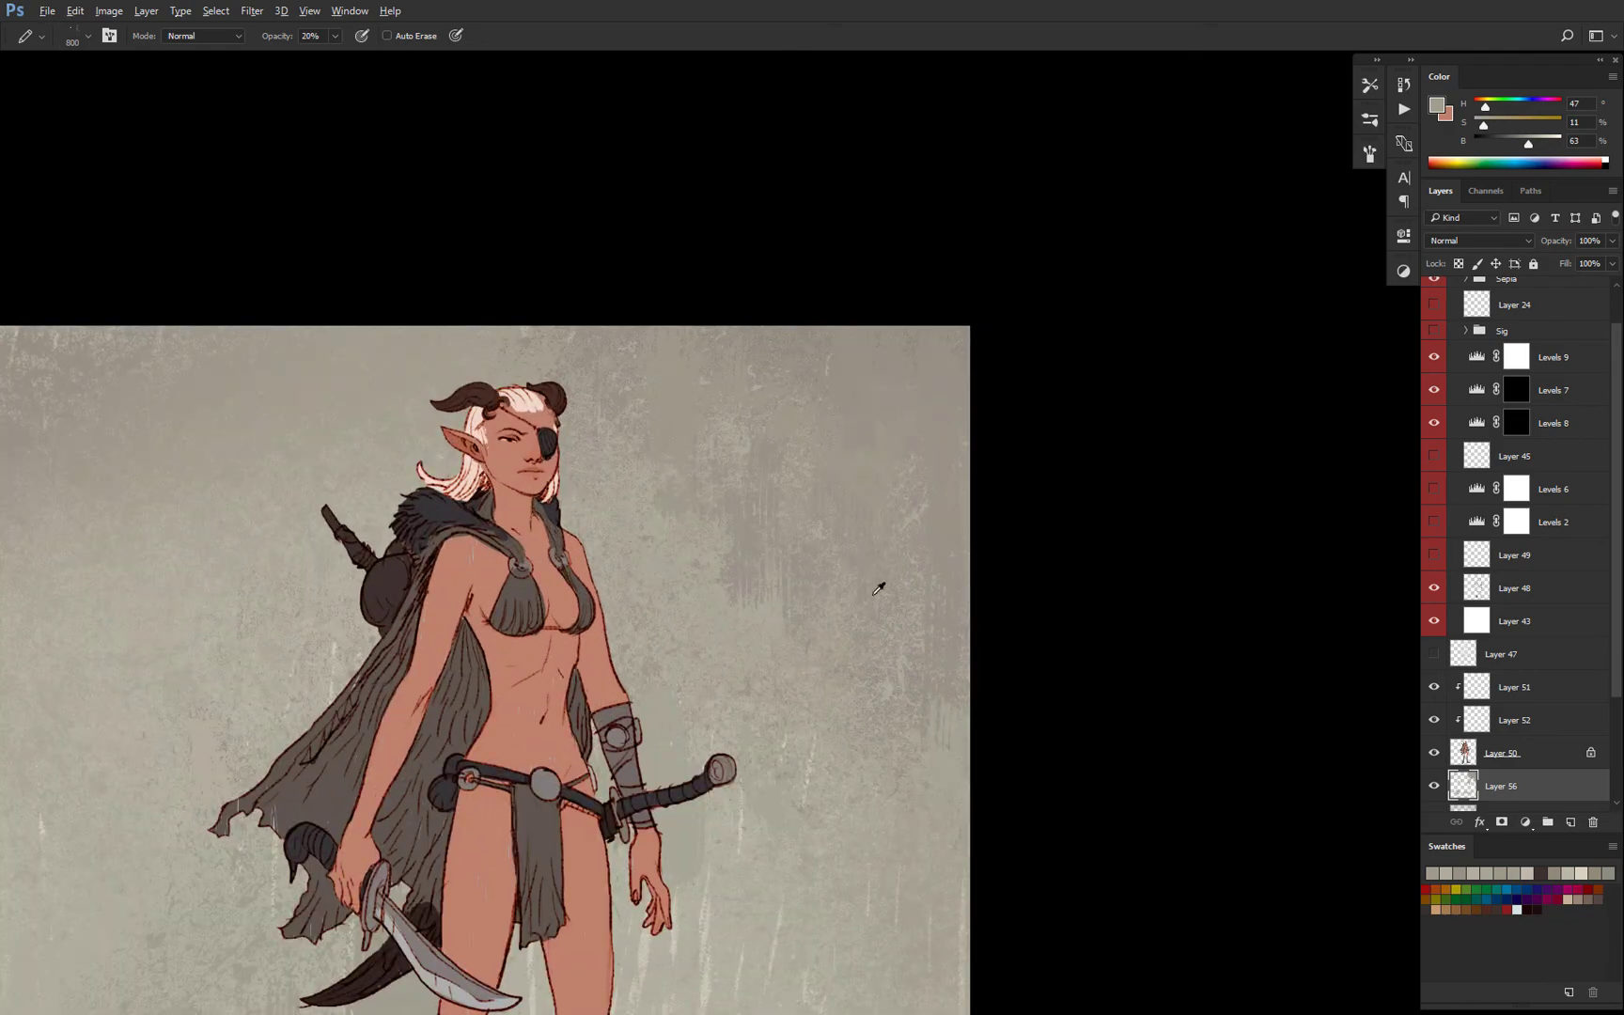
{"action": "left_click", "coordinate": [880, 587], "text": "alt"}
{"action": "left_click", "coordinate": [800, 533], "text": "alt"}
{"action": "left_click", "coordinate": [827, 527], "text": "alt"}
{"action": "key", "text": "5"}
{"action": "left_click", "coordinate": [888, 590], "text": "alt"}
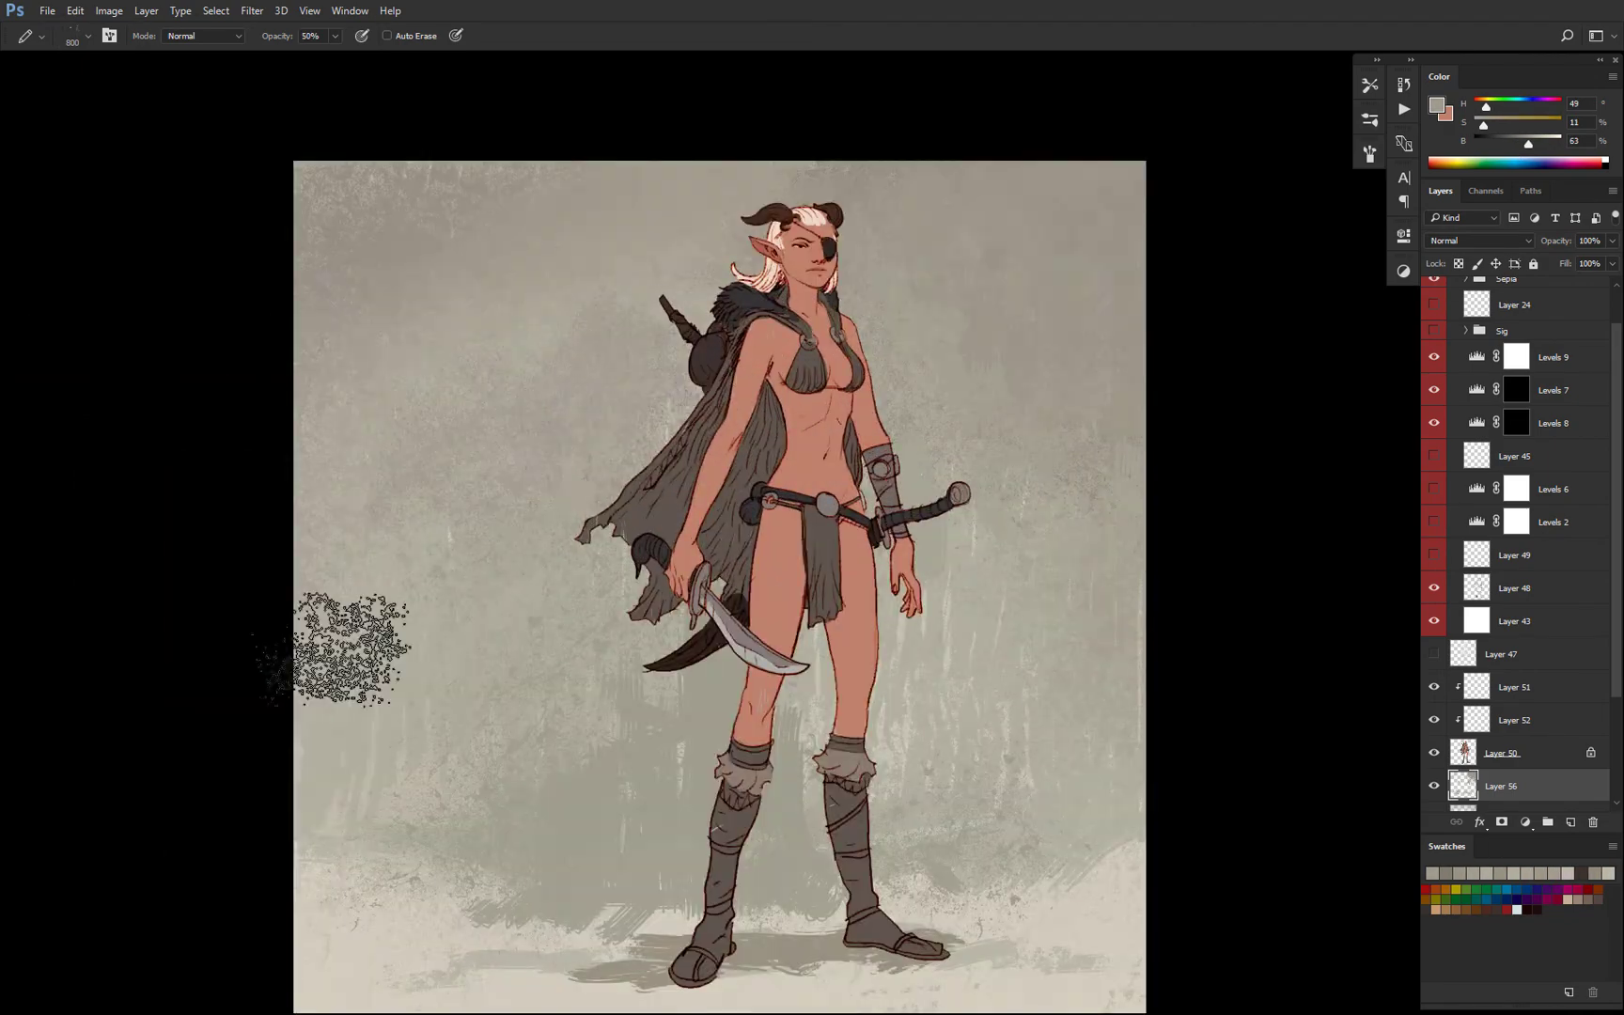
{"action": "left_click", "coordinate": [503, 486], "text": "ctrl"}
Choose an 83 px textured brush at 100% opacity for the backdrop.
{"action": "scroll", "coordinate": [495, 486], "scroll_direction": "down", "scroll_amount": 5}
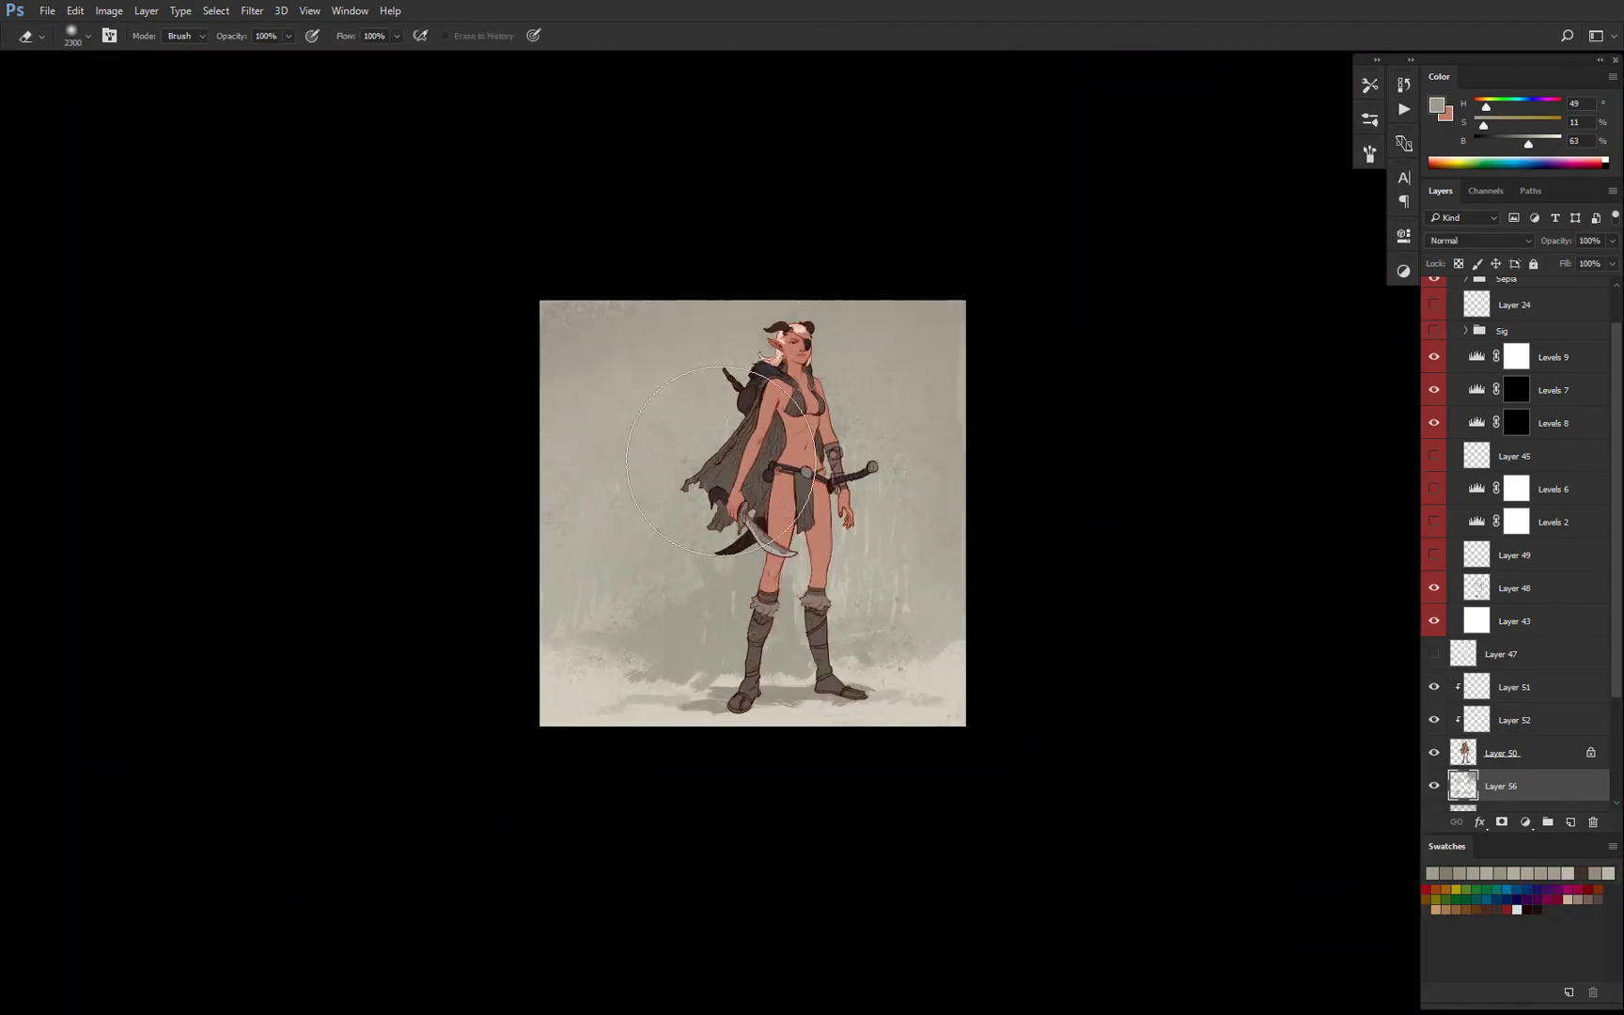
{"action": "left_click", "coordinate": [1369, 152]}
{"action": "left_click", "coordinate": [1369, 86]}
{"action": "left_click", "coordinate": [1259, 281]}
{"action": "scroll", "coordinate": [945, 417], "scroll_direction": "up", "scroll_amount": 2}
{"action": "scroll", "coordinate": [949, 416], "scroll_direction": "down", "scroll_amount": 1}
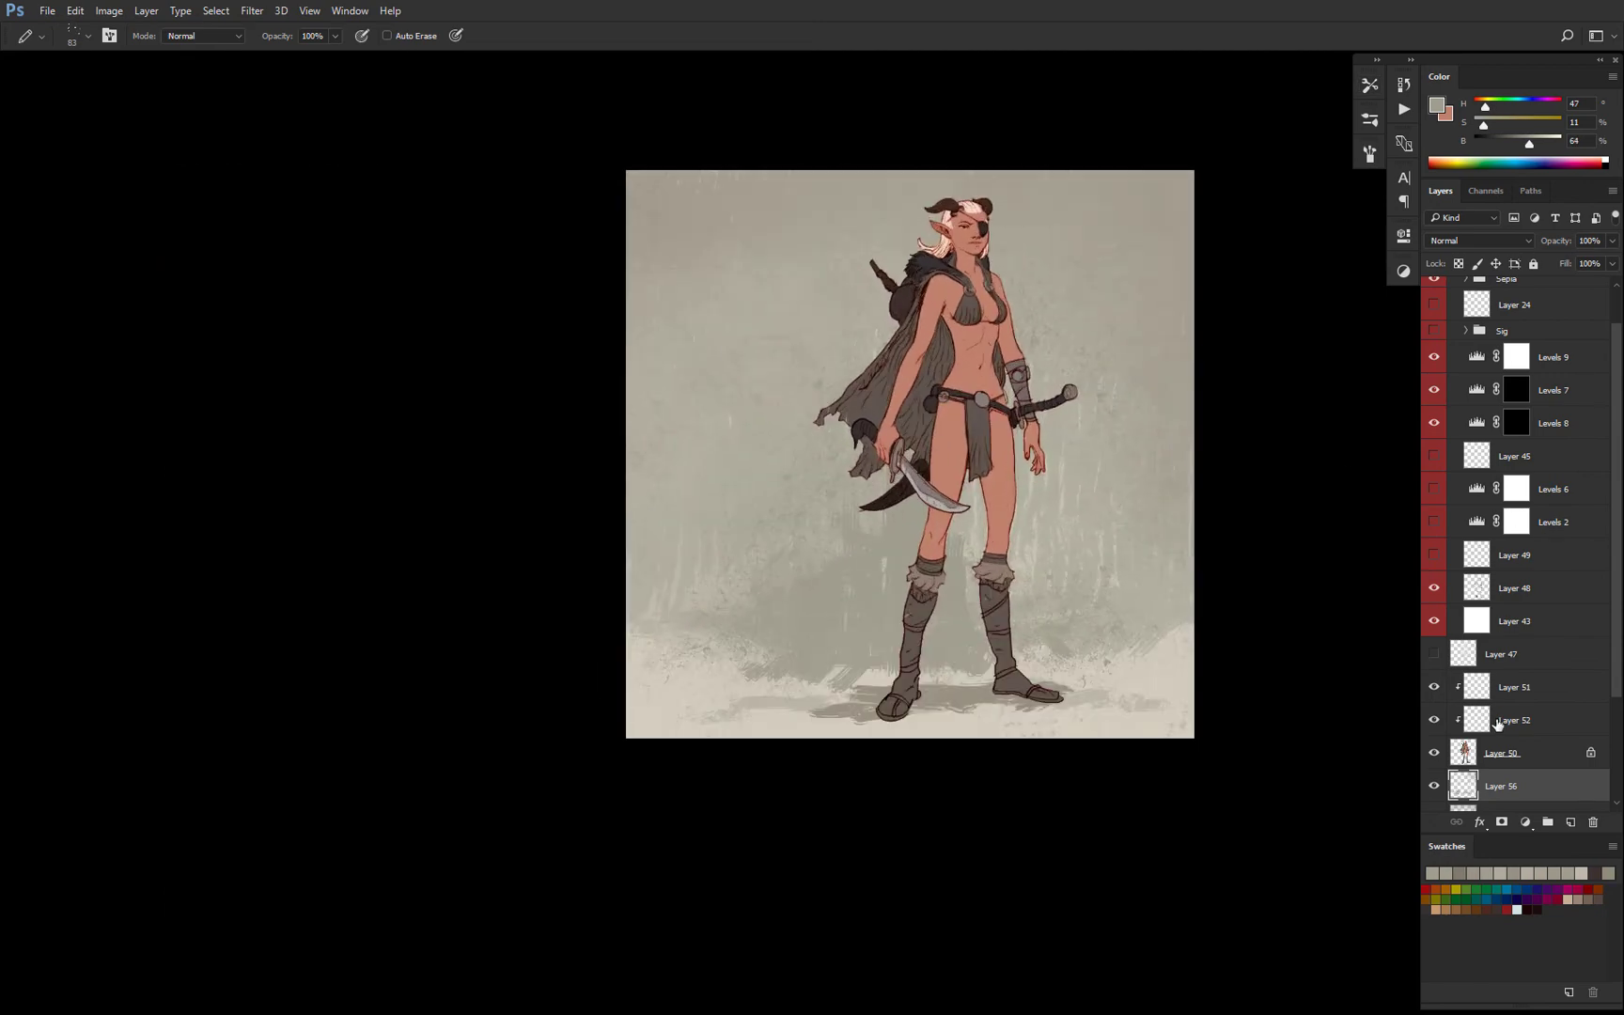
Add a clipped layer above Layer 52 and set its blending mode to Hard Light.
{"action": "left_click", "coordinate": [1504, 722]}
{"action": "left_click", "coordinate": [1570, 823]}
{"action": "left_click", "coordinate": [1478, 241]}
{"action": "left_click", "coordinate": [1477, 602]}
Switch to a 50 px textured brush at 50% opacity, with near-black red as the painting colour and pale blue-grey in reserve.
{"action": "left_click", "coordinate": [1369, 85]}
{"action": "key", "text": "b"}
{"action": "left_click", "coordinate": [1304, 758]}
{"action": "scroll", "coordinate": [933, 390], "scroll_direction": "up", "scroll_amount": 2}
{"action": "left_click", "coordinate": [1516, 910]}
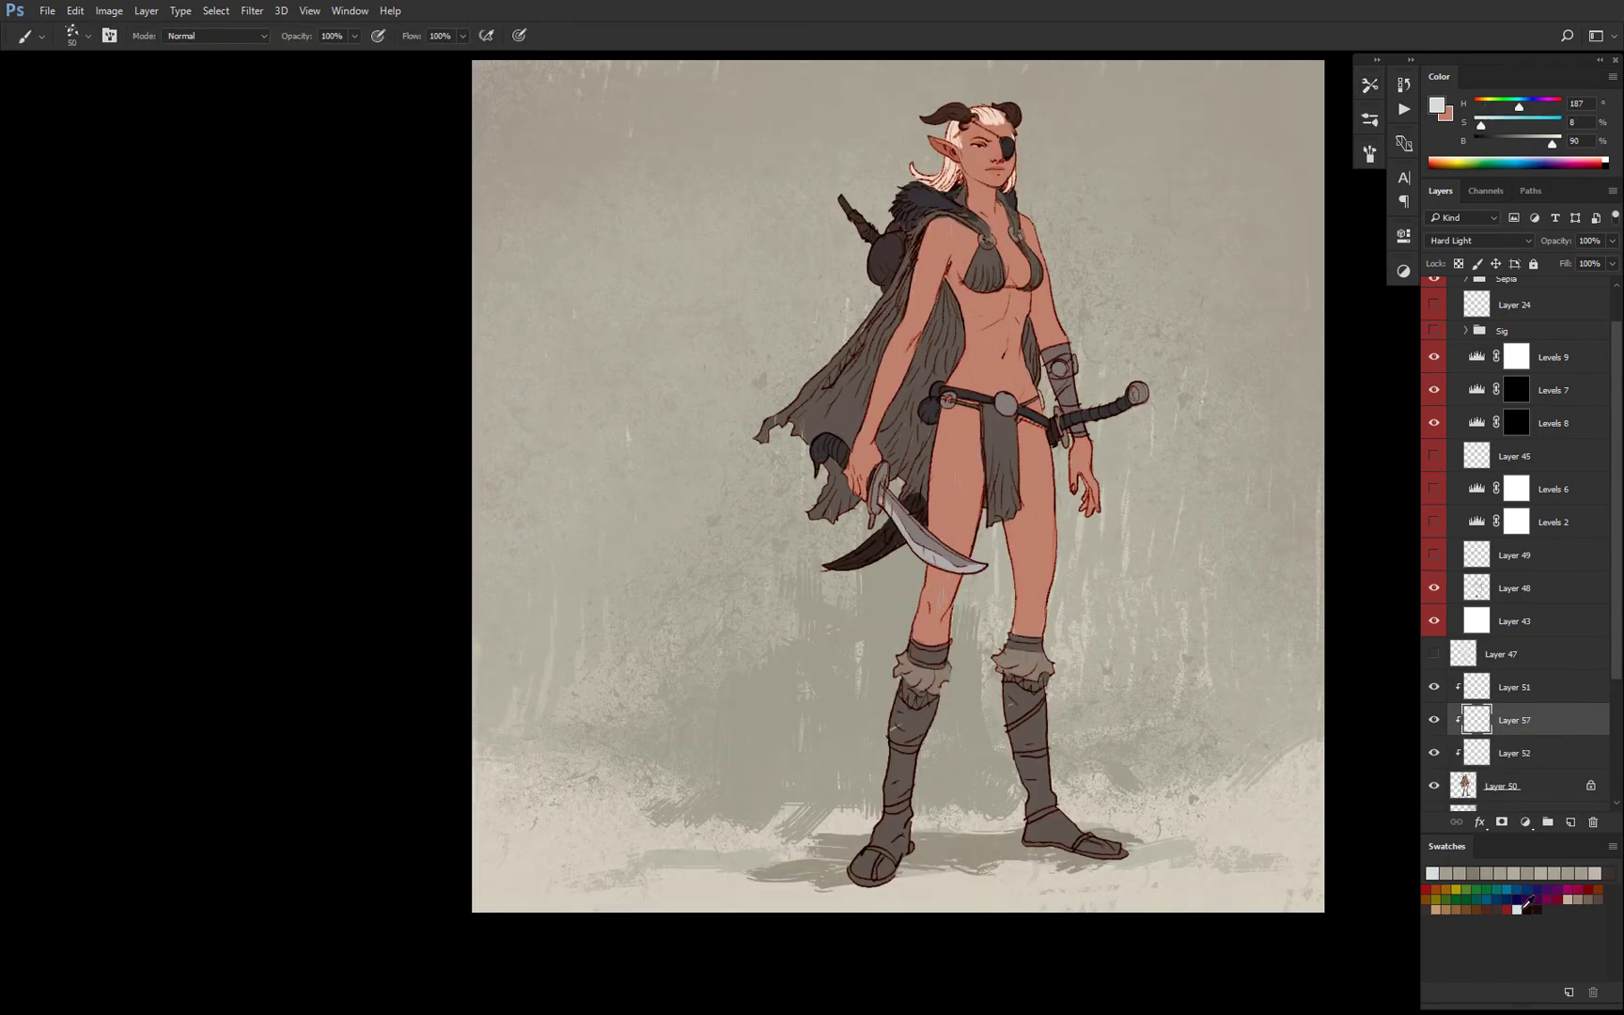
{"action": "key", "text": "x"}
{"action": "scroll", "coordinate": [949, 282], "scroll_direction": "up", "scroll_amount": 3}
{"action": "key", "text": "5"}
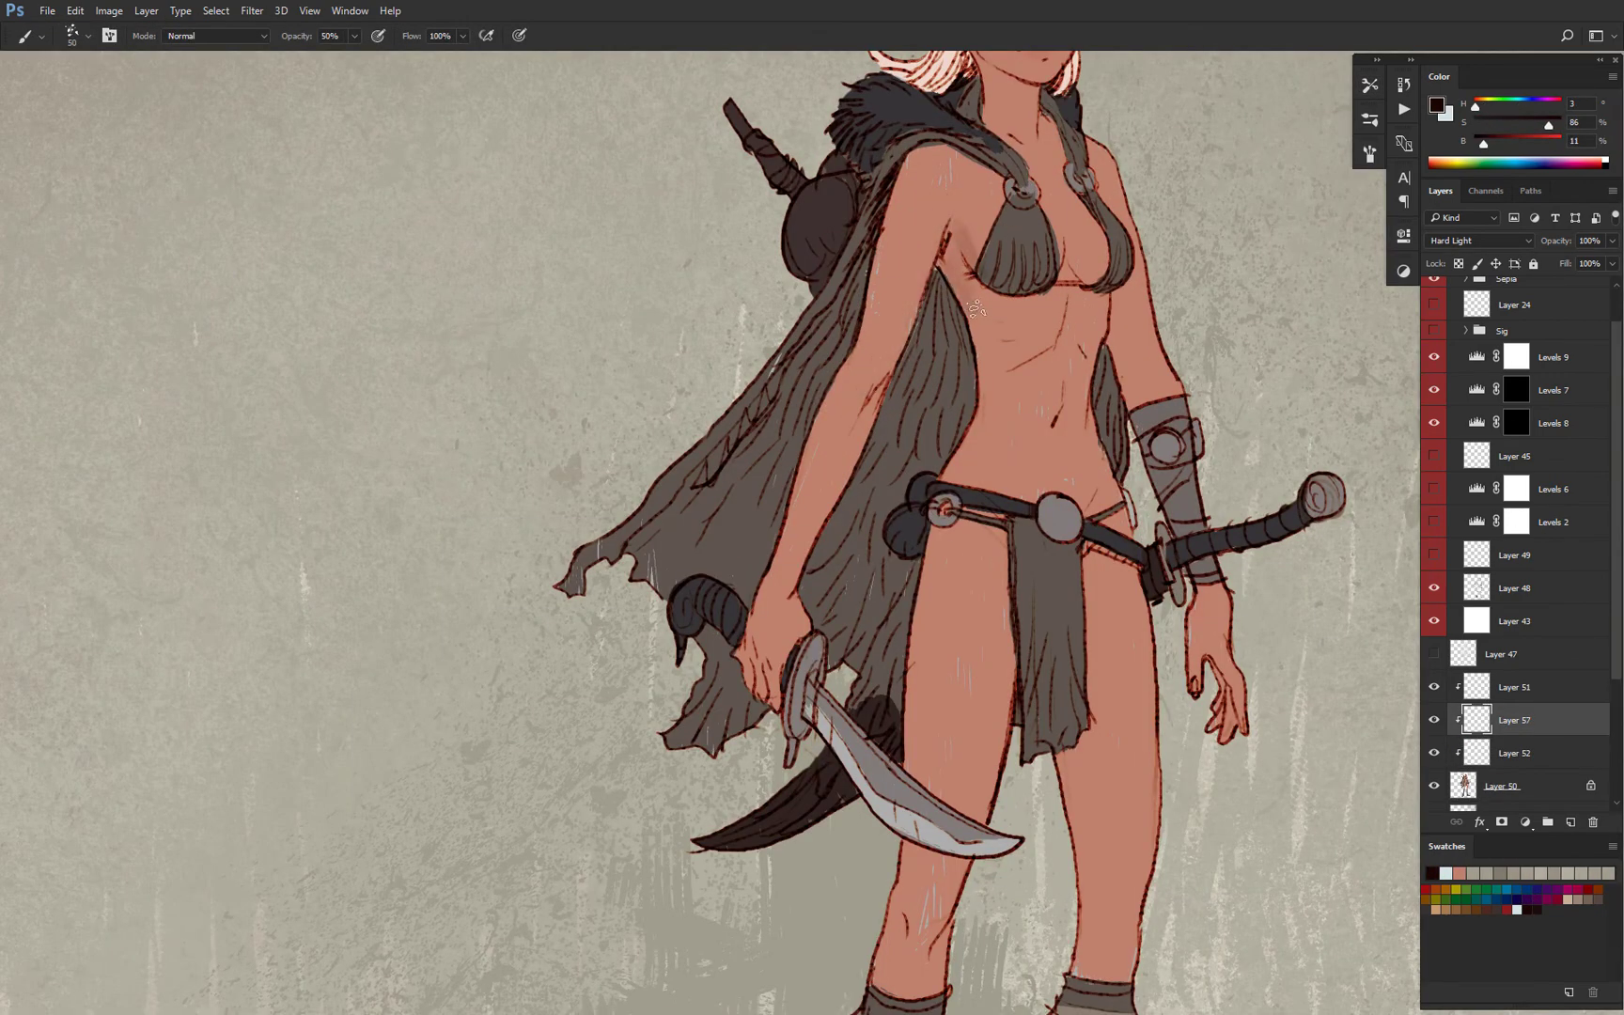
Paint dark textured shading down the shoulder, upper arm and forearm of the sword arm.
{"action": "left_click_drag", "start_coordinate": [947, 224], "coordinate": [886, 376]}
{"action": "left_click_drag", "start_coordinate": [909, 162], "coordinate": [872, 305]}
{"action": "mouse_move", "coordinate": [857, 270]}
{"action": "left_mouse_down"}
{"action": "mouse_move", "coordinate": [787, 381]}
{"action": "mouse_move", "coordinate": [745, 560]}
{"action": "left_mouse_up"}
{"action": "scroll", "coordinate": [745, 560], "scroll_direction": "up", "scroll_amount": 5}
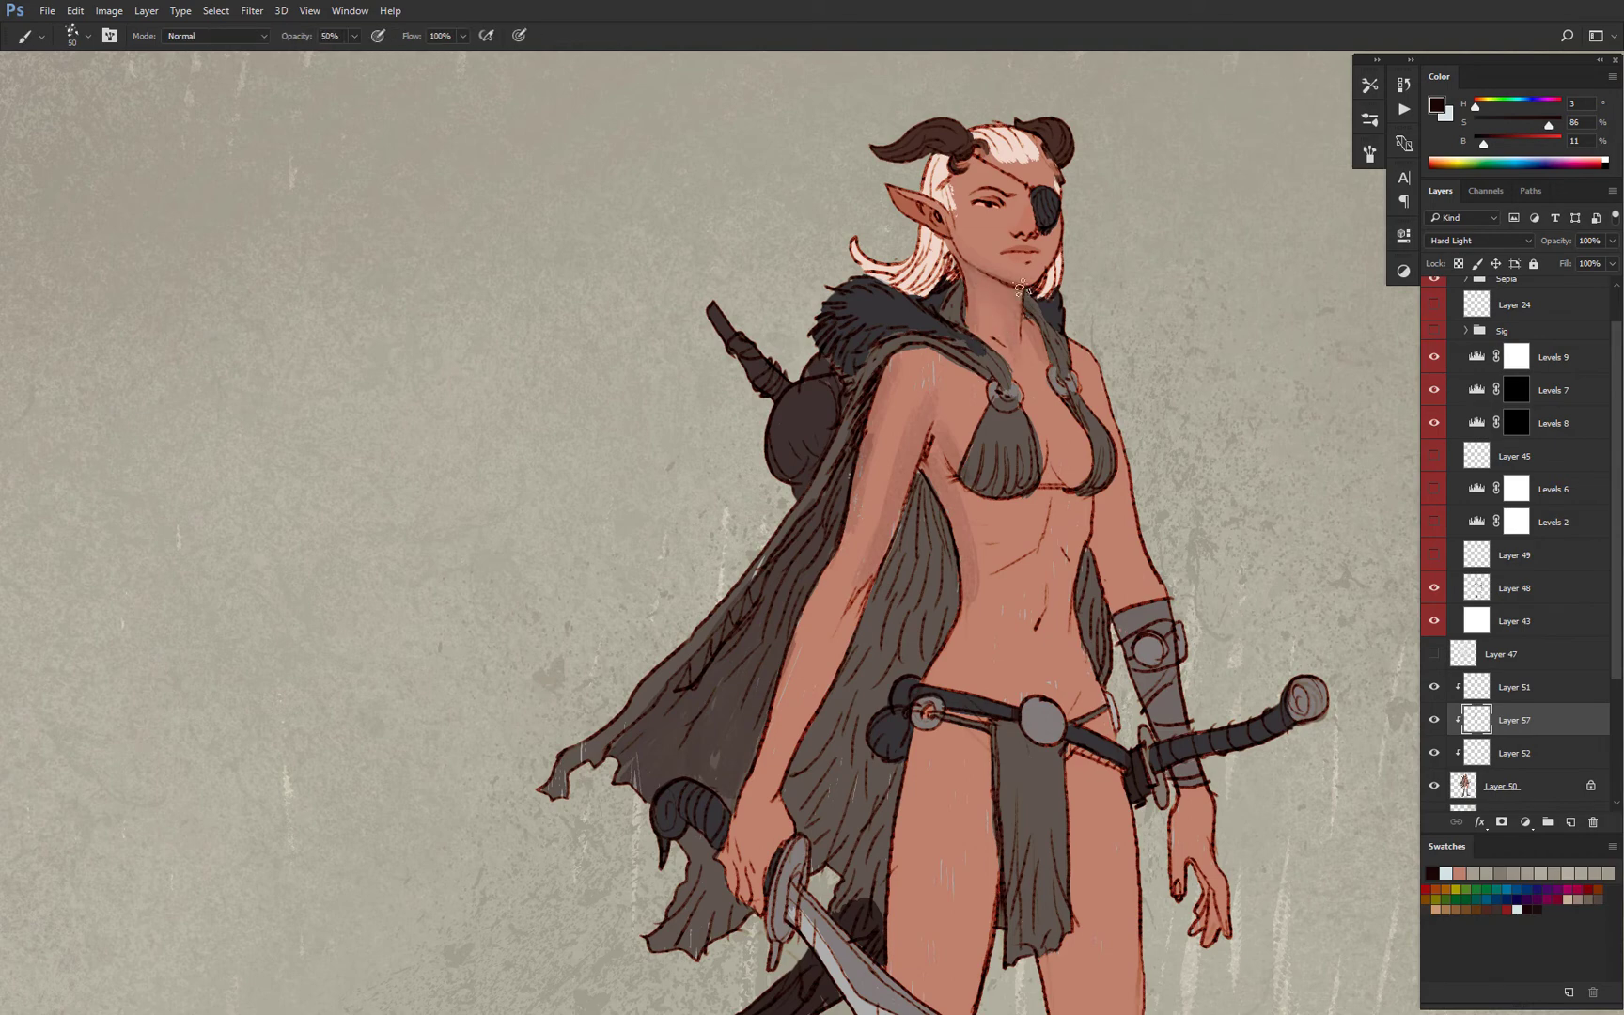
Shade the face, neck and underside of the white hair with a 20 px brush.
{"action": "scroll", "coordinate": [997, 284], "scroll_direction": "up", "scroll_amount": 2}
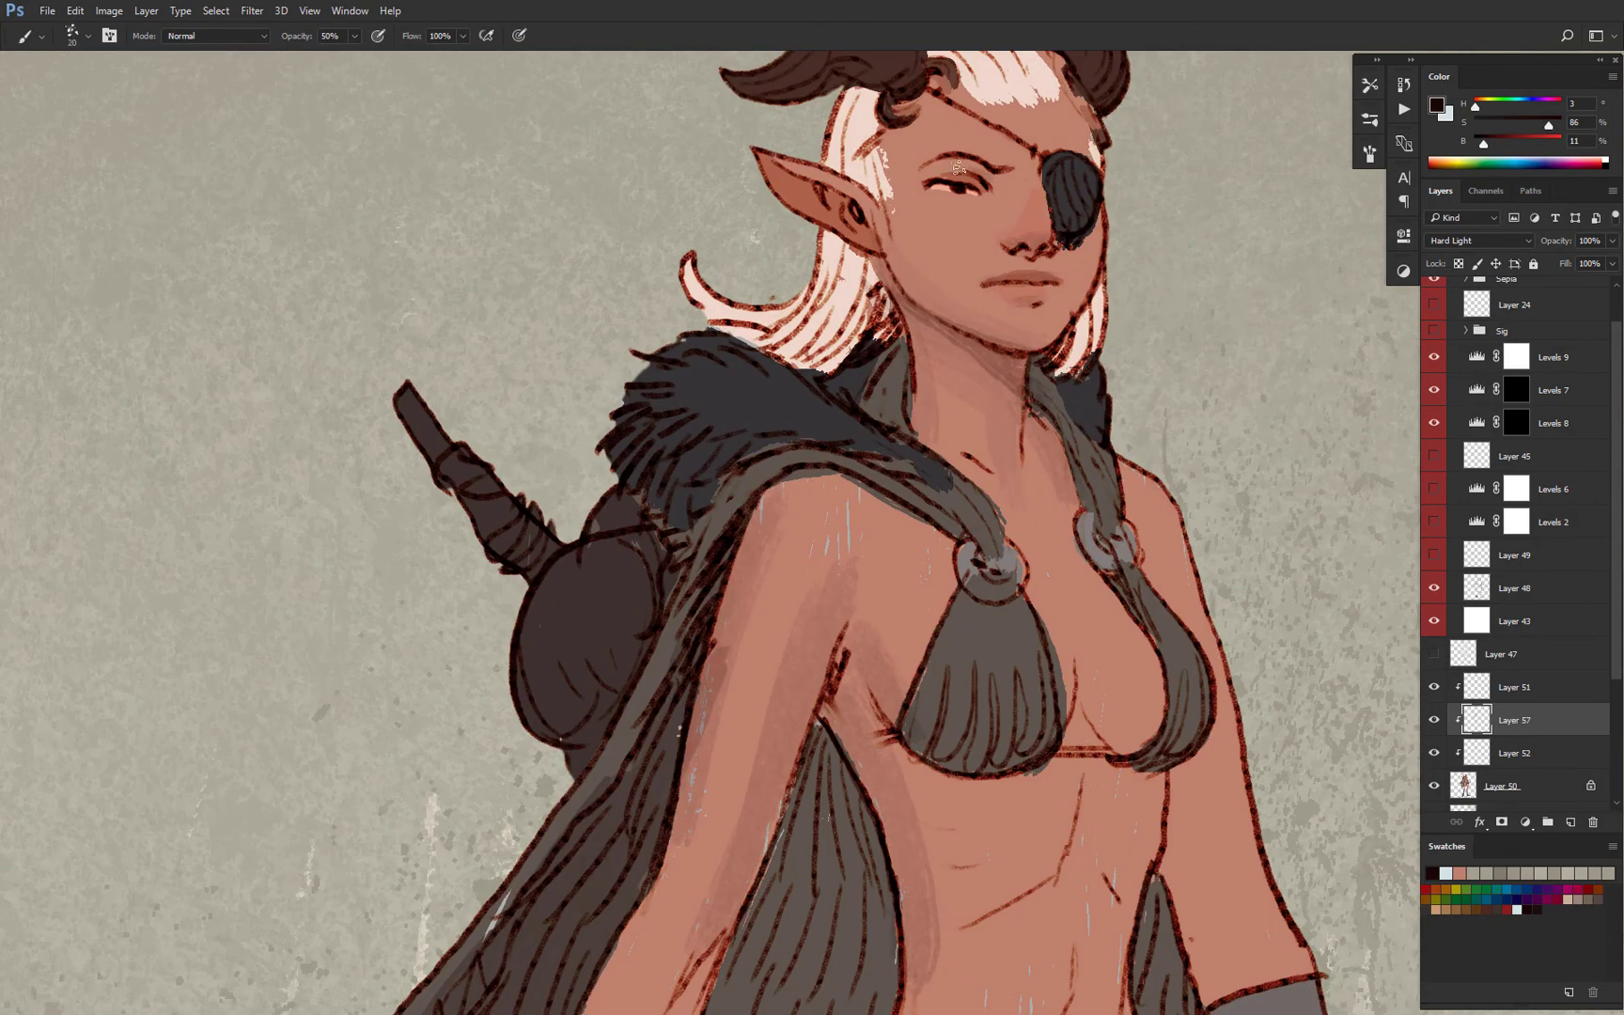
{"action": "scroll", "coordinate": [939, 225], "scroll_direction": "up", "scroll_amount": 2}
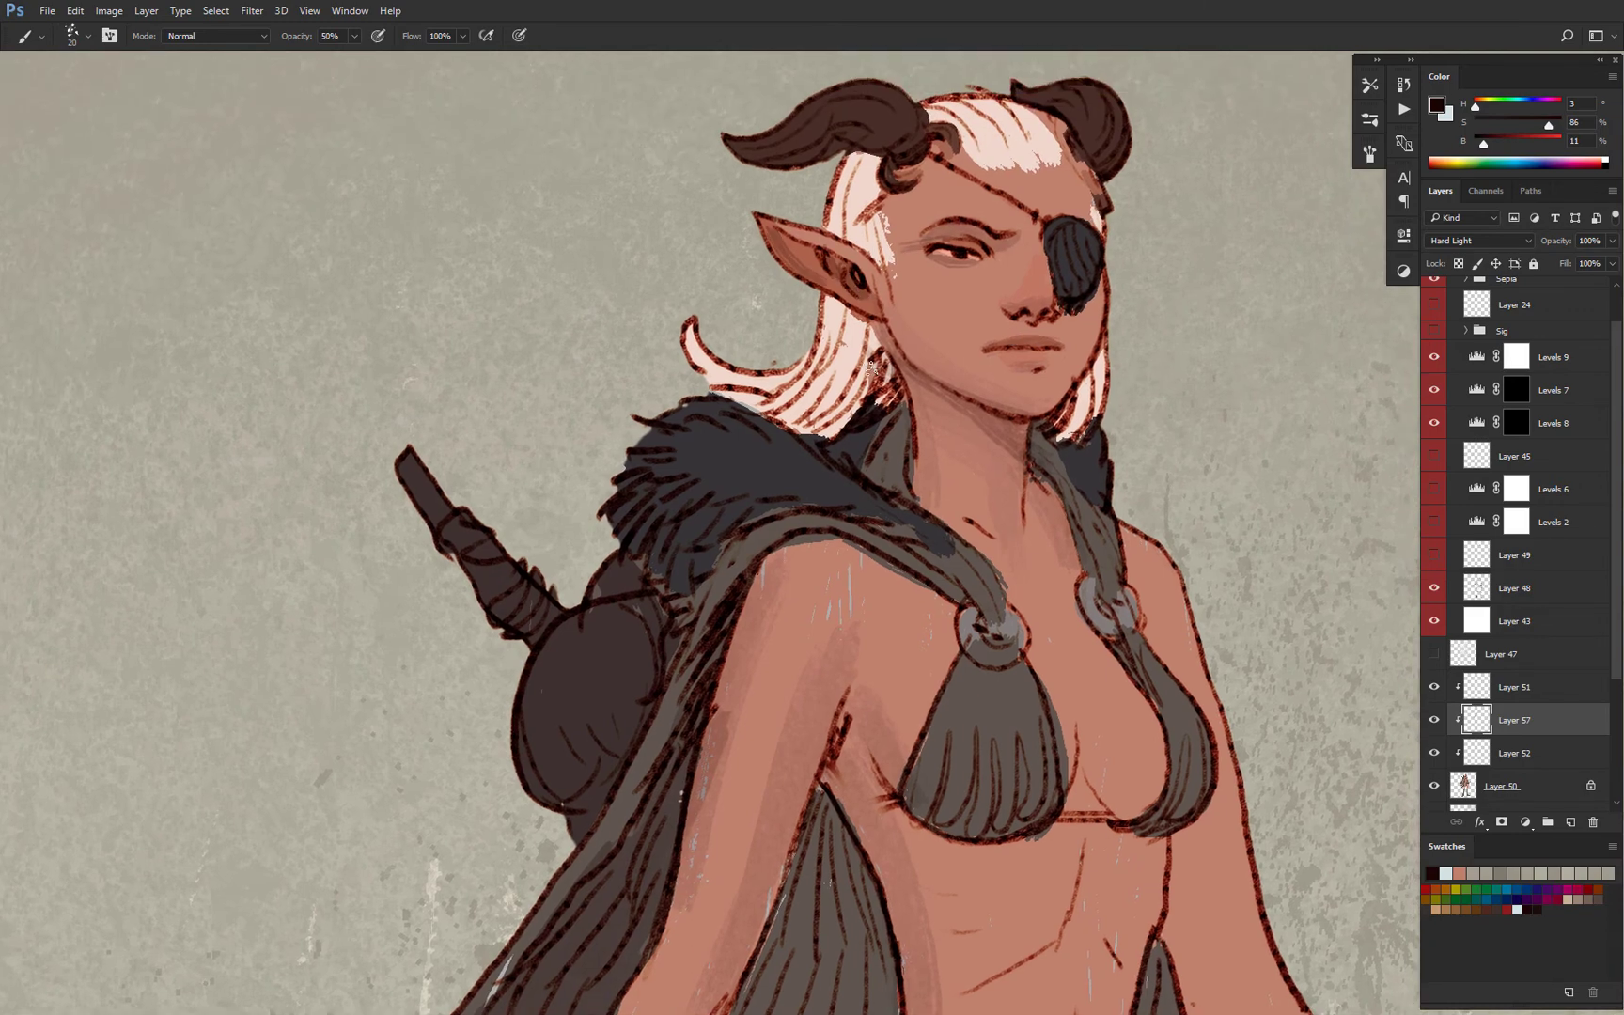
{"action": "left_click_drag", "start_coordinate": [853, 383], "coordinate": [787, 412]}
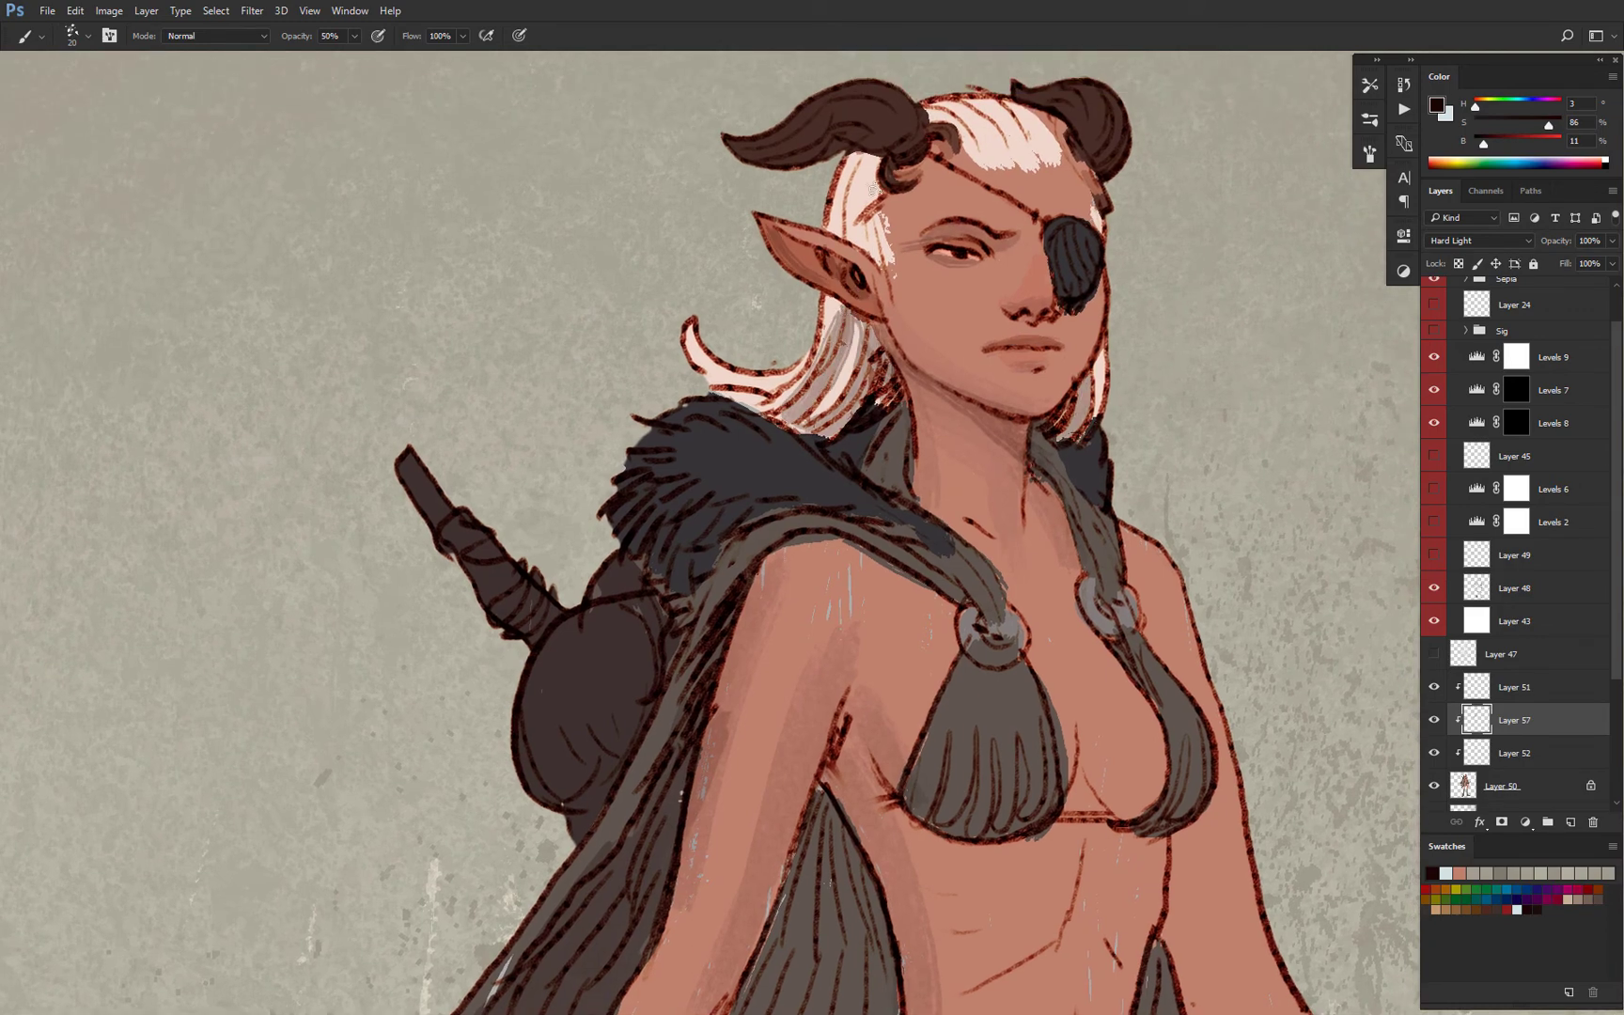
{"action": "scroll", "coordinate": [761, 380], "scroll_direction": "up", "scroll_amount": 2}
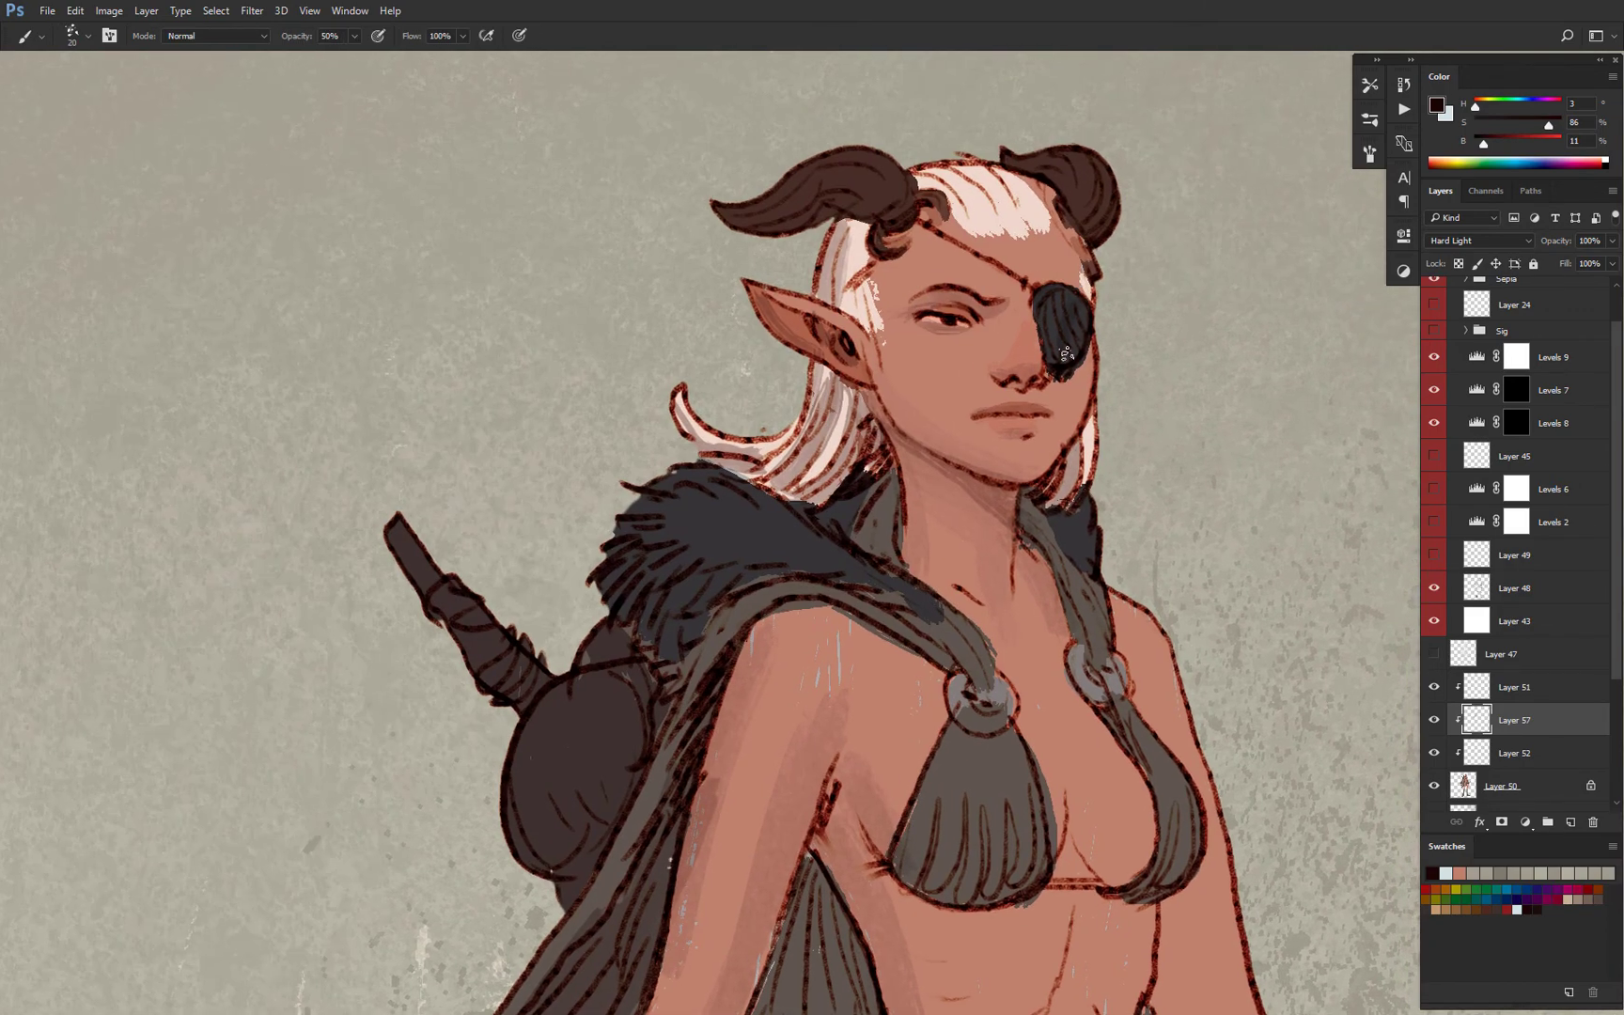
Shade the eye patch and its strap, erasing stray paint between strokes.
{"action": "key", "text": "e"}
{"action": "mouse_move", "coordinate": [1041, 224]}
{"action": "left_mouse_down"}
{"action": "mouse_move", "coordinate": [968, 222]}
{"action": "mouse_move", "coordinate": [1043, 233]}
{"action": "left_mouse_up"}
{"action": "key", "text": "b"}
{"action": "mouse_move", "coordinate": [1055, 316]}
{"action": "left_mouse_down"}
{"action": "mouse_move", "coordinate": [985, 312]}
{"action": "mouse_move", "coordinate": [1044, 249]}
{"action": "left_mouse_up"}
{"action": "key", "text": "e"}
{"action": "key", "text": "b"}
{"action": "scroll", "coordinate": [1008, 320], "scroll_direction": "down", "scroll_amount": 3}
{"action": "scroll", "coordinate": [1034, 340], "scroll_direction": "up", "scroll_amount": 3}
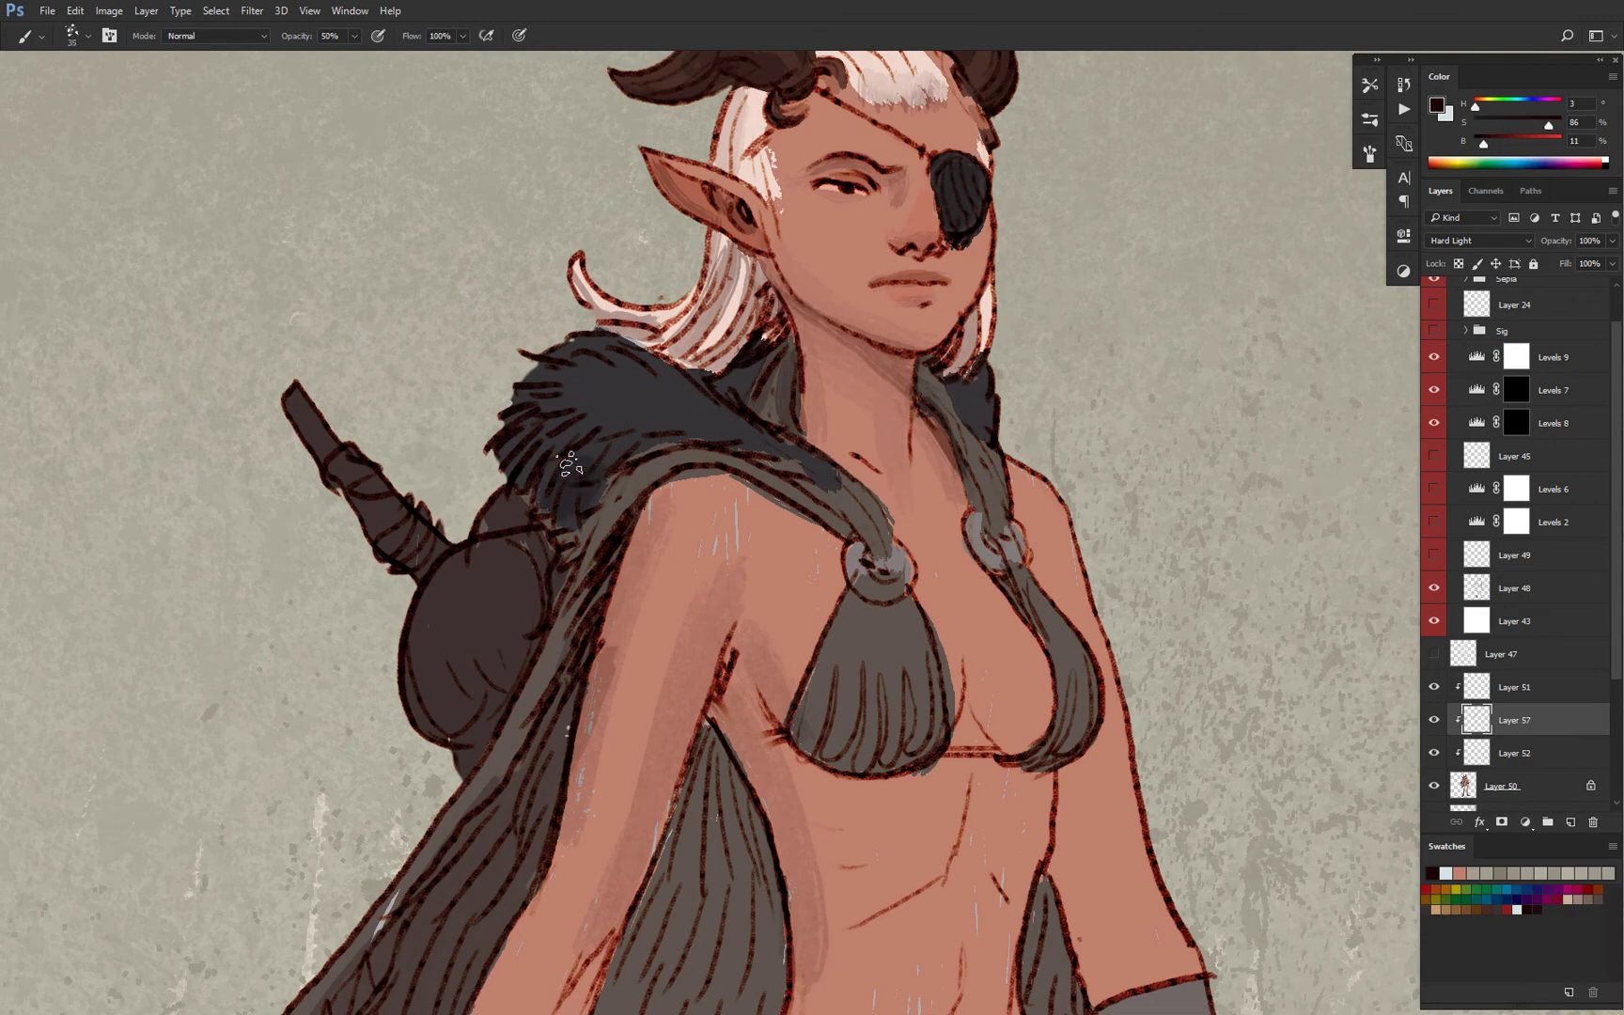
Darken the fur collar and the cape edge behind the sword arm.
{"action": "left_click_drag", "start_coordinate": [568, 464], "coordinate": [549, 487]}
{"action": "left_click_drag", "start_coordinate": [658, 490], "coordinate": [591, 671]}
{"action": "left_click_drag", "start_coordinate": [609, 578], "coordinate": [521, 775]}
{"action": "scroll", "coordinate": [620, 564], "scroll_direction": "down", "scroll_amount": 2}
{"action": "left_click_drag", "start_coordinate": [716, 535], "coordinate": [653, 709]}
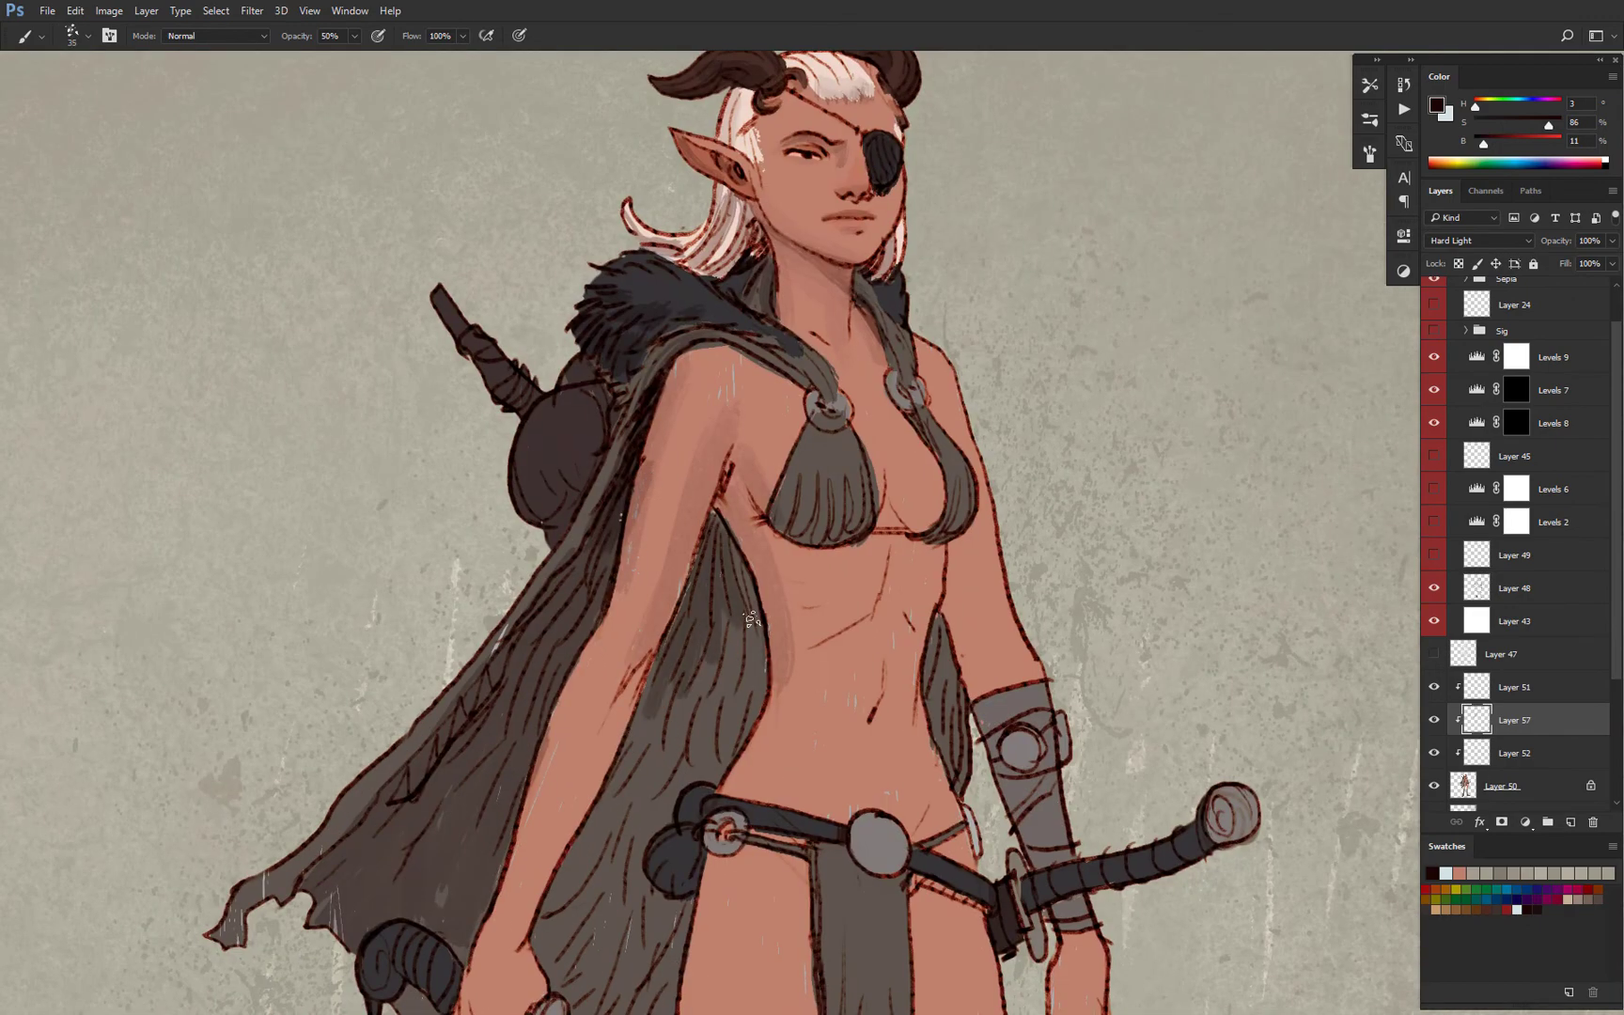
Shade the inner cape folds between the torso and sword arm and the cape's lower section.
{"action": "left_click_drag", "start_coordinate": [752, 618], "coordinate": [703, 750]}
{"action": "left_click_drag", "start_coordinate": [688, 653], "coordinate": [609, 801]}
{"action": "left_click_drag", "start_coordinate": [759, 678], "coordinate": [641, 806]}
{"action": "left_click_drag", "start_coordinate": [620, 805], "coordinate": [556, 894]}
{"action": "left_click_drag", "start_coordinate": [667, 794], "coordinate": [559, 900]}
{"action": "left_click_drag", "start_coordinate": [608, 835], "coordinate": [652, 587]}
{"action": "mouse_move", "coordinate": [722, 653]}
{"action": "left_mouse_down"}
{"action": "mouse_move", "coordinate": [714, 753]}
{"action": "mouse_move", "coordinate": [622, 795]}
{"action": "left_mouse_up"}
{"action": "mouse_move", "coordinate": [518, 857]}
{"action": "left_mouse_down"}
{"action": "mouse_move", "coordinate": [454, 809]}
{"action": "mouse_move", "coordinate": [427, 891]}
{"action": "left_mouse_up"}
{"action": "left_click_drag", "start_coordinate": [504, 789], "coordinate": [526, 848]}
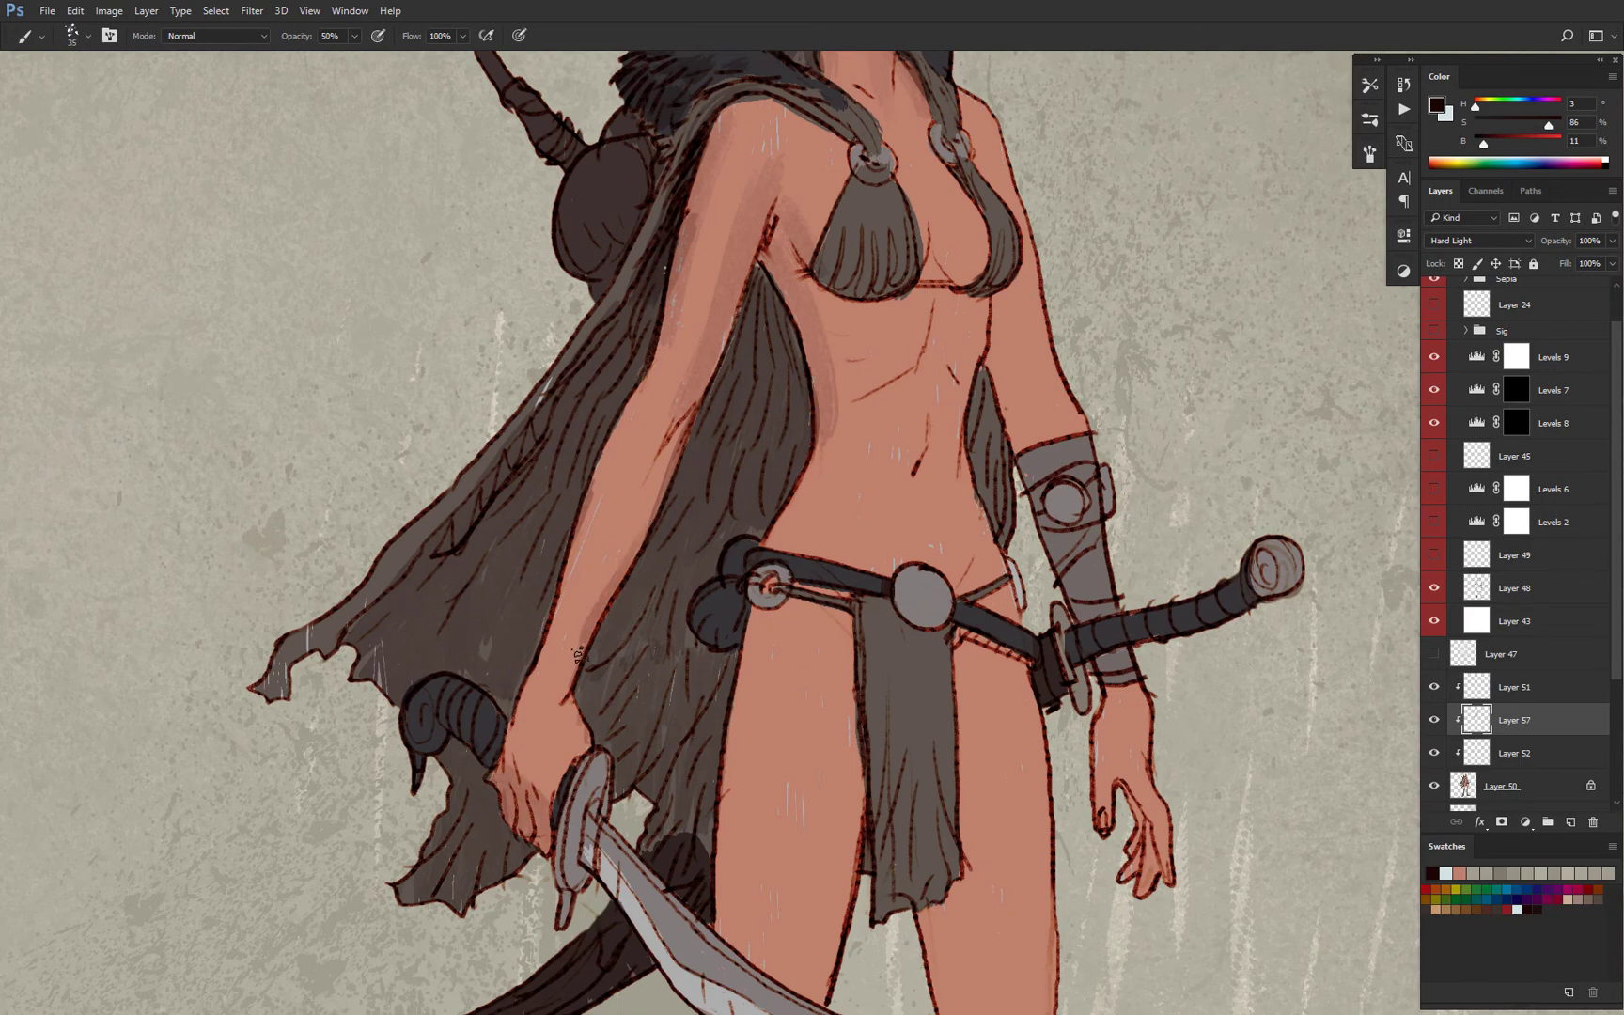
Deepen the cape shadow beside the hip and shade along the sword arm's forearm.
{"action": "left_click_drag", "start_coordinate": [705, 571], "coordinate": [698, 636]}
{"action": "mouse_move", "coordinate": [692, 459]}
{"action": "left_mouse_down"}
{"action": "mouse_move", "coordinate": [646, 529]}
{"action": "mouse_move", "coordinate": [683, 593]}
{"action": "left_mouse_up"}
{"action": "left_click", "coordinate": [716, 526], "text": "alt"}
{"action": "left_click_drag", "start_coordinate": [718, 529], "coordinate": [740, 544]}
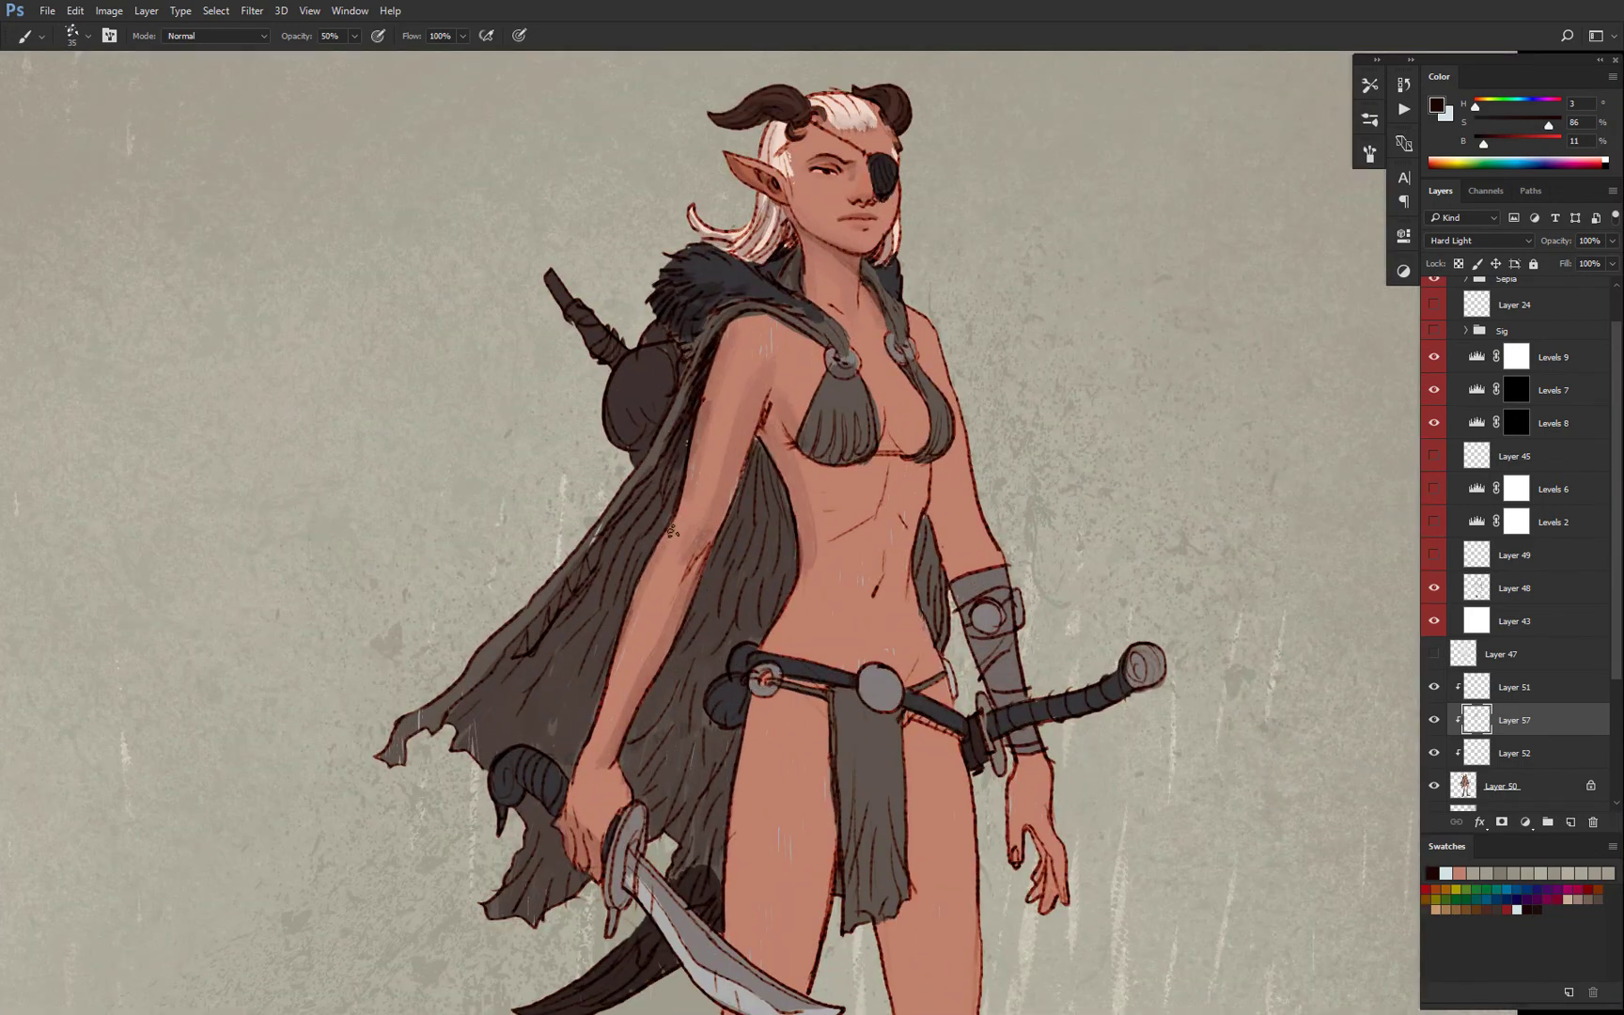
{"action": "left_click_drag", "start_coordinate": [635, 612], "coordinate": [579, 766]}
{"action": "left_click", "coordinate": [742, 592], "text": "alt"}
{"action": "left_click", "coordinate": [742, 592], "text": "ctrl+space"}
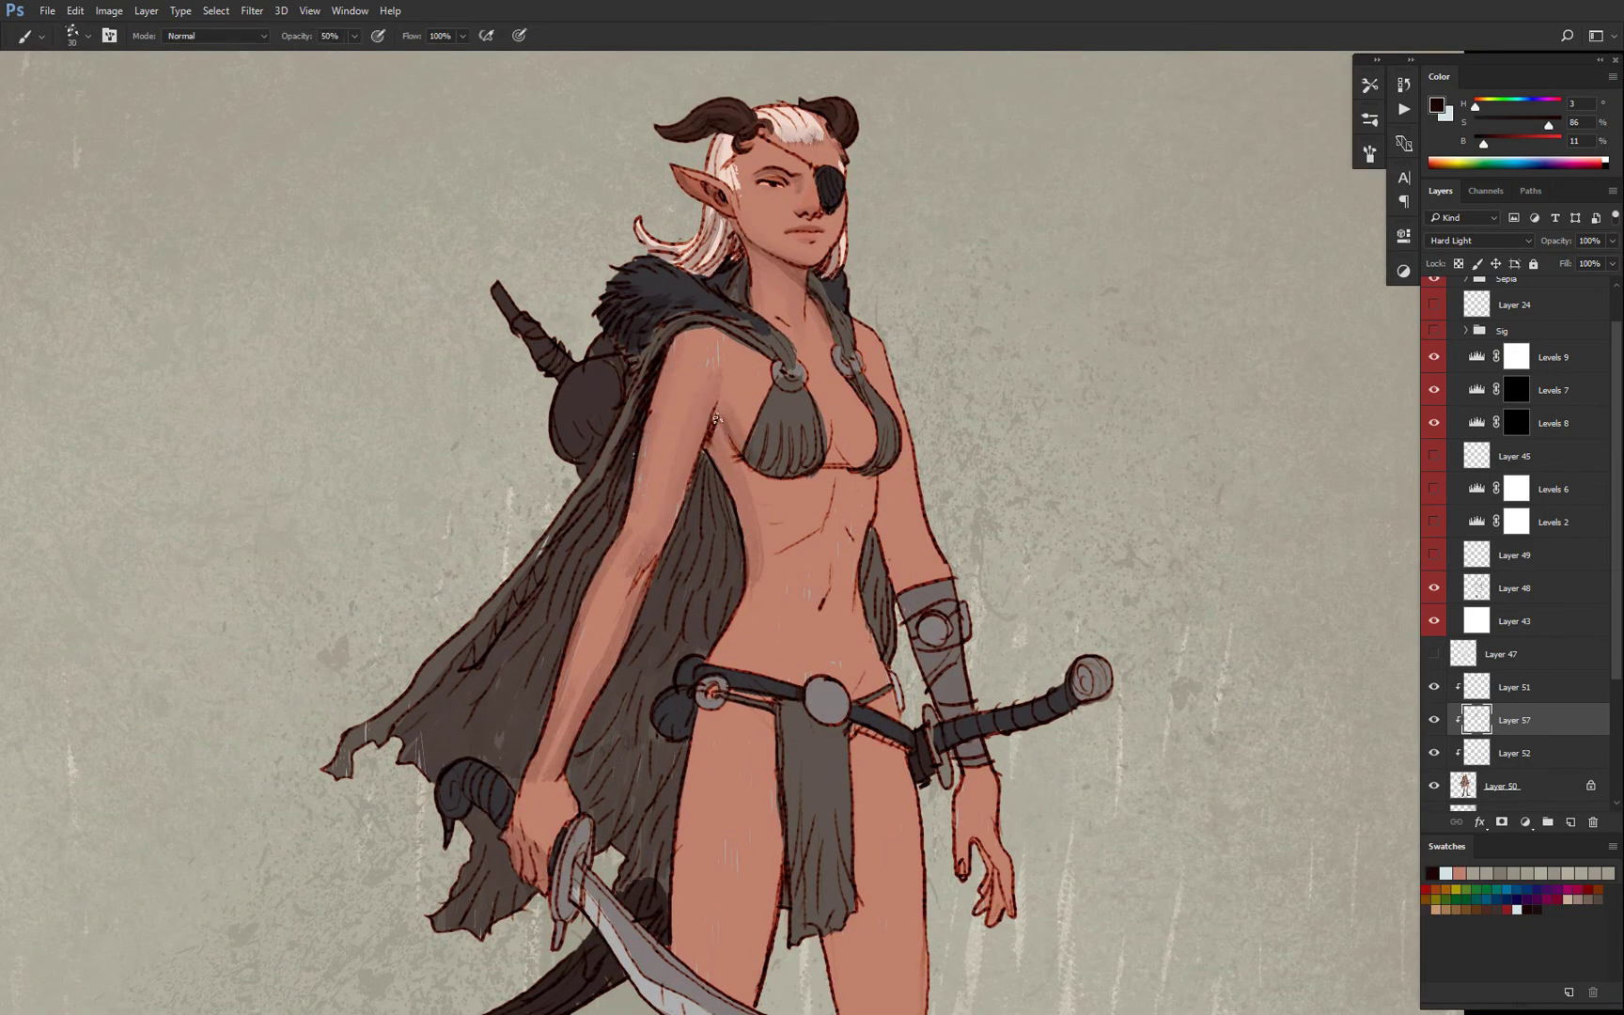
Shade the shoulder, armpit and chest top with a 30 px brush.
{"action": "left_click_drag", "start_coordinate": [739, 421], "coordinate": [725, 399]}
{"action": "left_click_drag", "start_coordinate": [819, 437], "coordinate": [817, 436]}
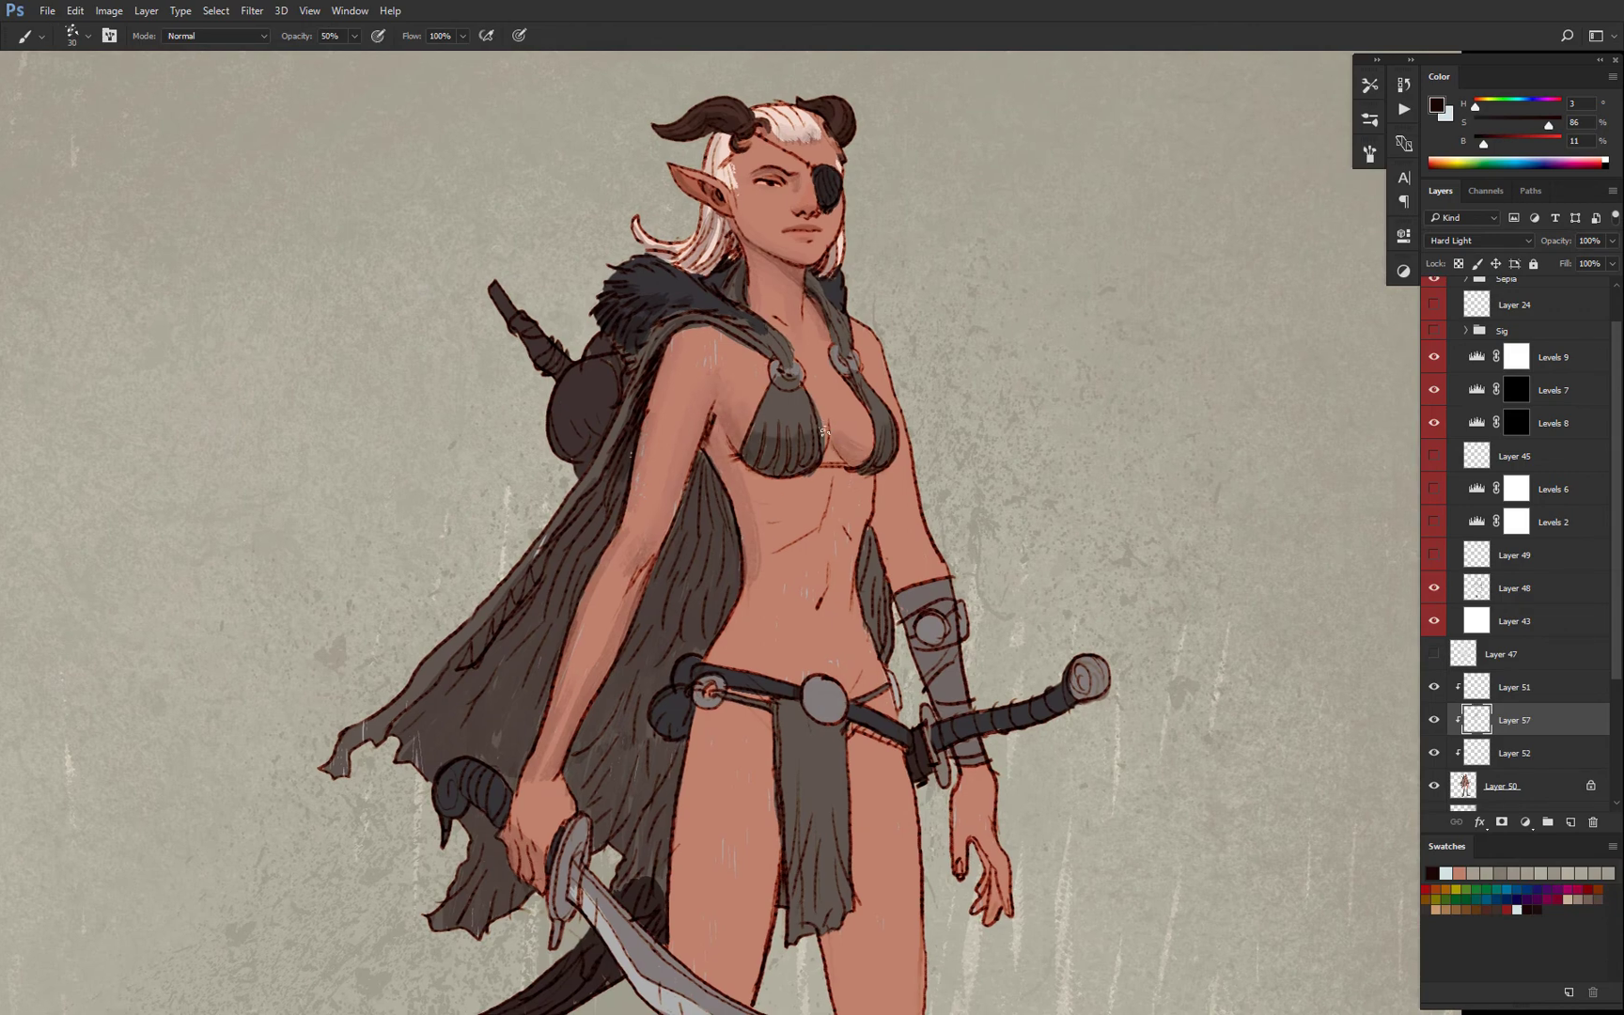
{"action": "left_click_drag", "start_coordinate": [735, 352], "coordinate": [719, 389]}
{"action": "left_click", "coordinate": [718, 512], "text": "alt"}
{"action": "left_click", "coordinate": [722, 456], "text": "ctrl"}
{"action": "left_click_drag", "start_coordinate": [783, 438], "coordinate": [787, 466]}
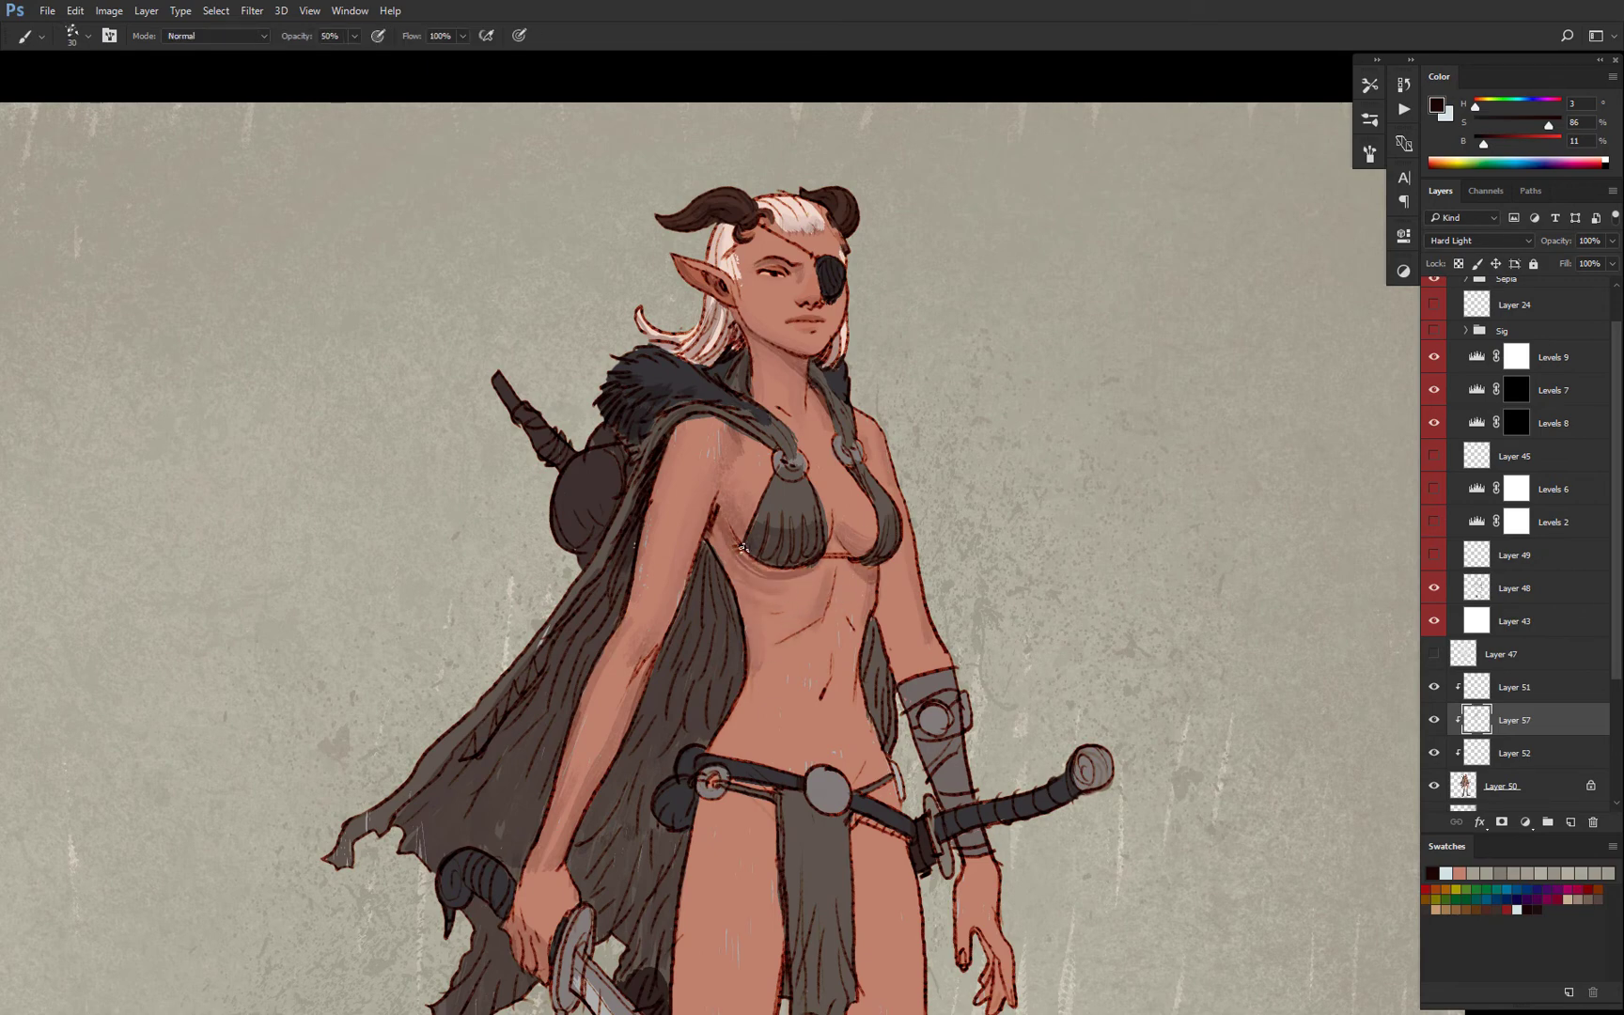
Shade below the chest and along the ribs and sword-arm side of the torso.
{"action": "scroll", "coordinate": [757, 598], "scroll_direction": "down", "scroll_amount": 3}
{"action": "scroll", "coordinate": [737, 582], "scroll_direction": "up", "scroll_amount": 4}
{"action": "mouse_move", "coordinate": [799, 498]}
{"action": "left_mouse_down"}
{"action": "mouse_move", "coordinate": [784, 545]}
{"action": "mouse_move", "coordinate": [806, 485]}
{"action": "mouse_move", "coordinate": [708, 682]}
{"action": "left_mouse_up"}
{"action": "scroll", "coordinate": [808, 535], "scroll_direction": "down", "scroll_amount": 4}
{"action": "scroll", "coordinate": [813, 536], "scroll_direction": "up", "scroll_amount": 4}
{"action": "key", "text": "e"}
{"action": "scroll", "coordinate": [808, 583], "scroll_direction": "down", "scroll_amount": 4}
{"action": "scroll", "coordinate": [874, 564], "scroll_direction": "up", "scroll_amount": 4}
{"action": "key", "text": "b"}
{"action": "left_click_drag", "start_coordinate": [739, 599], "coordinate": [701, 697]}
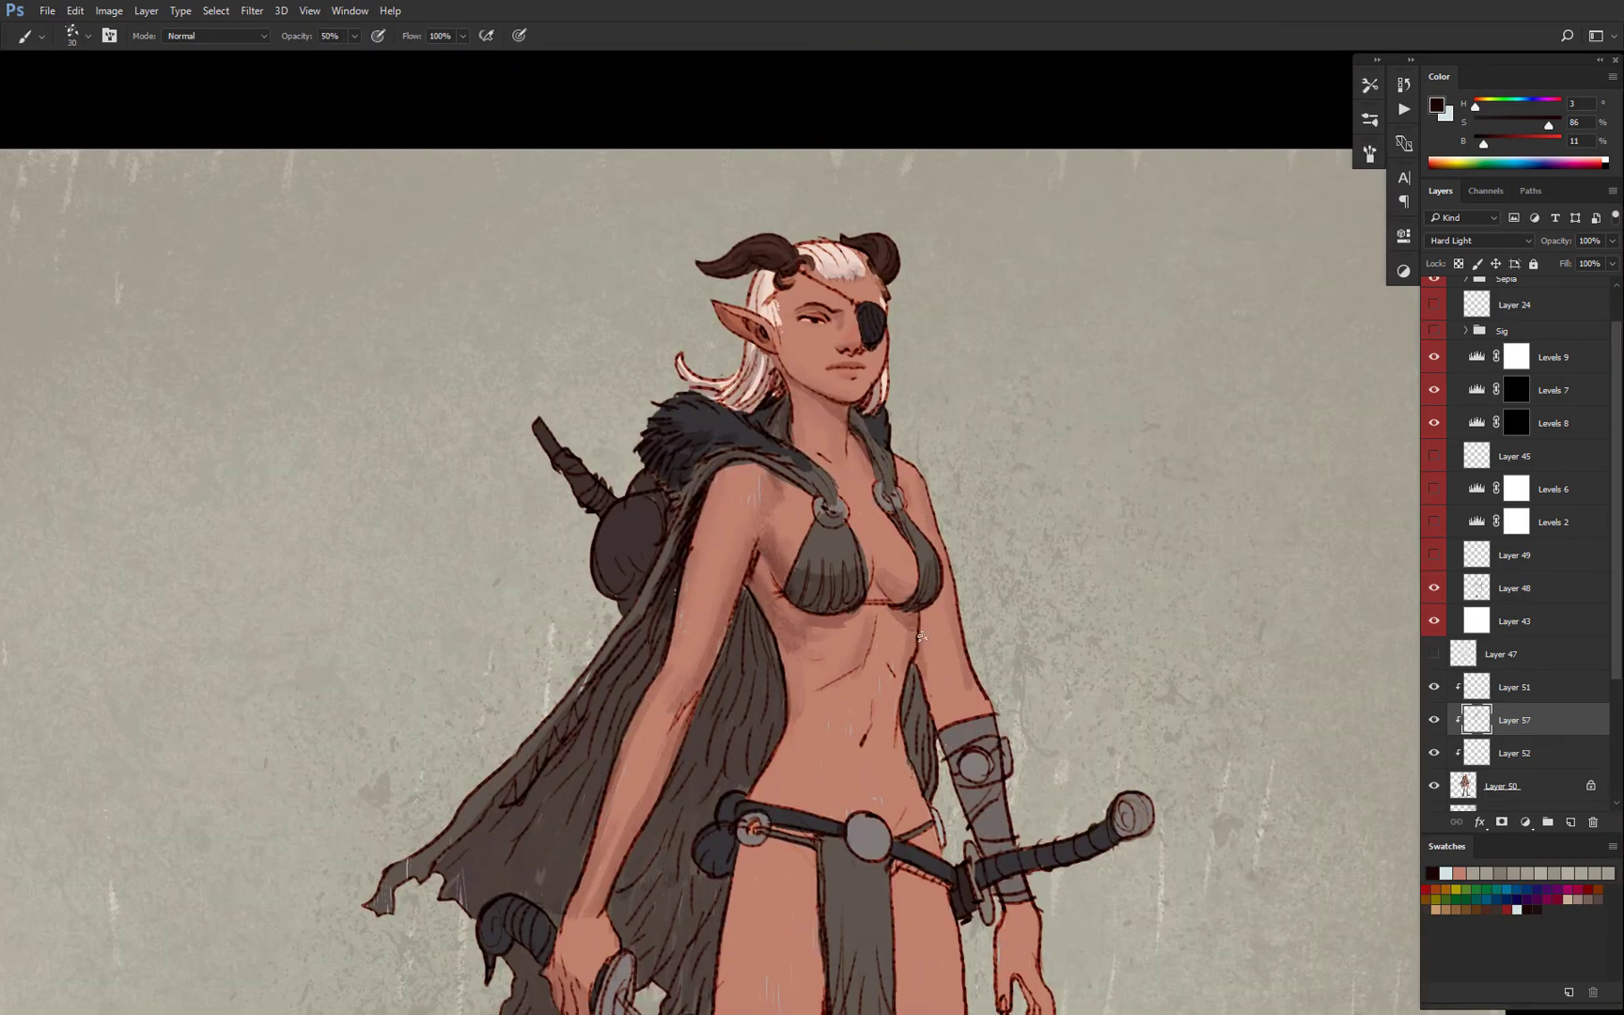
Add shadows to the far side of the torso and far arm, adjusting the brush size while shading.
{"action": "left_click_drag", "start_coordinate": [917, 669], "coordinate": [922, 747]}
{"action": "left_click_drag", "start_coordinate": [909, 674], "coordinate": [926, 752]}
{"action": "key", "text": "ctrl+minus"}
{"action": "mouse_move", "coordinate": [755, 599]}
{"action": "left_mouse_down"}
{"action": "mouse_move", "coordinate": [873, 489]}
{"action": "mouse_move", "coordinate": [893, 573]}
{"action": "mouse_move", "coordinate": [833, 671]}
{"action": "left_mouse_up"}
{"action": "key", "text": "bracketright"}
{"action": "key", "text": "bracketright"}
{"action": "key", "text": "bracketright"}
{"action": "key", "text": "bracketleft"}
{"action": "scroll", "coordinate": [921, 419], "scroll_direction": "up", "scroll_amount": 3}
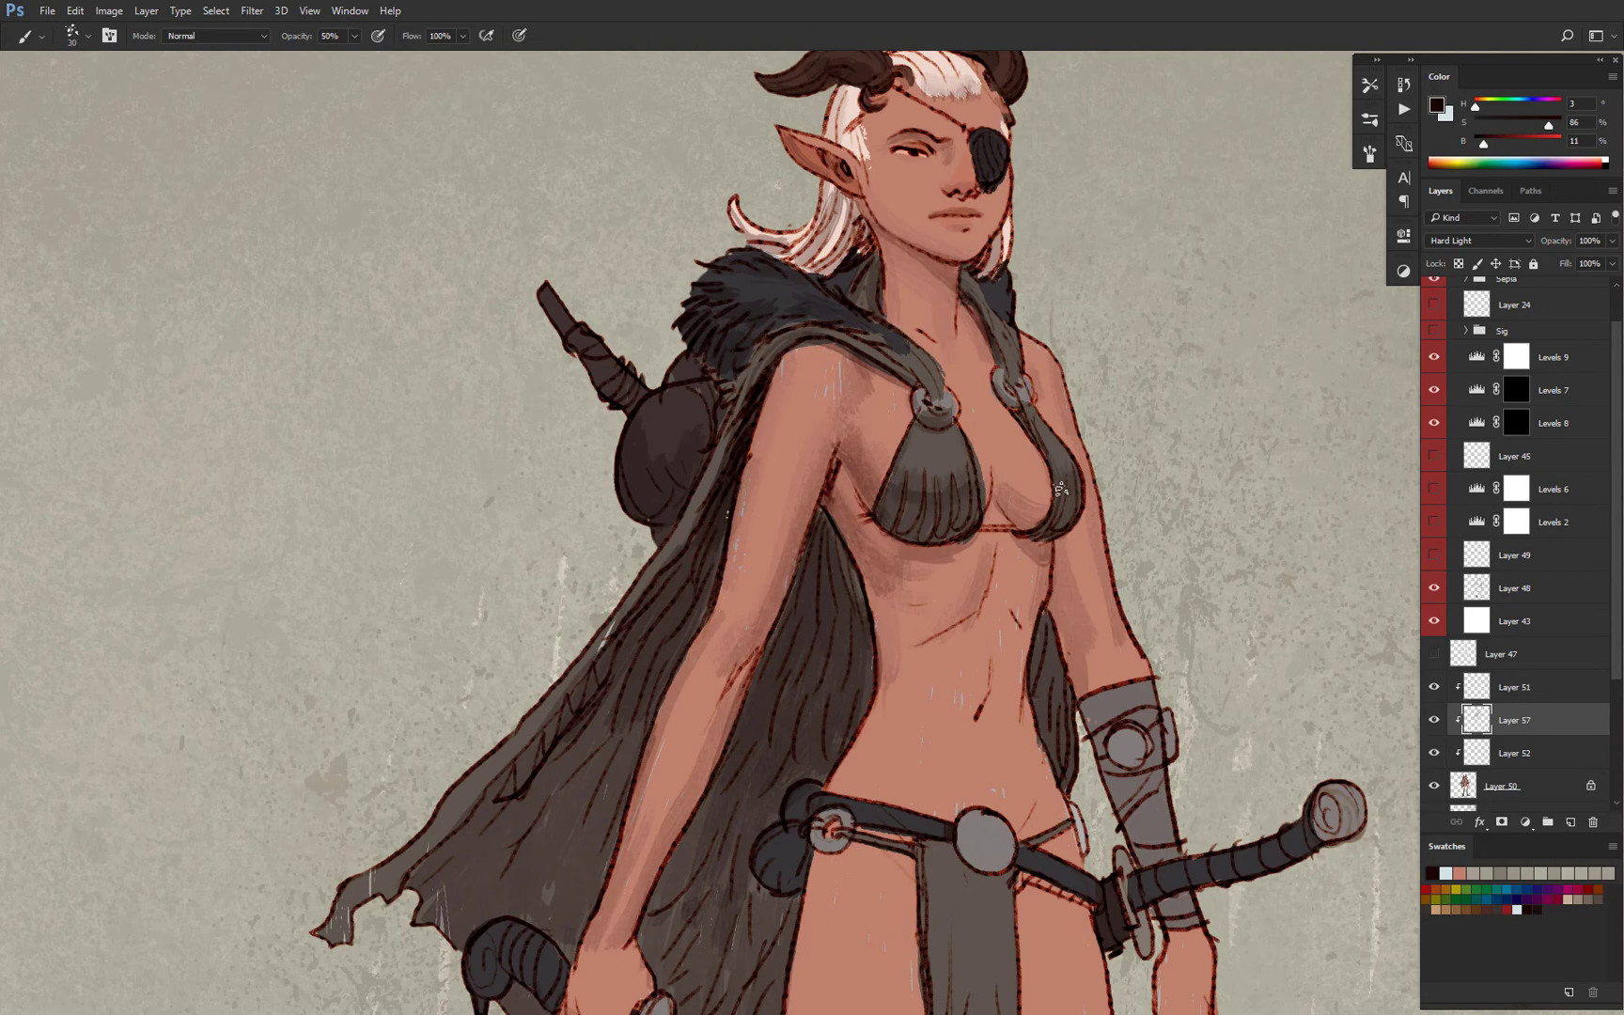
Shade the far edge of the waist and darken the forearm bracer.
{"action": "scroll", "coordinate": [988, 520], "scroll_direction": "down", "scroll_amount": 6}
{"action": "scroll", "coordinate": [996, 507], "scroll_direction": "up", "scroll_amount": 5}
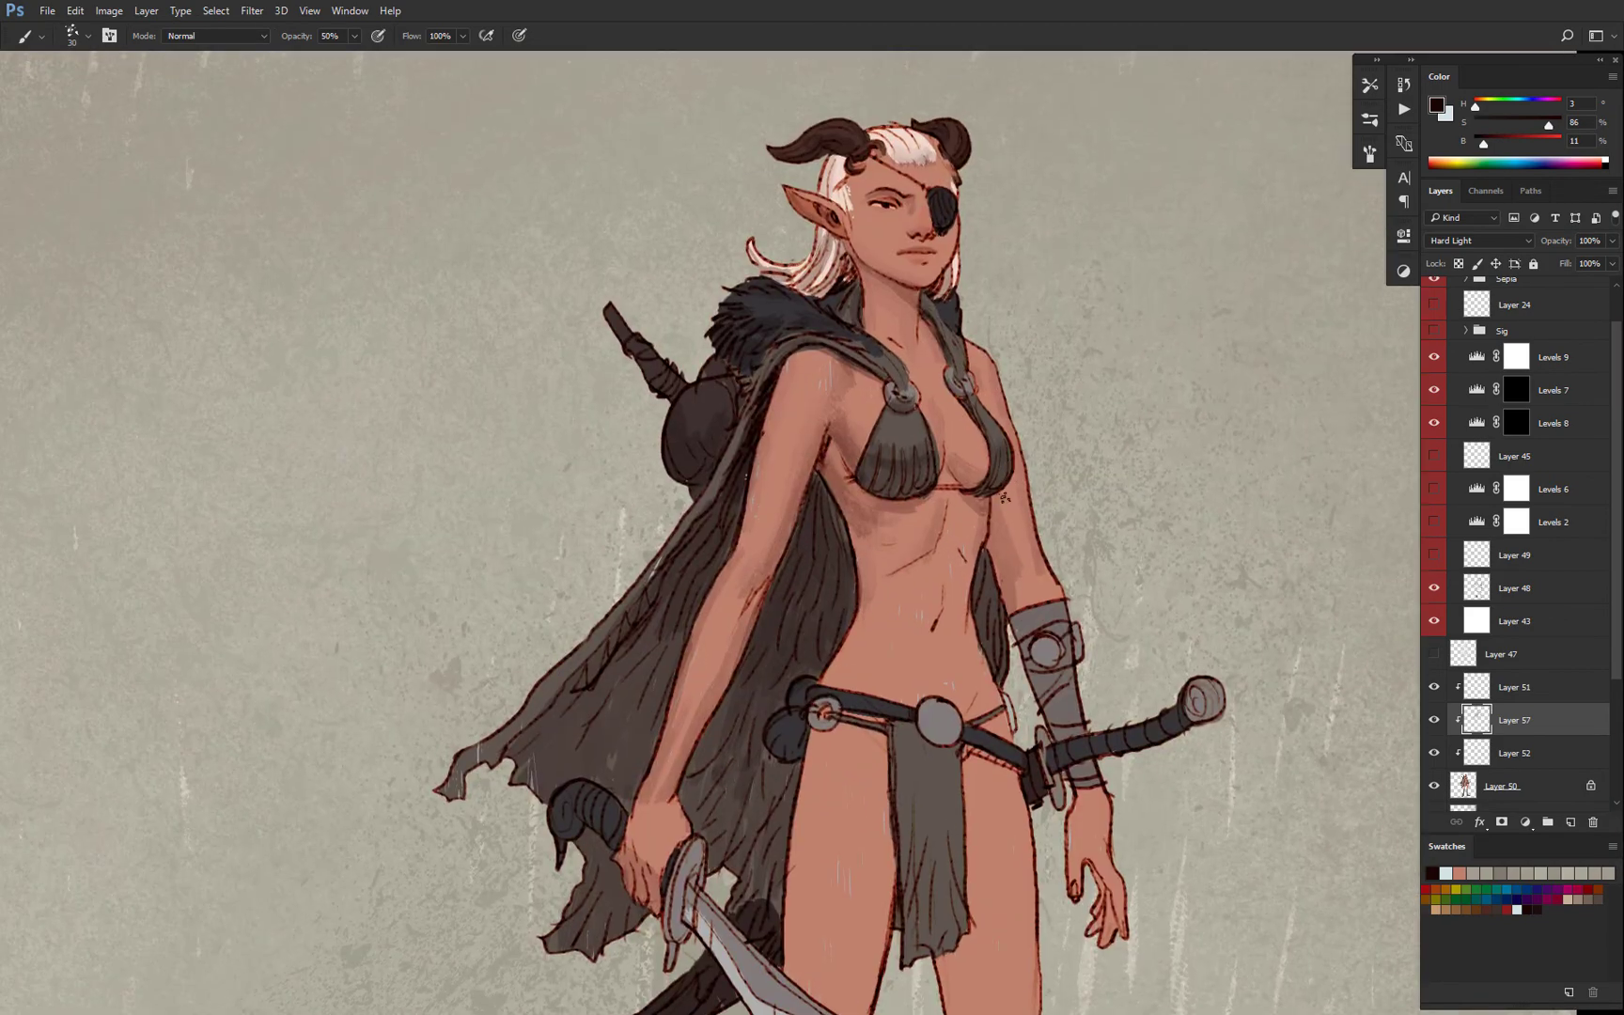
{"action": "left_click_drag", "start_coordinate": [981, 559], "coordinate": [979, 648]}
{"action": "left_click_drag", "start_coordinate": [1071, 640], "coordinate": [1053, 729]}
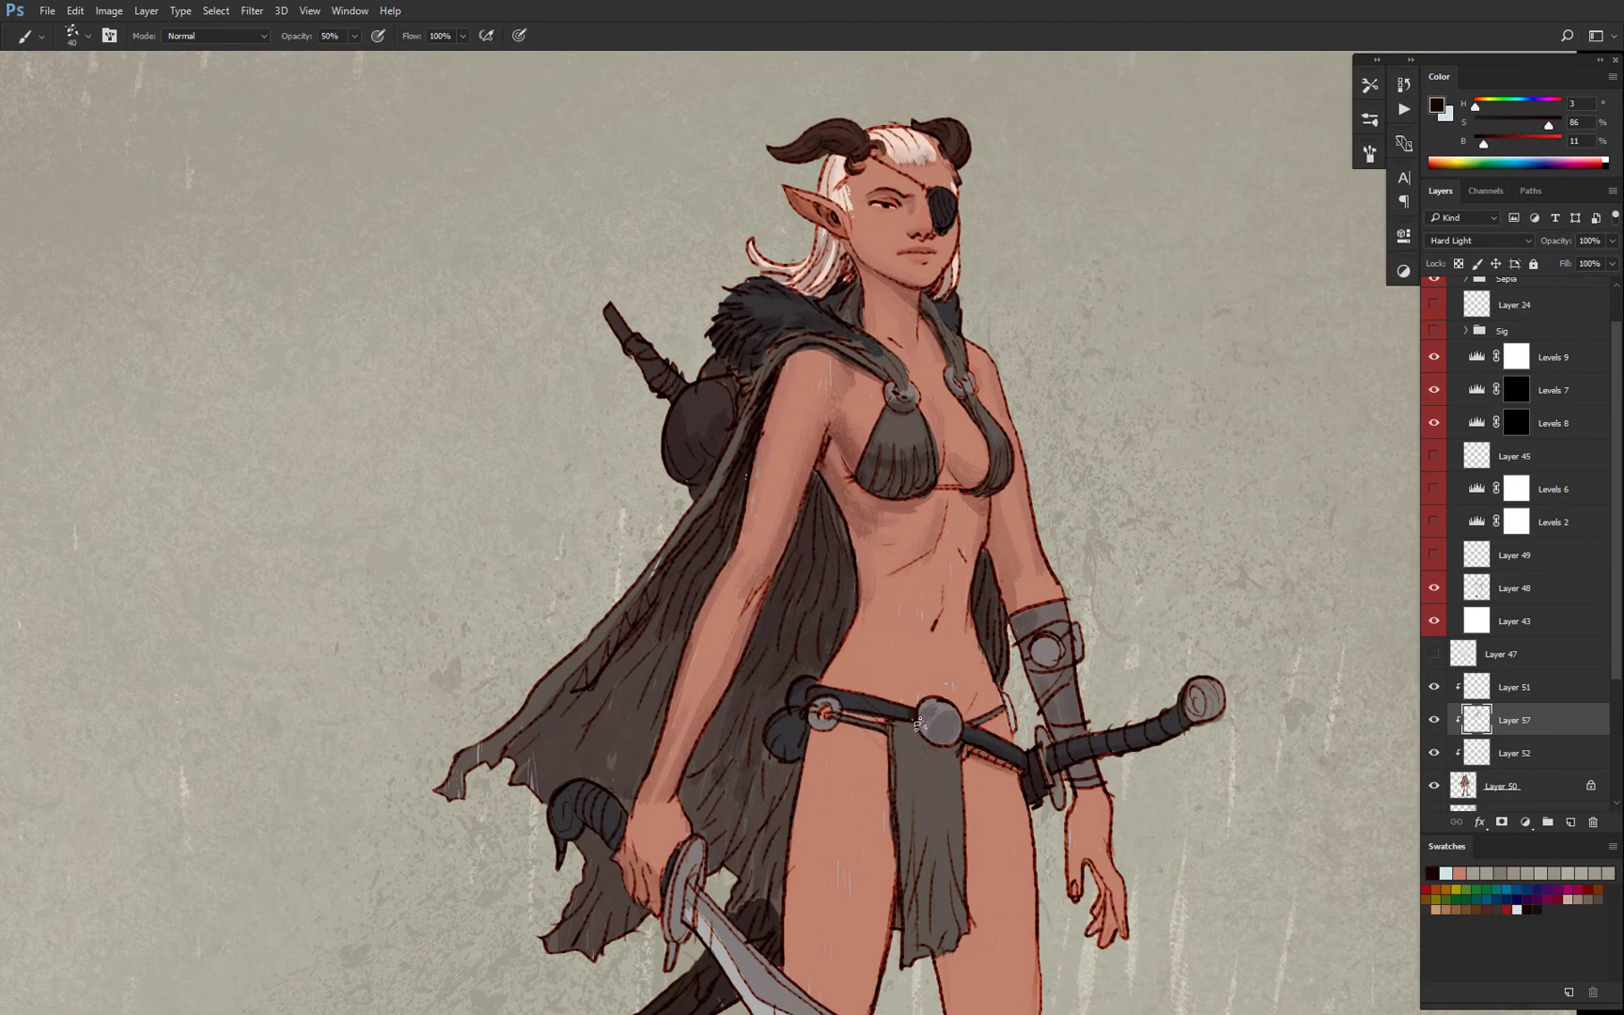
Darken the cape behind the sword arm, enlarging the brush to 60 px for the broad folds.
{"action": "mouse_move", "coordinate": [735, 686]}
{"action": "left_mouse_down"}
{"action": "mouse_move", "coordinate": [699, 766]}
{"action": "mouse_move", "coordinate": [725, 845]}
{"action": "left_mouse_up"}
{"action": "left_click_drag", "start_coordinate": [778, 778], "coordinate": [757, 874]}
{"action": "left_click_drag", "start_coordinate": [827, 485], "coordinate": [846, 554]}
{"action": "scroll", "coordinate": [892, 575], "scroll_direction": "down", "scroll_amount": 5}
{"action": "scroll", "coordinate": [888, 568], "scroll_direction": "up", "scroll_amount": 5}
{"action": "key", "text": "bracketright"}
{"action": "key", "text": "bracketright"}
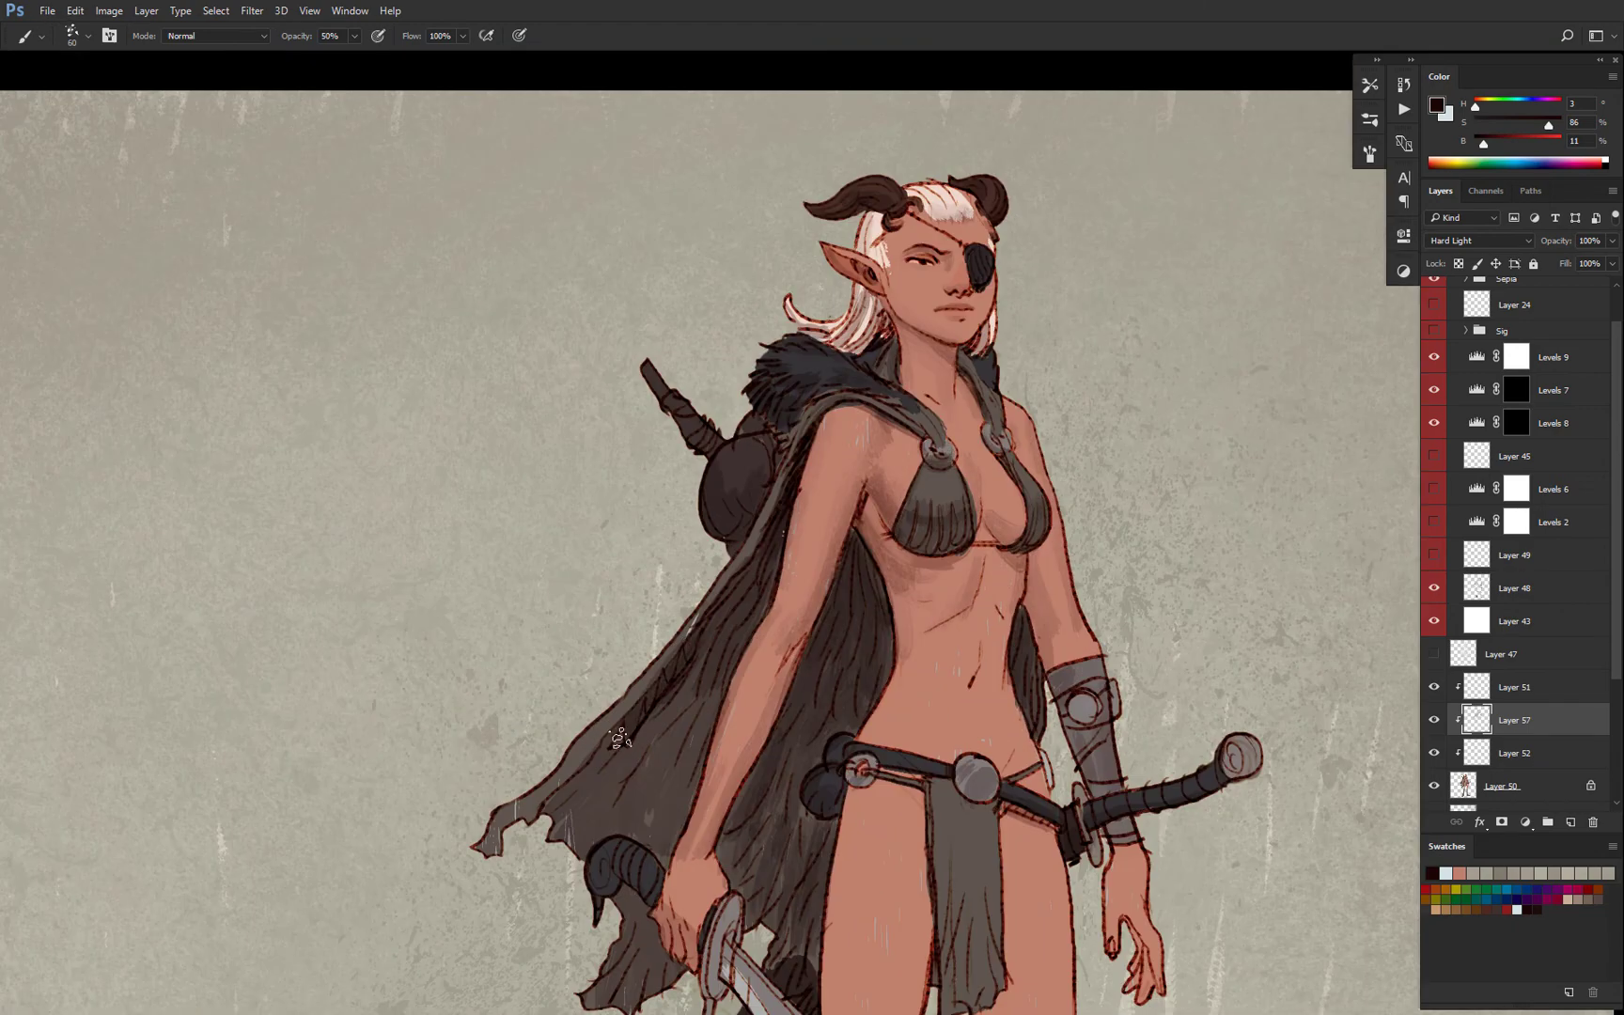
{"action": "scroll", "coordinate": [619, 737], "scroll_direction": "down", "scroll_amount": 6}
{"action": "scroll", "coordinate": [879, 618], "scroll_direction": "up", "scroll_amount": 6}
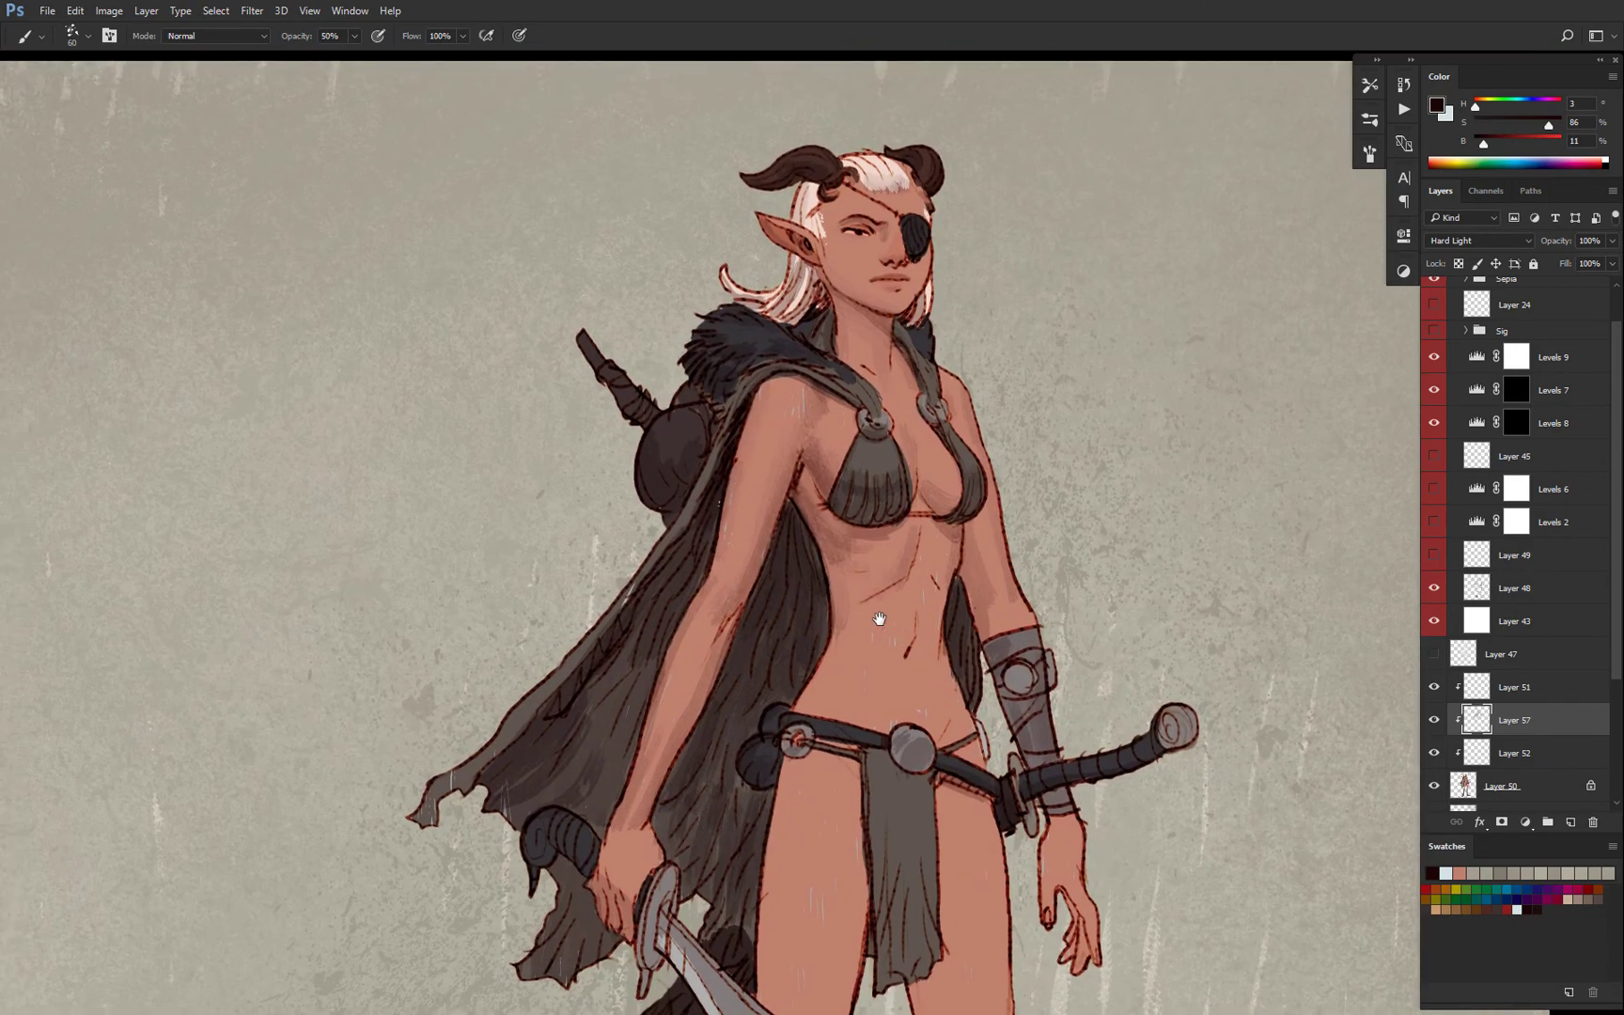
Shade the thigh behind the curved blade and the loincloth, erasing part of the thigh shadow.
{"action": "left_click_drag", "start_coordinate": [880, 618], "coordinate": [775, 323]}
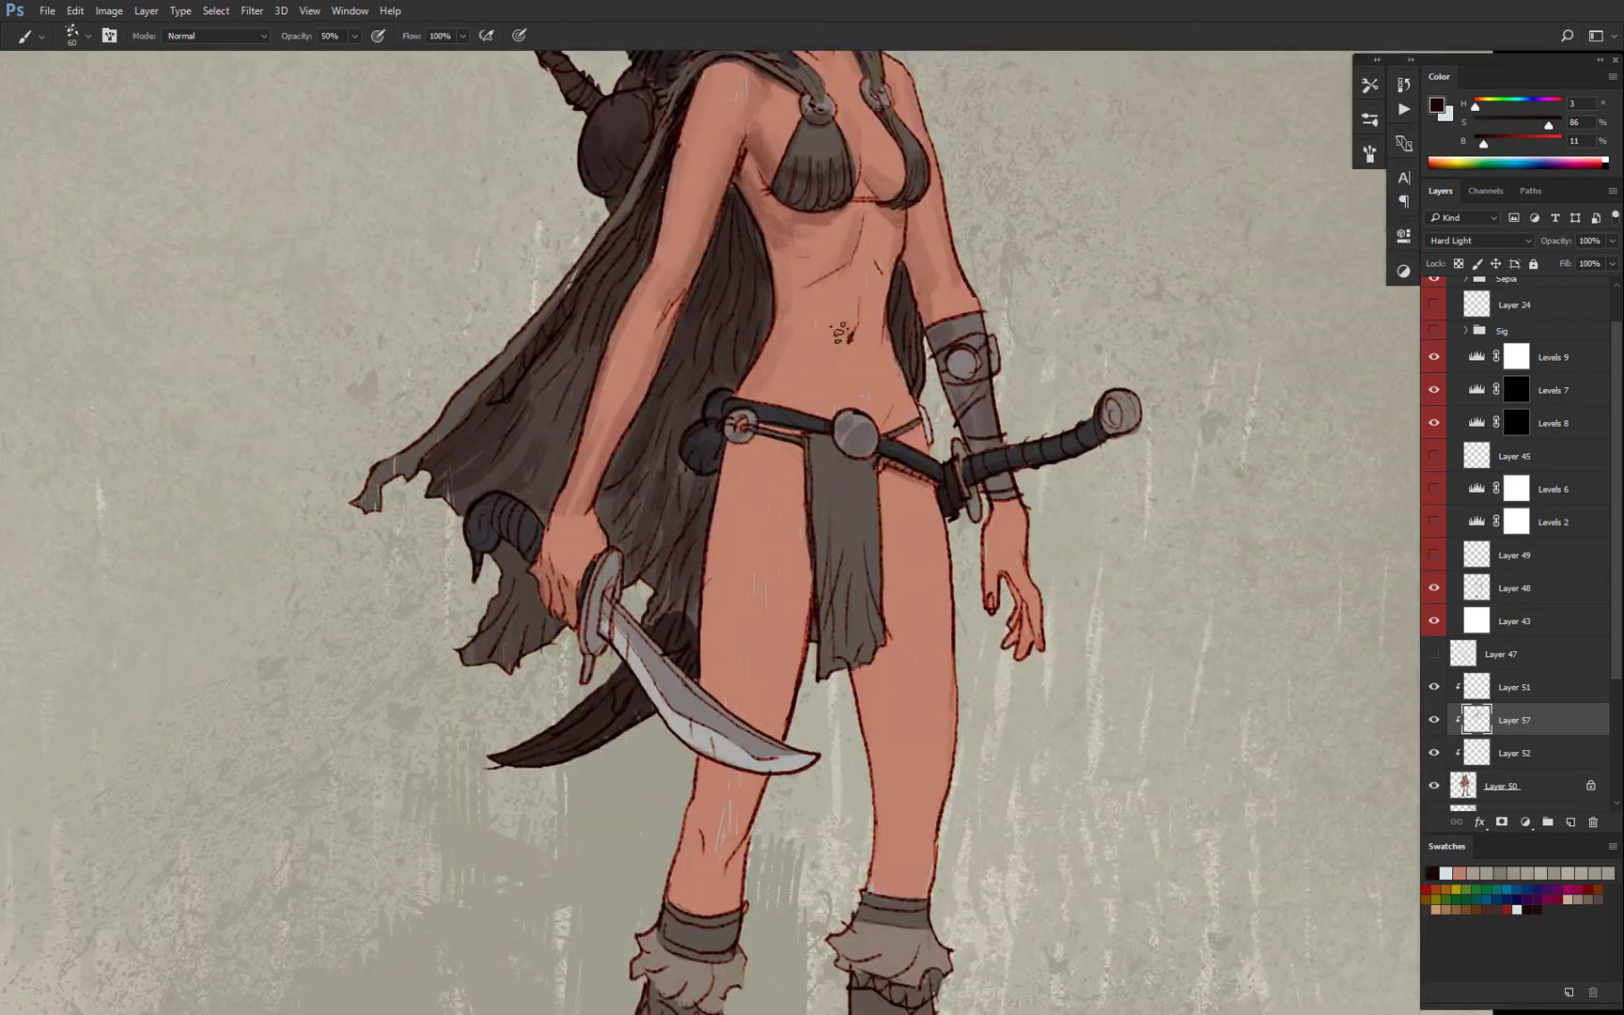
{"action": "mouse_move", "coordinate": [729, 470]}
{"action": "left_mouse_down"}
{"action": "mouse_move", "coordinate": [718, 689]}
{"action": "mouse_move", "coordinate": [732, 675]}
{"action": "left_mouse_up"}
{"action": "left_click_drag", "start_coordinate": [798, 564], "coordinate": [782, 728]}
{"action": "key", "text": "e"}
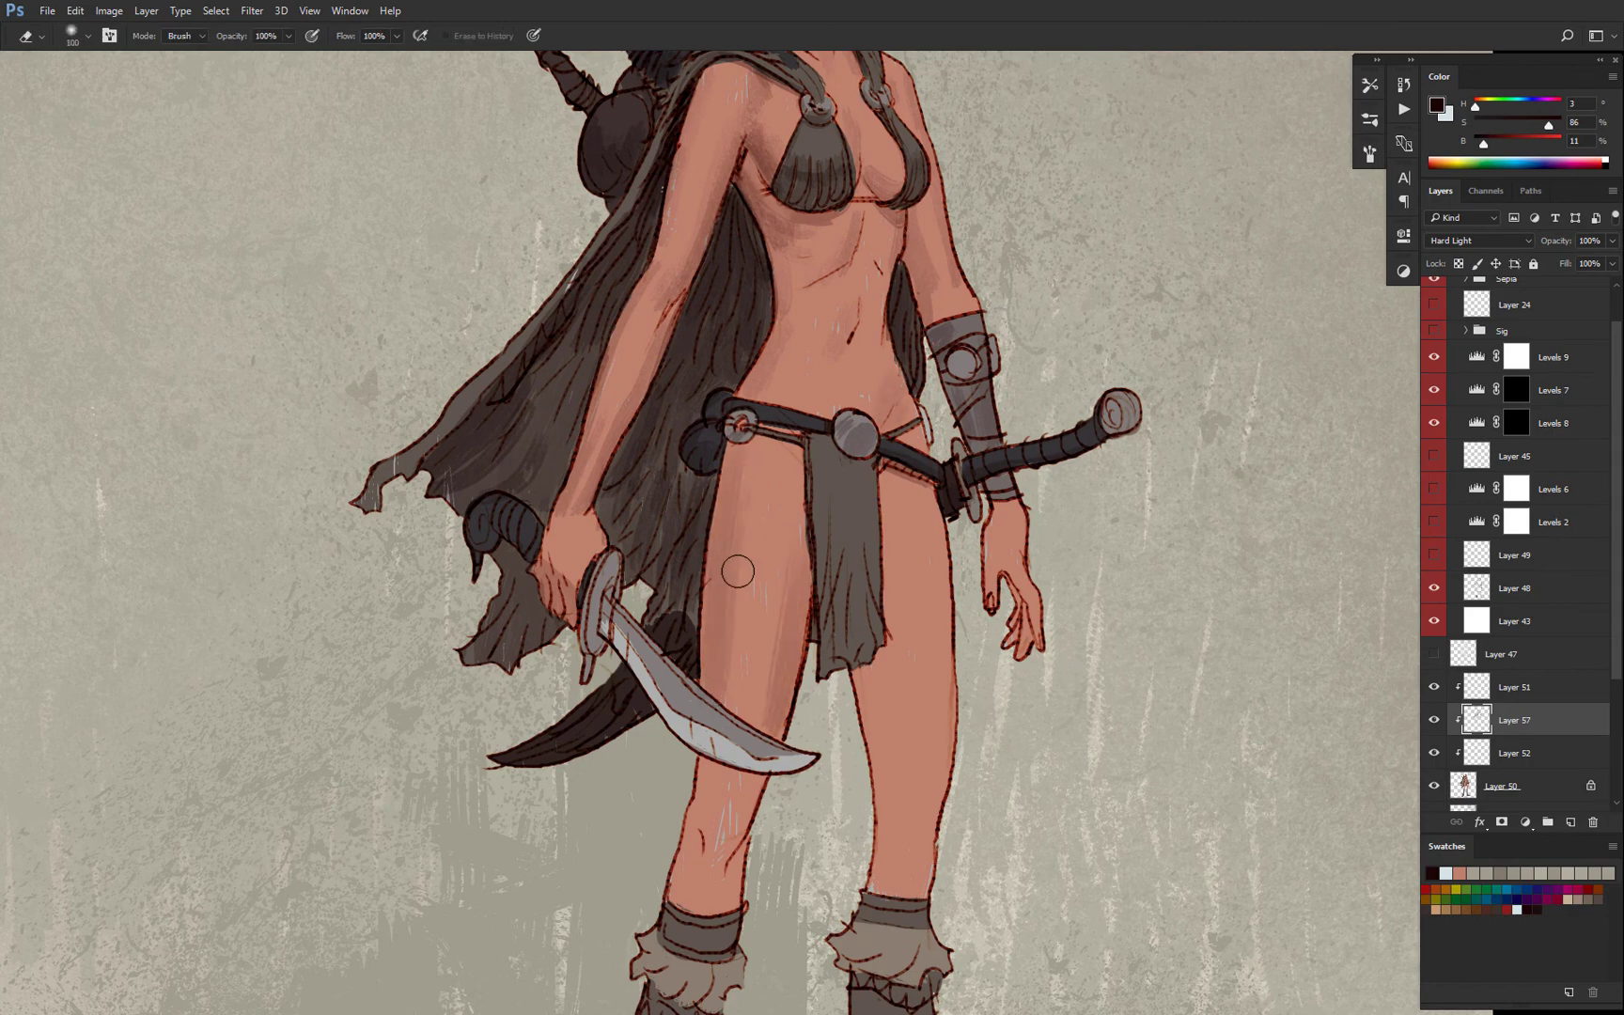
{"action": "left_click_drag", "start_coordinate": [736, 569], "coordinate": [732, 638]}
{"action": "key", "text": "b"}
{"action": "left_click_drag", "start_coordinate": [826, 664], "coordinate": [843, 519]}
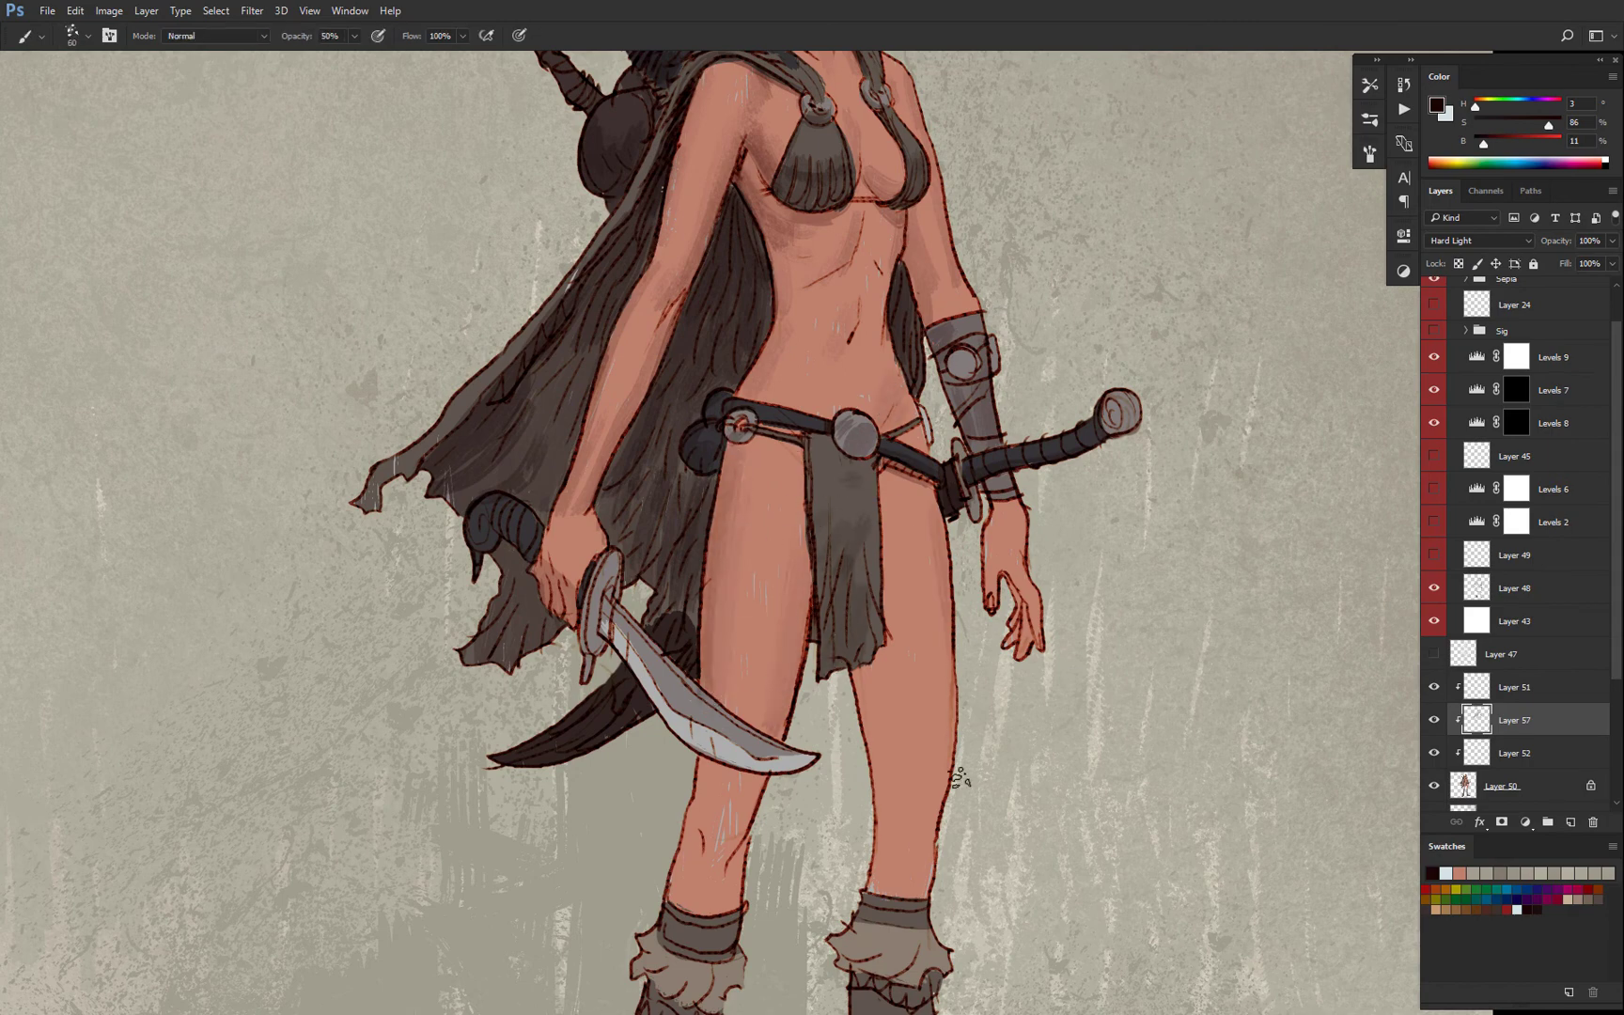
Shade the far leg from thigh to knee and deepen the shadow beside the loincloth.
{"action": "left_click_drag", "start_coordinate": [941, 573], "coordinate": [935, 719]}
{"action": "left_click_drag", "start_coordinate": [877, 658], "coordinate": [859, 779]}
{"action": "left_click", "coordinate": [906, 618], "text": "alt"}
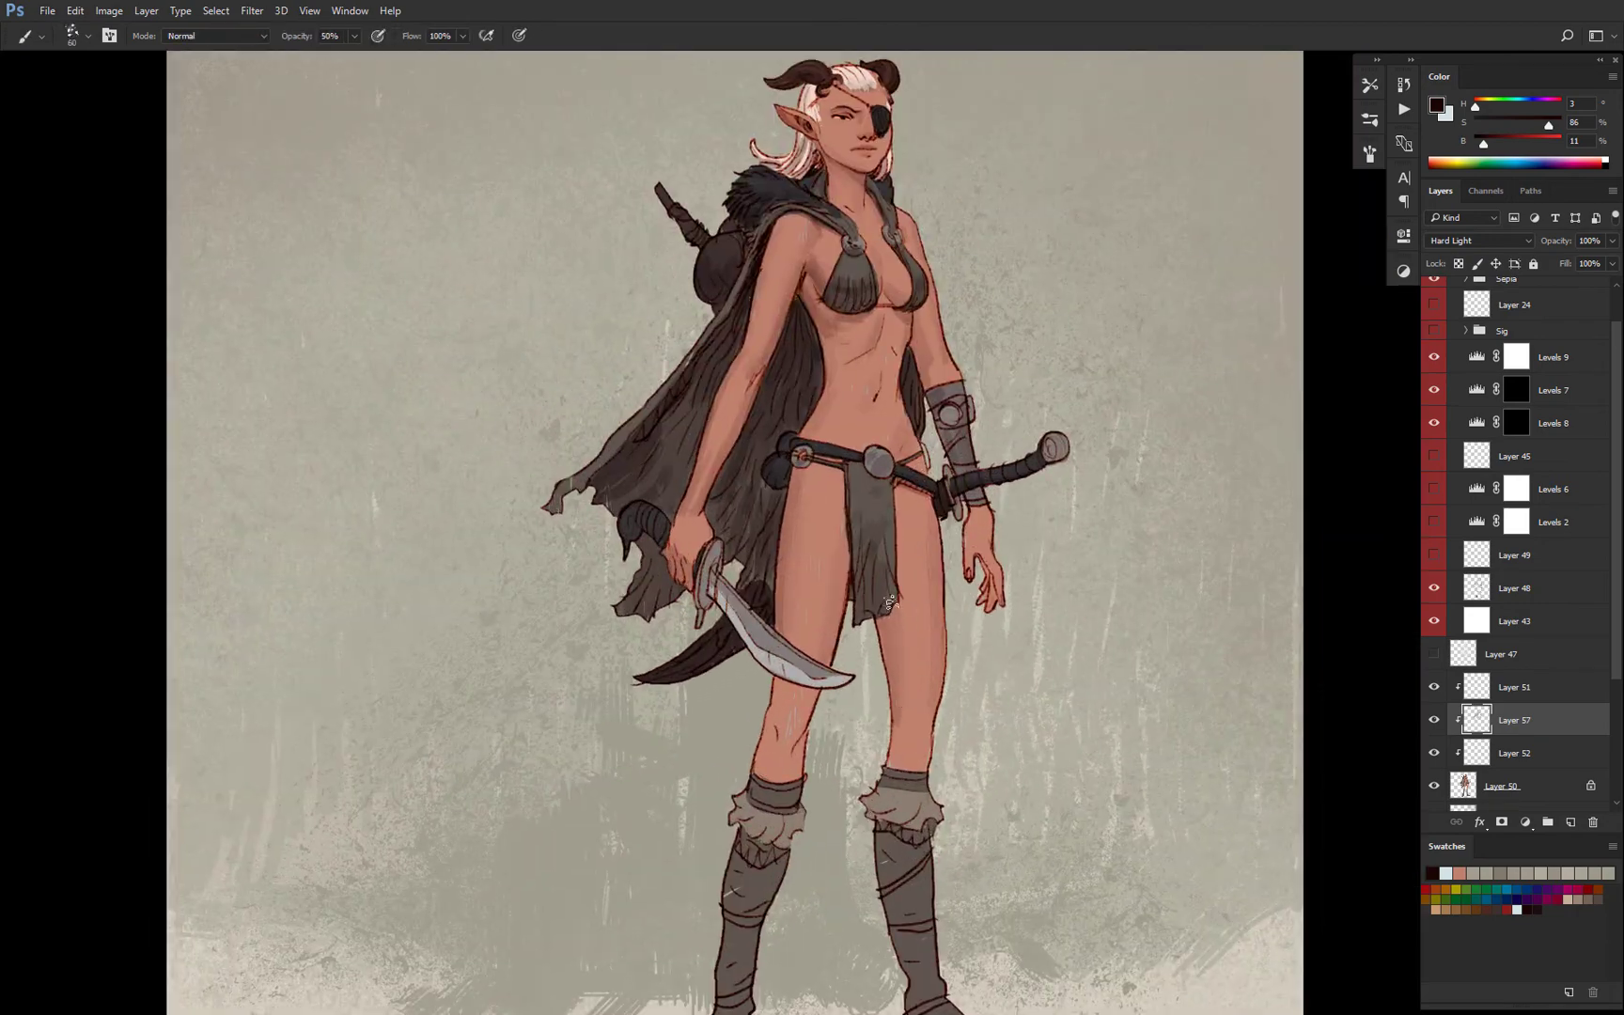
{"action": "scroll", "coordinate": [841, 498], "scroll_direction": "down", "scroll_amount": 1}
{"action": "left_click_drag", "start_coordinate": [840, 488], "coordinate": [838, 570]}
{"action": "scroll", "coordinate": [853, 460], "scroll_direction": "down", "scroll_amount": 3}
{"action": "scroll", "coordinate": [912, 562], "scroll_direction": "up", "scroll_amount": 3}
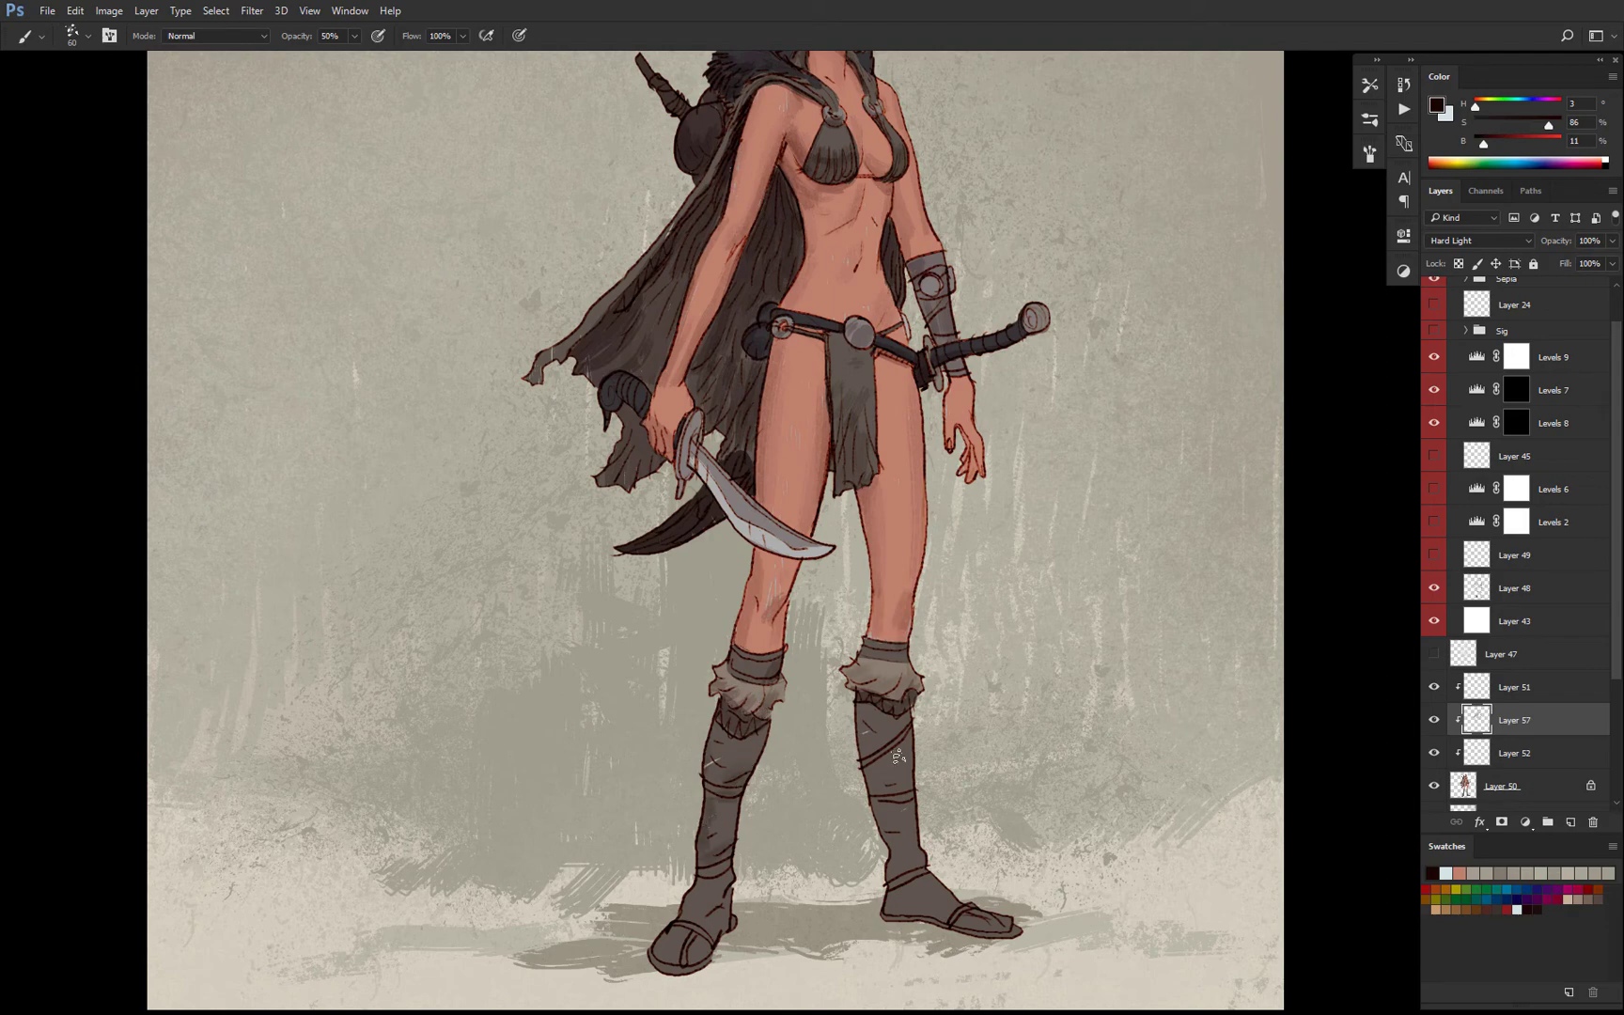
Paint shadows onto both wrapped boots below the fur cuffs.
{"action": "left_click_drag", "start_coordinate": [907, 774], "coordinate": [878, 787]}
{"action": "left_click_drag", "start_coordinate": [916, 842], "coordinate": [876, 700]}
{"action": "left_click_drag", "start_coordinate": [683, 782], "coordinate": [664, 813]}
{"action": "scroll", "coordinate": [763, 661], "scroll_direction": "down", "scroll_amount": 3}
{"action": "scroll", "coordinate": [789, 491], "scroll_direction": "up", "scroll_amount": 4}
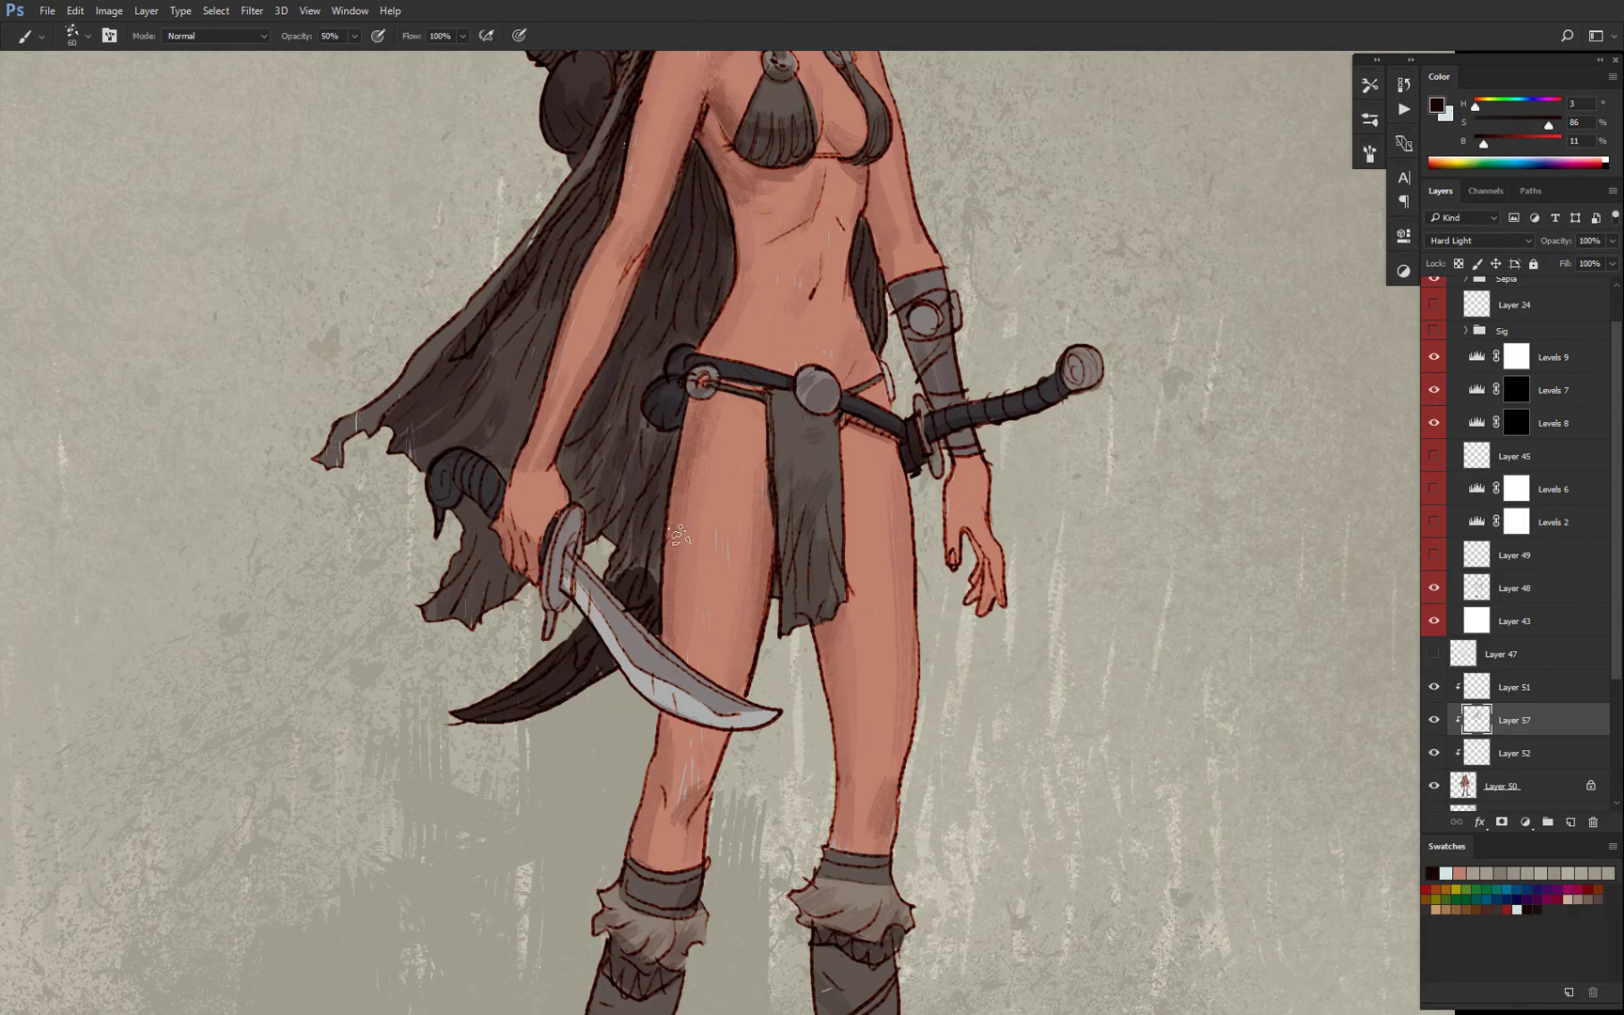
Reduce the brush to 25 px and refine the shading on small details such as the sword pommel.
{"action": "scroll", "coordinate": [742, 627], "scroll_direction": "down", "scroll_amount": 3}
{"action": "scroll", "coordinate": [761, 295], "scroll_direction": "up", "scroll_amount": 4}
{"action": "key", "text": "bracketleft"}
{"action": "key", "text": "bracketleft"}
{"action": "key", "text": "bracketleft"}
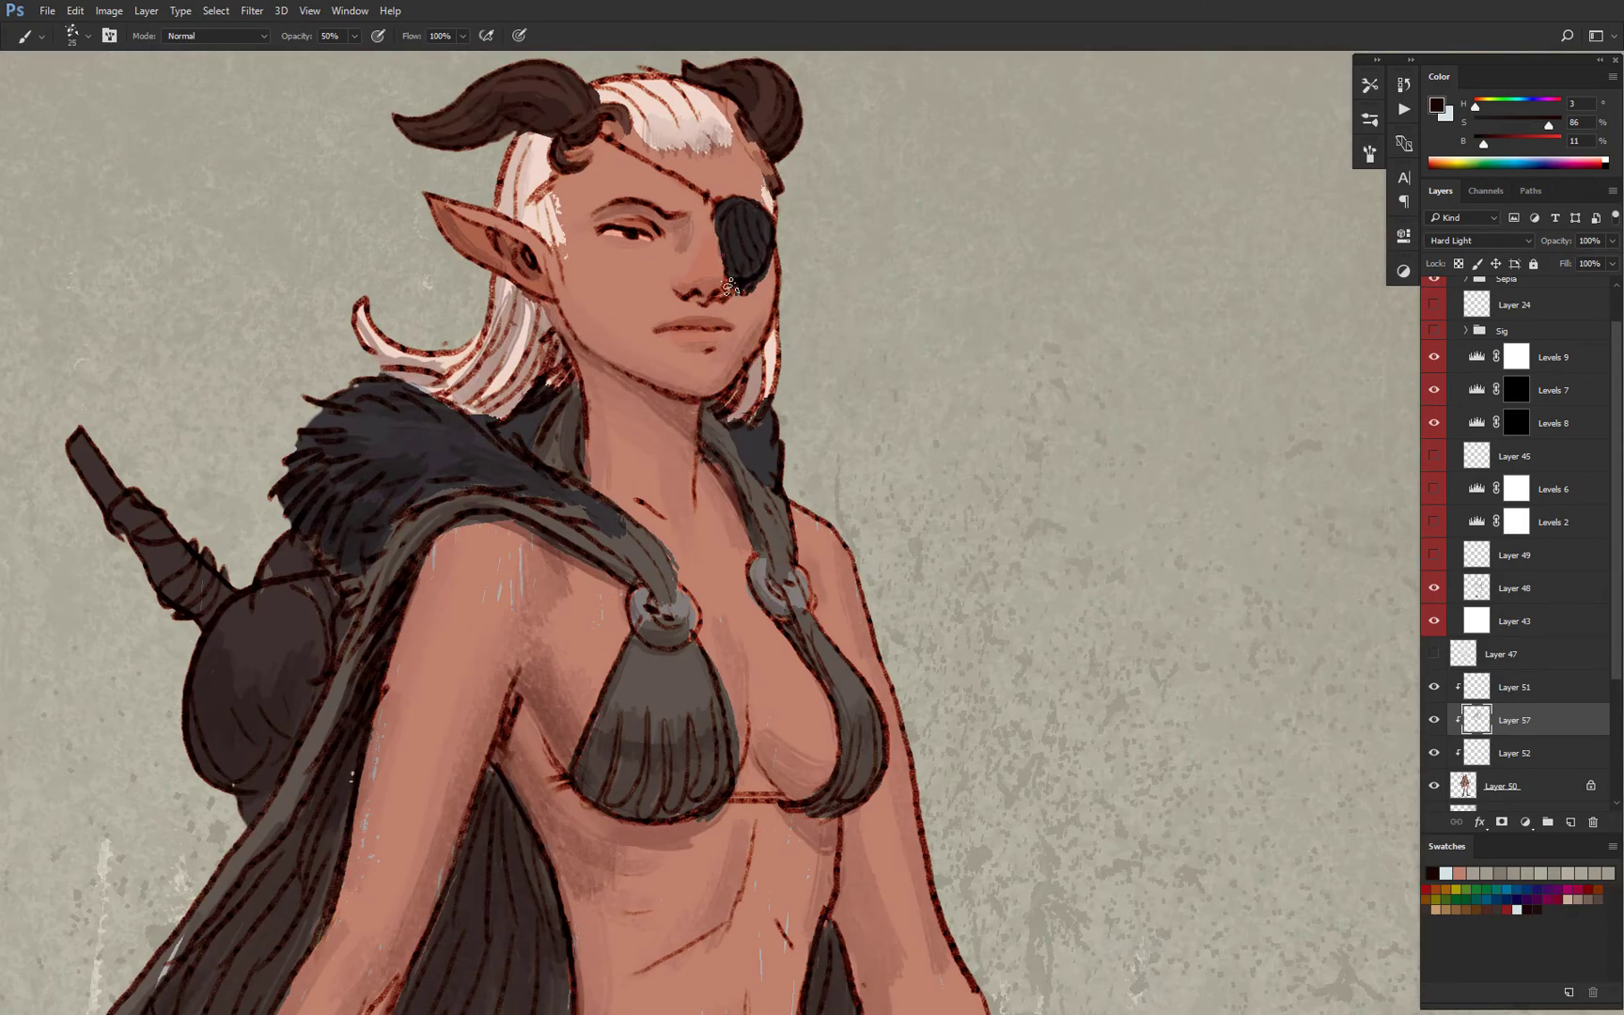
{"action": "scroll", "coordinate": [730, 284], "scroll_direction": "down", "scroll_amount": 3}
{"action": "scroll", "coordinate": [943, 272], "scroll_direction": "up", "scroll_amount": 3}
{"action": "scroll", "coordinate": [1023, 657], "scroll_direction": "down", "scroll_amount": 2}
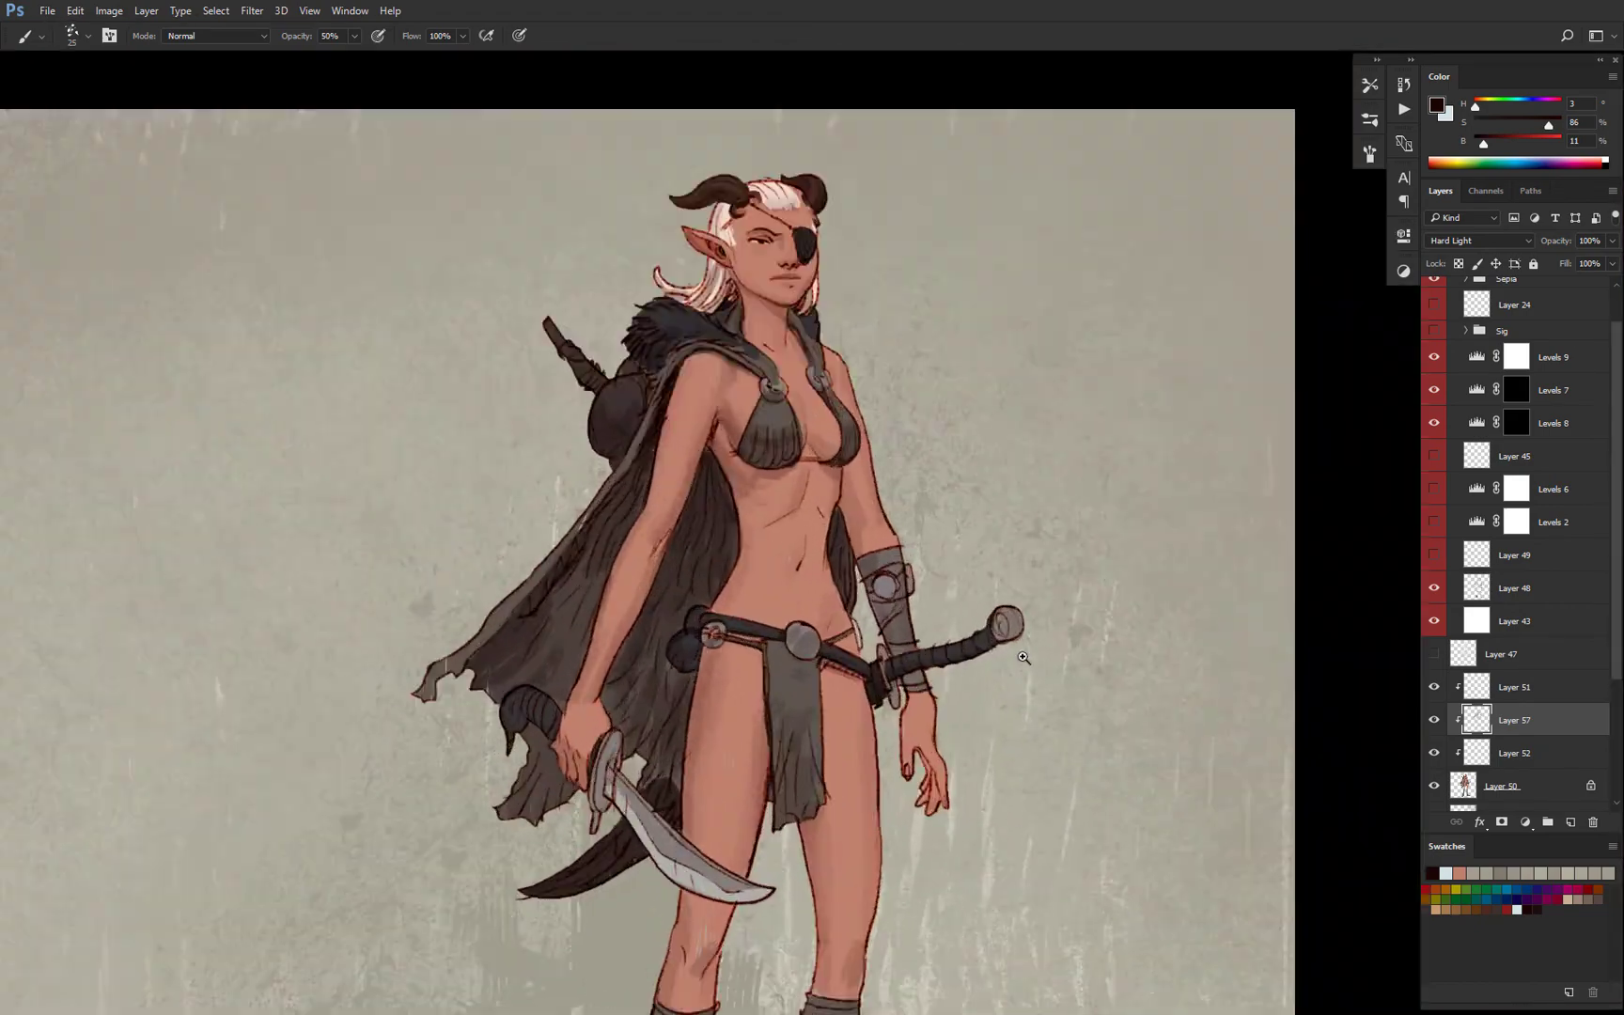
{"action": "scroll", "coordinate": [939, 667], "scroll_direction": "up", "scroll_amount": 2}
{"action": "scroll", "coordinate": [845, 611], "scroll_direction": "down", "scroll_amount": 1}
{"action": "scroll", "coordinate": [698, 589], "scroll_direction": "down", "scroll_amount": 2}
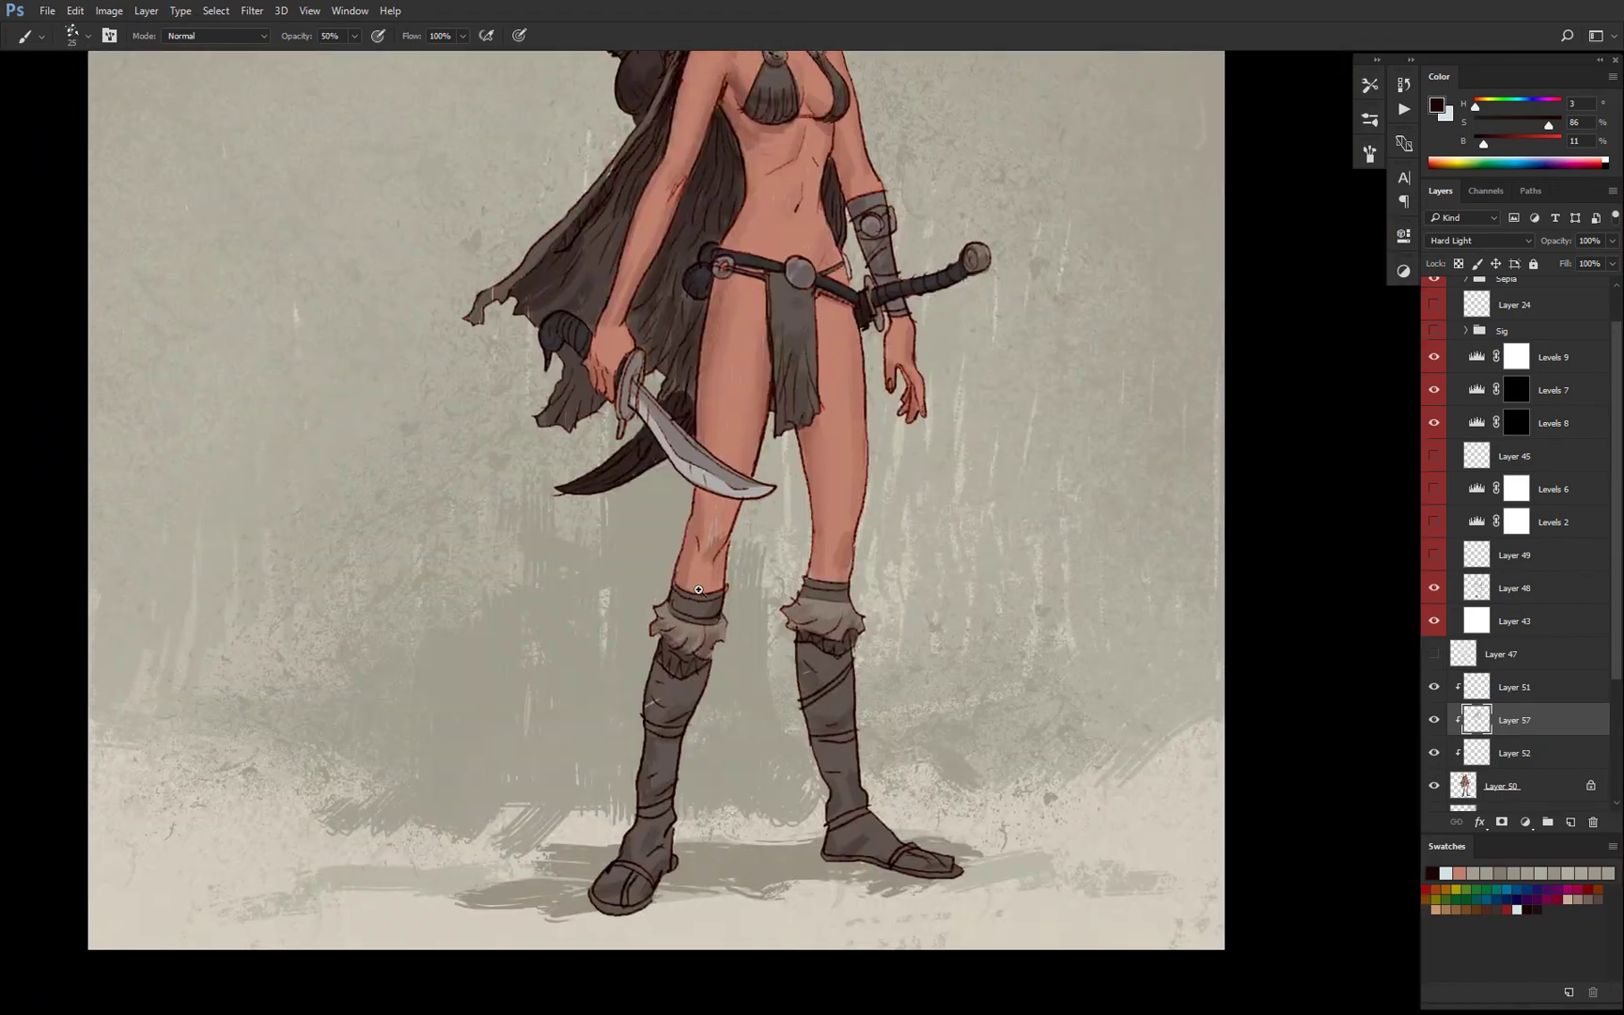
{"action": "scroll", "coordinate": [698, 589], "scroll_direction": "down", "scroll_amount": 3}
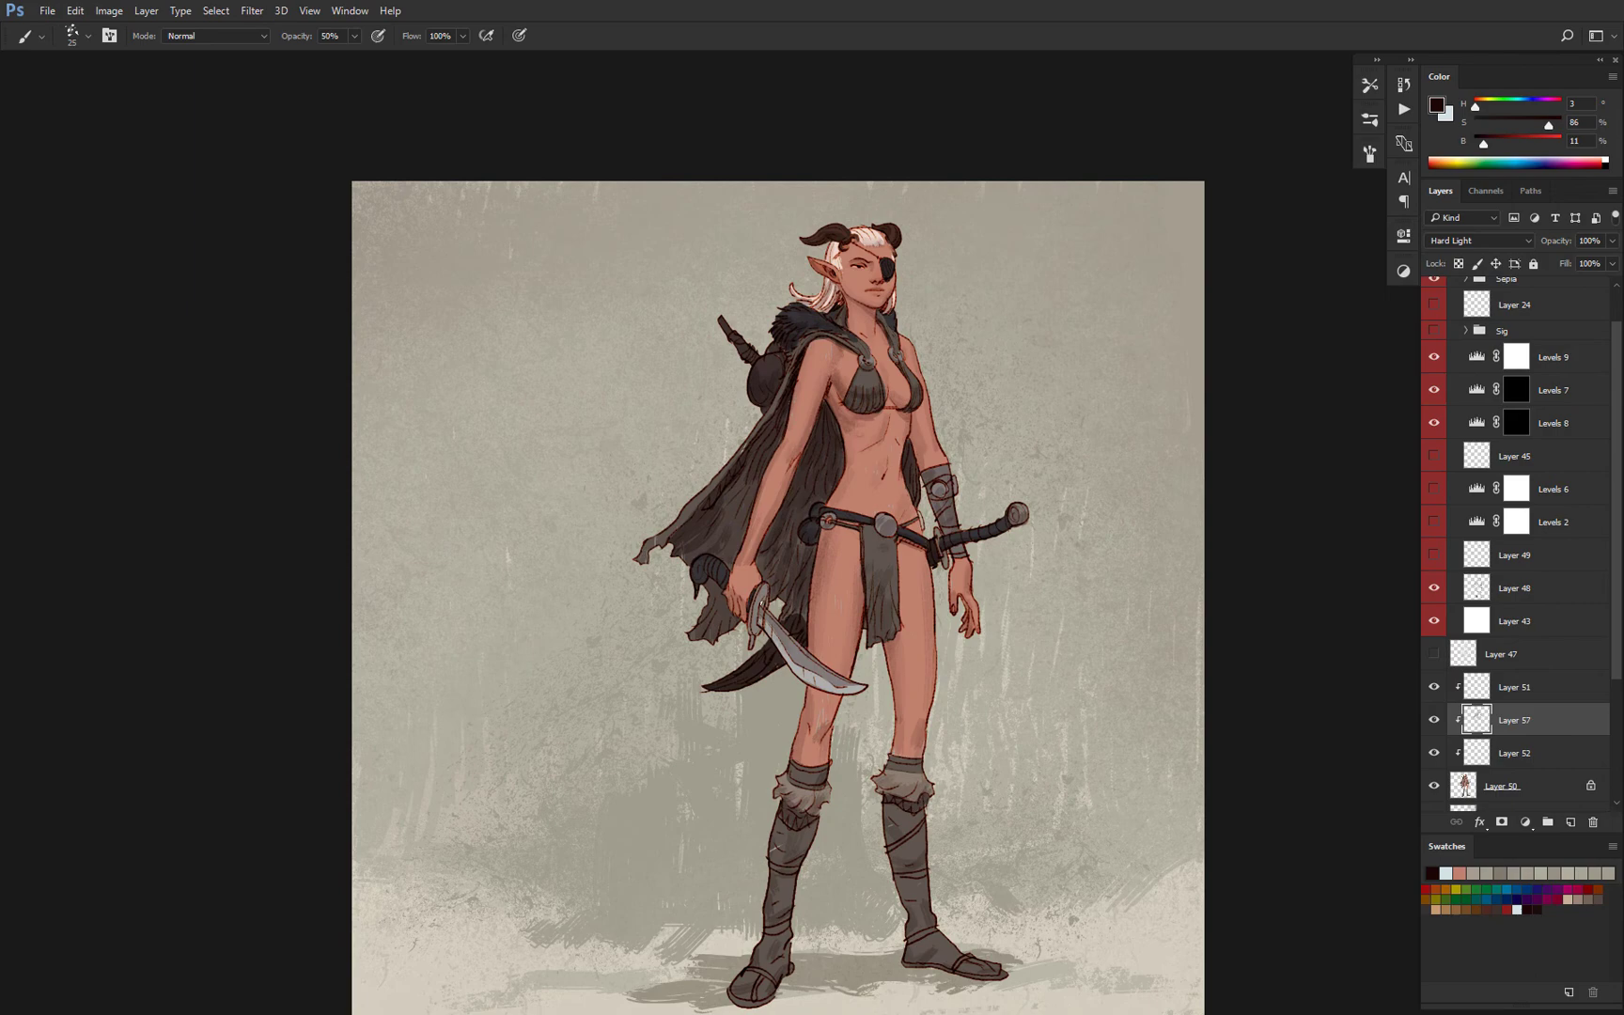
Add a clipped Hard Light layer above Layer 57 and prepare a 30 px brush with pale blue-grey at 60% opacity.
{"action": "scroll", "coordinate": [816, 576], "scroll_direction": "up", "scroll_amount": 2}
{"action": "key", "text": "ctrl+shift+n"}
{"action": "key", "text": "x"}
{"action": "key", "text": "2"}
{"action": "scroll", "coordinate": [714, 676], "scroll_direction": "up", "scroll_amount": 2}
{"action": "key", "text": "bracketright"}
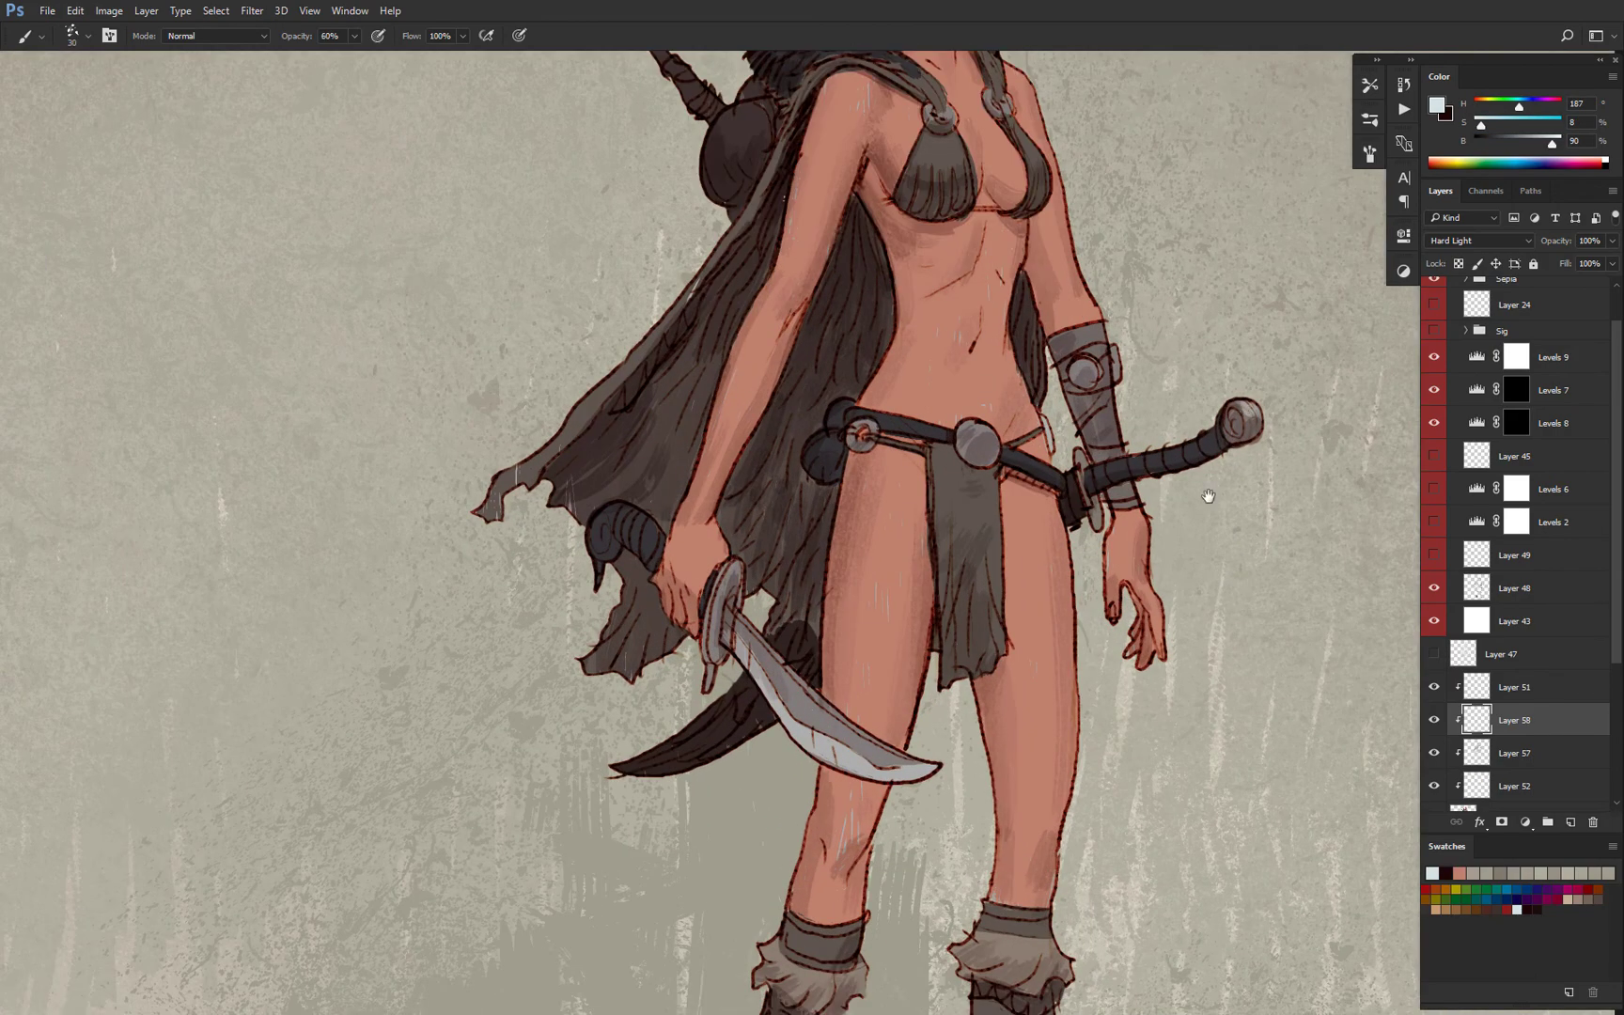
Paint pale highlights on the belt buckle, bracer disc, pommel and blade, and undo the last two strokes.
{"action": "left_click_drag", "start_coordinate": [1208, 497], "coordinate": [1138, 794]}
{"action": "mouse_move", "coordinate": [823, 800]}
{"action": "left_mouse_down"}
{"action": "mouse_move", "coordinate": [830, 907]}
{"action": "mouse_move", "coordinate": [881, 587]}
{"action": "left_mouse_up"}
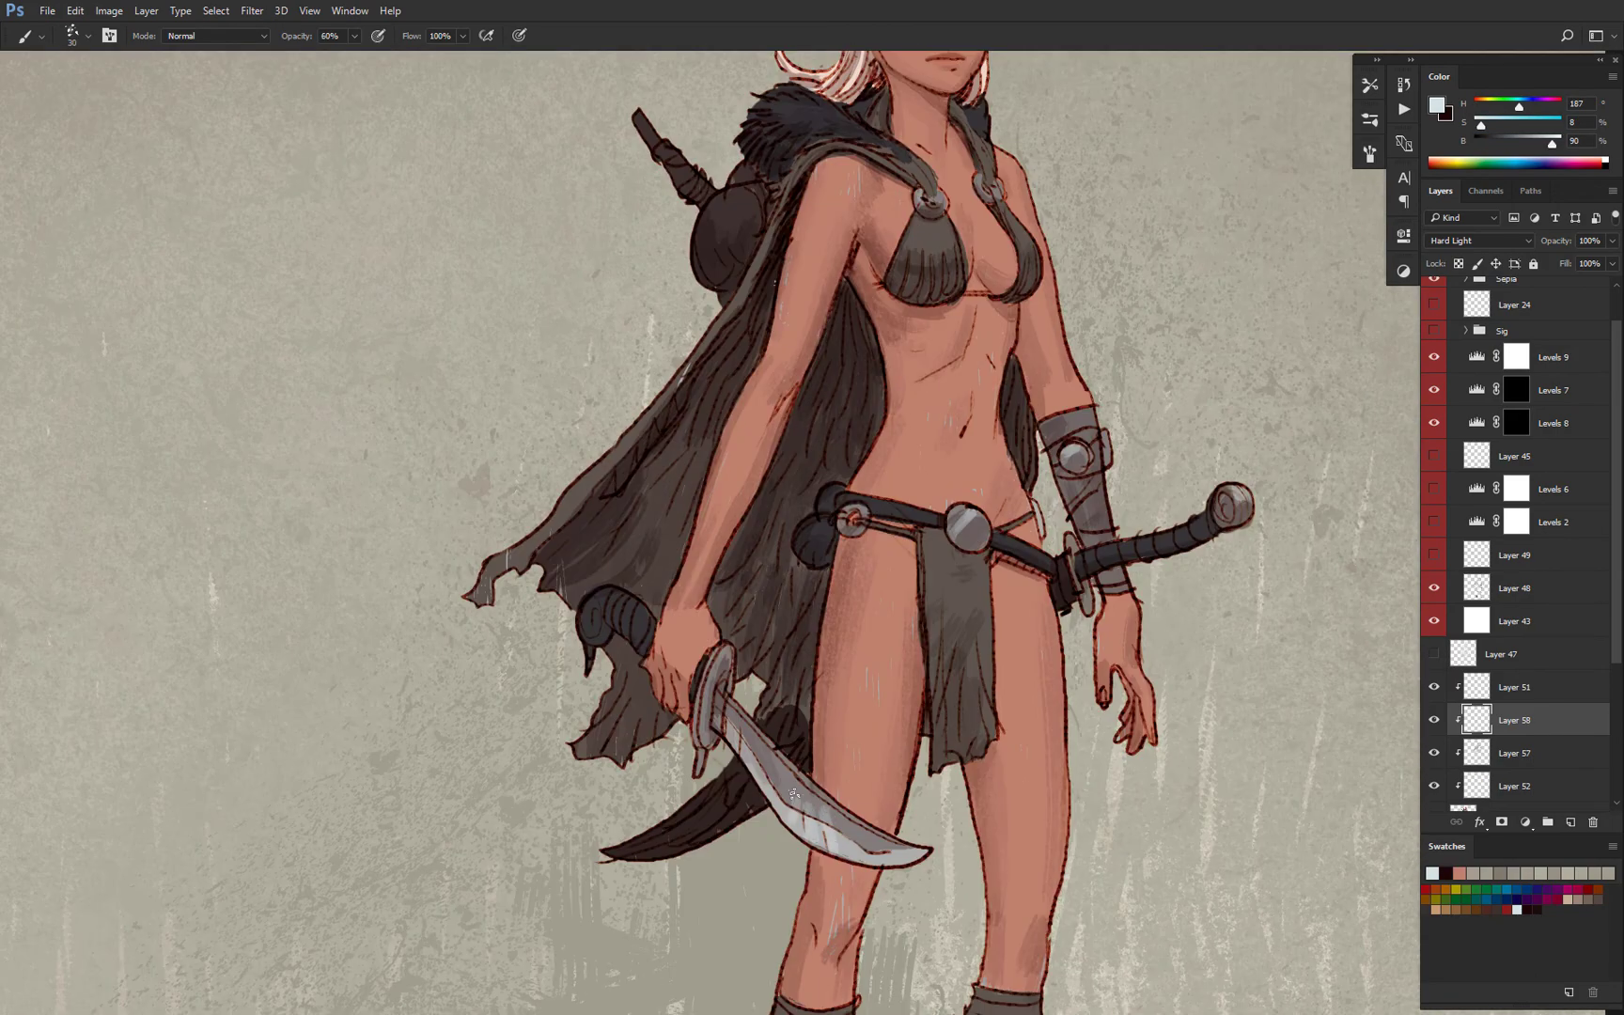
{"action": "key", "text": "ctrl+alt+z"}
{"action": "key", "text": "ctrl+alt+z"}
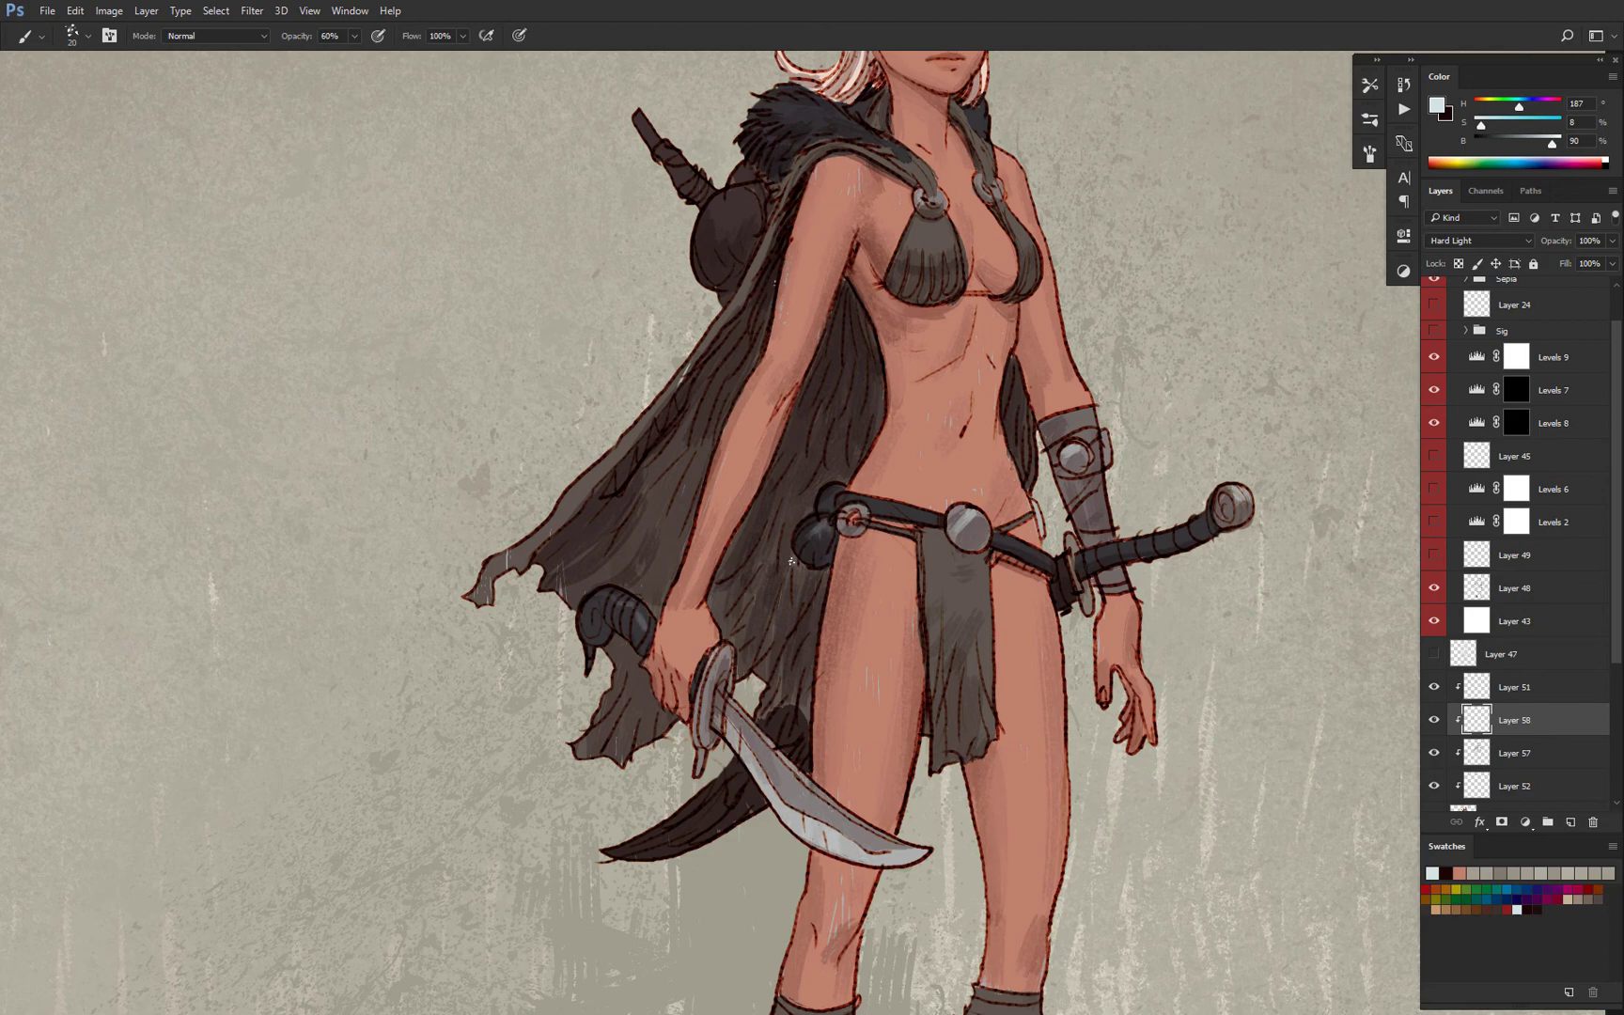
Return to Layer 57 with the dark red-brown colour and paint soft shadow under the chin and along the neck.
{"action": "scroll", "coordinate": [1019, 545], "scroll_direction": "down", "scroll_amount": 3}
{"action": "scroll", "coordinate": [884, 348], "scroll_direction": "up", "scroll_amount": 2}
{"action": "key", "text": "x"}
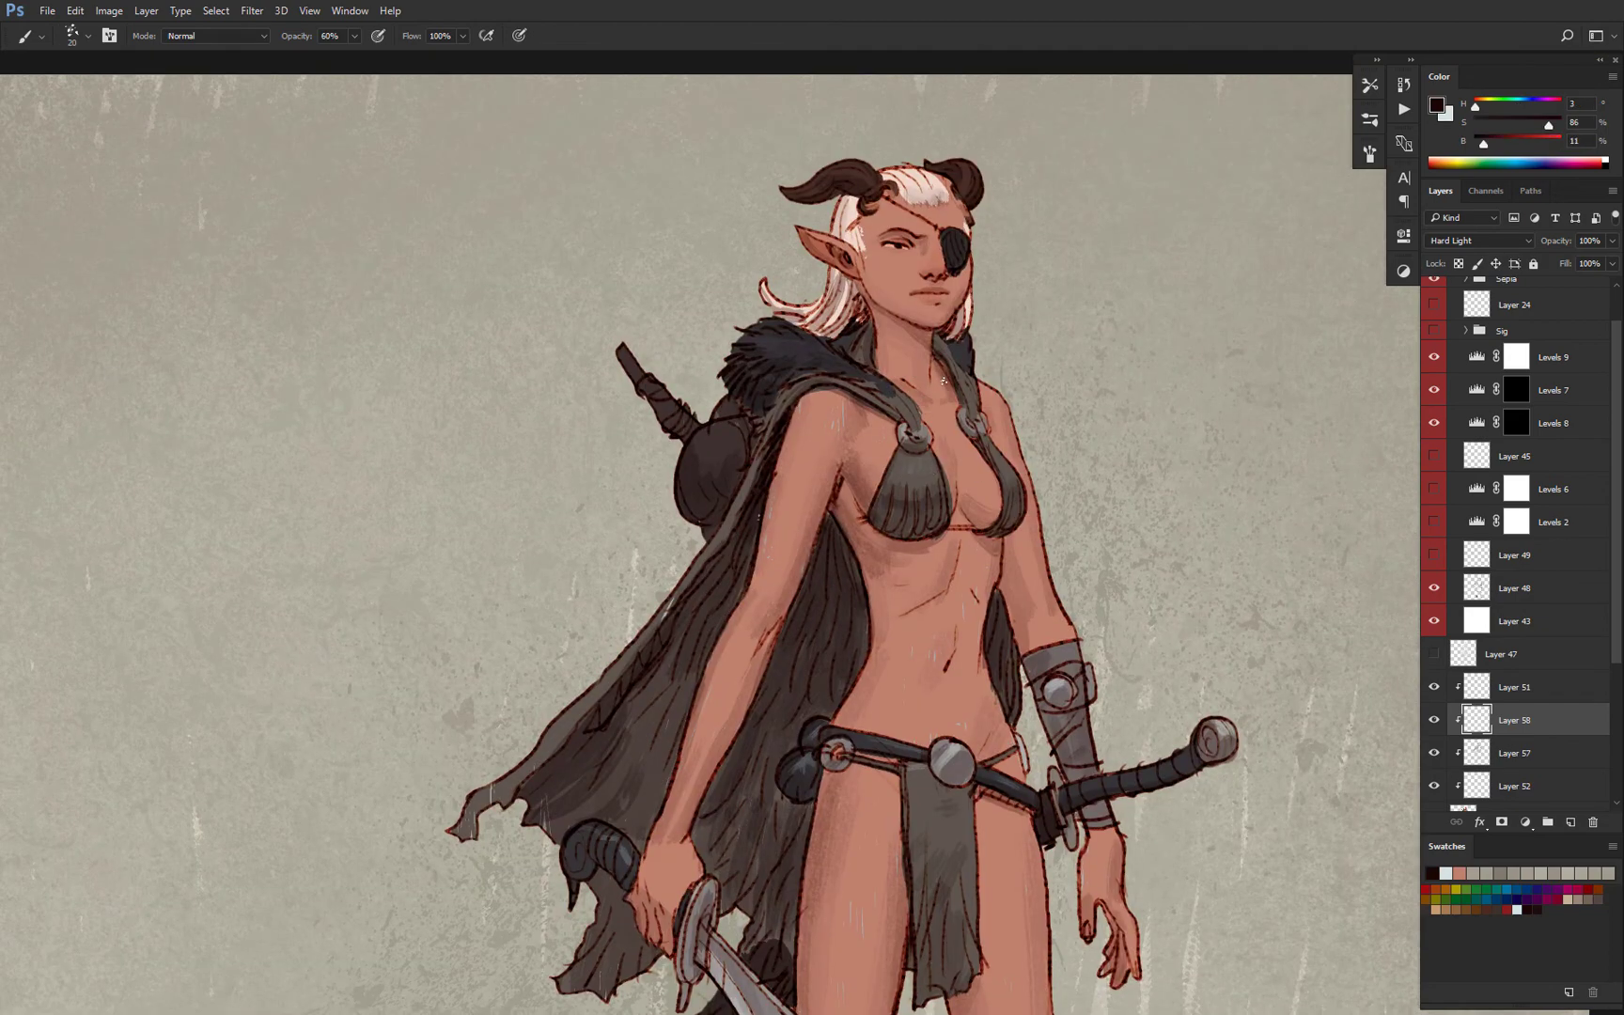
{"action": "scroll", "coordinate": [1116, 515], "scroll_direction": "down", "scroll_amount": 3}
{"action": "scroll", "coordinate": [936, 526], "scroll_direction": "up", "scroll_amount": 3}
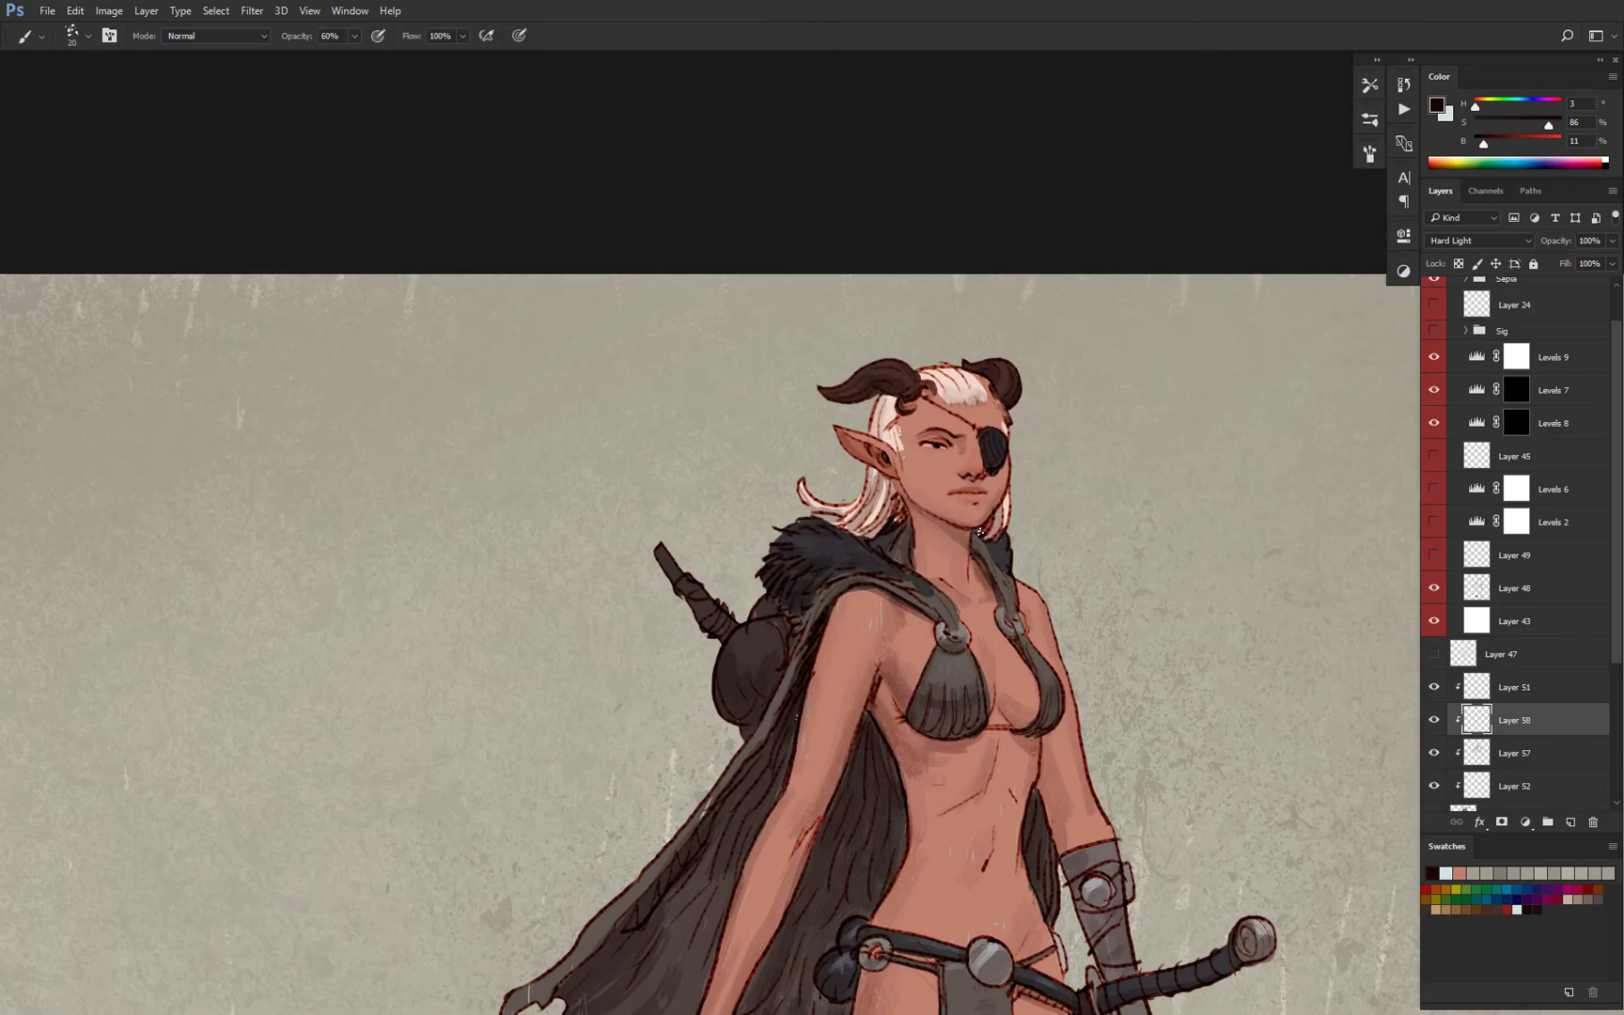
{"action": "key", "text": "alt+bracketleft"}
{"action": "key", "text": "e"}
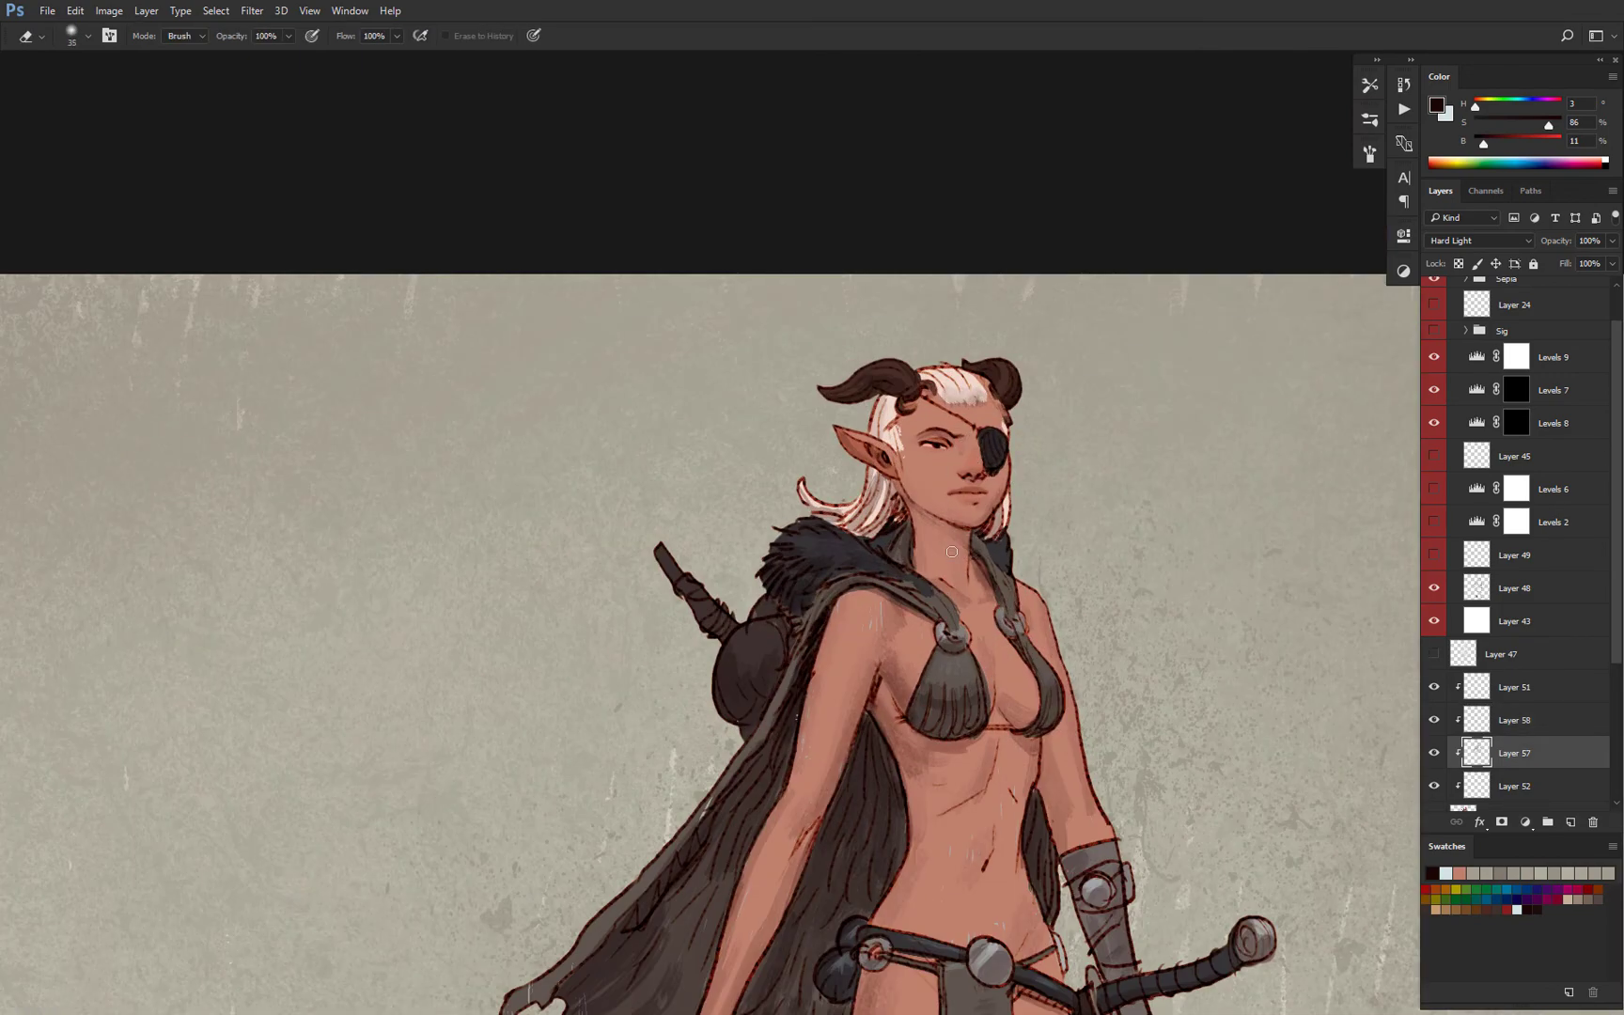
{"action": "key", "text": "b"}
{"action": "scroll", "coordinate": [967, 524], "scroll_direction": "up", "scroll_amount": 1}
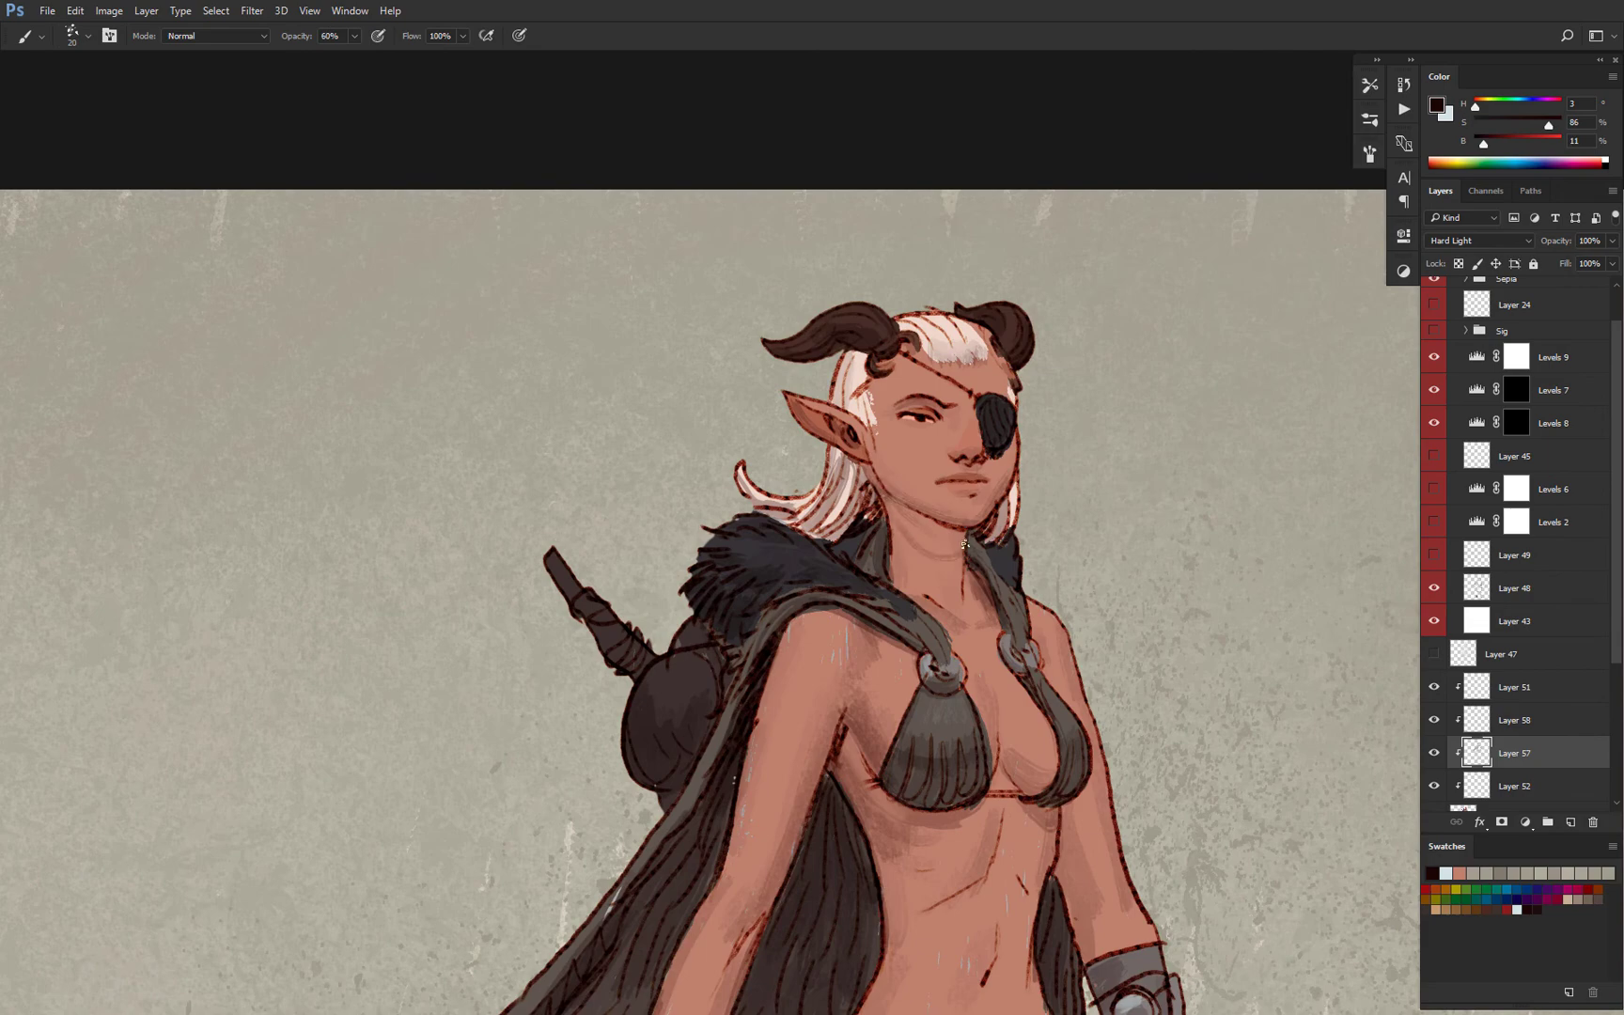
{"action": "scroll", "coordinate": [975, 541], "scroll_direction": "down", "scroll_amount": 4}
{"action": "mouse_move", "coordinate": [965, 544]}
{"action": "left_mouse_down"}
{"action": "mouse_move", "coordinate": [917, 549]}
{"action": "mouse_move", "coordinate": [1108, 532]}
{"action": "mouse_move", "coordinate": [874, 556]}
{"action": "mouse_move", "coordinate": [909, 552]}
{"action": "mouse_move", "coordinate": [900, 567]}
{"action": "mouse_move", "coordinate": [944, 549]}
{"action": "mouse_move", "coordinate": [846, 595]}
{"action": "left_mouse_up"}
{"action": "scroll", "coordinate": [999, 546], "scroll_direction": "up", "scroll_amount": 3}
{"action": "key", "text": "bracketright"}
{"action": "key", "text": "bracketright"}
{"action": "key", "text": "bracketright"}
{"action": "scroll", "coordinate": [916, 566], "scroll_direction": "down", "scroll_amount": 4}
{"action": "scroll", "coordinate": [944, 552], "scroll_direction": "up", "scroll_amount": 4}
{"action": "scroll", "coordinate": [951, 619], "scroll_direction": "down", "scroll_amount": 4}
{"action": "scroll", "coordinate": [934, 613], "scroll_direction": "up", "scroll_amount": 6}
Switch to Layer 58 with the pale blue-grey colour and reduce the brush to 10 px.
{"action": "left_click", "coordinate": [1536, 719]}
{"action": "key", "text": "x"}
{"action": "key", "text": "bracketleft"}
{"action": "key", "text": "bracketleft"}
{"action": "key", "text": "bracketleft"}
{"action": "key", "text": "bracketleft"}
{"action": "key", "text": "bracketleft"}
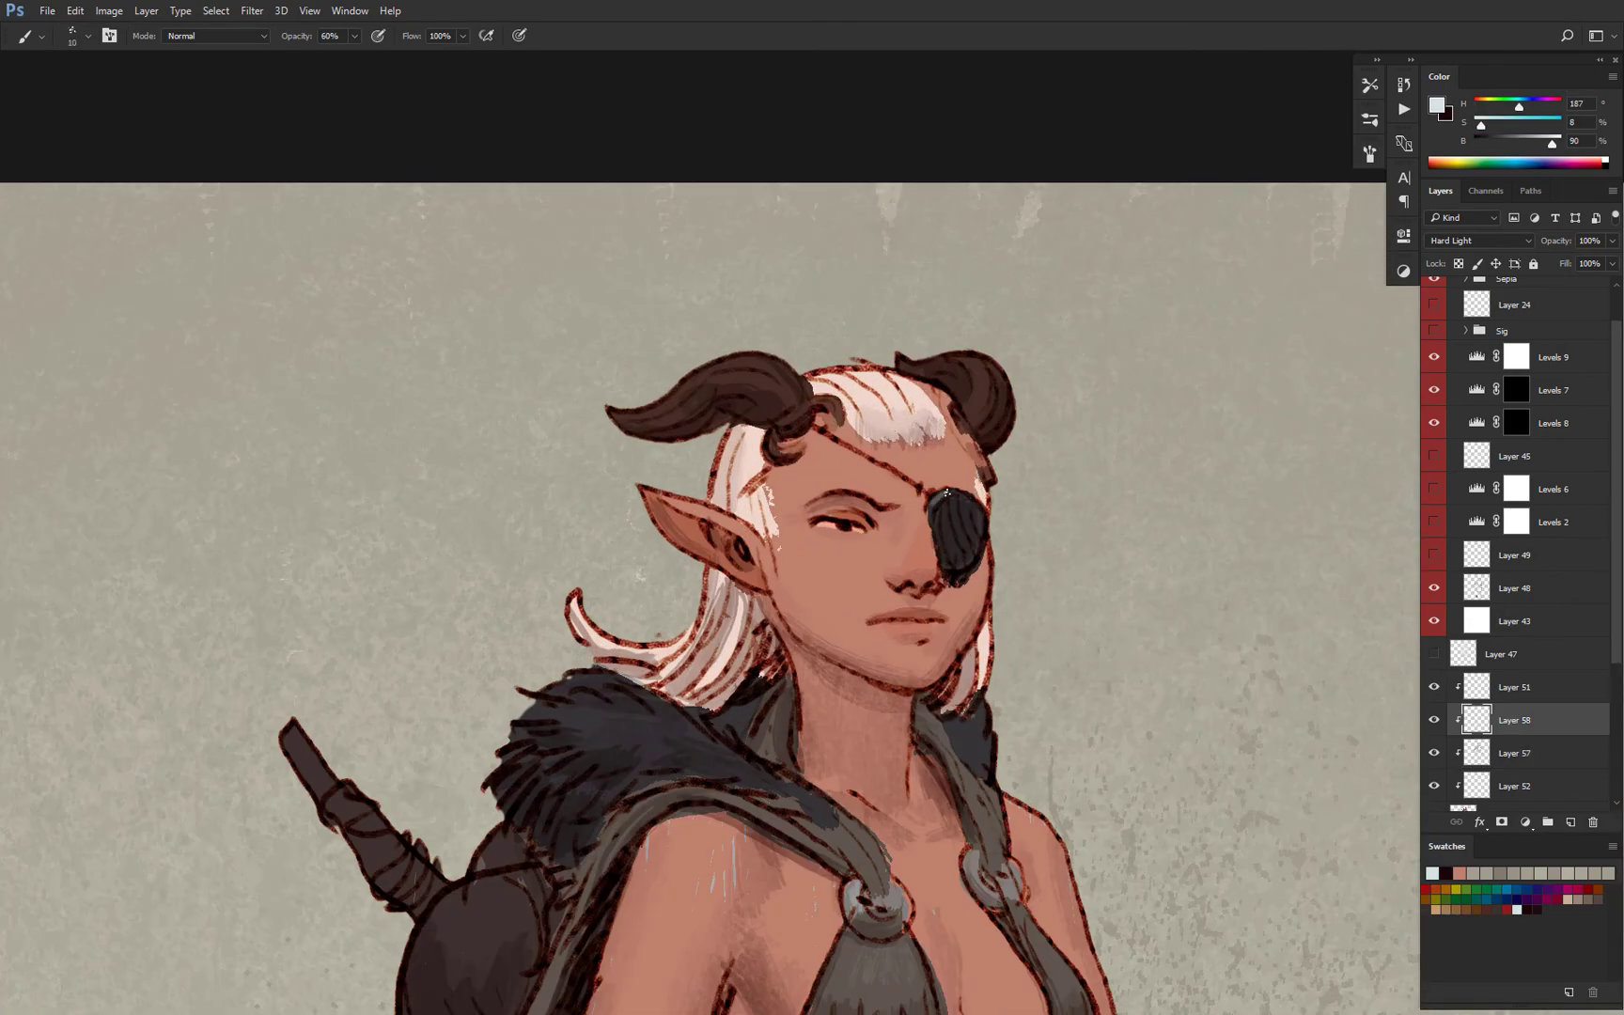
{"action": "scroll", "coordinate": [631, 723], "scroll_direction": "down", "scroll_amount": 6}
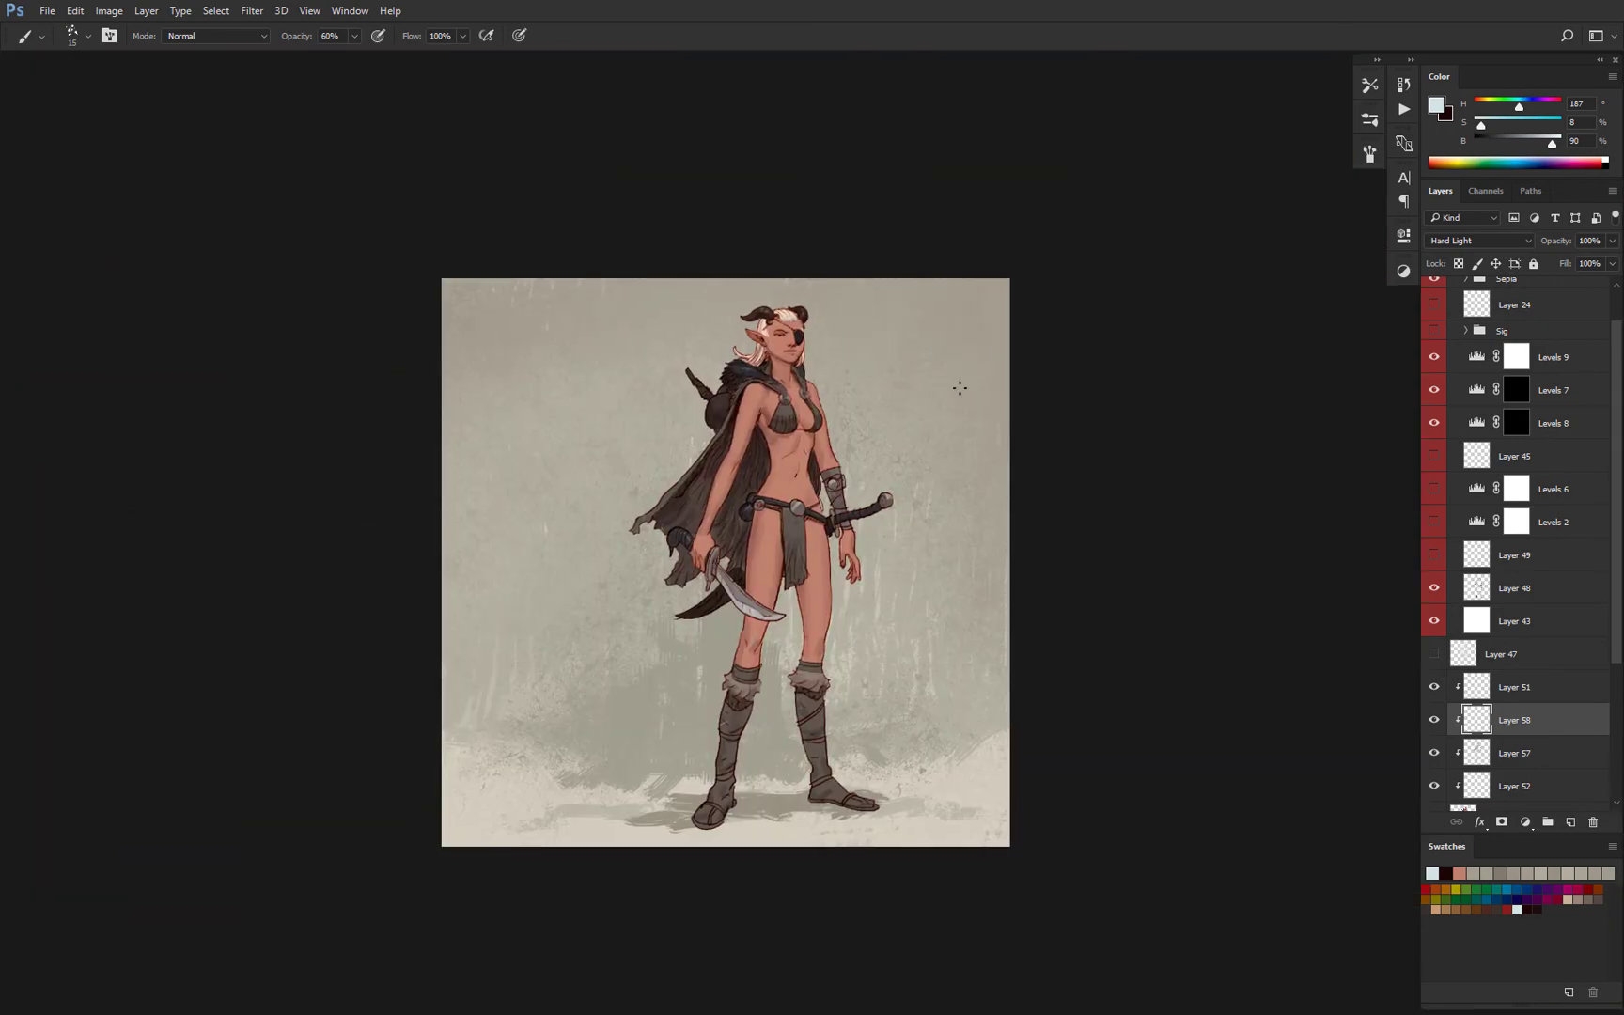
Add a clipped Hard Light layer above Layer 58 and glaze a sampled dark tone over the lower figure with a 2200 px soft brush.
{"action": "left_click", "coordinate": [1570, 822]}
{"action": "left_click", "coordinate": [1368, 85]}
{"action": "left_click", "coordinate": [1240, 101]}
{"action": "left_click", "coordinate": [775, 387], "text": "alt"}
{"action": "key", "text": "bracketright"}
{"action": "key", "text": "bracketright"}
{"action": "key", "text": "bracketright"}
{"action": "key", "text": "bracketright"}
{"action": "key", "text": "bracketright"}
{"action": "key", "text": "bracketright"}
{"action": "key", "text": "bracketright"}
{"action": "key", "text": "bracketright"}
{"action": "left_click_drag", "start_coordinate": [670, 733], "coordinate": [627, 739]}
Paint soft warm light over the upper body on the Hard Light layer and sample a peach tone.
{"action": "scroll", "coordinate": [824, 449], "scroll_direction": "up", "scroll_amount": 1}
{"action": "scroll", "coordinate": [824, 450], "scroll_direction": "up", "scroll_amount": 5}
{"action": "key", "text": "x"}
{"action": "left_click_drag", "start_coordinate": [866, 408], "coordinate": [808, 442]}
{"action": "left_click", "coordinate": [817, 442], "text": "alt"}
{"action": "scroll", "coordinate": [854, 511], "scroll_direction": "down", "scroll_amount": 5}
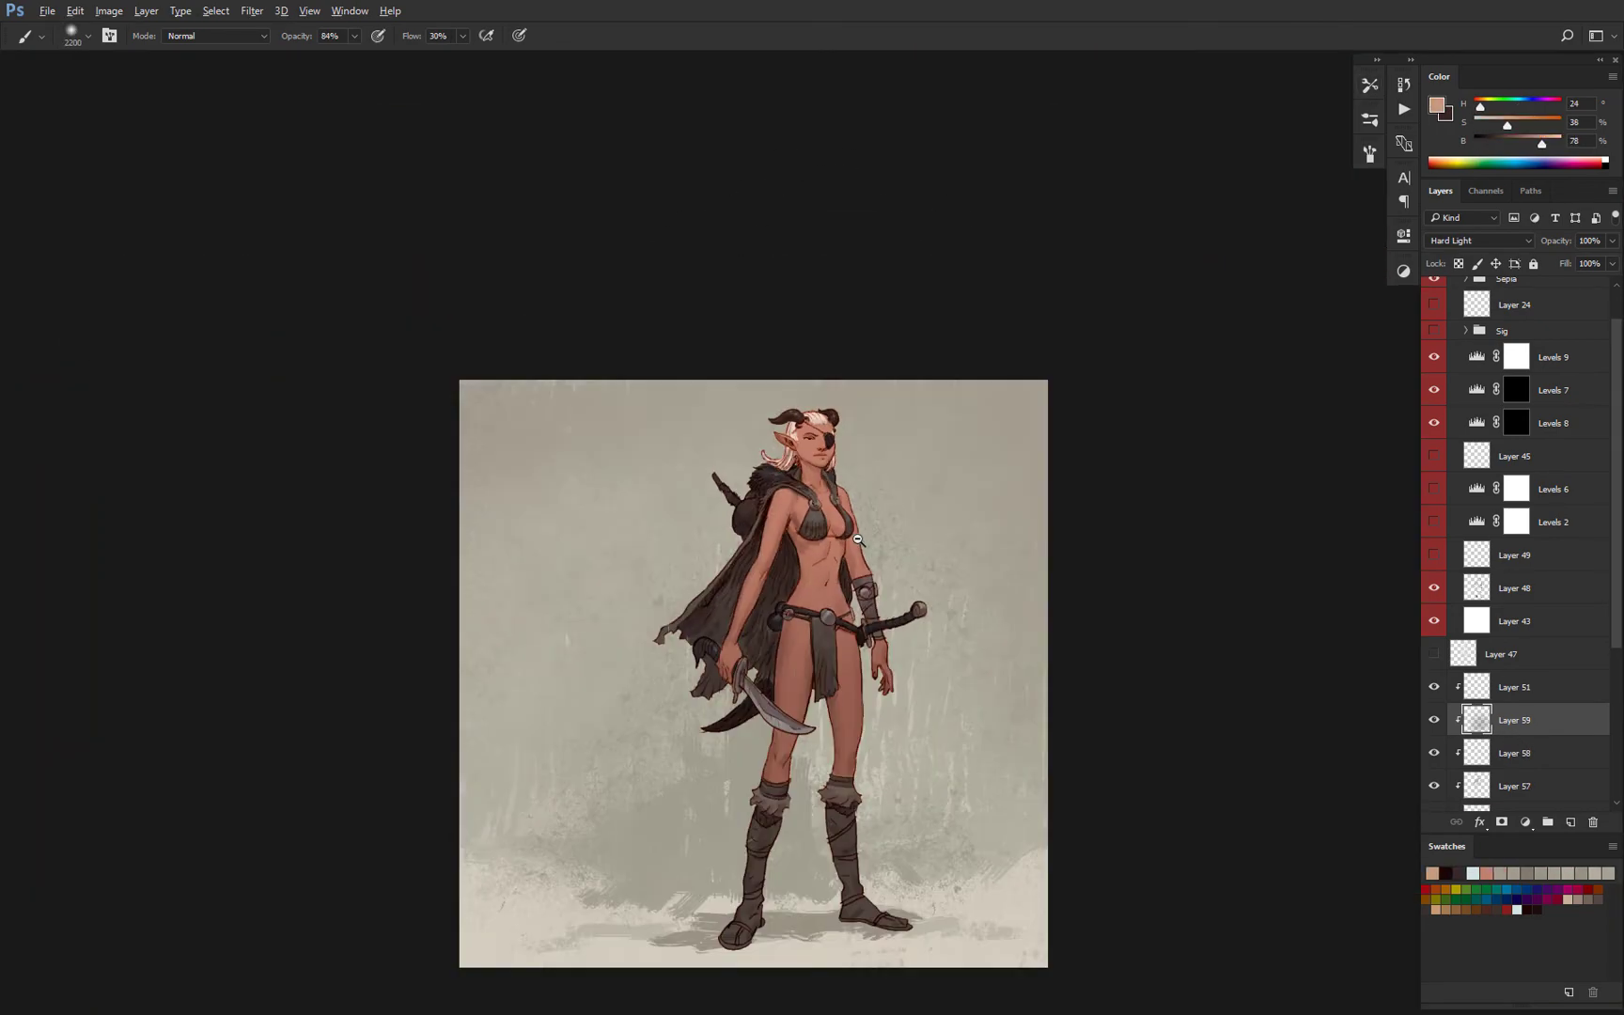
{"action": "scroll", "coordinate": [838, 532], "scroll_direction": "up", "scroll_amount": 5}
{"action": "scroll", "coordinate": [1003, 582], "scroll_direction": "down", "scroll_amount": 3}
{"action": "left_click_drag", "start_coordinate": [1003, 582], "coordinate": [1011, 427]}
Sample grey-beige tones from the ground and glaze them softly over the legs and boots.
{"action": "left_click", "coordinate": [909, 837], "text": "alt"}
{"action": "left_click_drag", "start_coordinate": [930, 809], "coordinate": [909, 838]}
{"action": "left_click_drag", "start_coordinate": [951, 757], "coordinate": [975, 757]}
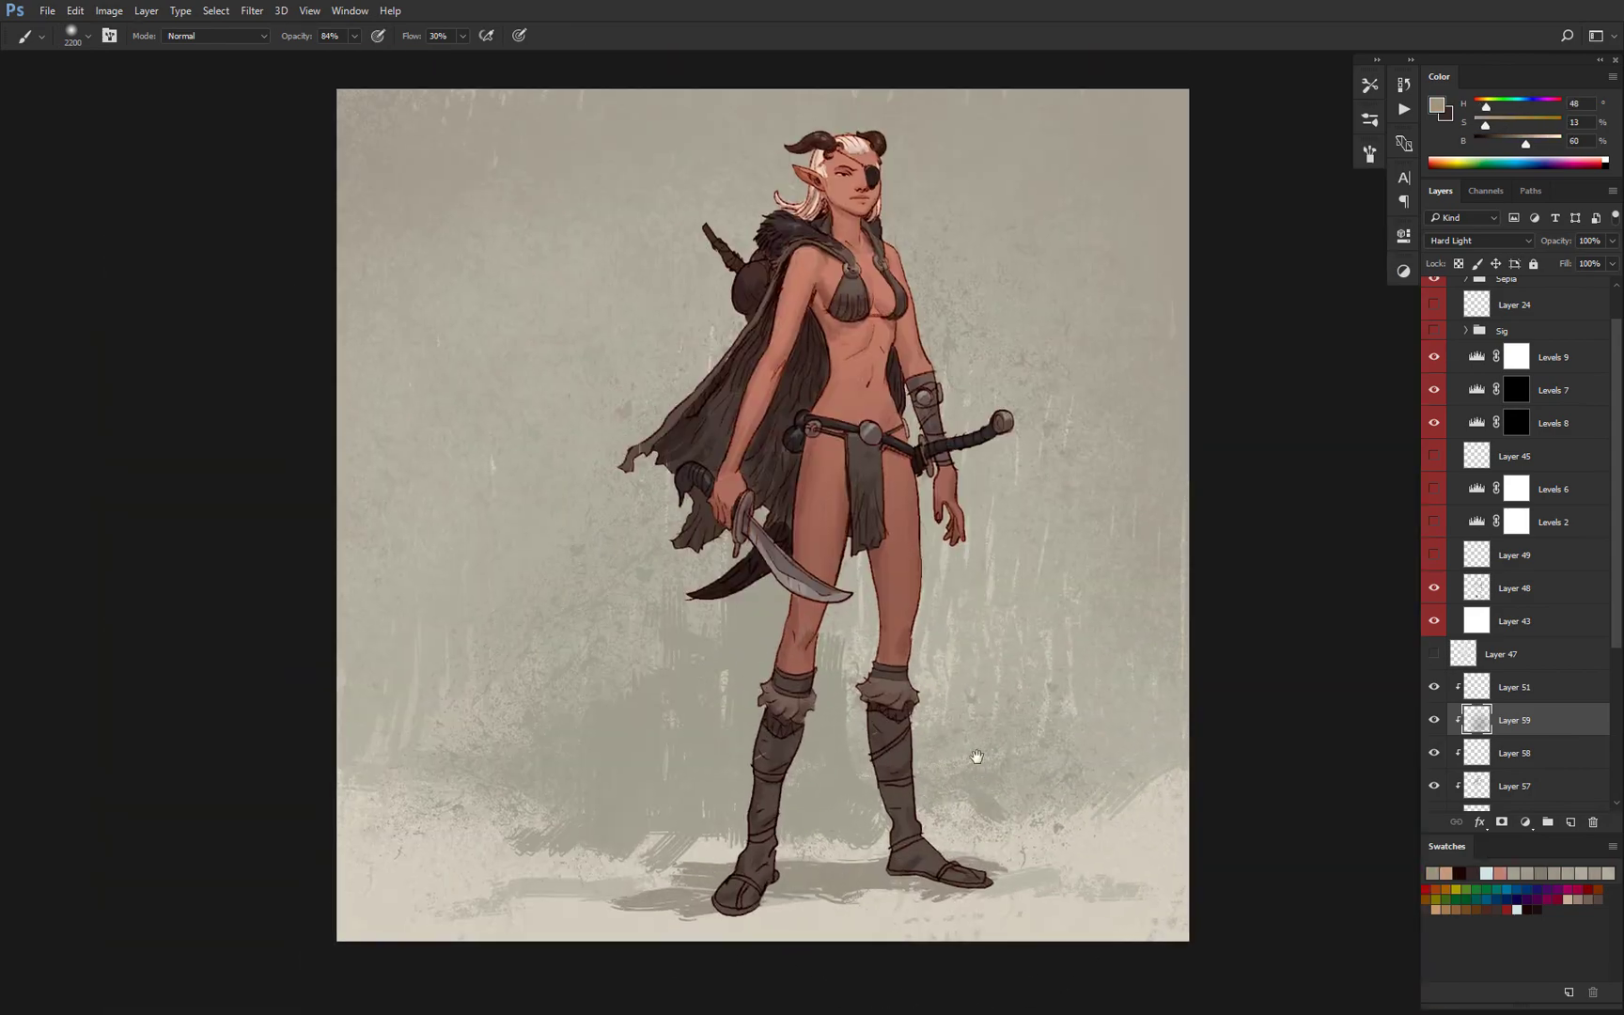
{"action": "left_click", "coordinate": [731, 814], "text": "alt"}
{"action": "left_click_drag", "start_coordinate": [731, 814], "coordinate": [932, 686]}
Add a clipped Normal layer above Layer 59 and softly tint the boots, thighs and cape with sampled grey-browns.
{"action": "left_click", "coordinate": [1570, 822]}
{"action": "left_click_drag", "start_coordinate": [827, 771], "coordinate": [1001, 772]}
{"action": "scroll", "coordinate": [1015, 469], "scroll_direction": "down", "scroll_amount": 3}
{"action": "scroll", "coordinate": [982, 484], "scroll_direction": "up", "scroll_amount": 3}
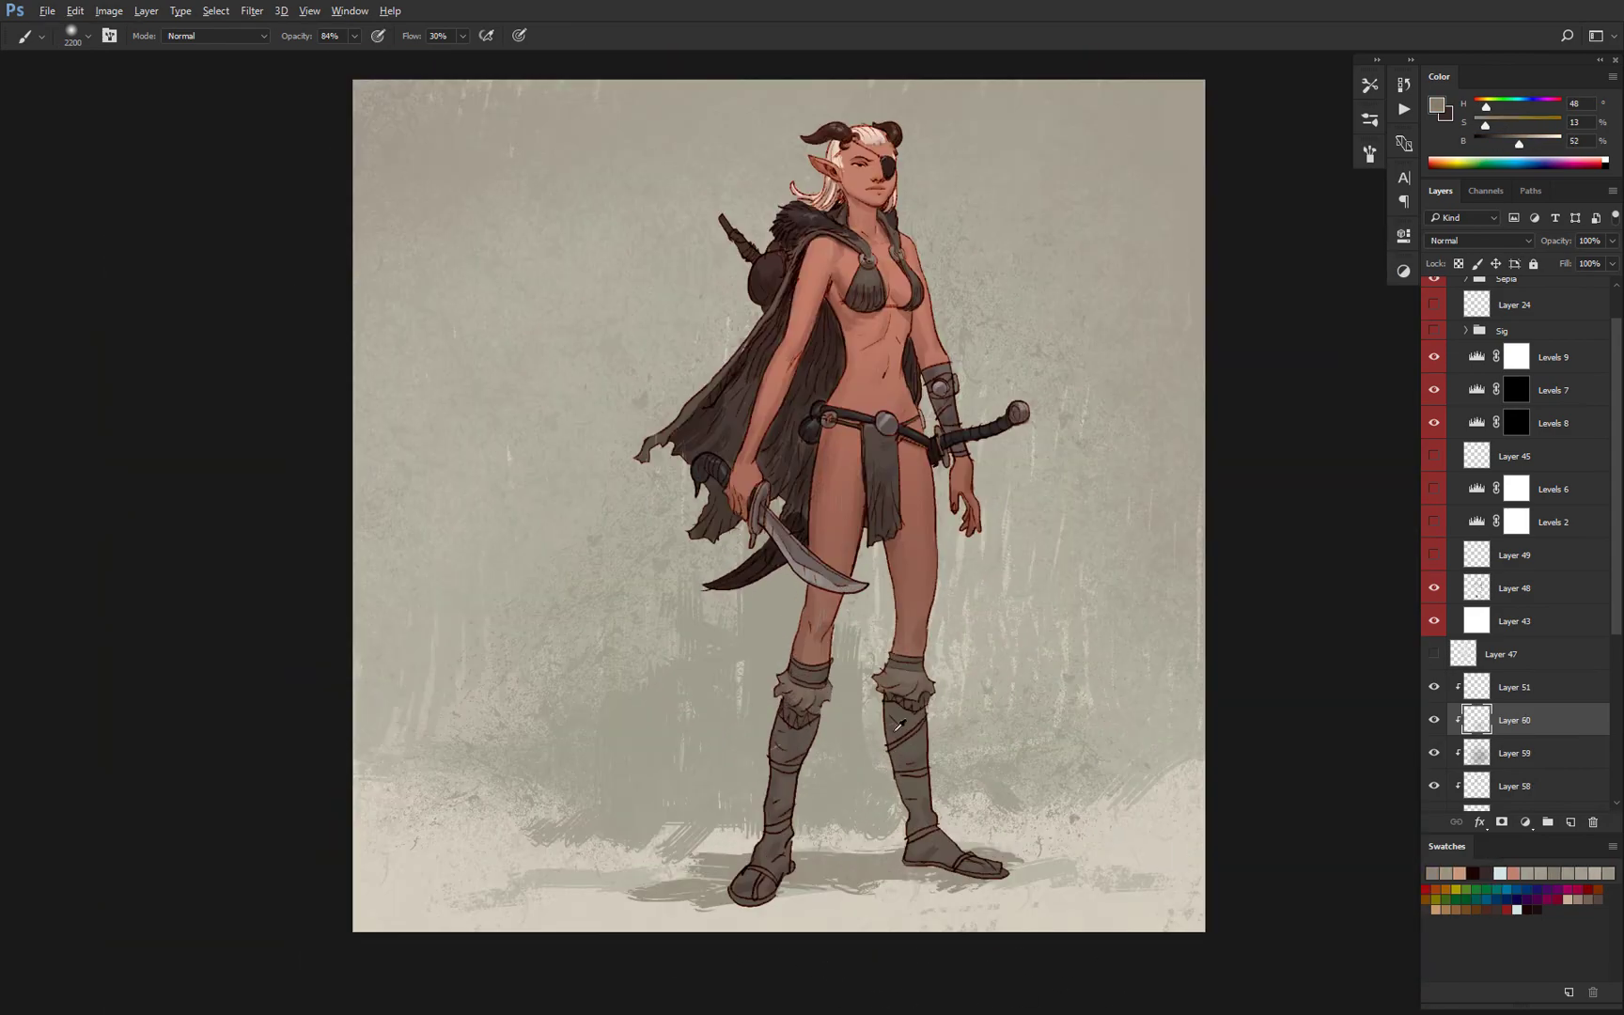
{"action": "left_click", "coordinate": [907, 507], "text": "alt"}
{"action": "left_click_drag", "start_coordinate": [969, 631], "coordinate": [714, 525]}
{"action": "scroll", "coordinate": [973, 536], "scroll_direction": "down", "scroll_amount": 5}
{"action": "scroll", "coordinate": [986, 489], "scroll_direction": "up", "scroll_amount": 2}
{"action": "scroll", "coordinate": [986, 493], "scroll_direction": "up", "scroll_amount": 4}
{"action": "scroll", "coordinate": [870, 448], "scroll_direction": "down", "scroll_amount": 4}
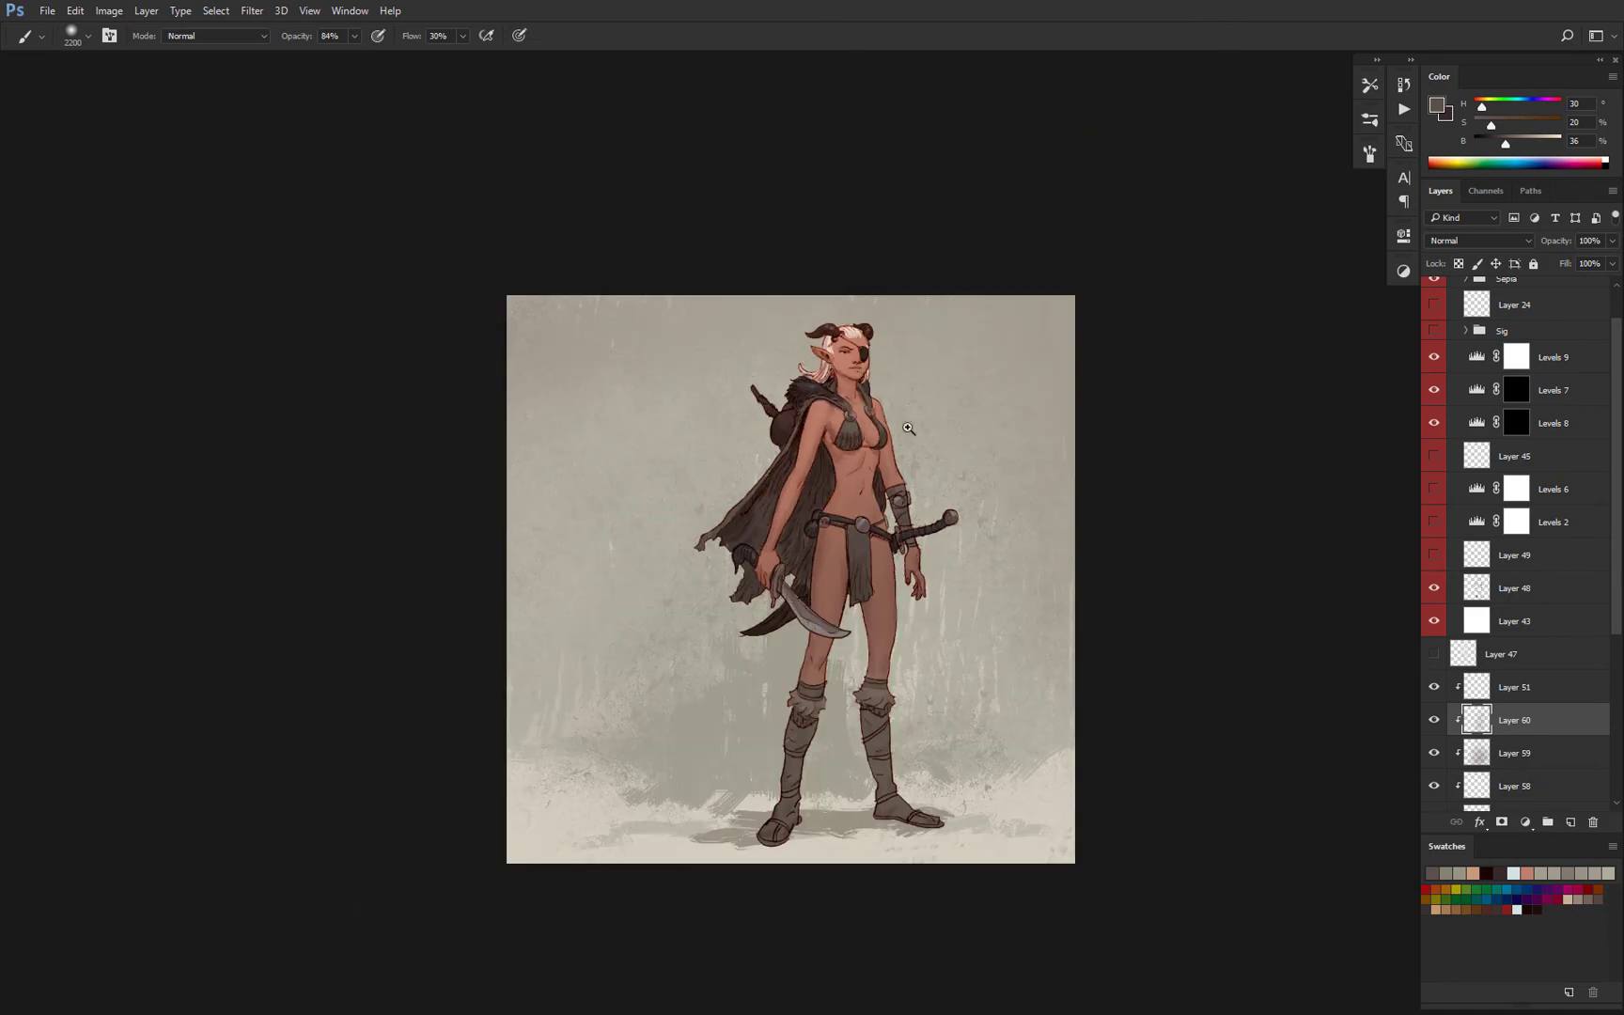
{"action": "scroll", "coordinate": [912, 422], "scroll_direction": "up", "scroll_amount": 2}
{"action": "key", "text": "e"}
{"action": "scroll", "coordinate": [914, 510], "scroll_direction": "up", "scroll_amount": 1}
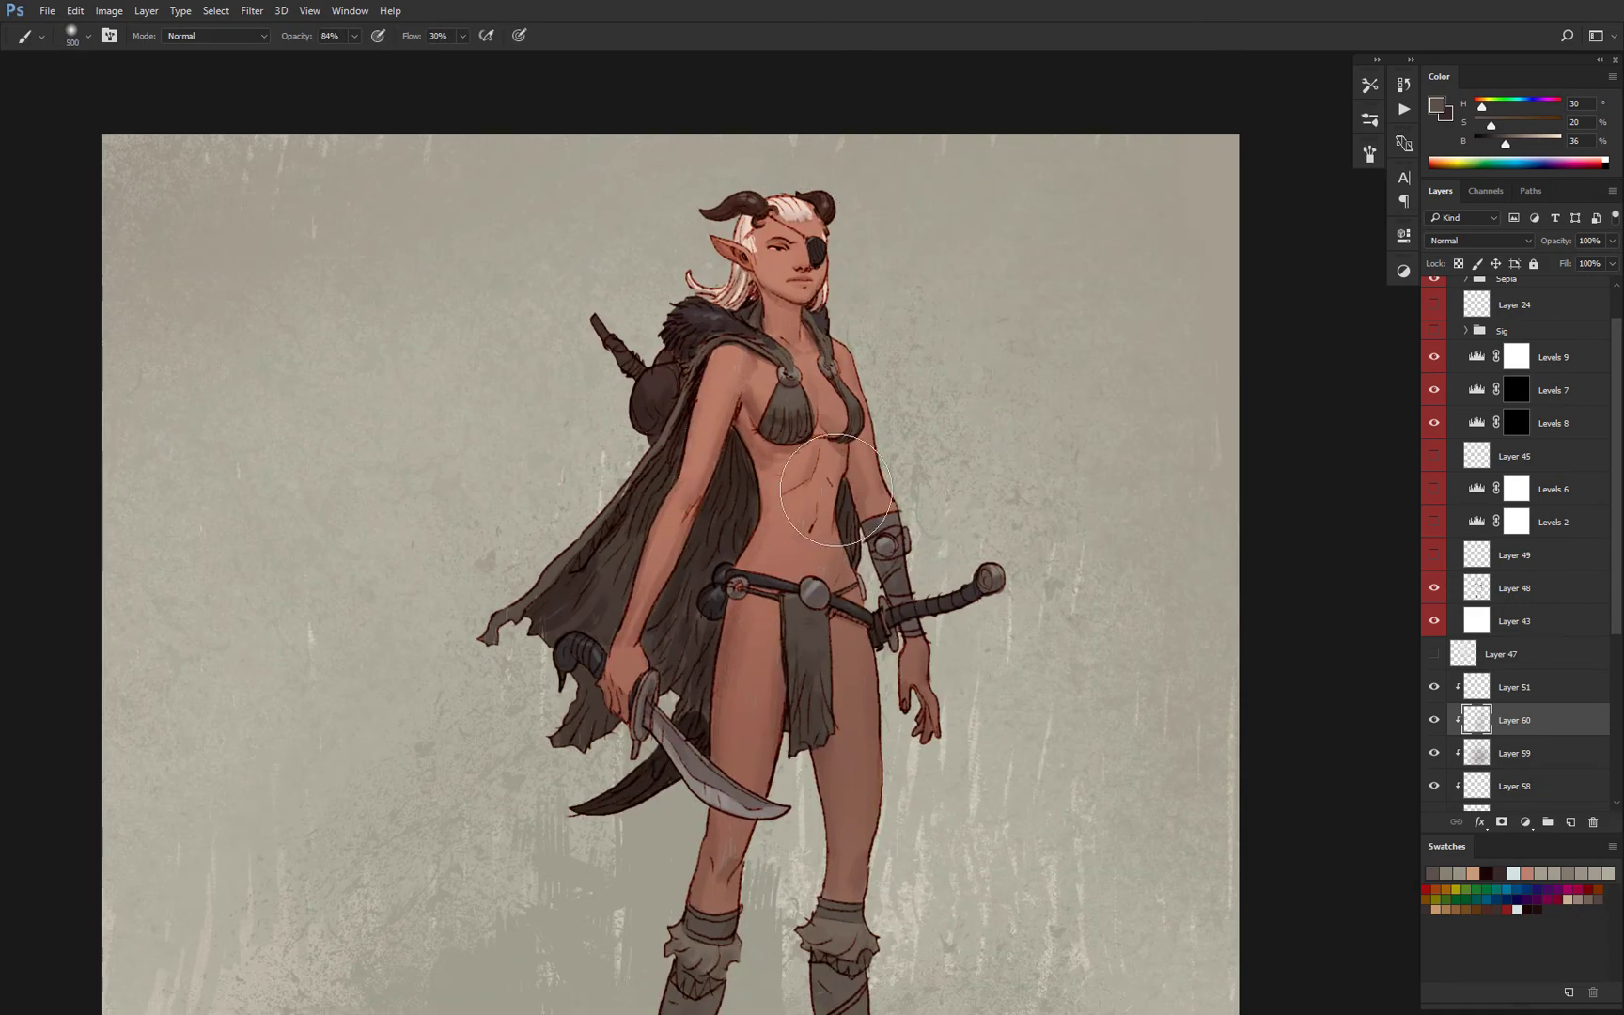
Sample skin tones near the face and brush them softly over the neck and shoulder at 250 px.
{"action": "key", "text": "b"}
{"action": "left_click", "coordinate": [792, 297], "text": "alt"}
{"action": "left_click_drag", "start_coordinate": [813, 314], "coordinate": [880, 352]}
{"action": "left_click", "coordinate": [808, 331], "text": "alt"}
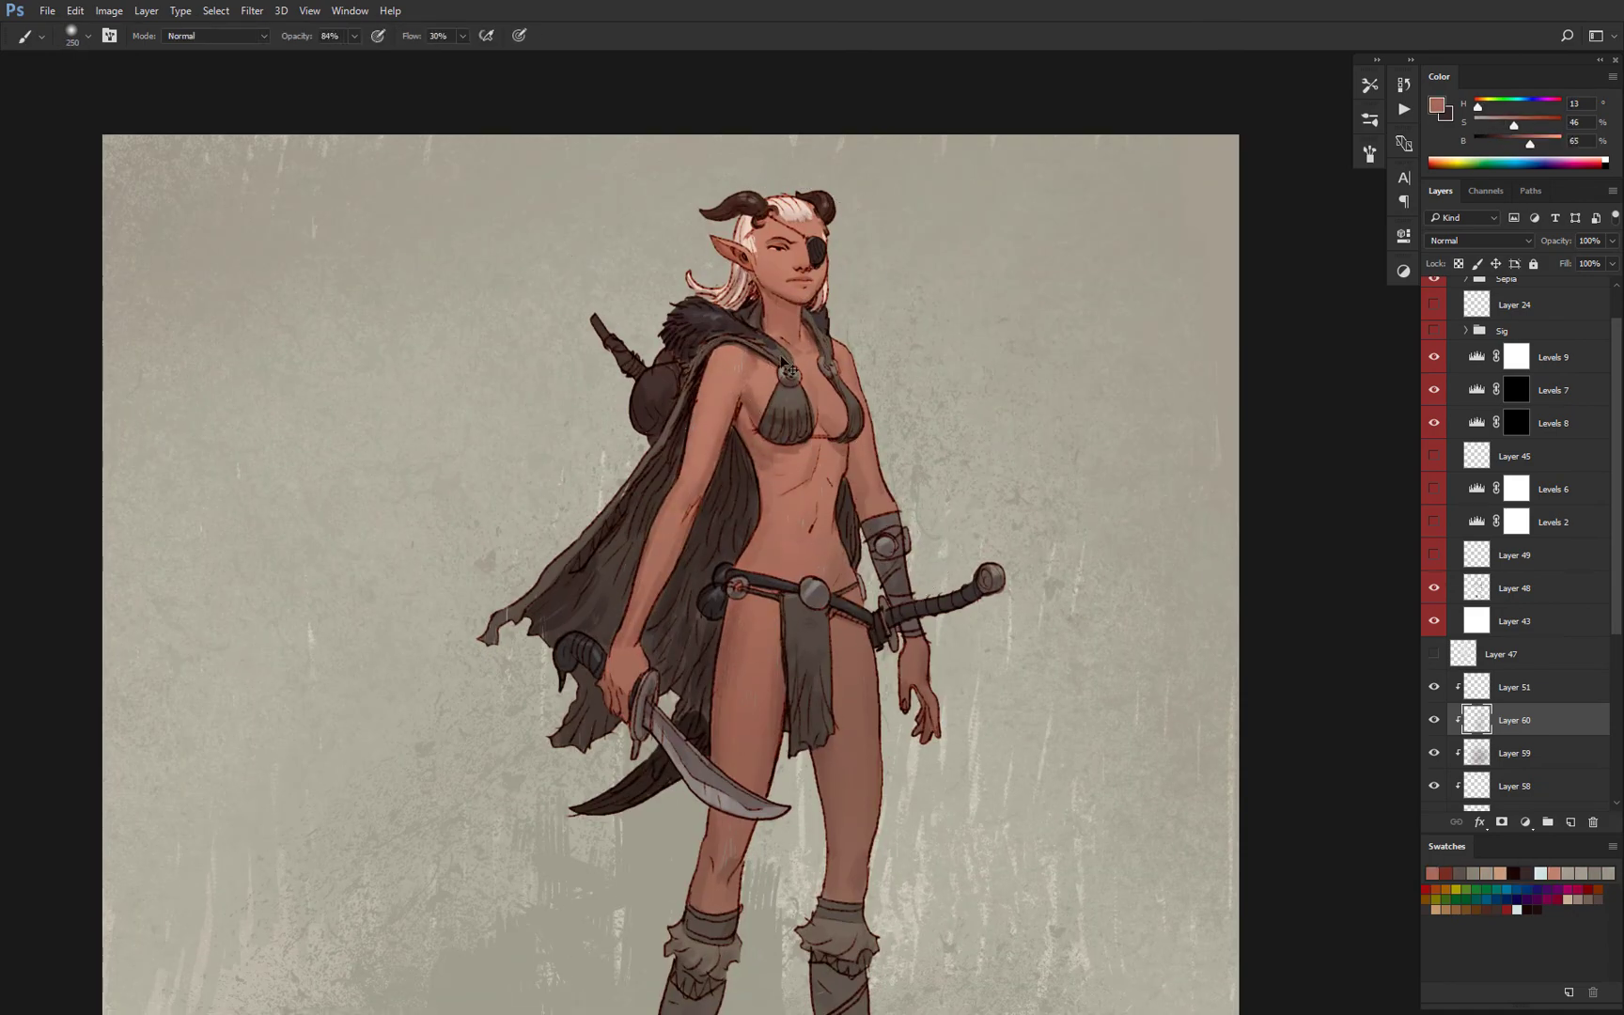
{"action": "key", "text": "e"}
{"action": "key", "text": "b"}
{"action": "left_click", "coordinate": [672, 328], "text": "alt"}
{"action": "scroll", "coordinate": [738, 488], "scroll_direction": "down", "scroll_amount": 1}
{"action": "scroll", "coordinate": [836, 404], "scroll_direction": "up", "scroll_amount": 1}
Add a clipped layer above Layer 60 and prepare a textured speckle Pencil at 20% opacity with sampled background grey-beige.
{"action": "key", "text": "ctrl+alt+shift+n"}
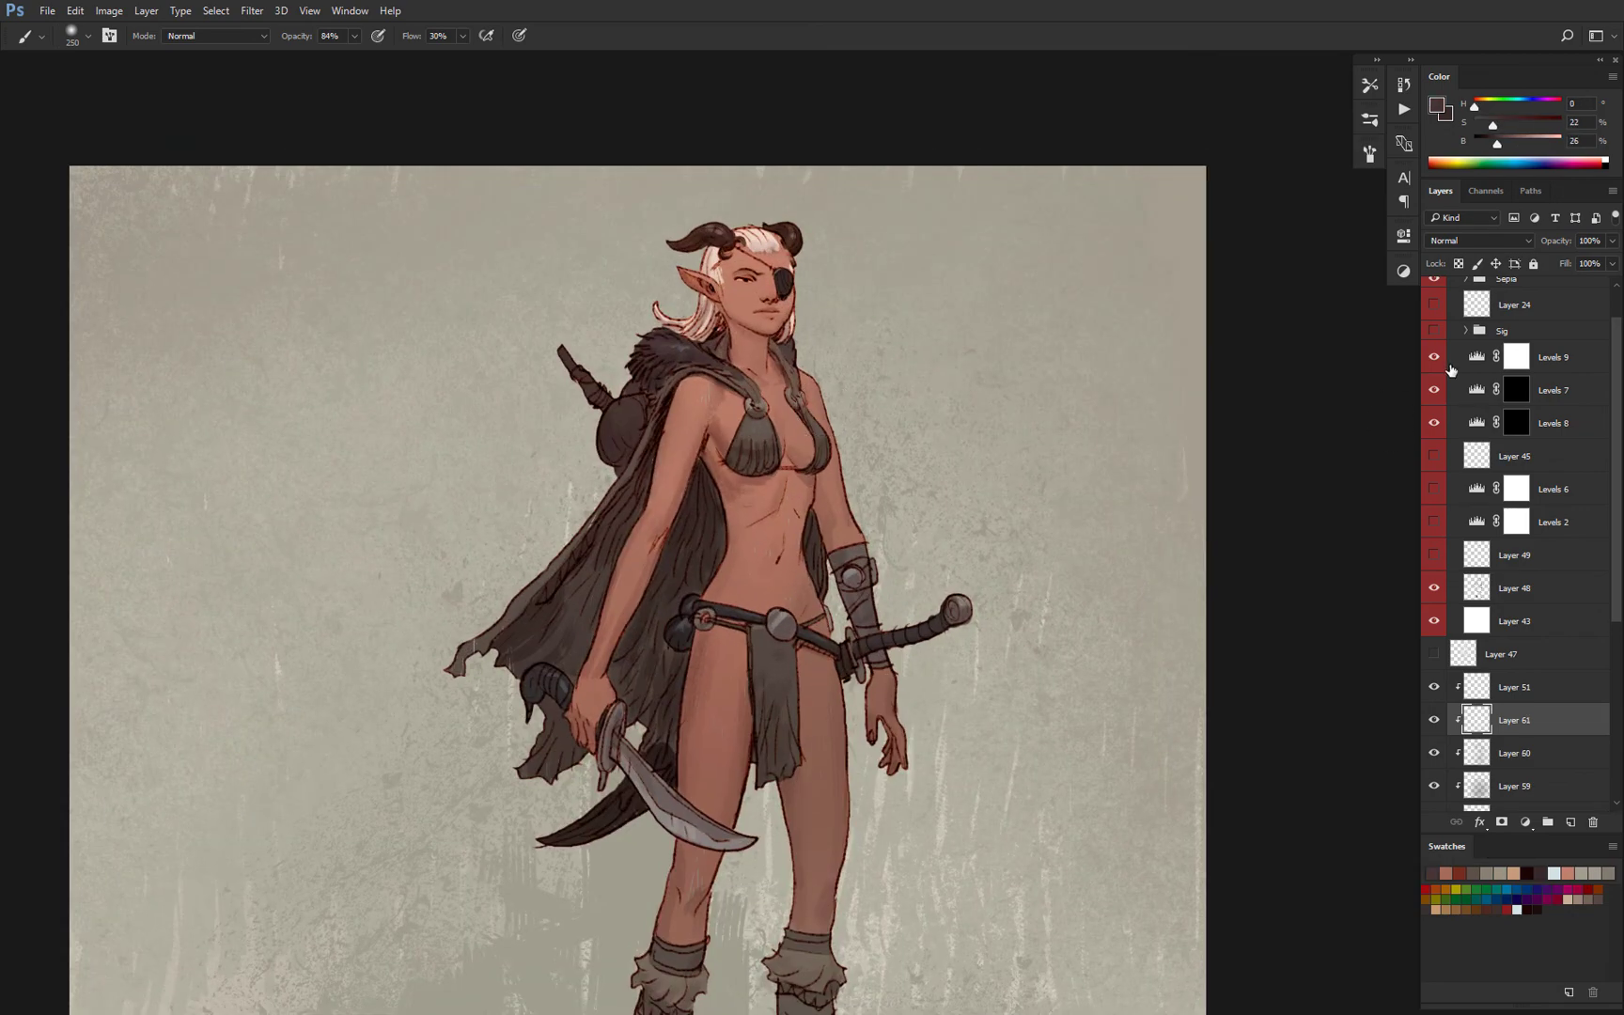
{"action": "left_click", "coordinate": [1371, 85]}
{"action": "key", "text": "shift+b"}
{"action": "left_click", "coordinate": [42, 36]}
{"action": "left_click", "coordinate": [90, 130]}
{"action": "left_click", "coordinate": [942, 315], "text": "alt"}
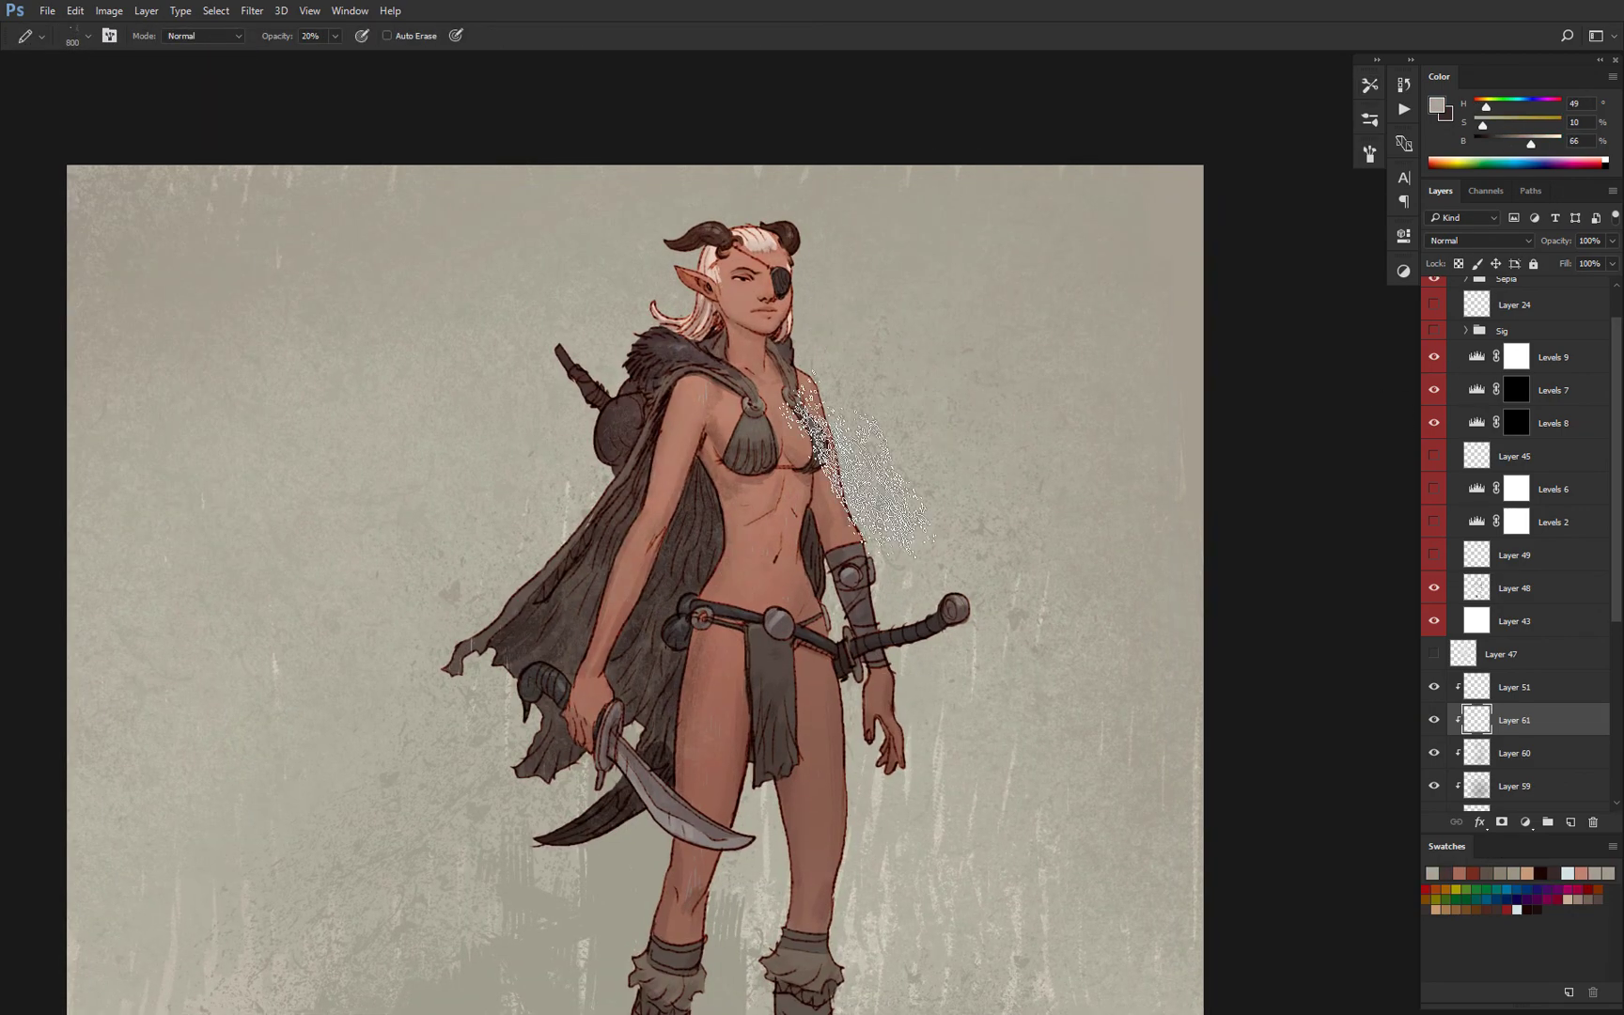
Speckle sampled beige and dark grey texture over the legs, torso and boots.
{"action": "scroll", "coordinate": [869, 470], "scroll_direction": "down", "scroll_amount": 1}
{"action": "left_click_drag", "start_coordinate": [779, 670], "coordinate": [775, 823]}
{"action": "left_click_drag", "start_coordinate": [799, 602], "coordinate": [810, 345]}
{"action": "key", "text": "e"}
{"action": "key", "text": "b"}
{"action": "left_click", "coordinate": [824, 489], "text": "alt"}
{"action": "left_click_drag", "start_coordinate": [909, 922], "coordinate": [791, 843]}
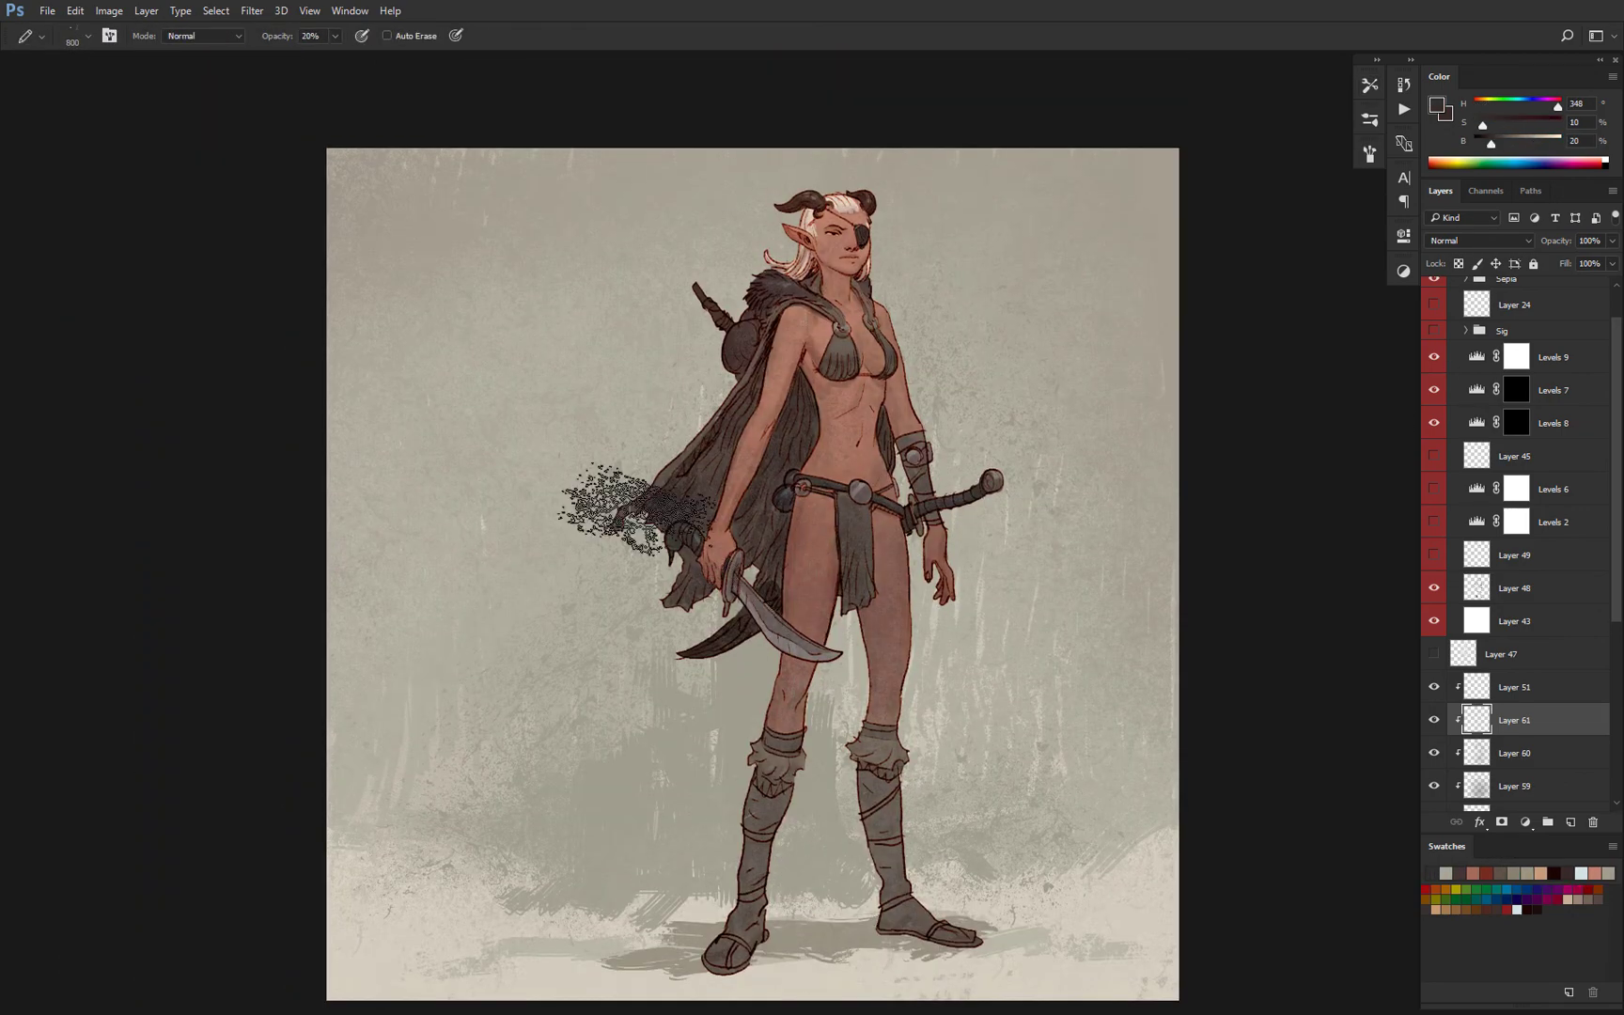
Enlarge the eraser to 1000 px and soften the speckled texture over the chest and torso.
{"action": "key", "text": "e"}
{"action": "key", "text": "bracketright"}
{"action": "key", "text": "bracketright"}
{"action": "key", "text": "bracketright"}
{"action": "key", "text": "bracketright"}
{"action": "key", "text": "bracketright"}
{"action": "key", "text": "bracketright"}
{"action": "left_click_drag", "start_coordinate": [860, 329], "coordinate": [842, 394]}
{"action": "scroll", "coordinate": [870, 315], "scroll_direction": "up", "scroll_amount": 2}
{"action": "scroll", "coordinate": [879, 339], "scroll_direction": "down", "scroll_amount": 2}
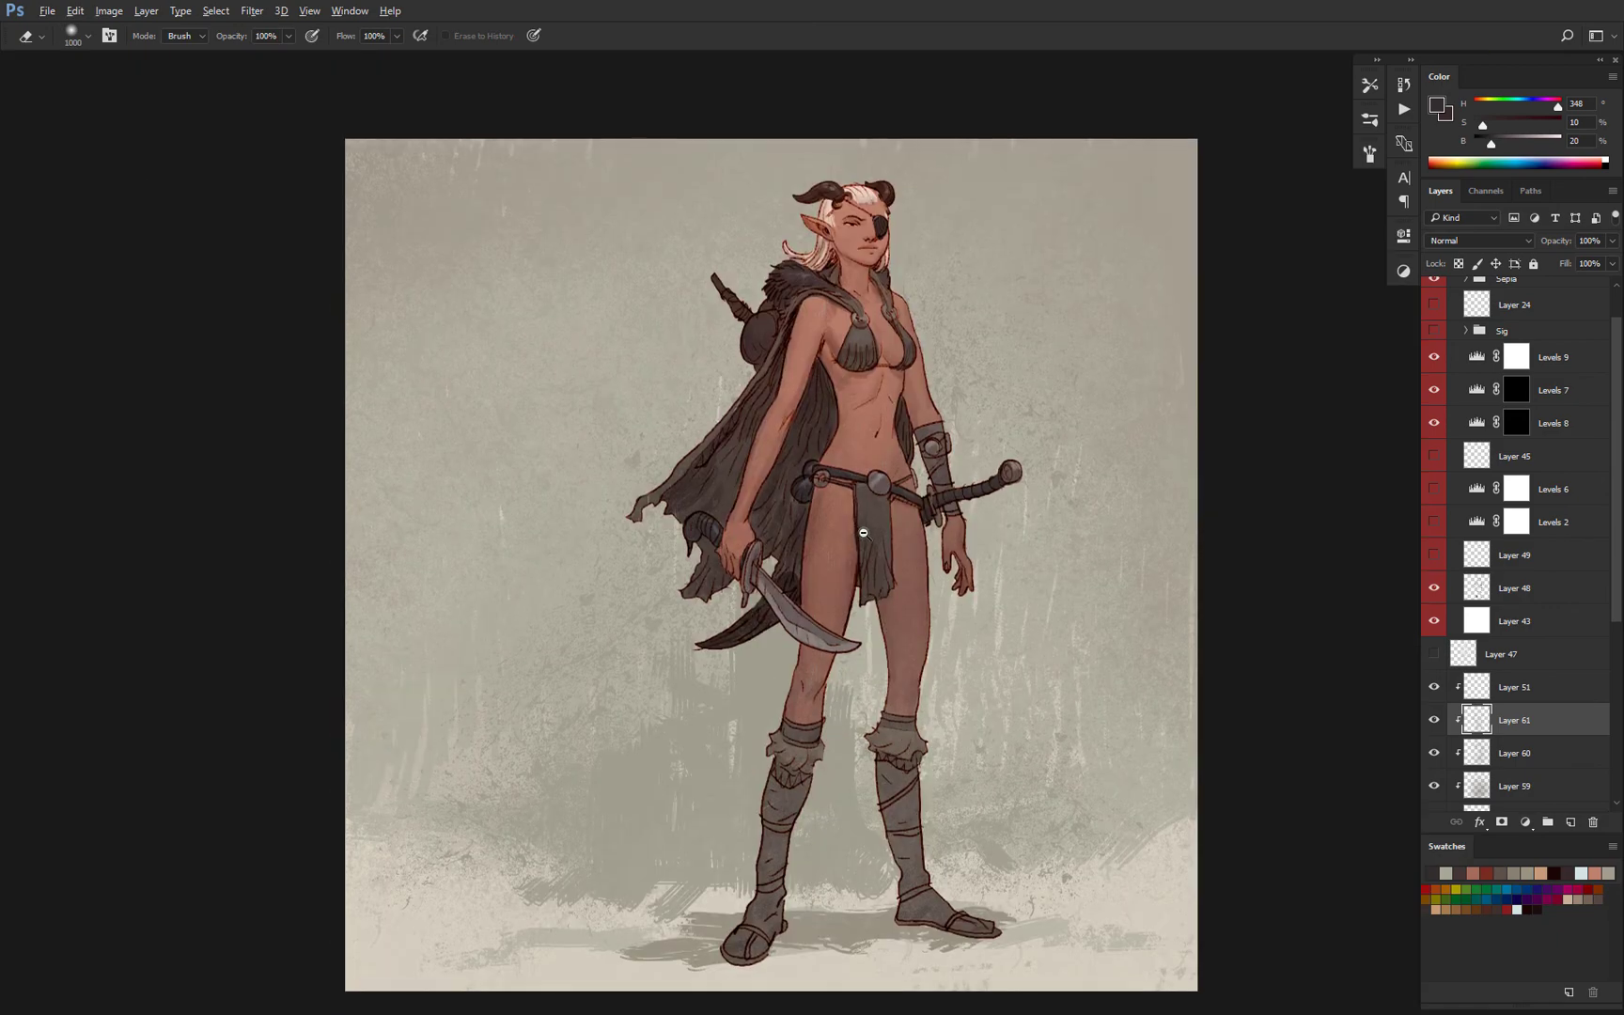
{"action": "scroll", "coordinate": [841, 585], "scroll_direction": "down", "scroll_amount": 1}
Collapse the line-art group, add a new layer above Lines Auto, and sample the backdrop's grey-beige for the textured Pencil.
{"action": "key", "text": "b"}
{"action": "left_click_drag", "start_coordinate": [1613, 470], "coordinate": [1613, 439]}
{"action": "left_click", "coordinate": [1453, 306]}
{"action": "left_click", "coordinate": [1473, 310]}
{"action": "key", "text": "ctrl+shift+alt+n"}
{"action": "left_click", "coordinate": [982, 399], "text": "alt"}
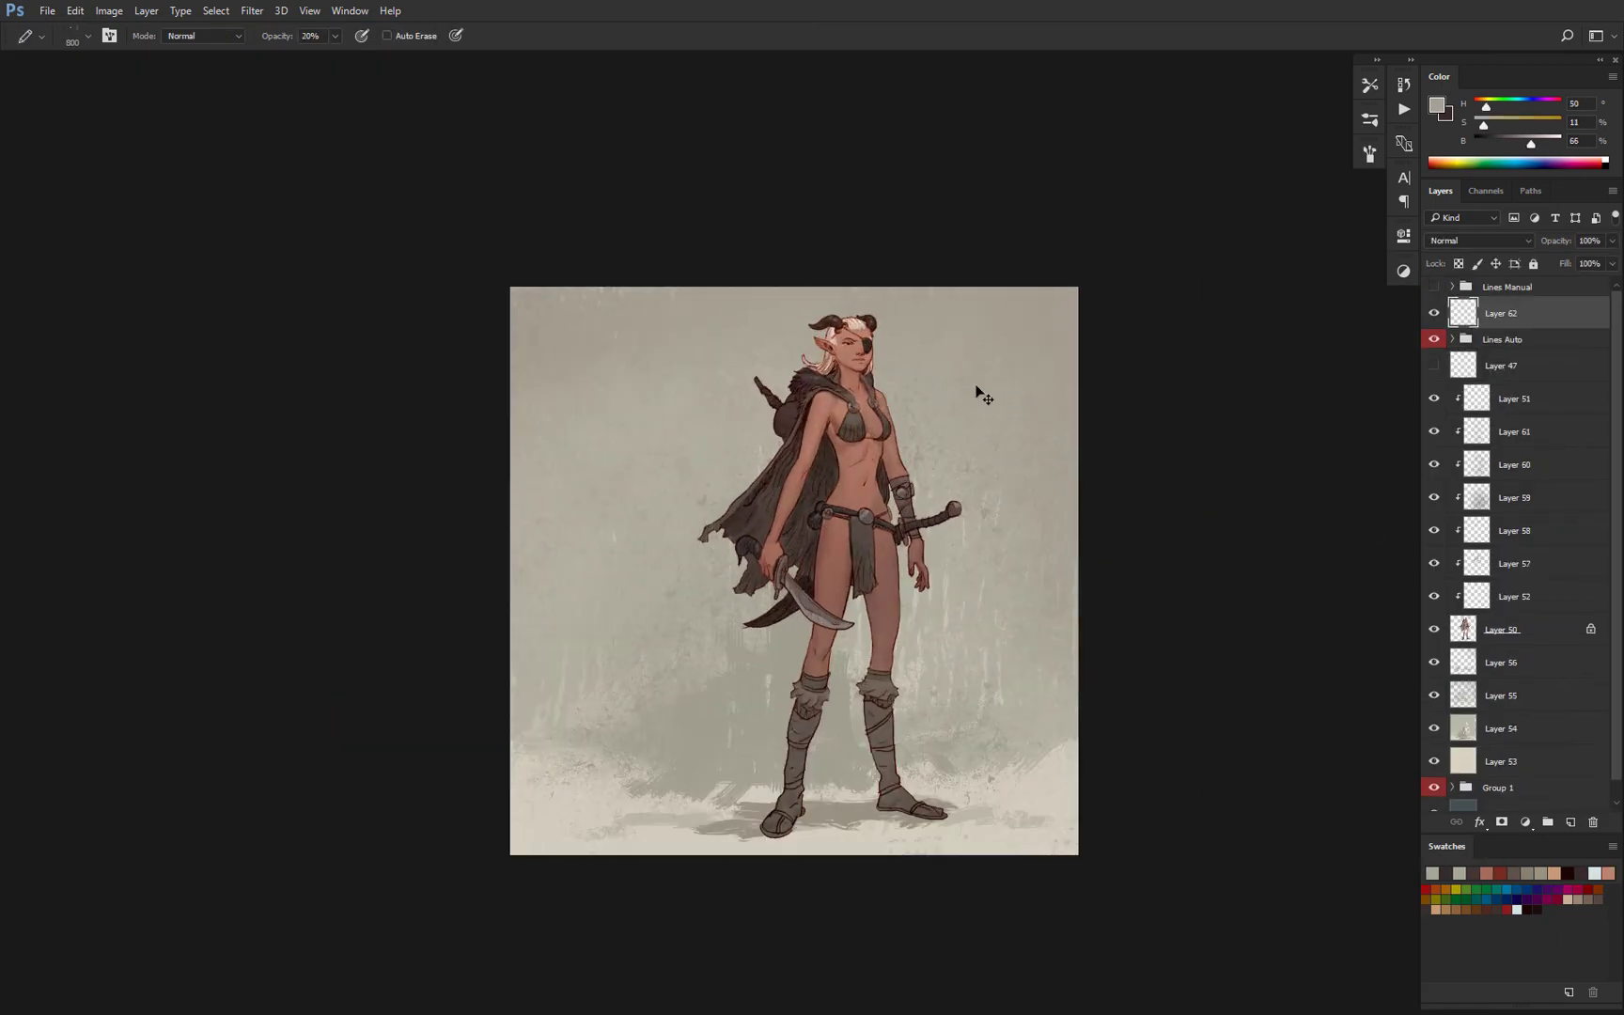
Speckle grey-beige haze over the cape and legs on Layer 62, slightly darken the colour, and erase excess from the body.
{"action": "left_click_drag", "start_coordinate": [838, 404], "coordinate": [799, 554]}
{"action": "left_click_drag", "start_coordinate": [799, 671], "coordinate": [795, 818]}
{"action": "left_click", "coordinate": [903, 479], "text": "ctrl"}
{"action": "left_click_drag", "start_coordinate": [1530, 145], "coordinate": [1524, 145]}
{"action": "key", "text": "e"}
{"action": "left_click_drag", "start_coordinate": [818, 357], "coordinate": [935, 703]}
Sample more backdrop tones and add speckled haze down the torso and sword arm.
{"action": "key", "text": "b"}
{"action": "left_click", "coordinate": [1007, 549], "text": "alt"}
{"action": "left_click", "coordinate": [1007, 549], "text": "alt"}
{"action": "left_click", "coordinate": [958, 667], "text": "ctrl"}
{"action": "left_click", "coordinate": [953, 414], "text": "alt"}
{"action": "mouse_move", "coordinate": [902, 423]}
{"action": "left_mouse_down"}
{"action": "mouse_move", "coordinate": [881, 479]}
{"action": "mouse_move", "coordinate": [888, 582]}
{"action": "left_mouse_up"}
{"action": "left_click", "coordinate": [1041, 620], "text": "alt"}
{"action": "left_click", "coordinate": [1013, 747], "text": "ctrl"}
{"action": "left_click", "coordinate": [949, 733], "text": "alt"}
{"action": "scroll", "coordinate": [1041, 470], "scroll_direction": "up", "scroll_amount": 1}
{"action": "key", "text": "e"}
{"action": "scroll", "coordinate": [1051, 464], "scroll_direction": "up", "scroll_amount": 1}
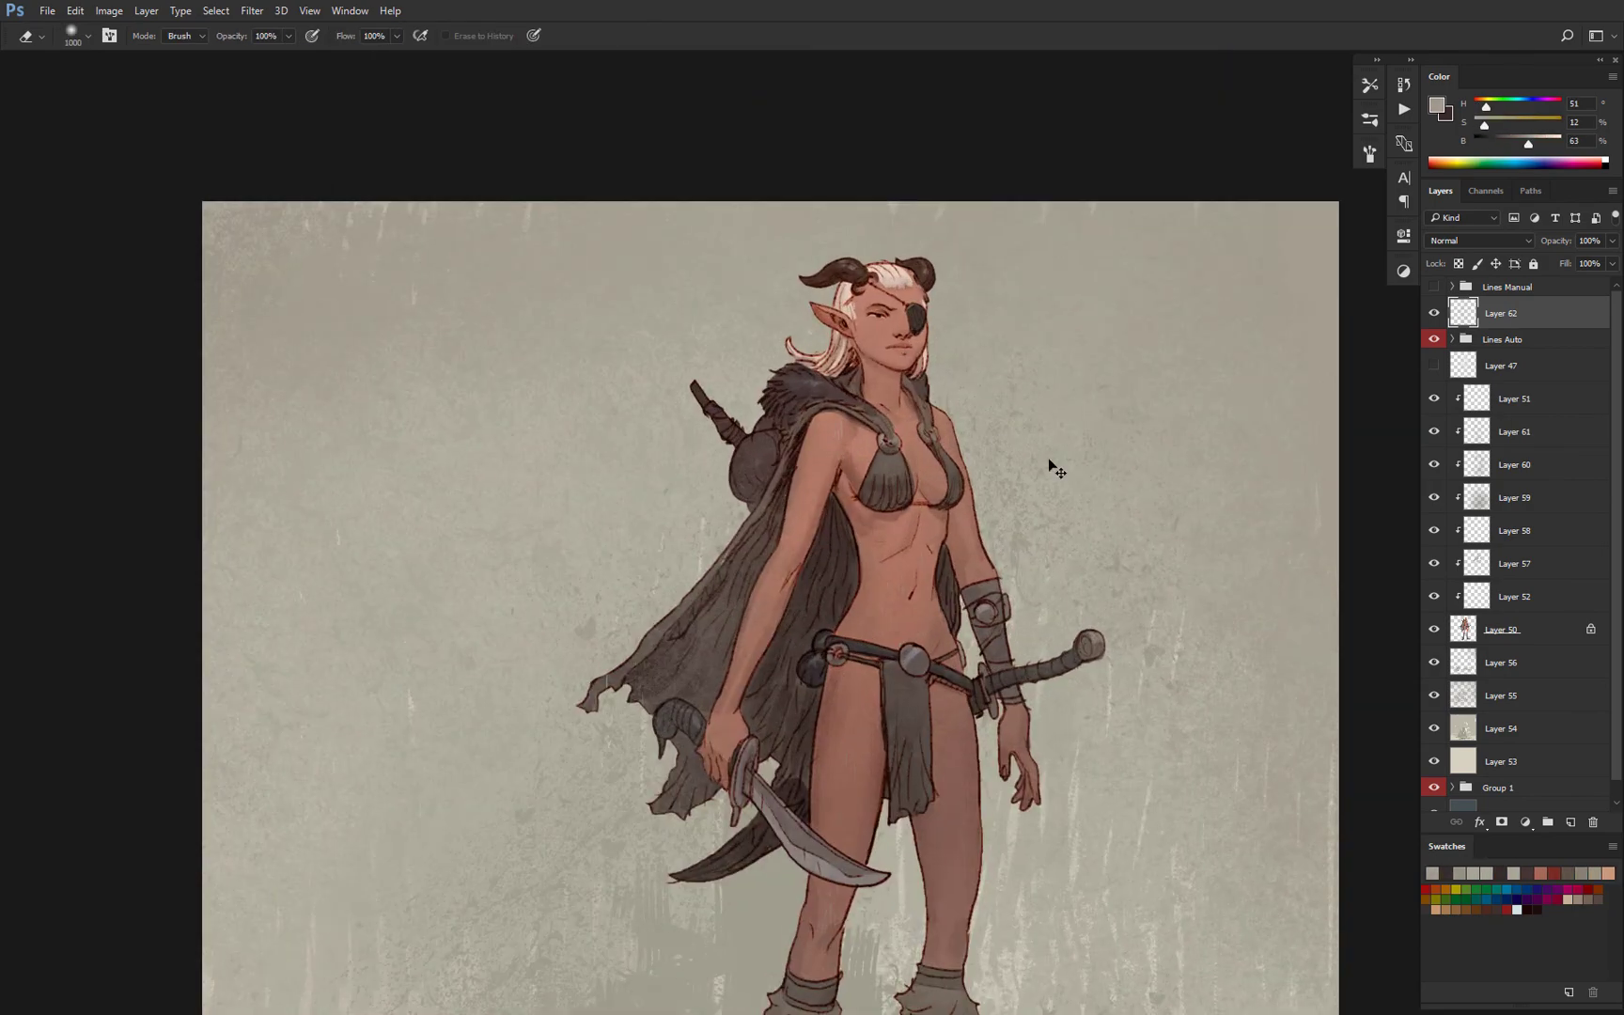
Add a Selective Color adjustment above Layer 62 and set Neutrals to Cyan -11% and Magenta -9%, then adjust Yellow.
{"action": "left_click", "coordinate": [1524, 822]}
{"action": "left_click", "coordinate": [1512, 808]}
{"action": "mouse_move", "coordinate": [1258, 333]}
{"action": "left_mouse_down"}
{"action": "mouse_move", "coordinate": [1285, 335]}
{"action": "mouse_move", "coordinate": [1247, 338]}
{"action": "mouse_move", "coordinate": [1248, 370]}
{"action": "left_mouse_up"}
{"action": "left_click_drag", "start_coordinate": [1258, 402], "coordinate": [1257, 403]}
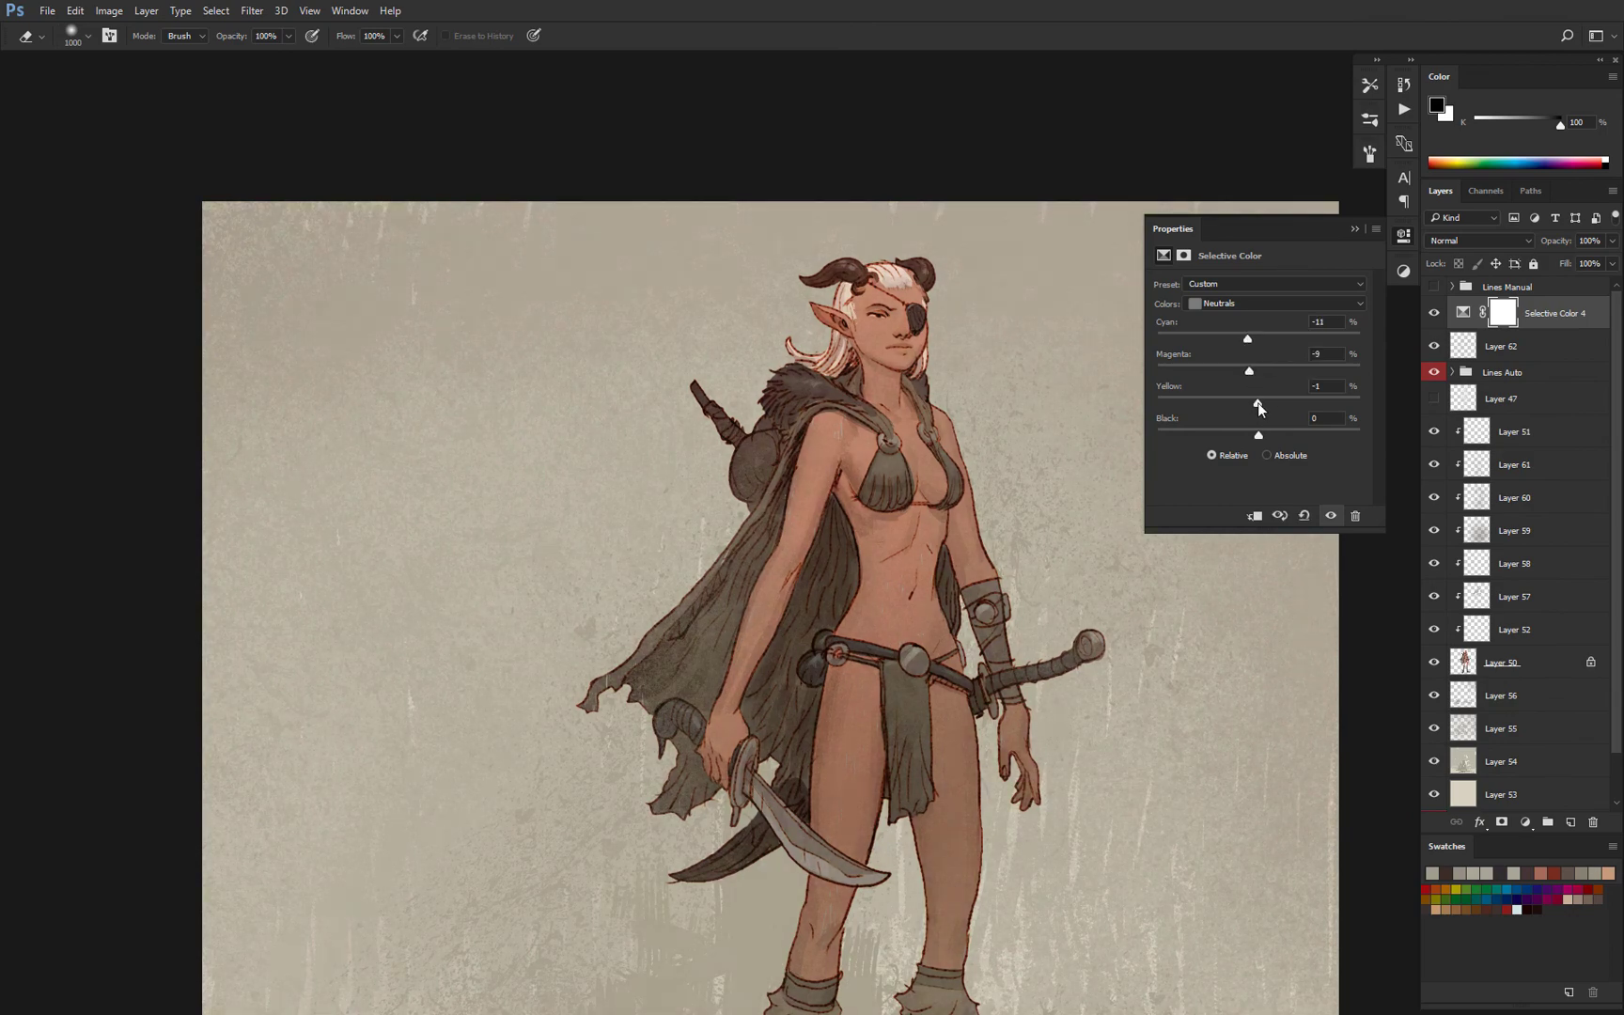
Mask the Selective Color adjustment using Color Range at fuzziness 79, sampling several figure areas and ending on the cape's dark interior.
{"action": "left_click", "coordinate": [218, 12]}
{"action": "left_click", "coordinate": [240, 156]}
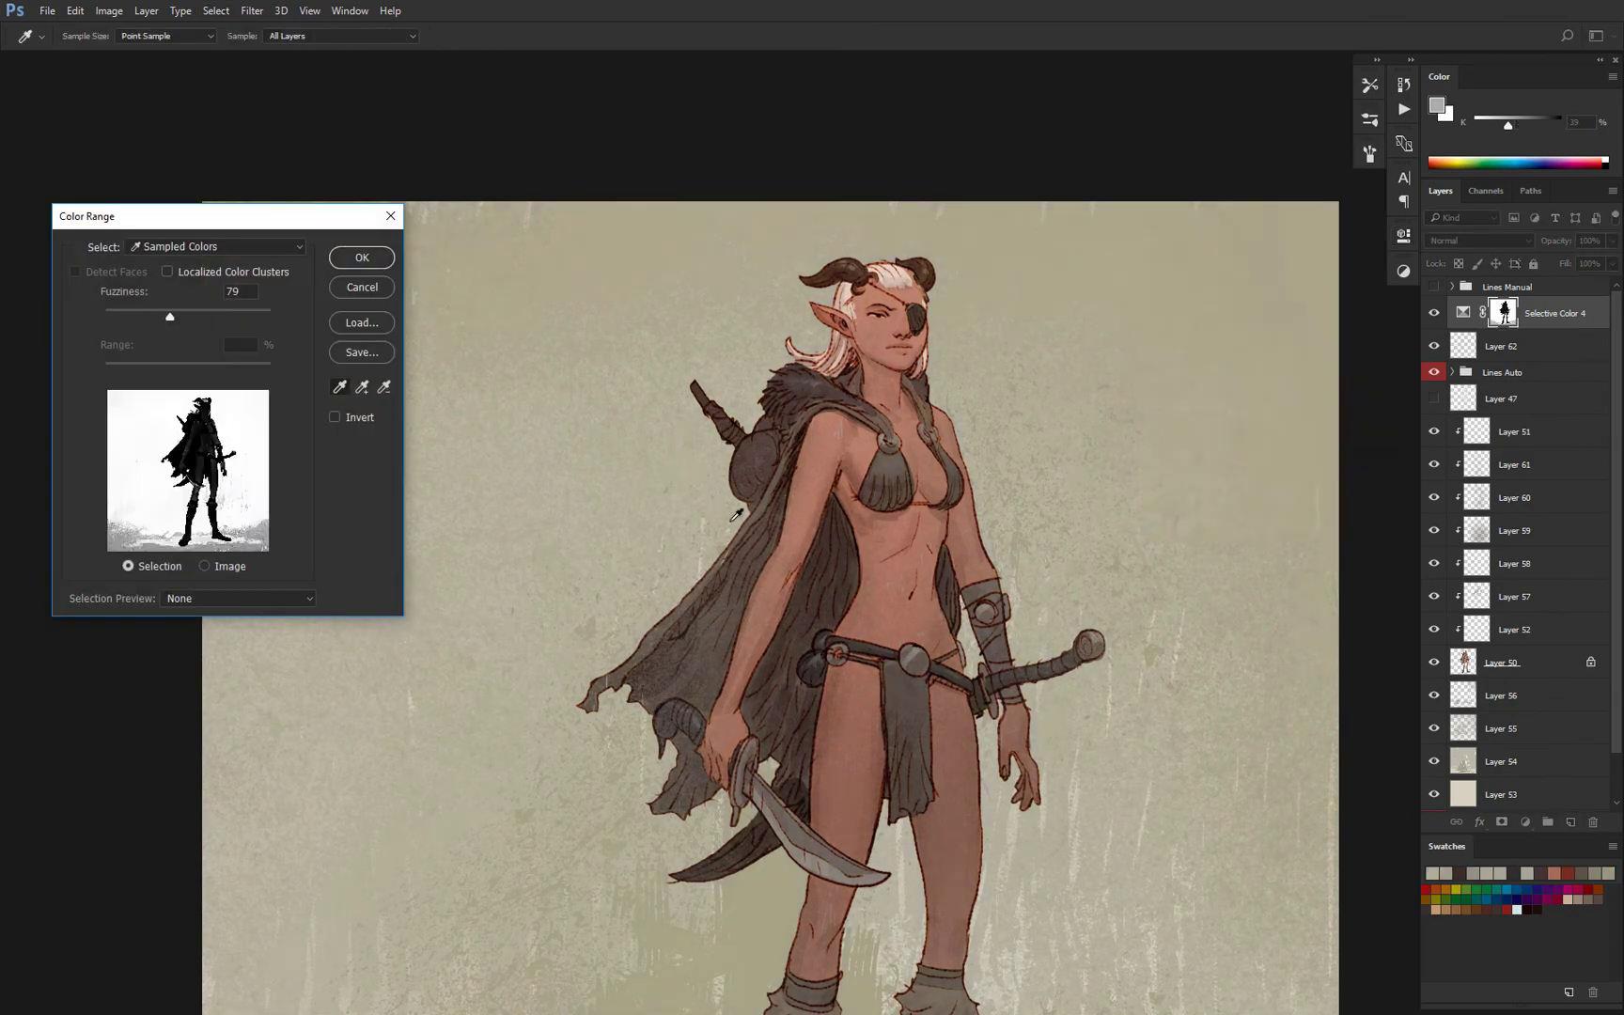
{"action": "key", "text": "ctrl+minus"}
{"action": "left_click_drag", "start_coordinate": [771, 602], "coordinate": [766, 565]}
{"action": "left_click", "coordinate": [796, 869]}
{"action": "left_click", "coordinate": [801, 862]}
{"action": "left_click", "coordinate": [803, 859]}
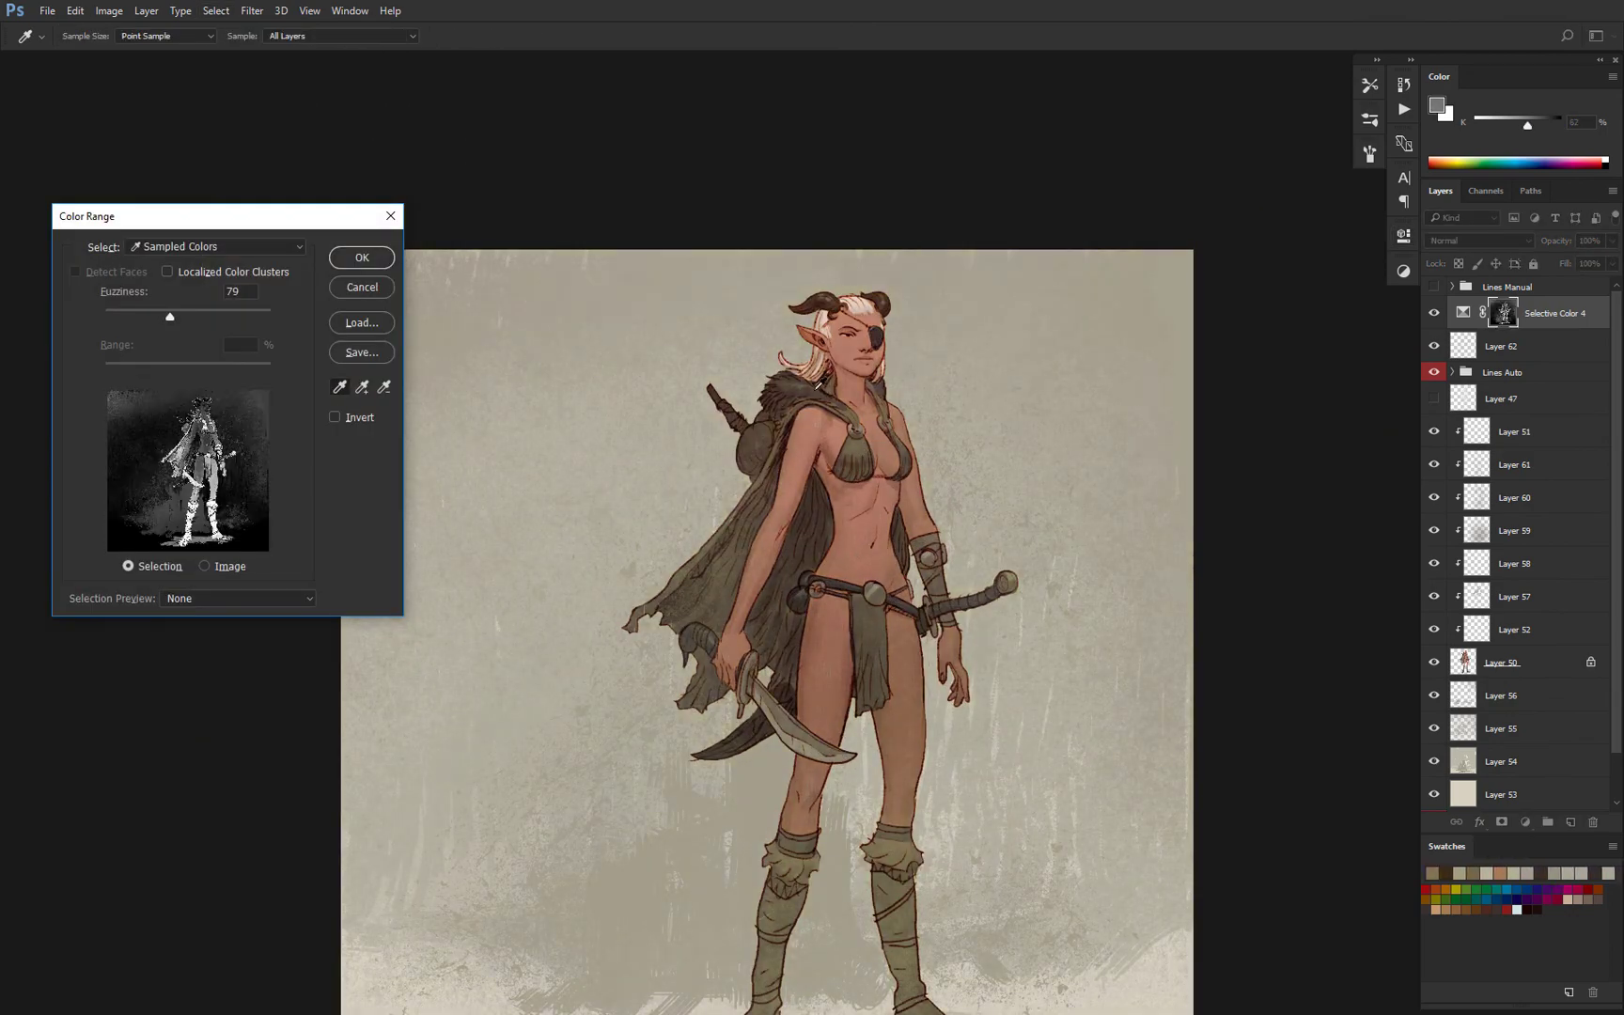
{"action": "left_click", "coordinate": [816, 390]}
{"action": "left_click", "coordinate": [850, 383]}
{"action": "left_click", "coordinate": [829, 323]}
{"action": "left_click", "coordinate": [918, 433]}
{"action": "left_click", "coordinate": [816, 539]}
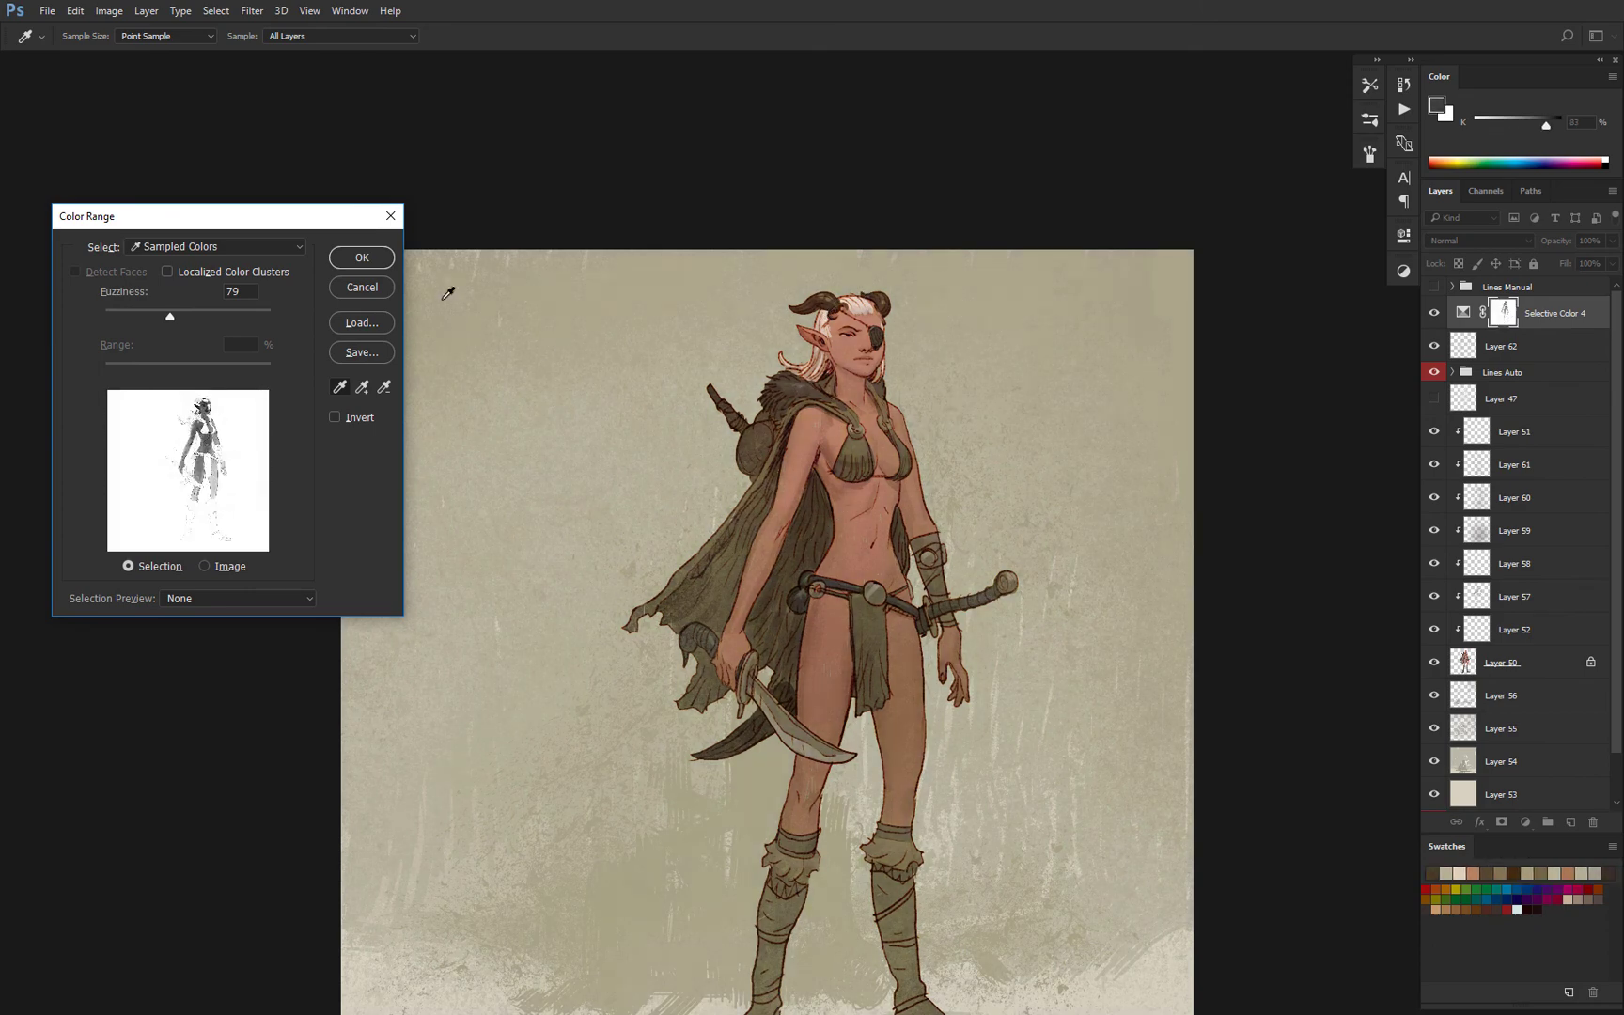
{"action": "left_click", "coordinate": [363, 259]}
Set the adjustment's Neutrals to Cyan -17%, Yellow +13% and Black +17%, and raise Cyan and Magenta in another colour range.
{"action": "double_click", "coordinate": [1463, 312]}
{"action": "left_click_drag", "start_coordinate": [1258, 402], "coordinate": [1281, 434]}
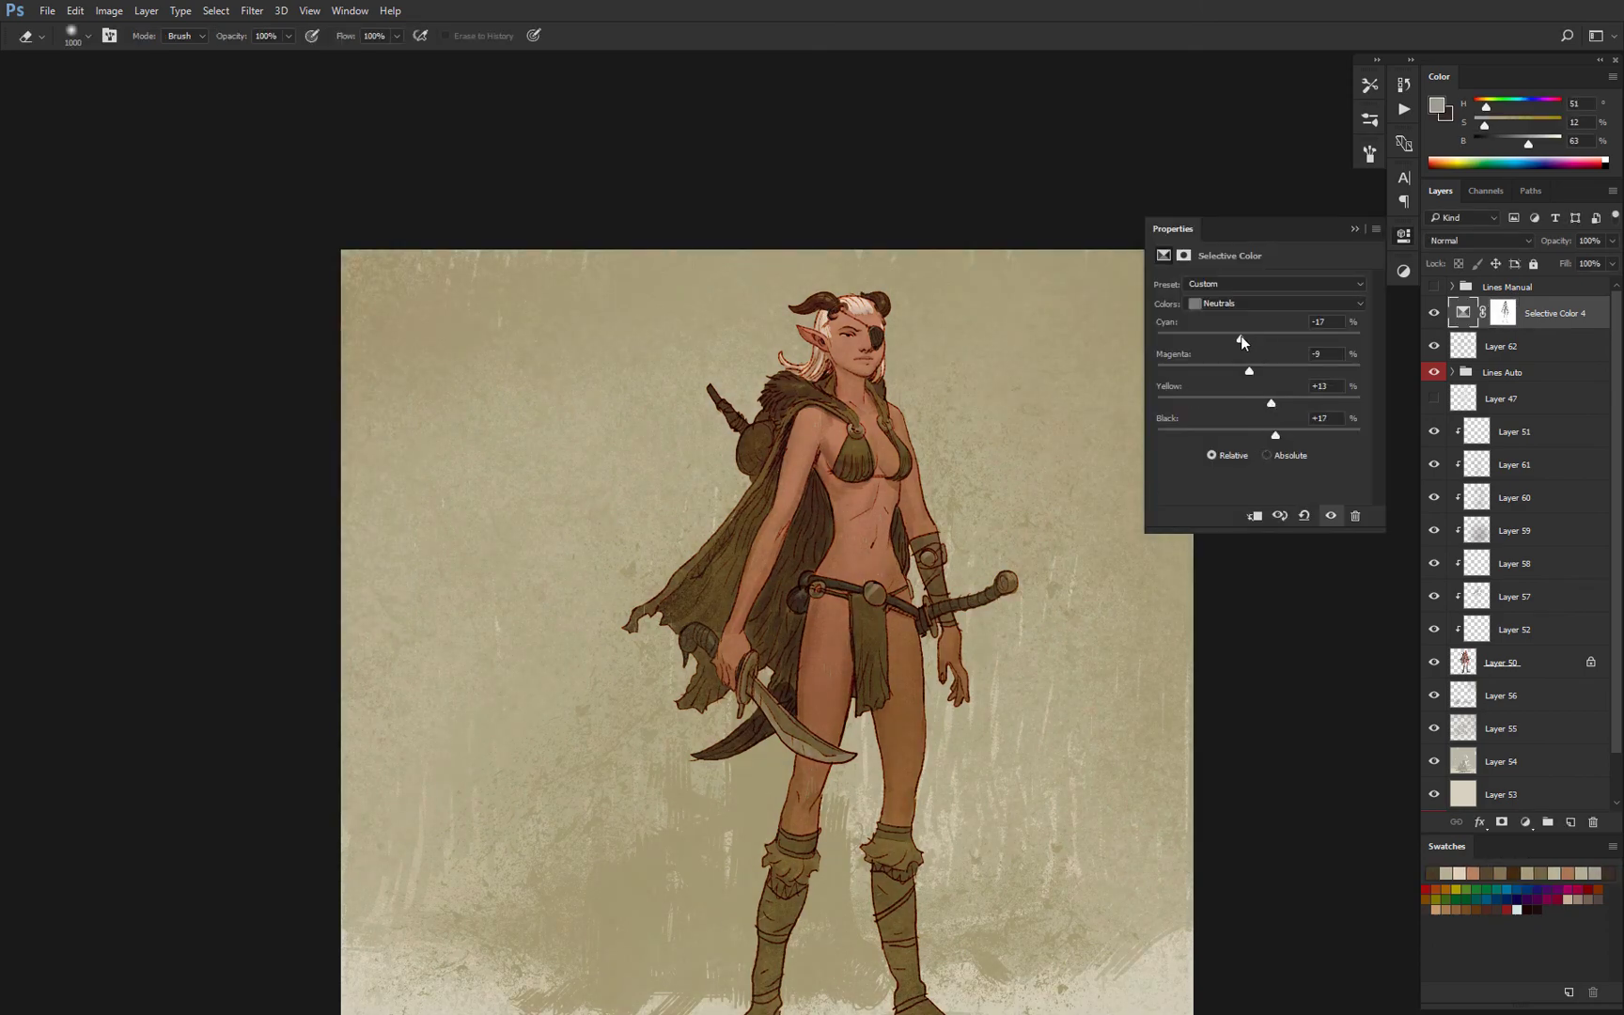
{"action": "left_click", "coordinate": [1275, 303]}
{"action": "left_click", "coordinate": [1250, 431]}
{"action": "left_click_drag", "start_coordinate": [1258, 338], "coordinate": [1276, 339]}
{"action": "left_click_drag", "start_coordinate": [1258, 371], "coordinate": [1267, 371]}
{"action": "left_click_drag", "start_coordinate": [1027, 472], "coordinate": [941, 474]}
{"action": "key", "text": "ctrl+plus"}
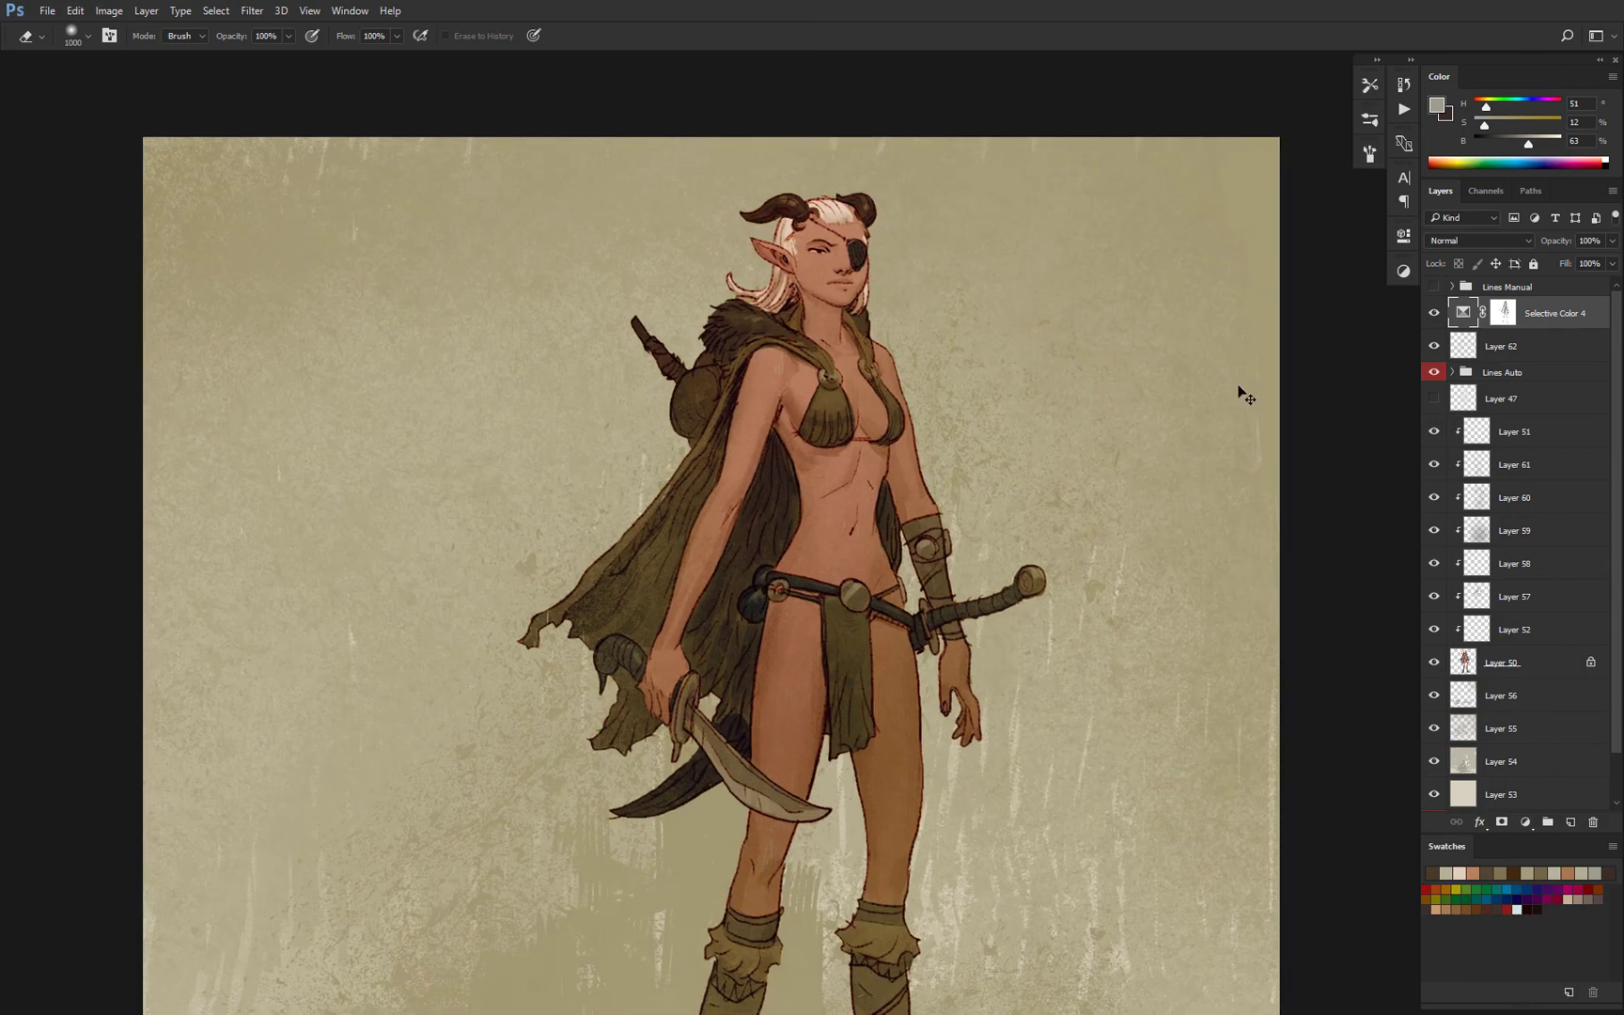
Compare the image with and without the Selective Color adjustment, set its blend mode to Luminosity, and duplicate it.
{"action": "left_click", "coordinate": [1433, 313]}
{"action": "left_click", "coordinate": [1433, 313]}
{"action": "left_click", "coordinate": [1479, 241]}
{"action": "left_click", "coordinate": [1453, 570]}
{"action": "scroll", "coordinate": [1208, 440], "scroll_direction": "down", "scroll_amount": 3}
{"action": "scroll", "coordinate": [1200, 447], "scroll_direction": "up", "scroll_amount": 2}
{"action": "key", "text": "ctrl+j"}
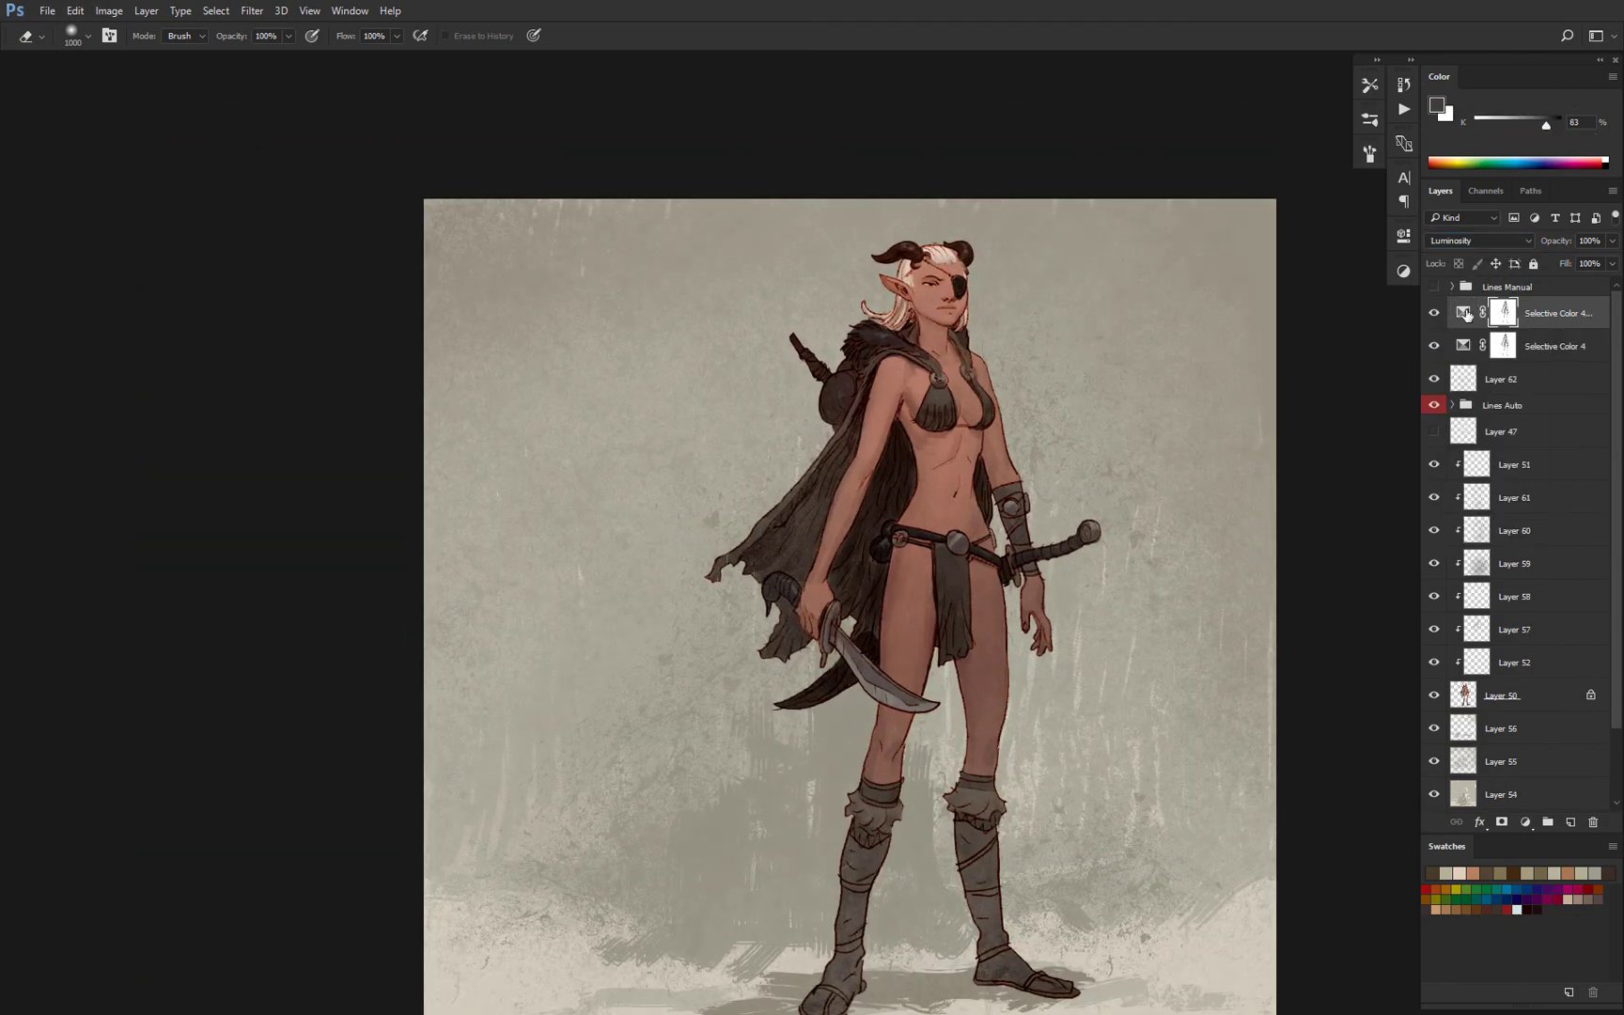
Set the duplicated Selective Color adjustment's blend mode to Color and add a new Selective Color adjustment above it.
{"action": "left_click", "coordinate": [1478, 240]}
{"action": "left_click", "coordinate": [1473, 560]}
{"action": "left_click_drag", "start_coordinate": [1073, 418], "coordinate": [1049, 425]}
{"action": "left_click", "coordinate": [1525, 822]}
{"action": "left_click", "coordinate": [1509, 807]}
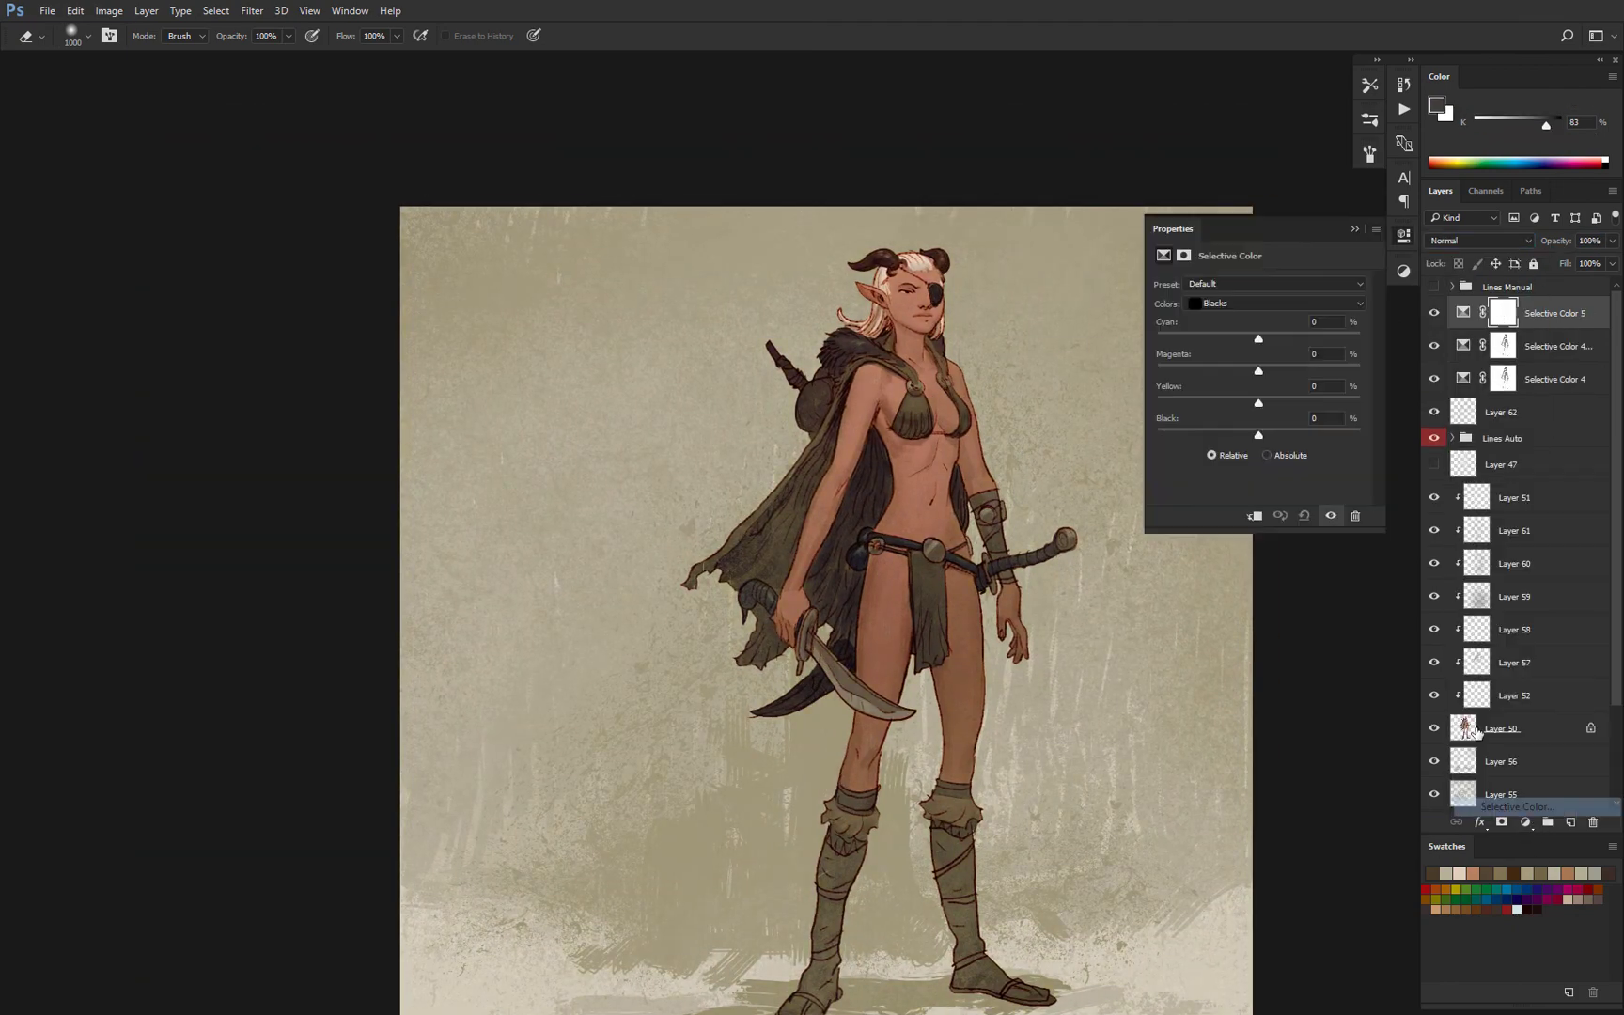
Adjust the Cyan and Magenta amounts of the Neutrals in the Selective Color 5 adjustment to cool the image.
{"action": "left_click", "coordinate": [1275, 303]}
{"action": "left_click", "coordinate": [1269, 416]}
{"action": "left_click_drag", "start_coordinate": [1258, 372], "coordinate": [1263, 406]}
{"action": "left_click_drag", "start_coordinate": [1258, 339], "coordinate": [1270, 339]}
{"action": "left_click_drag", "start_coordinate": [1248, 371], "coordinate": [1260, 370]}
Mask Selective Color 5 using Color Range, sampling the cape's dark interior and the backdrop and raising the fuzziness above 79.
{"action": "left_click", "coordinate": [216, 10]}
{"action": "left_click", "coordinate": [246, 178]}
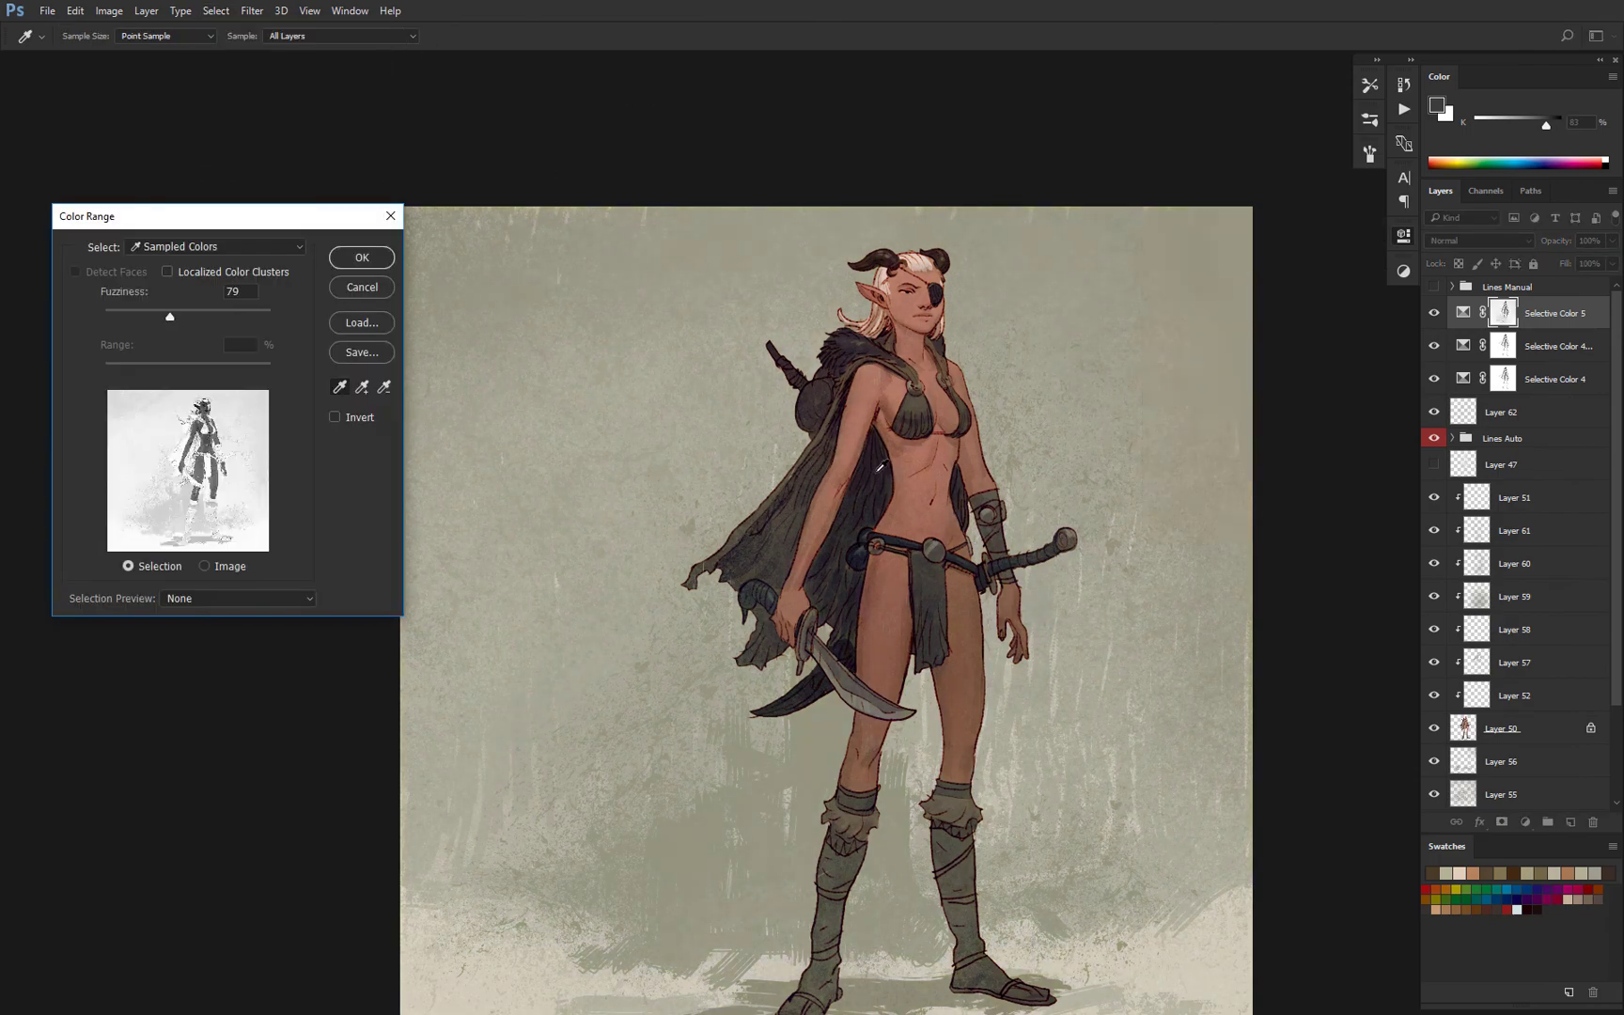
{"action": "left_click", "coordinate": [881, 472]}
{"action": "left_click", "coordinate": [638, 551]}
{"action": "mouse_move", "coordinate": [171, 316]}
{"action": "left_mouse_down"}
{"action": "mouse_move", "coordinate": [120, 314]}
{"action": "mouse_move", "coordinate": [159, 315]}
{"action": "mouse_move", "coordinate": [132, 329]}
{"action": "mouse_move", "coordinate": [110, 315]}
{"action": "mouse_move", "coordinate": [181, 309]}
{"action": "left_mouse_up"}
{"action": "key", "text": "ctrl+minus"}
{"action": "left_click", "coordinate": [361, 257]}
{"action": "left_click", "coordinate": [940, 357], "text": "ctrl"}
{"action": "left_click", "coordinate": [938, 358], "text": "ctrl"}
{"action": "left_click", "coordinate": [935, 359], "text": "ctrl"}
{"action": "left_click_drag", "start_coordinate": [902, 214], "coordinate": [914, 529]}
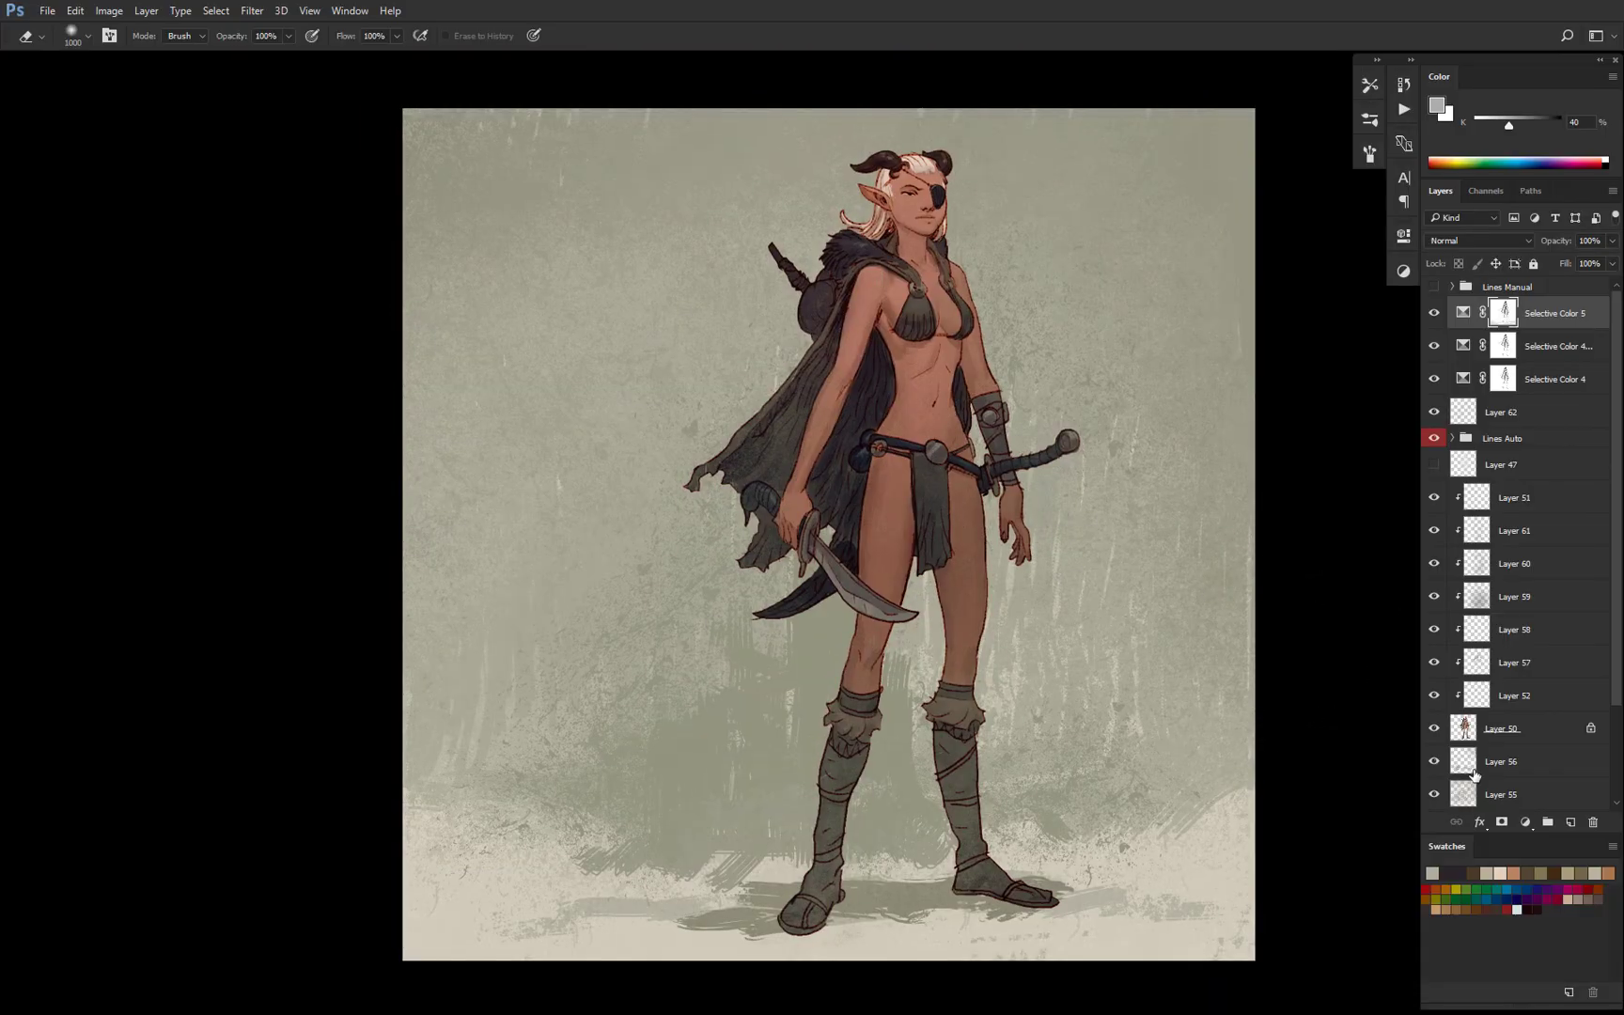
Add another Selective Color adjustment and set its Neutrals to Cyan +12%, Magenta -8% and Yellow -18%.
{"action": "left_click", "coordinate": [1524, 822]}
{"action": "left_click", "coordinate": [1516, 811]}
{"action": "left_click_drag", "start_coordinate": [1258, 372], "coordinate": [1283, 339]}
{"action": "left_click_drag", "start_coordinate": [1279, 373], "coordinate": [1250, 373]}
{"action": "left_click_drag", "start_coordinate": [1259, 404], "coordinate": [1239, 404]}
Mask Selective Color 6 to the dark cape tones using Color Range and lower the layer's opacity.
{"action": "left_click", "coordinate": [215, 11]}
{"action": "left_click", "coordinate": [235, 185]}
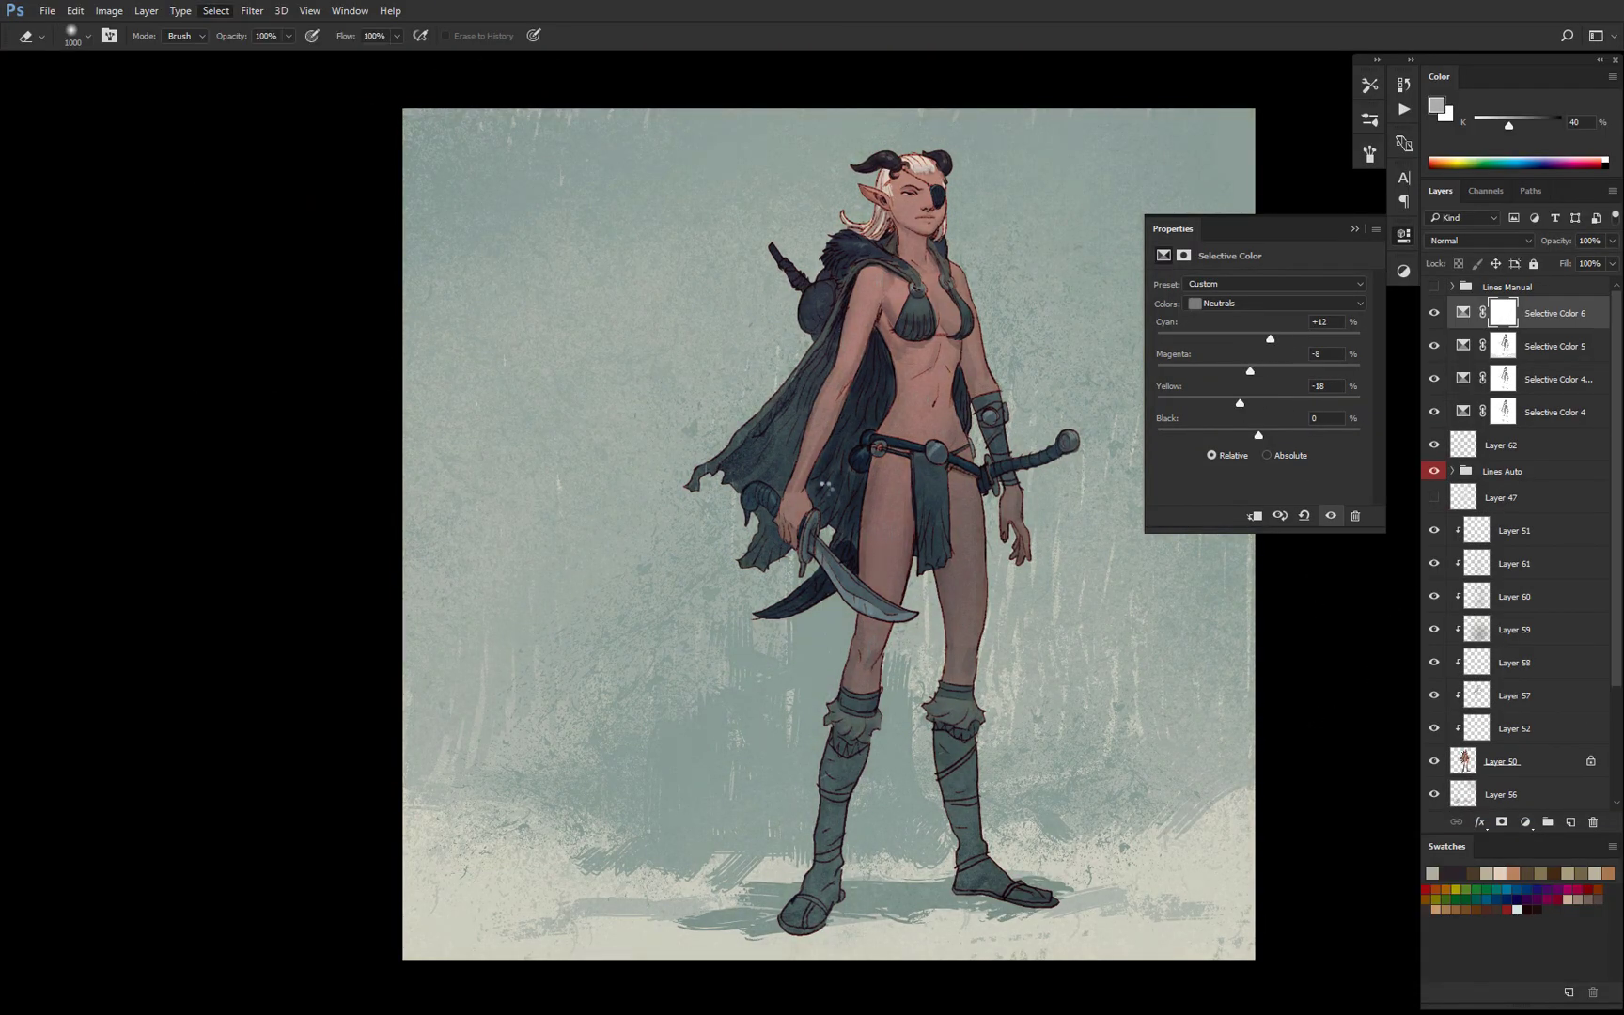
{"action": "left_click", "coordinate": [826, 473]}
{"action": "left_click", "coordinate": [357, 260]}
{"action": "left_click_drag", "start_coordinate": [1555, 240], "coordinate": [1530, 243]}
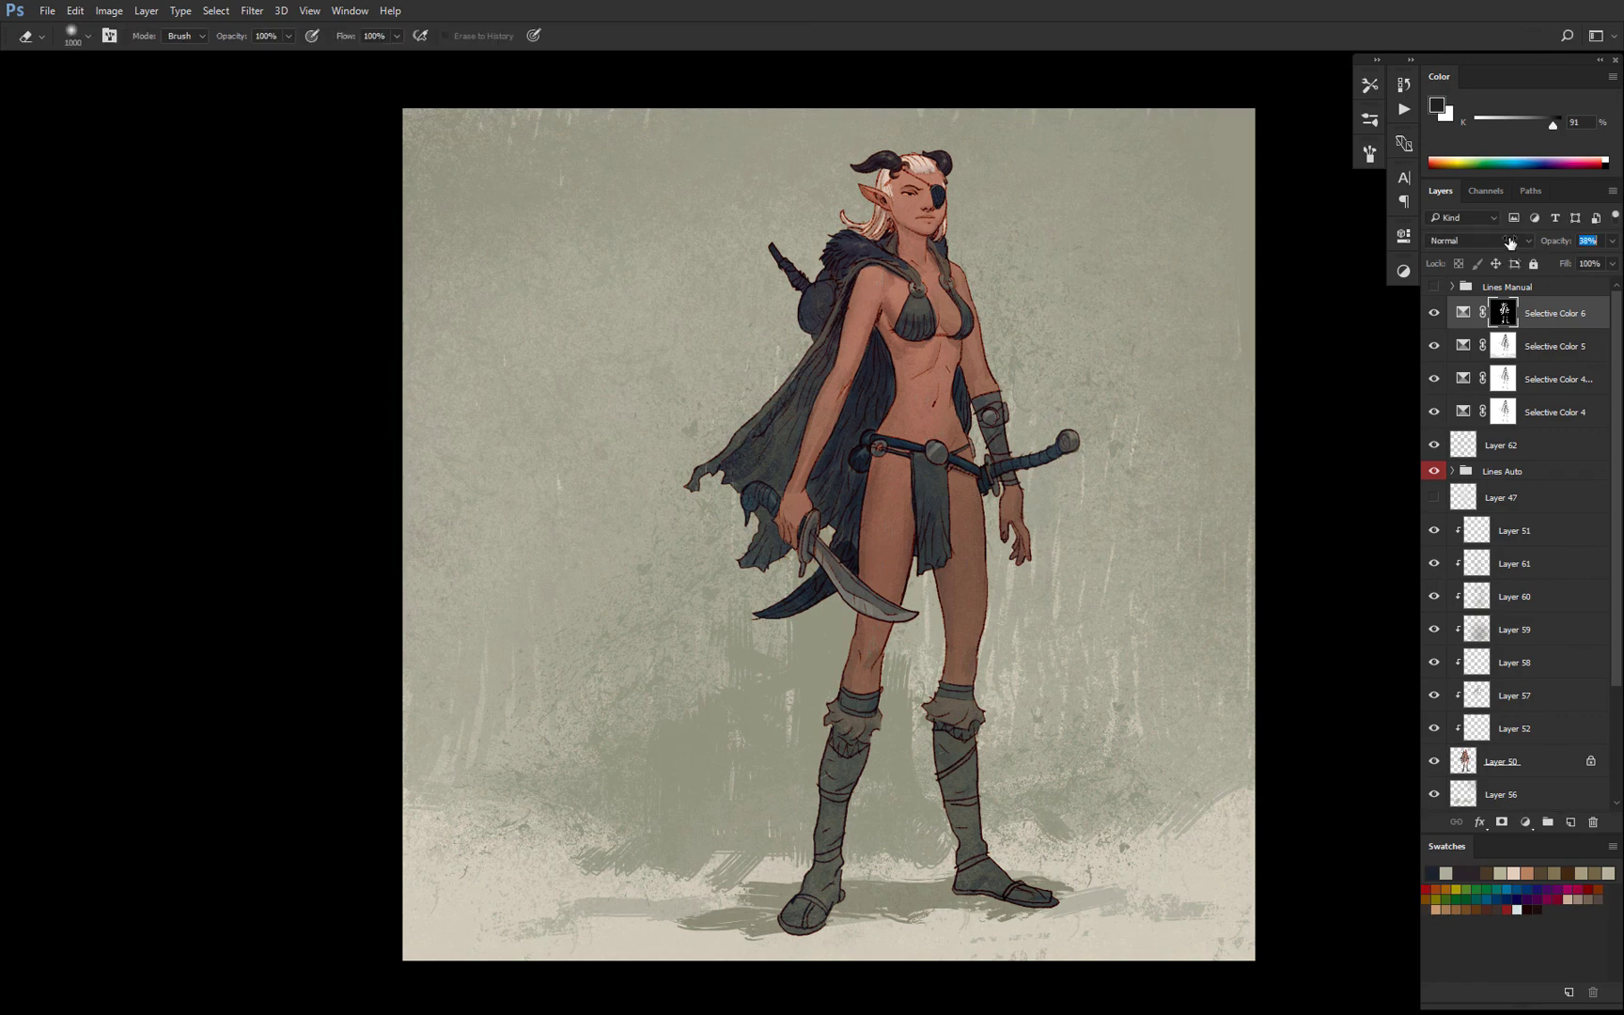
Add a further Selective Color adjustment above Selective Color 6.
{"action": "scroll", "coordinate": [1024, 431], "scroll_direction": "down", "scroll_amount": 2}
{"action": "key", "text": "f"}
{"action": "key", "text": "f"}
{"action": "scroll", "coordinate": [827, 446], "scroll_direction": "up", "scroll_amount": 3}
{"action": "left_click", "coordinate": [1525, 822]}
{"action": "left_click", "coordinate": [1565, 809]}
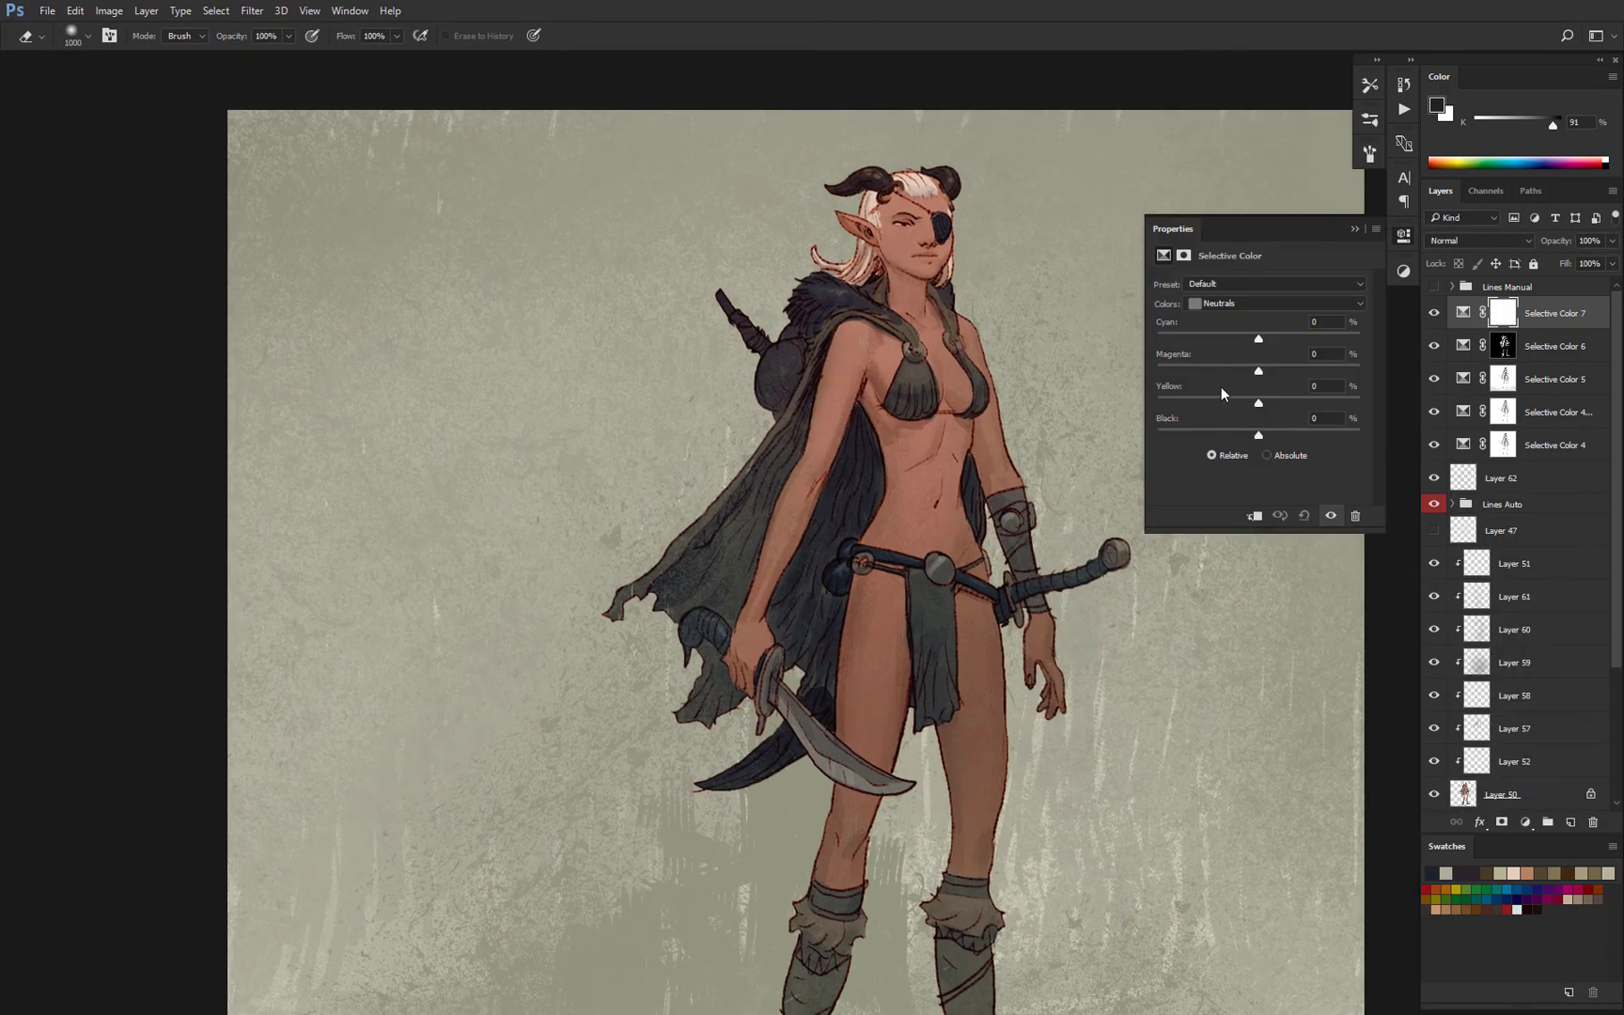
Try Magenta -25%, Yellow -22% and Black +47% on the Yellows of Selective Color 7, and reset the adjustment.
{"action": "left_click", "coordinate": [1254, 304]}
{"action": "left_click", "coordinate": [1226, 386]}
{"action": "left_click_drag", "start_coordinate": [1259, 370], "coordinate": [1227, 372]}
{"action": "left_click_drag", "start_coordinate": [1200, 436], "coordinate": [1258, 436]}
{"action": "left_click", "coordinate": [1255, 303]}
{"action": "left_click", "coordinate": [1231, 320]}
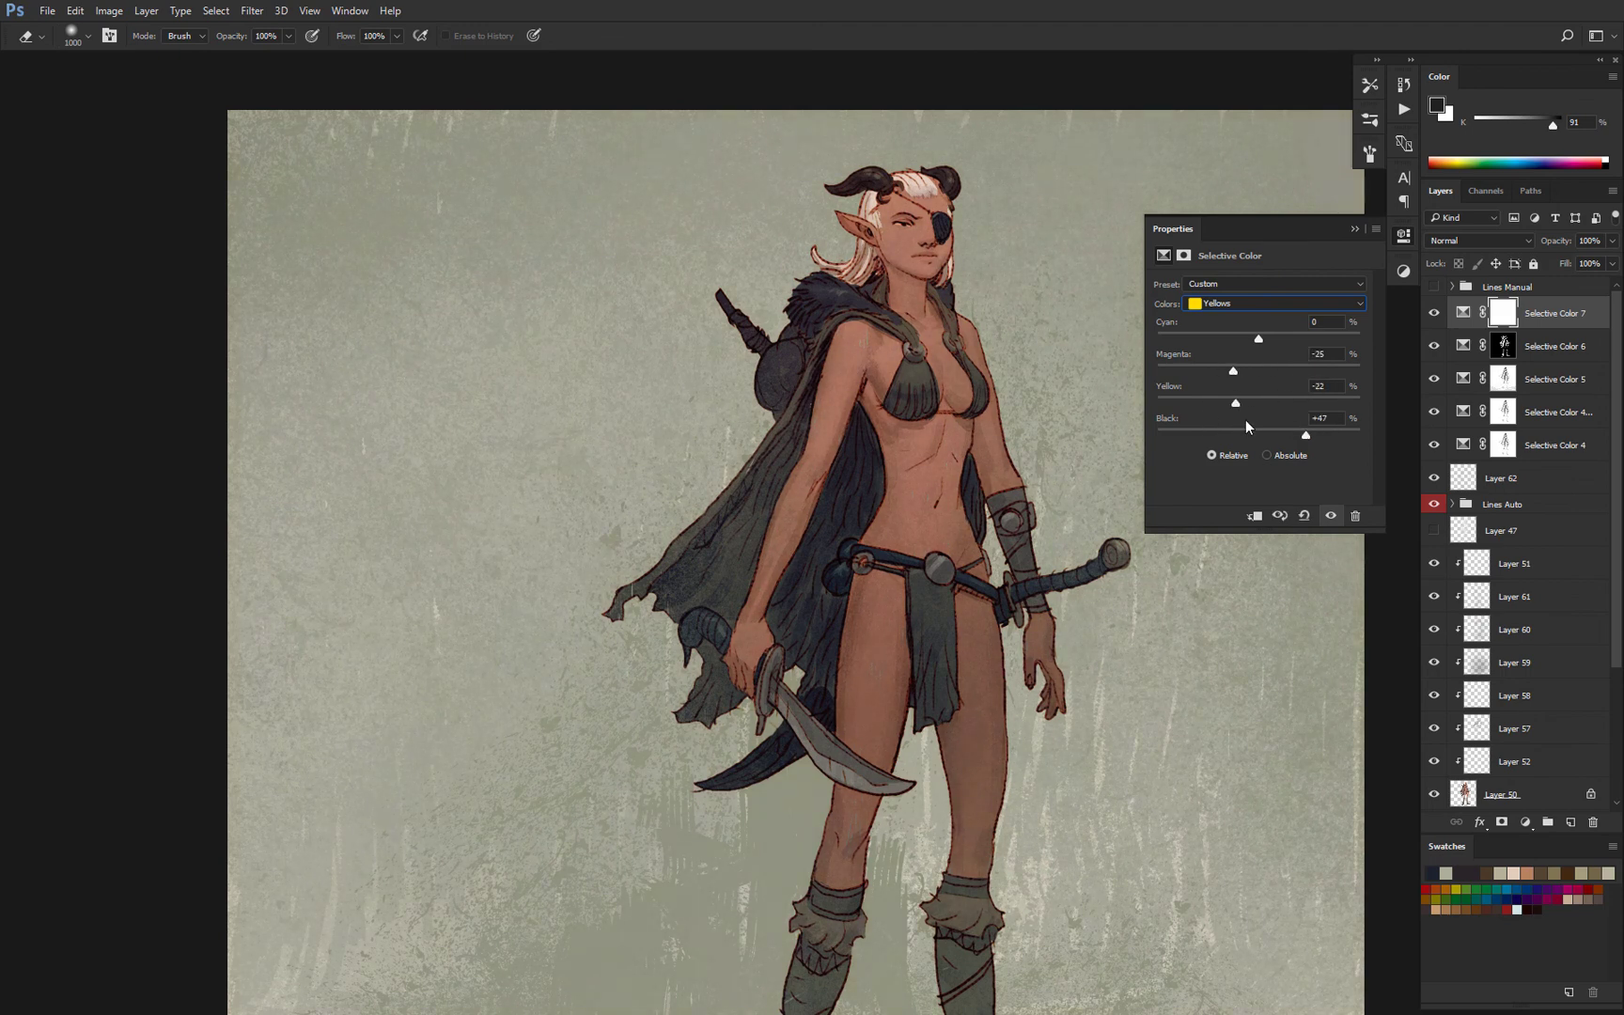
{"action": "left_click", "coordinate": [1304, 515]}
Compare the image with and without Selective Color 7 and leave that adjustment hidden.
{"action": "left_click", "coordinate": [1264, 303]}
{"action": "left_click", "coordinate": [1222, 328]}
{"action": "left_click", "coordinate": [1353, 229]}
{"action": "left_click", "coordinate": [1433, 313]}
{"action": "left_click", "coordinate": [1433, 313]}
{"action": "scroll", "coordinate": [1218, 432], "scroll_direction": "down", "scroll_amount": 3}
{"action": "scroll", "coordinate": [1219, 440], "scroll_direction": "up", "scroll_amount": 2}
{"action": "left_click", "coordinate": [1432, 313]}
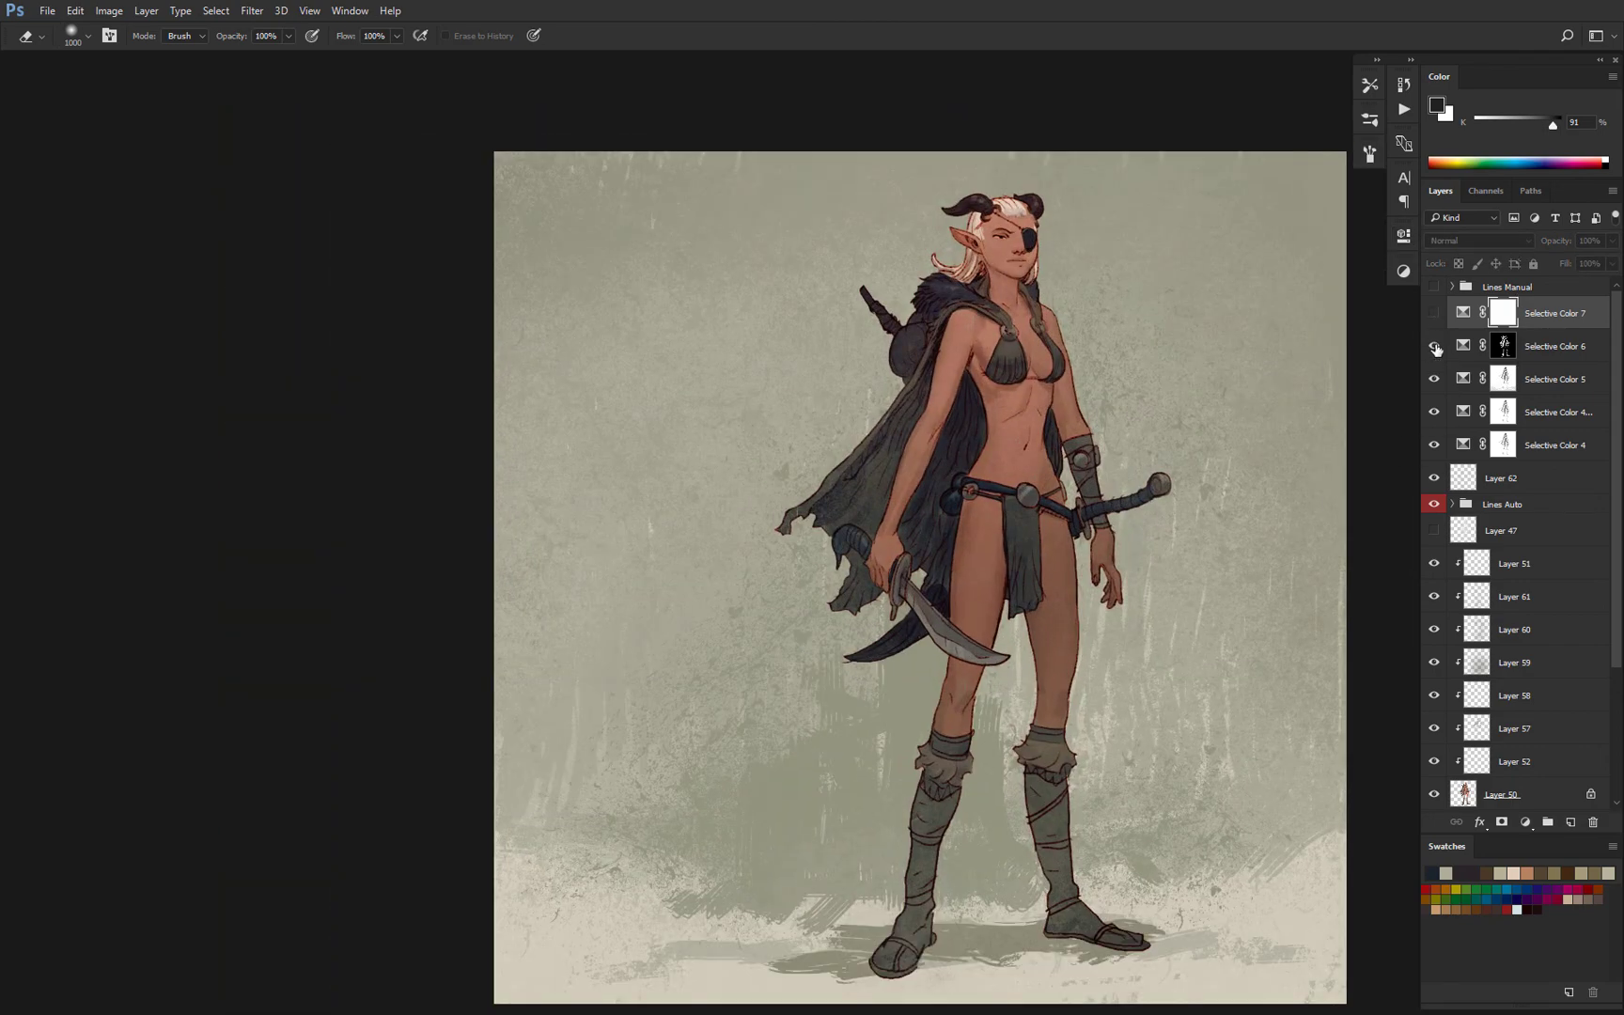
Hide Selective Color 6 and lower the opacity of Selective Color 4 and its copy, setting the copy to 50%.
{"action": "left_click", "coordinate": [1435, 413]}
{"action": "left_click", "coordinate": [1435, 444]}
{"action": "left_click", "coordinate": [1435, 444]}
{"action": "left_click", "coordinate": [1549, 446]}
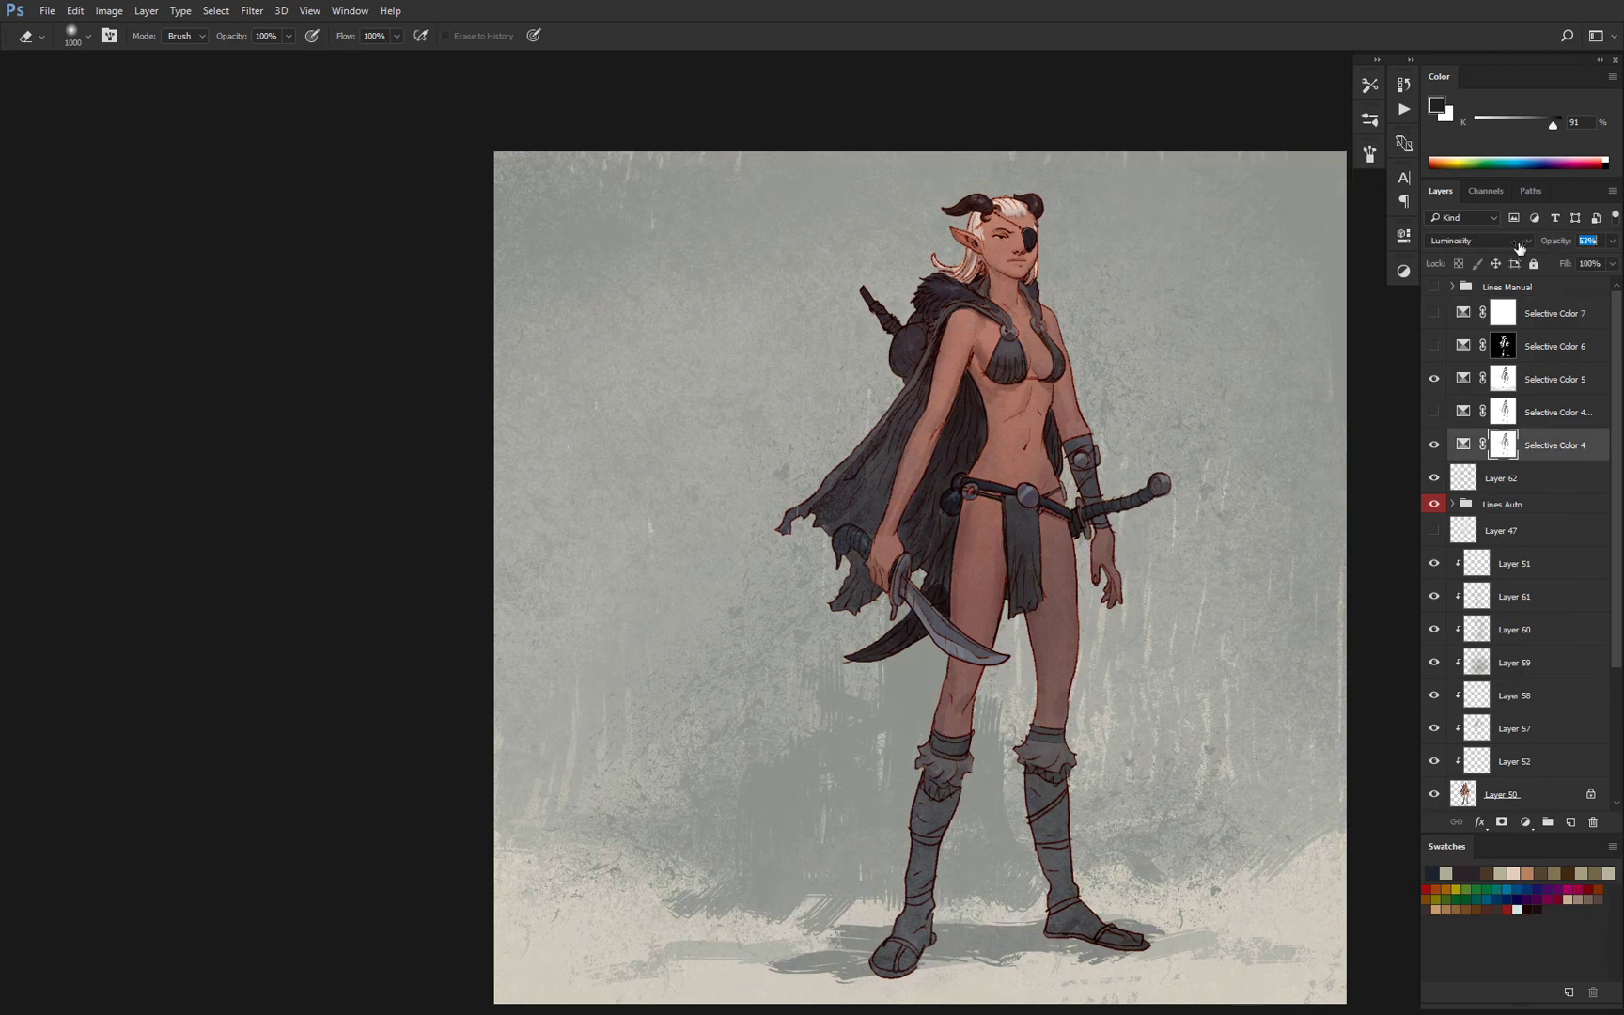
{"action": "left_click", "coordinate": [1541, 413]}
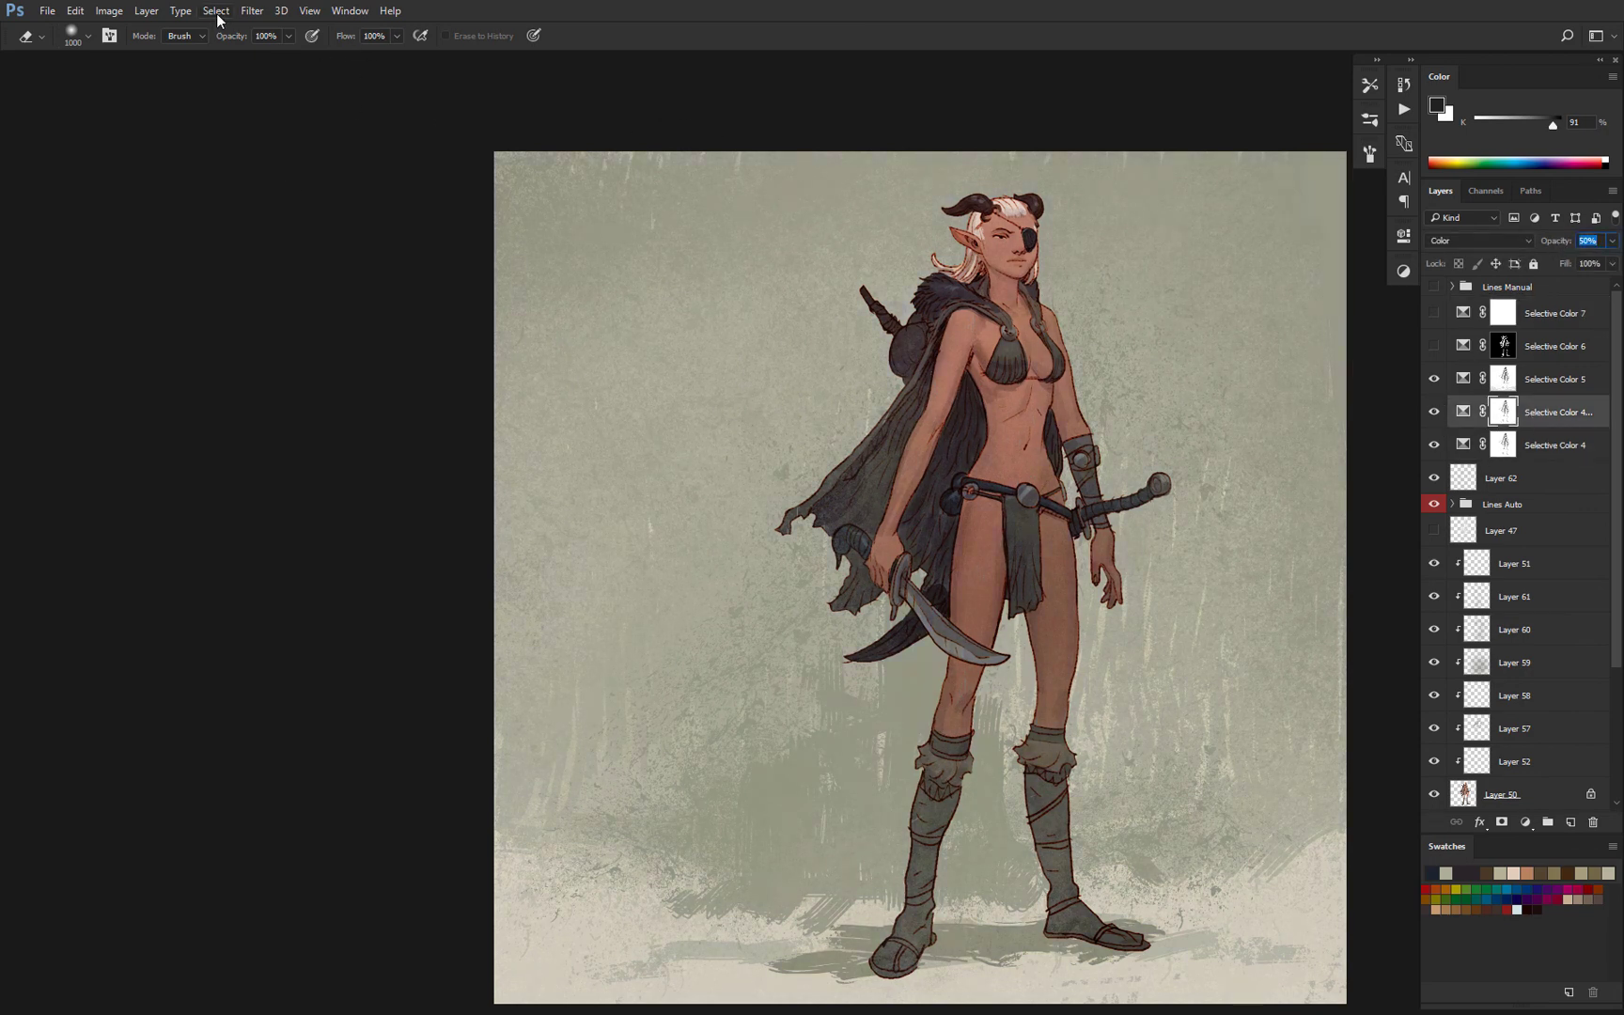
Clear the Selective Color 4 copy's mask to white and remask it with Color Range by sampling the figure's skin.
{"action": "left_click", "coordinate": [1505, 414]}
{"action": "key", "text": "x"}
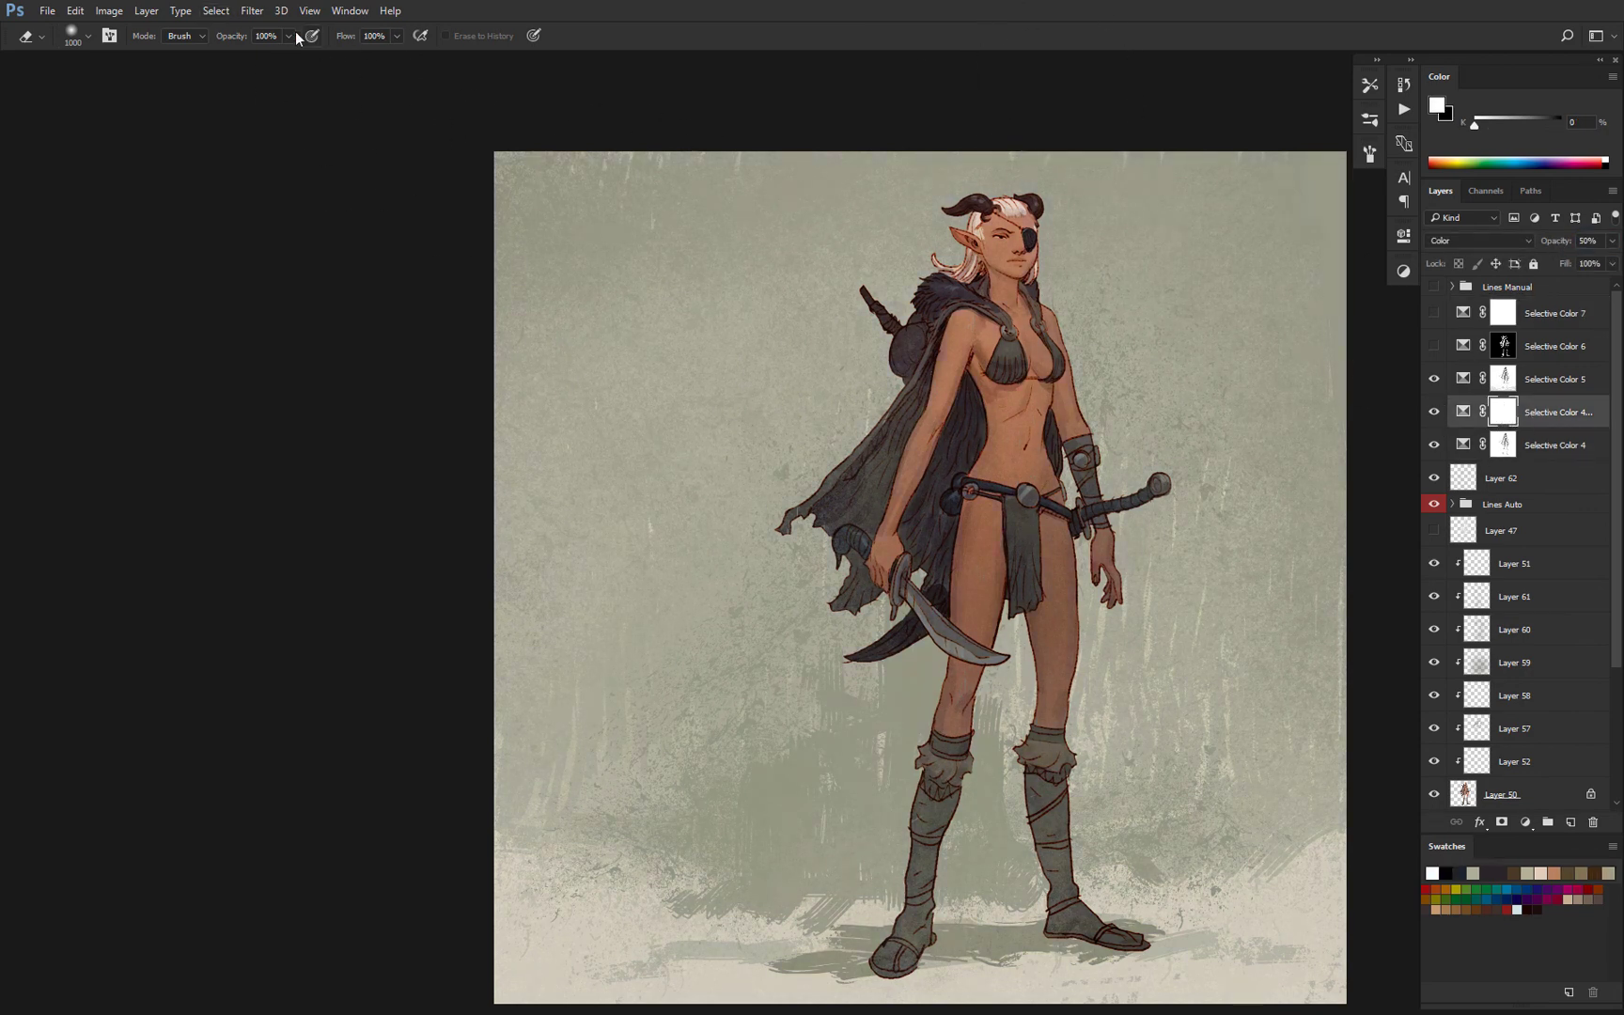
{"action": "left_click", "coordinate": [215, 11]}
{"action": "left_click", "coordinate": [240, 177]}
{"action": "left_click", "coordinate": [1019, 413]}
{"action": "left_click", "coordinate": [363, 258]}
Set the Selective Color 4 copy's Neutrals to Cyan +13%, Magenta +13%, Yellow +10% and Black +17%, and fine-tune its Yellow.
{"action": "double_click", "coordinate": [1463, 412]}
{"action": "left_click", "coordinate": [1274, 304]}
{"action": "left_click", "coordinate": [1274, 414]}
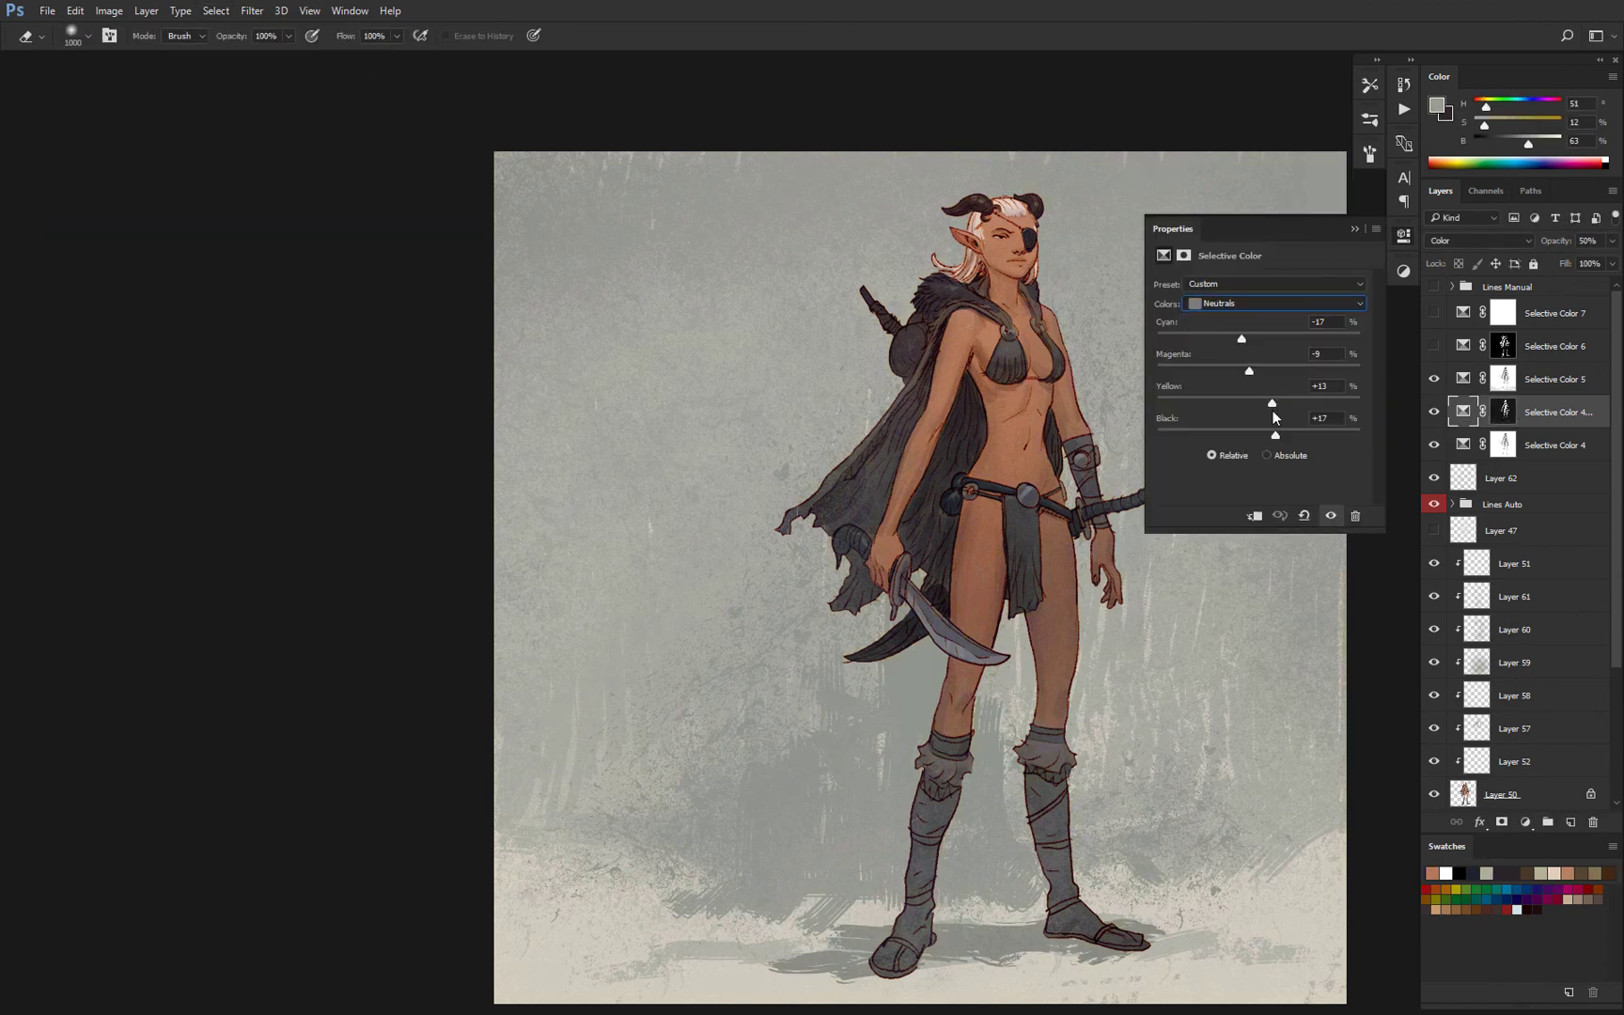
{"action": "left_click_drag", "start_coordinate": [1241, 340], "coordinate": [1272, 341]}
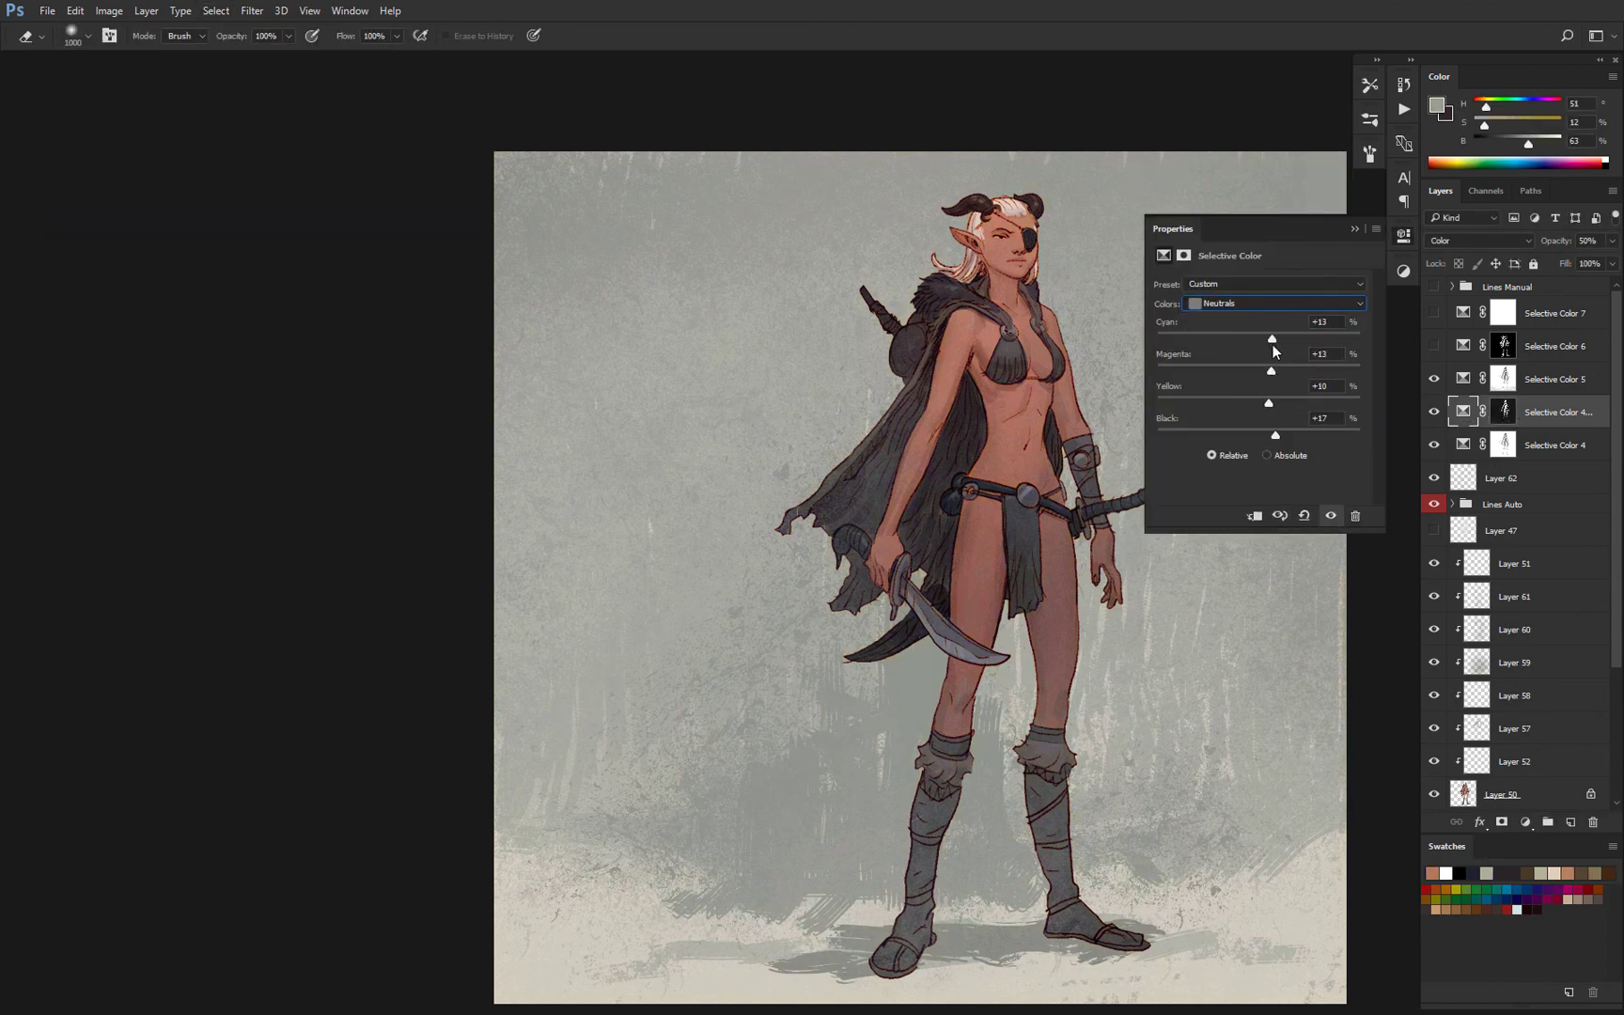
{"action": "left_click", "coordinate": [1263, 433]}
{"action": "left_click_drag", "start_coordinate": [1242, 405], "coordinate": [1255, 405]}
{"action": "left_click_drag", "start_coordinate": [1072, 403], "coordinate": [1412, 416]}
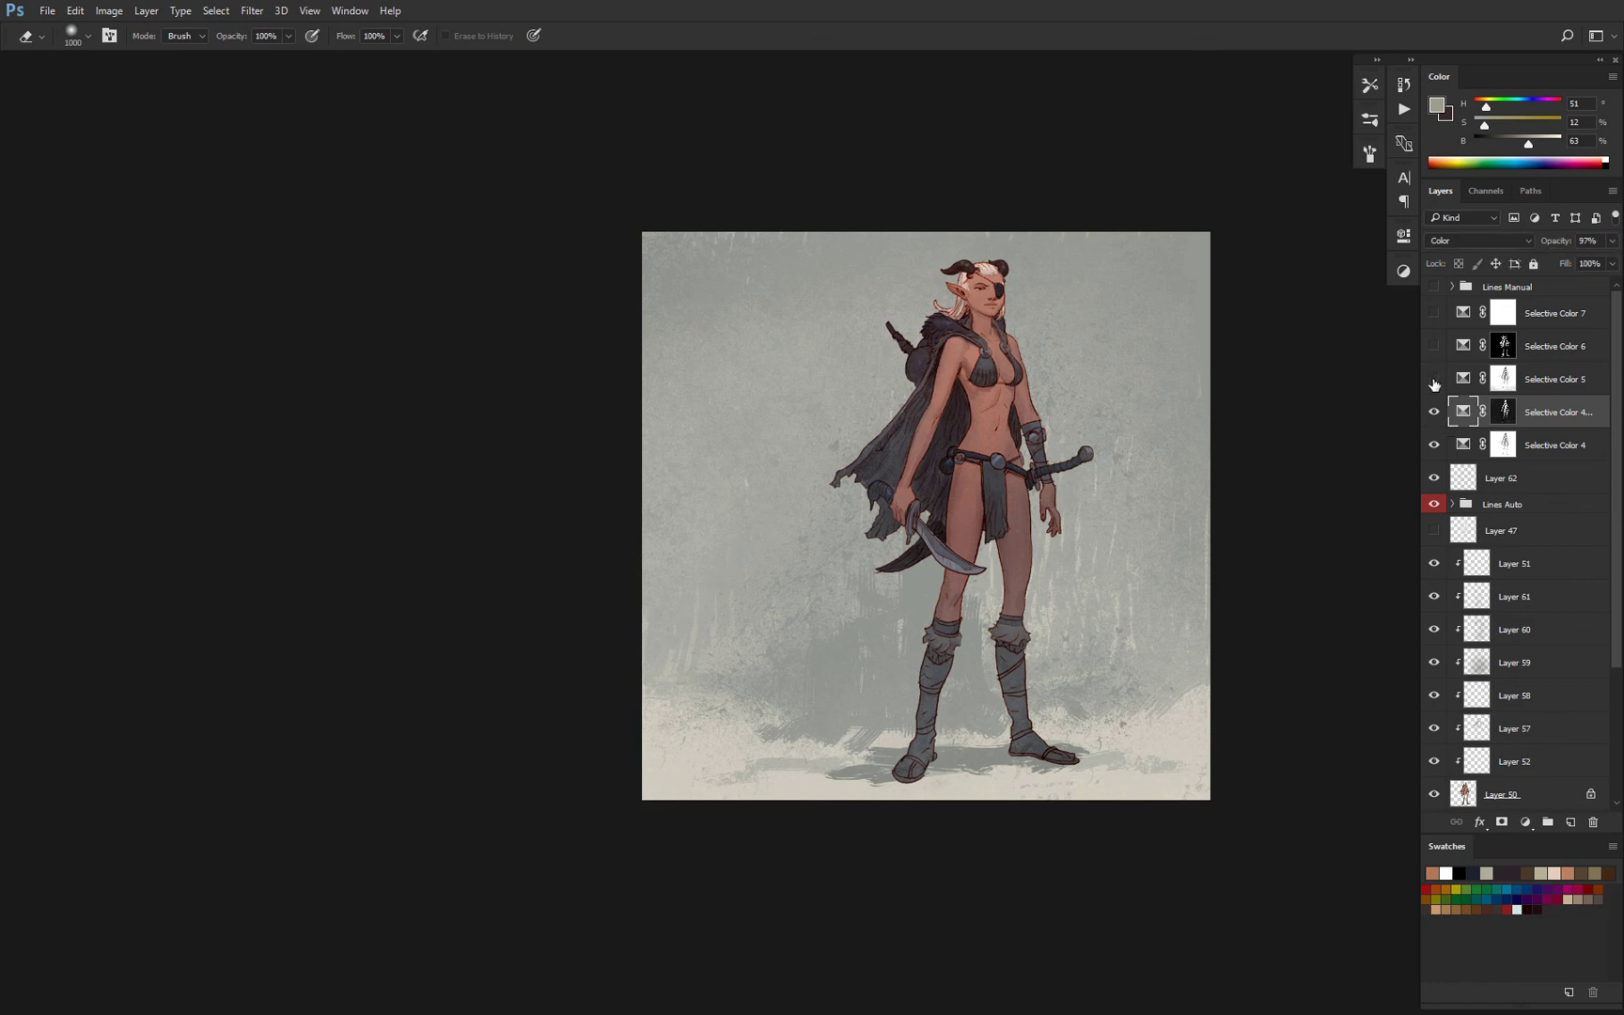
Compare the Selective Color layers, hide the Selective Color 4 copy, and set Selective Color 5's opacity to 66%.
{"action": "left_click_drag", "start_coordinate": [1174, 368], "coordinate": [1245, 365]}
{"action": "left_click", "coordinate": [1435, 413]}
{"action": "left_click", "coordinate": [1434, 412]}
{"action": "left_click", "coordinate": [1435, 380]}
{"action": "left_click", "coordinate": [1540, 377]}
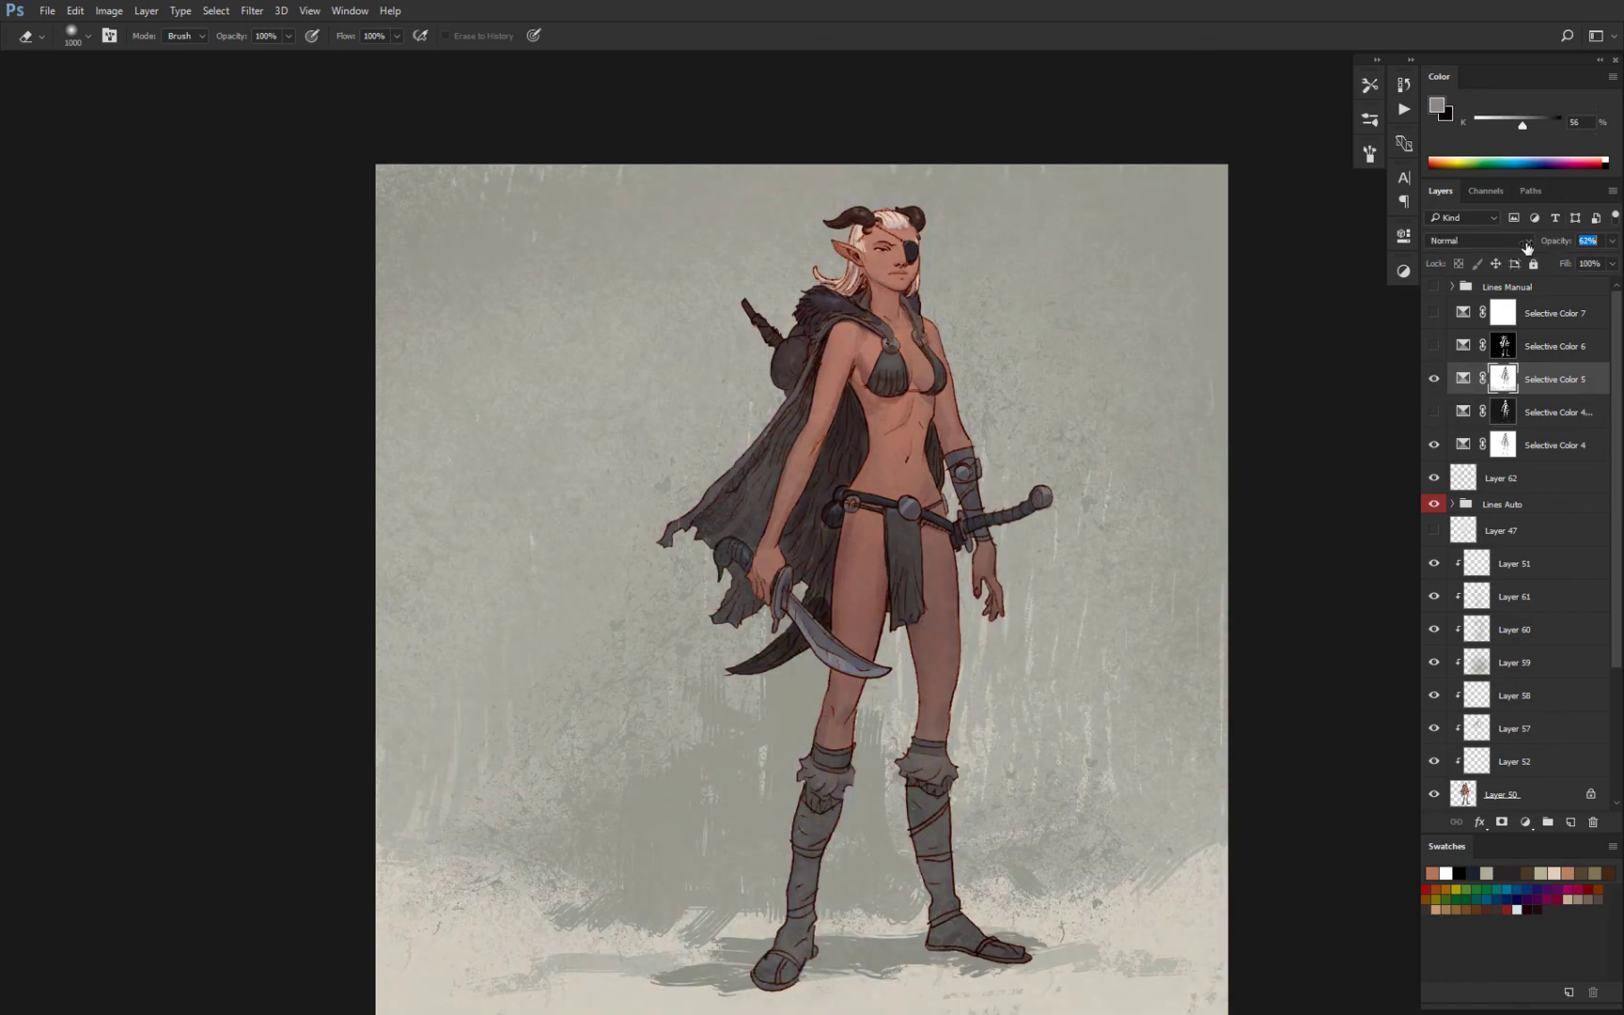
{"action": "left_click", "coordinate": [1434, 348]}
{"action": "left_click", "coordinate": [1434, 313]}
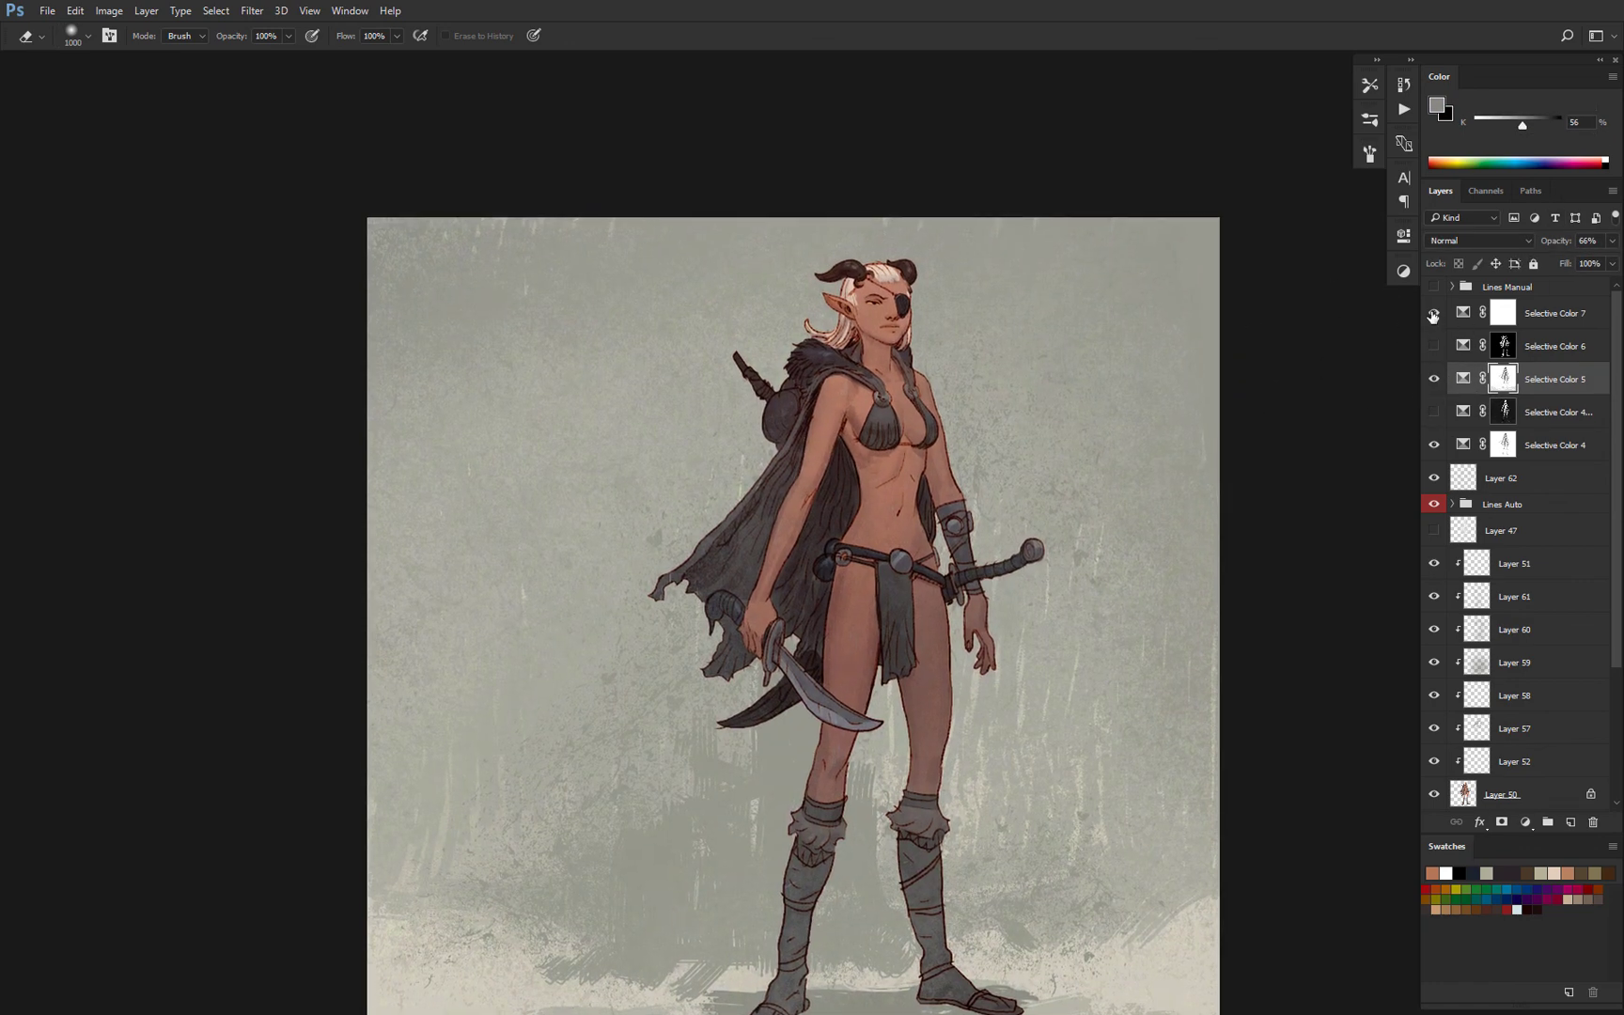
Add a Levels adjustment above Selective Color 7 with input levels 15 and 232, and invert its mask to black.
{"action": "left_click", "coordinate": [1520, 319]}
{"action": "left_click", "coordinate": [1524, 822]}
{"action": "left_click", "coordinate": [1470, 534]}
{"action": "left_click_drag", "start_coordinate": [1363, 402], "coordinate": [1346, 402]}
{"action": "left_click_drag", "start_coordinate": [1177, 402], "coordinate": [1188, 402]}
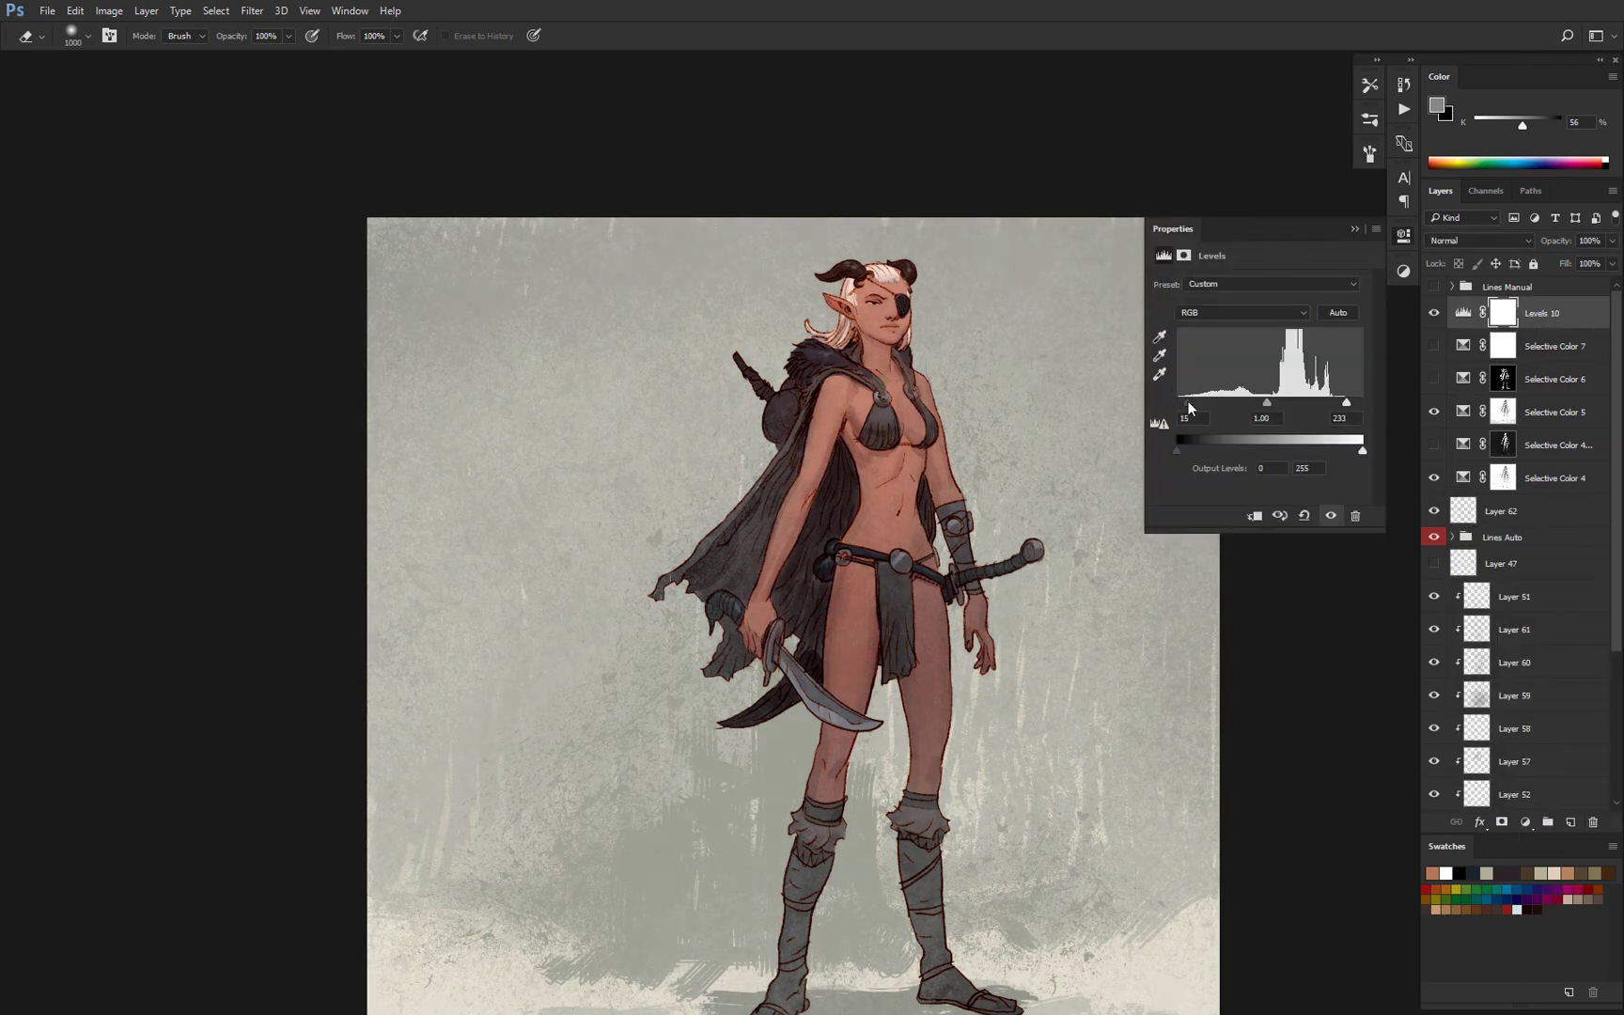
{"action": "left_click", "coordinate": [1354, 229]}
{"action": "left_click_drag", "start_coordinate": [1037, 461], "coordinate": [1029, 431]}
{"action": "key", "text": "ctrl+i"}
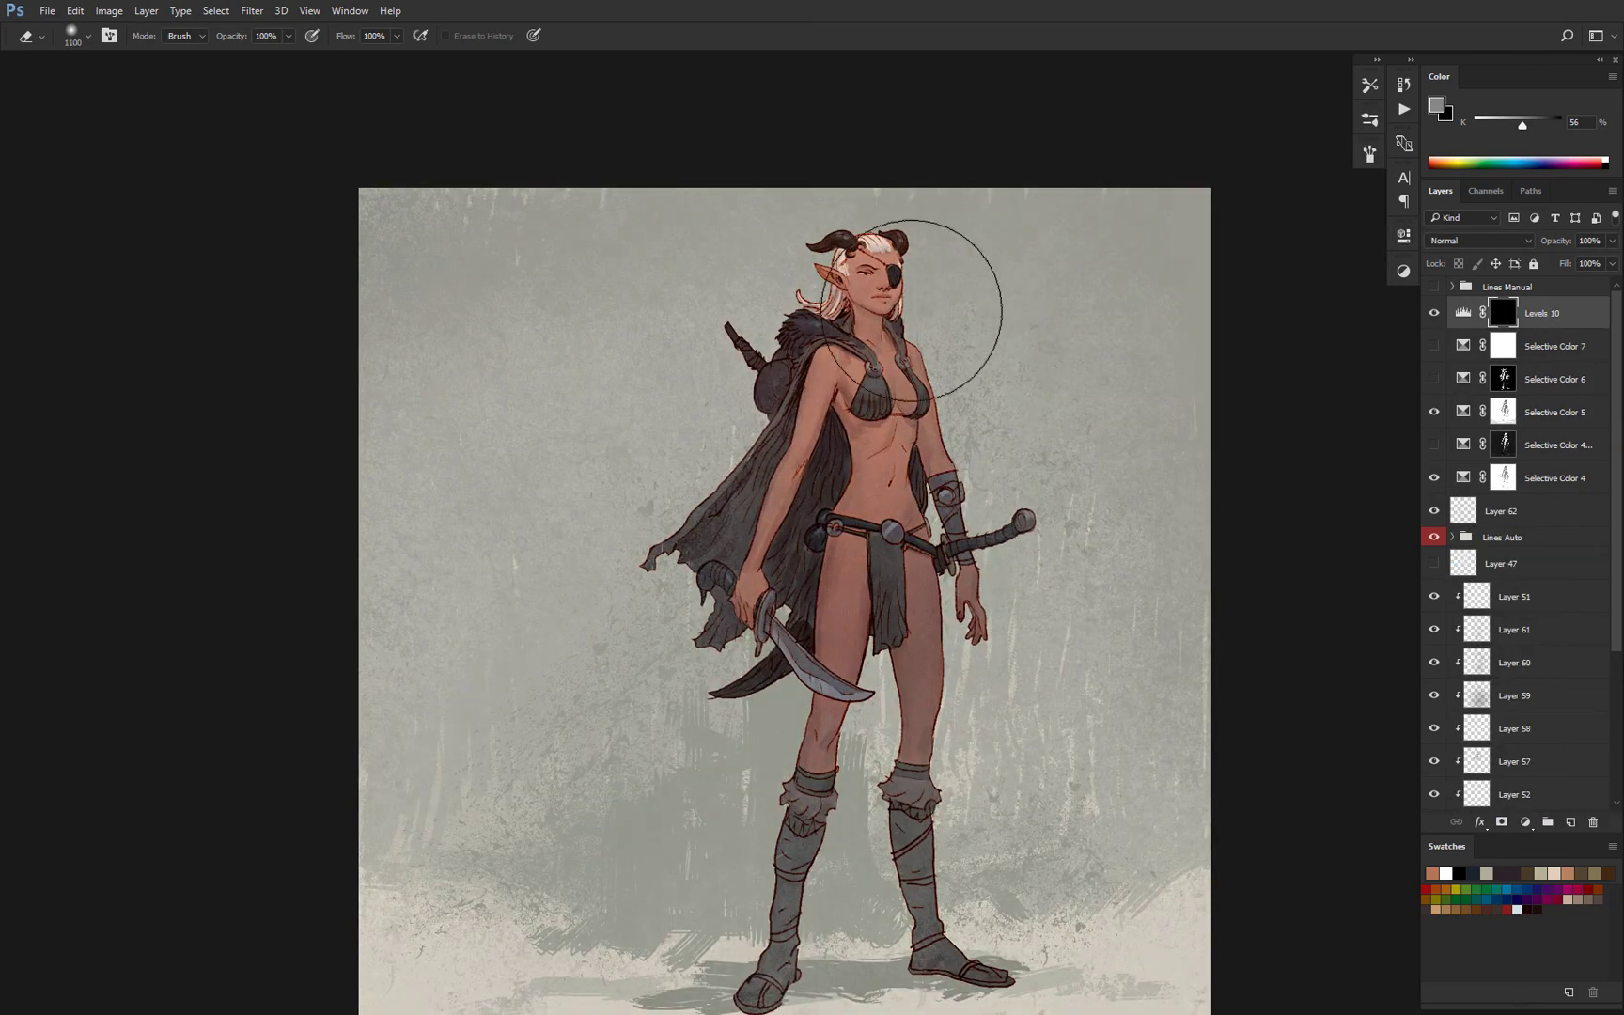
Reveal the Levels 10 effect over the figure from head to legs with large soft brush strokes on its mask.
{"action": "key", "text": "x"}
{"action": "key", "text": "]"}
{"action": "key", "text": "]"}
{"action": "key", "text": "]"}
{"action": "key", "text": "]"}
{"action": "key", "text": "]"}
{"action": "key", "text": "]"}
{"action": "key", "text": "]"}
{"action": "key", "text": "]"}
{"action": "key", "text": "]"}
{"action": "left_click_drag", "start_coordinate": [870, 340], "coordinate": [868, 590]}
{"action": "key", "text": "d"}
{"action": "key", "text": "x"}
{"action": "left_click_drag", "start_coordinate": [858, 344], "coordinate": [874, 677]}
{"action": "scroll", "coordinate": [988, 470], "scroll_direction": "down", "scroll_amount": 1}
{"action": "key", "text": "["}
{"action": "key", "text": "["}
{"action": "key", "text": "["}
{"action": "key", "text": "["}
{"action": "key", "text": "["}
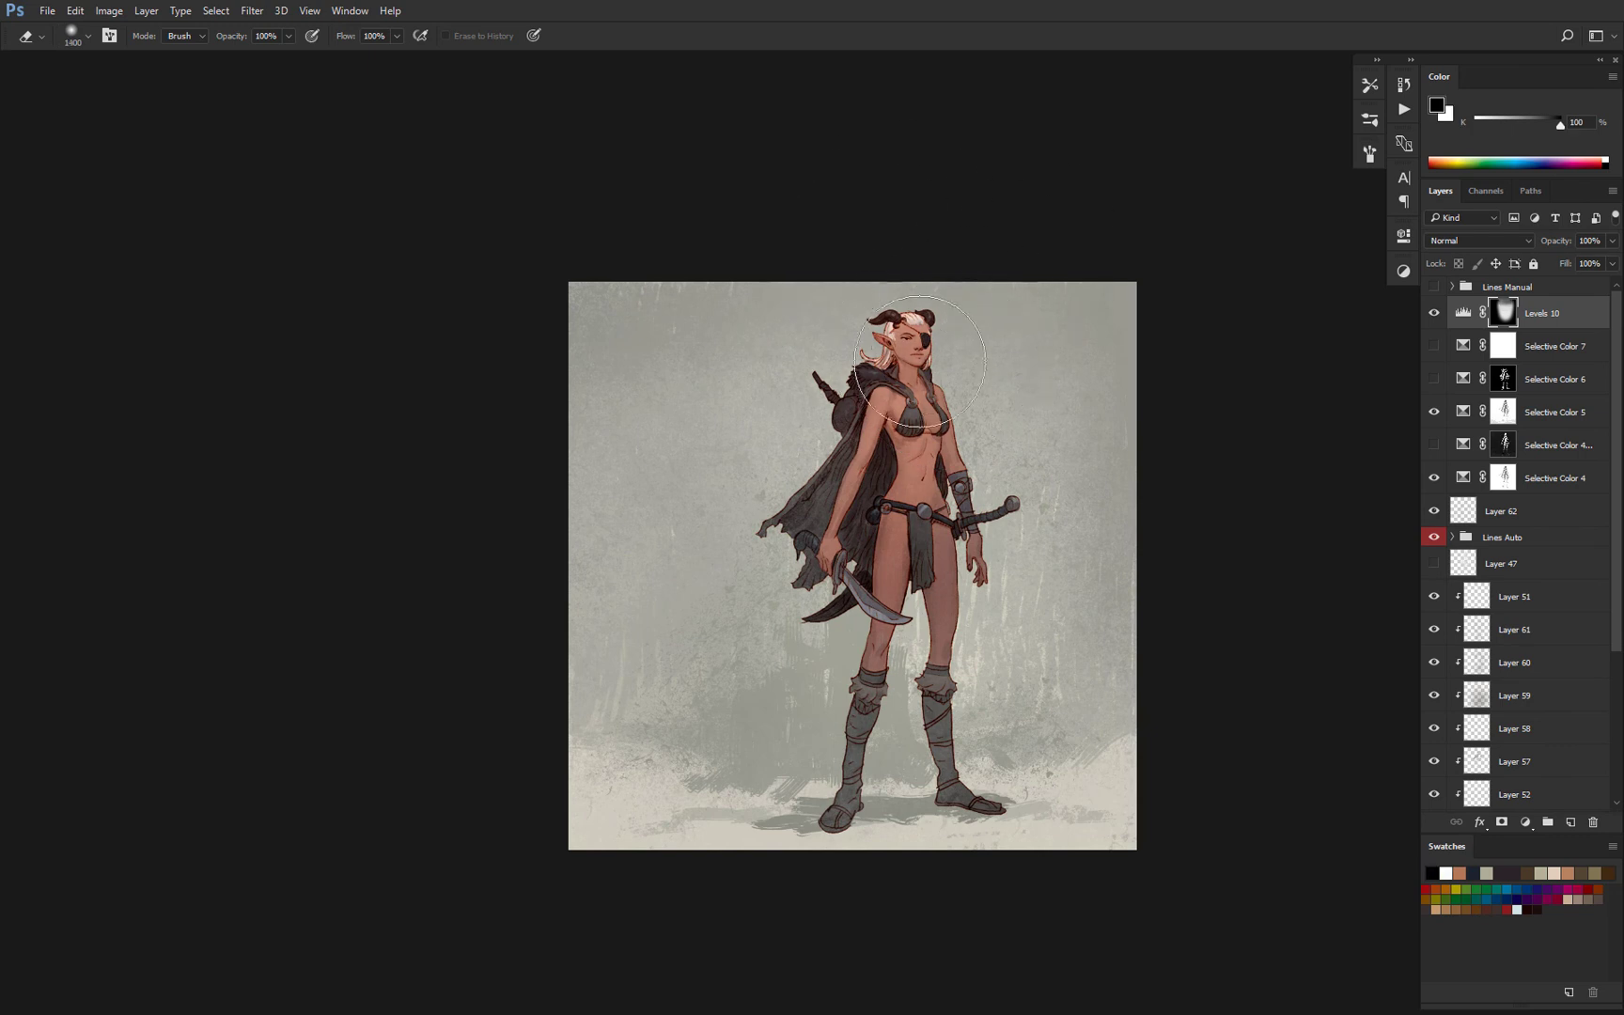
Show the signature in the Lines Auto group and review the figure up close and as a whole.
{"action": "left_click", "coordinate": [1452, 537]}
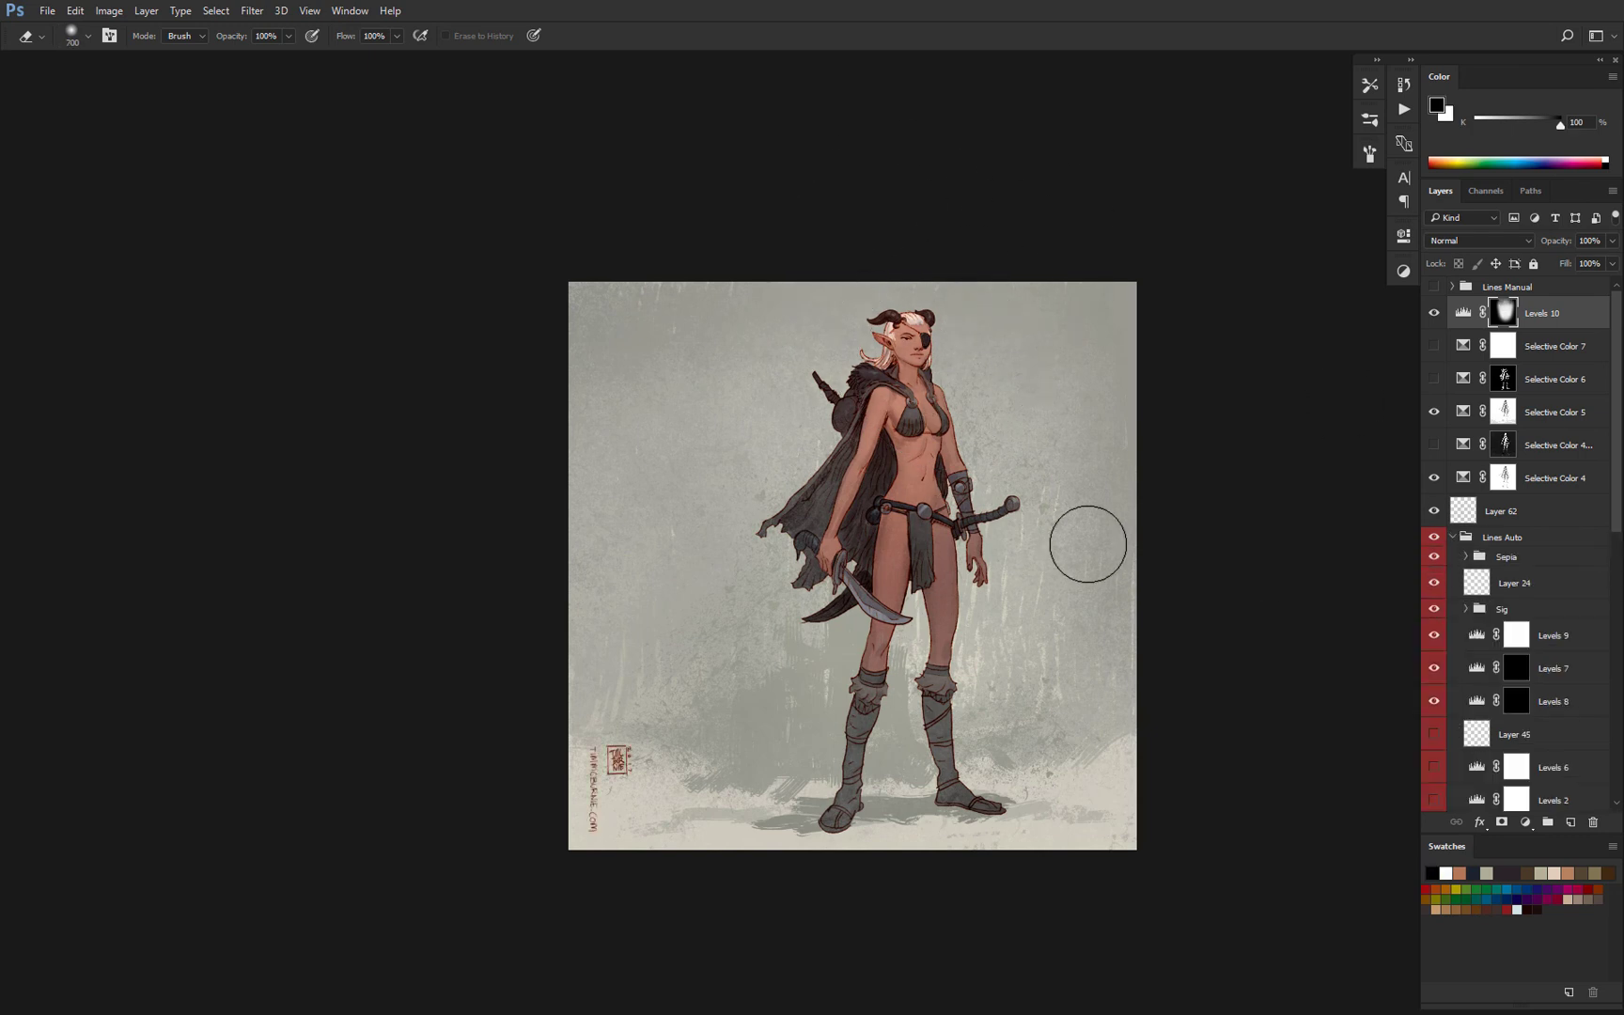
{"action": "scroll", "coordinate": [1087, 536], "scroll_direction": "up", "scroll_amount": 2}
{"action": "key", "text": "f"}
{"action": "scroll", "coordinate": [1073, 535], "scroll_direction": "up", "scroll_amount": 2}
{"action": "left_click_drag", "start_coordinate": [1043, 113], "coordinate": [1091, 576]}
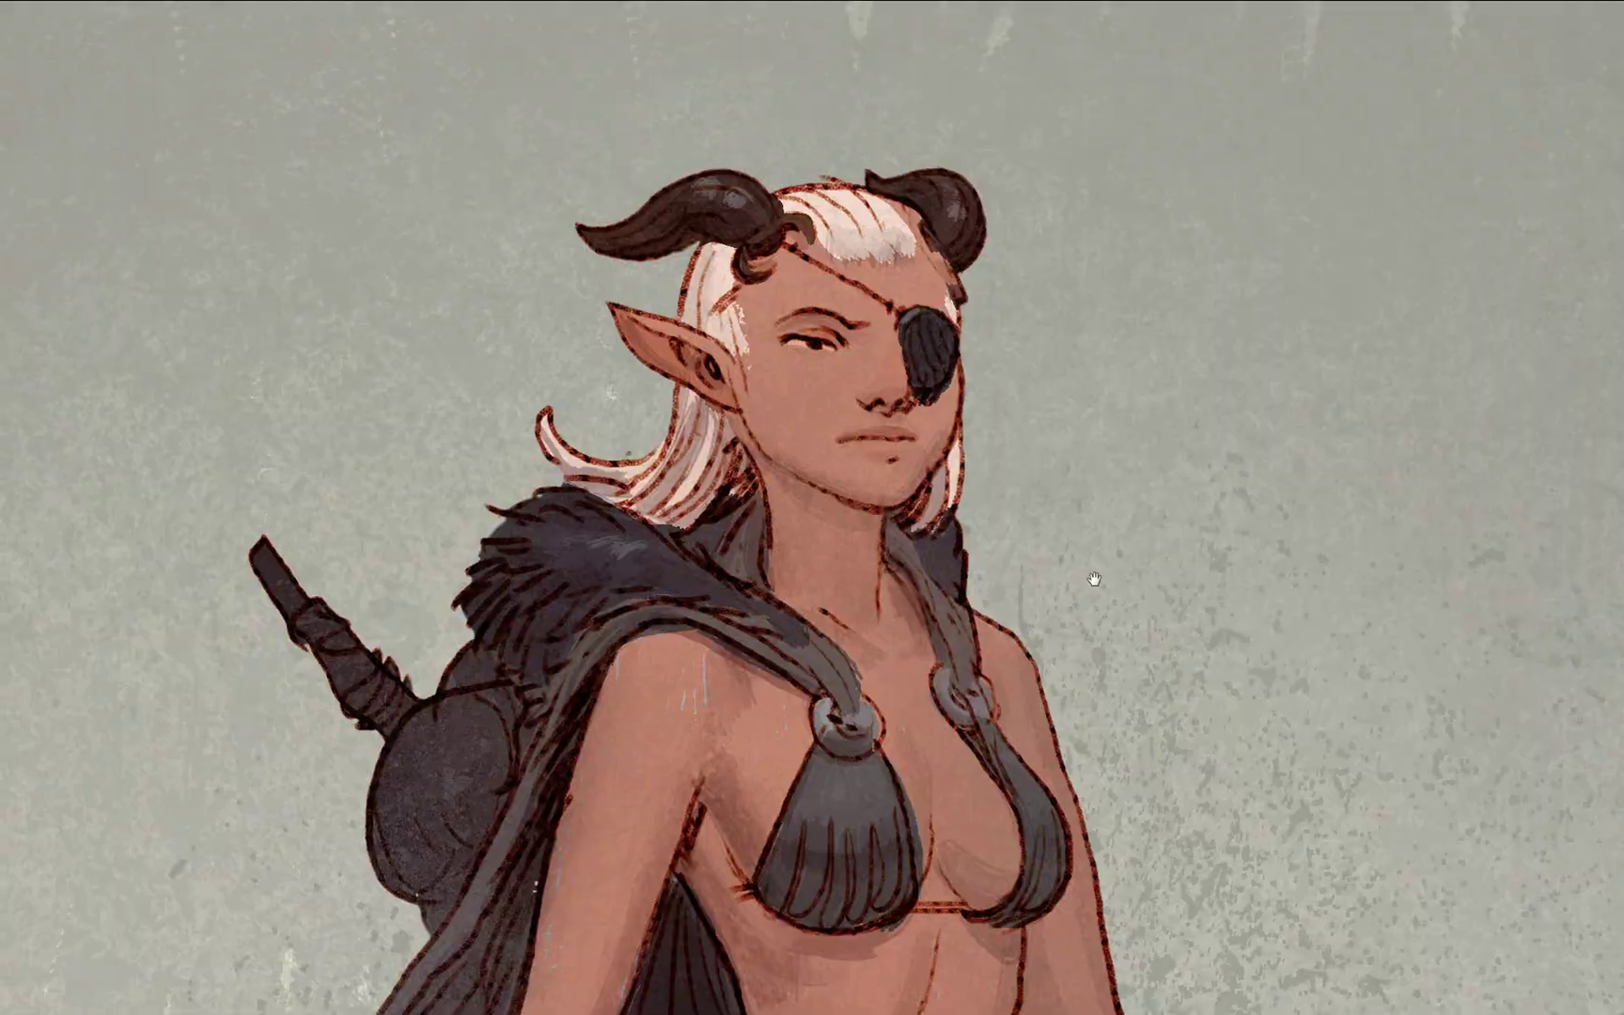
{"action": "scroll", "coordinate": [1061, 545], "scroll_direction": "down", "scroll_amount": 1}
{"action": "key", "text": "f"}
{"action": "key", "text": "f"}
{"action": "scroll", "coordinate": [982, 461], "scroll_direction": "down", "scroll_amount": 2}
{"action": "left_click_drag", "start_coordinate": [1012, 479], "coordinate": [1034, 393]}
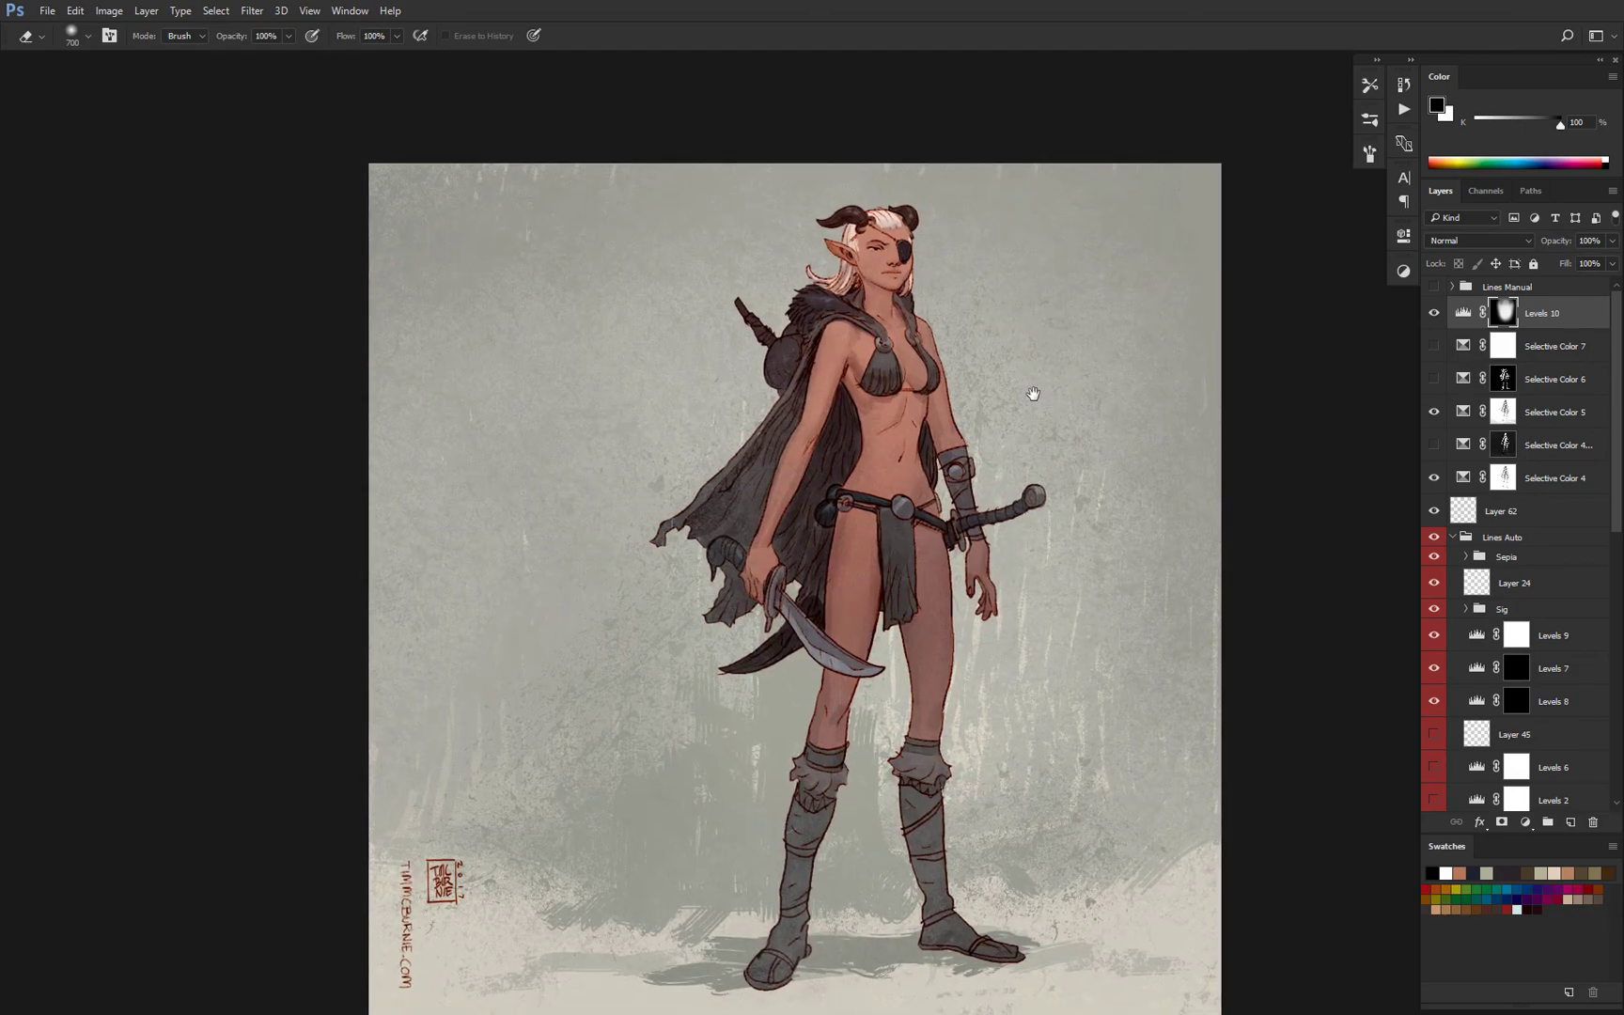